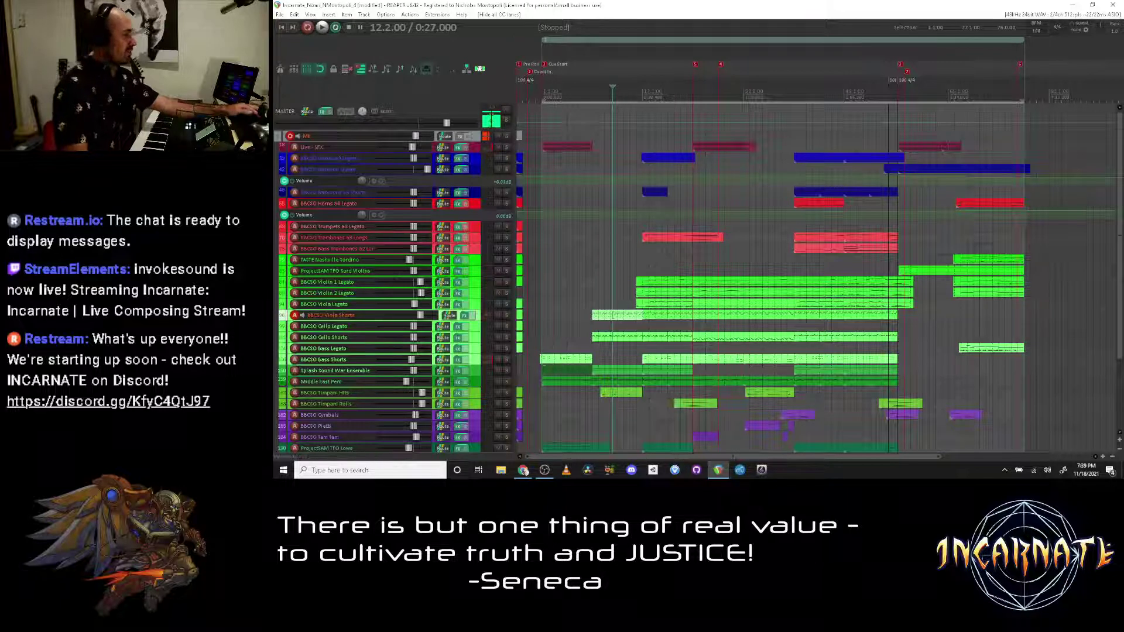
{"action": "left_click", "coordinate": [477, 283]}
{"action": "key", "text": "shift+Down"}
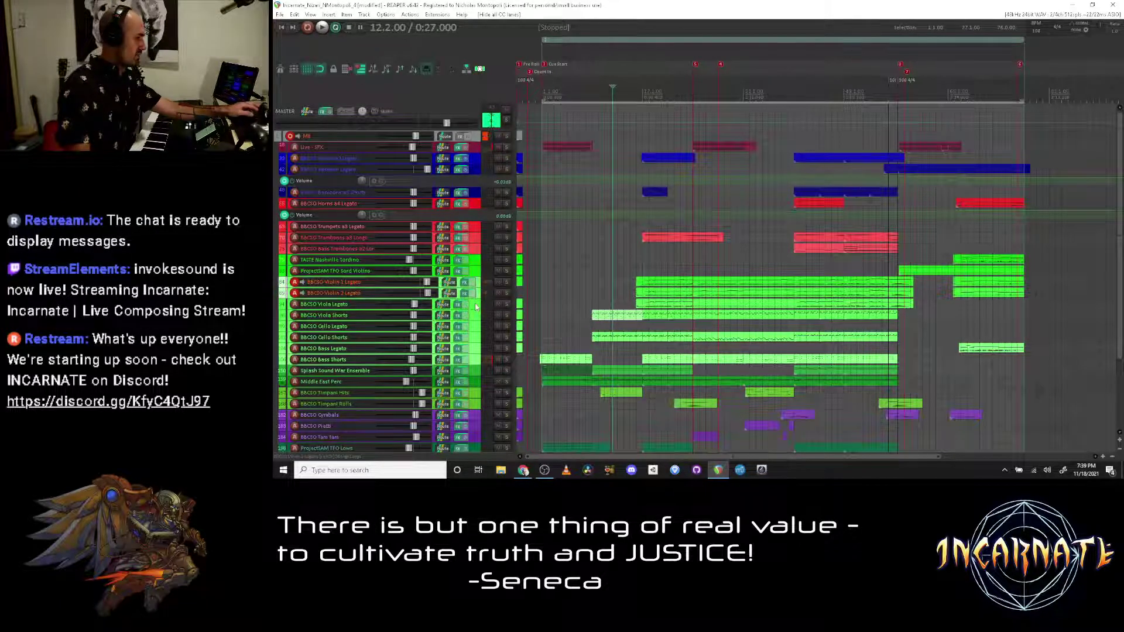
{"action": "key", "text": "shift+Down"}
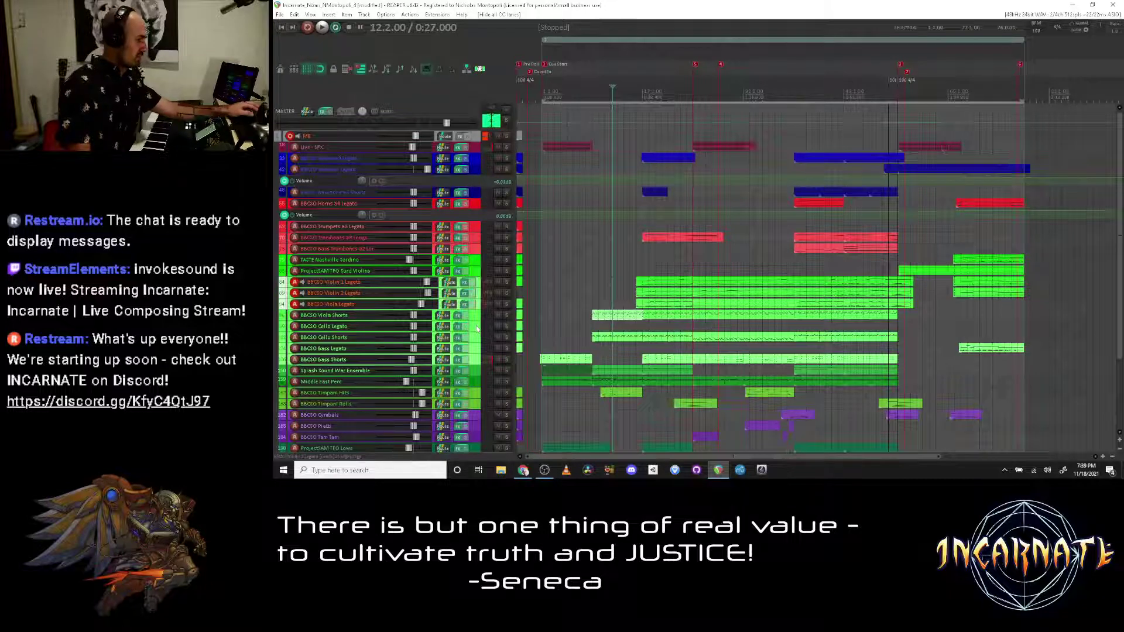
{"action": "key", "text": "shift+Down"}
{"action": "left_click", "coordinate": [482, 319]}
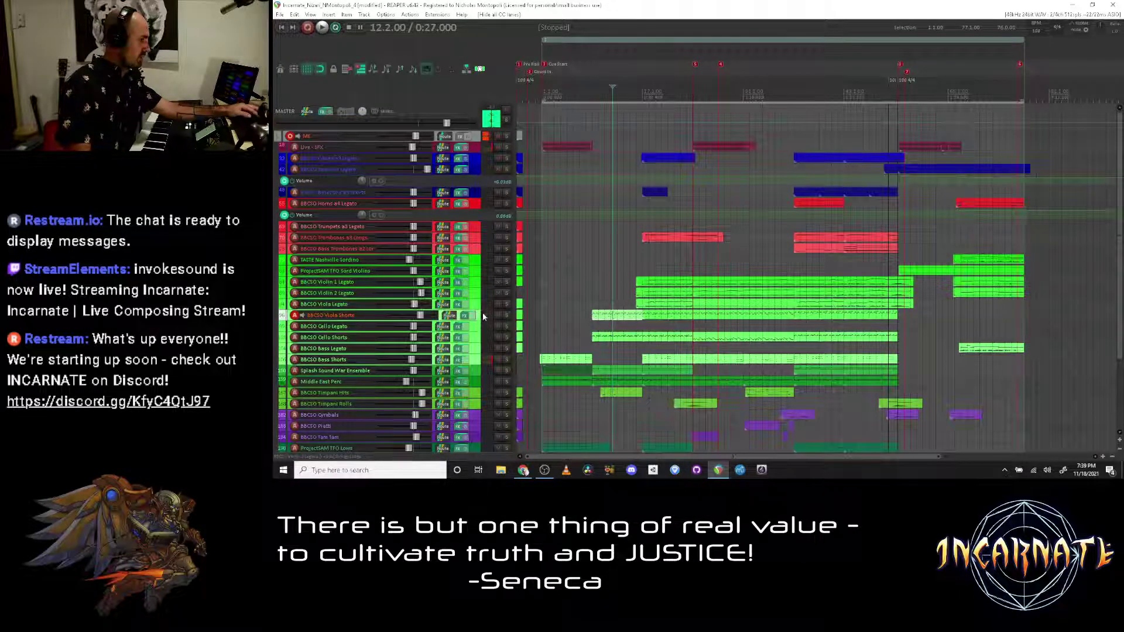
{"action": "key", "text": "Down"}
{"action": "key", "text": "Up"}
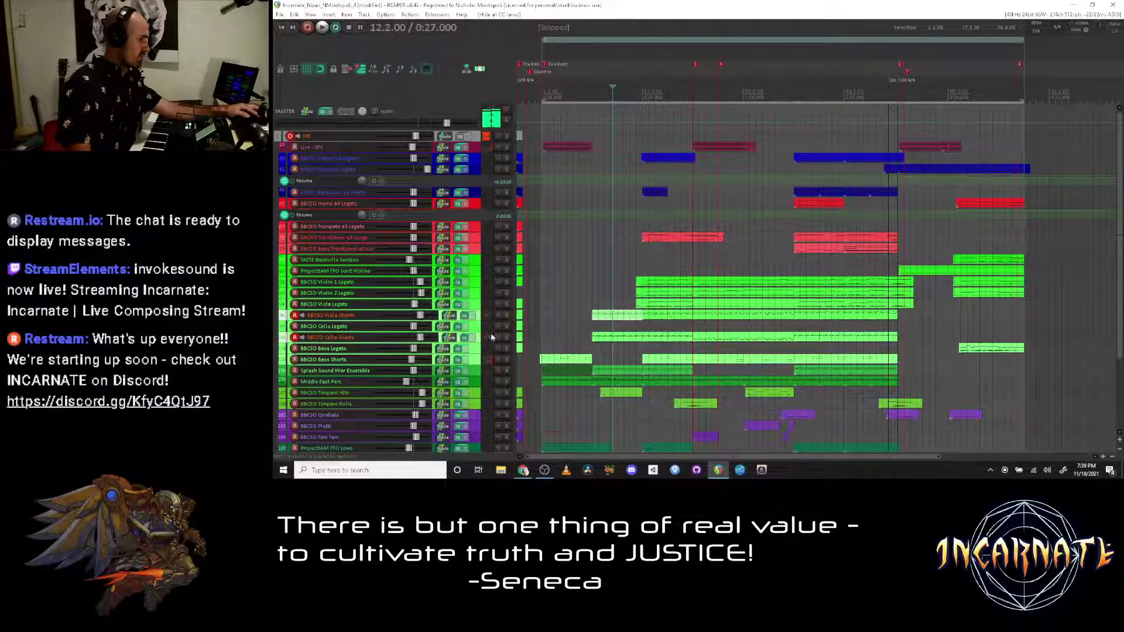
{"action": "left_click", "coordinate": [479, 341]}
Step: Select the BBCSO Bass Shorts, Cello Shorts and Viola Shorts tracks together and freeze them
{"action": "left_click", "coordinate": [479, 360]}
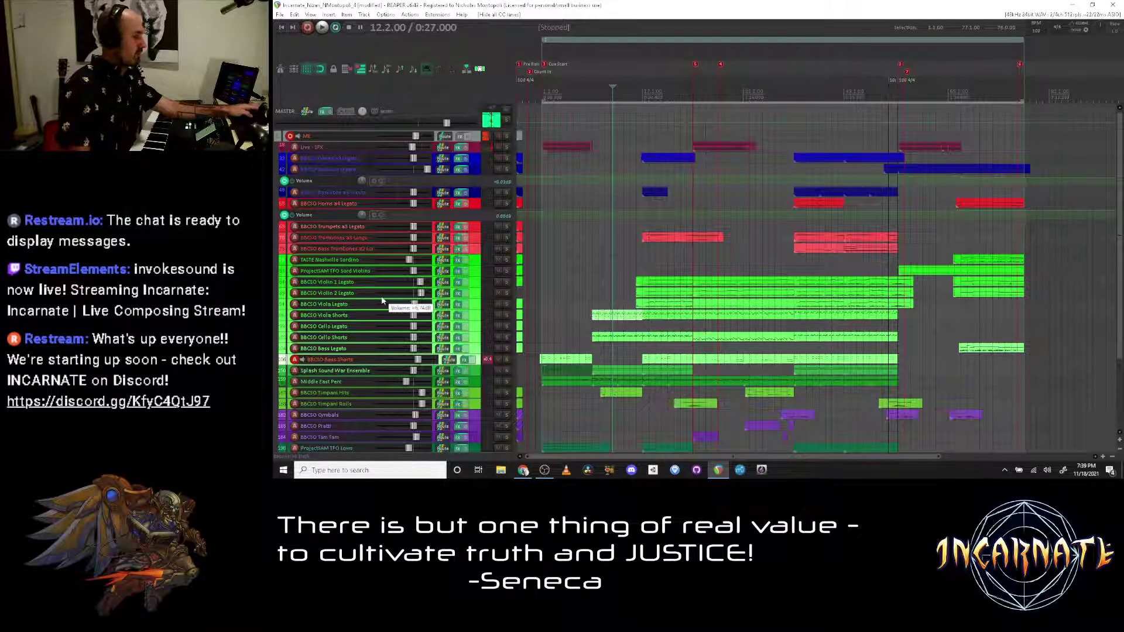
{"action": "key", "text": "alt+Tab"}
{"action": "key", "text": "alt+Tab"}
{"action": "key", "text": "alt+Tab"}
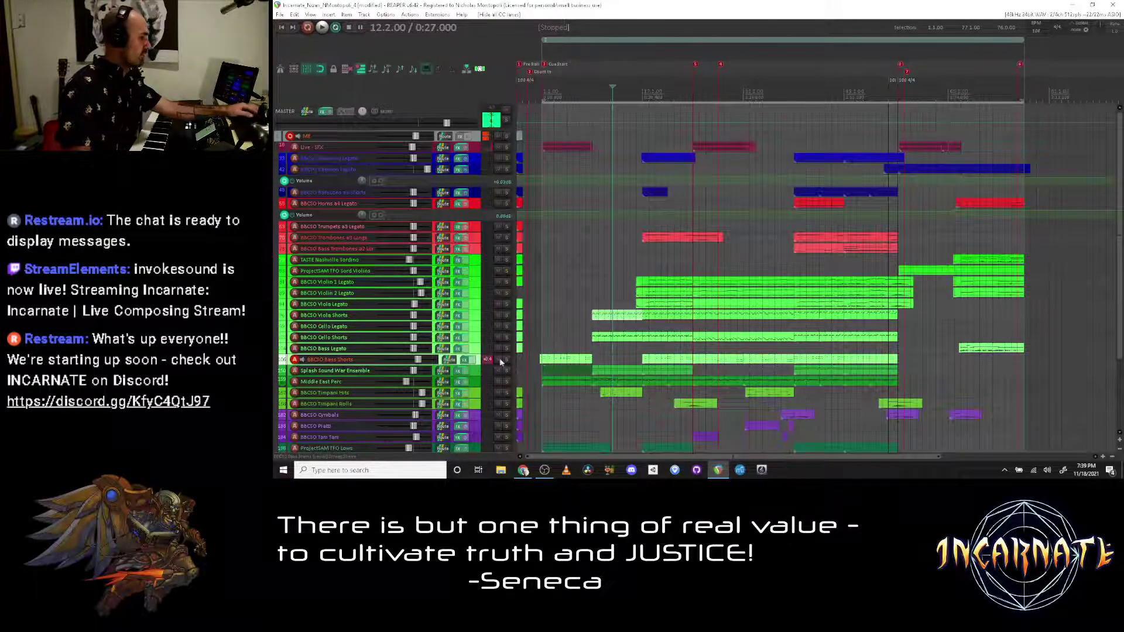
{"action": "left_click", "coordinate": [476, 338]}
{"action": "left_click", "coordinate": [477, 316]}
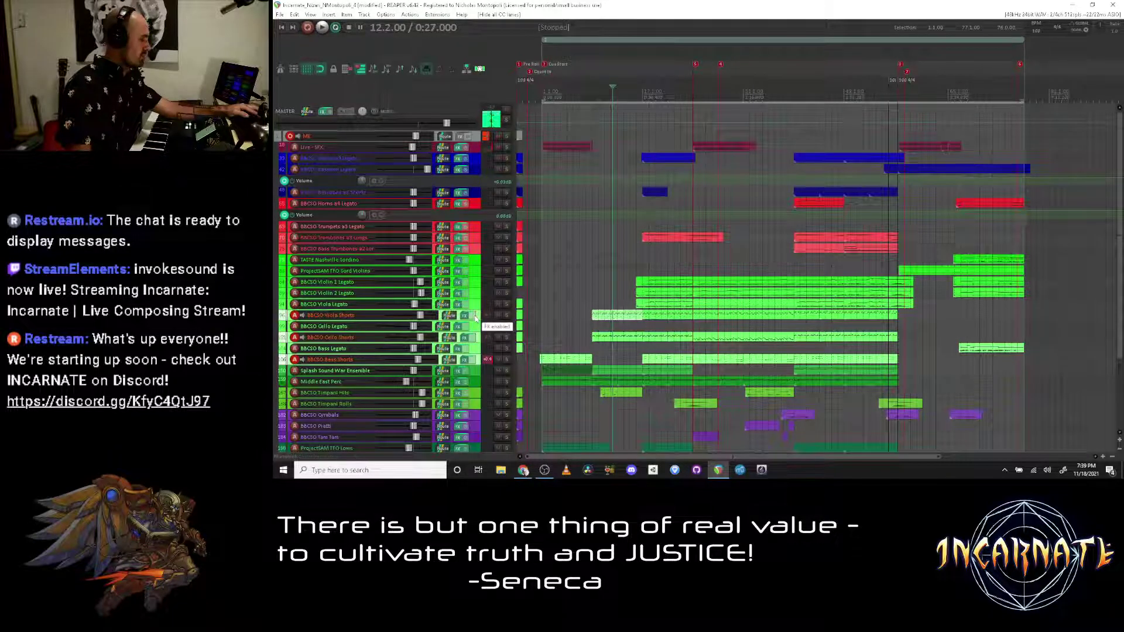
{"action": "key", "text": "ctrl+alt+f"}
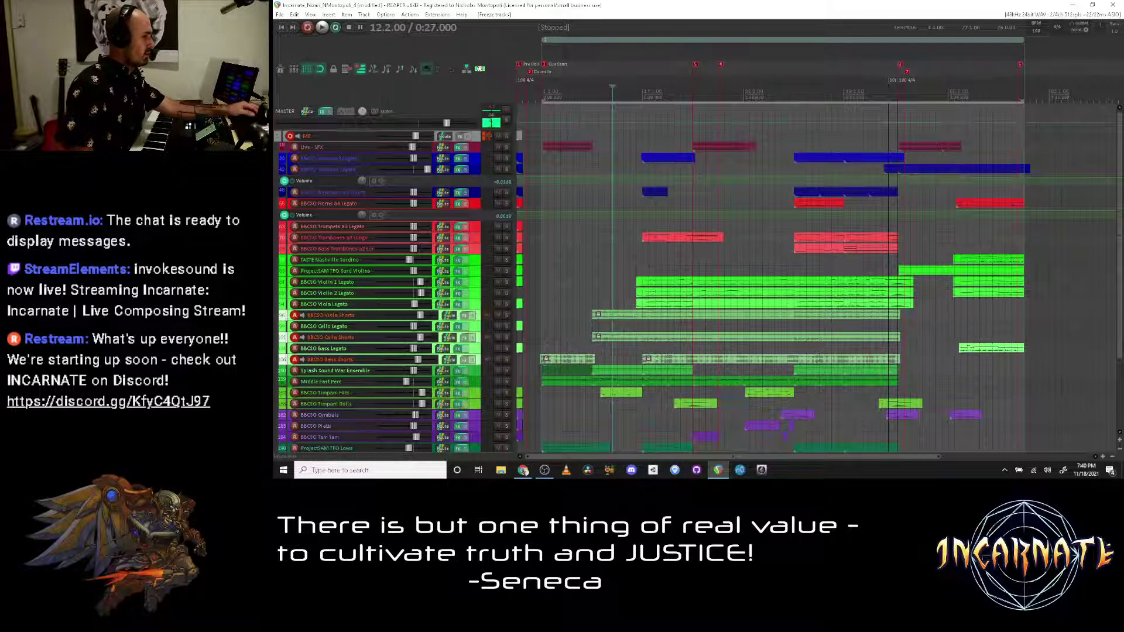
Step: Place the edit cursor at the cue start marker, bar 1, and briefly play back the opening
{"action": "key", "text": "alt+Tab"}
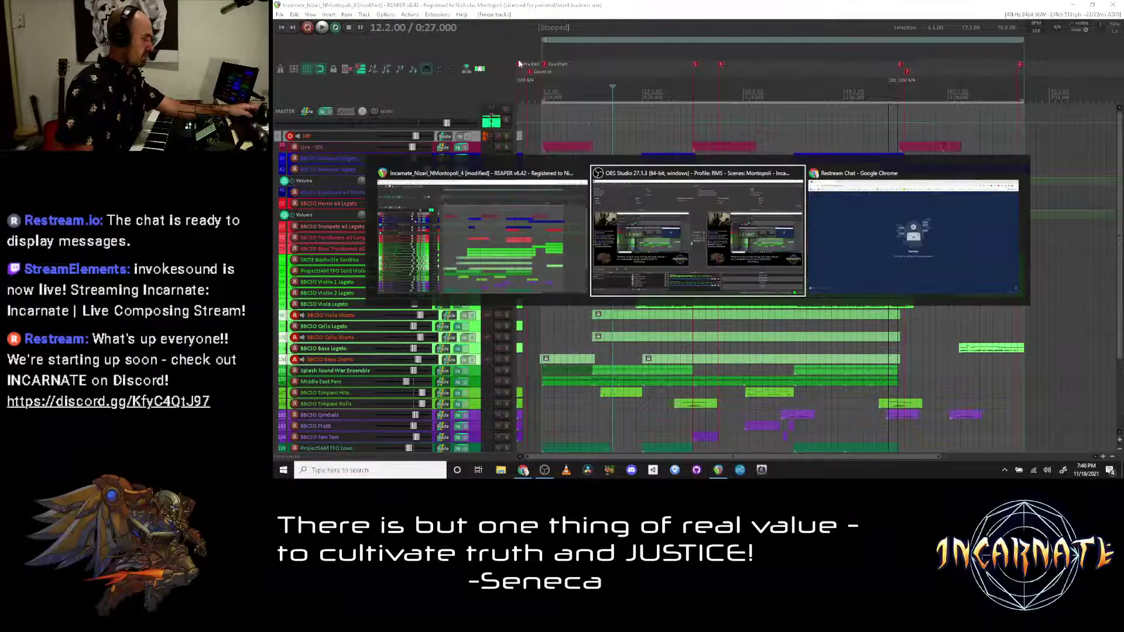
{"action": "key", "text": "alt+Tab"}
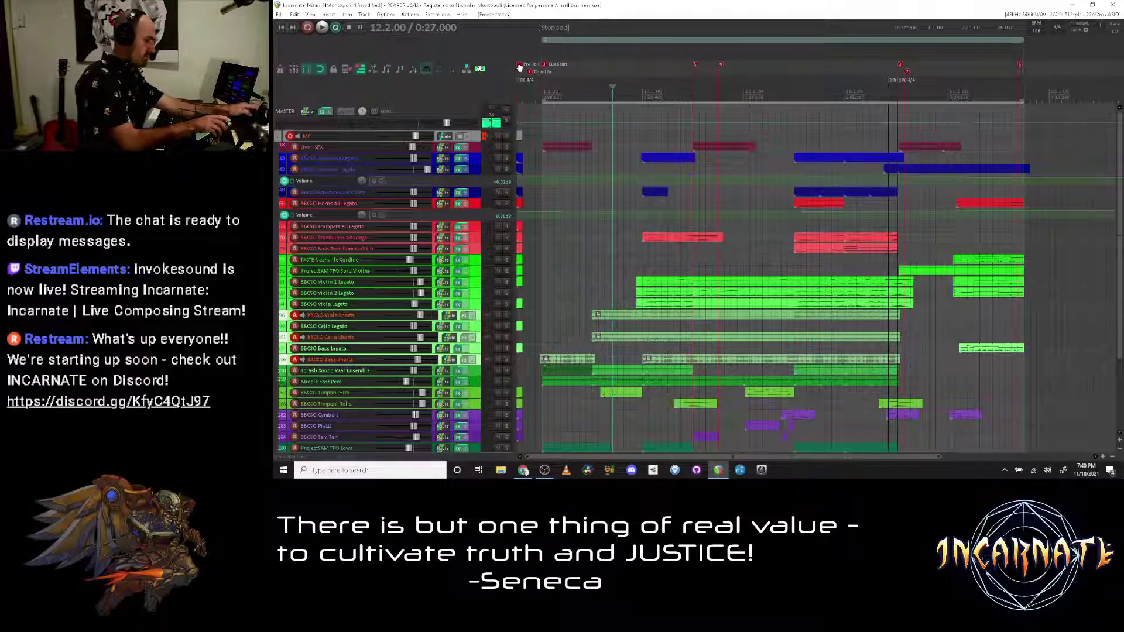
{"action": "left_click", "coordinate": [546, 68]}
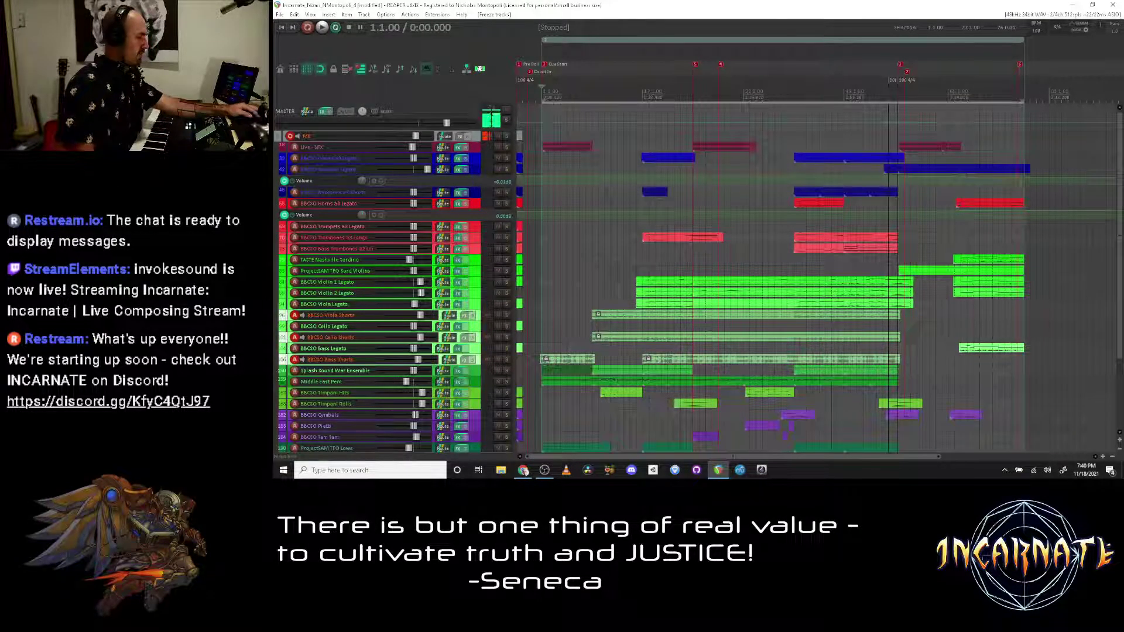
{"action": "key", "text": "space"}
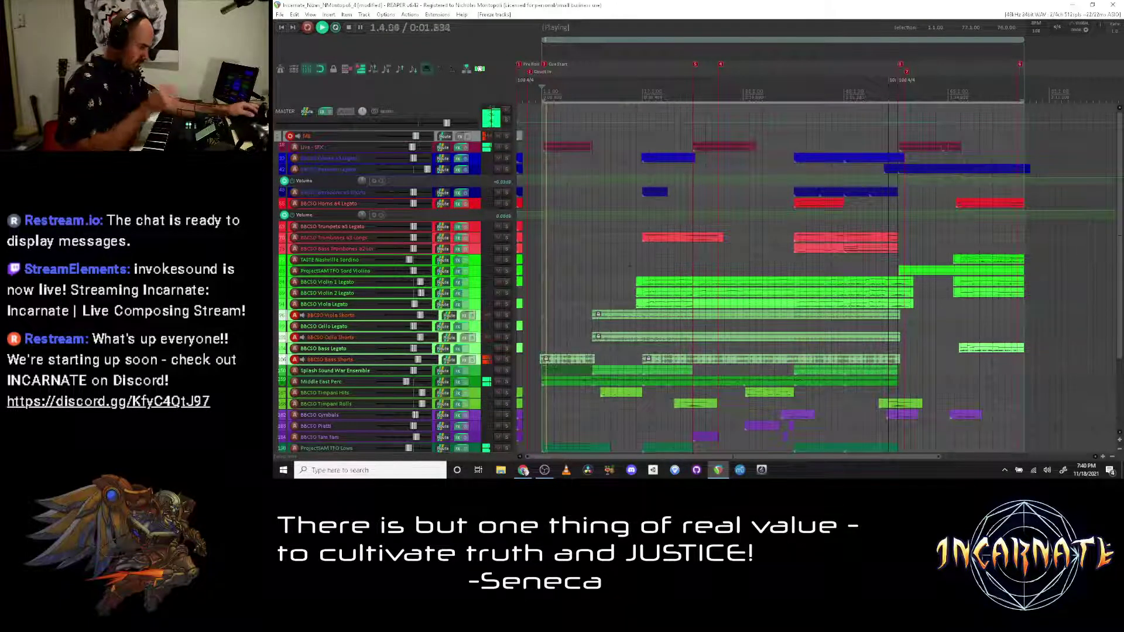
{"action": "key", "text": "space"}
Step: Select the Vital synth track near the end of the track list and freeze it
{"action": "left_click", "coordinate": [478, 383]}
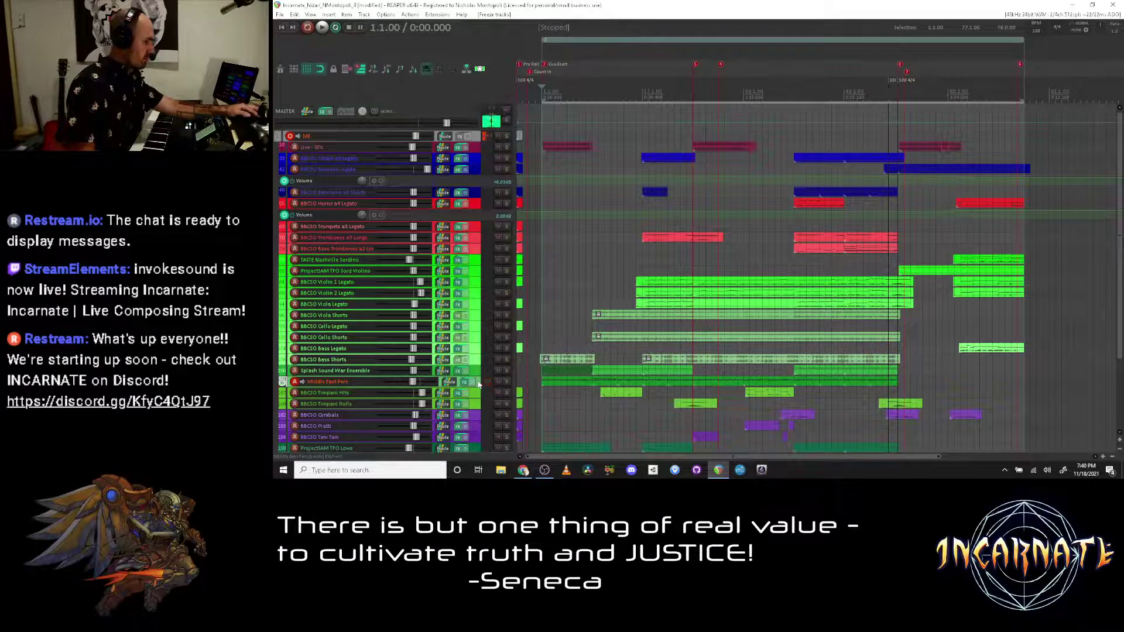
{"action": "scroll", "coordinate": [381, 351], "scroll_direction": "down", "scroll_amount": 5}
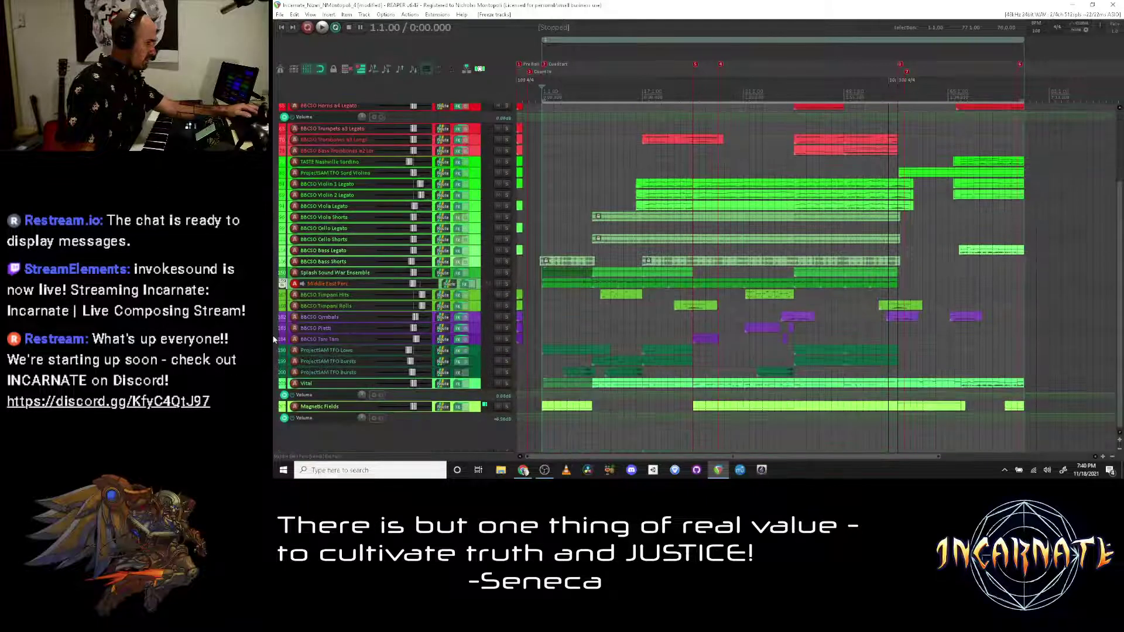
{"action": "left_click", "coordinate": [475, 384]}
{"action": "key", "text": "ctrl+shift+f"}
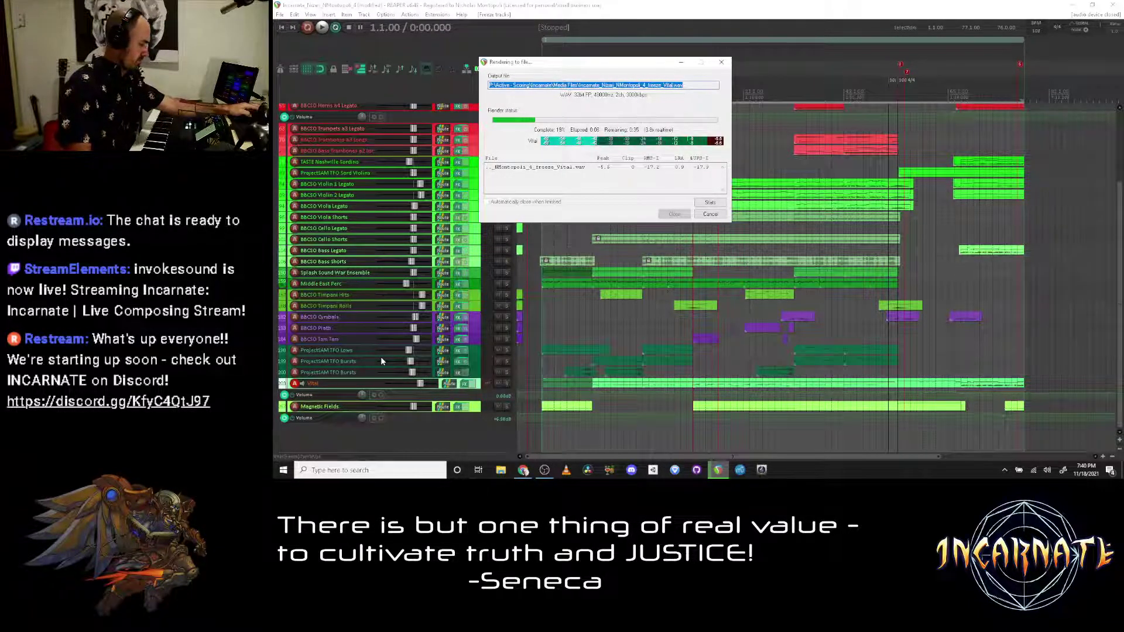
Step: Switch to Chrome, open Discord in a new tab, and return to REAPER
{"action": "key", "text": "alt+Tab"}
{"action": "key", "text": "alt+Tab"}
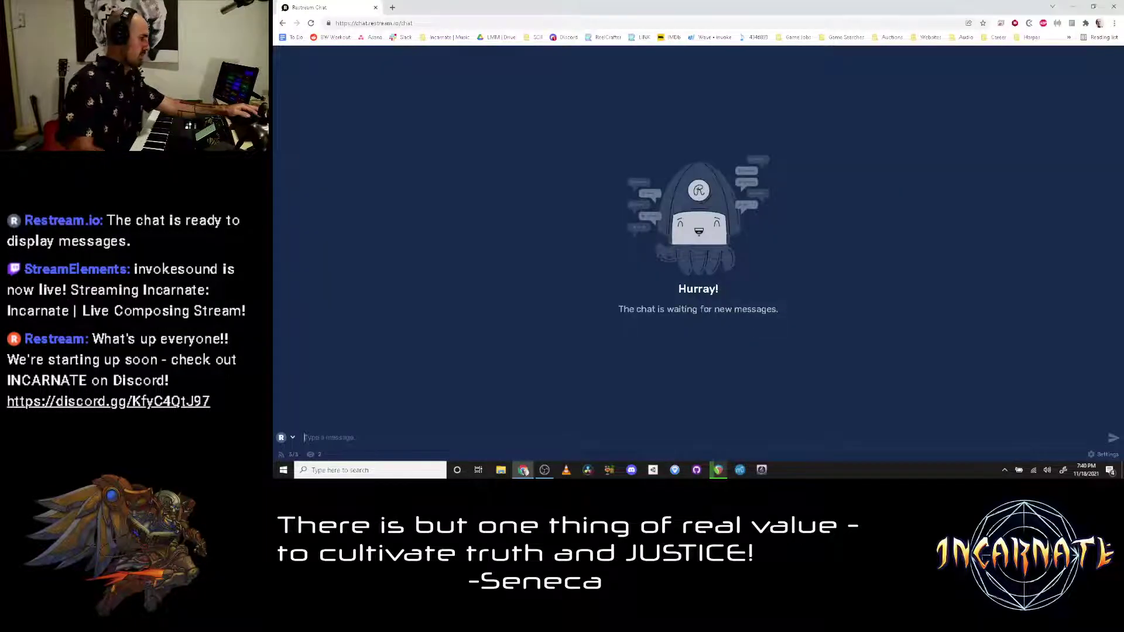
{"action": "key", "text": "ctrl+t"}
{"action": "type", "text": "dis"}
{"action": "key", "text": "Return"}
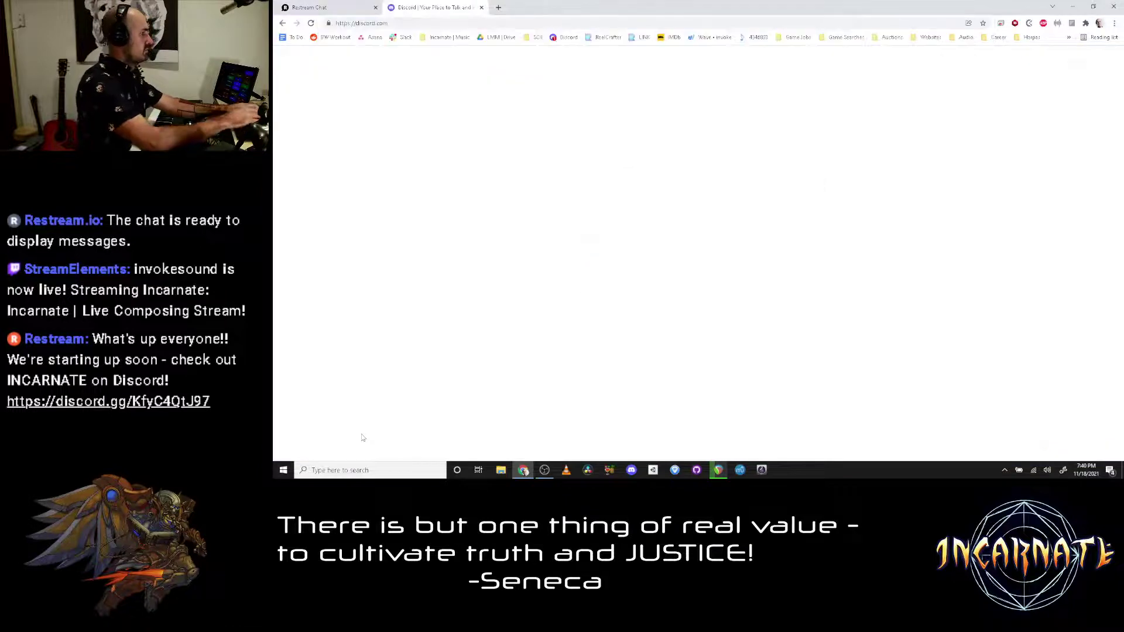
{"action": "key", "text": "alt+Tab"}
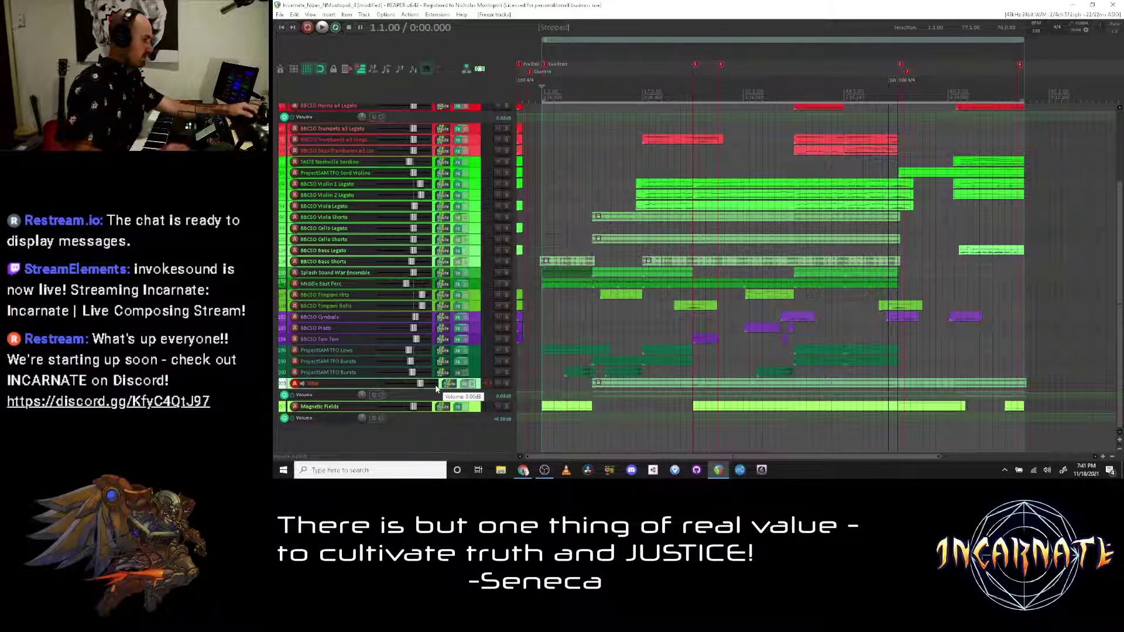
Step: Play the cue from bar 1, then move the edit cursor to bar 49 and stop playback
{"action": "key", "text": "space"}
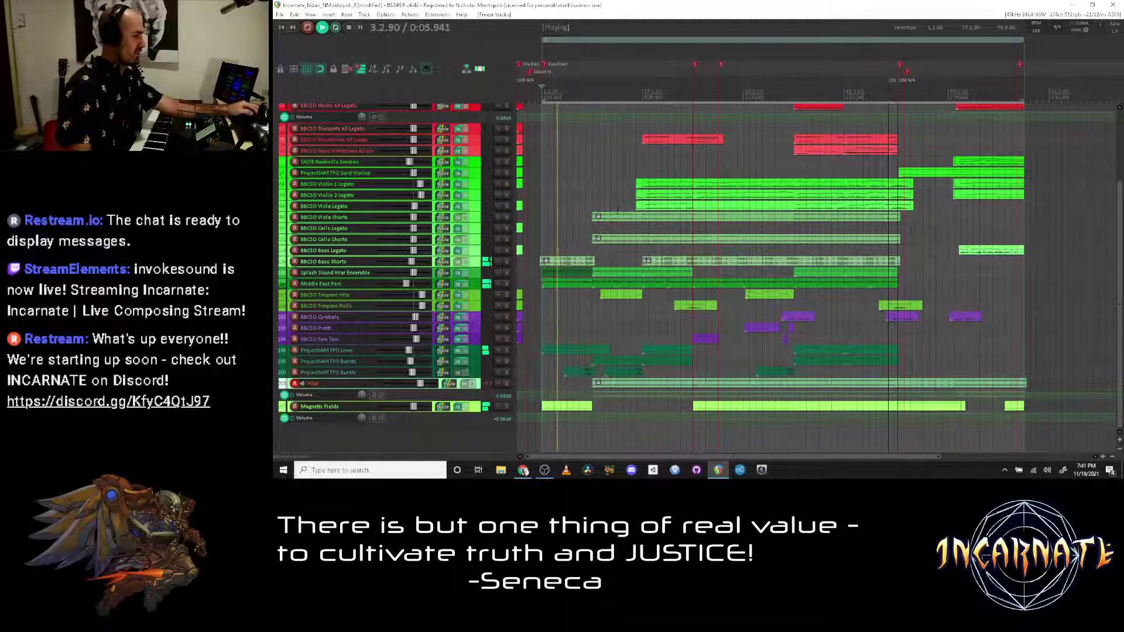
{"action": "scroll", "coordinate": [273, 240], "scroll_direction": "up", "scroll_amount": 5}
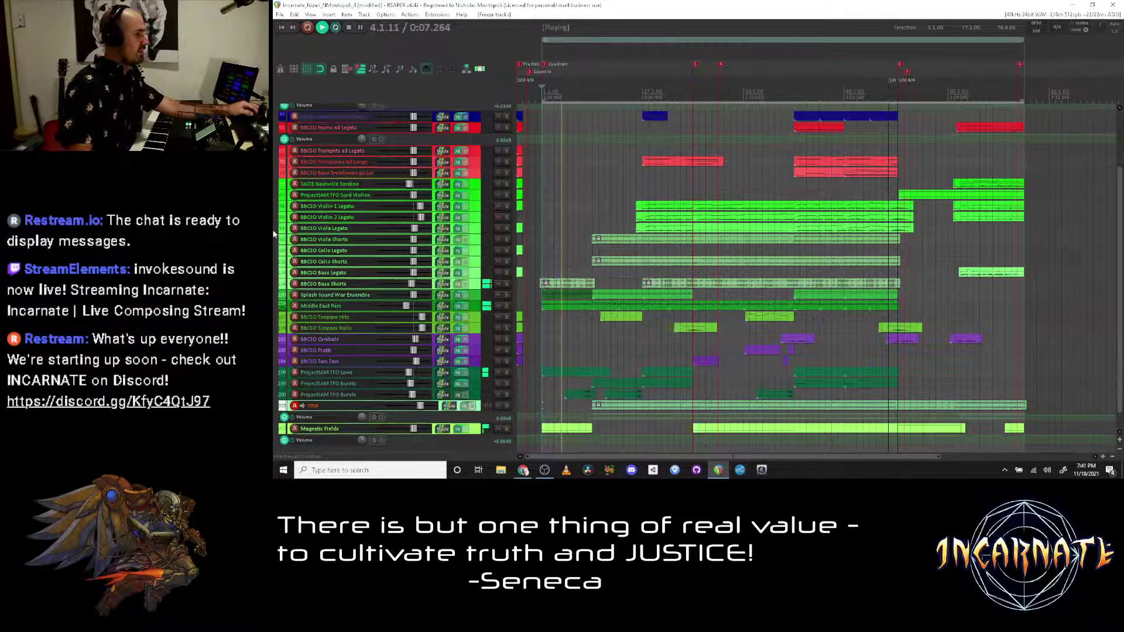
{"action": "scroll", "coordinate": [273, 234], "scroll_direction": "up", "scroll_amount": 2}
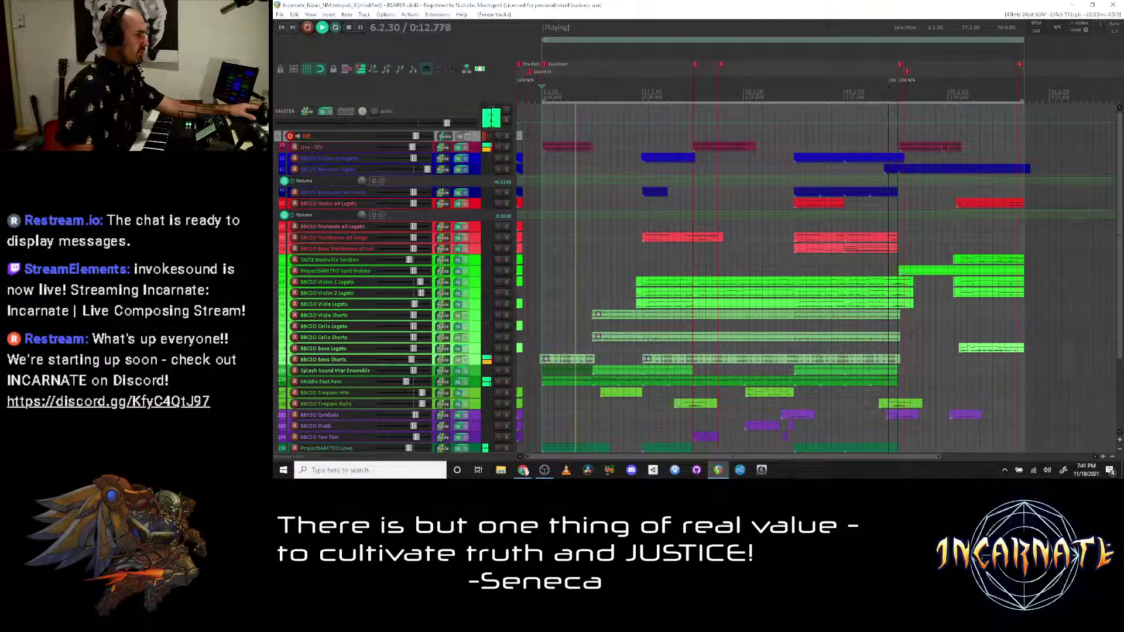
{"action": "left_click", "coordinate": [845, 94]}
{"action": "key", "text": "space"}
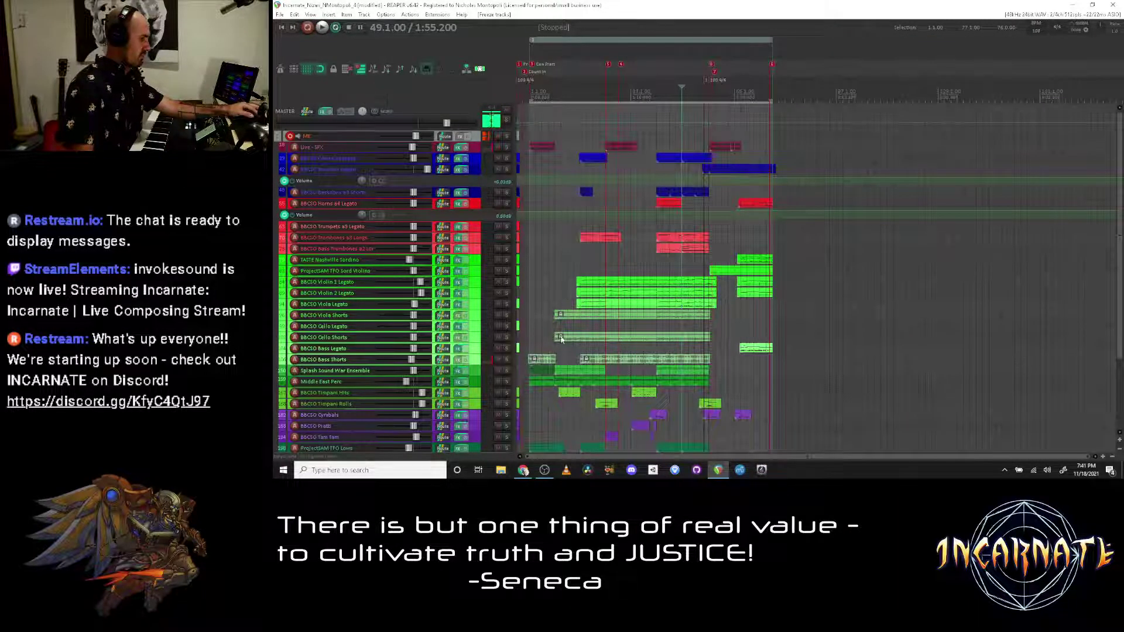
Step: Set all effects offline on the BBCSO Cello Legato track and hide it from the track list
{"action": "left_click", "coordinate": [479, 330]}
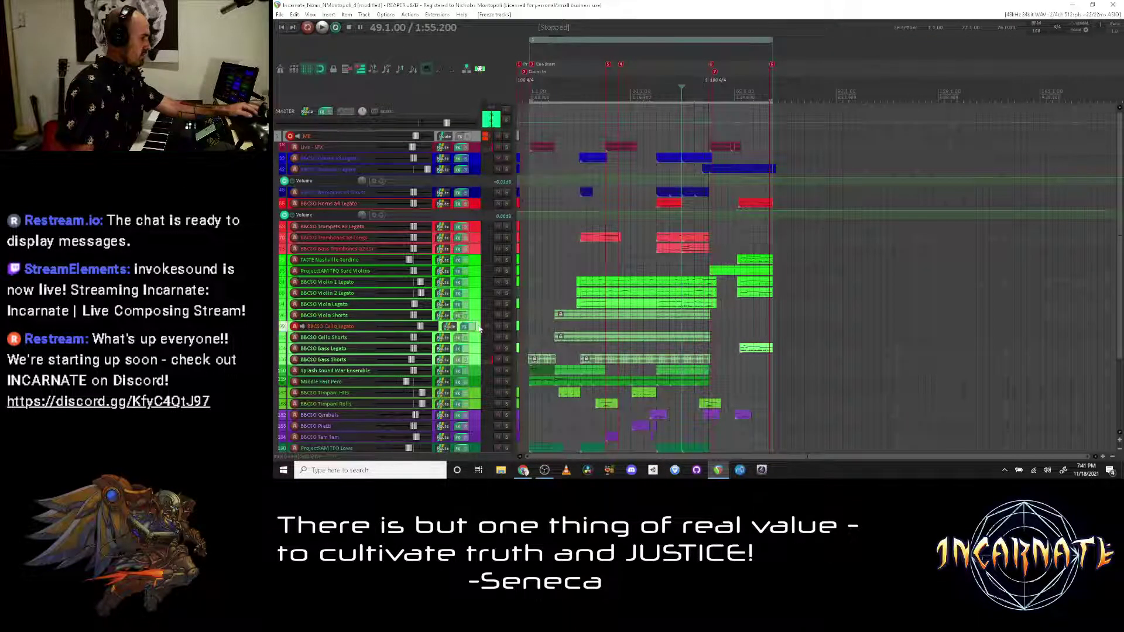
{"action": "key", "text": "ctrl+h"}
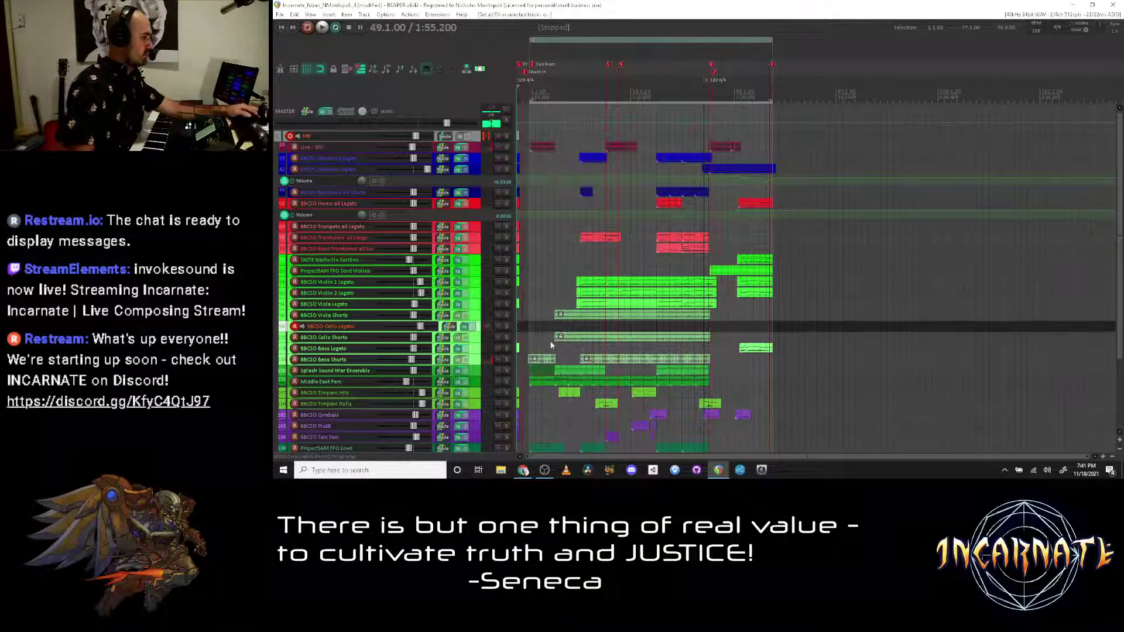
{"action": "key", "text": "Home"}
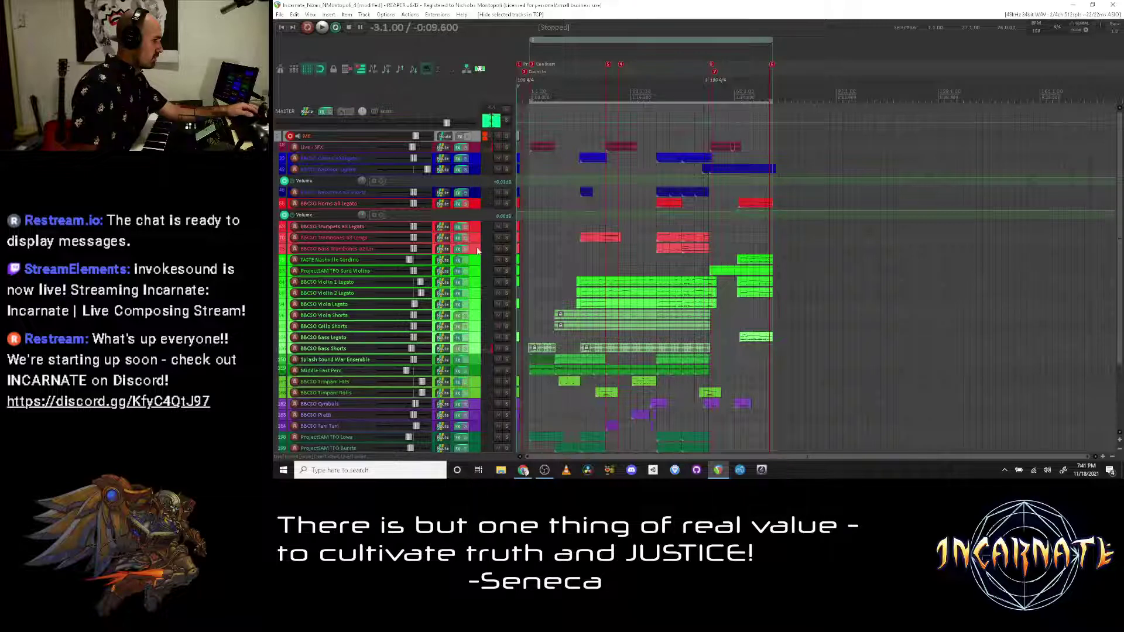
Step: Freeze the BBCSO Trumpets, Trombones and Bass Trombones tracks together and audition the music from bar 49
{"action": "left_click", "coordinate": [478, 250]}
{"action": "left_click", "coordinate": [476, 228], "text": "shift"}
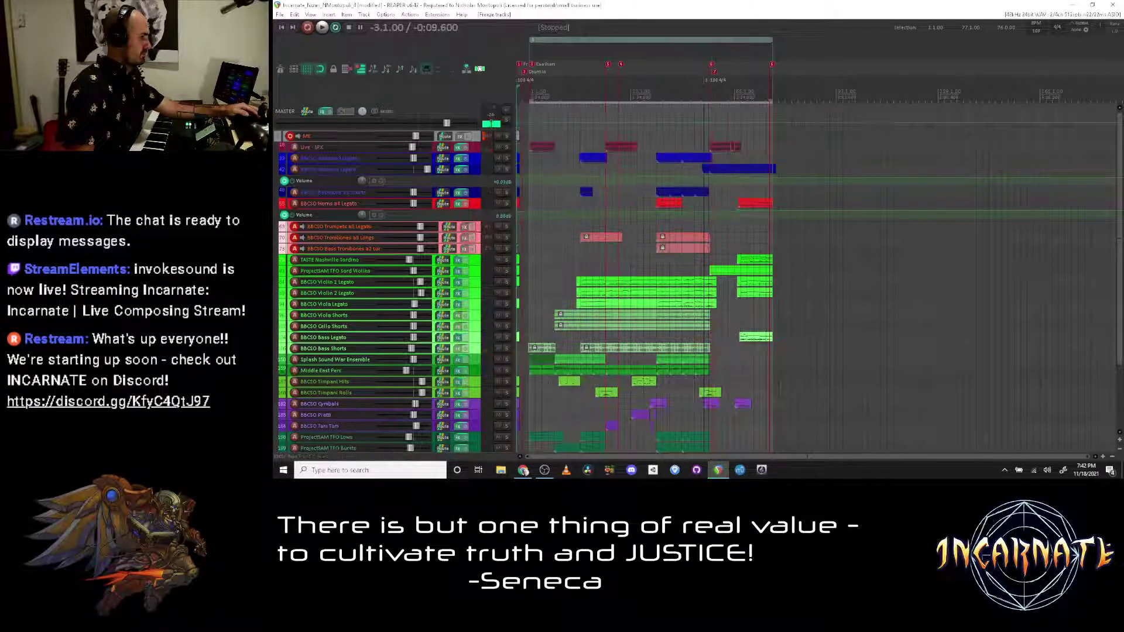
{"action": "key", "text": "space"}
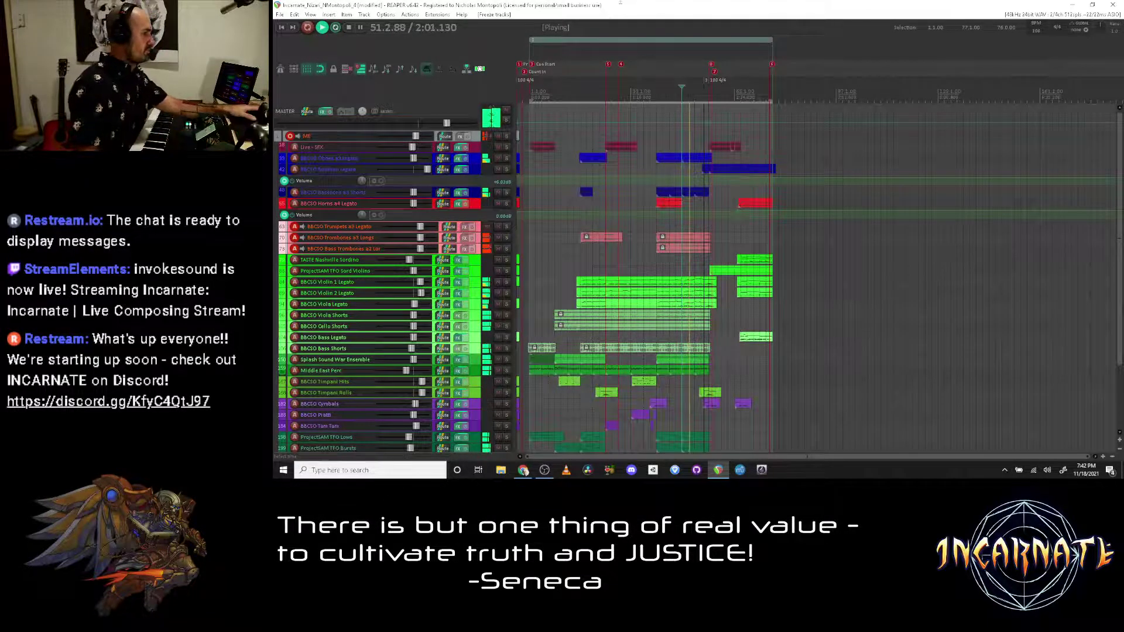
{"action": "key", "text": "ctrl+p"}
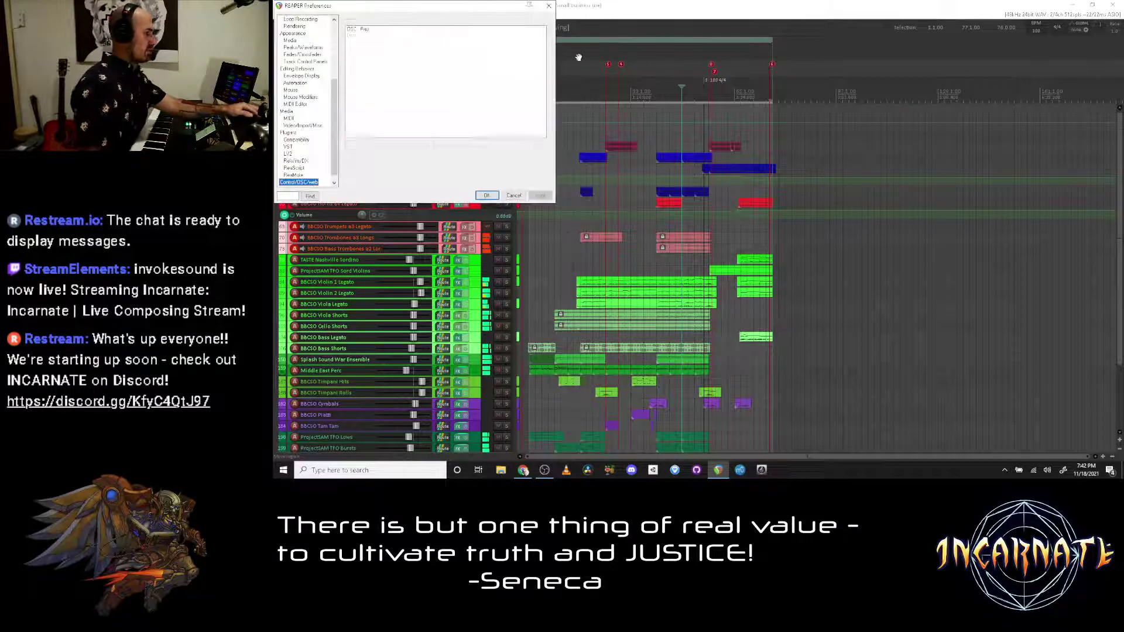
{"action": "left_click", "coordinate": [292, 69]}
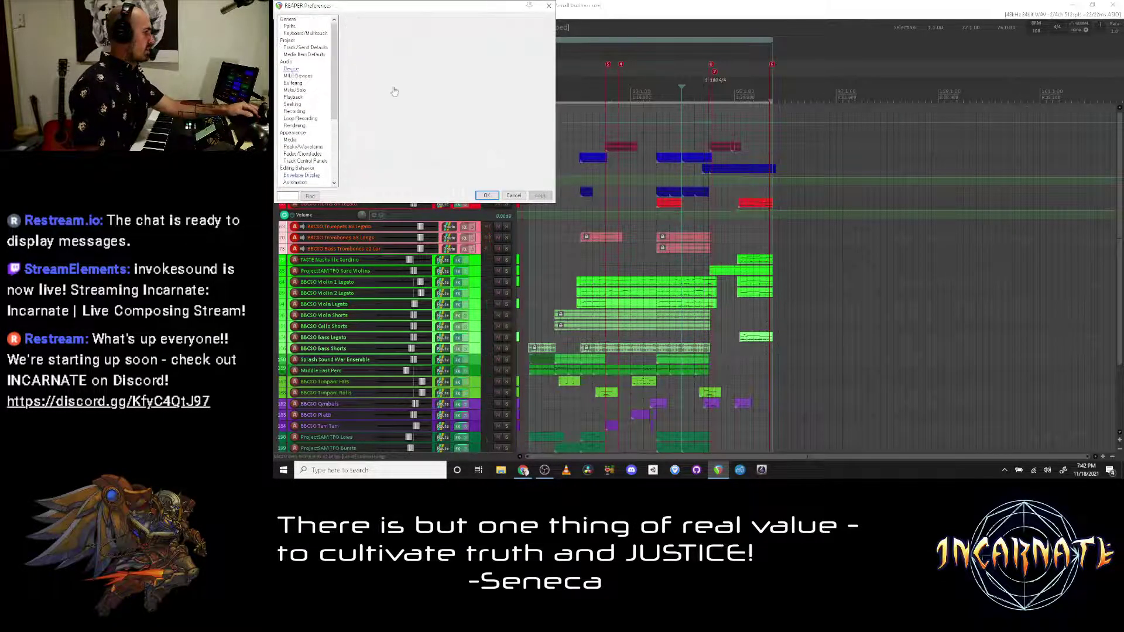
{"action": "key", "text": "Escape"}
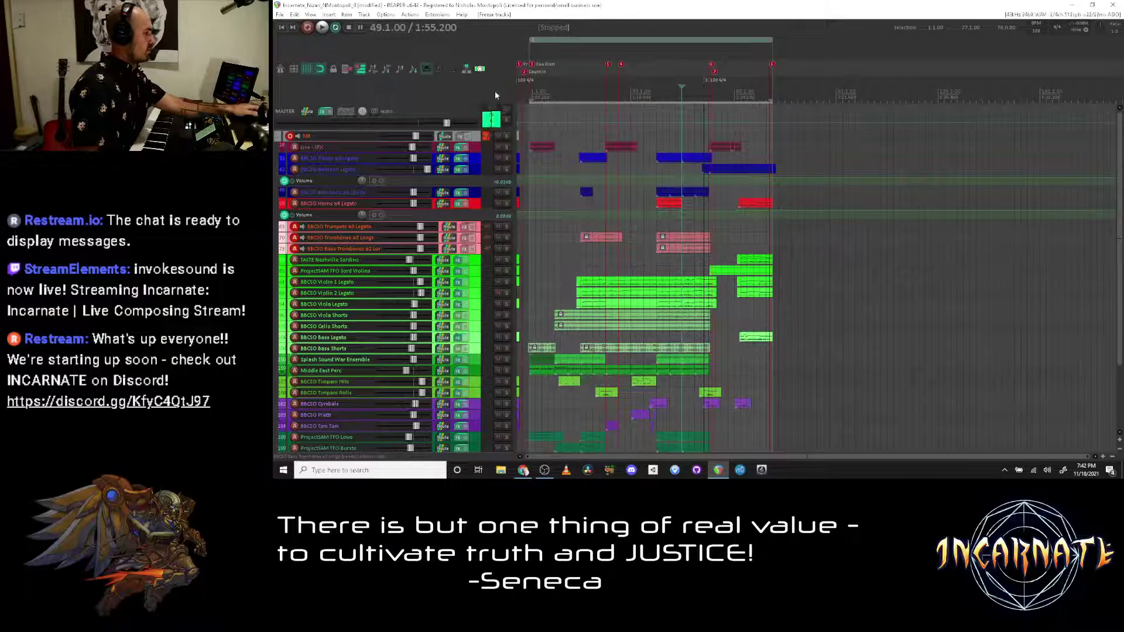
Step: In the audio device preferences, keep the Focusrite USB ASIO driver and set the requested block size to 1024
{"action": "key", "text": "ctrl+p"}
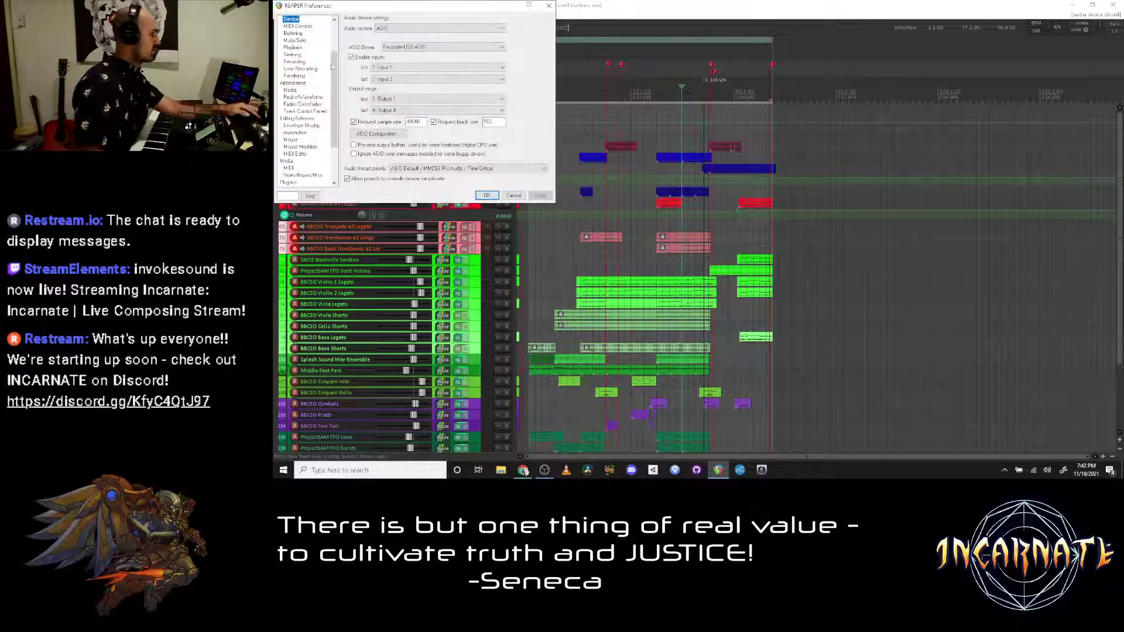
{"action": "left_click", "coordinate": [413, 47]}
{"action": "left_click", "coordinate": [422, 56]}
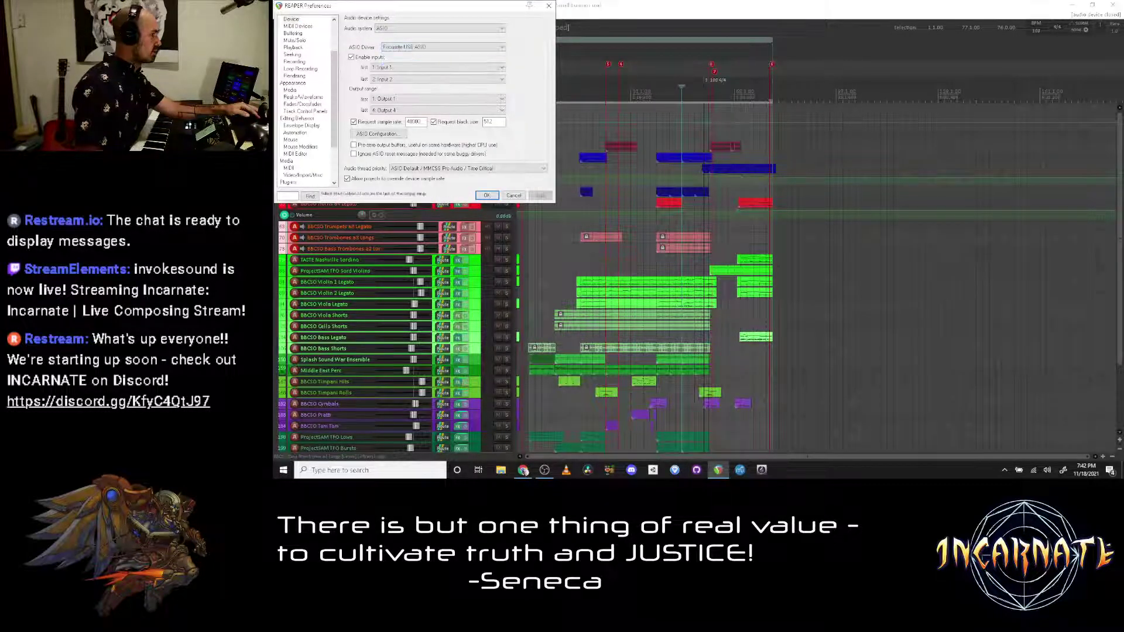
{"action": "key", "text": "Tab"}
{"action": "key", "text": "Tab"}
{"action": "key", "text": "Tab"}
{"action": "key", "text": "Tab"}
{"action": "key", "text": "Tab"}
{"action": "key", "text": "Tab"}
{"action": "key", "text": "Tab"}
{"action": "key", "text": "Tab"}
{"action": "key", "text": "Tab"}
{"action": "type", "text": "1024"}
{"action": "key", "text": "Return"}
Step: Play the passage from bar 49 to check playback, then stop
{"action": "key", "text": "space"}
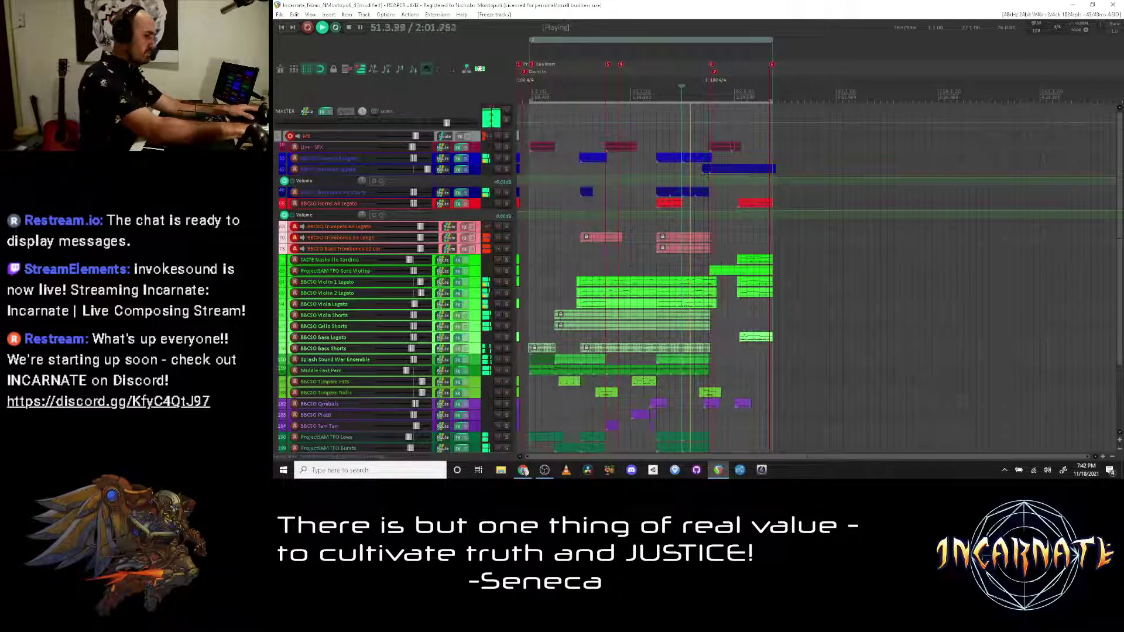
{"action": "key", "text": "space"}
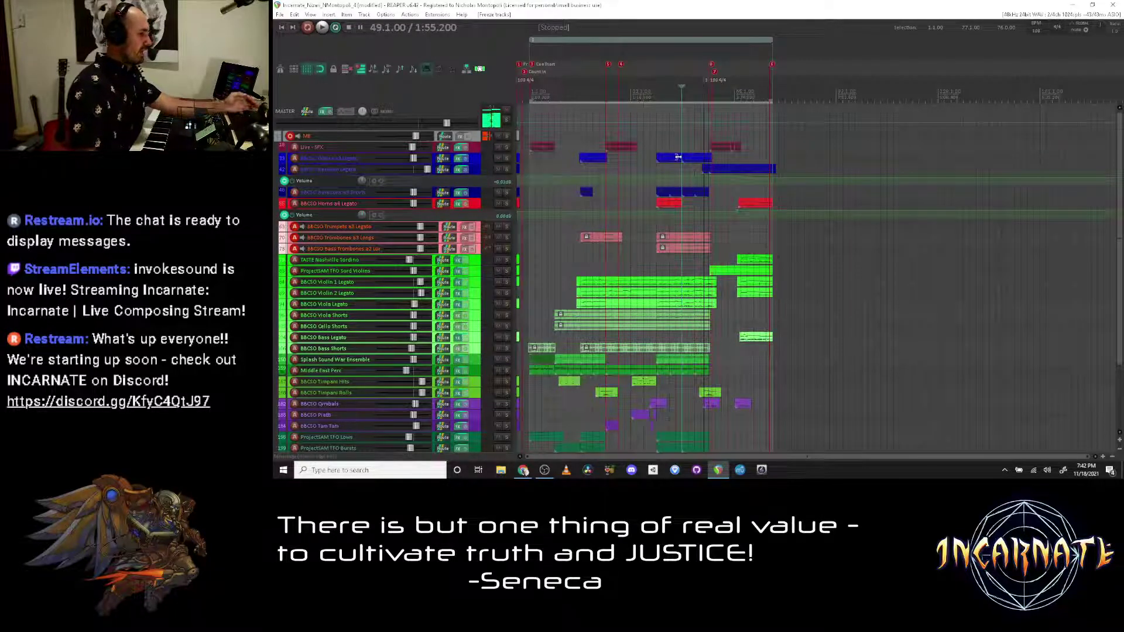
{"action": "scroll", "coordinate": [527, 281], "scroll_direction": "up", "scroll_amount": 3}
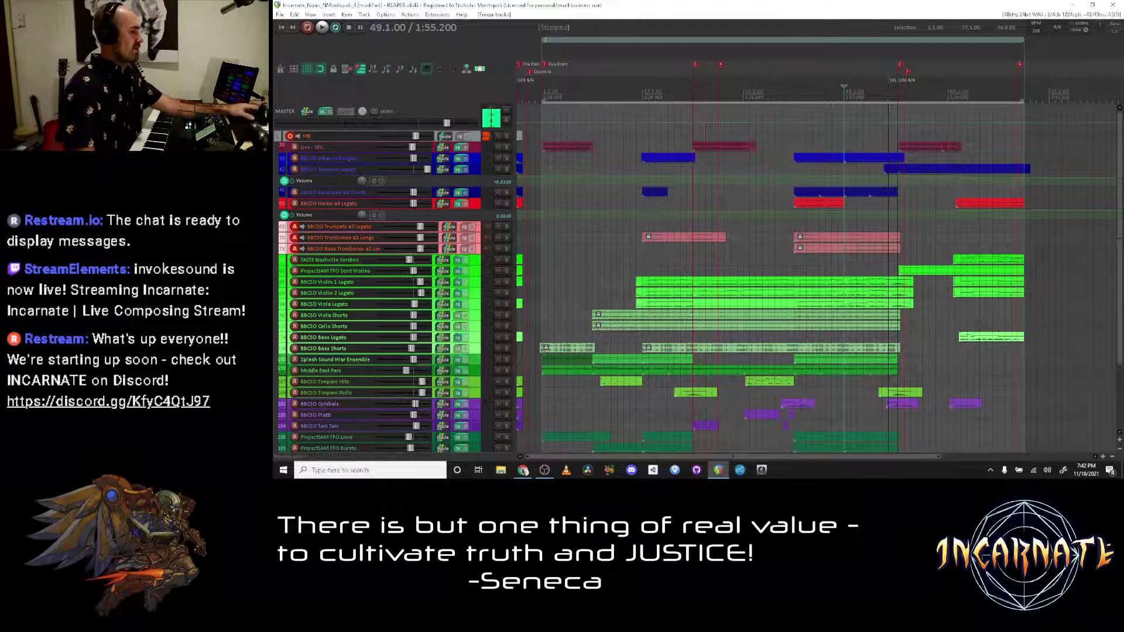
Step: Mark bars 41 to 57 as a time selection and clear it again
{"action": "key", "text": "]"}
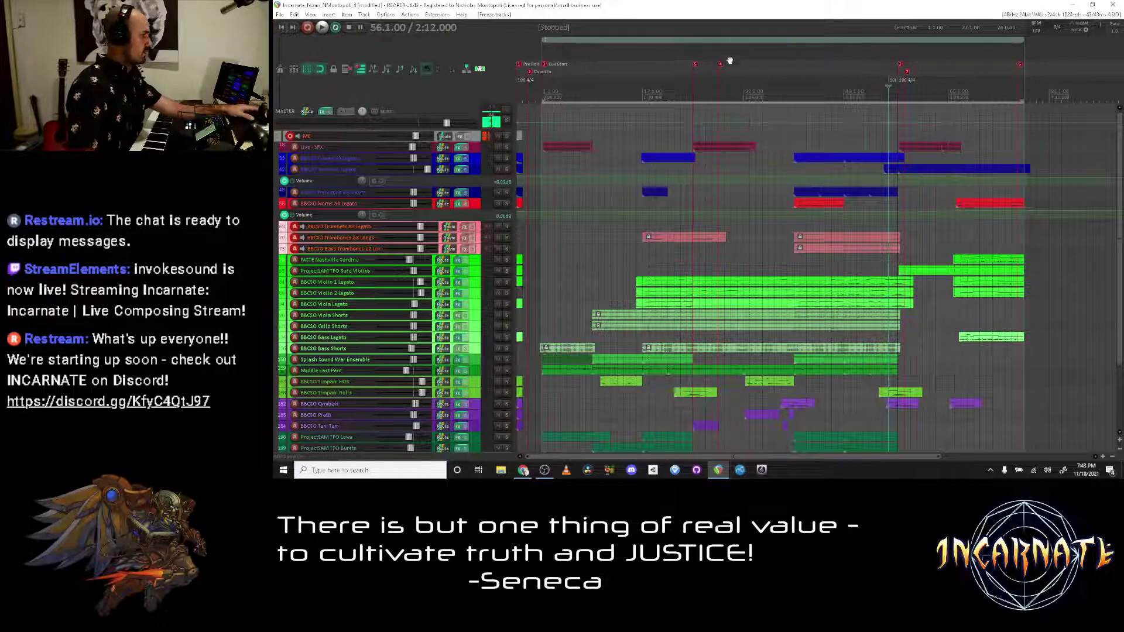
{"action": "left_click", "coordinate": [794, 94]}
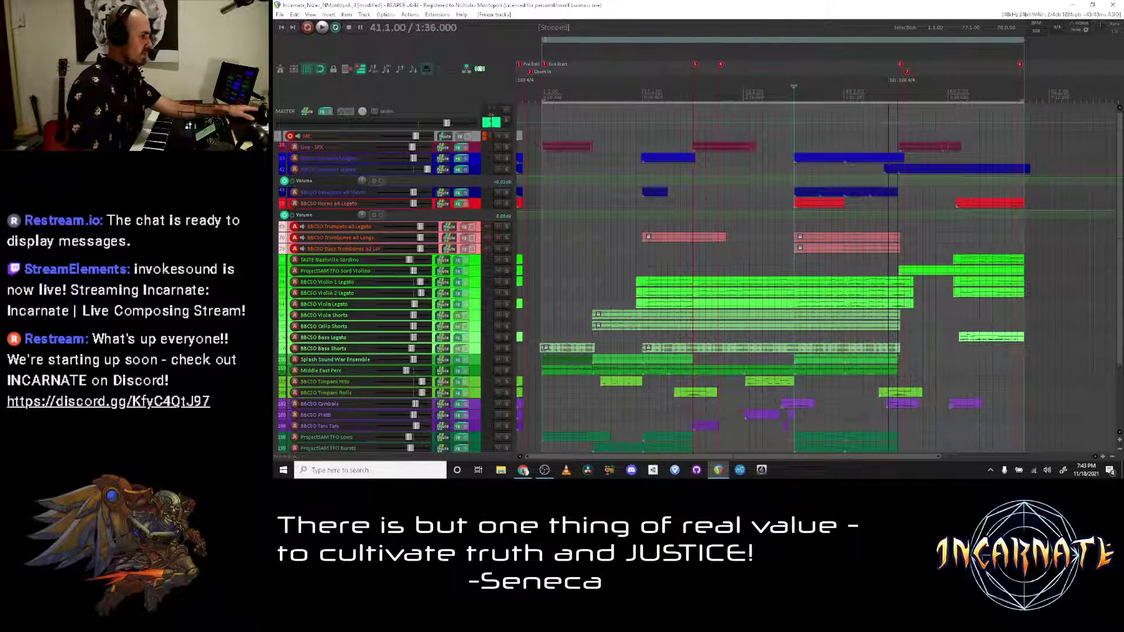
{"action": "left_click", "coordinate": [889, 126]}
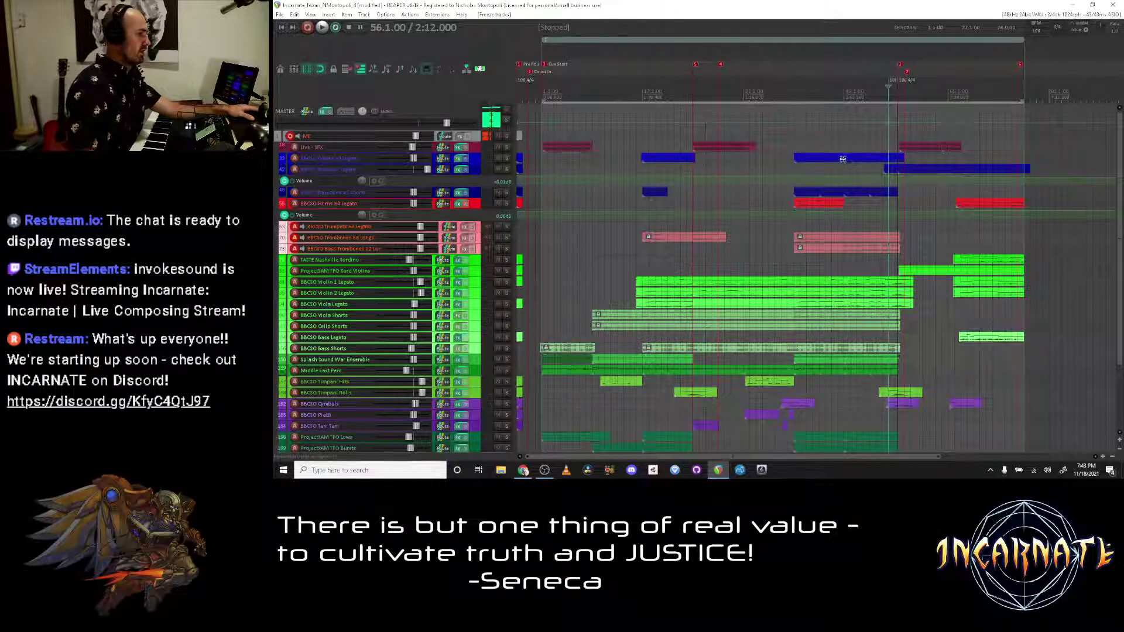
{"action": "left_click_drag", "start_coordinate": [794, 117], "coordinate": [898, 117]}
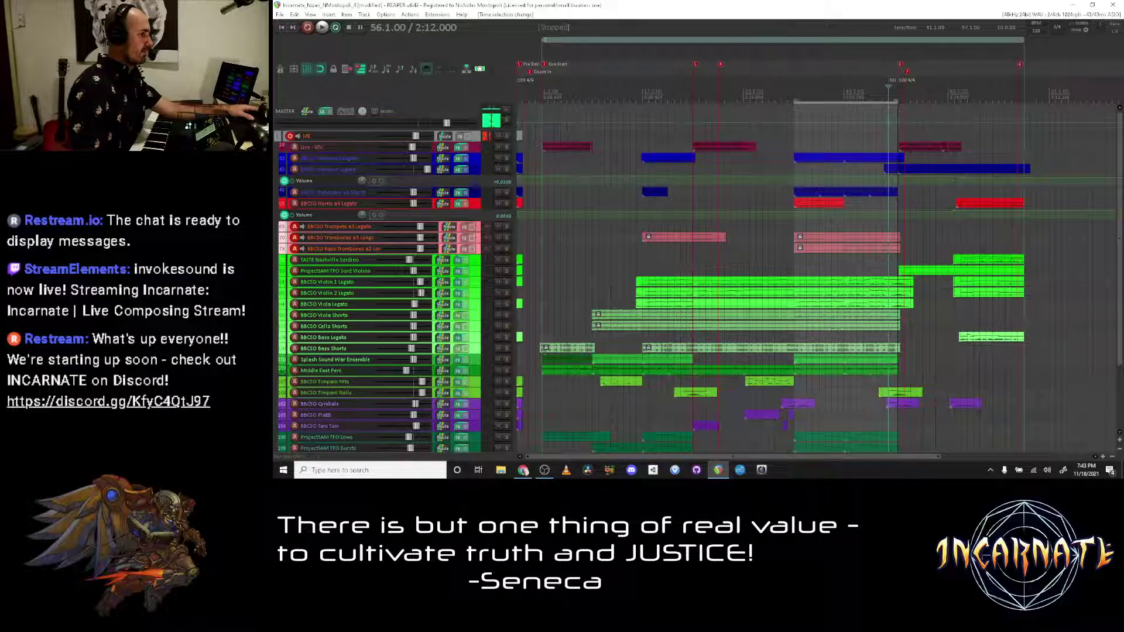
{"action": "left_click", "coordinate": [788, 94]}
{"action": "key", "text": "Escape"}
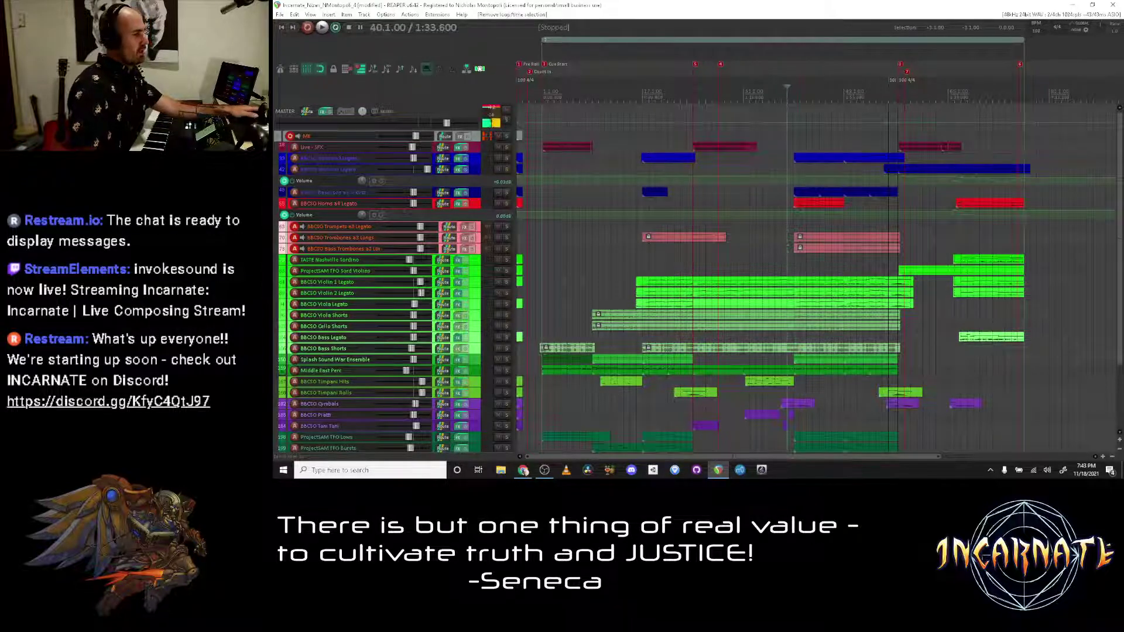
Step: Mark a time selection from bar 1 to bar 57, extend it to bar 77 and clear it
{"action": "left_click_drag", "start_coordinate": [898, 105], "coordinate": [544, 104]}
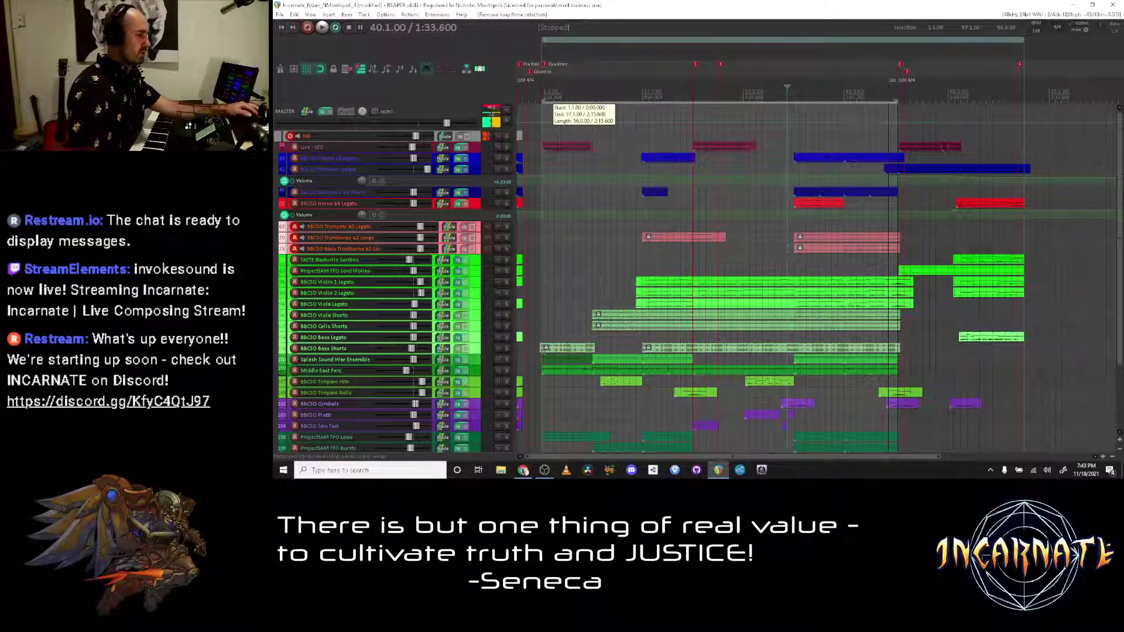
{"action": "left_click_drag", "start_coordinate": [544, 104], "coordinate": [544, 104]}
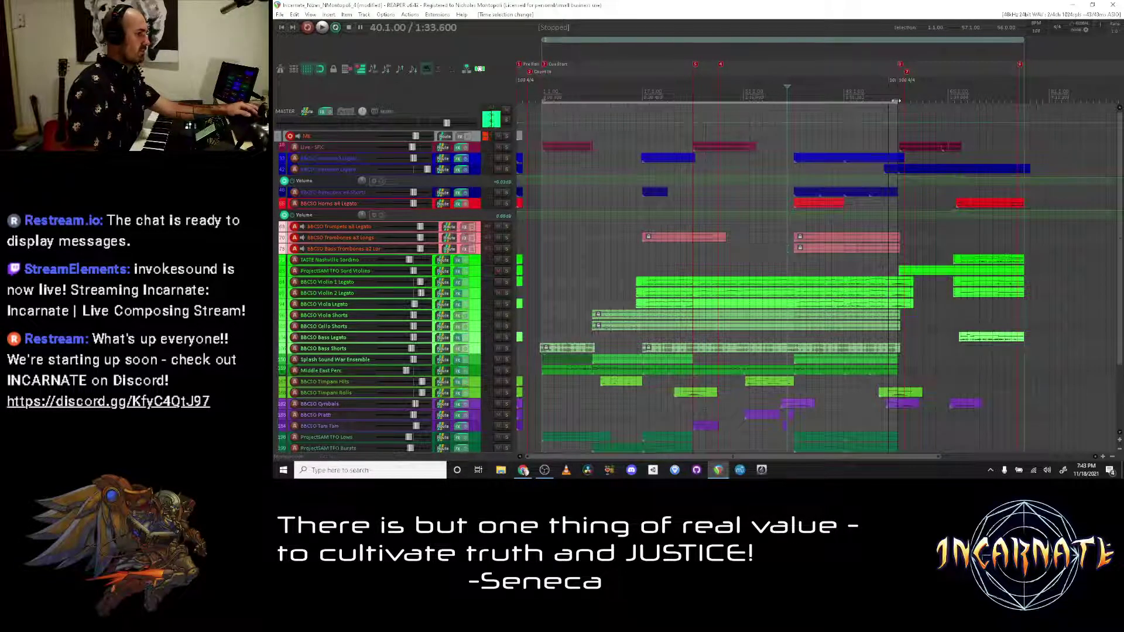
{"action": "left_click_drag", "start_coordinate": [898, 104], "coordinate": [1009, 109]}
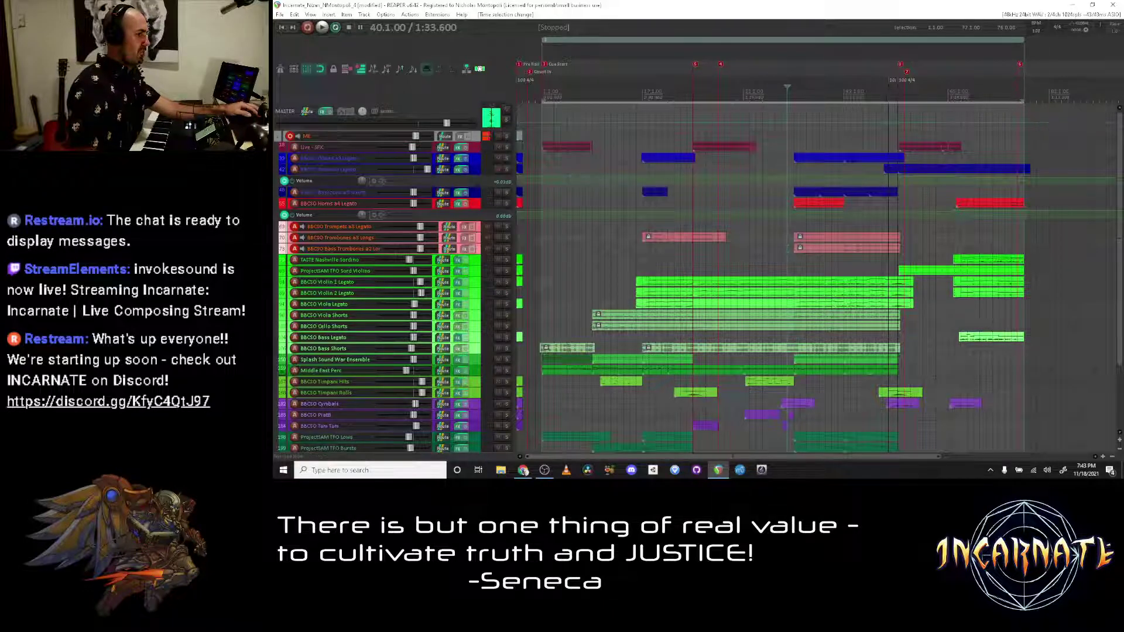
{"action": "key", "text": "7"}
{"action": "left_click", "coordinate": [904, 247]}
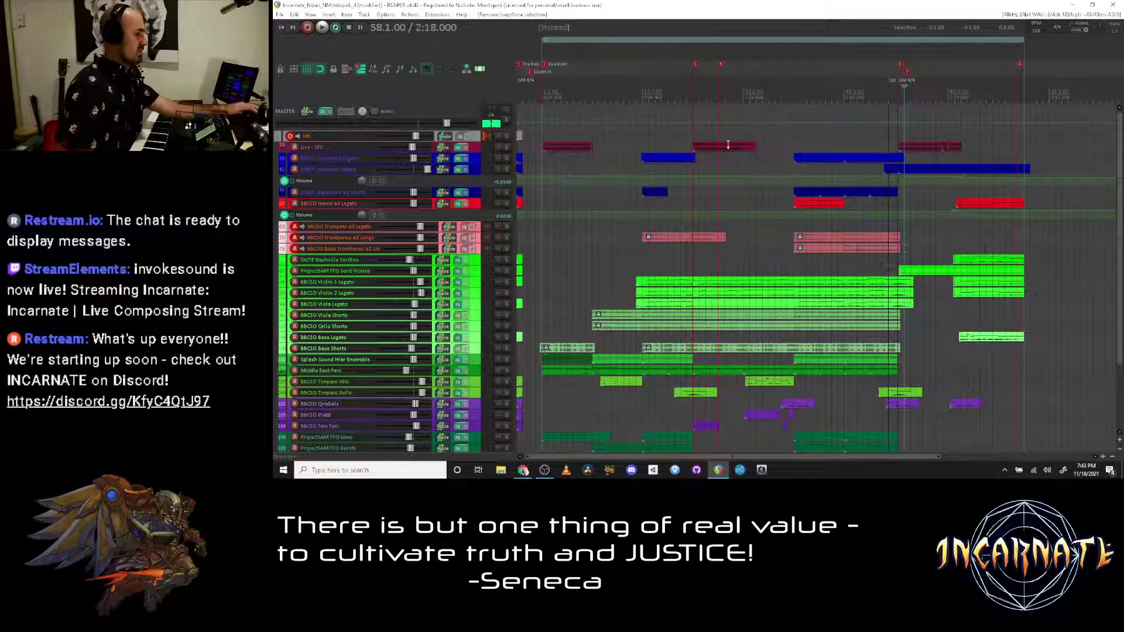
Step: Select the TASTE Nashville Sordino track and briefly audition the section starting at the bar 57 marker
{"action": "left_click", "coordinate": [478, 262]}
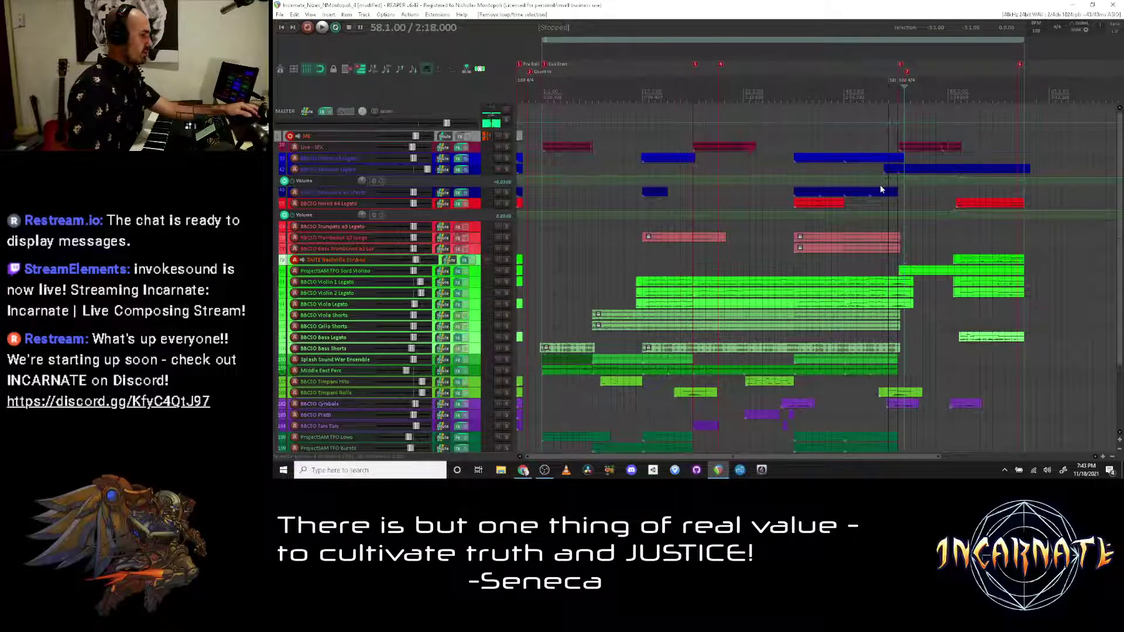
{"action": "left_click", "coordinate": [902, 66]}
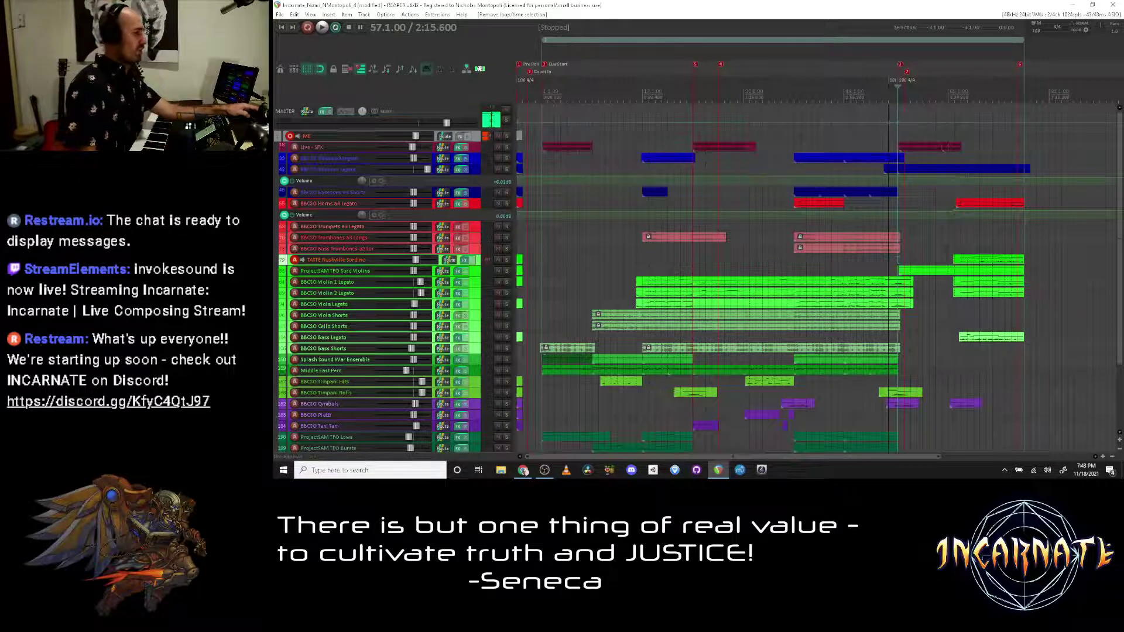
{"action": "scroll", "coordinate": [963, 264], "scroll_direction": "up", "scroll_amount": 2}
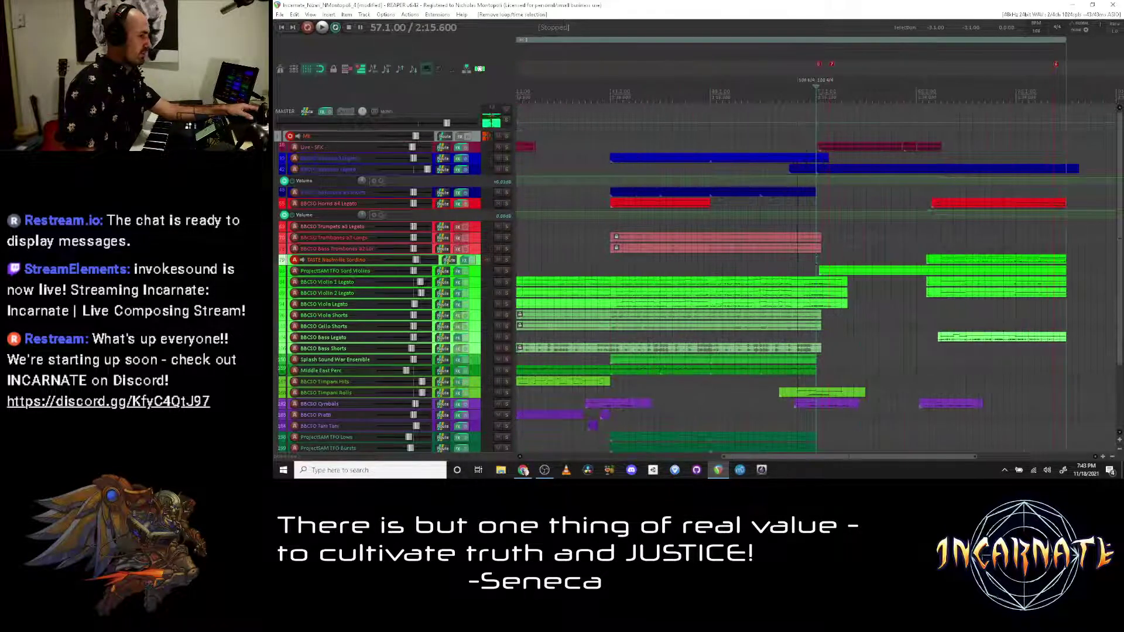
{"action": "scroll", "coordinate": [996, 264], "scroll_direction": "down", "scroll_amount": 2}
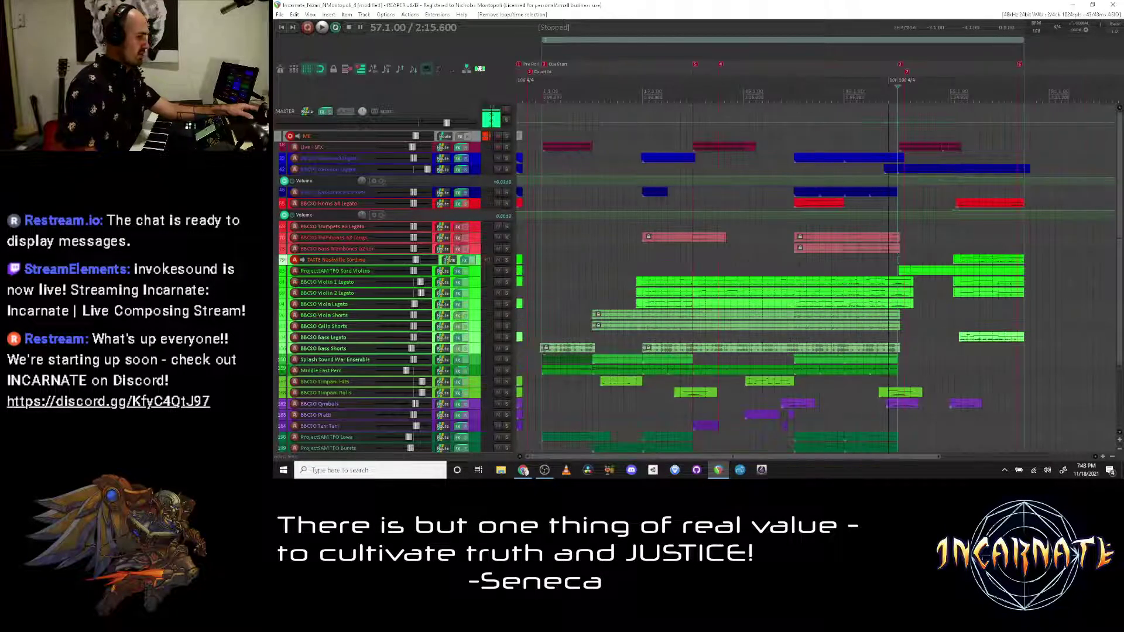
{"action": "scroll", "coordinate": [990, 188], "scroll_direction": "down", "scroll_amount": 1}
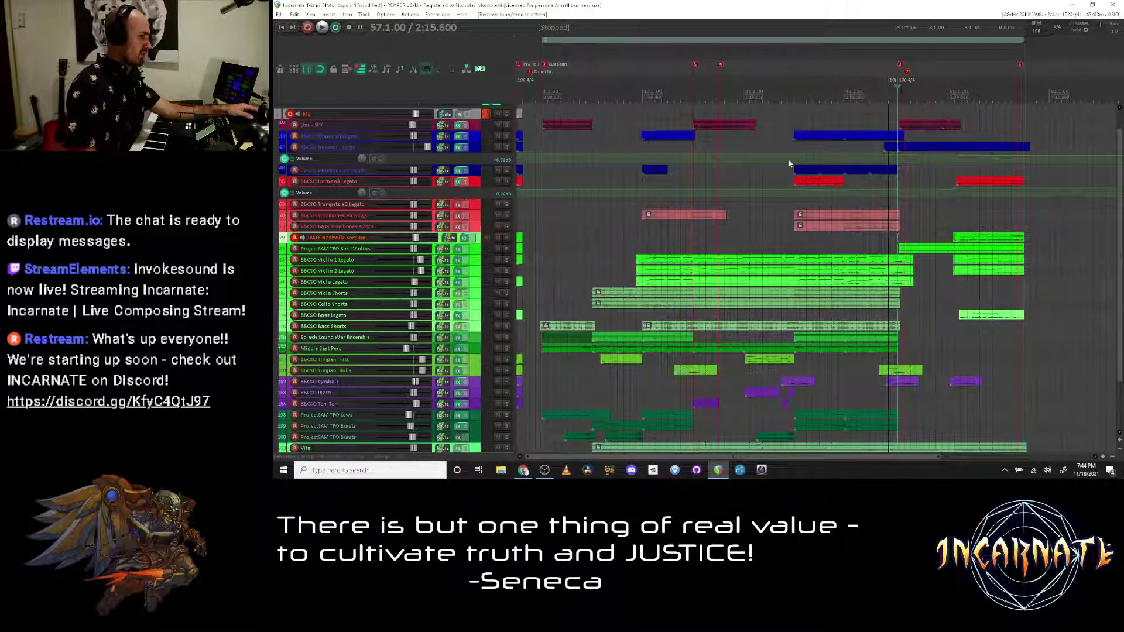
{"action": "scroll", "coordinate": [943, 126], "scroll_direction": "up", "scroll_amount": 2}
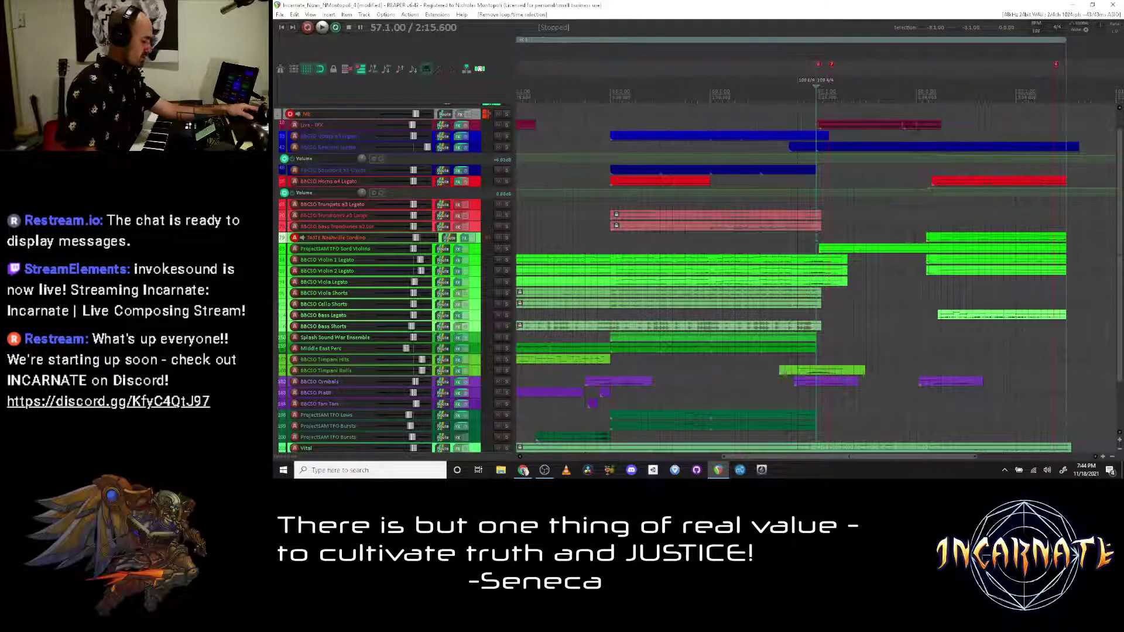
{"action": "scroll", "coordinate": [817, 275], "scroll_direction": "down", "scroll_amount": 1}
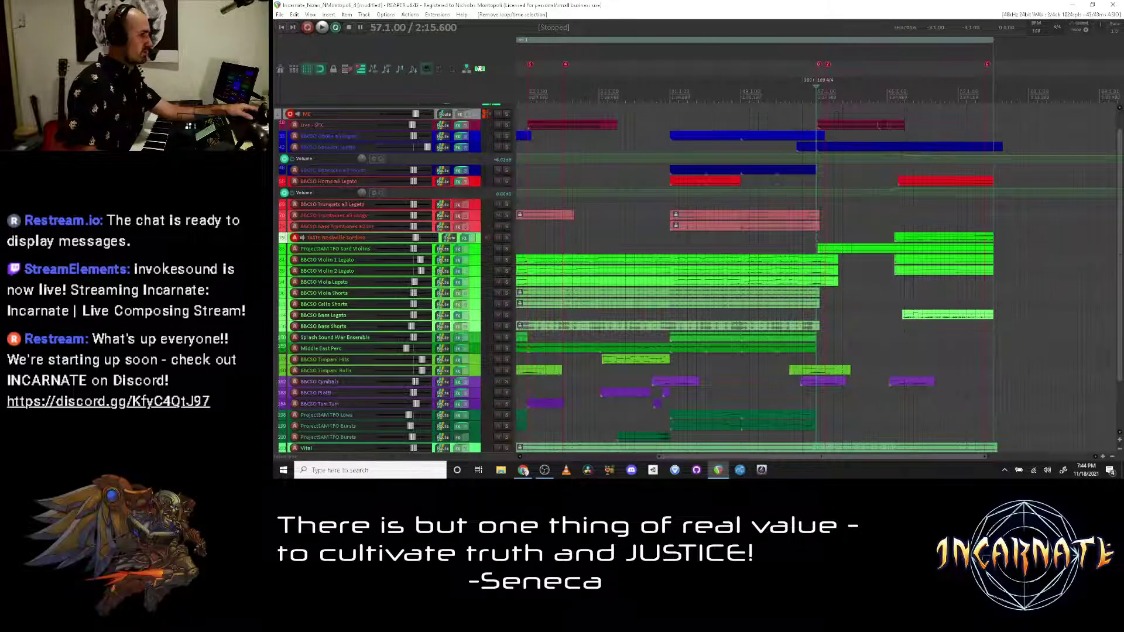
{"action": "key", "text": "space"}
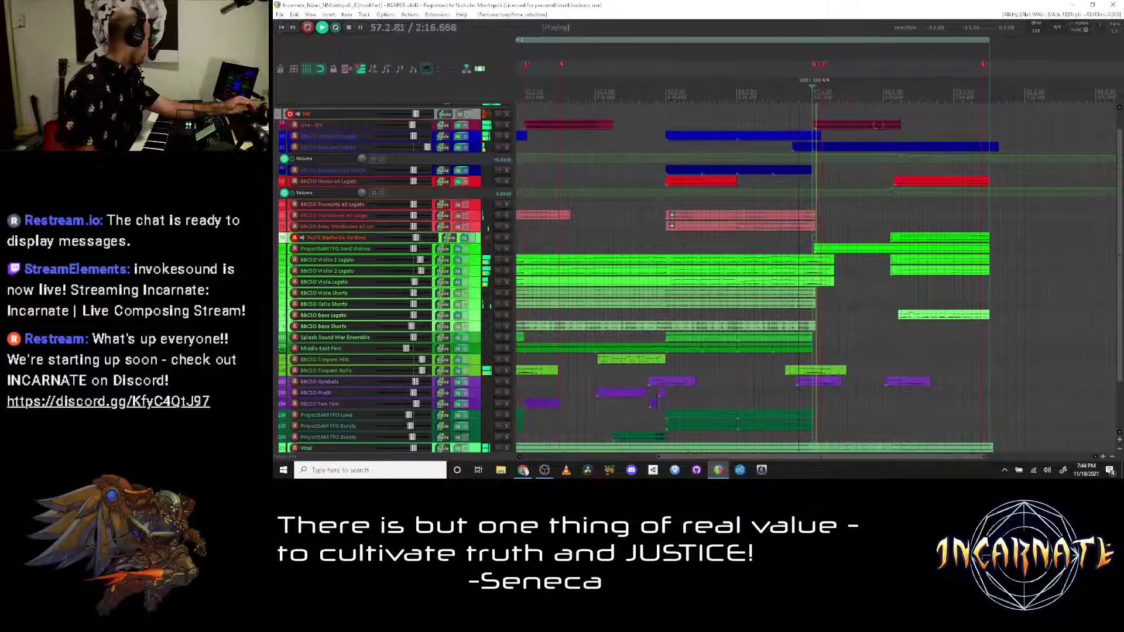
{"action": "key", "text": "space"}
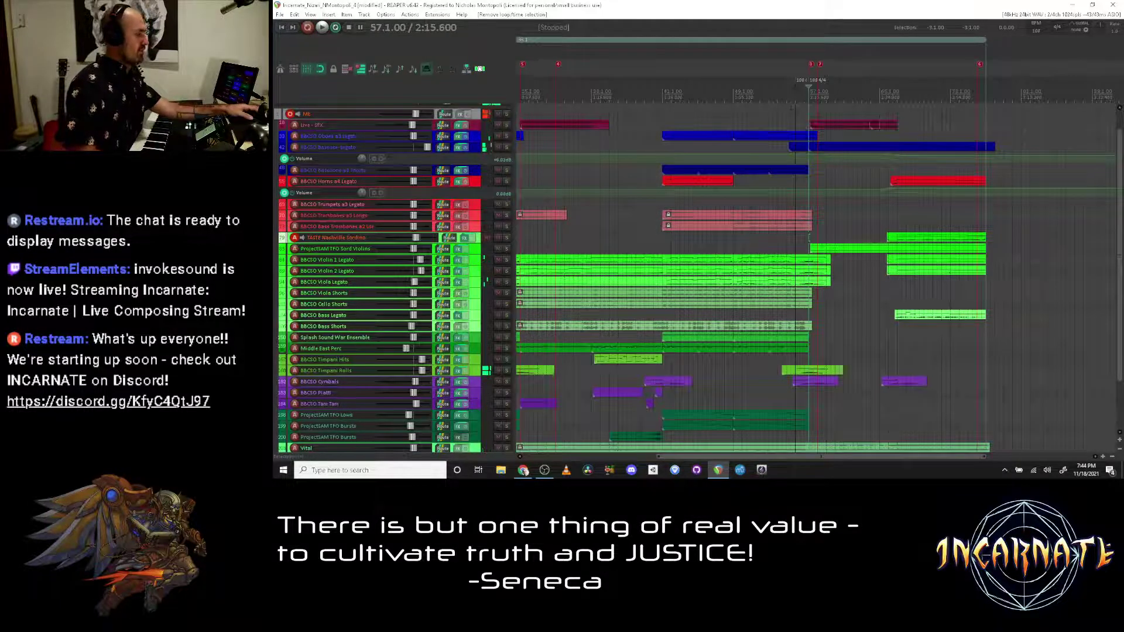
Step: Play the cue from bar 49 and save the project as a new version numbered 5
{"action": "key", "text": "space"}
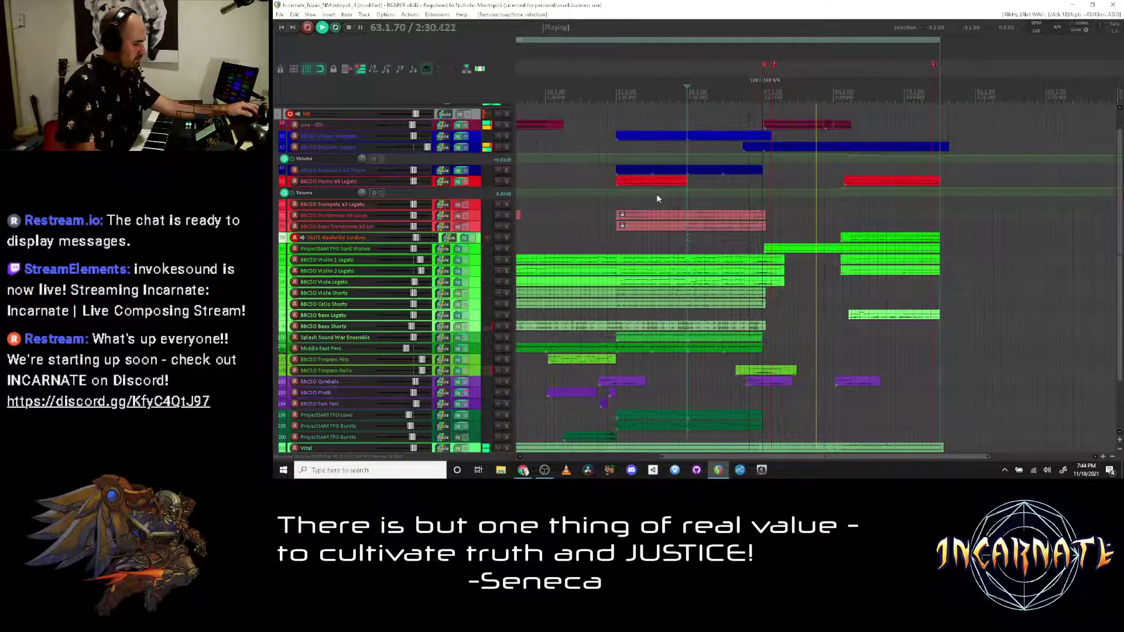
{"action": "key", "text": "alt+Tab"}
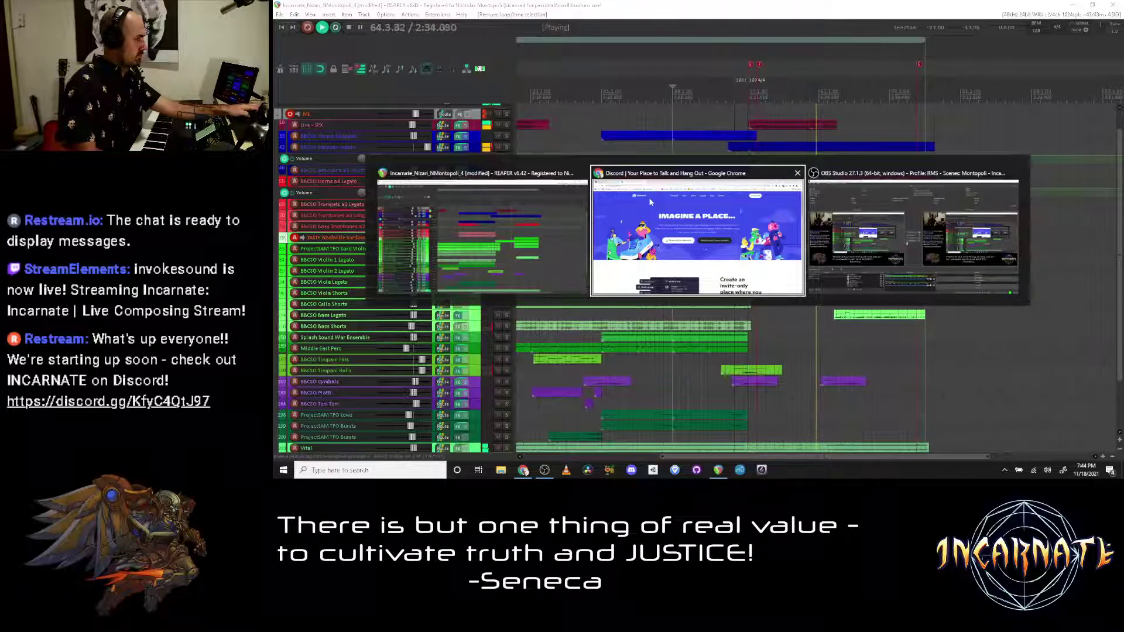
{"action": "key", "text": "Escape"}
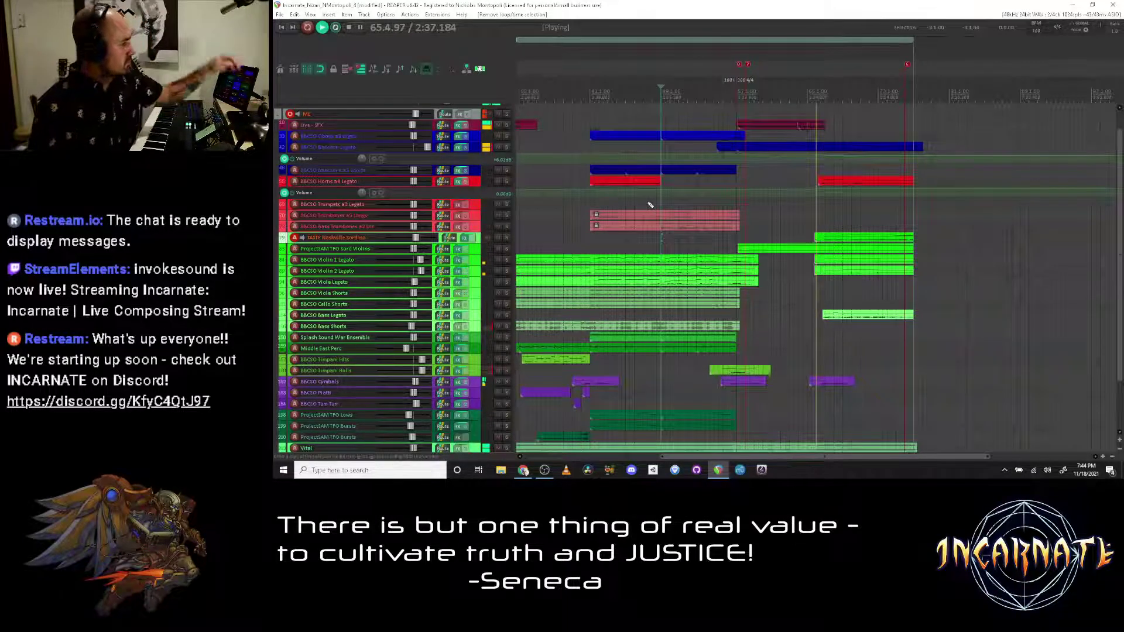
{"action": "key", "text": "ctrl+alt+shift+s"}
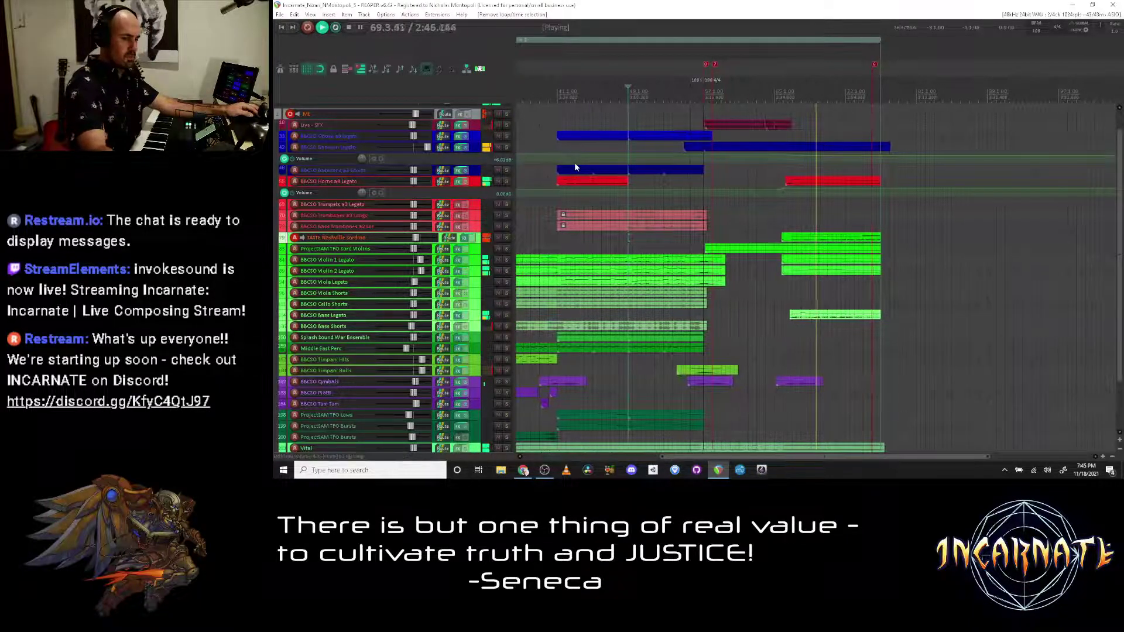
Step: Listen to the cue's ending with the whole region, bars 1 to 77, set as the time selection, and stop playback
{"action": "double_click", "coordinate": [677, 40]}
{"action": "key", "text": "Escape"}
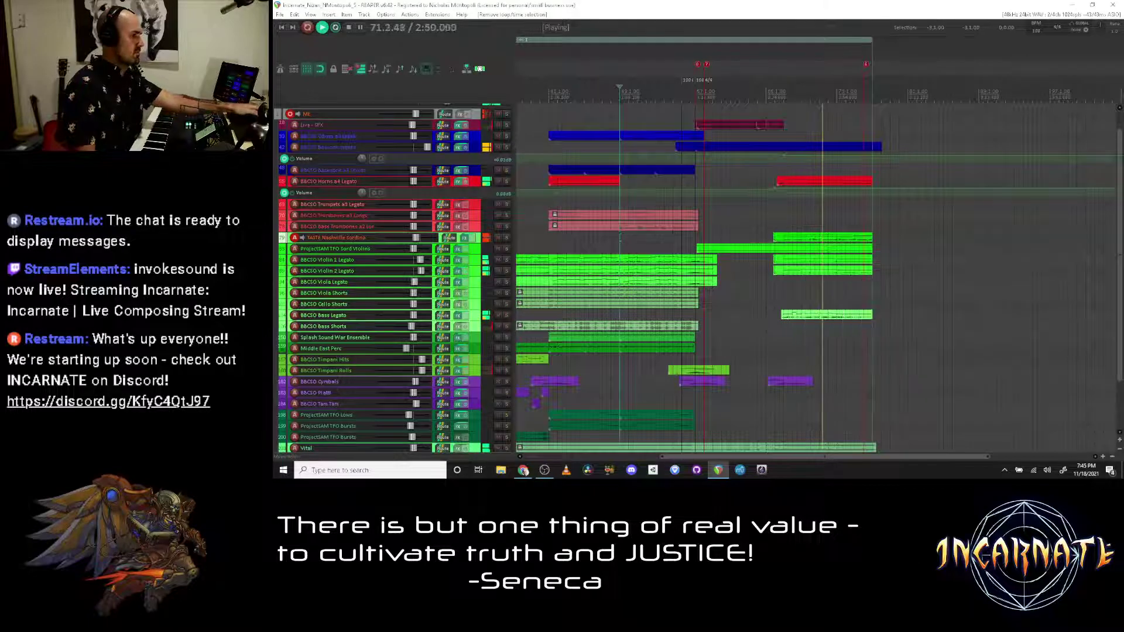
{"action": "left_click", "coordinate": [819, 40]}
{"action": "scroll", "coordinate": [819, 40], "scroll_direction": "up", "scroll_amount": 3}
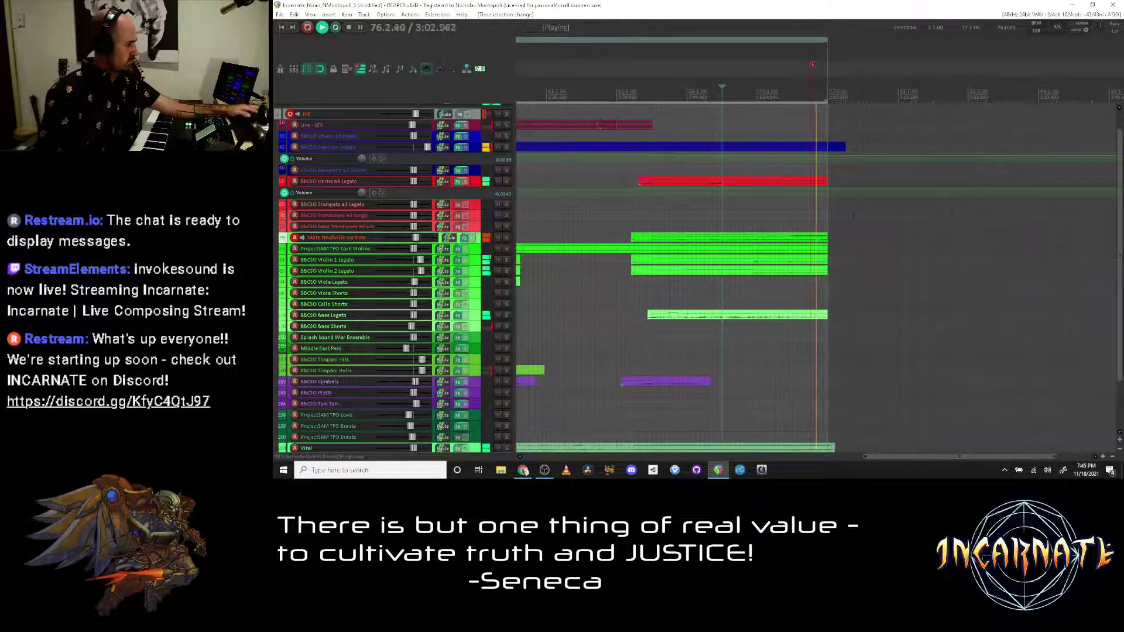
{"action": "key", "text": "space"}
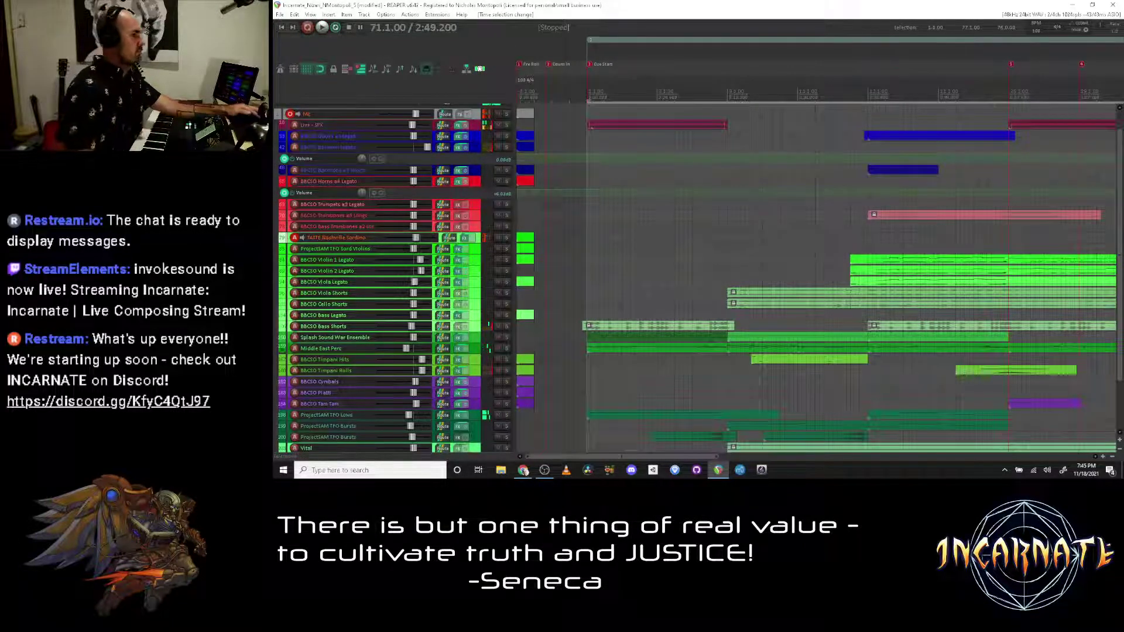
Step: Mark bars 67 to 77, clear the time selection and audition the ending from bar 62.3
{"action": "scroll", "coordinate": [854, 216], "scroll_direction": "down", "scroll_amount": 2}
{"action": "left_click", "coordinate": [695, 64]}
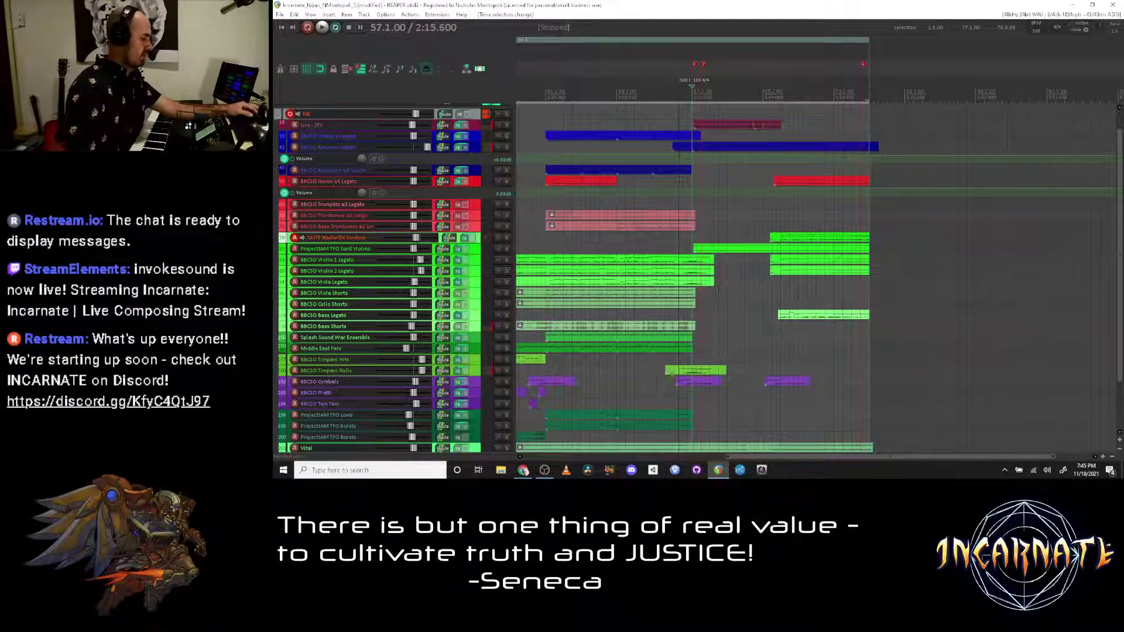
{"action": "left_click_drag", "start_coordinate": [782, 96], "coordinate": [870, 97]}
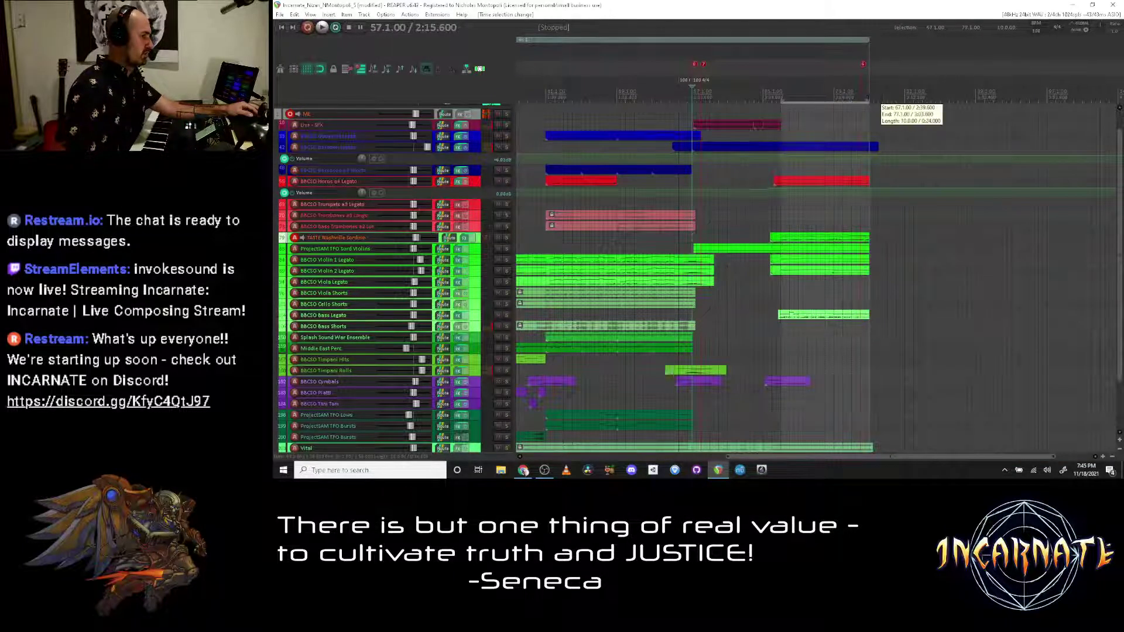
{"action": "left_click", "coordinate": [759, 236]}
{"action": "left_click", "coordinate": [732, 237]}
{"action": "key", "text": "space"}
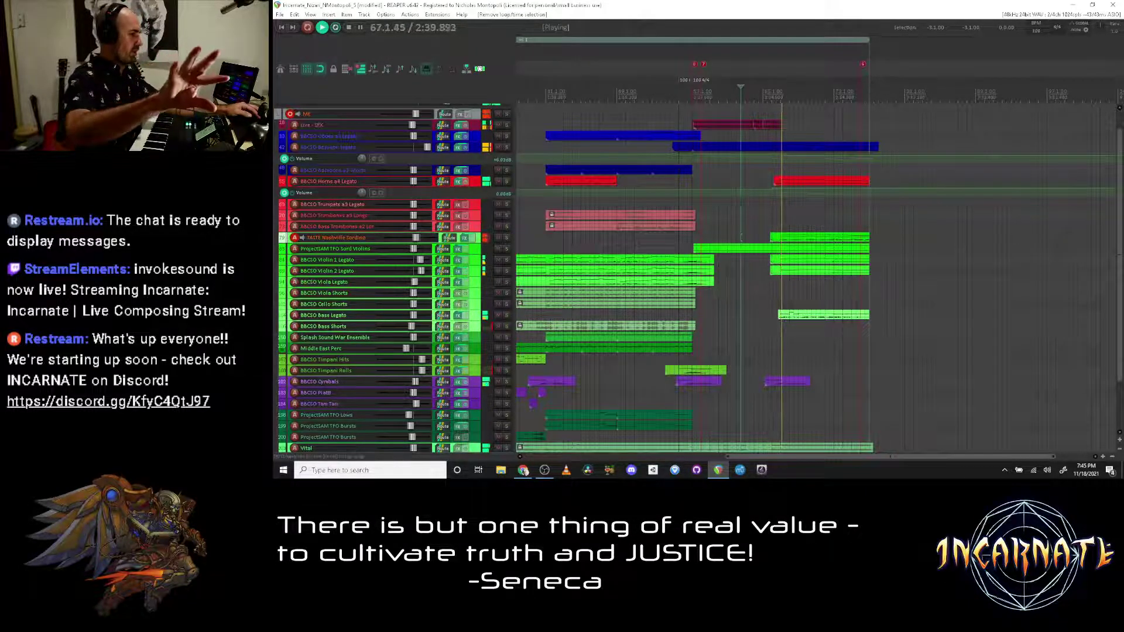
{"action": "key", "text": "space"}
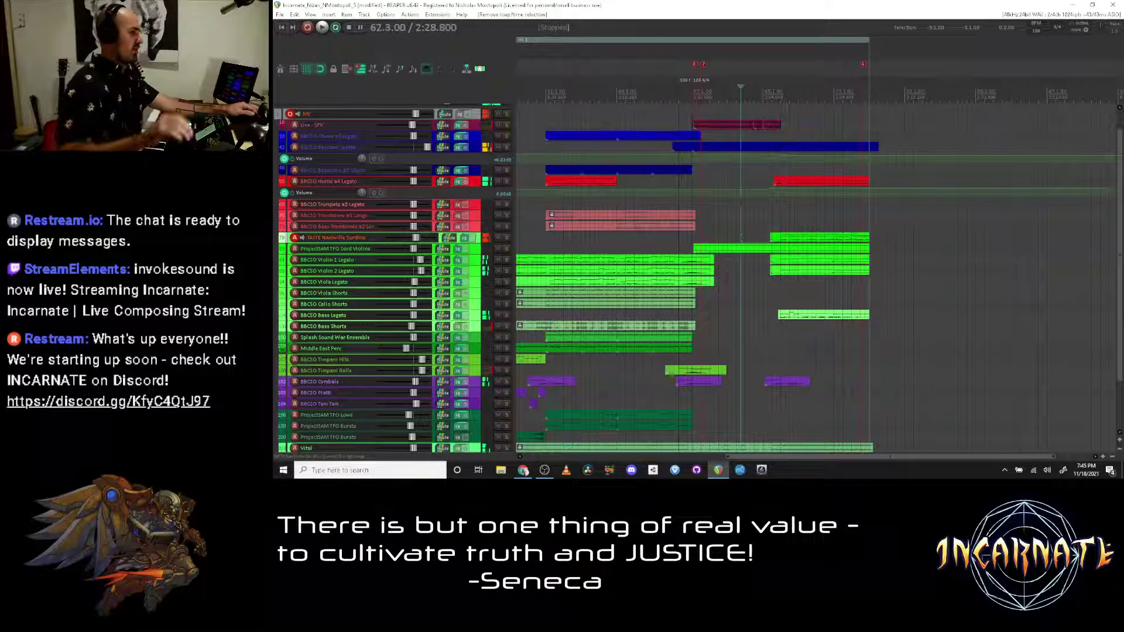
Step: Show all hidden tracks in the track list and expand the SYNTH PADS folder
{"action": "scroll", "coordinate": [272, 345], "scroll_direction": "down", "scroll_amount": 3}
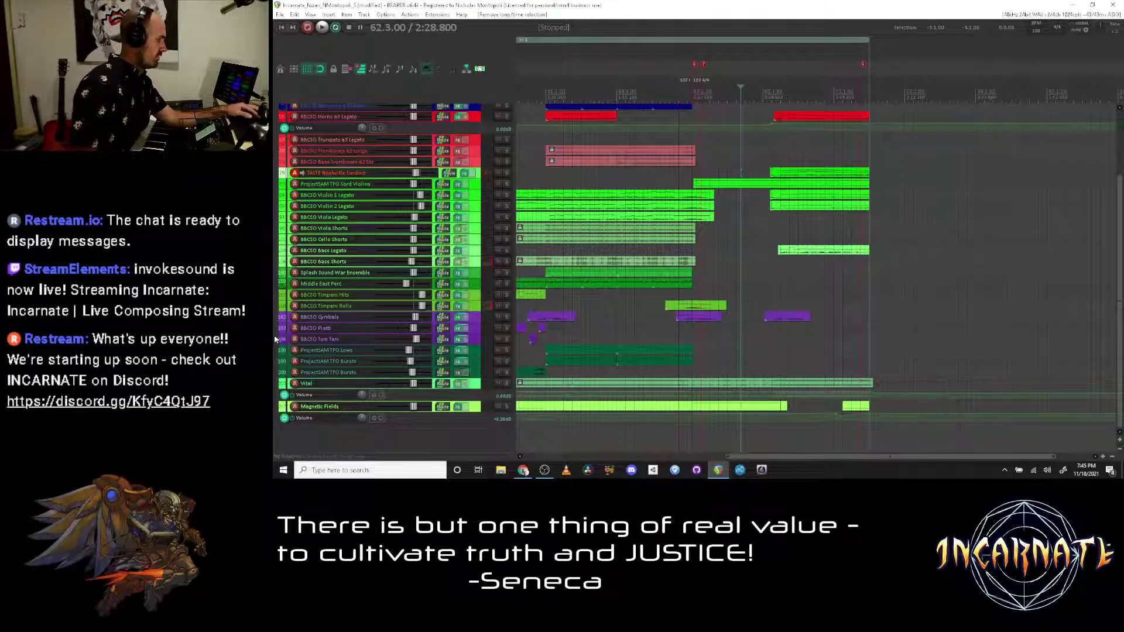
{"action": "key", "text": "ctrl+shift+a"}
{"action": "scroll", "coordinate": [273, 279], "scroll_direction": "down", "scroll_amount": 5}
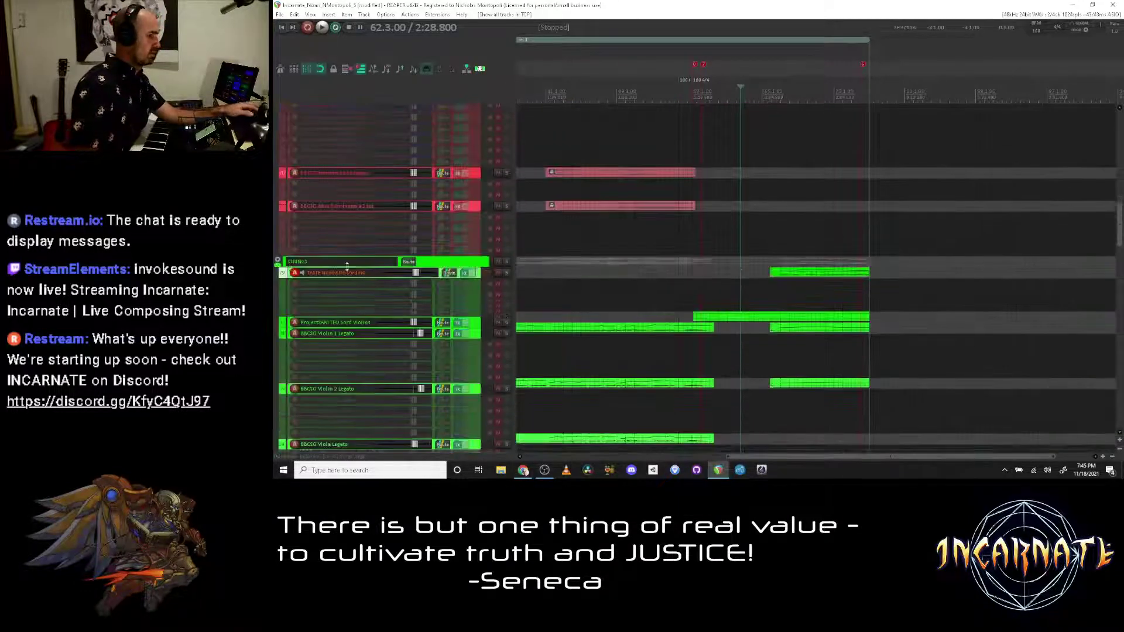
{"action": "scroll", "coordinate": [1122, 214], "scroll_direction": "down", "scroll_amount": 8}
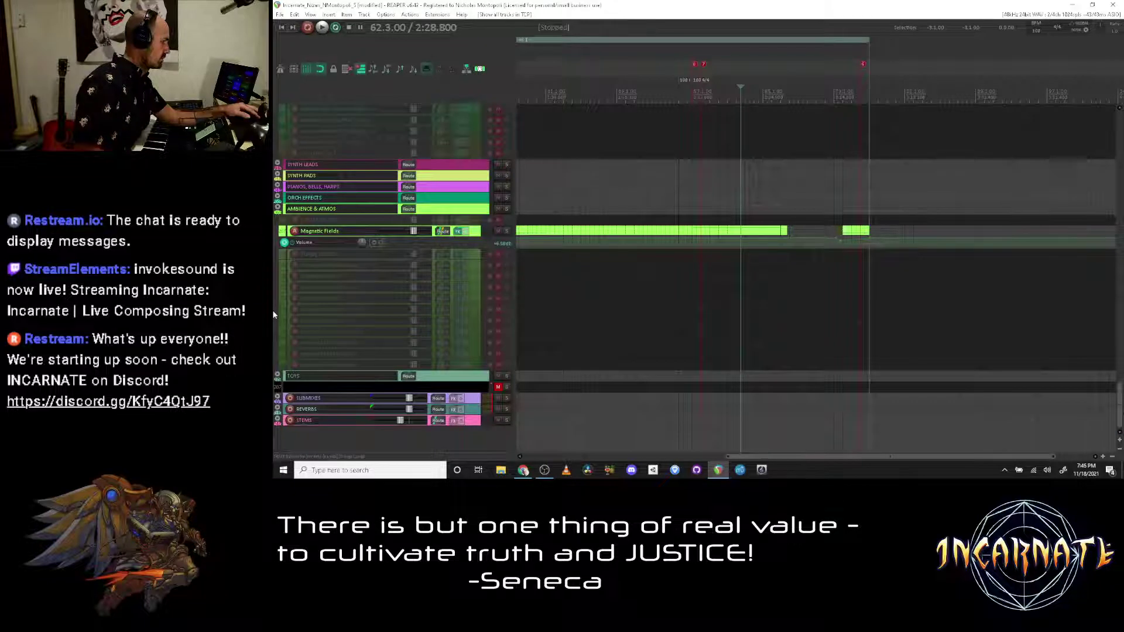
{"action": "scroll", "coordinate": [273, 311], "scroll_direction": "up", "scroll_amount": 1}
{"action": "left_click", "coordinate": [280, 211]}
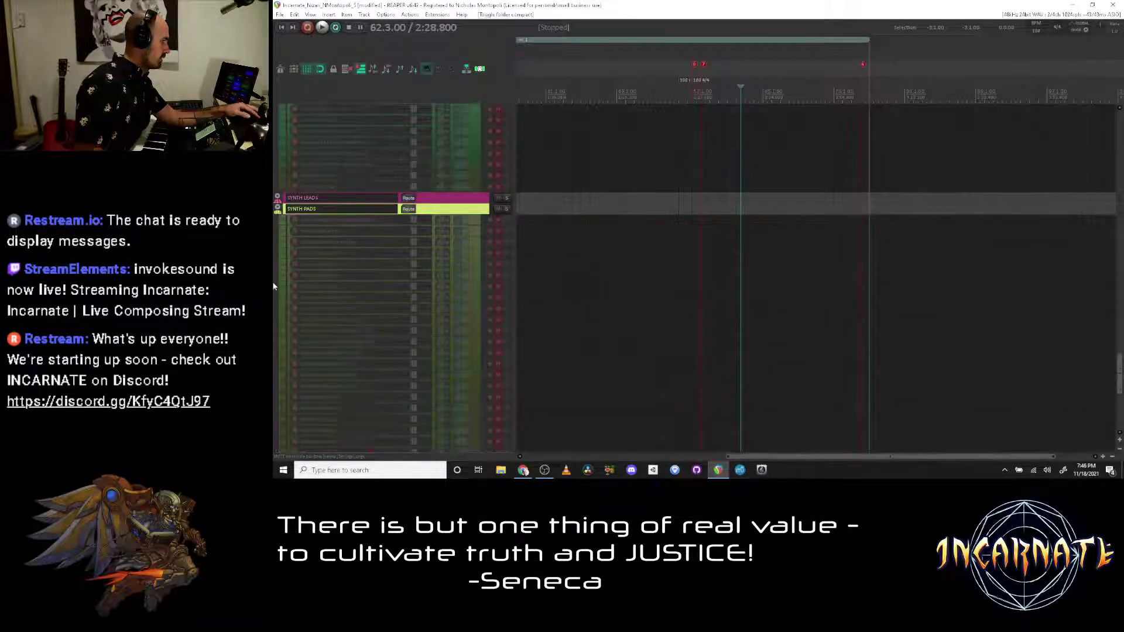
Step: Unlock the LABS Synth Pad track at the end of the SYNTH PADS folder and insert a new MIDI item at the project start
{"action": "scroll", "coordinate": [273, 302], "scroll_direction": "down", "scroll_amount": 2}
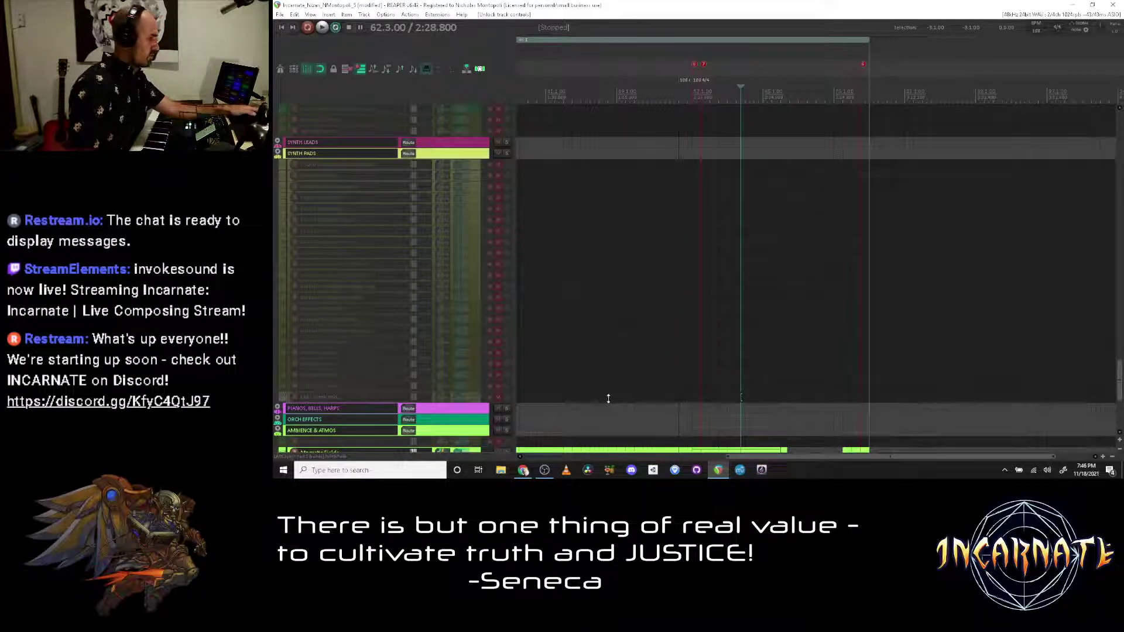
{"action": "key", "text": "Home"}
{"action": "key", "text": "ctrl+alt+n"}
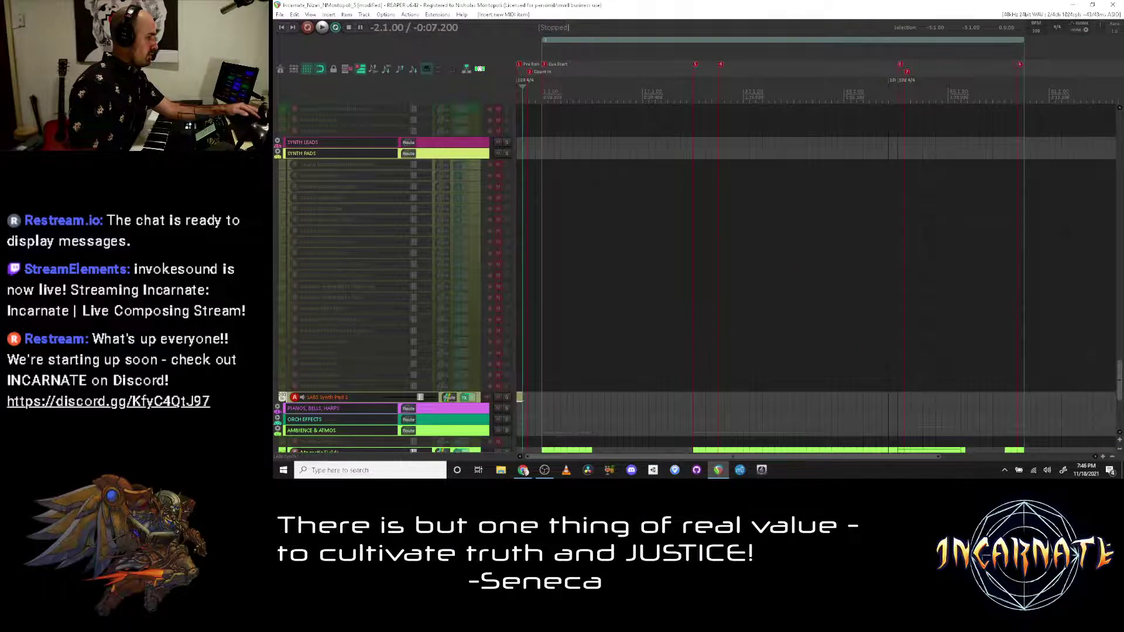
Step: Hide the unused tracks in the track list and play the cue's ending from bar 67
{"action": "key", "text": "minus"}
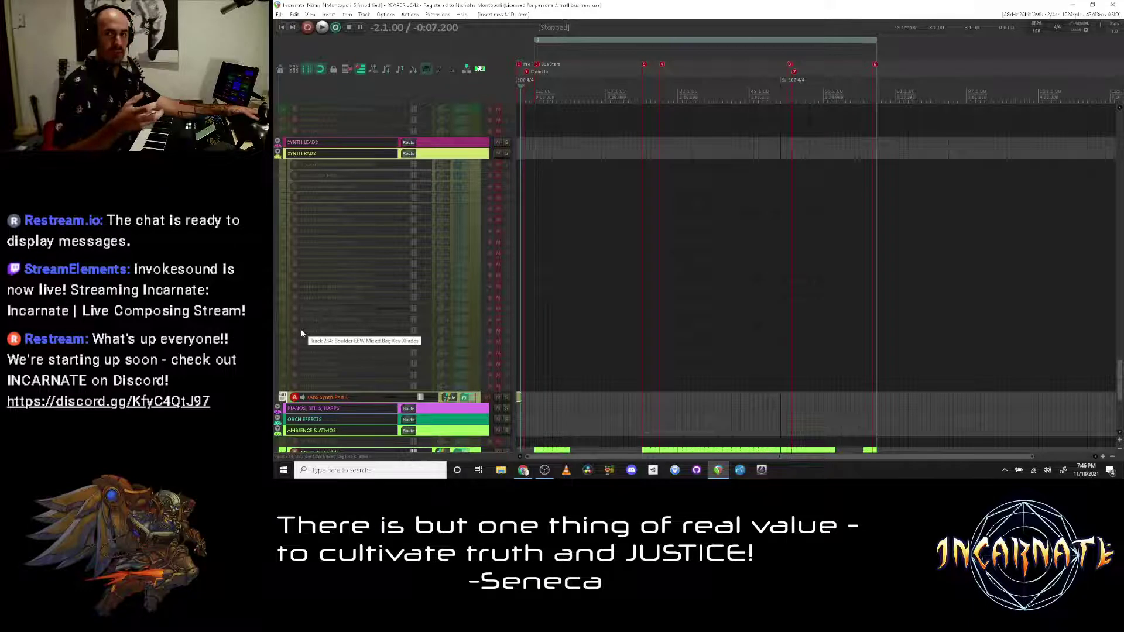
{"action": "key", "text": "ctrl+h"}
{"action": "left_click", "coordinate": [854, 82]}
{"action": "key", "text": "space"}
{"action": "scroll", "coordinate": [854, 82], "scroll_direction": "up", "scroll_amount": 5}
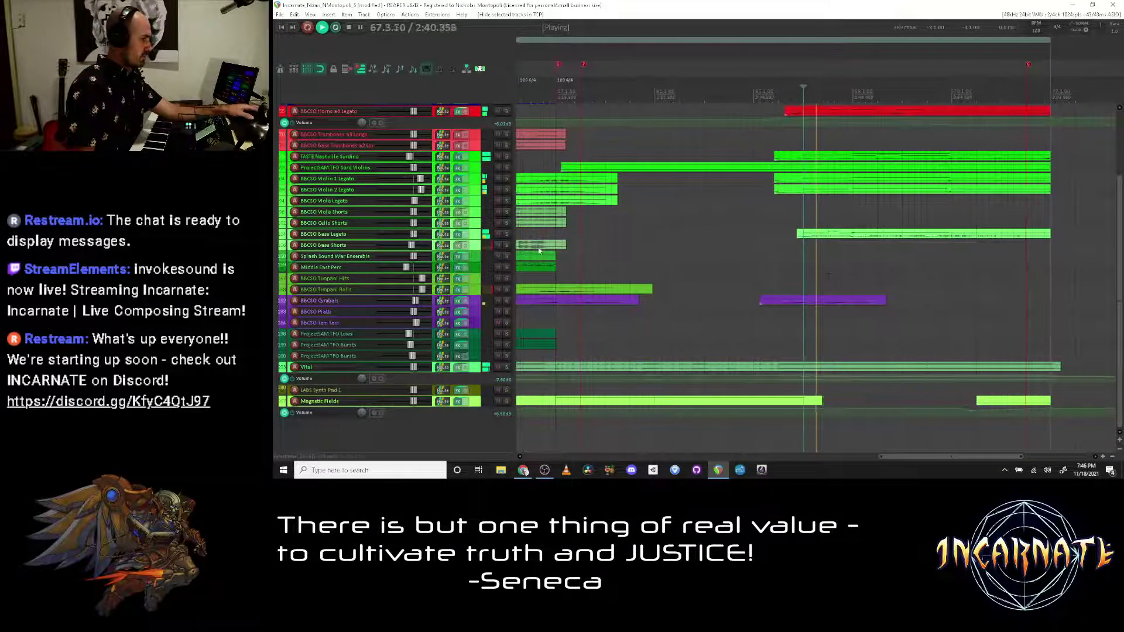
Step: Solo the BBCSO Bass Legato track to hear its line at bar 67, stop playback and clear the solo
{"action": "left_click", "coordinate": [507, 234]}
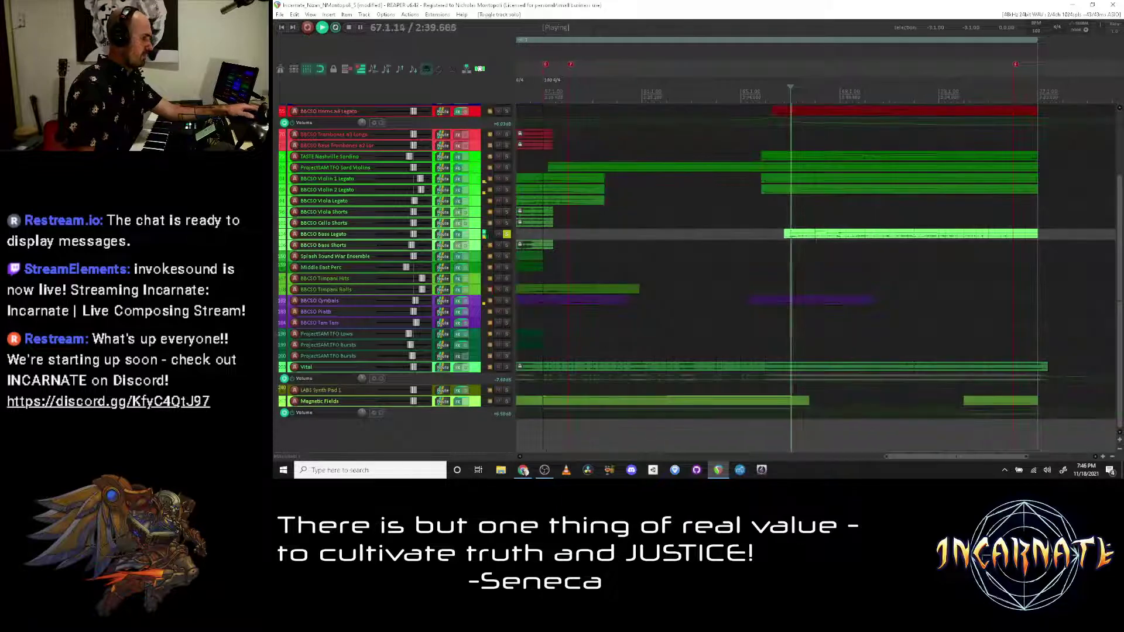
{"action": "key", "text": "space"}
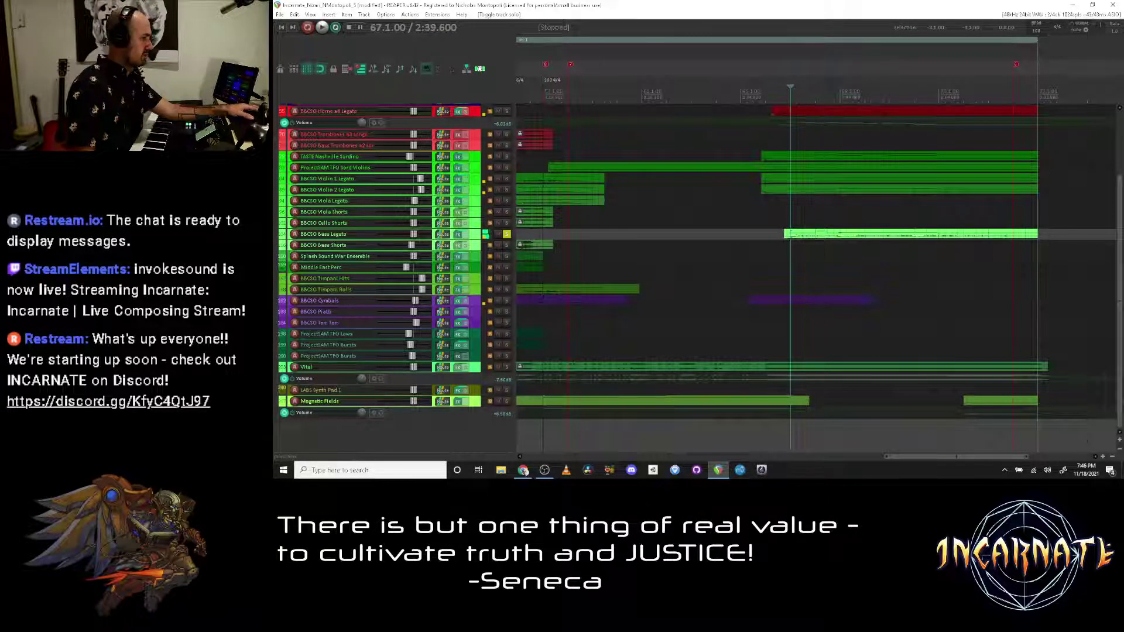
{"action": "left_click", "coordinate": [507, 234]}
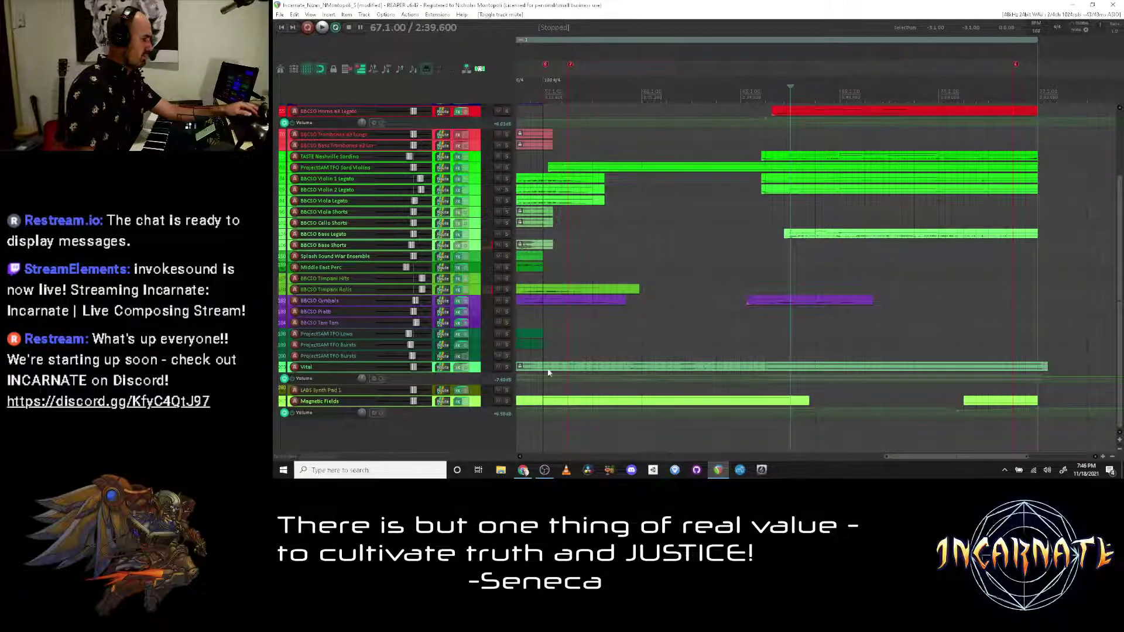
Step: Select the LABS Synth Pad track for live playing, open its instrument and raise the plugin's volume and tuning
{"action": "left_click", "coordinate": [480, 392]}
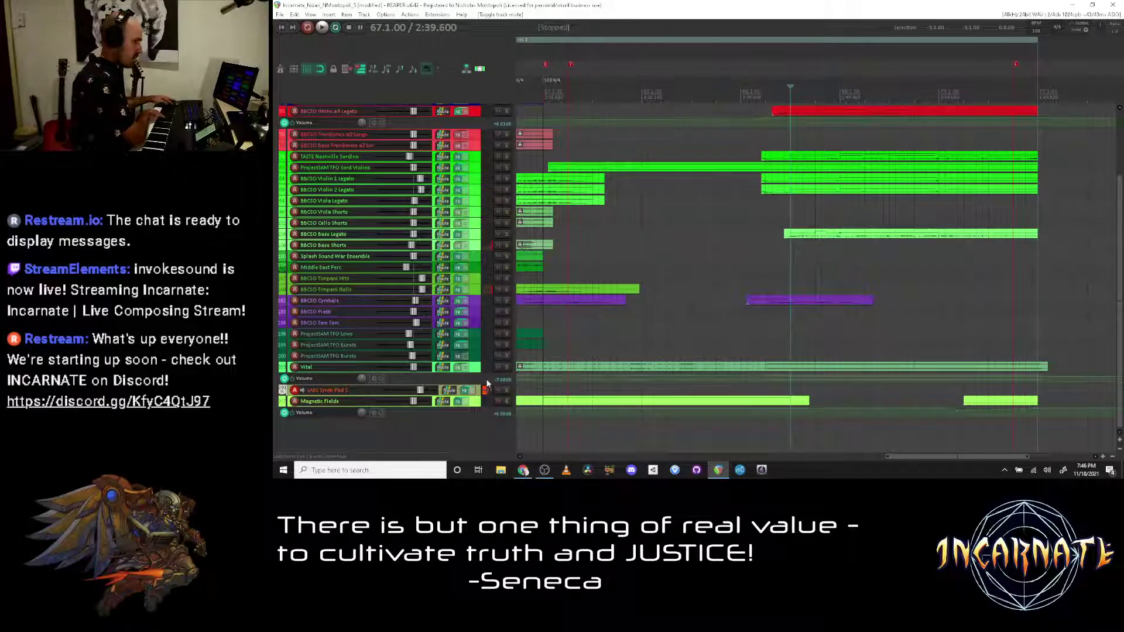
{"action": "left_click", "coordinate": [464, 390]}
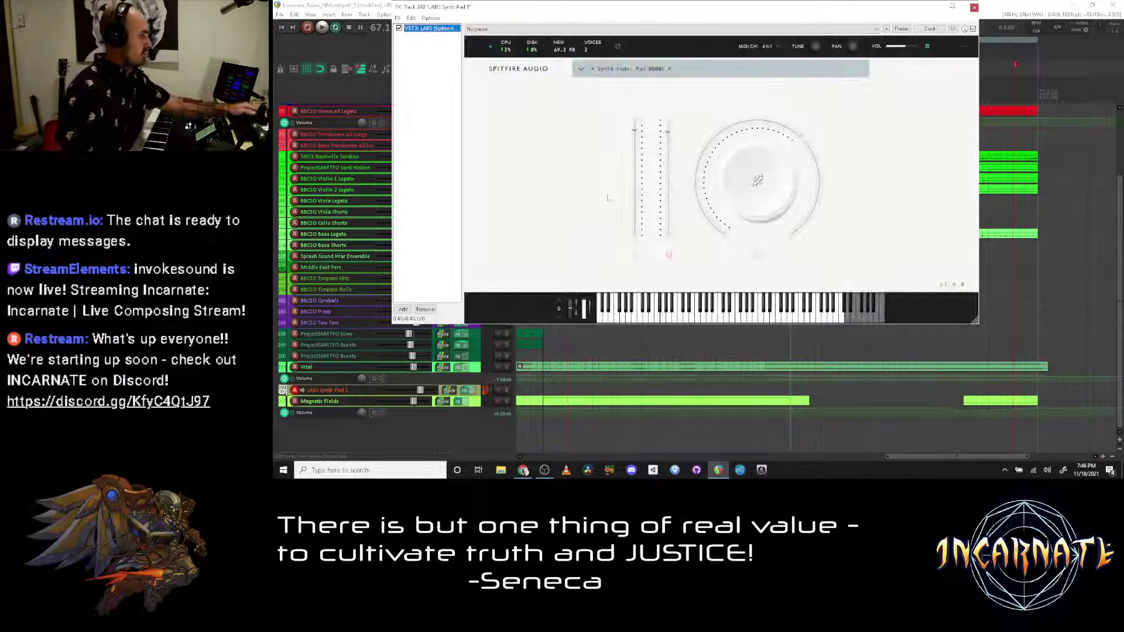
{"action": "left_click_drag", "start_coordinate": [903, 45], "coordinate": [915, 47]}
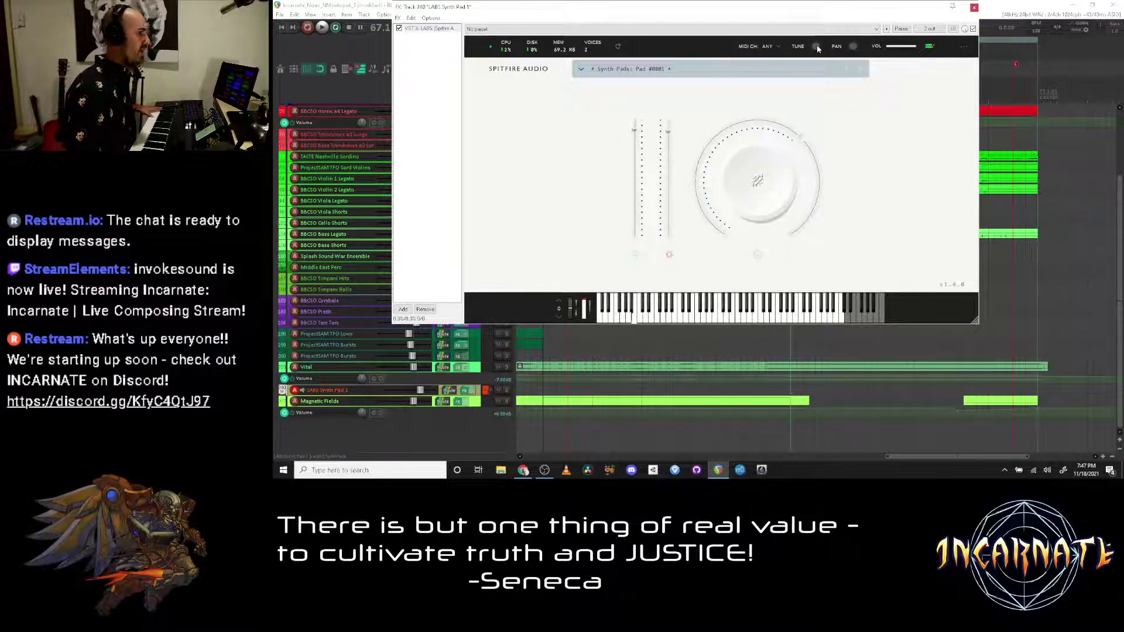
{"action": "mouse_move", "coordinate": [818, 48]}
{"action": "left_click_drag", "start_coordinate": [818, 49], "coordinate": [825, 11]}
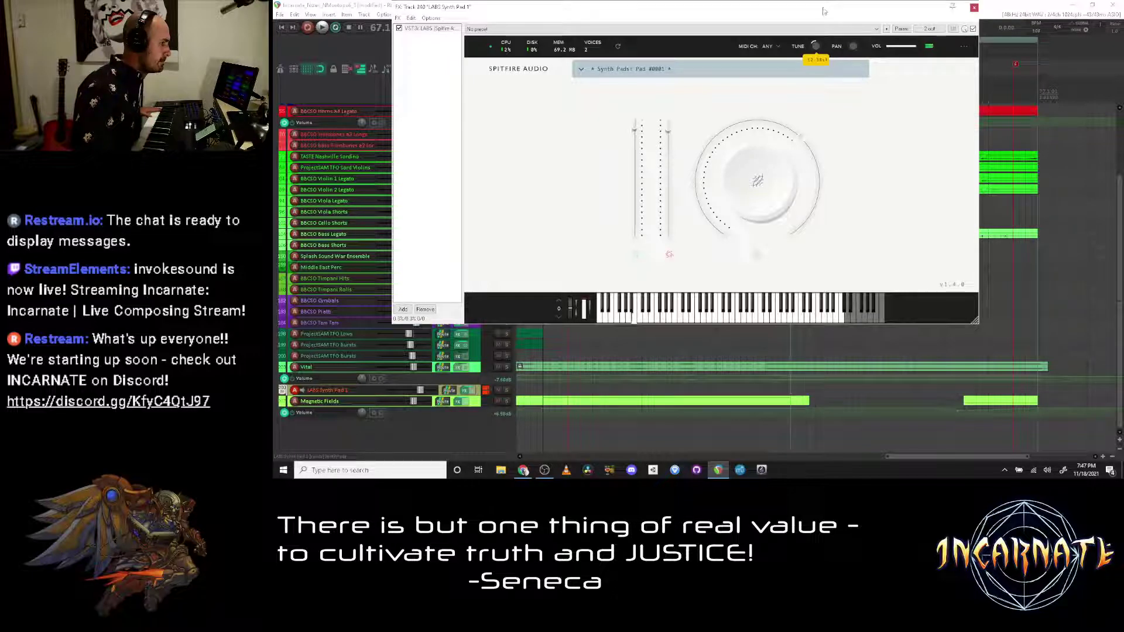
{"action": "left_click_drag", "start_coordinate": [824, 12], "coordinate": [824, 12]}
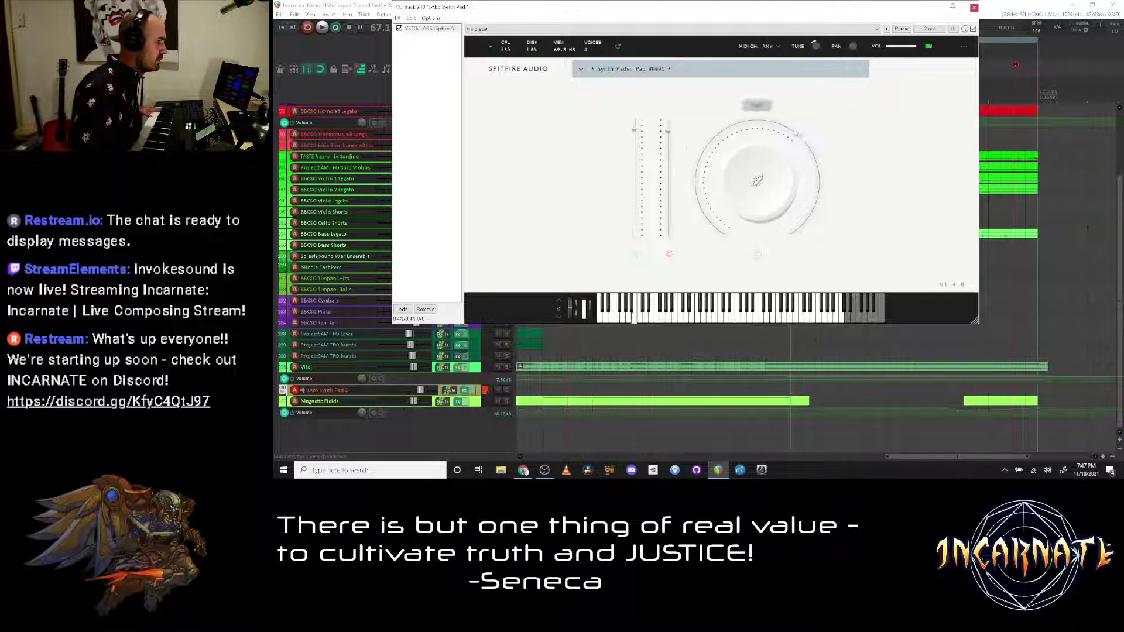
Step: Audition the Synth Pads presets up to Pad #0008, adjusting the large knob on Pad #0004
{"action": "mouse_move", "coordinate": [673, 138]}
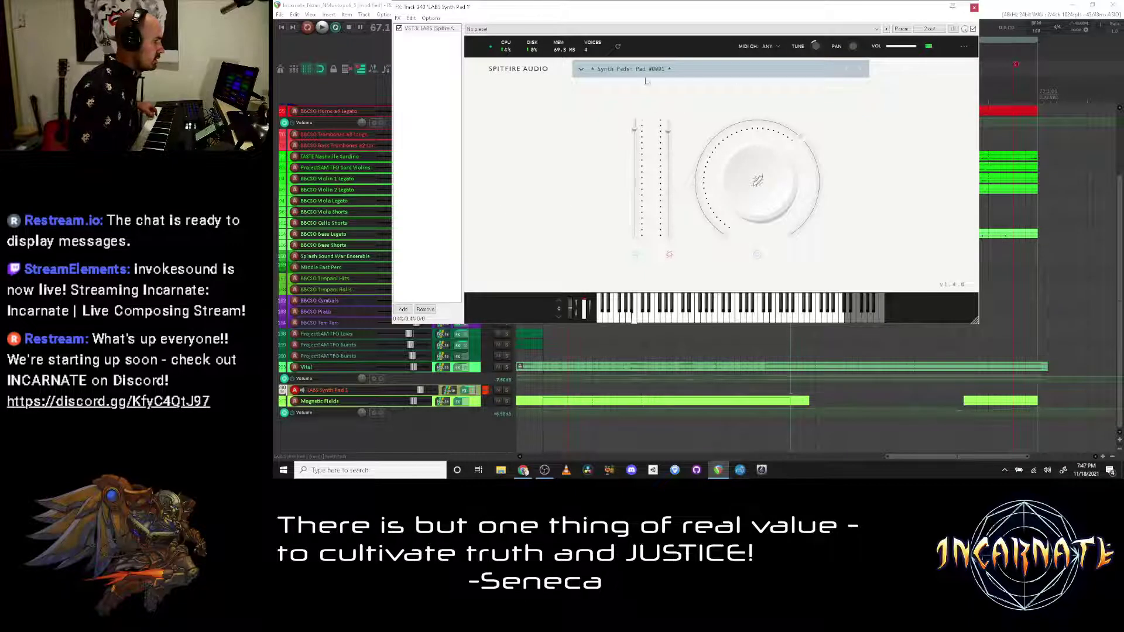
{"action": "left_click", "coordinate": [859, 69]}
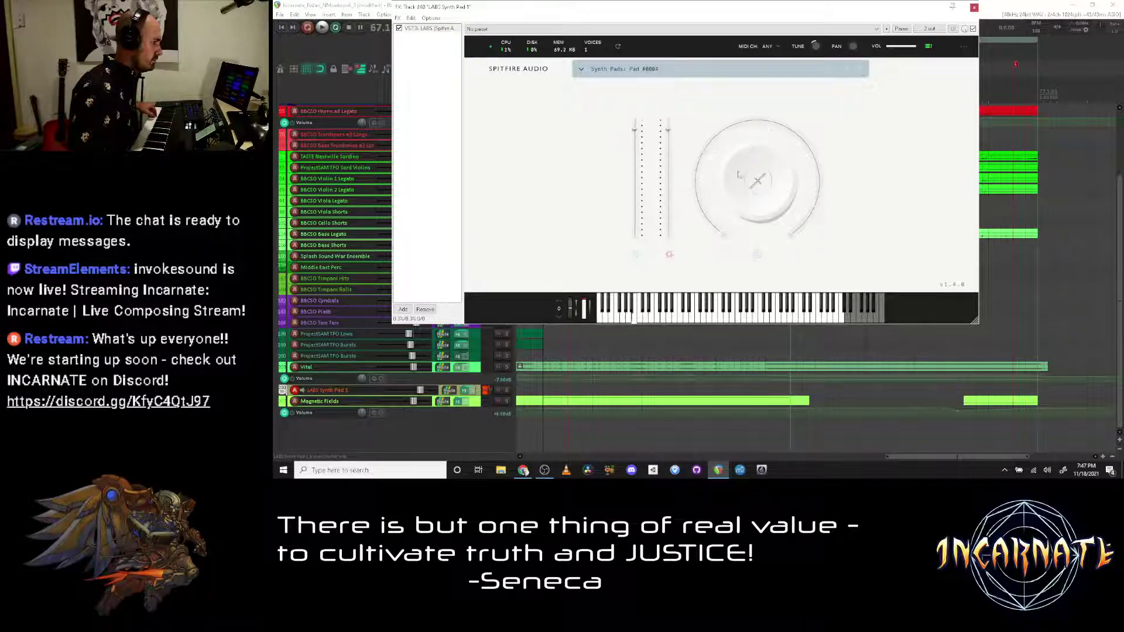
{"action": "left_click_drag", "start_coordinate": [754, 169], "coordinate": [754, 163]}
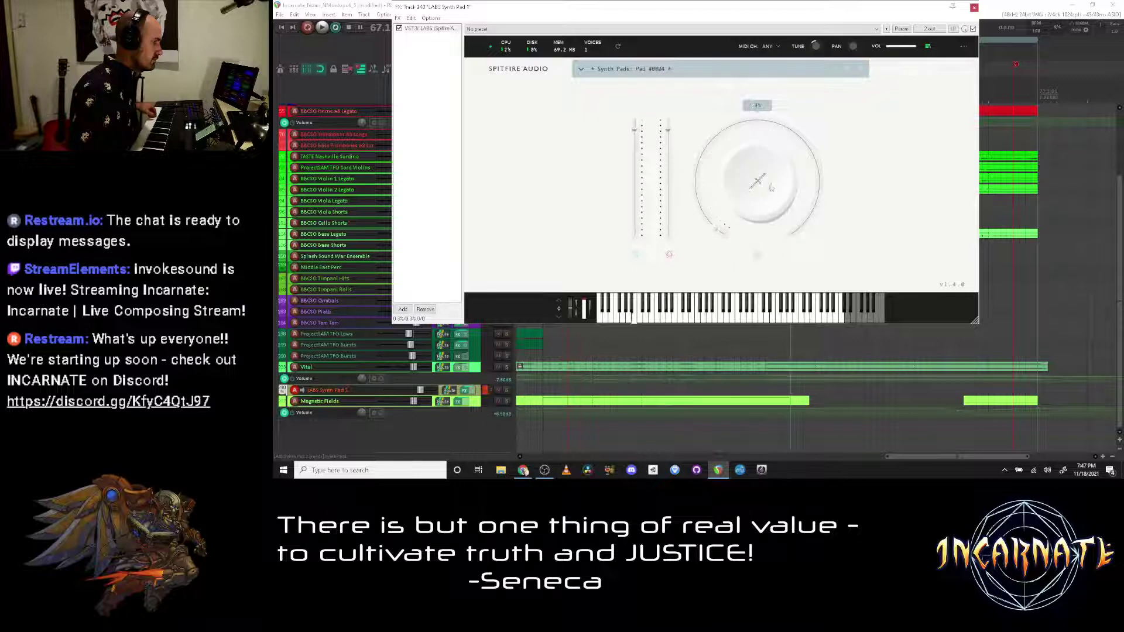
{"action": "left_click", "coordinate": [860, 69]}
{"action": "left_click", "coordinate": [859, 70]}
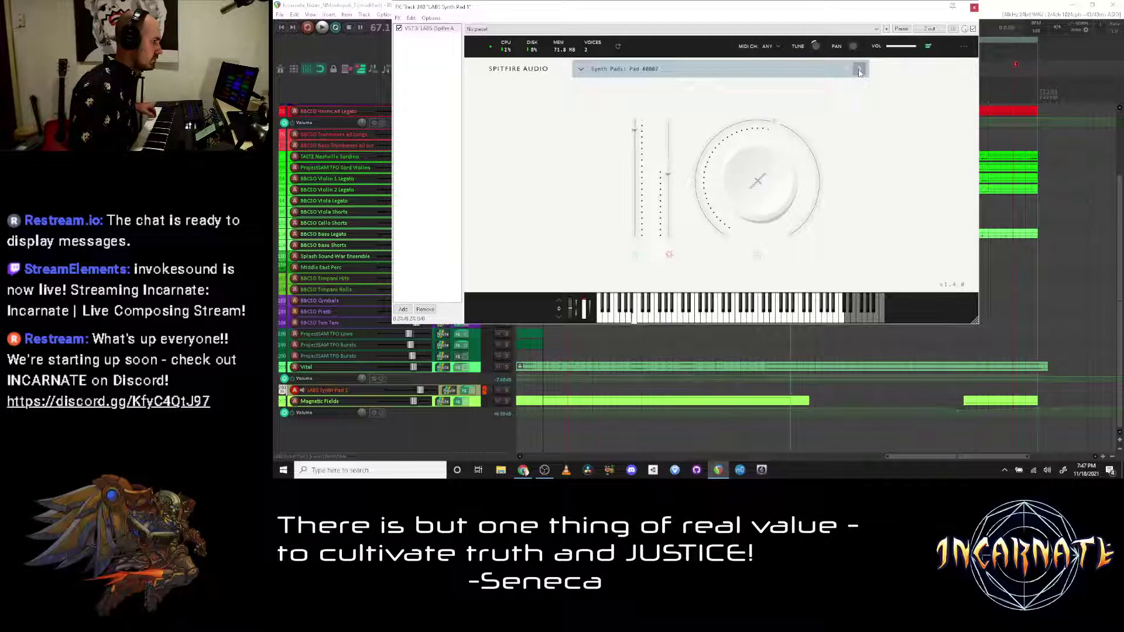
{"action": "left_click", "coordinate": [860, 70]}
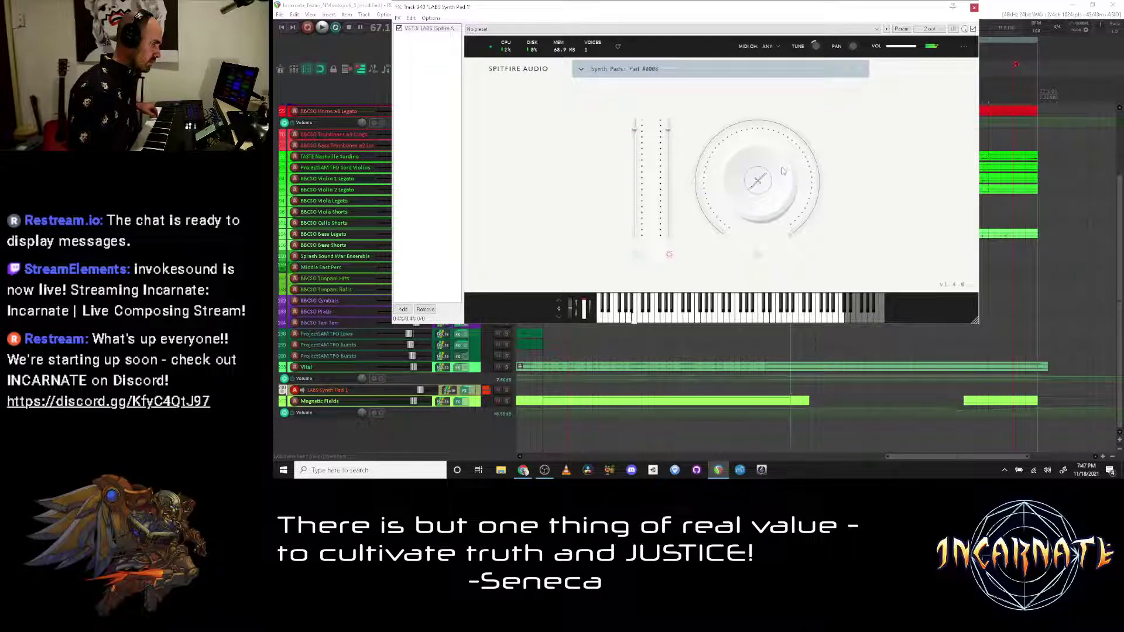
Step: Load the Pad #0002 preset from the Synth Pads list and close the instrument window
{"action": "left_click", "coordinate": [577, 72]}
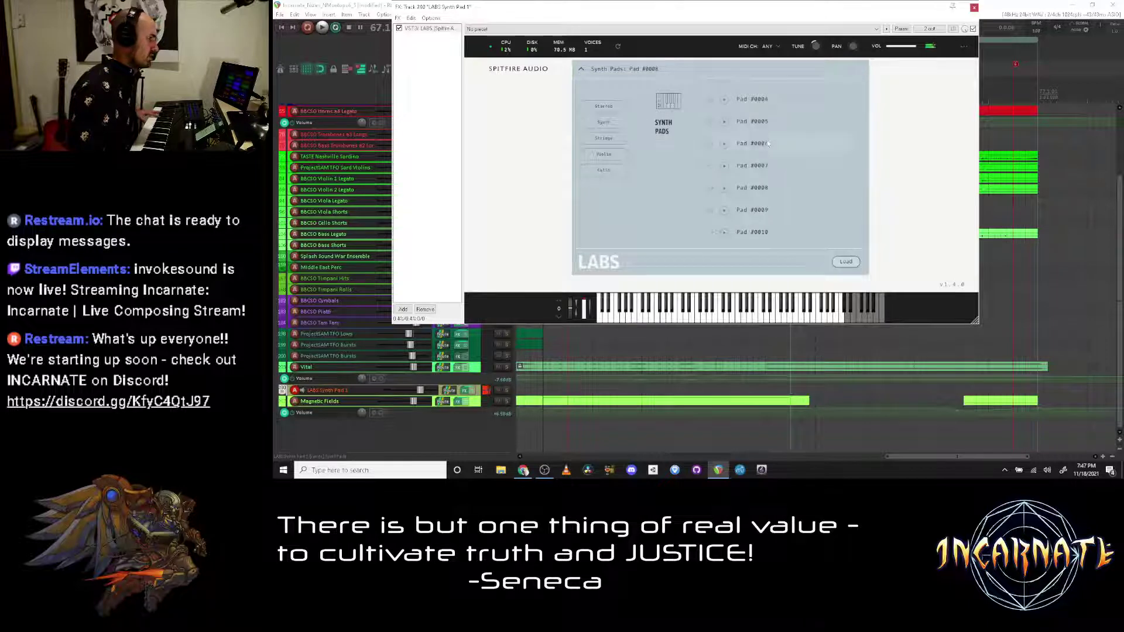
{"action": "double_click", "coordinate": [755, 101]}
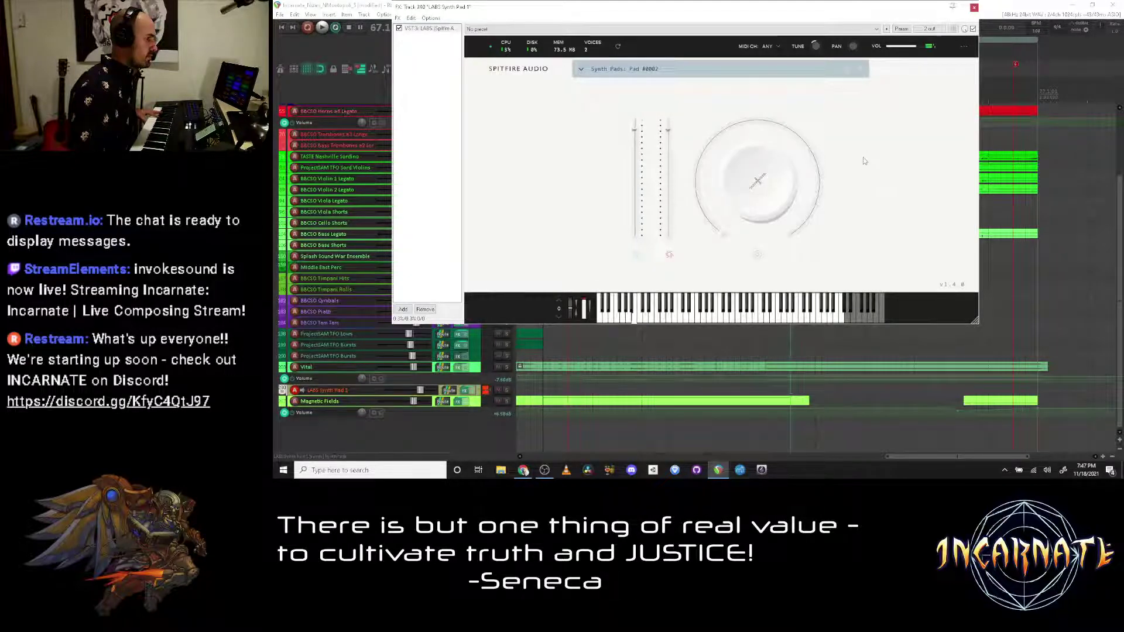
{"action": "left_click", "coordinate": [974, 7]}
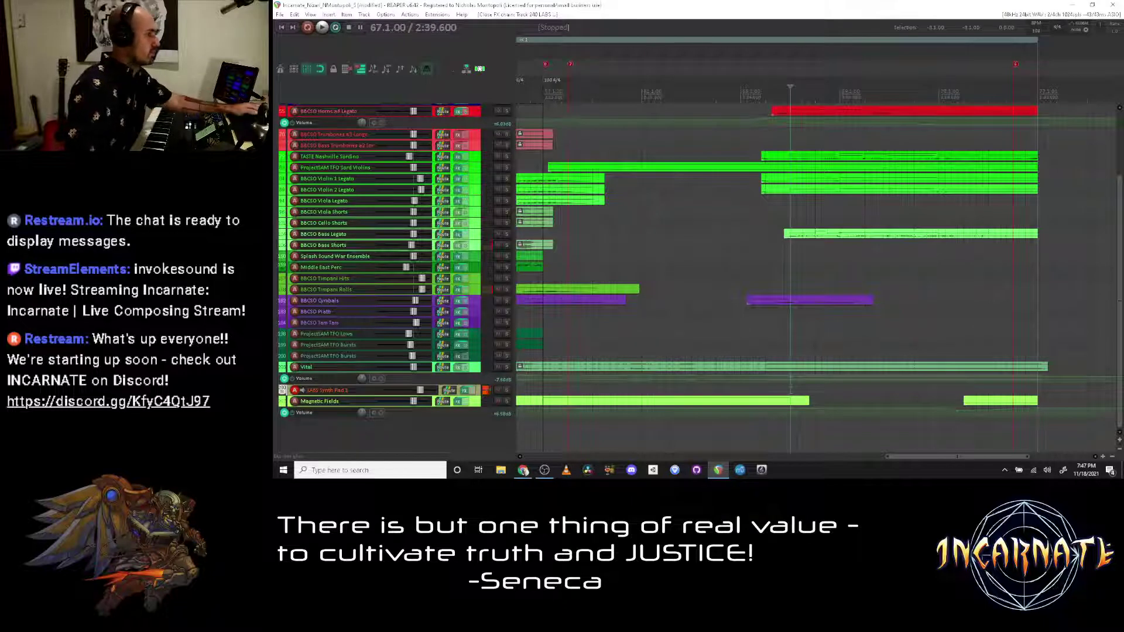
Step: Copy the BBCSO Bass Legato item onto the LABS Synth Pad track and play from just before bar 67
{"action": "scroll", "coordinate": [792, 120], "scroll_direction": "up", "scroll_amount": 3}
{"action": "left_click_drag", "start_coordinate": [829, 238], "coordinate": [836, 397]}
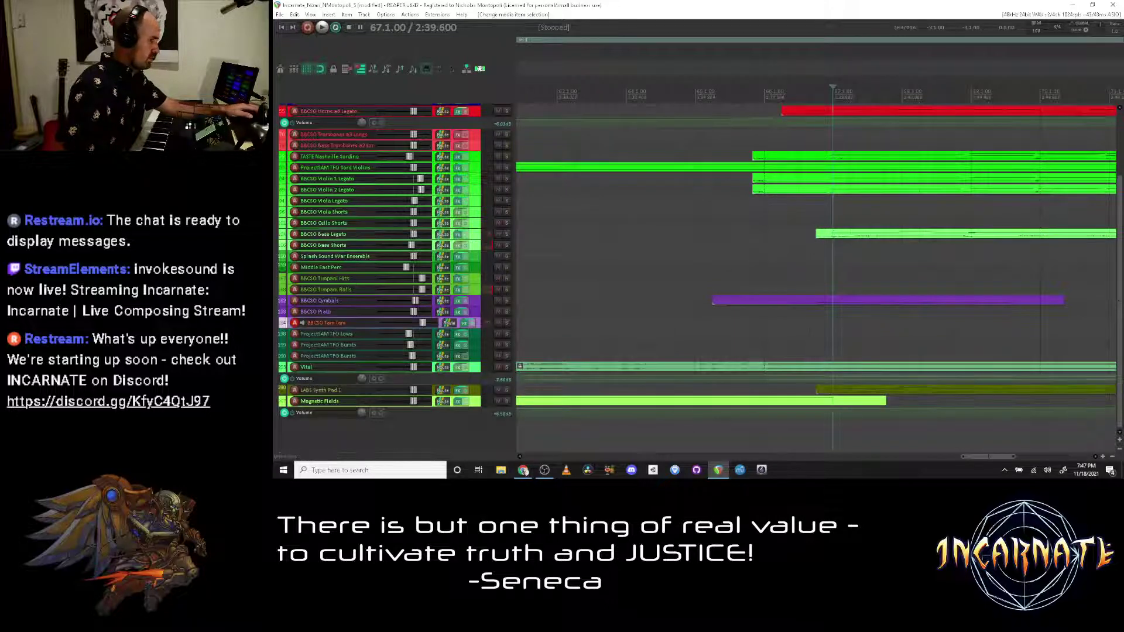
{"action": "left_click", "coordinate": [791, 255]}
{"action": "key", "text": "space"}
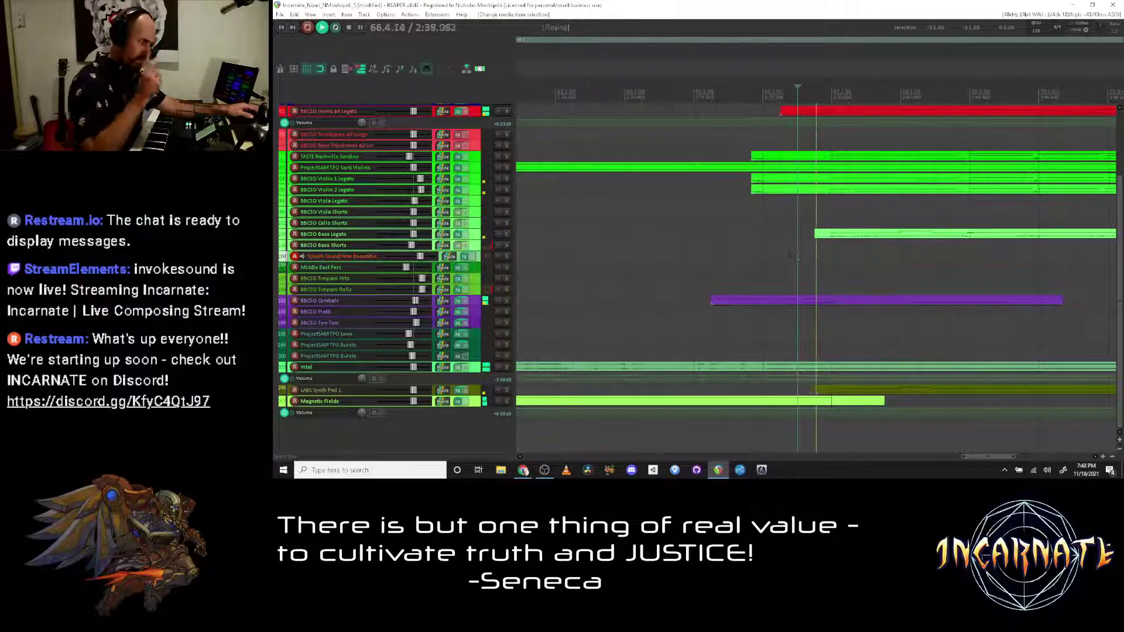
Step: Raise the LABS Synth Pad track's volume during playback and briefly solo the track to check it
{"action": "left_click_drag", "start_coordinate": [414, 391], "coordinate": [424, 393]}
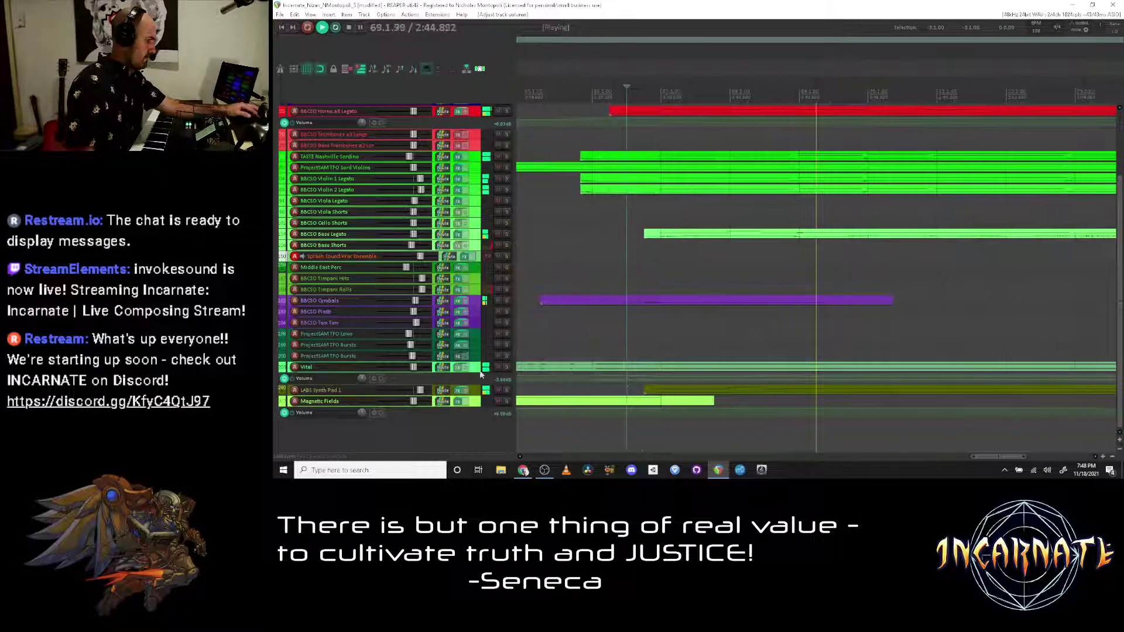
{"action": "left_click", "coordinate": [505, 391]}
{"action": "left_click", "coordinate": [506, 391]}
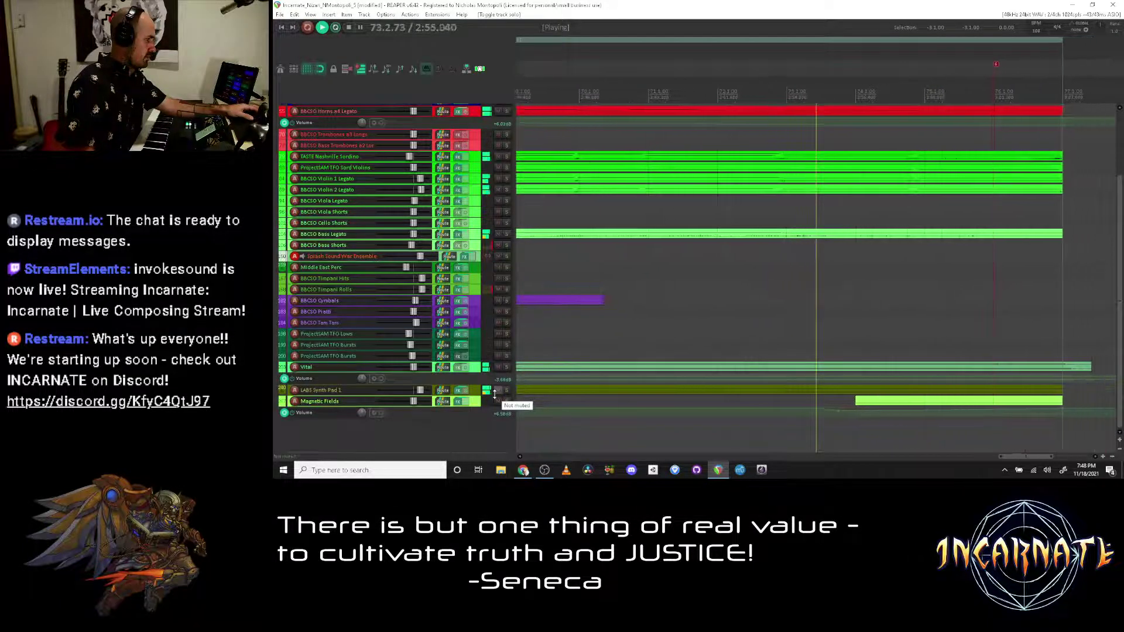
Step: Reopen the LABS Synth Pad instrument, solo its track and adjust the plugin's second vertical slider during playback
{"action": "left_click", "coordinate": [457, 390]}
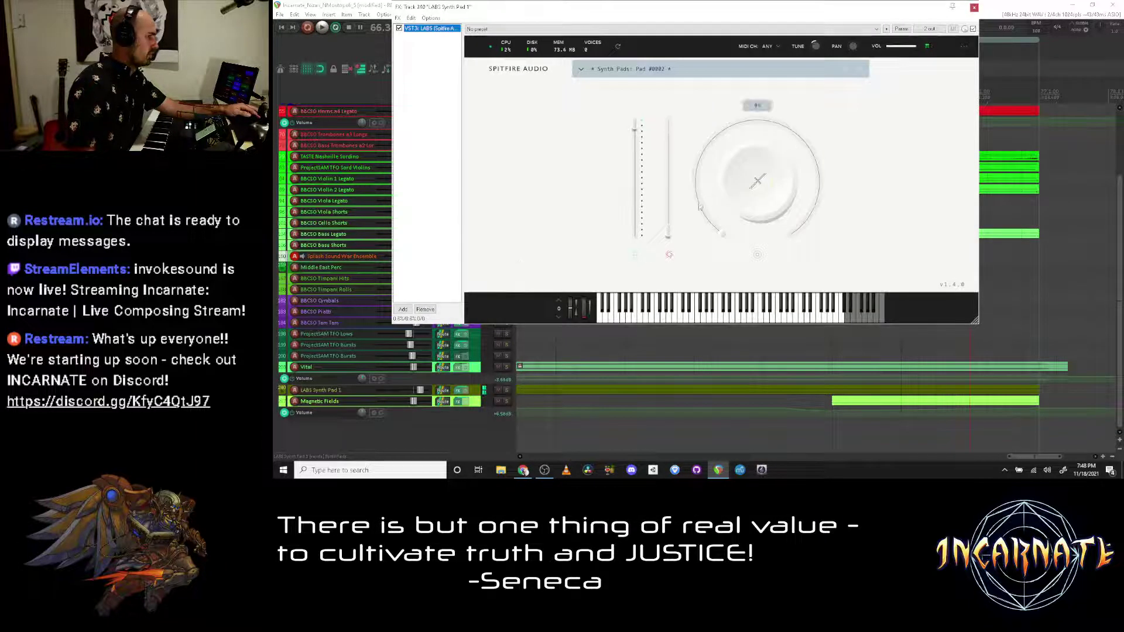
{"action": "left_click", "coordinate": [668, 234]}
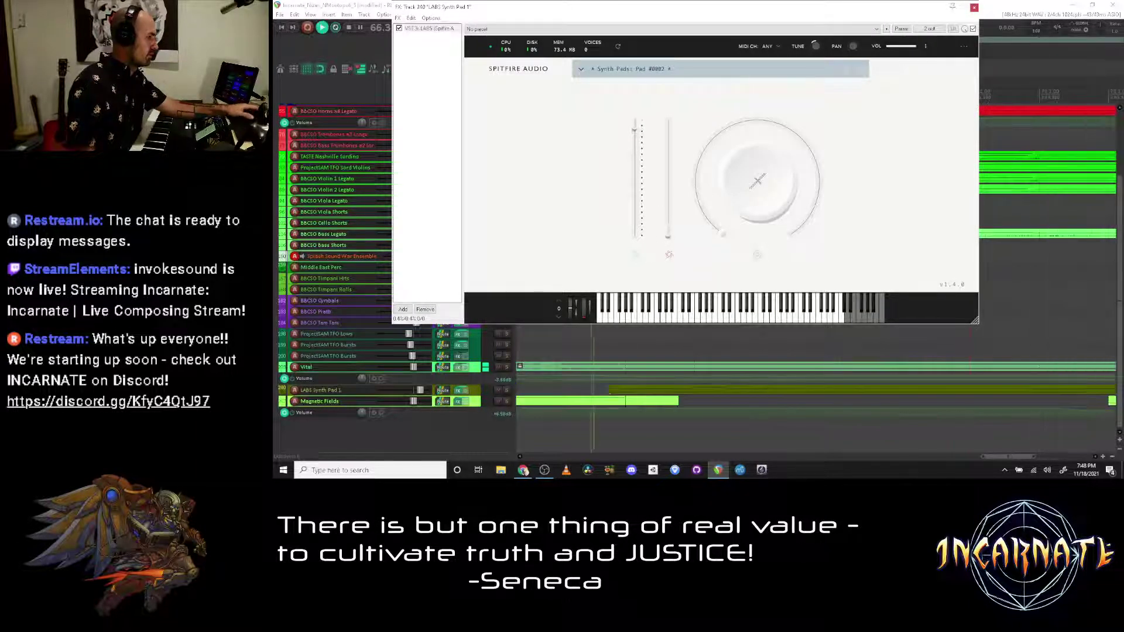
{"action": "left_click", "coordinate": [507, 390]}
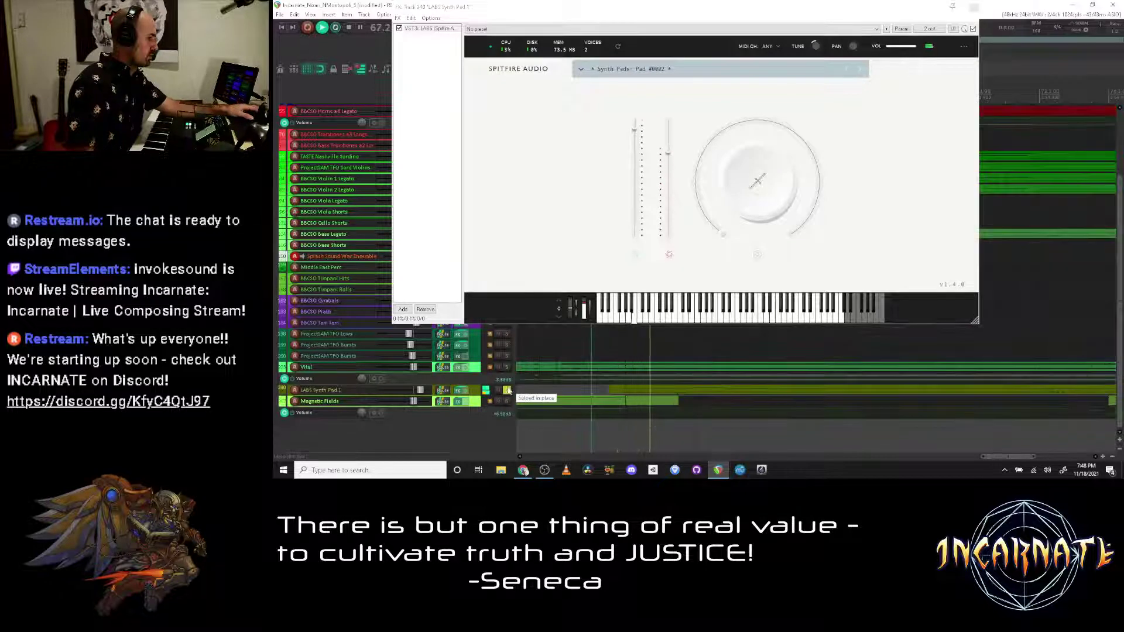
{"action": "left_click_drag", "start_coordinate": [666, 233], "coordinate": [672, 217]}
Step: Delete all mod wheel events from the copied bass line on the LABS Synth Pad track and close the MIDI editor
{"action": "double_click", "coordinate": [507, 396]}
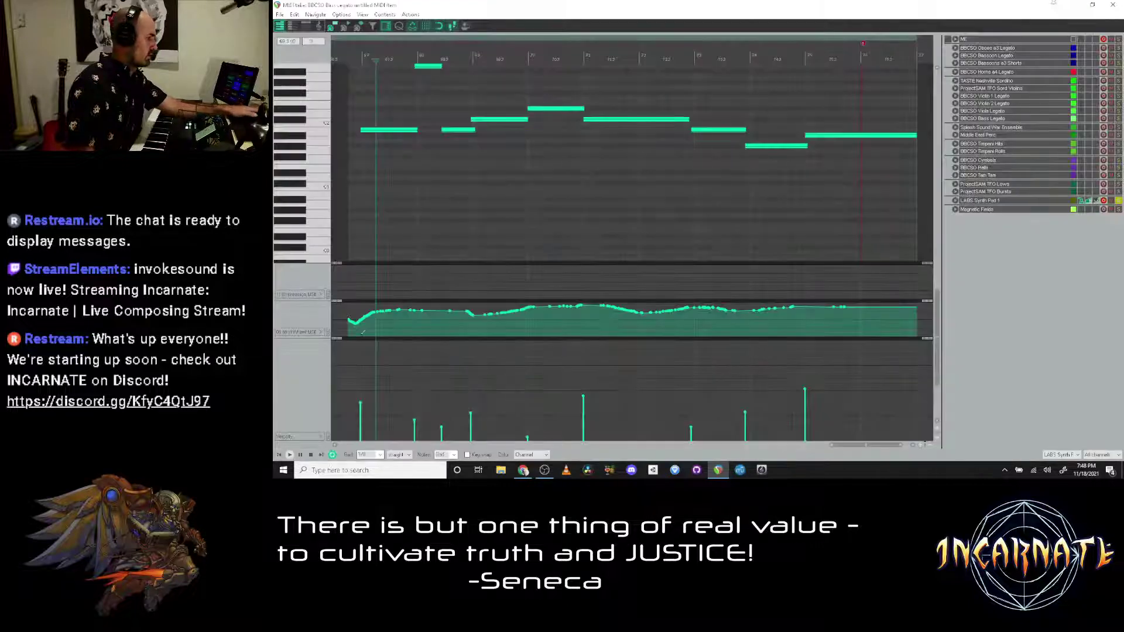
{"action": "left_click", "coordinate": [363, 332]}
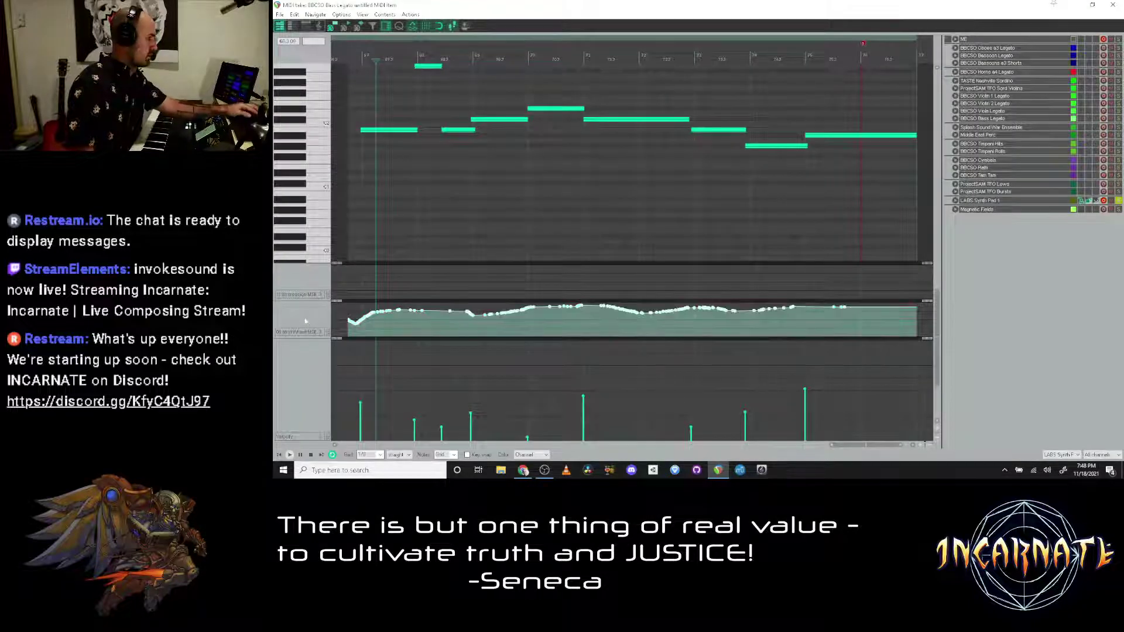
{"action": "key", "text": "Delete"}
{"action": "key", "text": "alt+space"}
{"action": "key", "text": "c"}
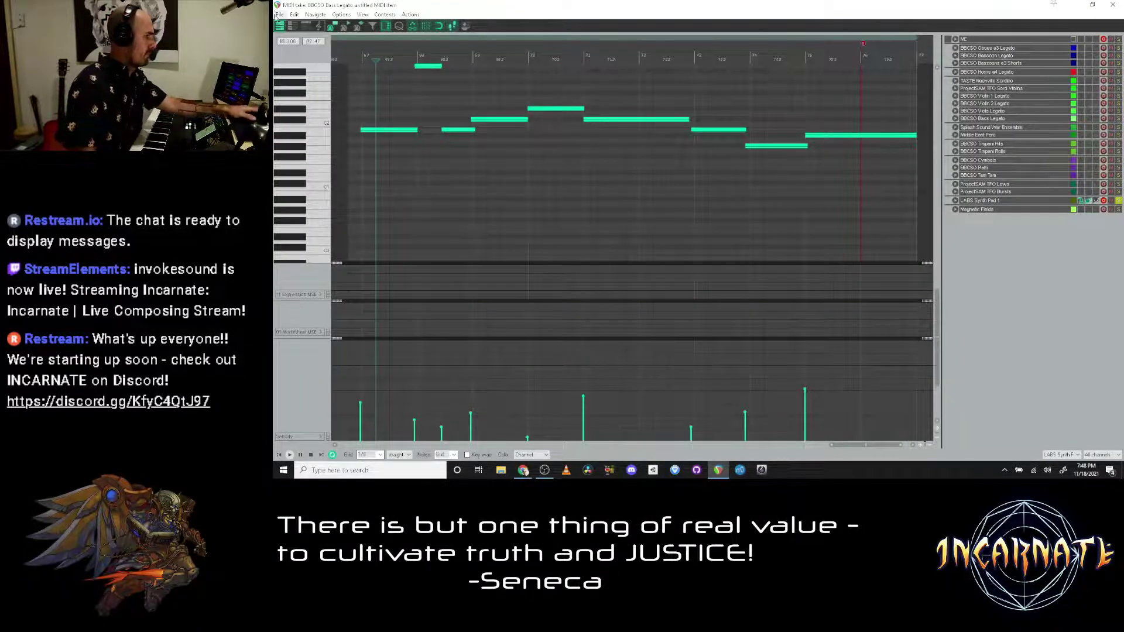
Step: Play the soloed LABS Synth Pad line from around bar 67 and unsolo it to hear it with the orchestra
{"action": "key", "text": "space"}
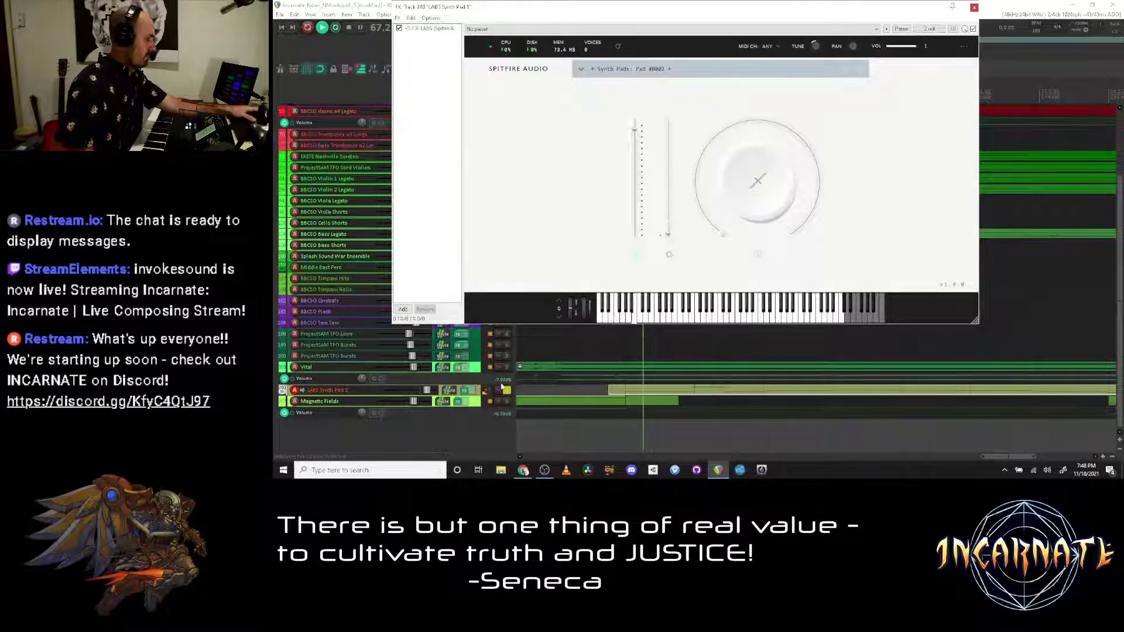
{"action": "left_click", "coordinate": [508, 390]}
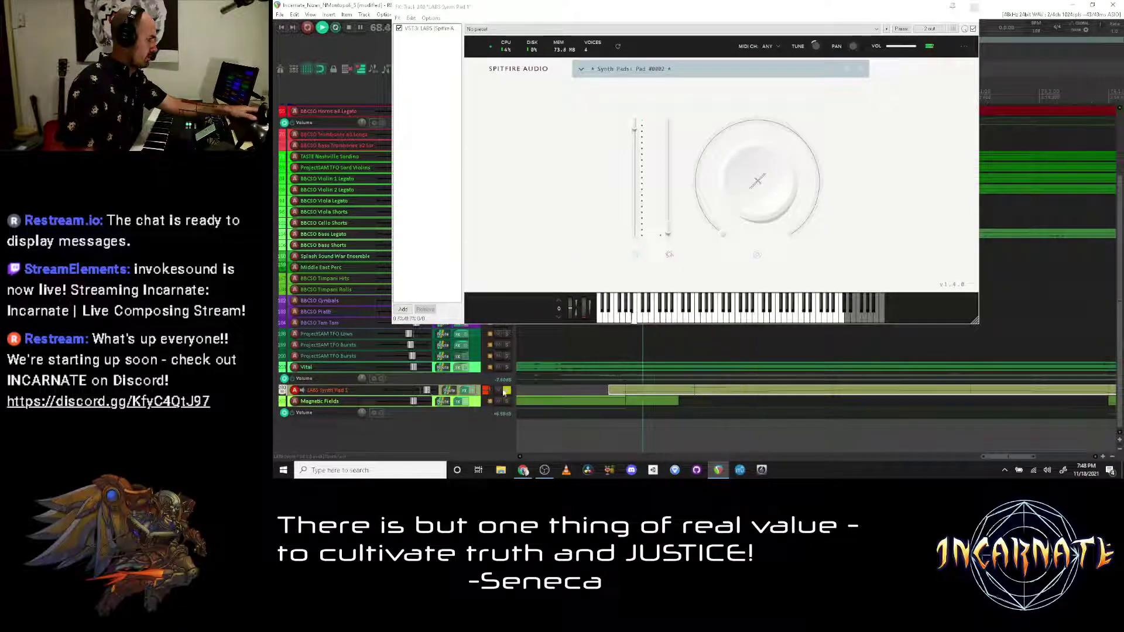
{"action": "left_click", "coordinate": [507, 391]}
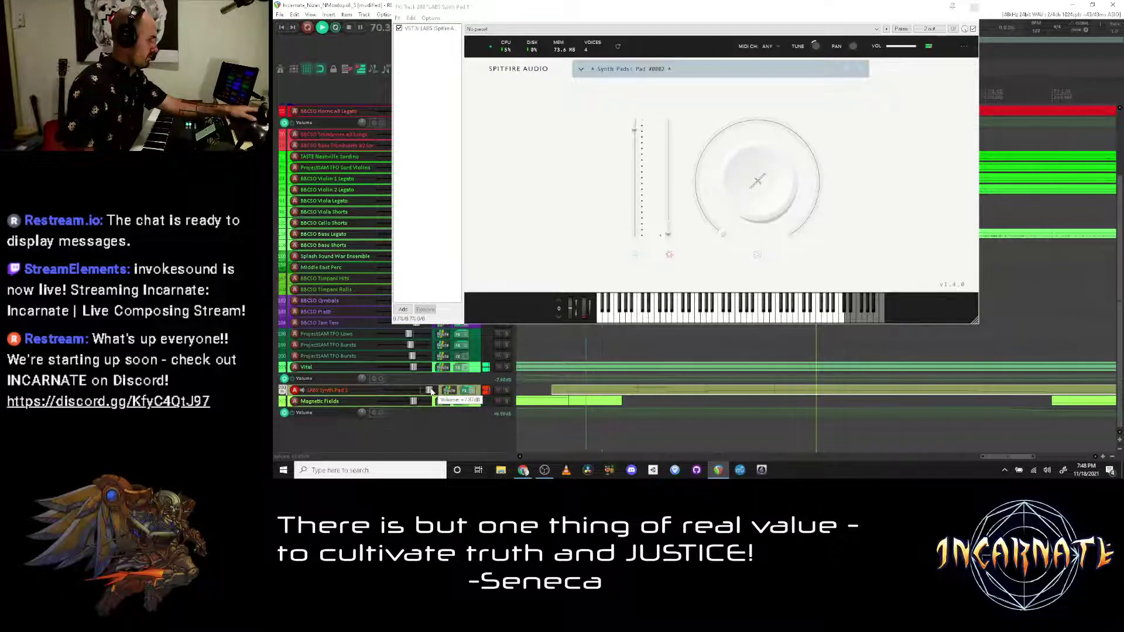
Step: Raise the LABS Synth Pad track's volume further, listen to the ending and close the instrument window
{"action": "left_click_drag", "start_coordinate": [429, 392], "coordinate": [434, 393]}
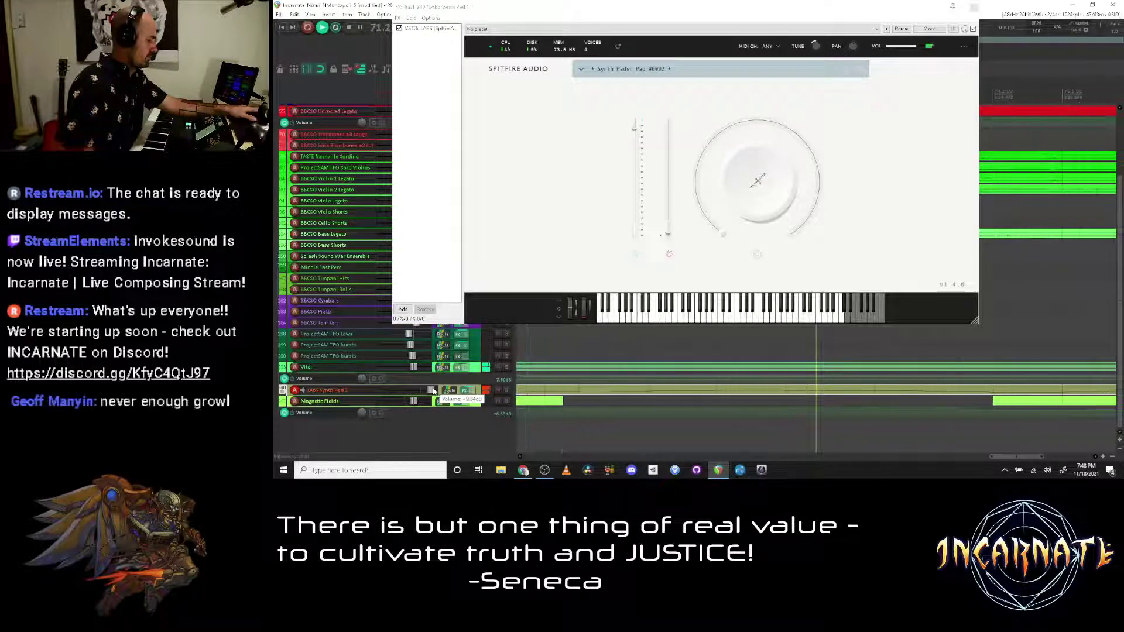
{"action": "left_click", "coordinate": [443, 228]}
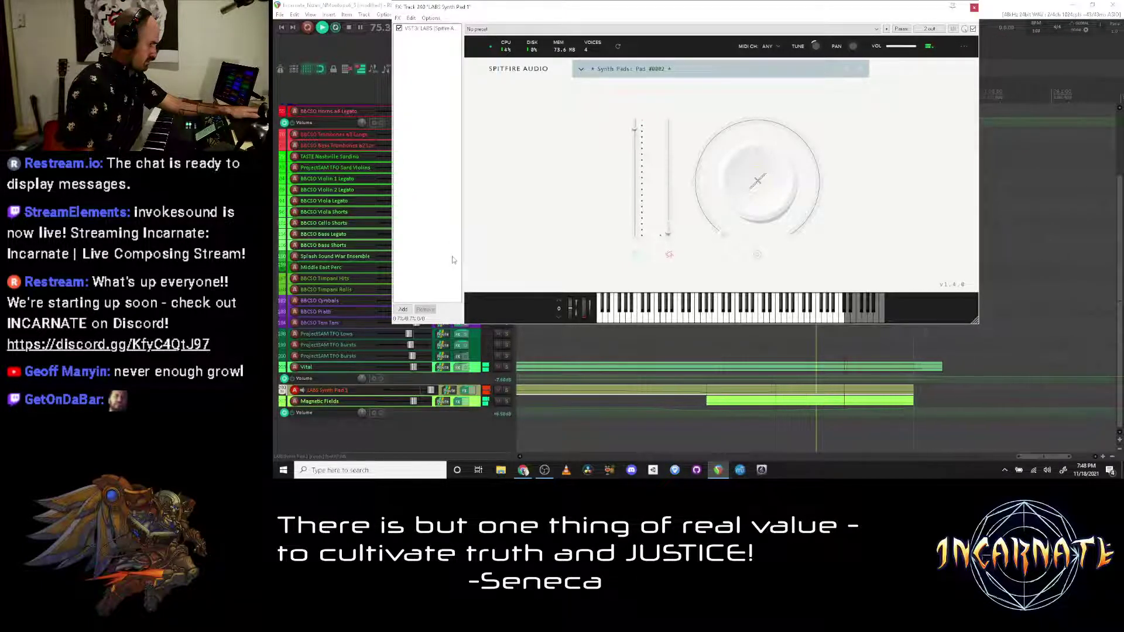
{"action": "key", "text": "Escape"}
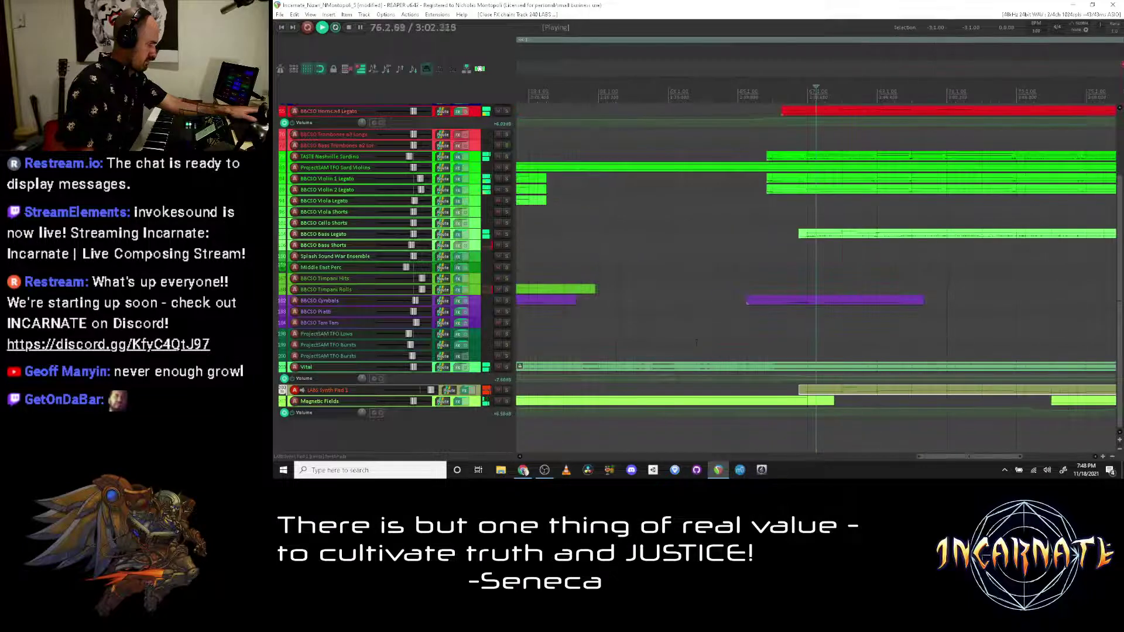
{"action": "scroll", "coordinate": [696, 342], "scroll_direction": "down", "scroll_amount": 3}
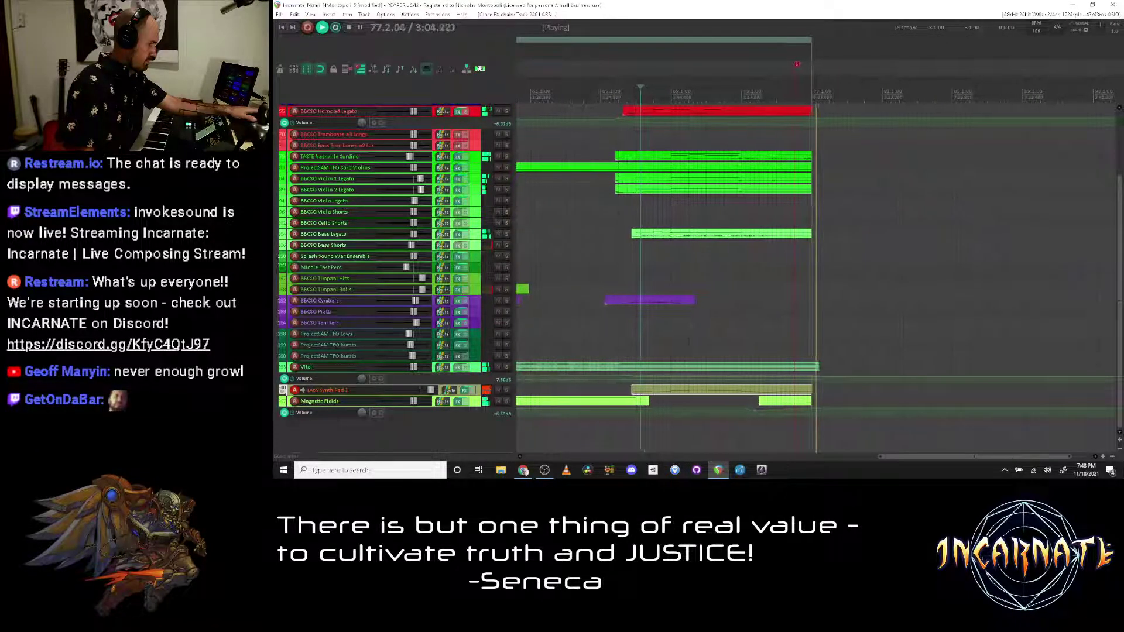
Step: Play the ending from bar 66 and compare it with the LABS Synth Pad track muted and unmuted
{"action": "key", "text": "space"}
{"action": "left_click", "coordinate": [623, 256]}
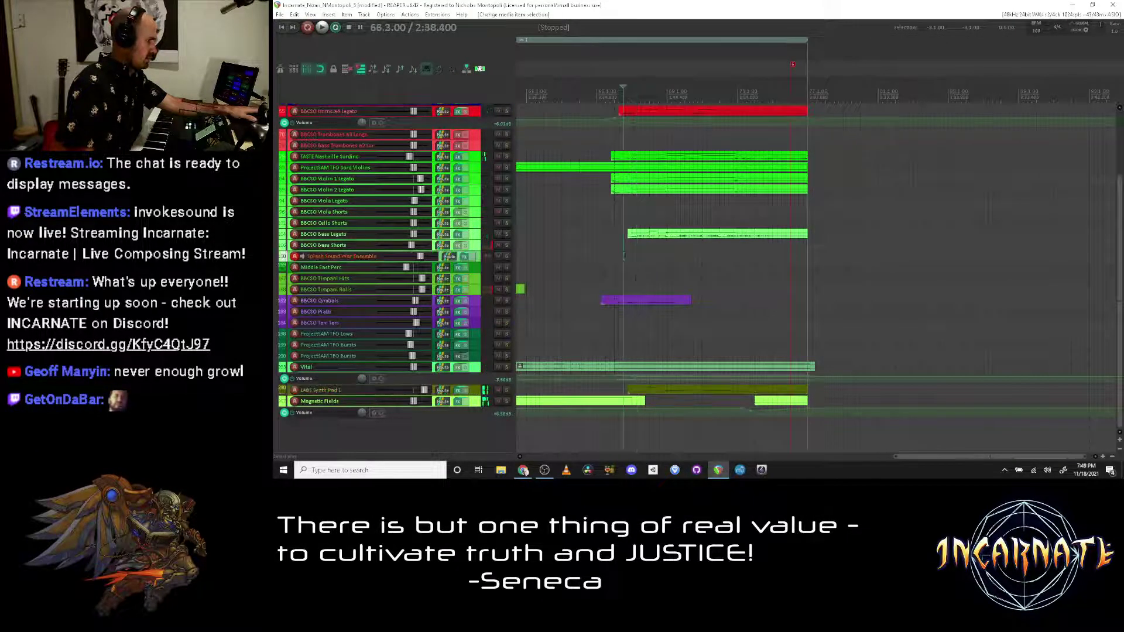
{"action": "key", "text": "space"}
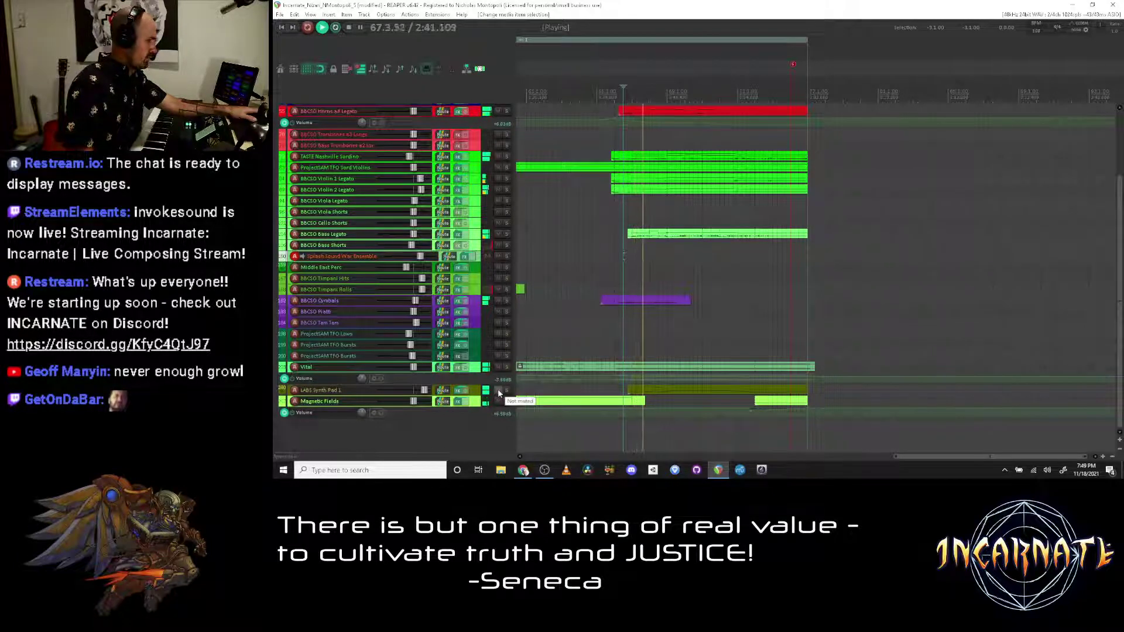
{"action": "left_click", "coordinate": [498, 390]}
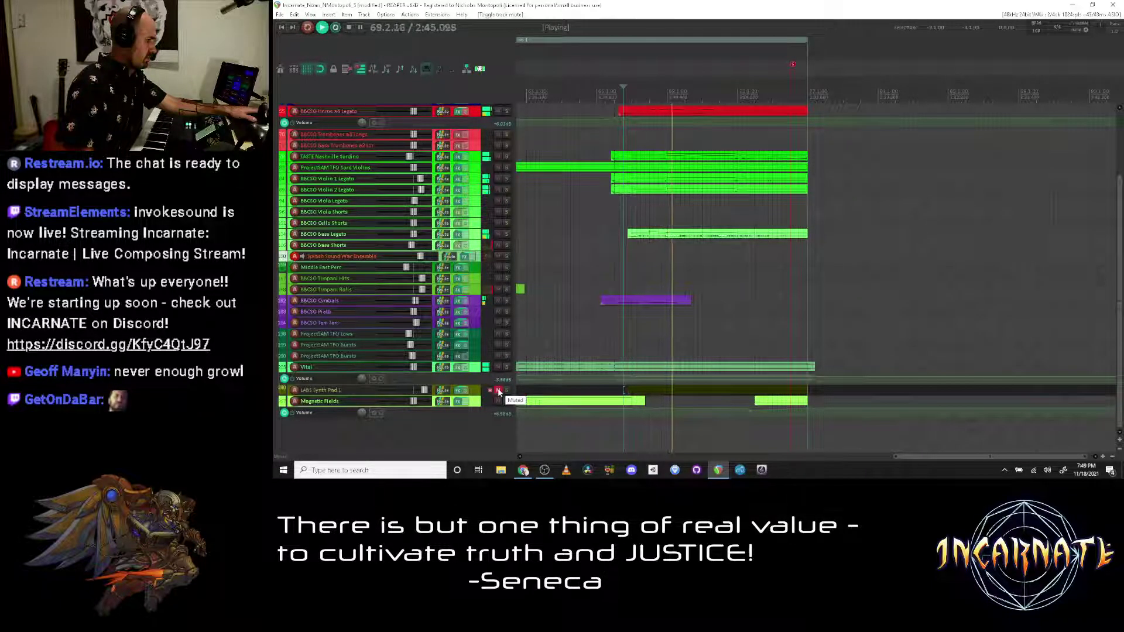
{"action": "left_click", "coordinate": [498, 391]}
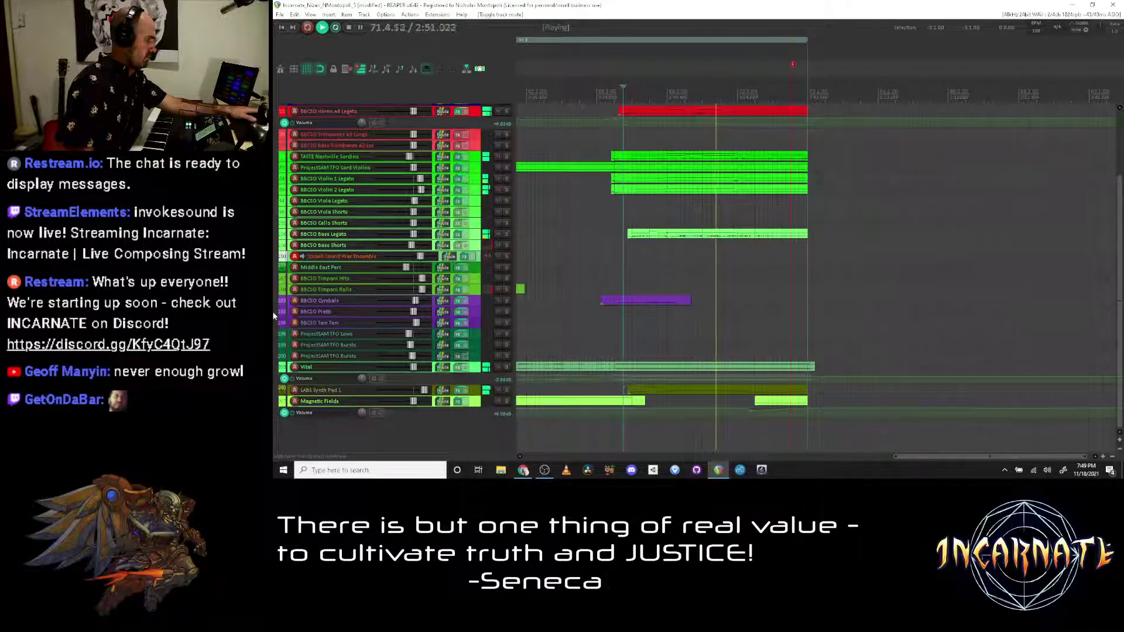
{"action": "scroll", "coordinate": [272, 312], "scroll_direction": "up", "scroll_amount": 2}
{"action": "scroll", "coordinate": [277, 319], "scroll_direction": "up", "scroll_amount": 3}
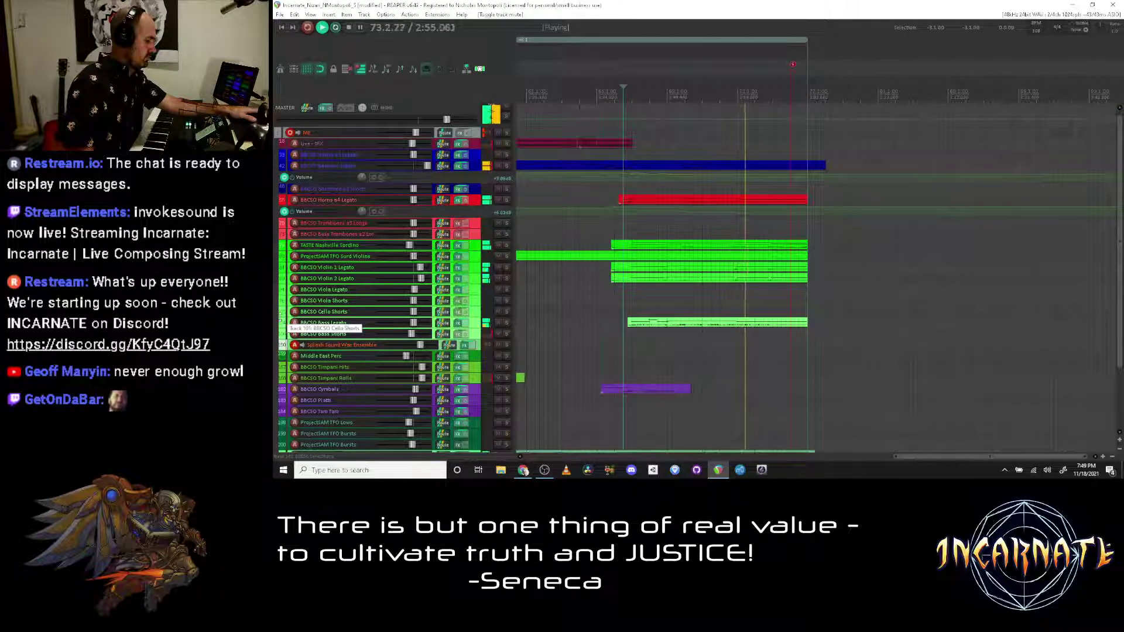
{"action": "scroll", "coordinate": [283, 321], "scroll_direction": "down", "scroll_amount": 3}
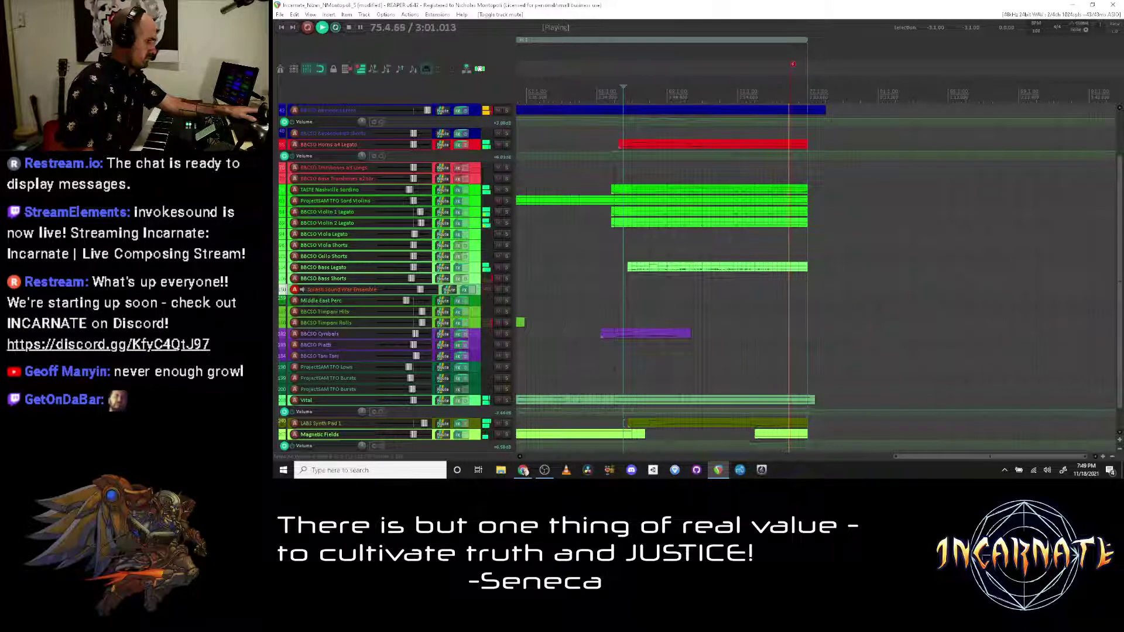
{"action": "key", "text": "space"}
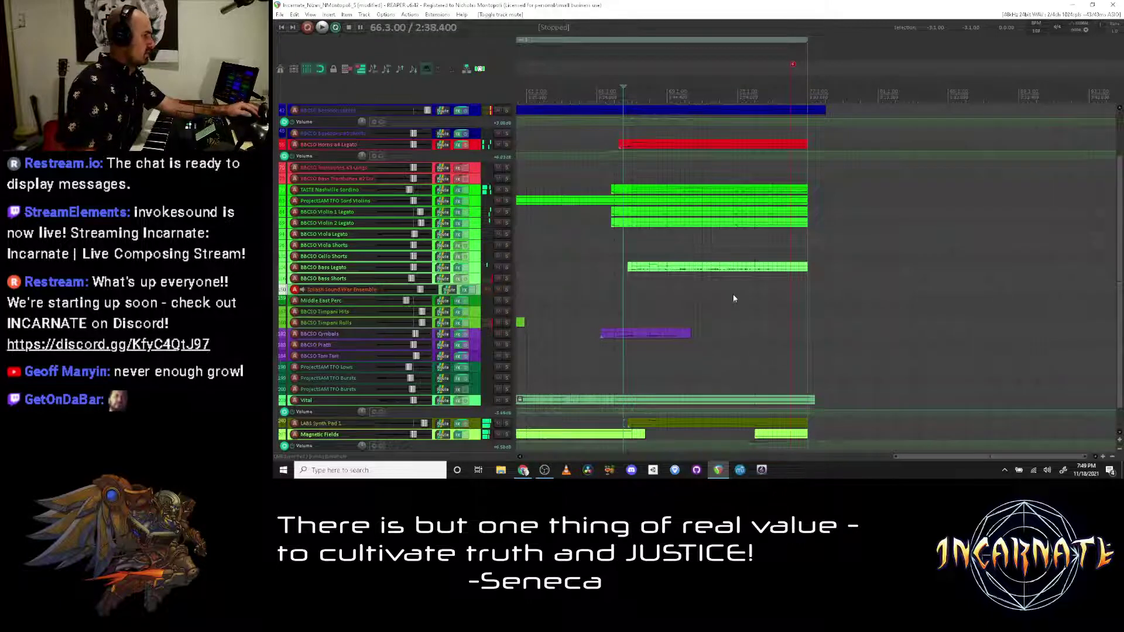
Step: Set the time selection to the whole cue, bars 1 to 77, and play from around bar 41
{"action": "scroll", "coordinate": [716, 298], "scroll_direction": "up", "scroll_amount": 3}
{"action": "scroll", "coordinate": [795, 213], "scroll_direction": "down", "scroll_amount": 4}
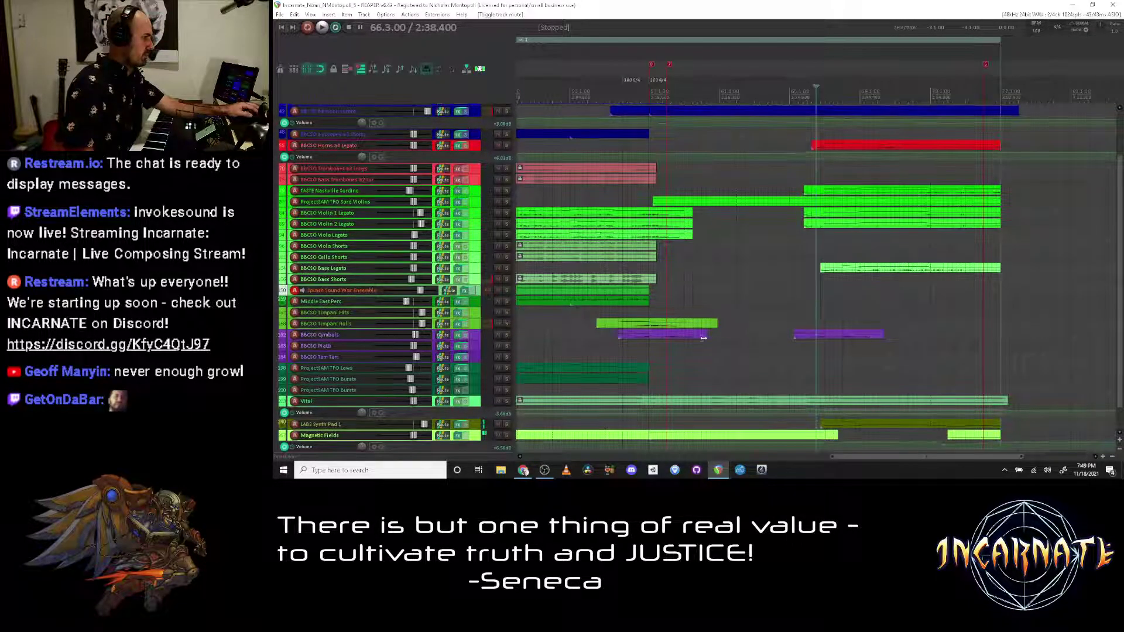
{"action": "scroll", "coordinate": [274, 350], "scroll_direction": "up", "scroll_amount": 2}
{"action": "left_click", "coordinate": [693, 123]}
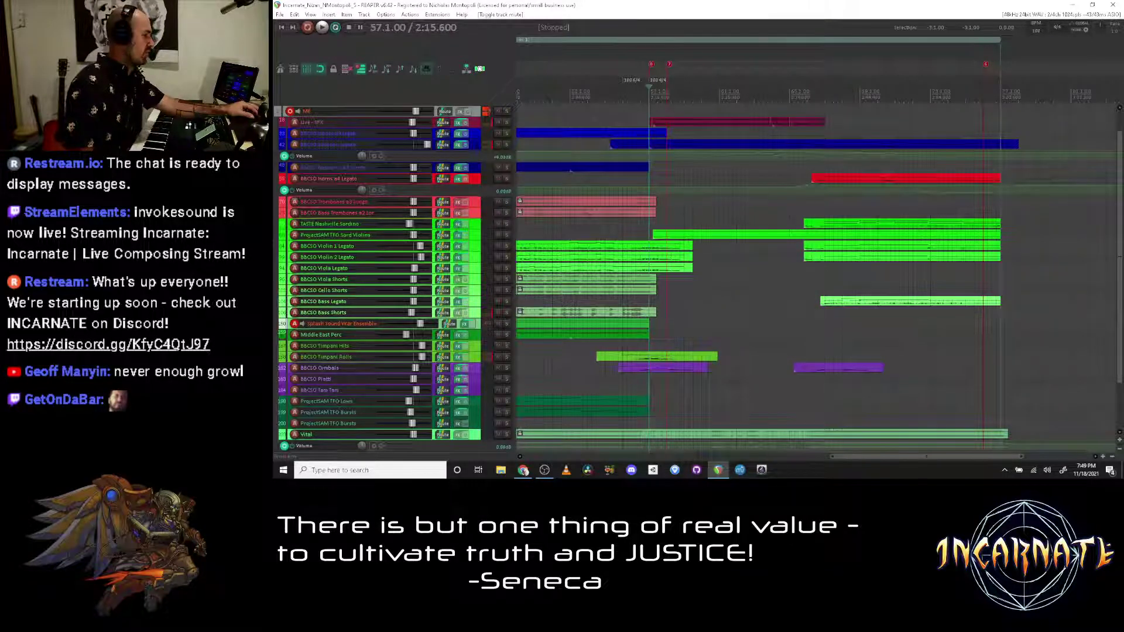
{"action": "scroll", "coordinate": [817, 264], "scroll_direction": "down", "scroll_amount": 2}
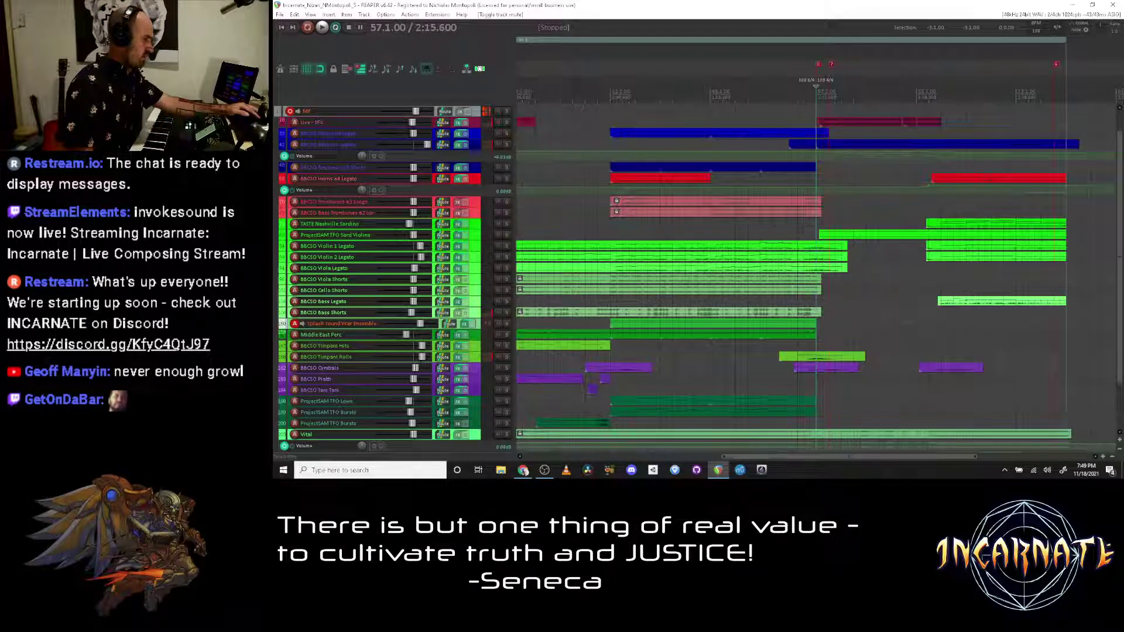
{"action": "double_click", "coordinate": [982, 43]}
{"action": "scroll", "coordinate": [812, 201], "scroll_direction": "down", "scroll_amount": 1}
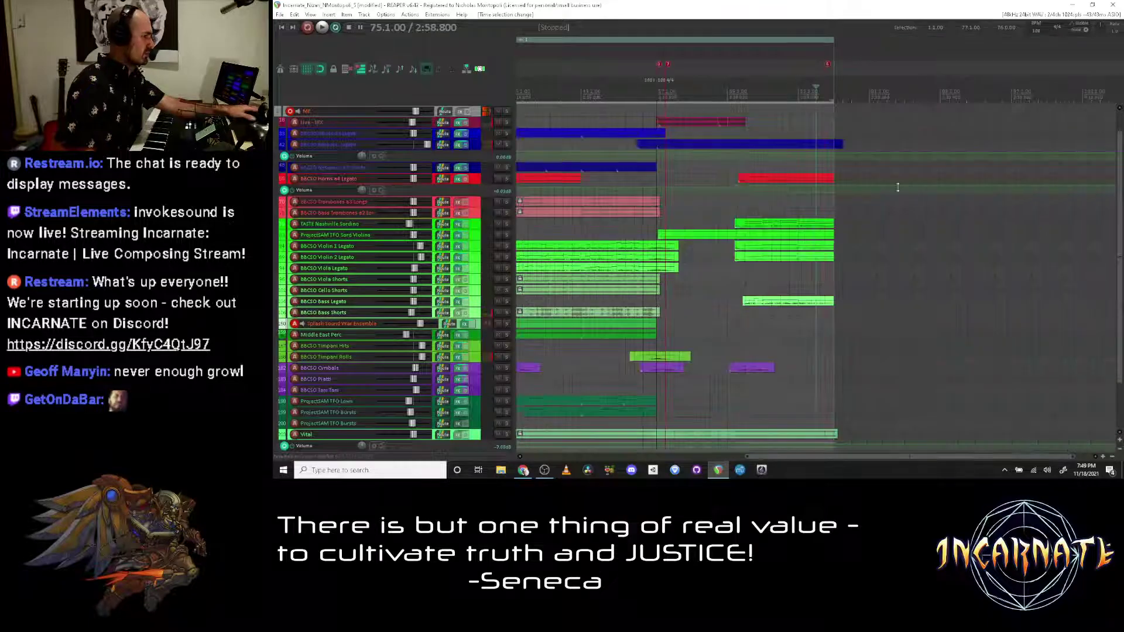
{"action": "left_click", "coordinate": [794, 94]}
{"action": "key", "text": "space"}
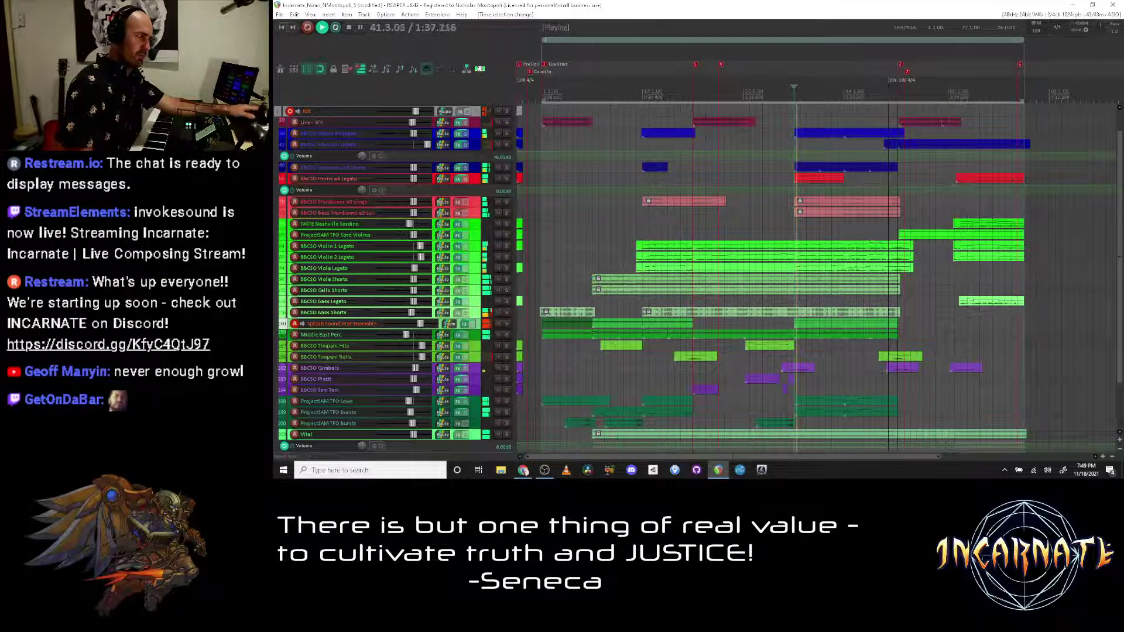
Step: Listen to the ending from bar 67 and to the transition from bar 57, stopping playback after each
{"action": "left_click", "coordinate": [960, 93]}
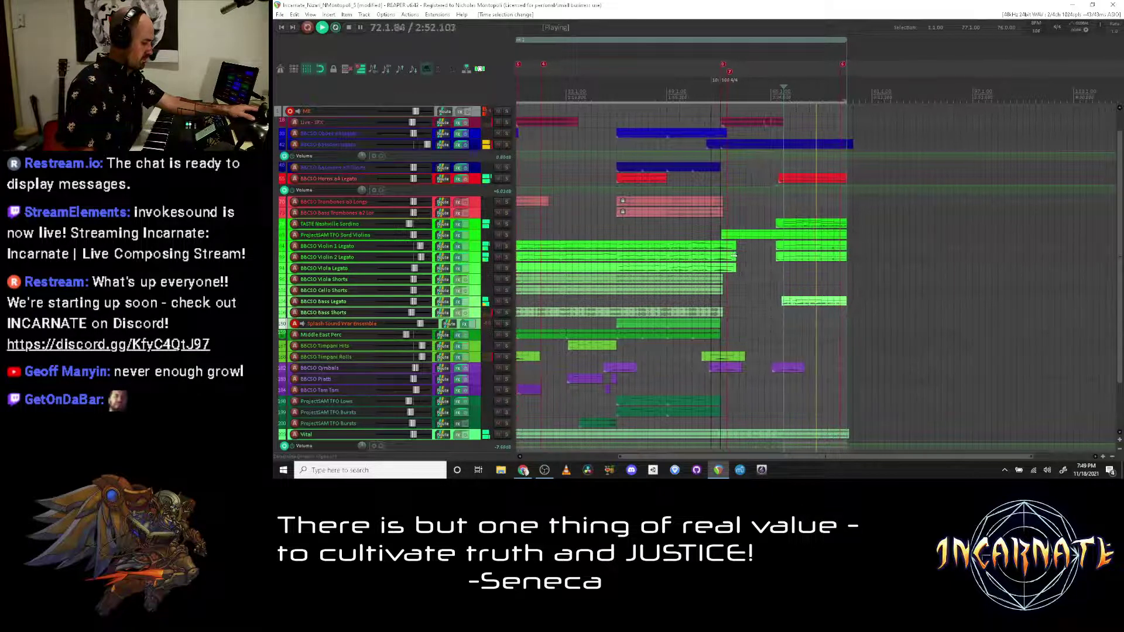
{"action": "key", "text": "space"}
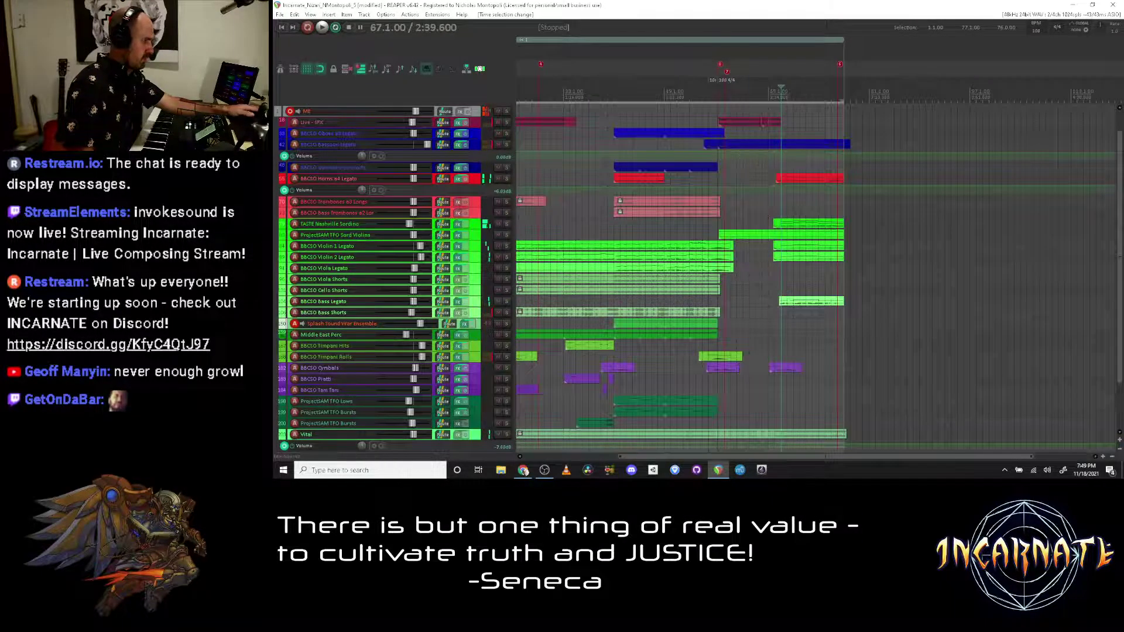
{"action": "key", "text": "space"}
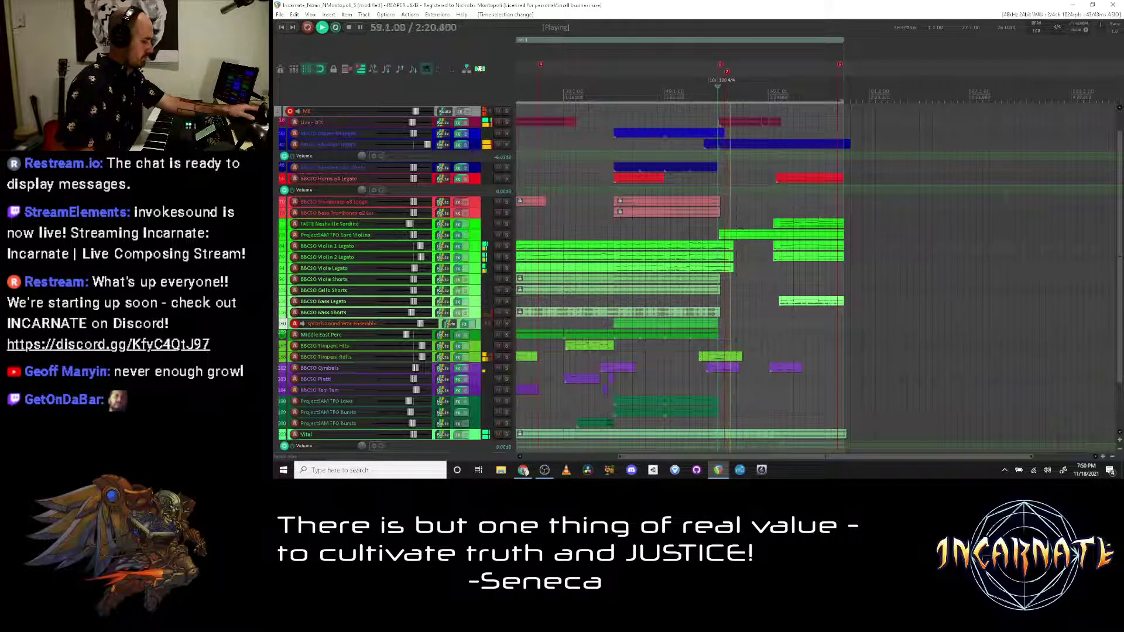
{"action": "key", "text": "space"}
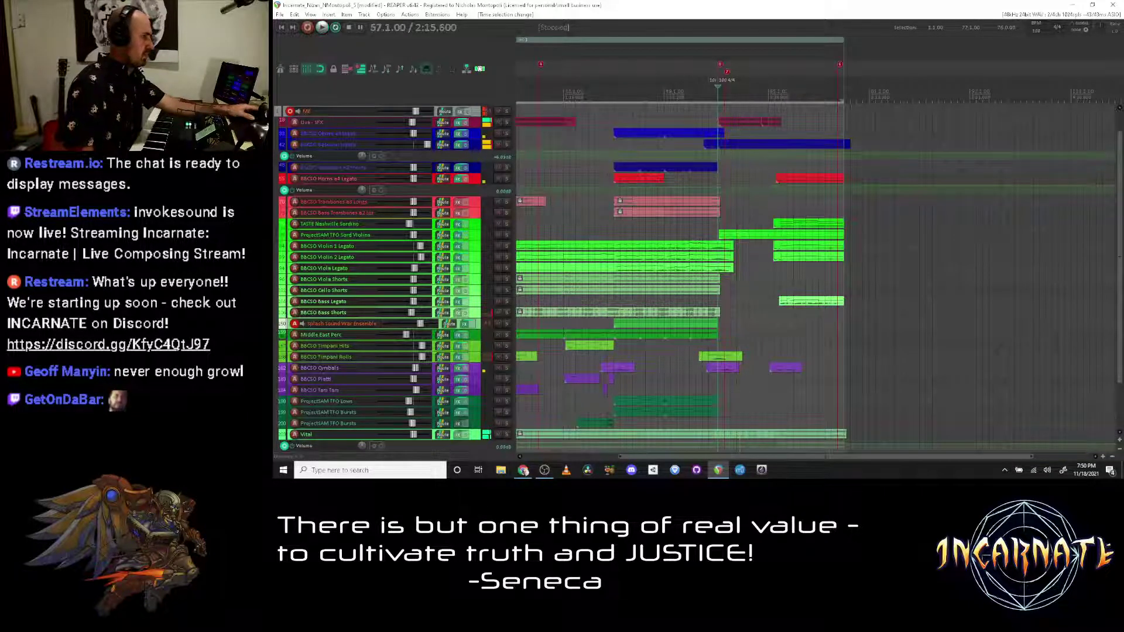
Step: Enlarge the tracks, solo the bassoon legato, bassoon shorts and BBCSO Horns a4 Legato tracks, and play them from bar 66
{"action": "scroll", "coordinate": [288, 253], "scroll_direction": "down", "scroll_amount": 5}
{"action": "scroll", "coordinate": [276, 243], "scroll_direction": "up", "scroll_amount": 10}
{"action": "scroll", "coordinate": [599, 287], "scroll_direction": "up", "scroll_amount": 3}
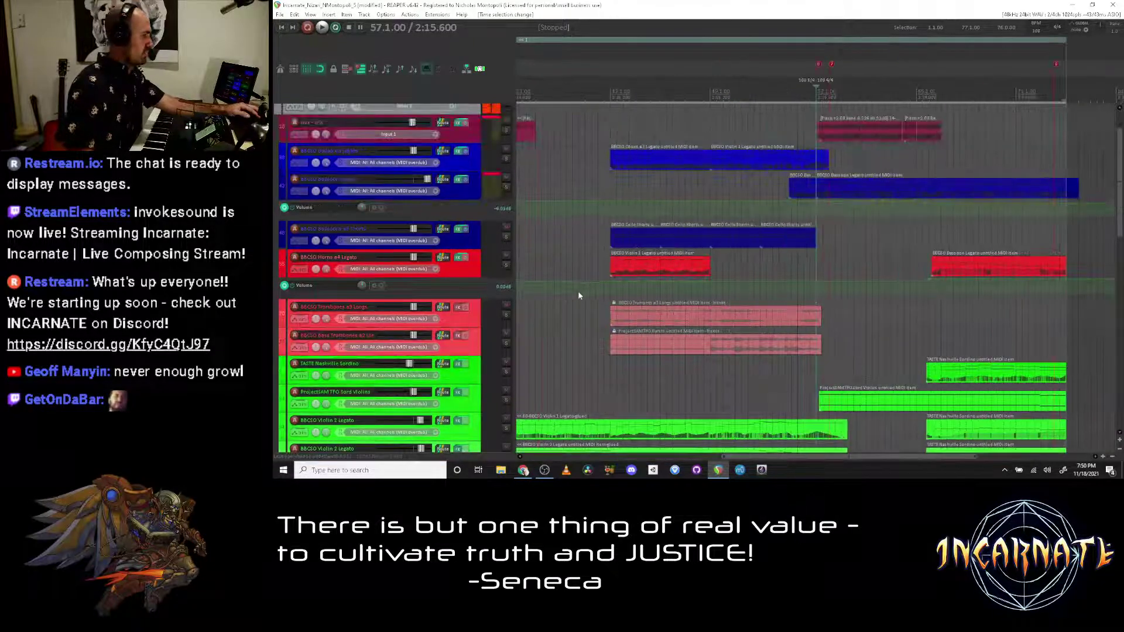
{"action": "scroll", "coordinate": [660, 257], "scroll_direction": "down", "scroll_amount": 2}
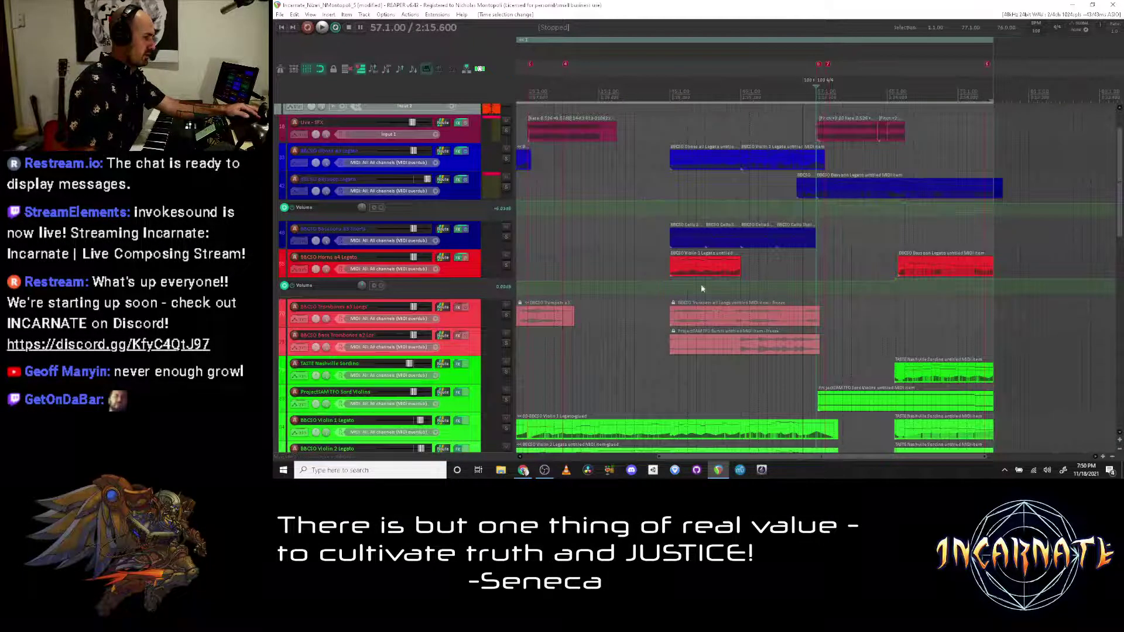
{"action": "left_click", "coordinate": [506, 266]}
{"action": "left_click", "coordinate": [507, 267]}
{"action": "scroll", "coordinate": [346, 235], "scroll_direction": "up", "scroll_amount": 2}
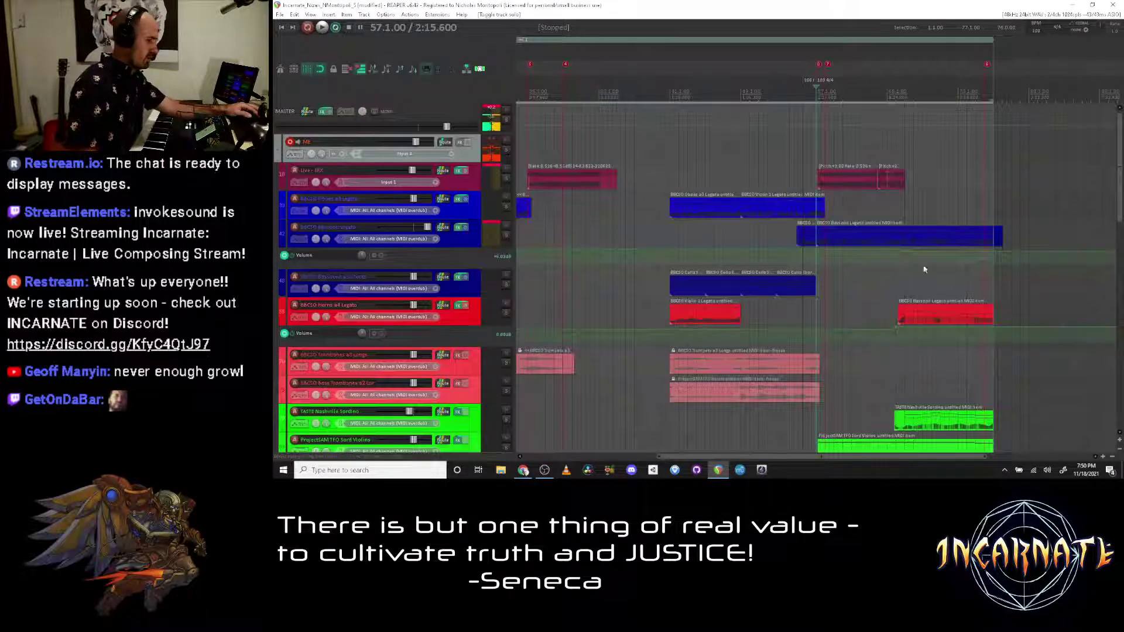
{"action": "left_click", "coordinate": [901, 285]}
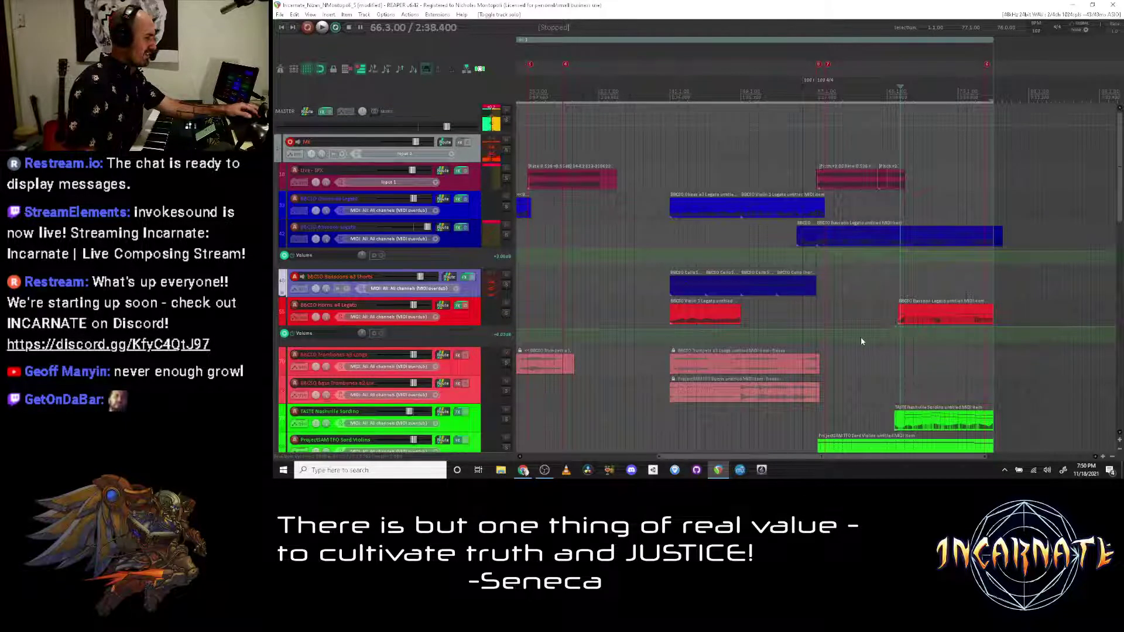
{"action": "scroll", "coordinate": [989, 316], "scroll_direction": "up", "scroll_amount": 3}
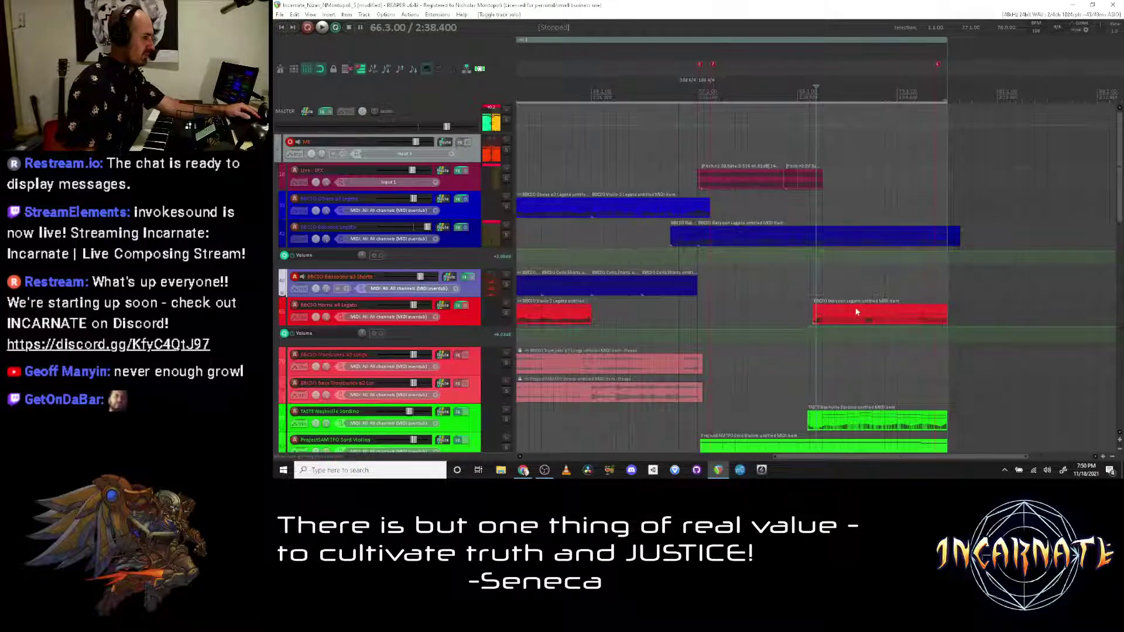
{"action": "left_click", "coordinate": [507, 238]}
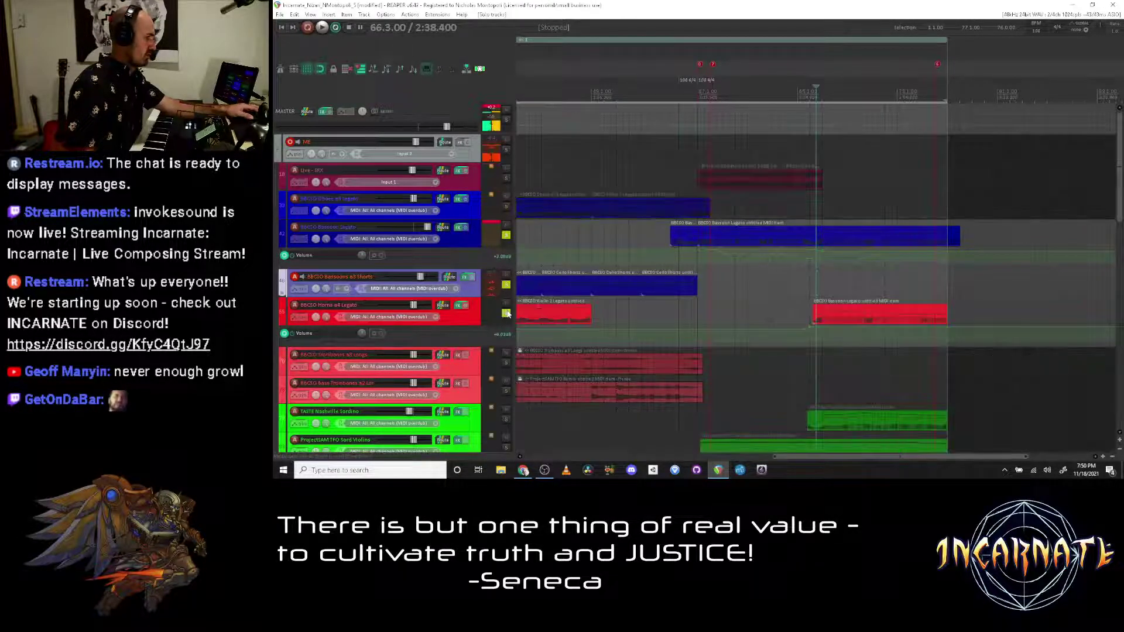
{"action": "key", "text": "space"}
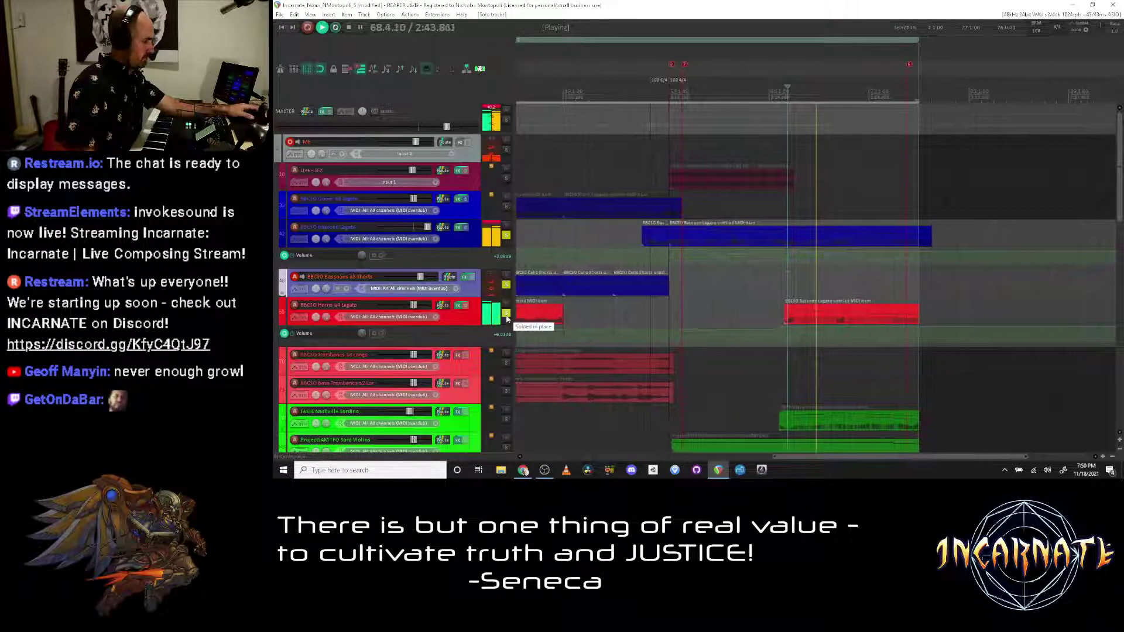
{"action": "key", "text": "space"}
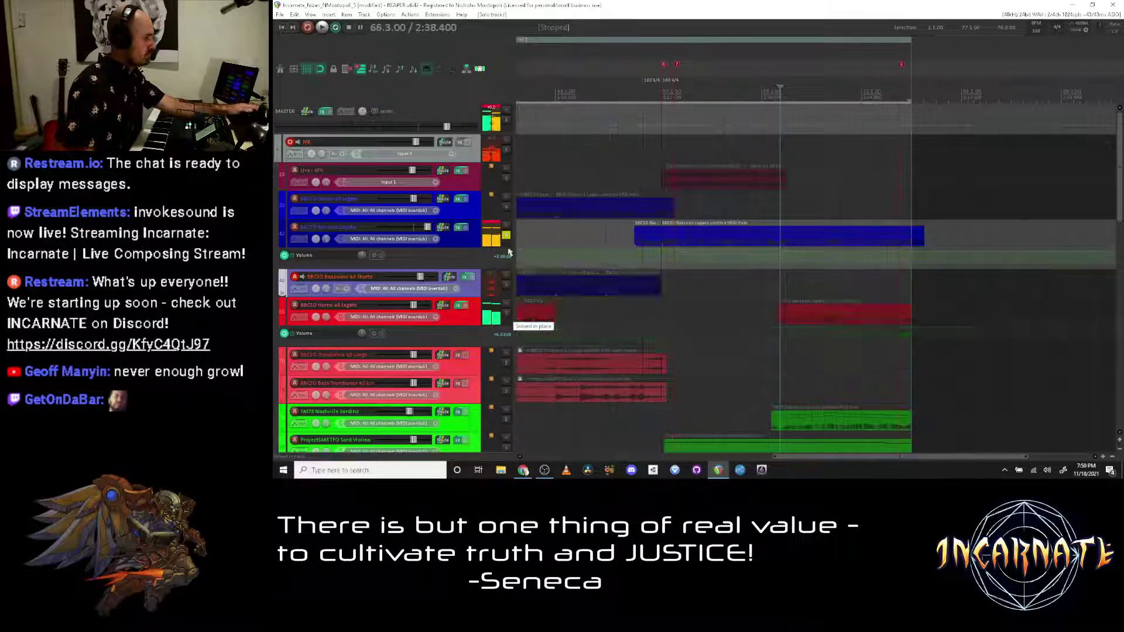
Step: Duplicate the BBCSO Horns a4 Legato track with all solos cleared and adjust the duplicate's pan
{"action": "left_click", "coordinate": [363, 311]}
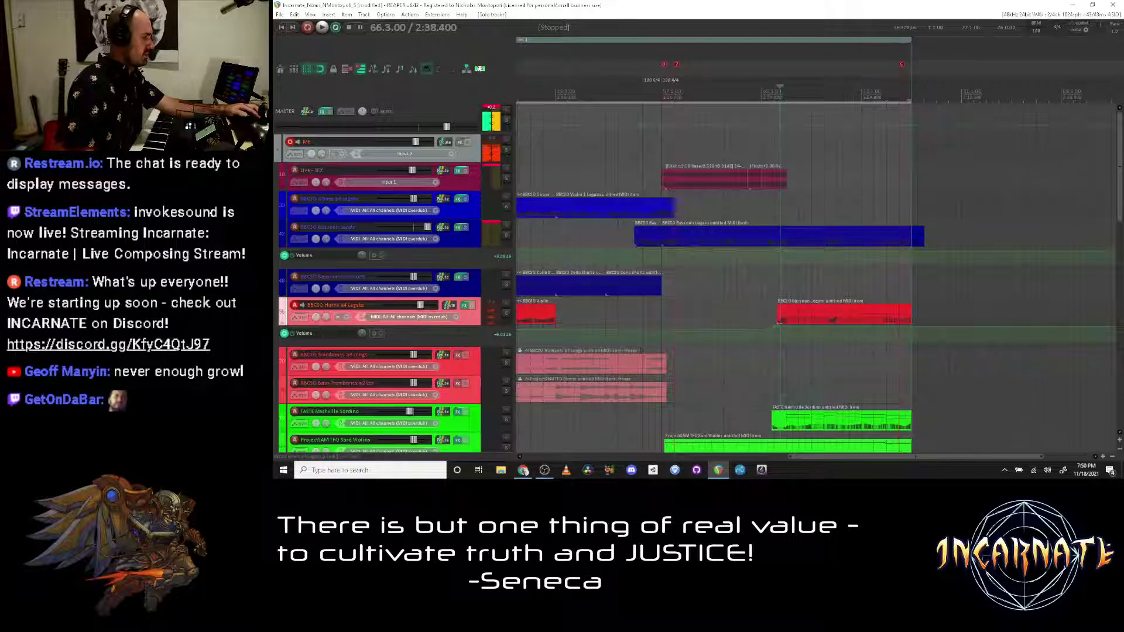
{"action": "key", "text": "ctrl+alt+d"}
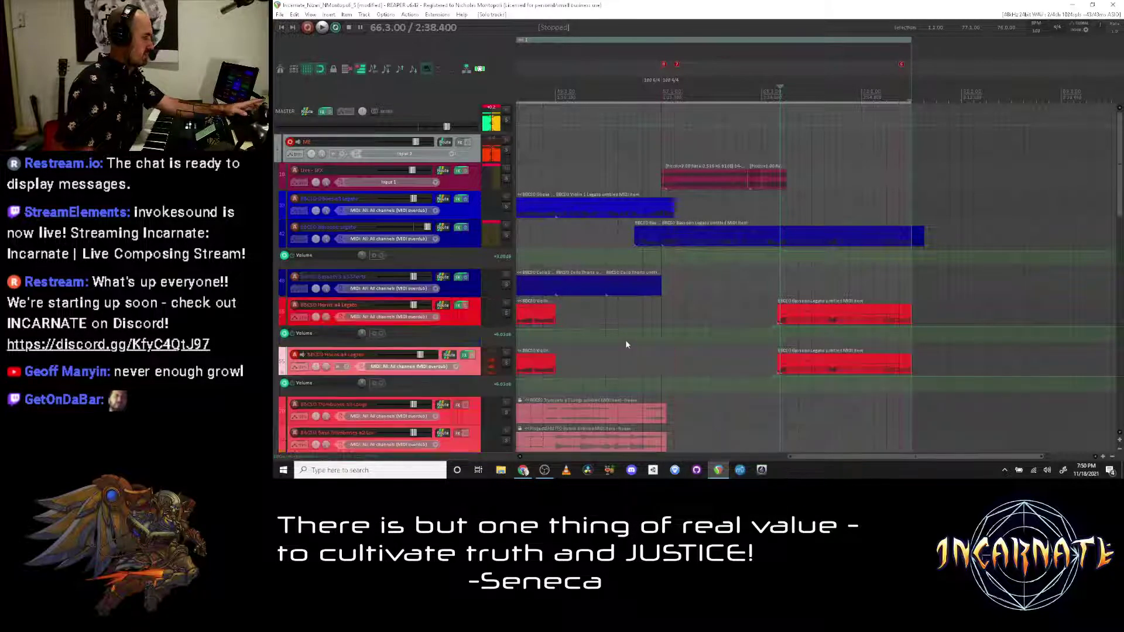
{"action": "left_click_drag", "start_coordinate": [329, 322], "coordinate": [326, 319]}
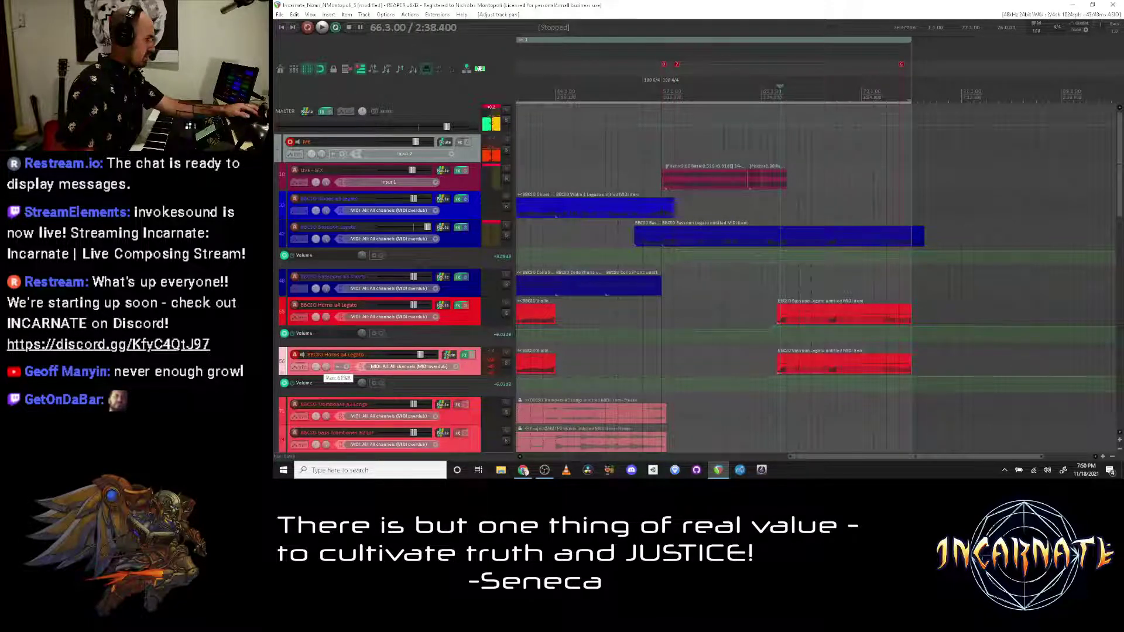
Step: Inspect the BBC Symphony Orchestra instrument settings on the duplicated horns track and close the window
{"action": "left_click", "coordinate": [465, 354]}
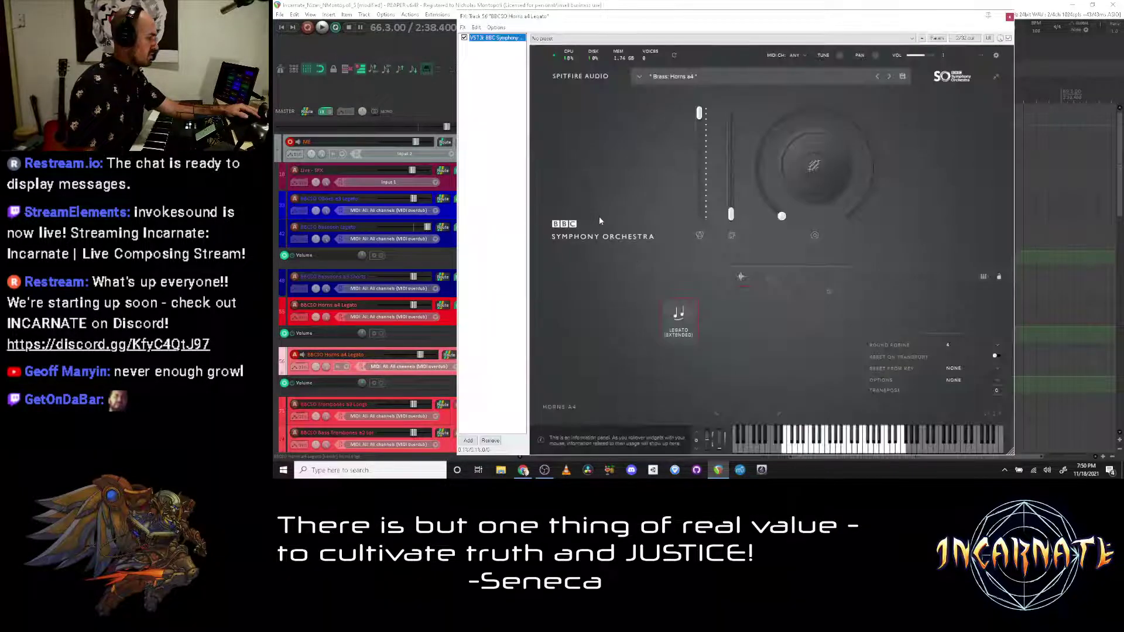
{"action": "mouse_move", "coordinate": [845, 58]}
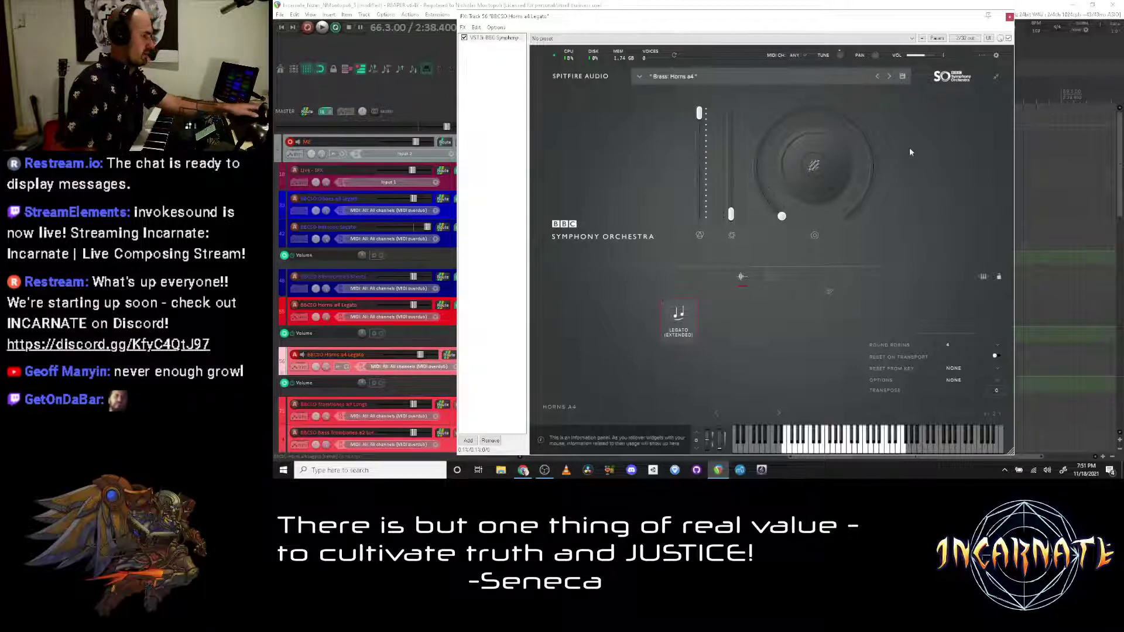
{"action": "key", "text": "Escape"}
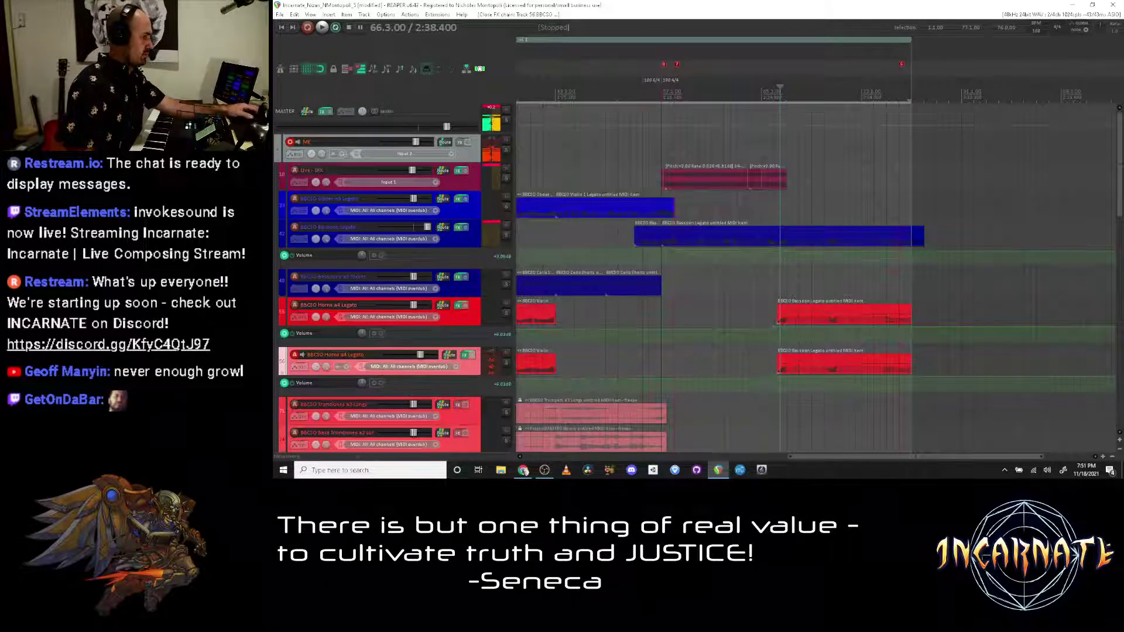
Step: Transpose the duplicated horns track's ending MIDI item and audition it from bar 70, soloed with the bassoons and original horns
{"action": "left_click", "coordinate": [824, 364]}
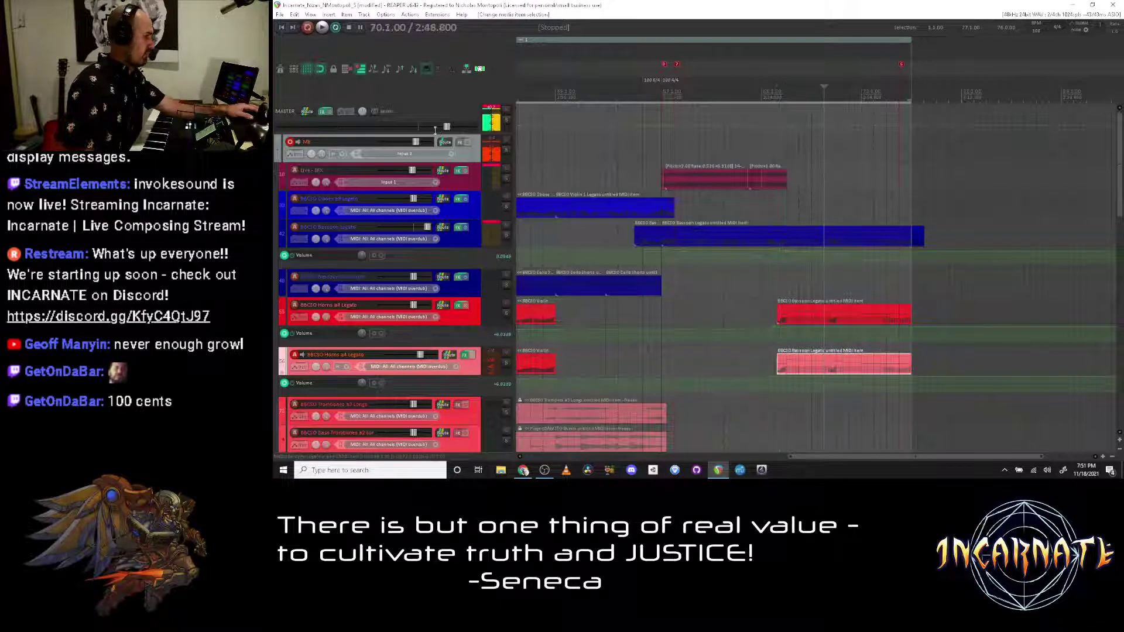
{"action": "left_click", "coordinate": [403, 69]}
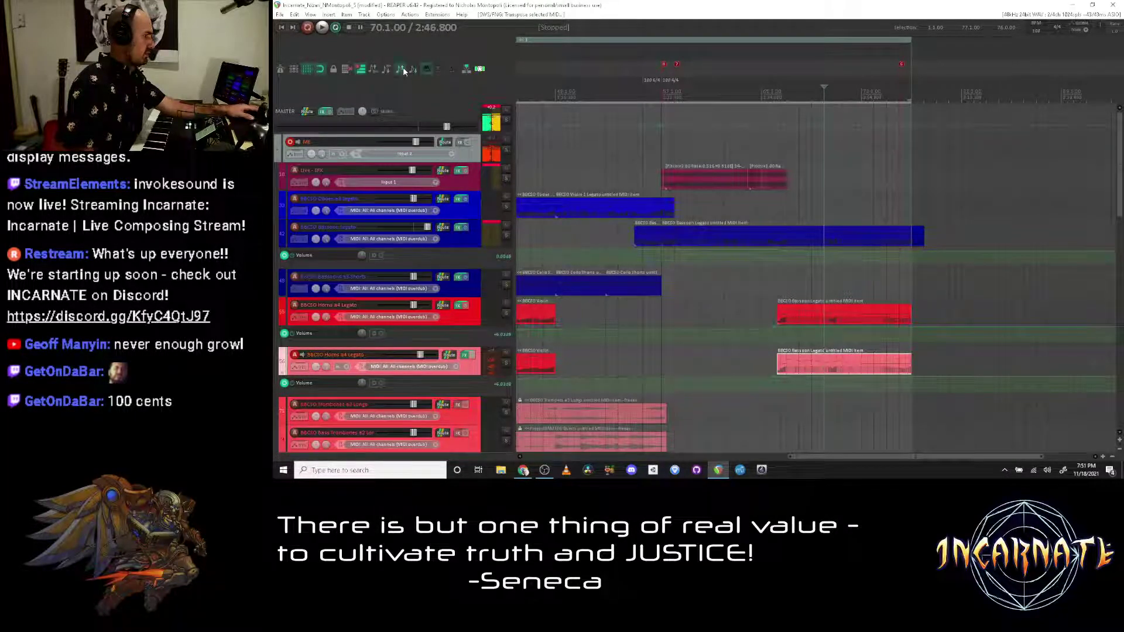
{"action": "key", "text": "space"}
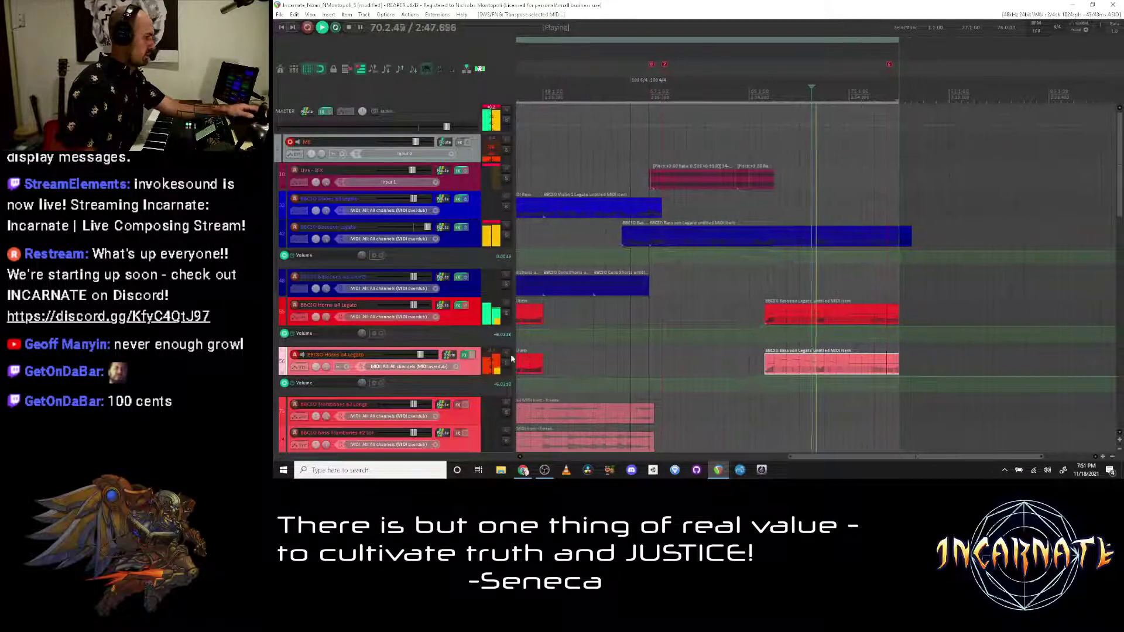
{"action": "left_click", "coordinate": [506, 235]}
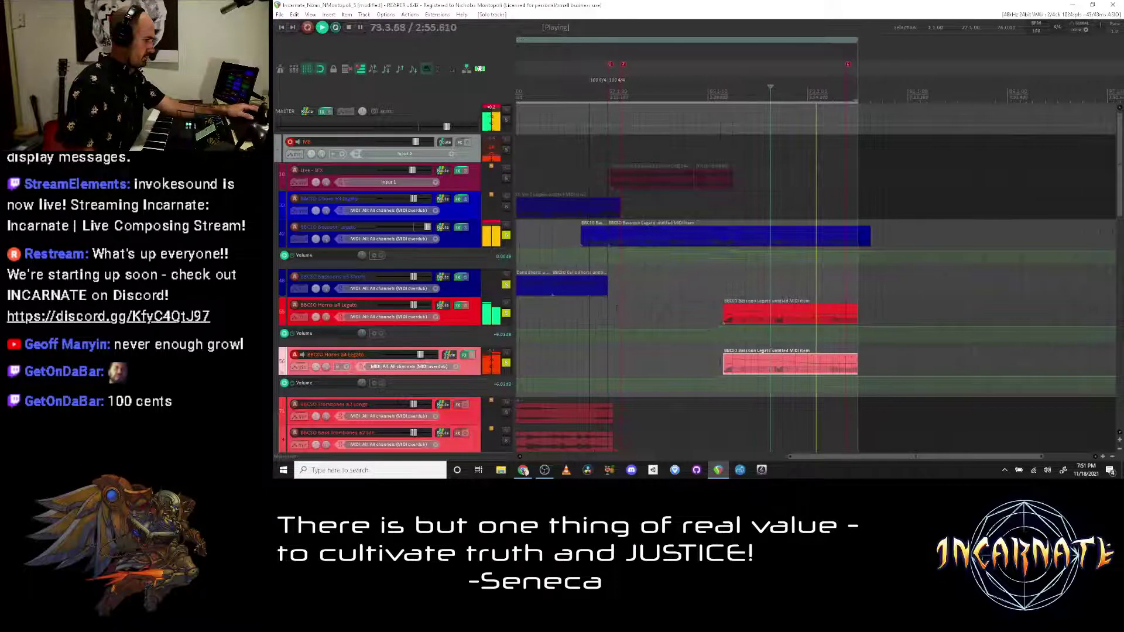
{"action": "key", "text": "space"}
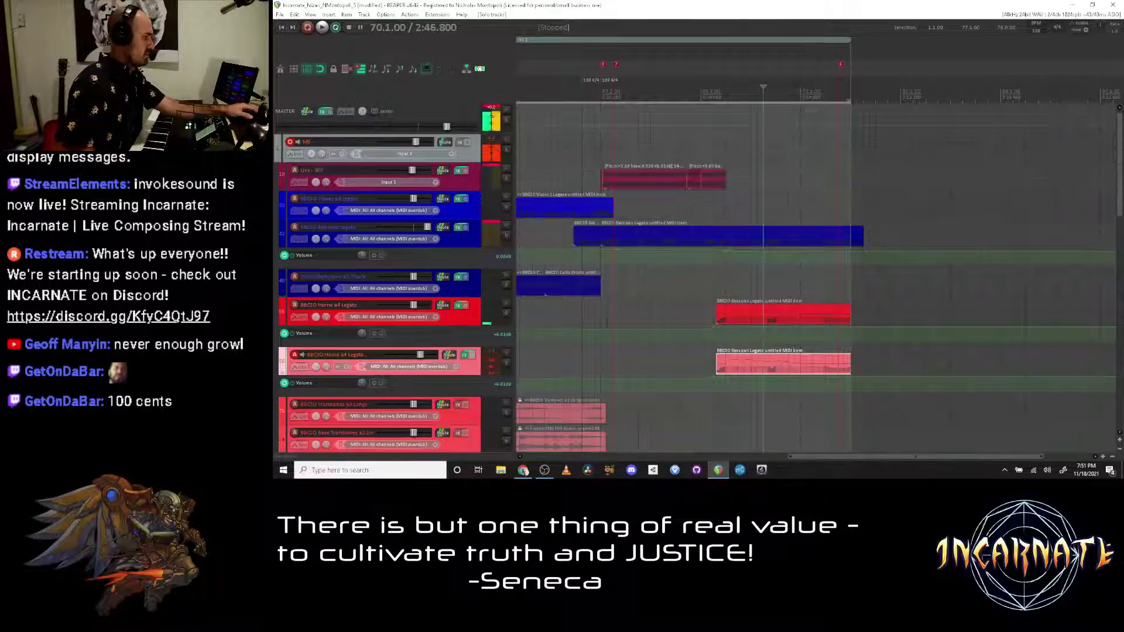
Step: Duplicate the transposed horns track once more, delete the new copy's volume envelope points and bypass and hide that envelope
{"action": "key", "text": "Page_Down"}
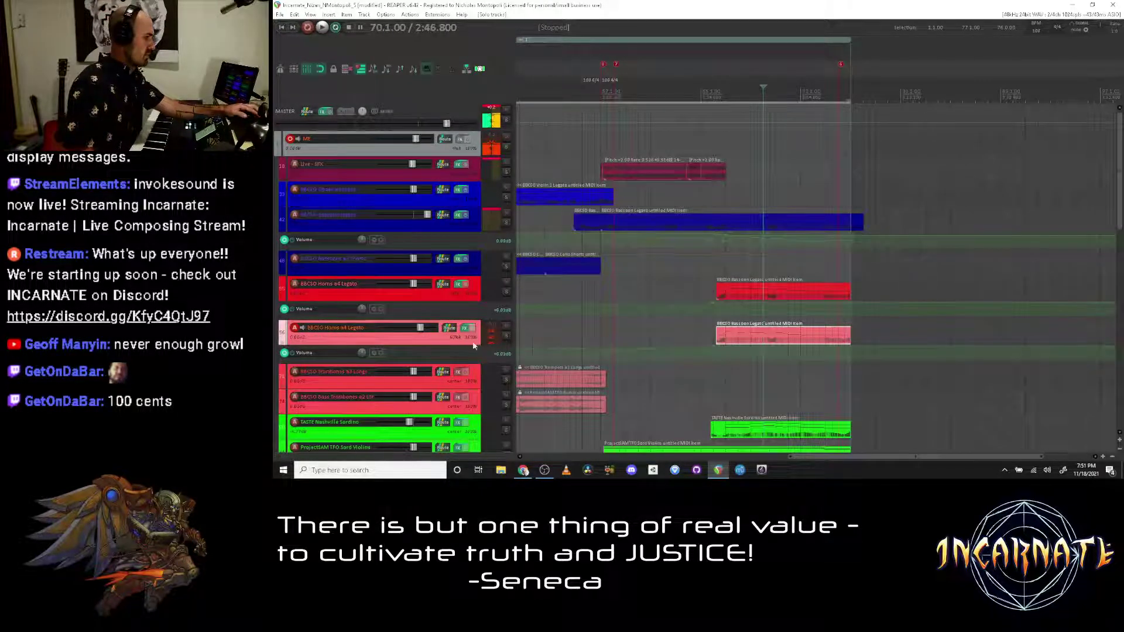
{"action": "key", "text": "ctrl+alt+d"}
{"action": "left_click", "coordinate": [448, 394]}
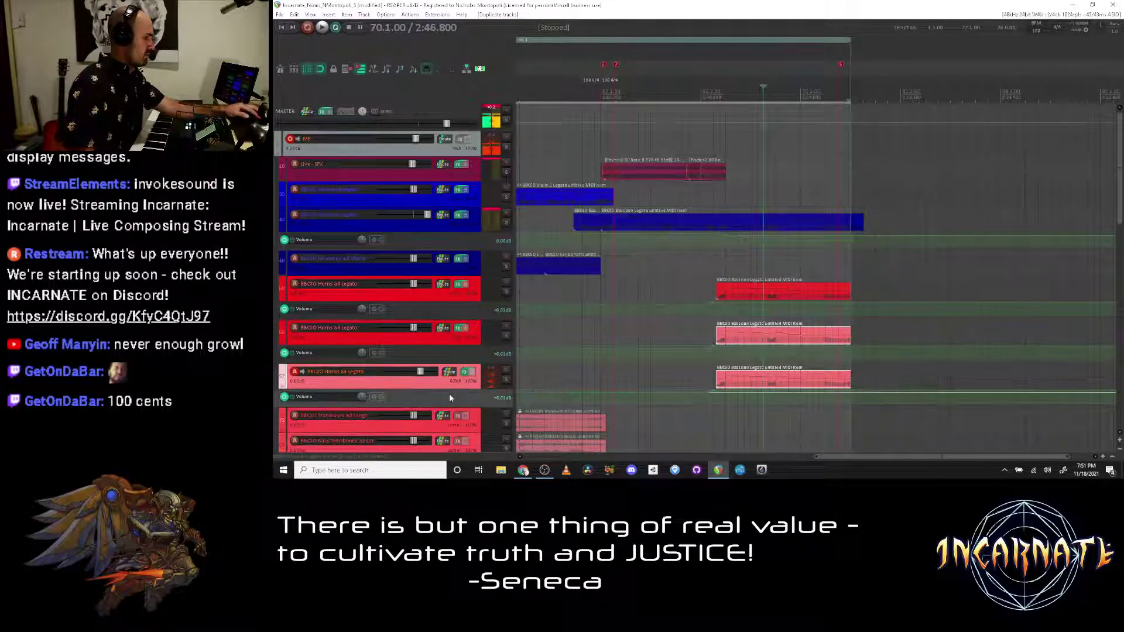
{"action": "key", "text": "Delete"}
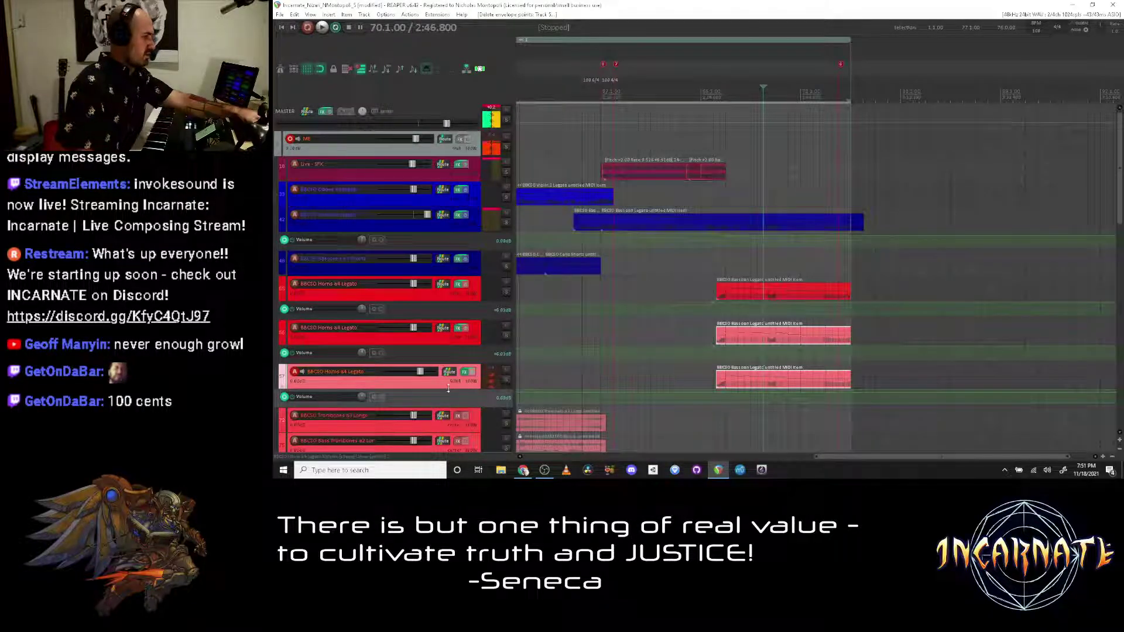
{"action": "left_click", "coordinate": [293, 398]}
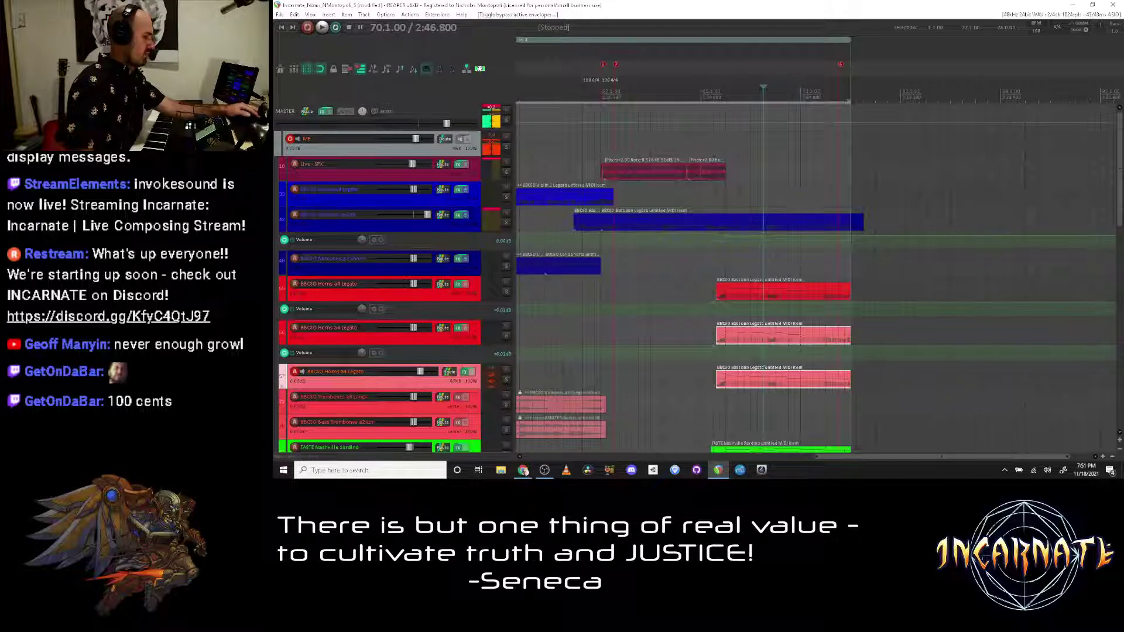
{"action": "scroll", "coordinate": [364, 402], "scroll_direction": "up", "scroll_amount": 2}
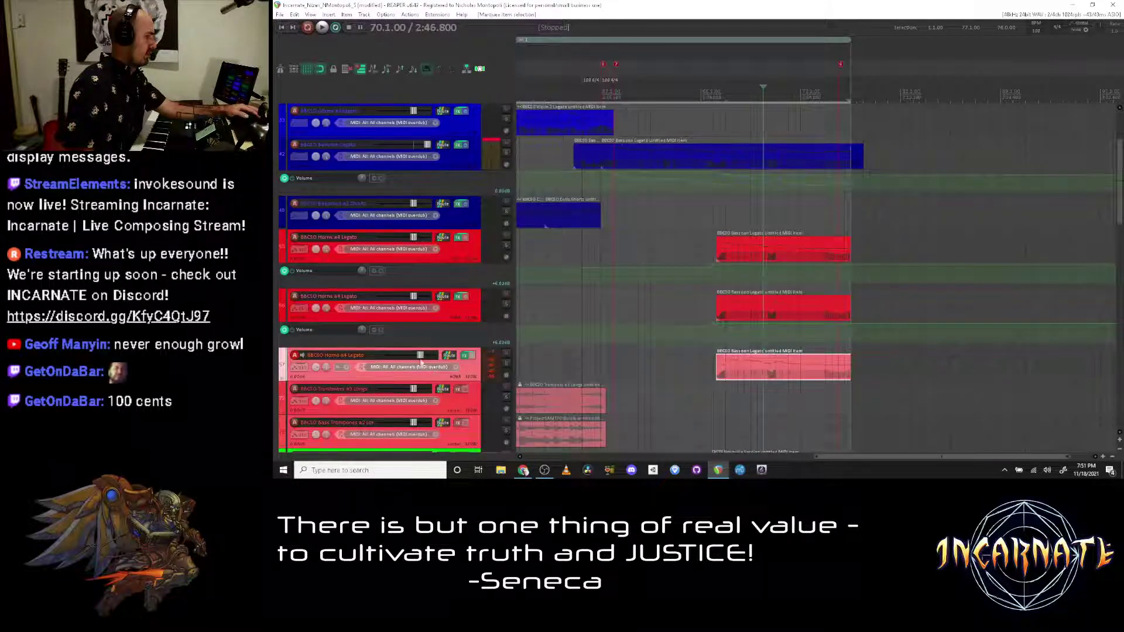
Step: Replace the BBC Symphony Orchestra instrument on the new horns copy with Kontakt
{"action": "left_click", "coordinate": [464, 355]}
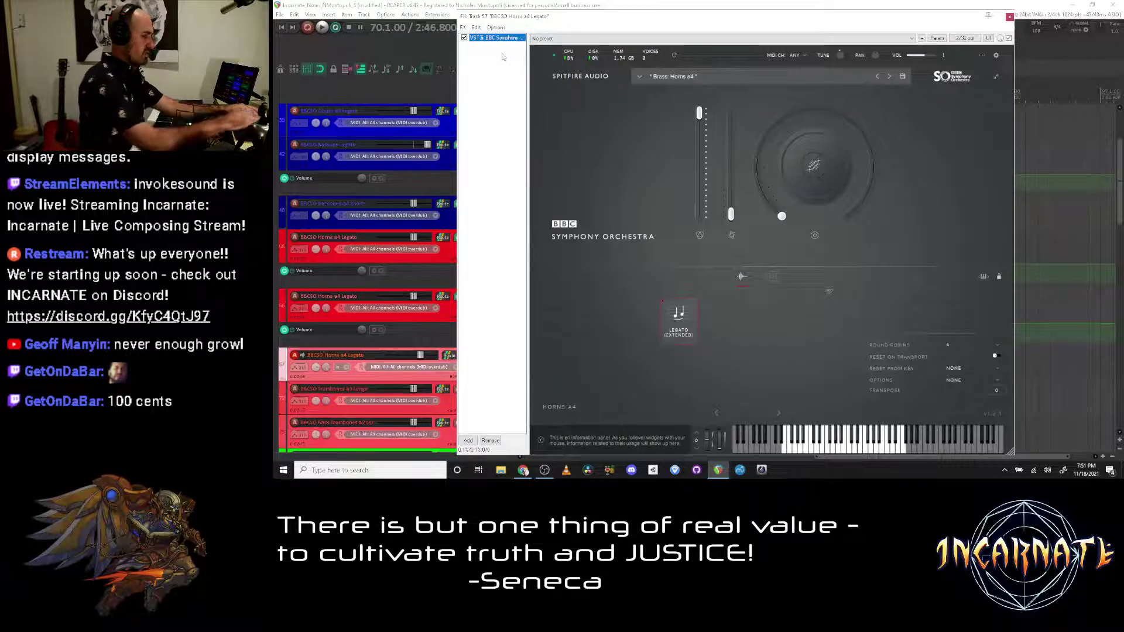
{"action": "double_click", "coordinate": [485, 71]}
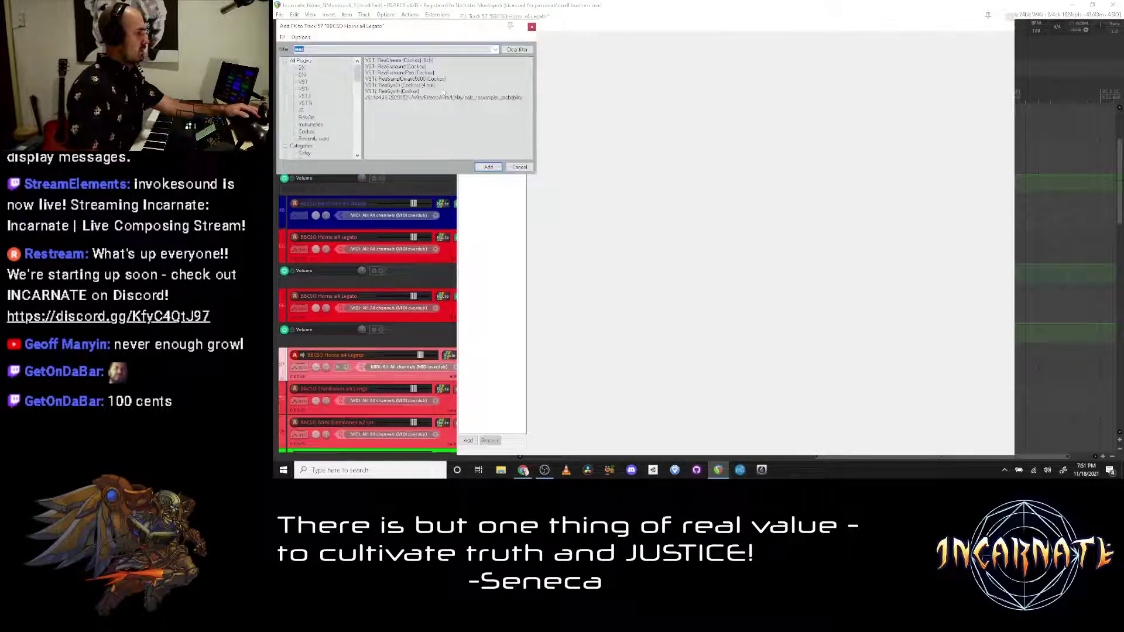
{"action": "type", "text": "kon"}
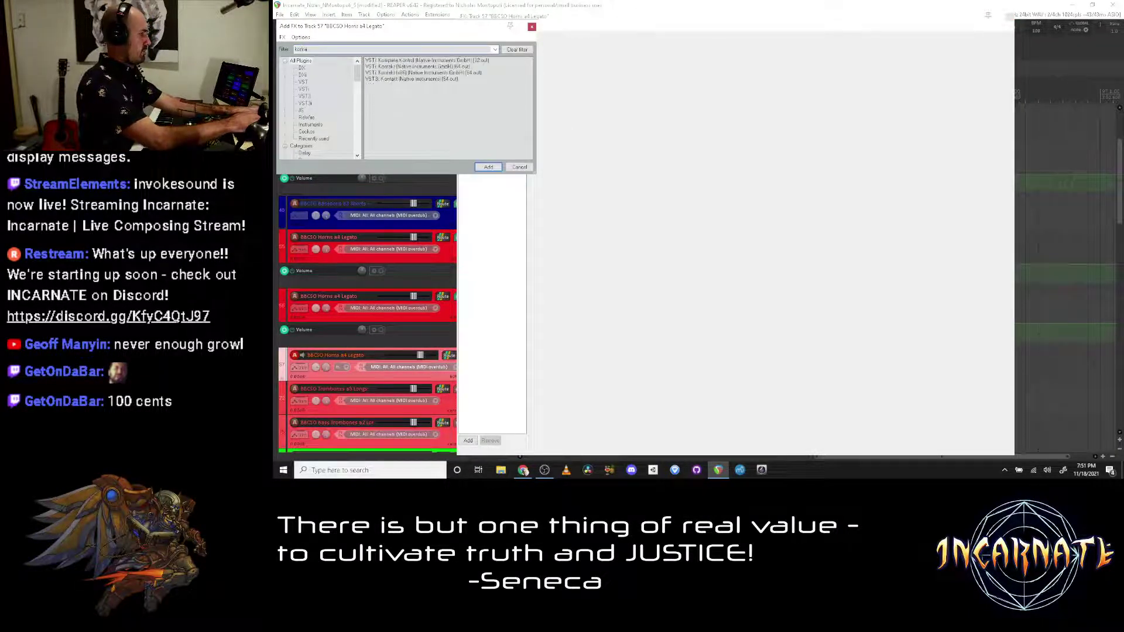
{"action": "type", "text": "ta"}
{"action": "key", "text": "Return"}
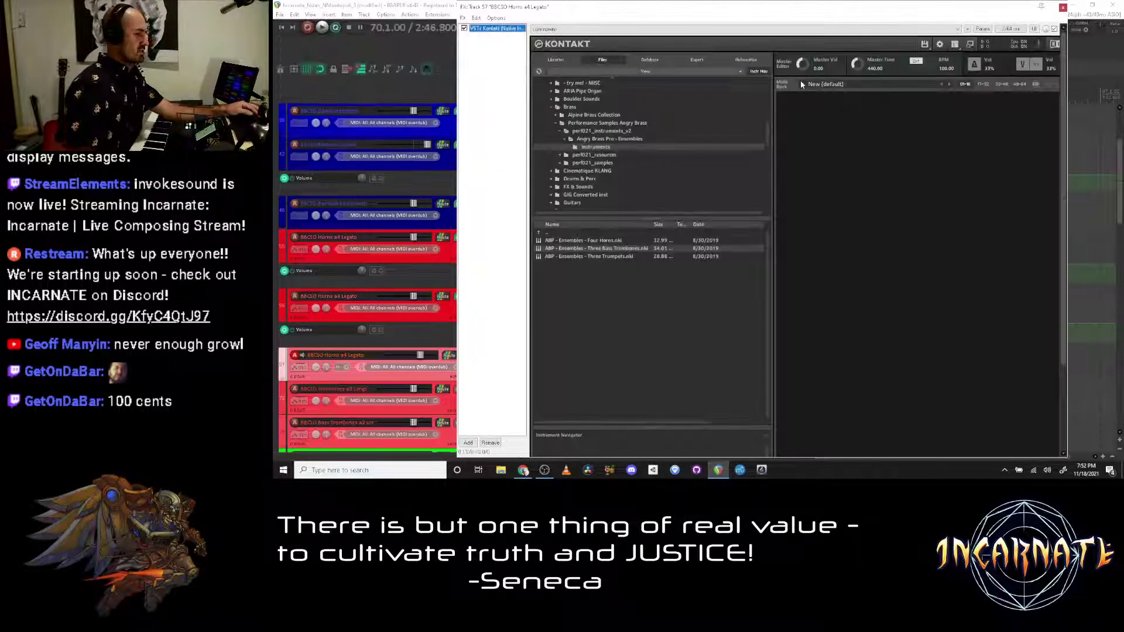
Step: Load ABP - Ensembles - Four Horns in Kontakt, browse for its missing samples under Performance Samples Angry Brass, and close the FX window
{"action": "double_click", "coordinate": [614, 240]}
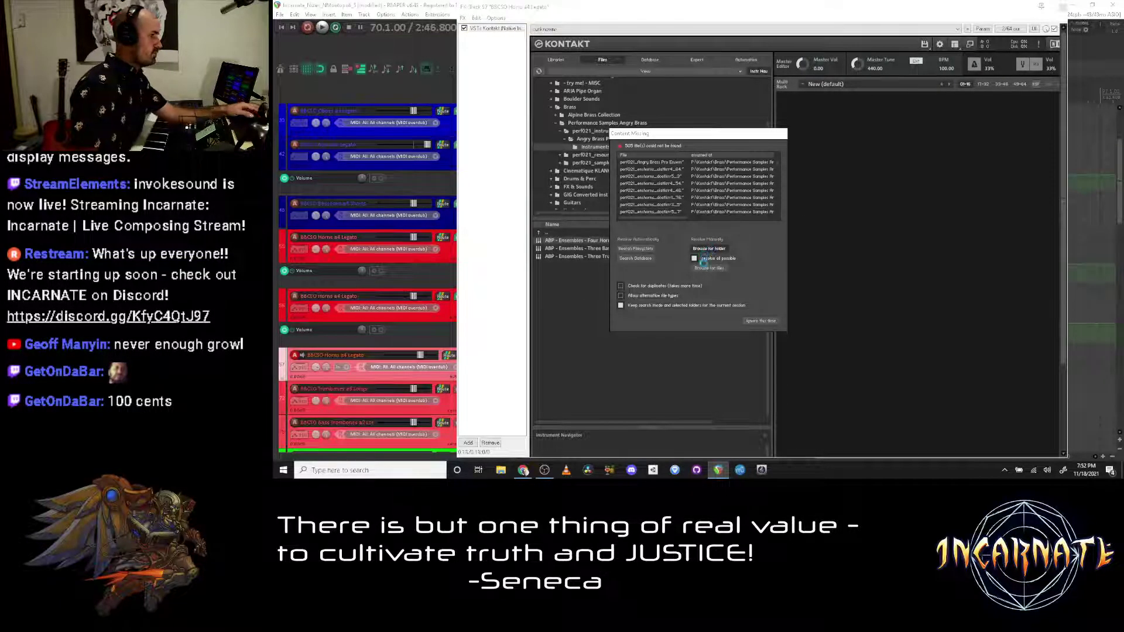
{"action": "left_click", "coordinate": [709, 248]}
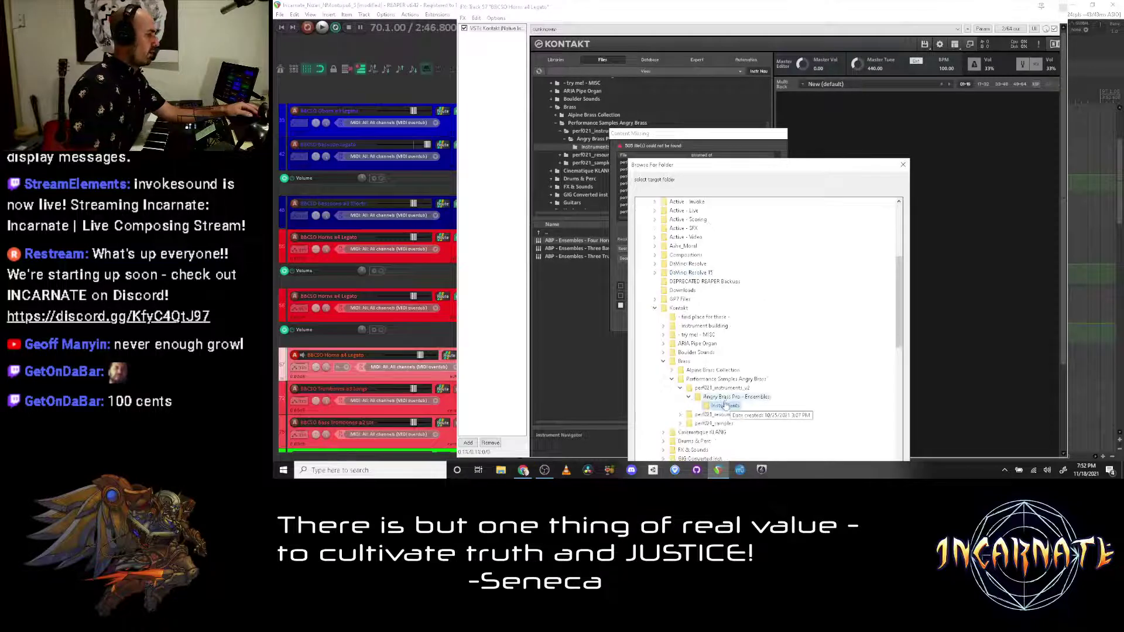
{"action": "key", "text": "Return"}
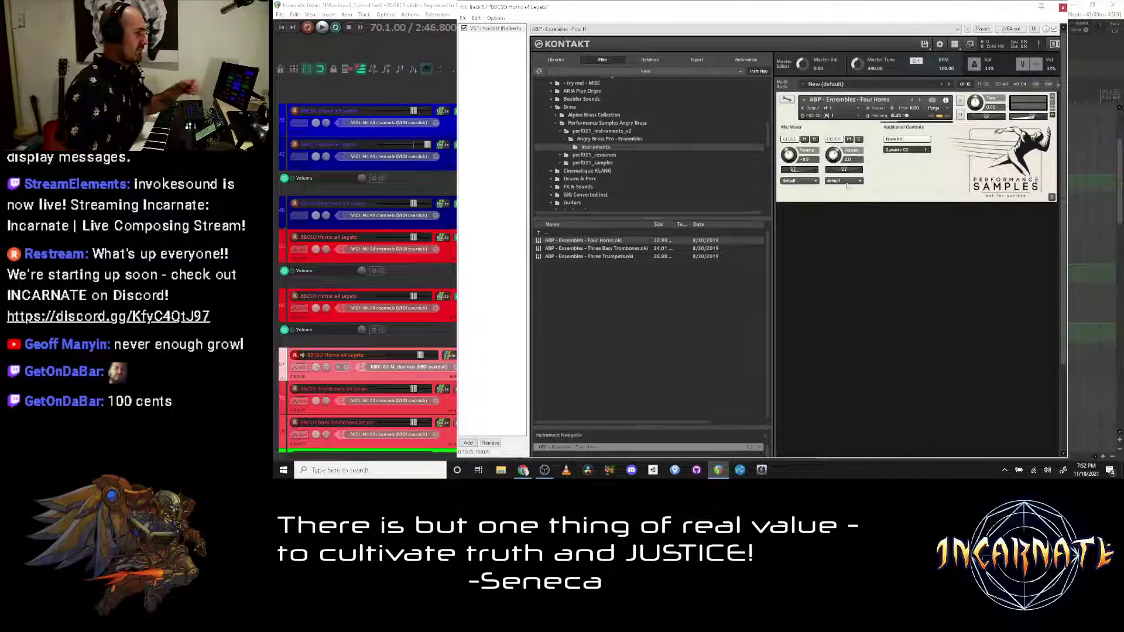
{"action": "key", "text": "Escape"}
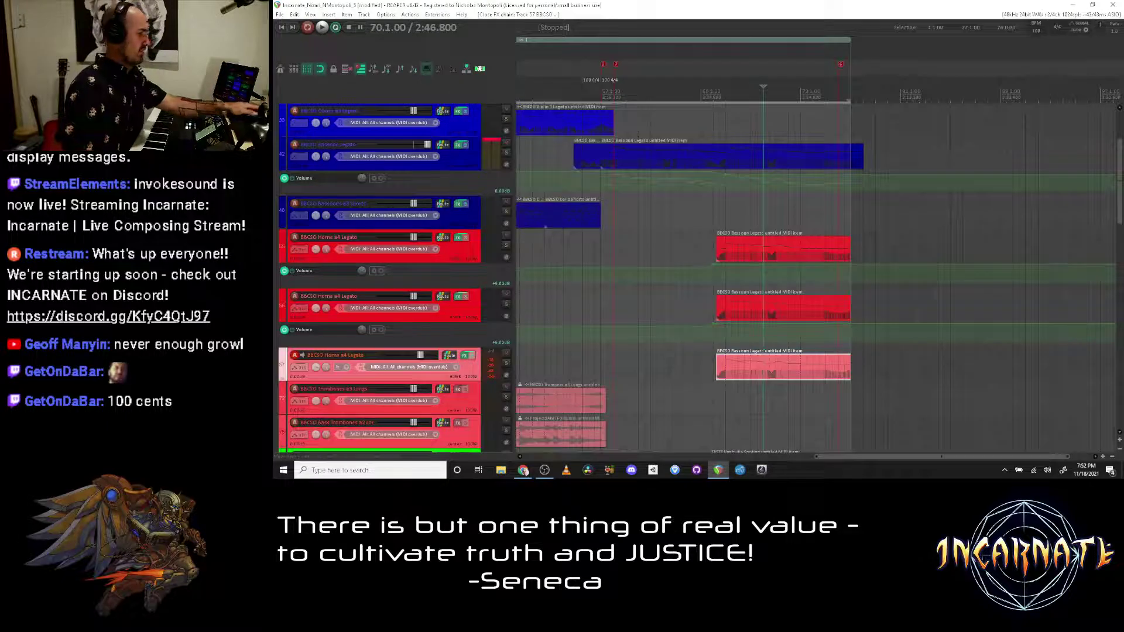
Step: Centre the new horns track's pan and audition it soloed from bar 67, clearing the solo after playback
{"action": "double_click", "coordinate": [320, 375]}
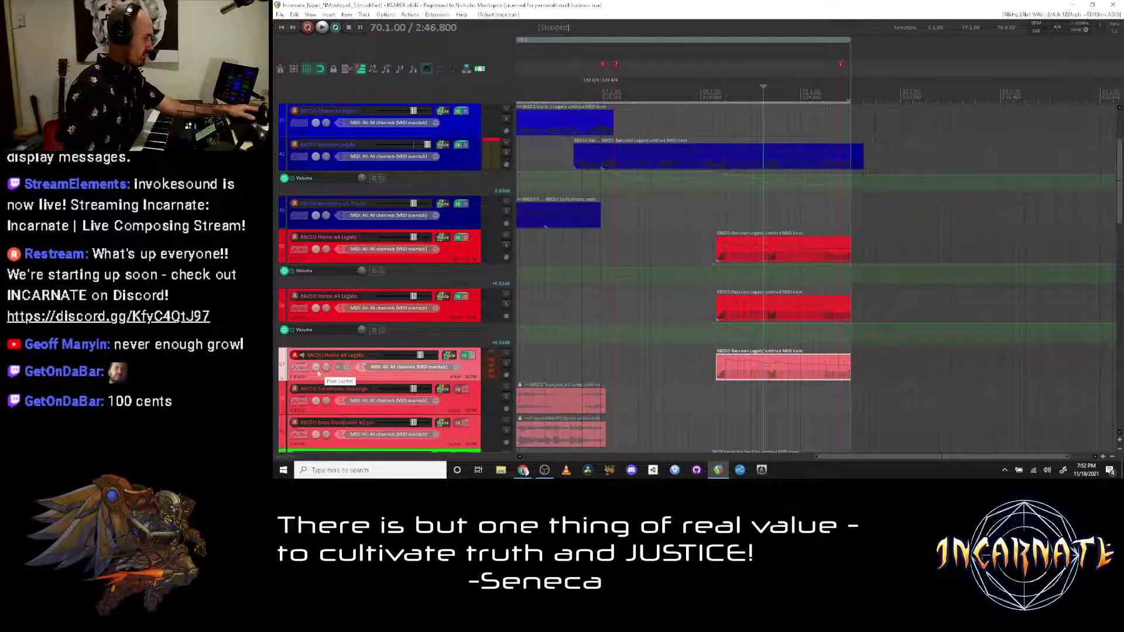
{"action": "left_click", "coordinate": [726, 214]}
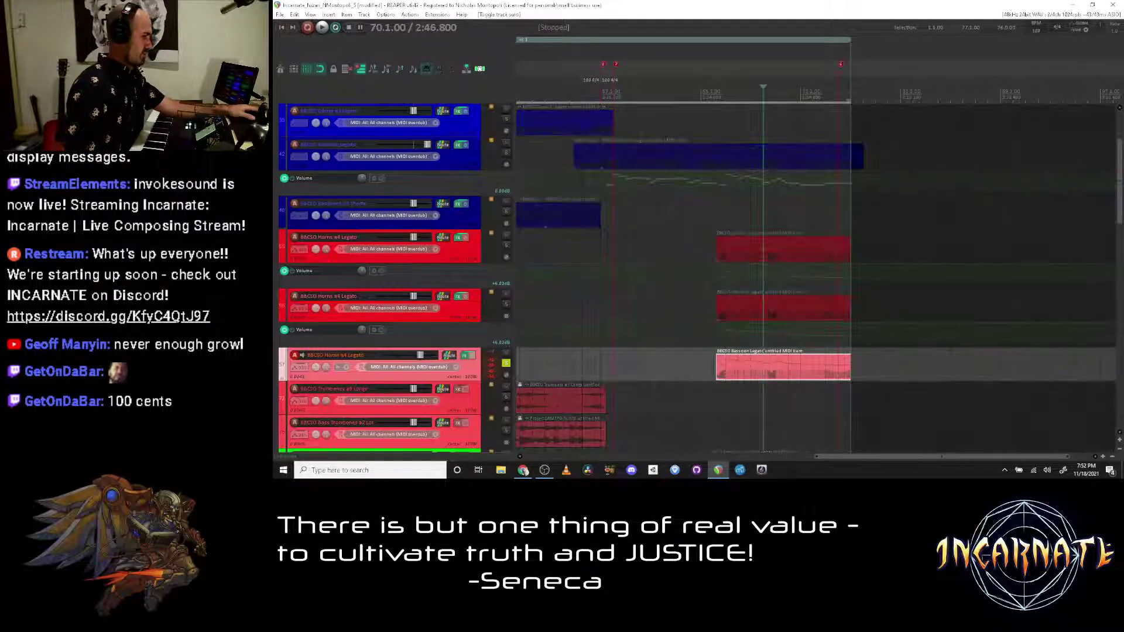
{"action": "key", "text": "space"}
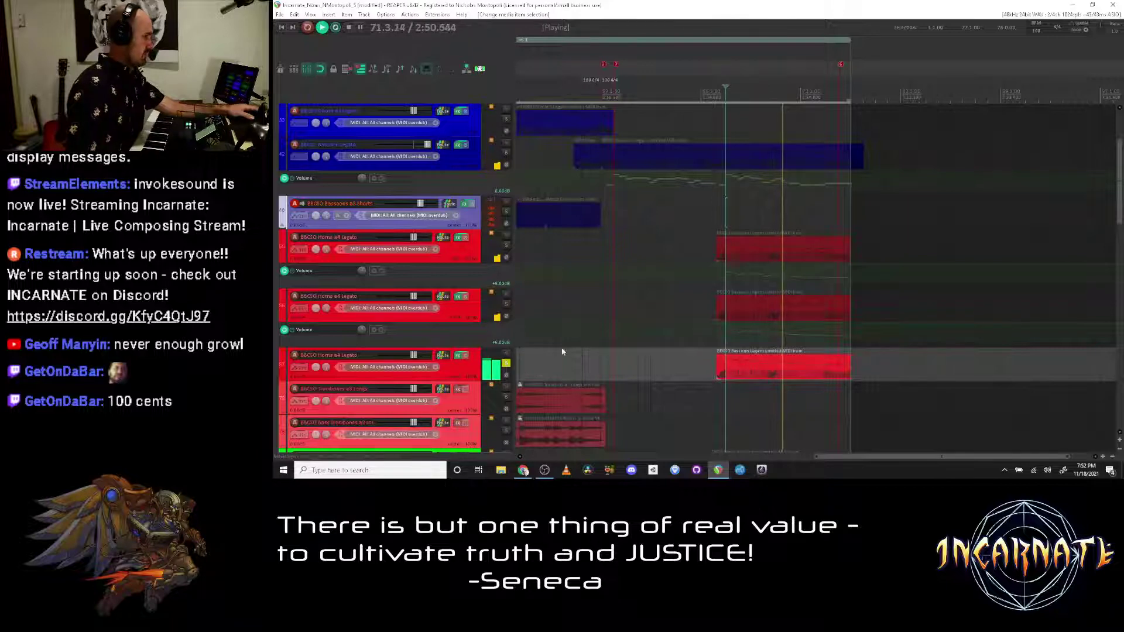
{"action": "key", "text": "space"}
{"action": "left_click", "coordinate": [506, 376]}
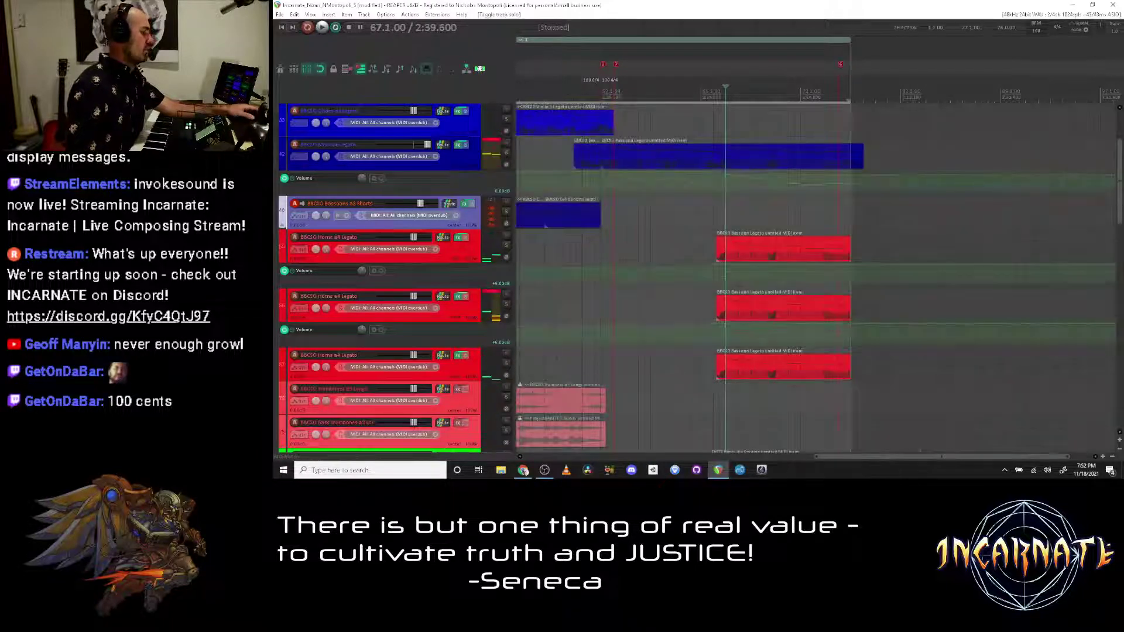
Step: Rename the new Kontakt horns track as Angry Brass Horns
{"action": "double_click", "coordinate": [353, 355]}
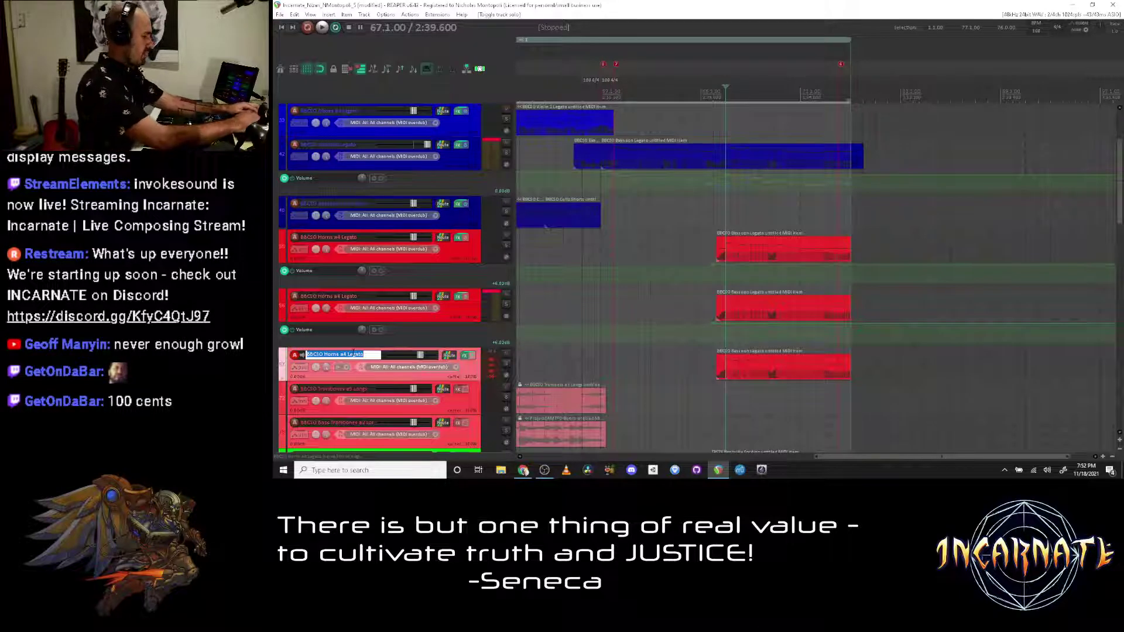
{"action": "type", "text": "Bngry Brass Horns"}
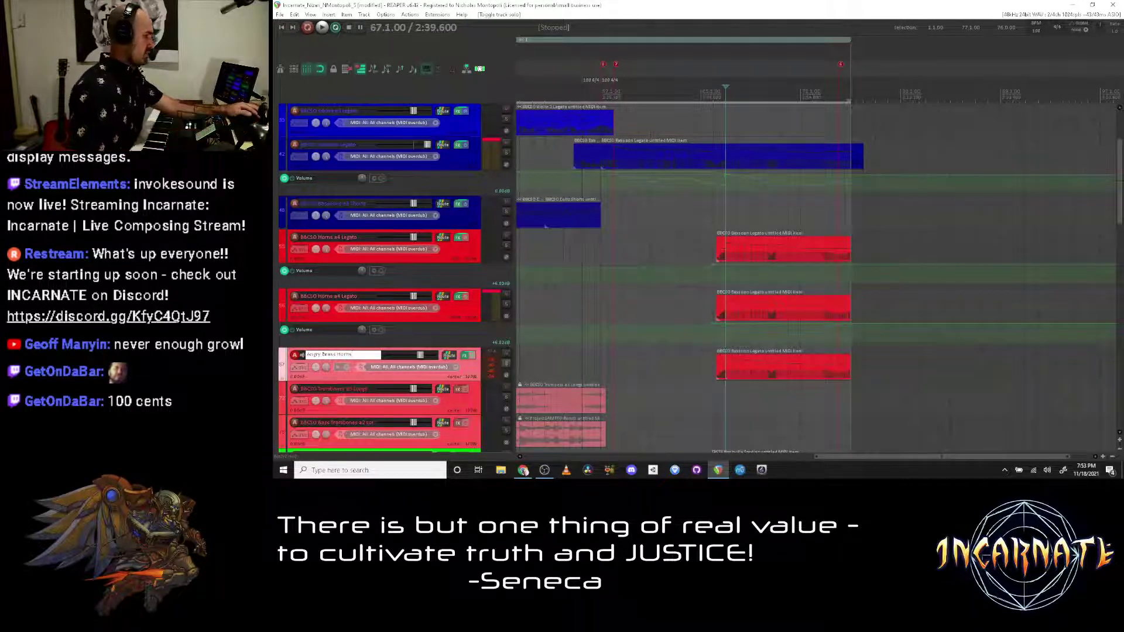
{"action": "left_click", "coordinate": [719, 202]}
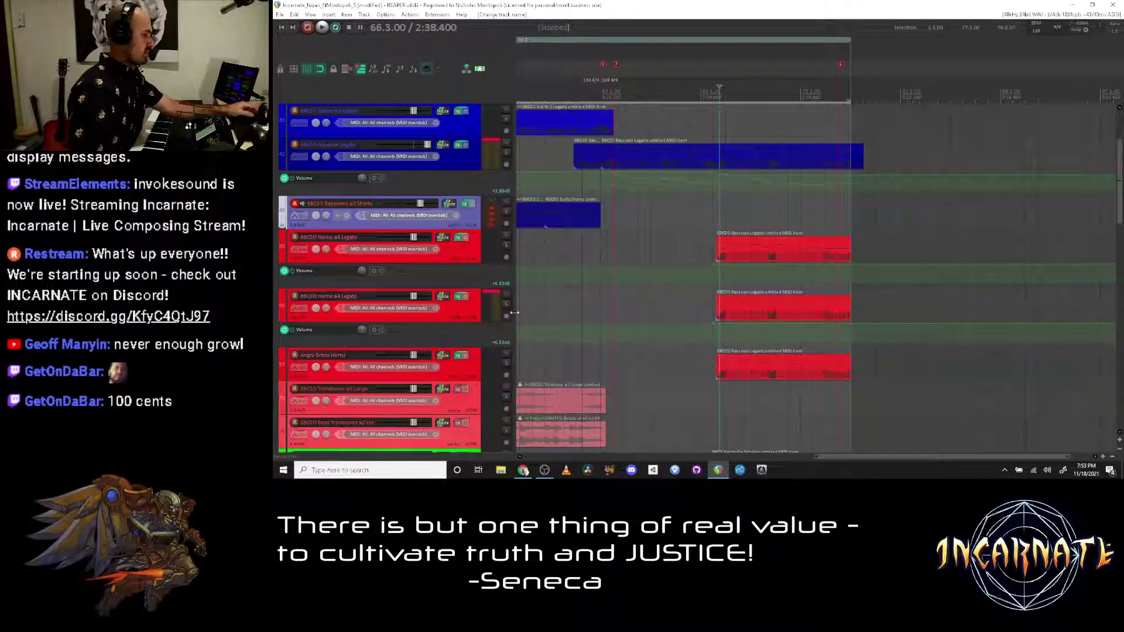
Step: Adjust the Angry Brass Horns volume while auditioning it from bar 66.3, soloed with the bassoon shorts and both BBCSO horns tracks
{"action": "left_click_drag", "start_coordinate": [417, 360], "coordinate": [378, 362]}
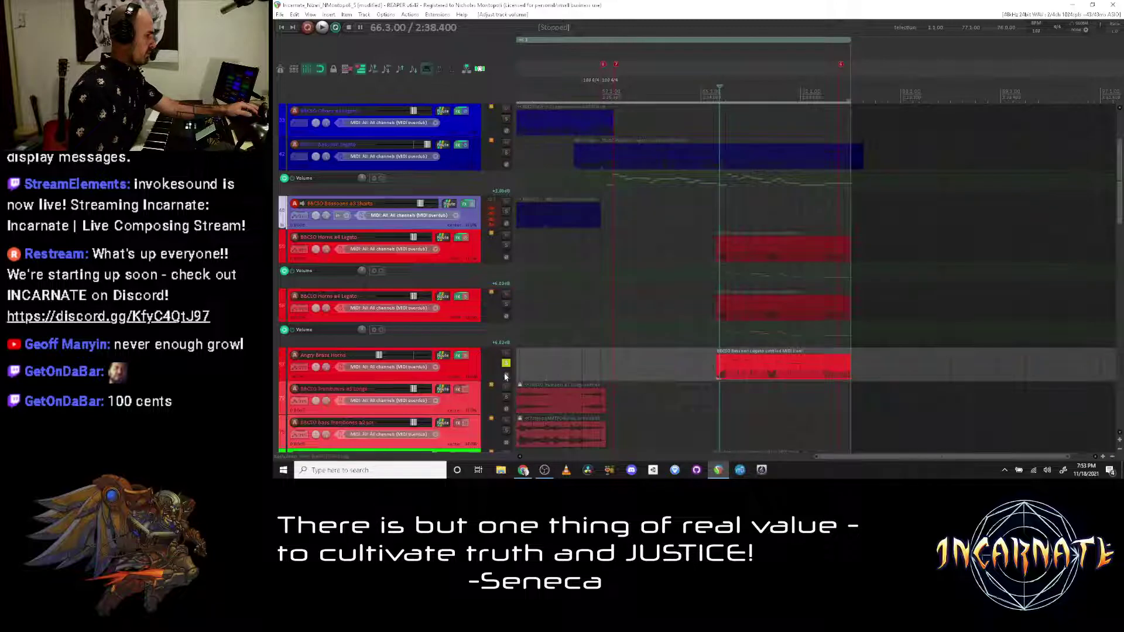
{"action": "left_click", "coordinate": [506, 365]}
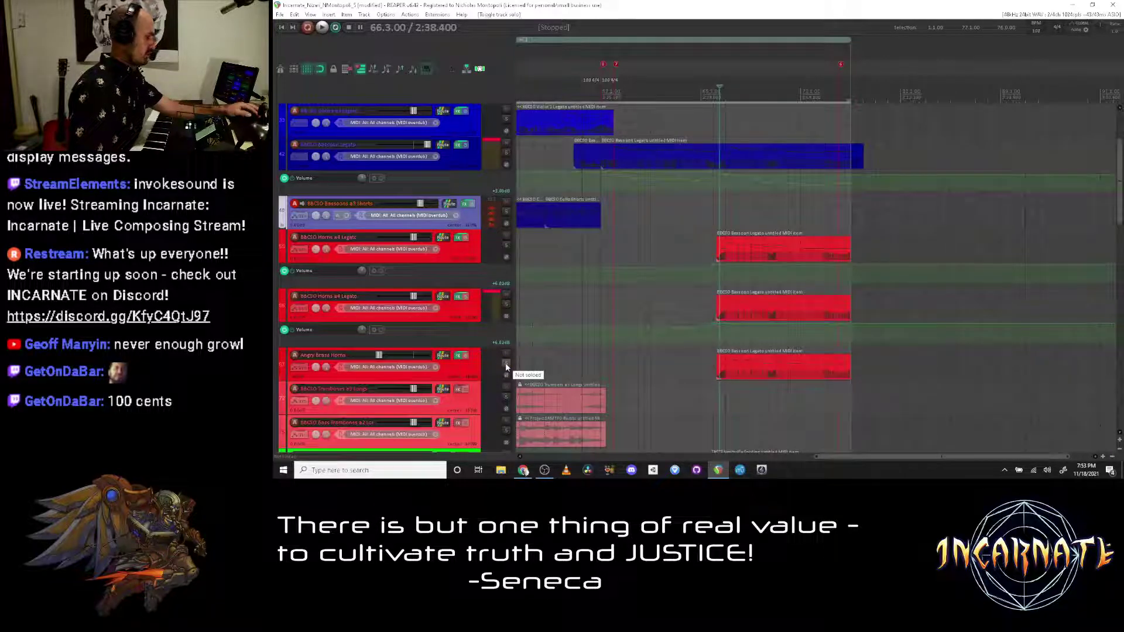
{"action": "left_click", "coordinate": [506, 364]}
{"action": "key", "text": "space"}
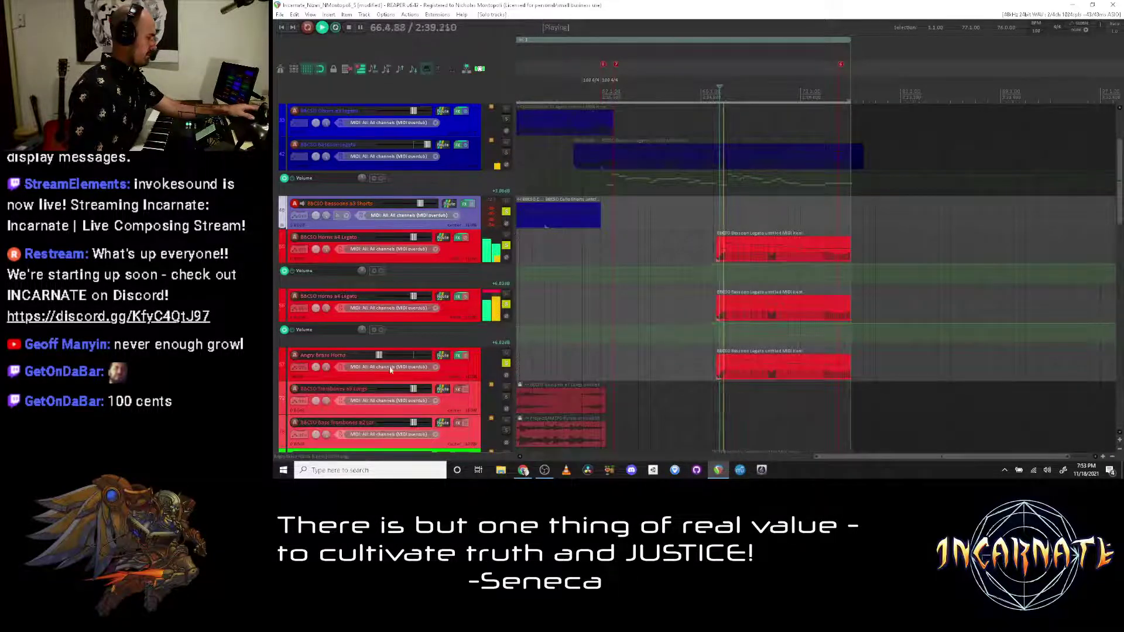
{"action": "left_click_drag", "start_coordinate": [379, 355], "coordinate": [408, 356]}
{"action": "key", "text": "space"}
Step: Transpose the Angry Brass Horns ending MIDI item, set the track's volume to about +1.7 dB during playback from bar 67, and clear the solos
{"action": "left_click", "coordinate": [726, 366]}
{"action": "left_click", "coordinate": [413, 70]}
{"action": "key", "text": "space"}
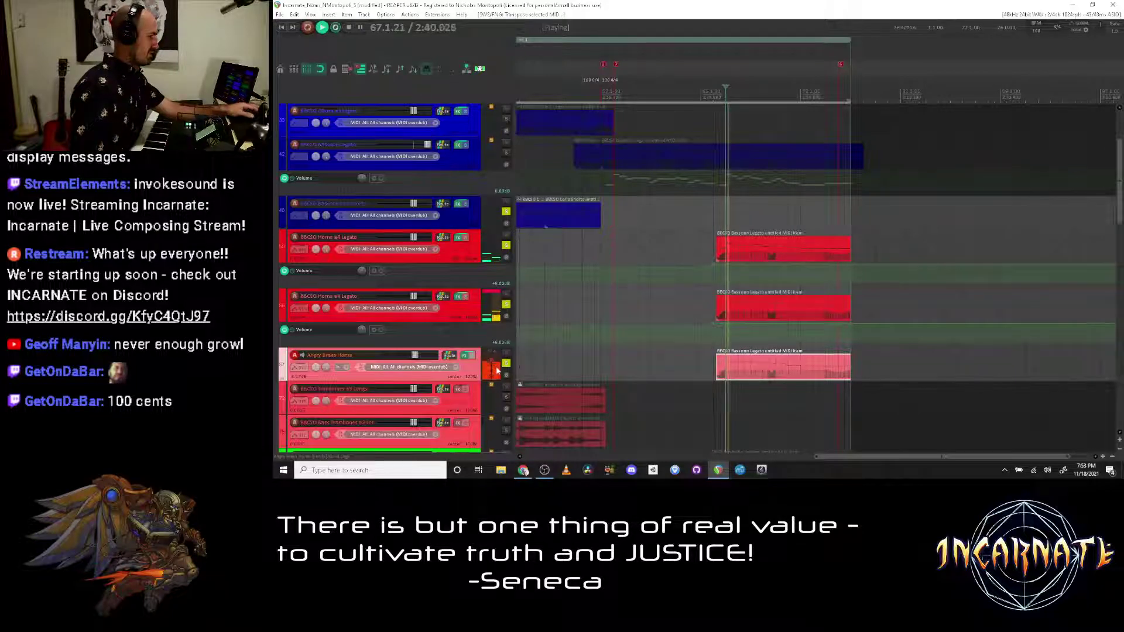
{"action": "mouse_move", "coordinate": [421, 358]}
{"action": "left_click_drag", "start_coordinate": [422, 357], "coordinate": [426, 355]}
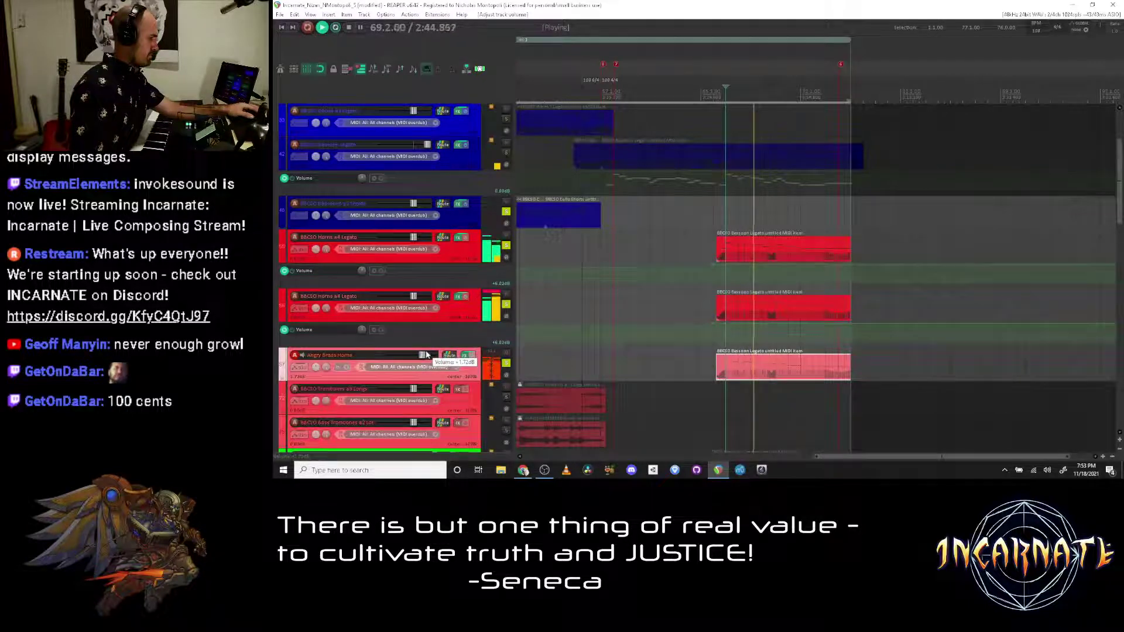
{"action": "left_click", "coordinate": [507, 364]}
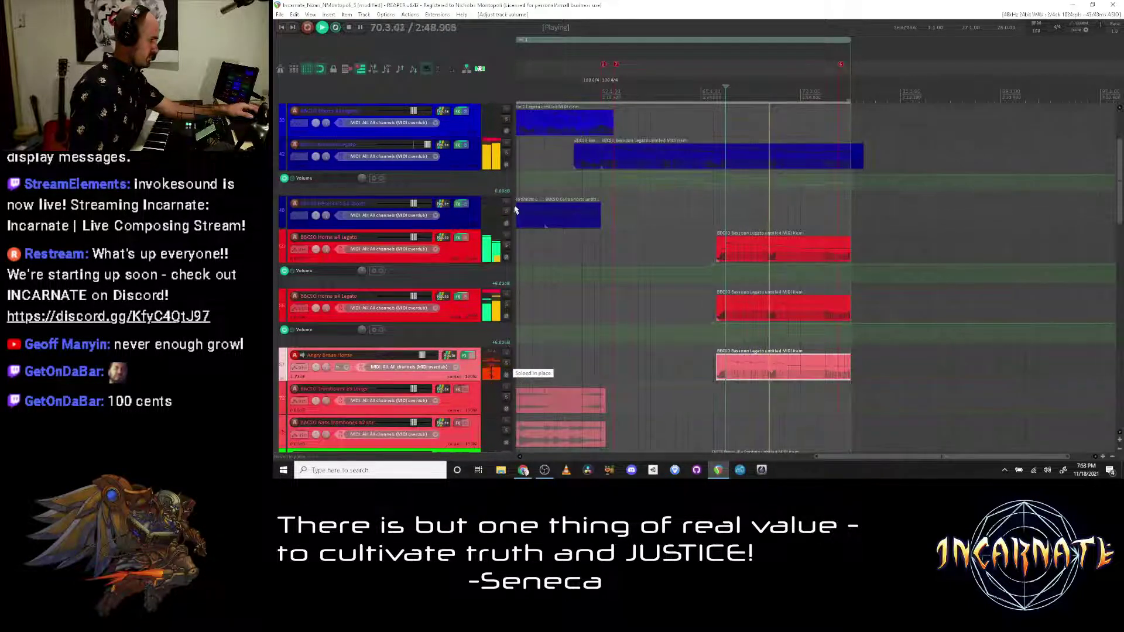
Step: Listen to the ending in the full mix, review the whole cue's arrangement, and stop with the edit cursor at bar 66
{"action": "scroll", "coordinate": [736, 317], "scroll_direction": "down", "scroll_amount": 2}
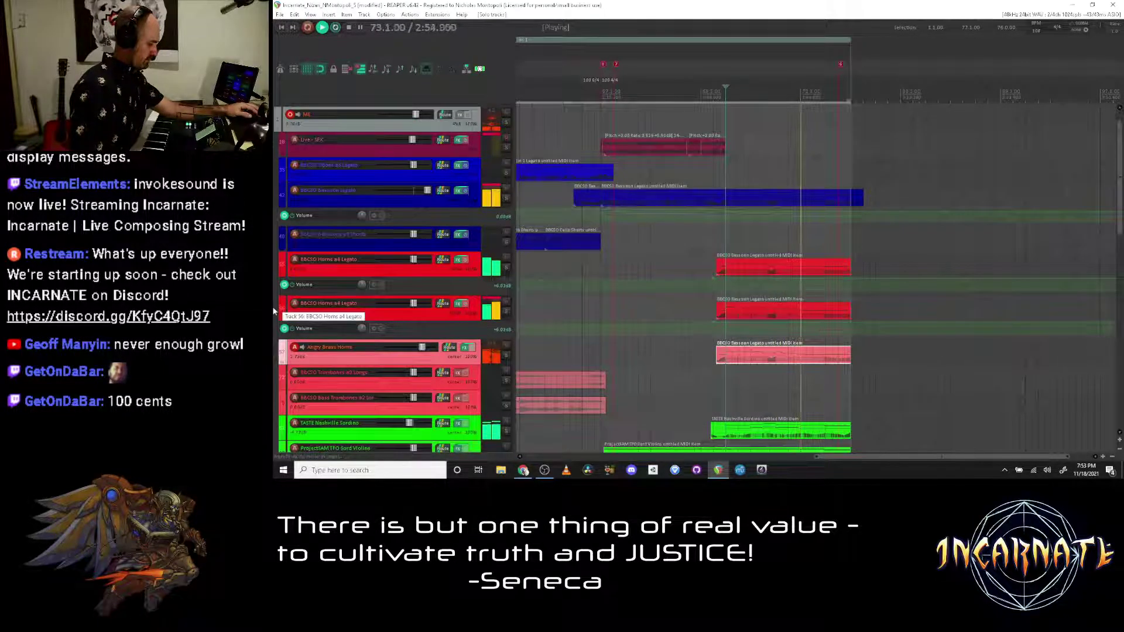
{"action": "scroll", "coordinate": [273, 306], "scroll_direction": "down", "scroll_amount": 3}
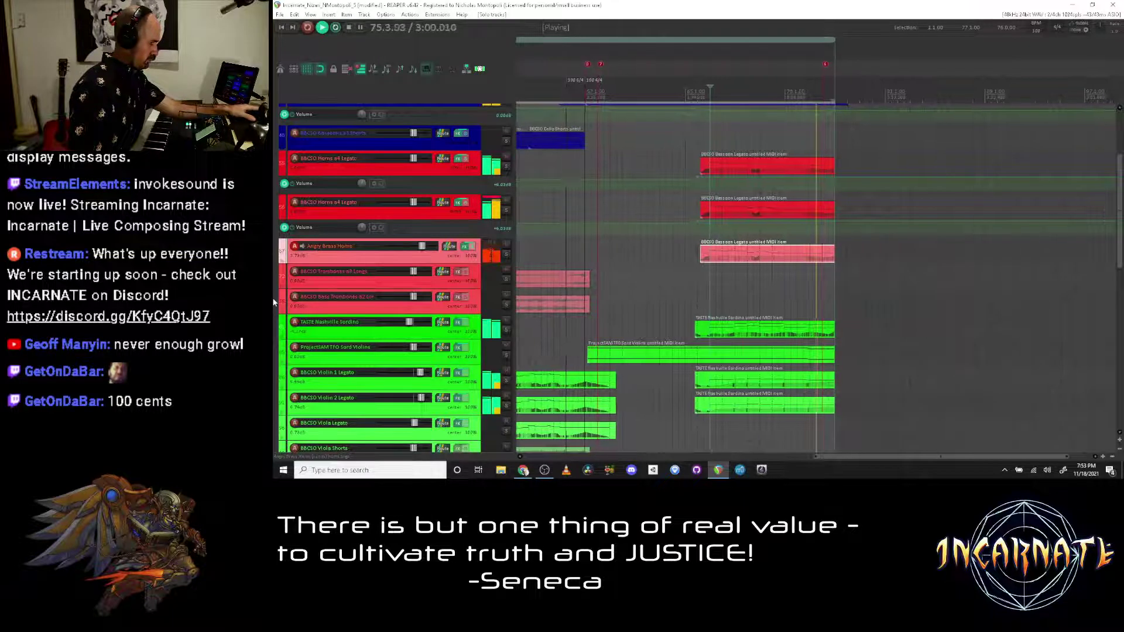
{"action": "key", "text": "Page_Down"}
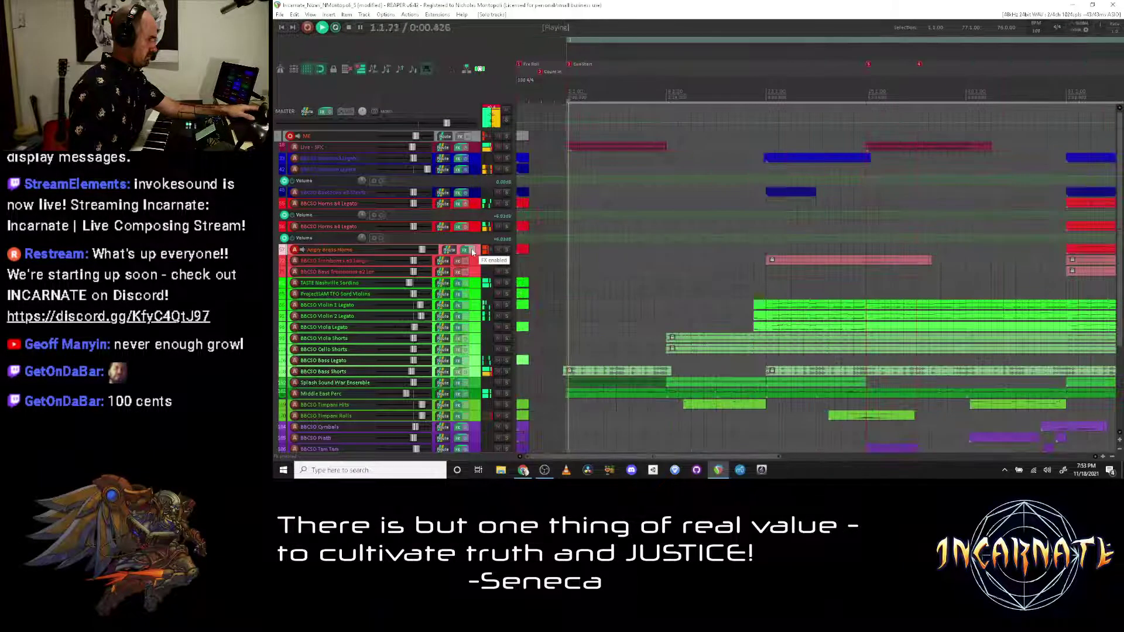
{"action": "key", "text": "space"}
{"action": "key", "text": "minus"}
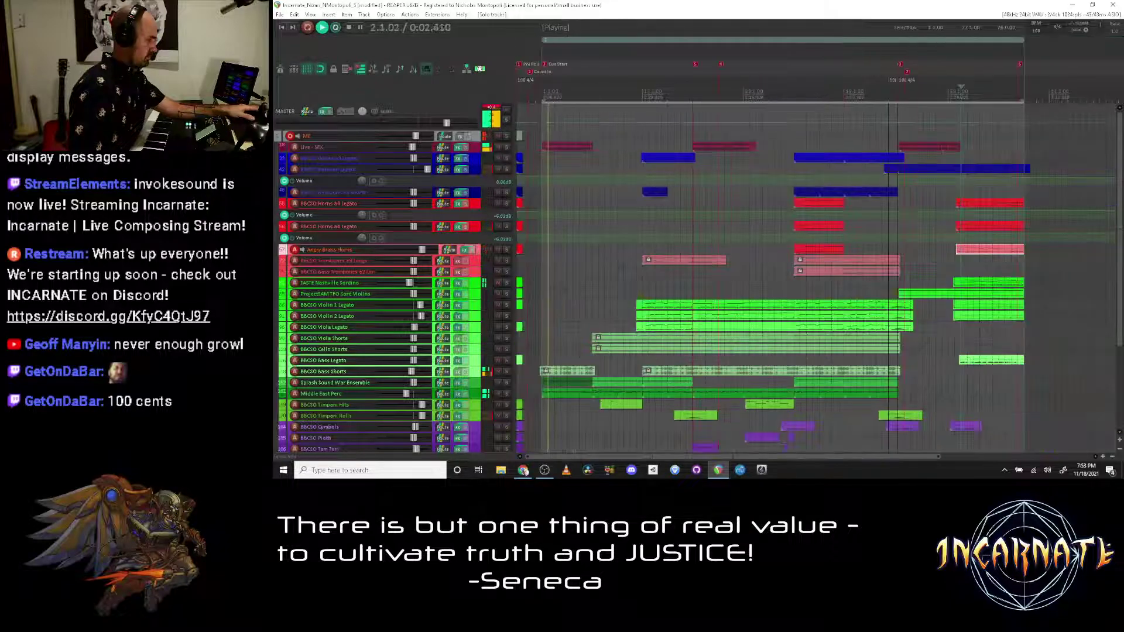
{"action": "key", "text": "8"}
{"action": "left_click", "coordinate": [954, 94]}
{"action": "scroll", "coordinate": [954, 94], "scroll_direction": "up", "scroll_amount": 3}
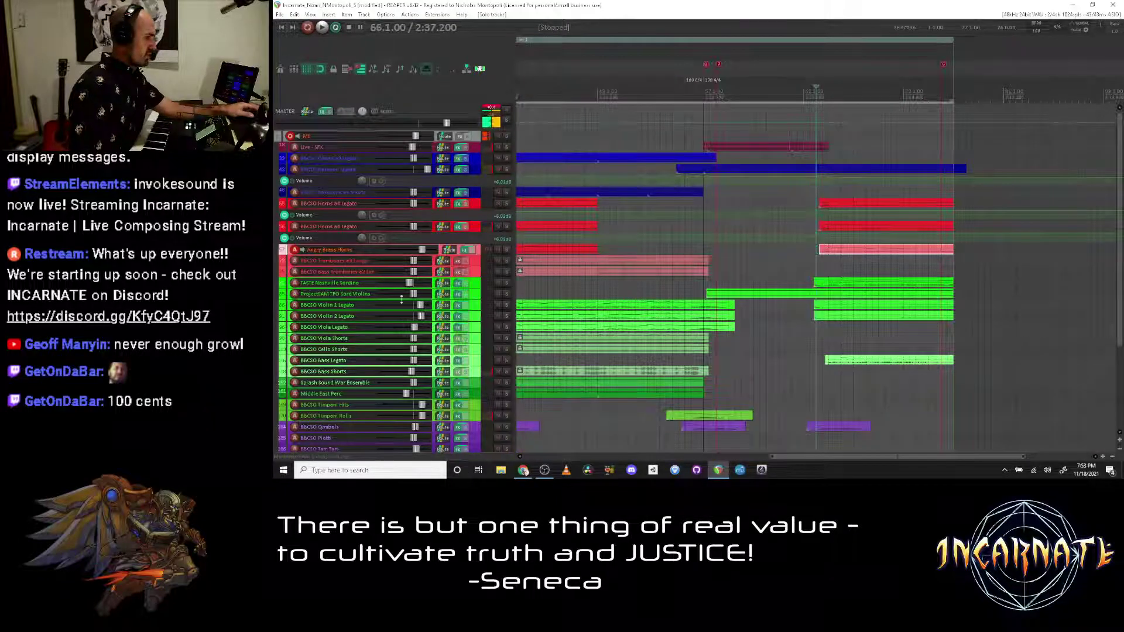
{"action": "scroll", "coordinate": [368, 292], "scroll_direction": "down", "scroll_amount": 1}
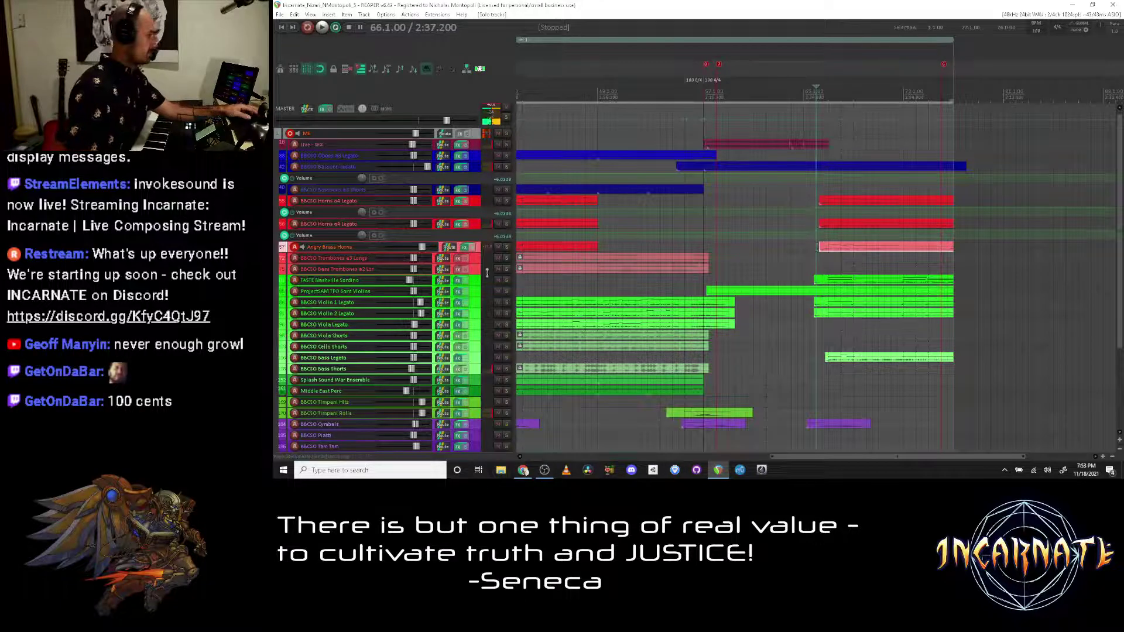
Step: Audition the cue's ending from bar 57 and stop with the edit cursor at bar 64
{"action": "left_click", "coordinate": [703, 94]}
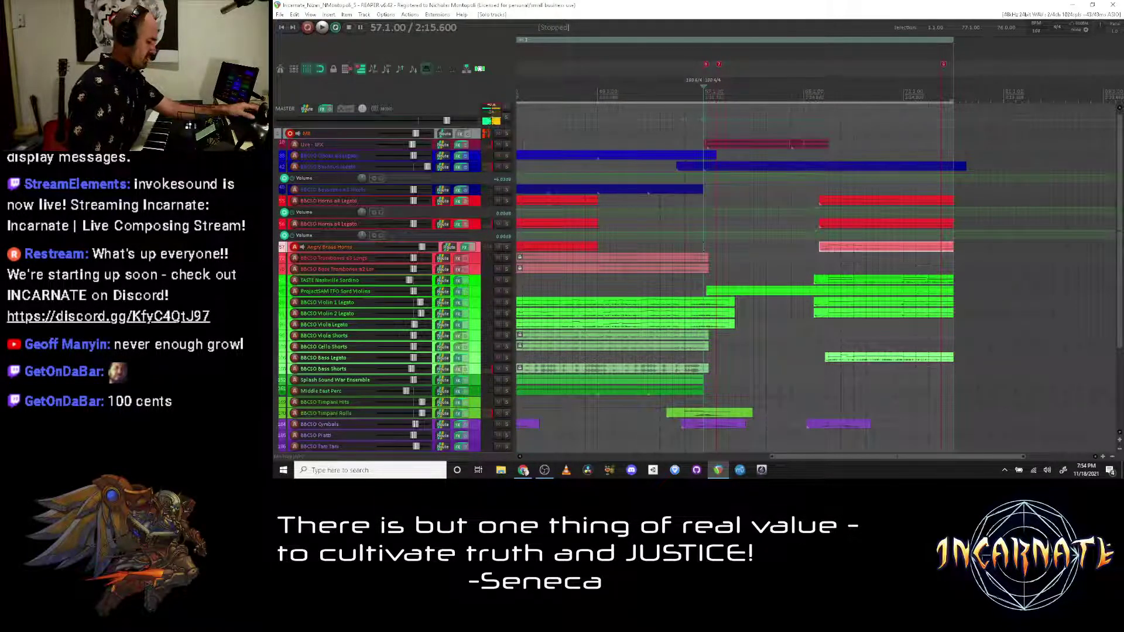
{"action": "left_click", "coordinate": [804, 97]}
{"action": "key", "text": "Page_Up"}
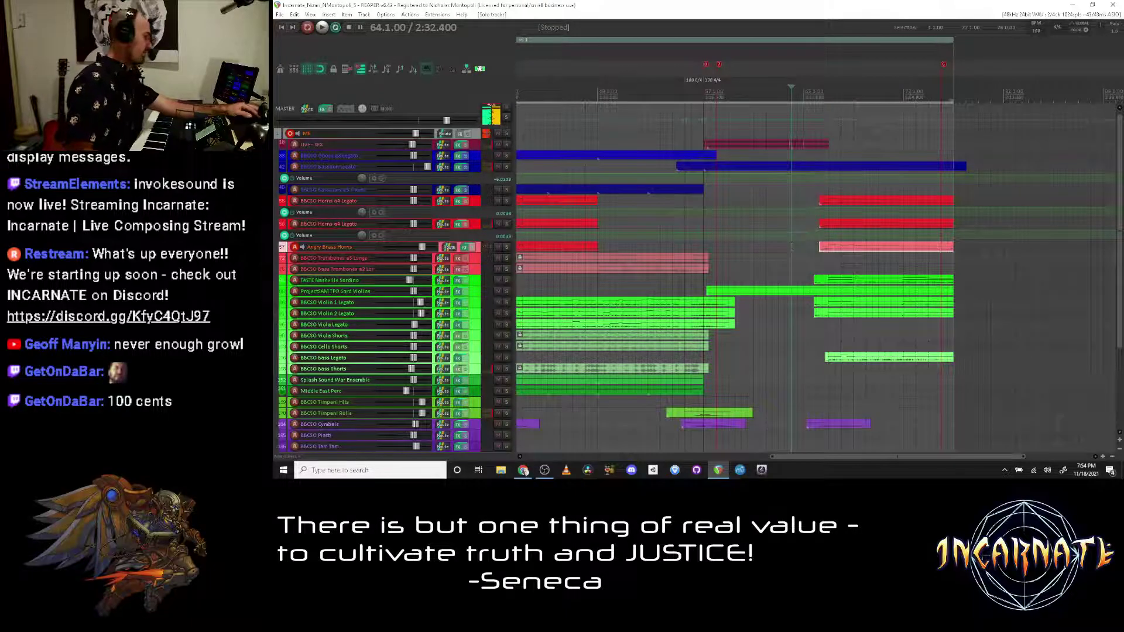
Step: Open the LABS Synth Pad 1 track's FX chain and add a Kontakt instance to it
{"action": "scroll", "coordinate": [321, 315], "scroll_direction": "down", "scroll_amount": 5}
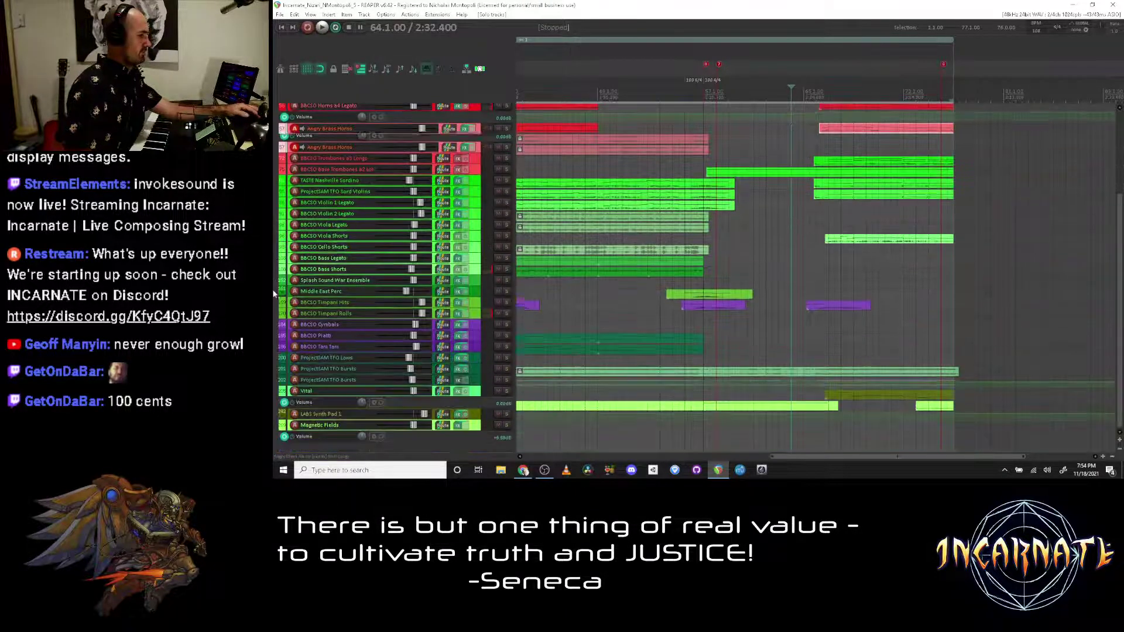
{"action": "left_click", "coordinate": [479, 397]}
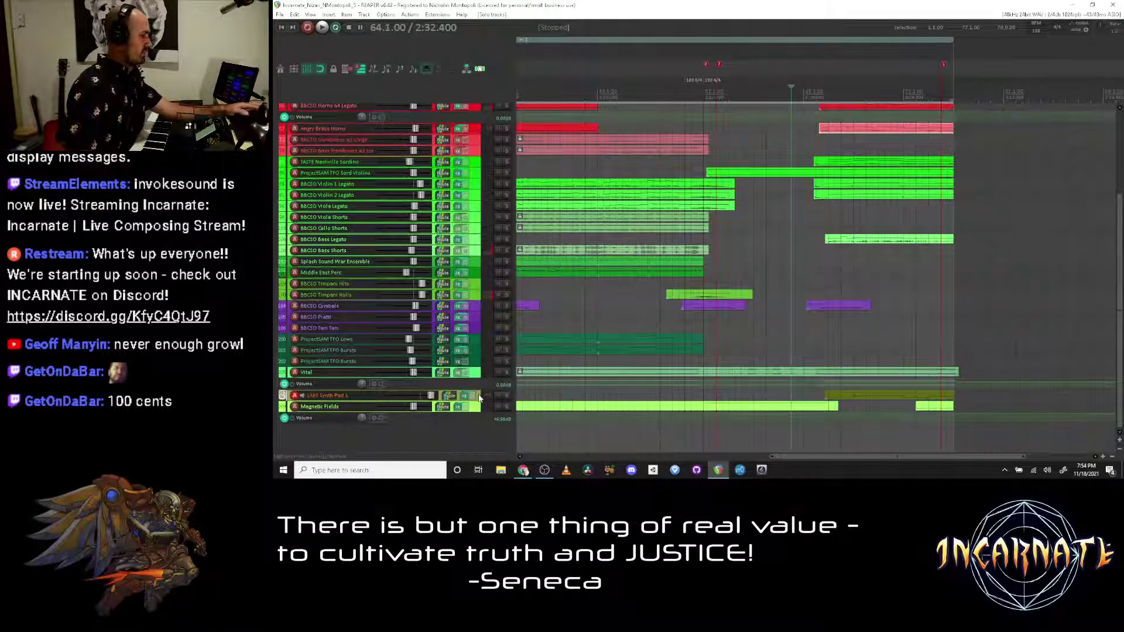
{"action": "key", "text": "f"}
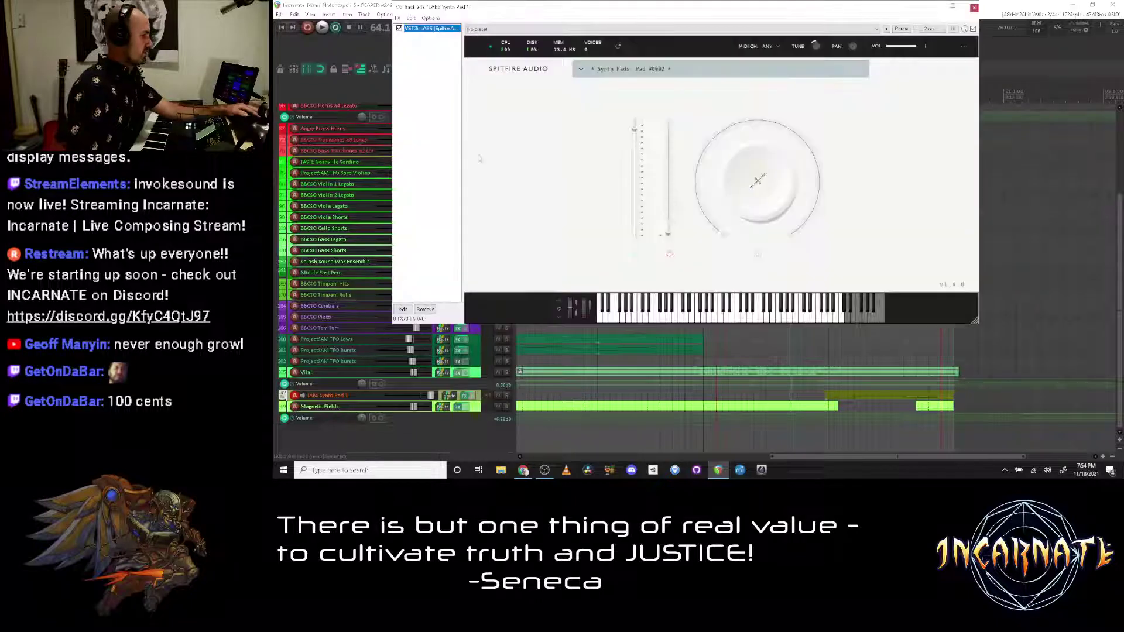
{"action": "double_click", "coordinate": [438, 82]}
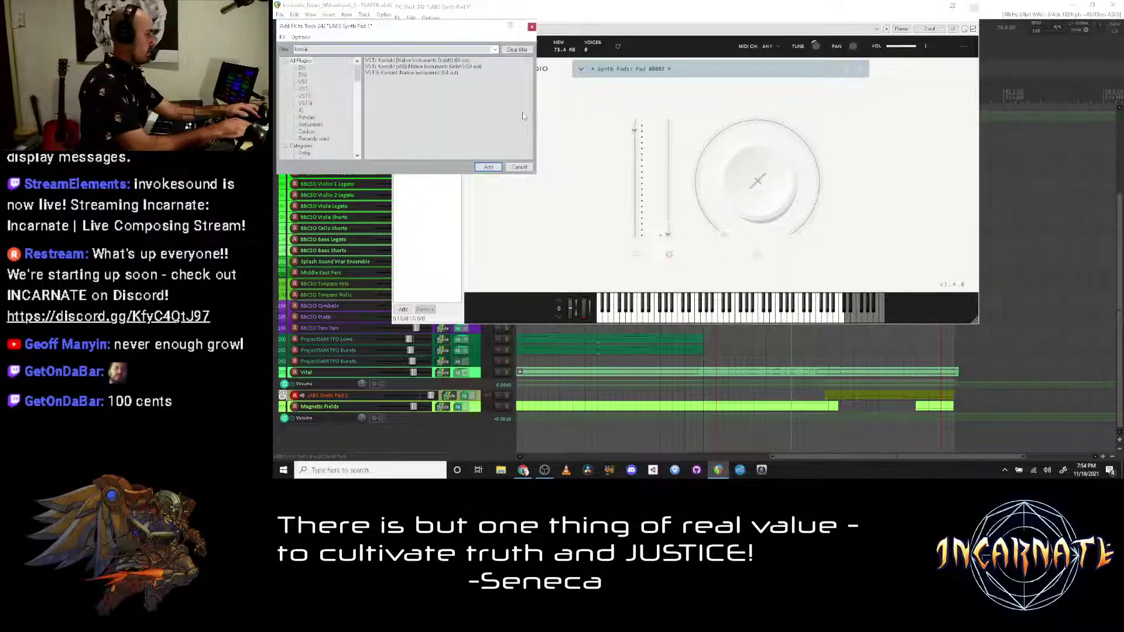
{"action": "key", "text": "Escape"}
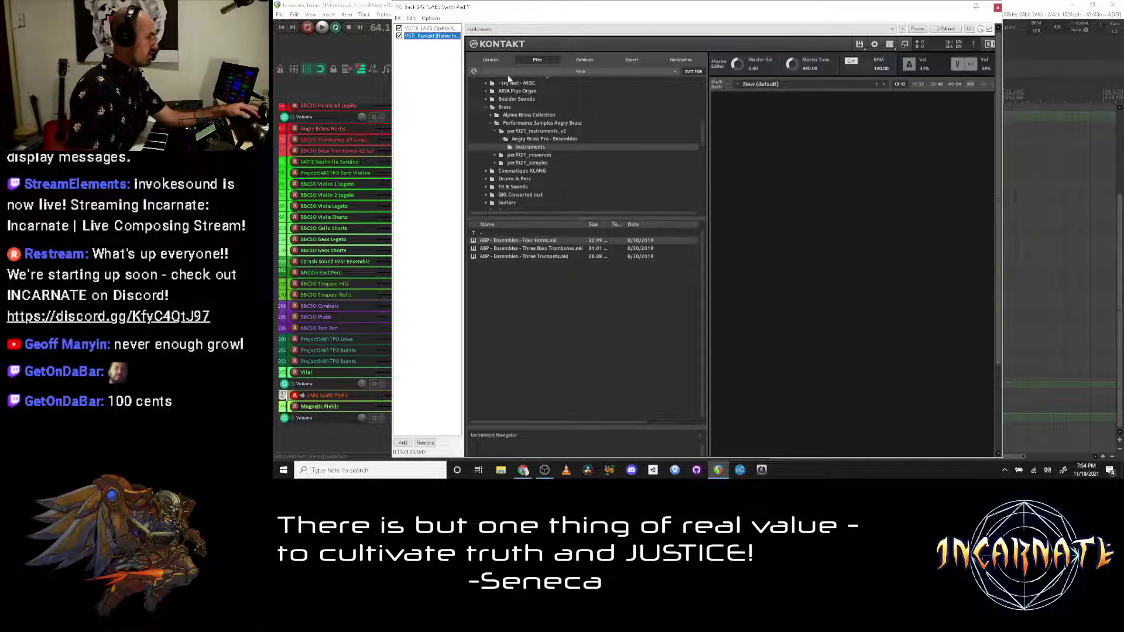
Step: Browse Kontakt's instrument libraries and sample folders for another ending sound, and close the FX window
{"action": "left_click", "coordinate": [501, 59]}
{"action": "scroll", "coordinate": [546, 276], "scroll_direction": "down", "scroll_amount": 7}
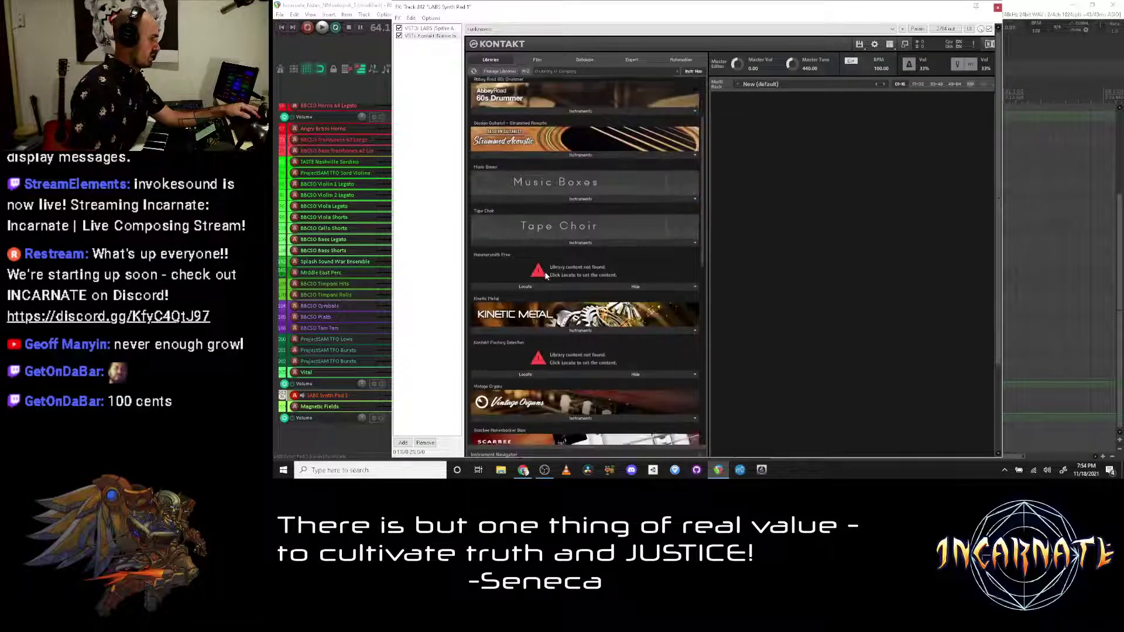
{"action": "scroll", "coordinate": [580, 258], "scroll_direction": "down", "scroll_amount": 4}
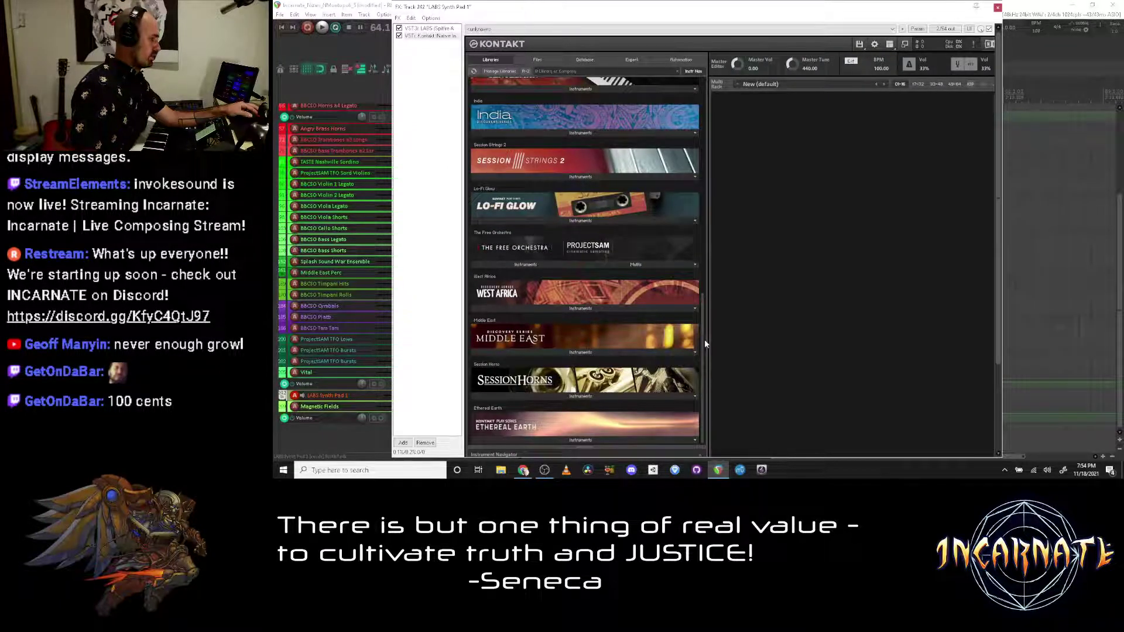
{"action": "scroll", "coordinate": [705, 340], "scroll_direction": "up", "scroll_amount": 3}
{"action": "left_click_drag", "start_coordinate": [708, 308], "coordinate": [713, 112]}
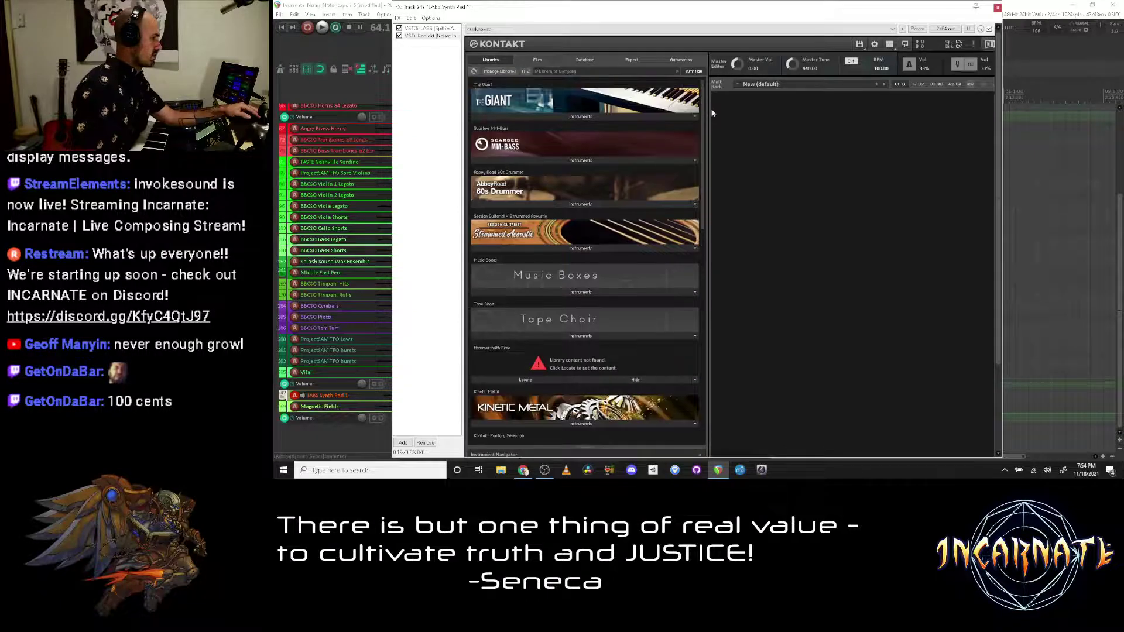
{"action": "left_click", "coordinate": [536, 59]}
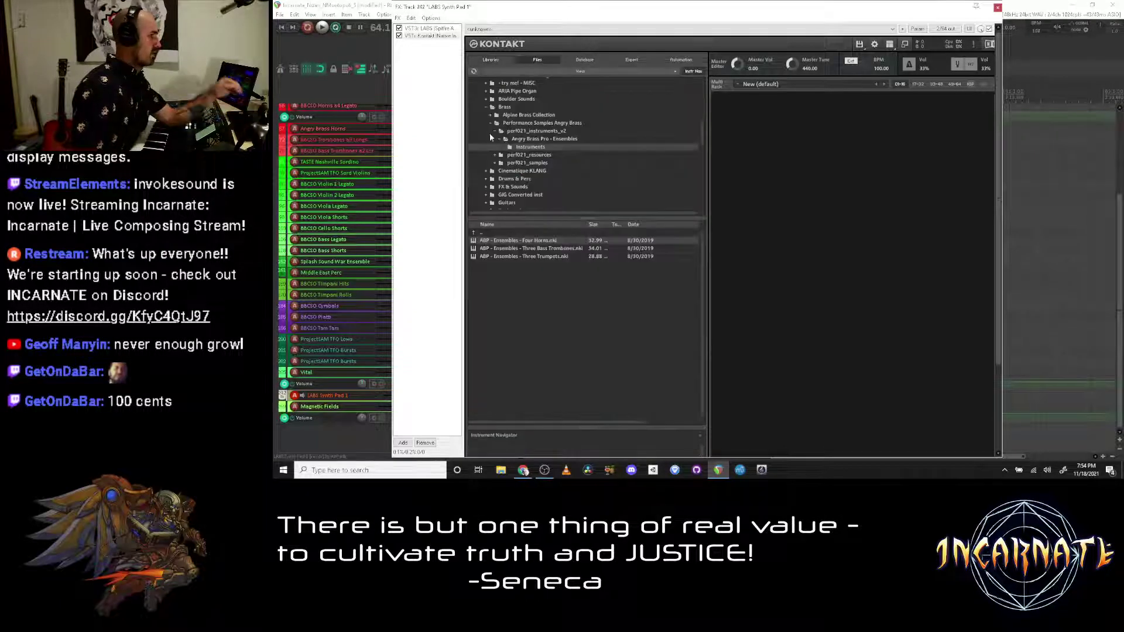
{"action": "key", "text": "Escape"}
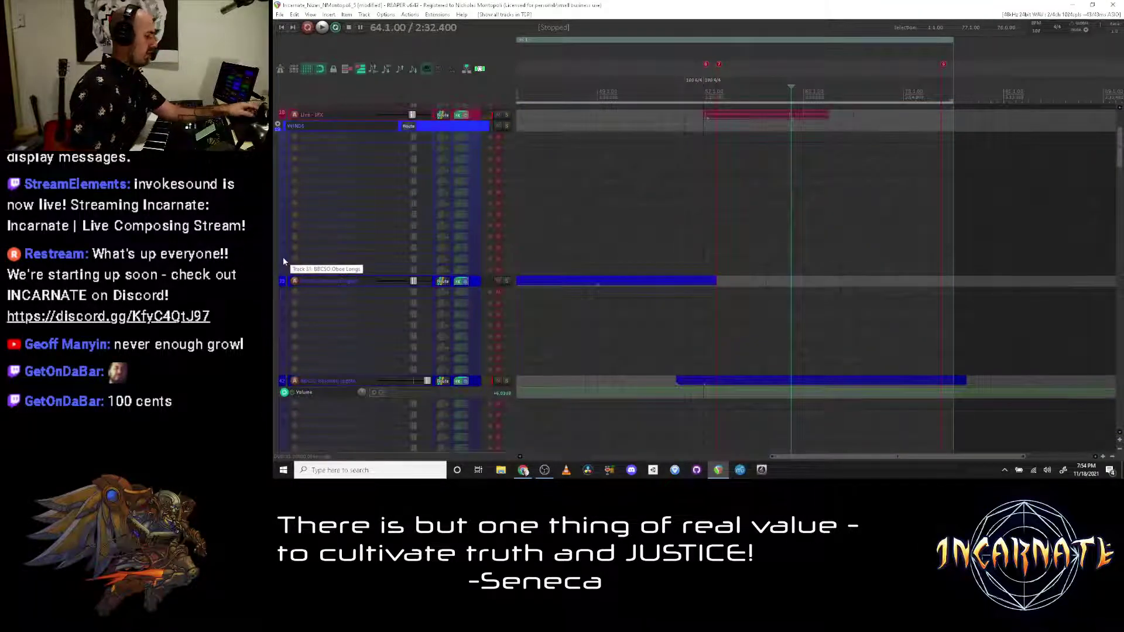
Step: Dismiss the Region/Marker Manager and filter the Track Manager by "melo" to find the melodica tracks
{"action": "key", "text": "ctrl+alt+r"}
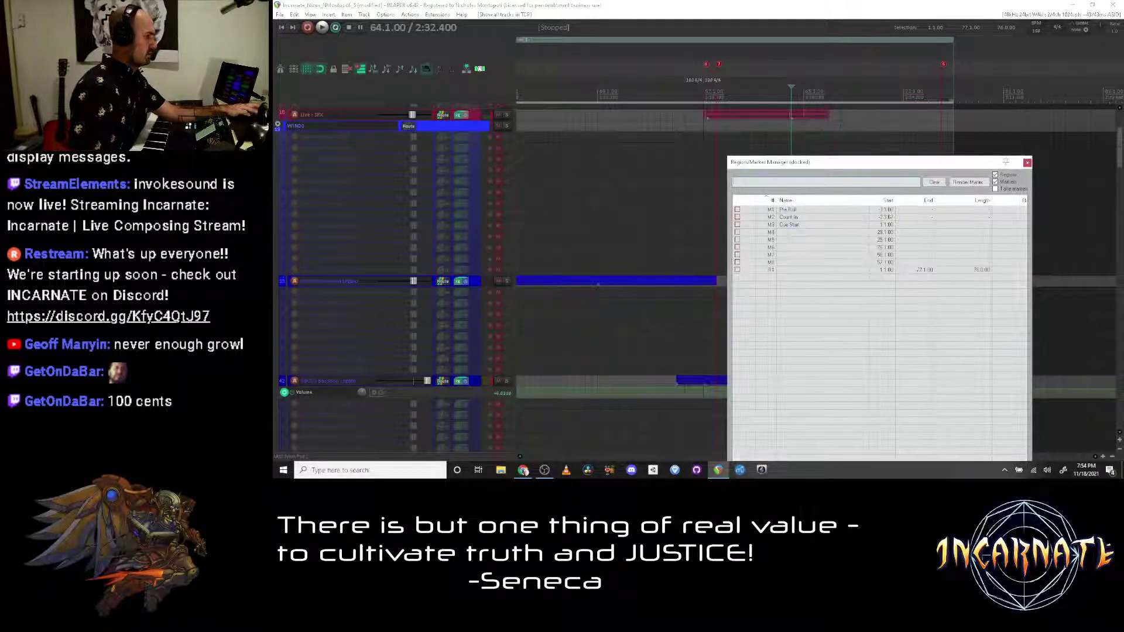
{"action": "key", "text": "ctrl+alt+r"}
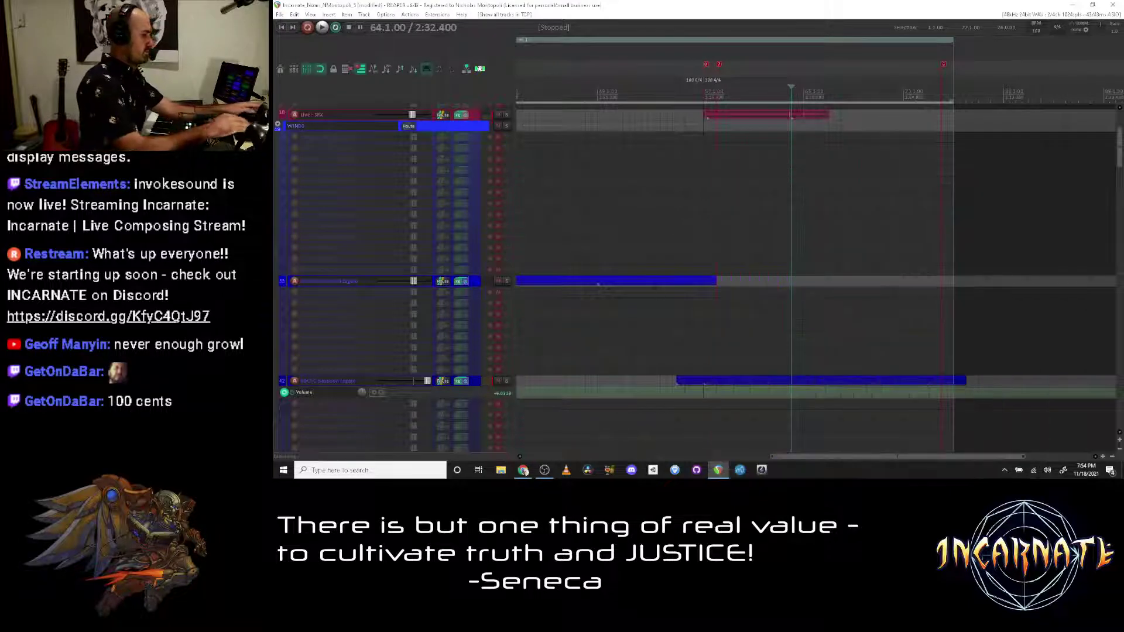
{"action": "key", "text": "ctrl+alt+m"}
{"action": "type", "text": "melo"}
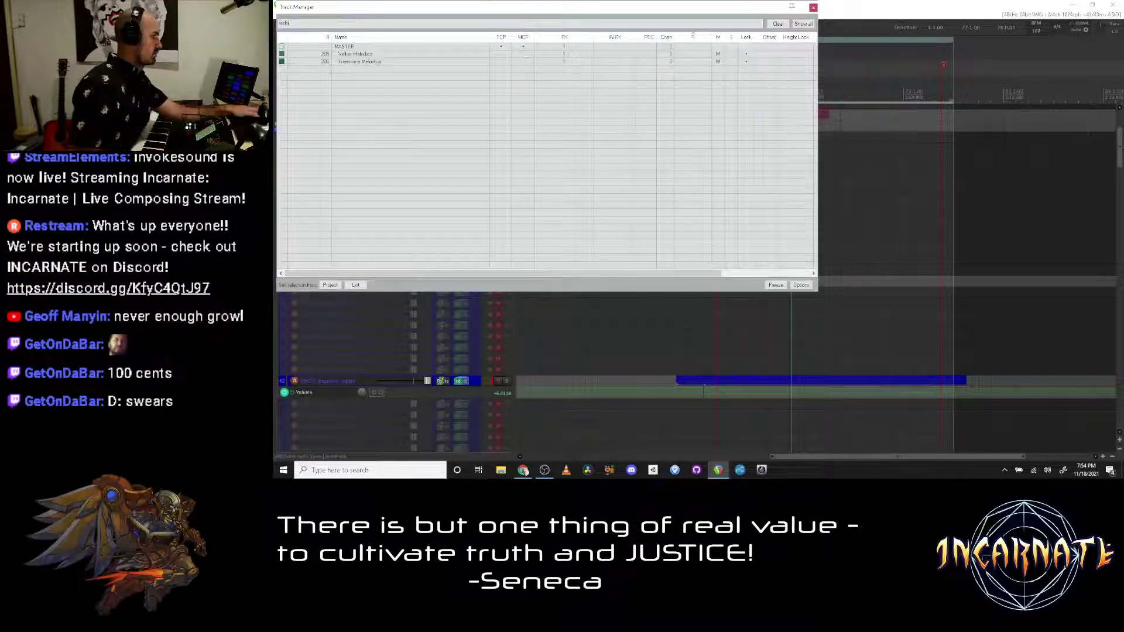
{"action": "left_click", "coordinate": [352, 63]}
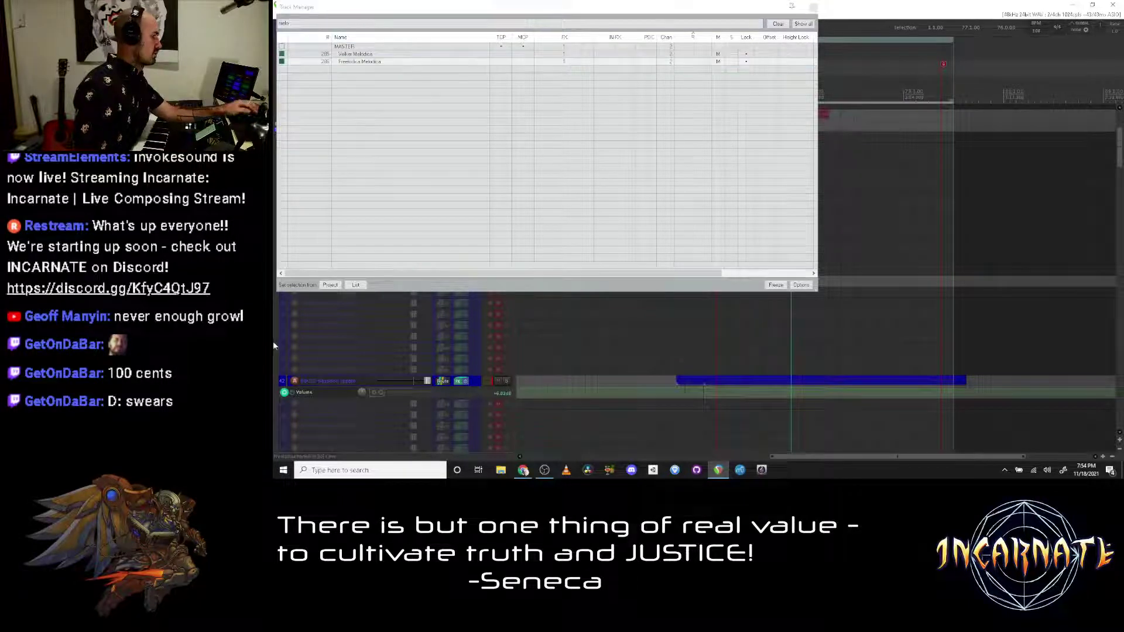
Step: Locate the Freelodica Melodica track in the TOYS folder, unlock its controls, and insert a MIDI item at the project's start
{"action": "left_click", "coordinate": [351, 129]}
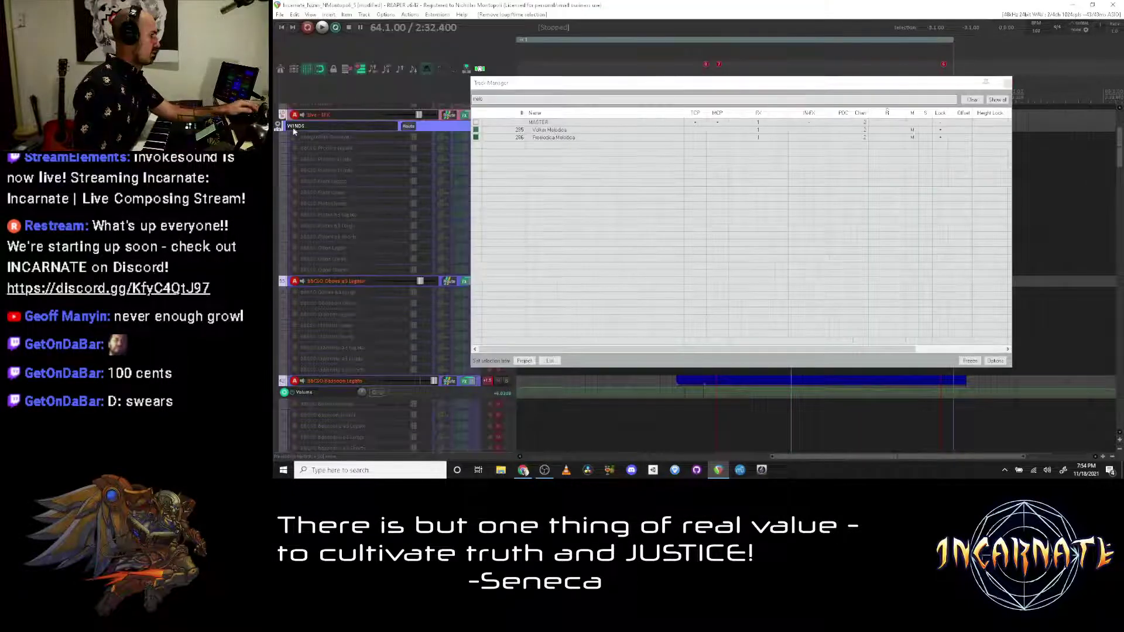
{"action": "left_click", "coordinate": [279, 125]}
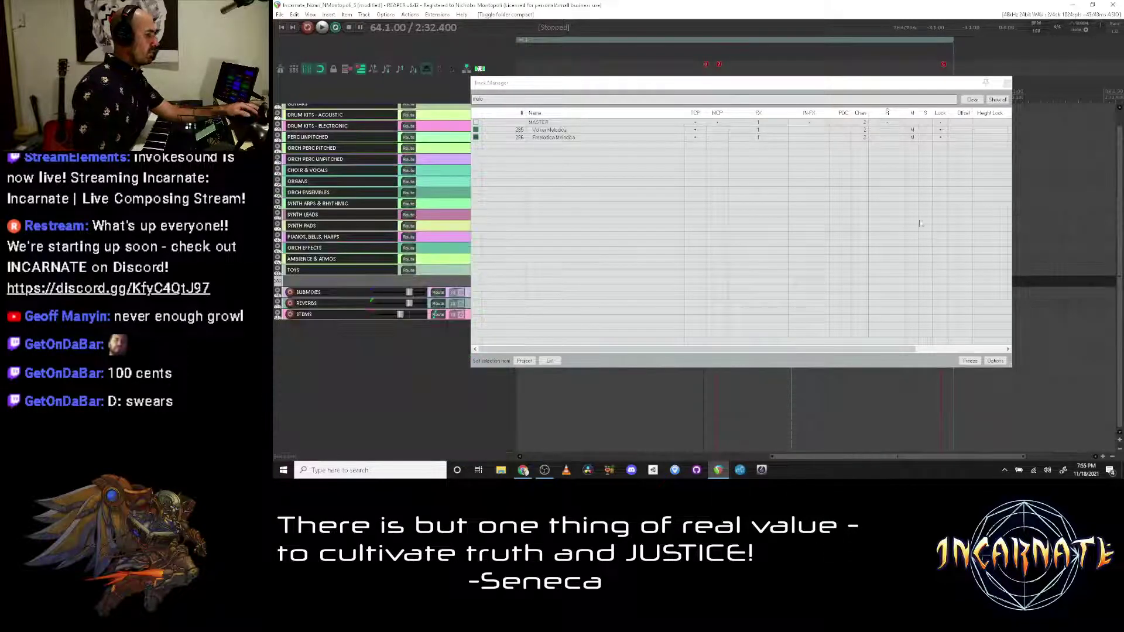
{"action": "left_click", "coordinate": [279, 115]}
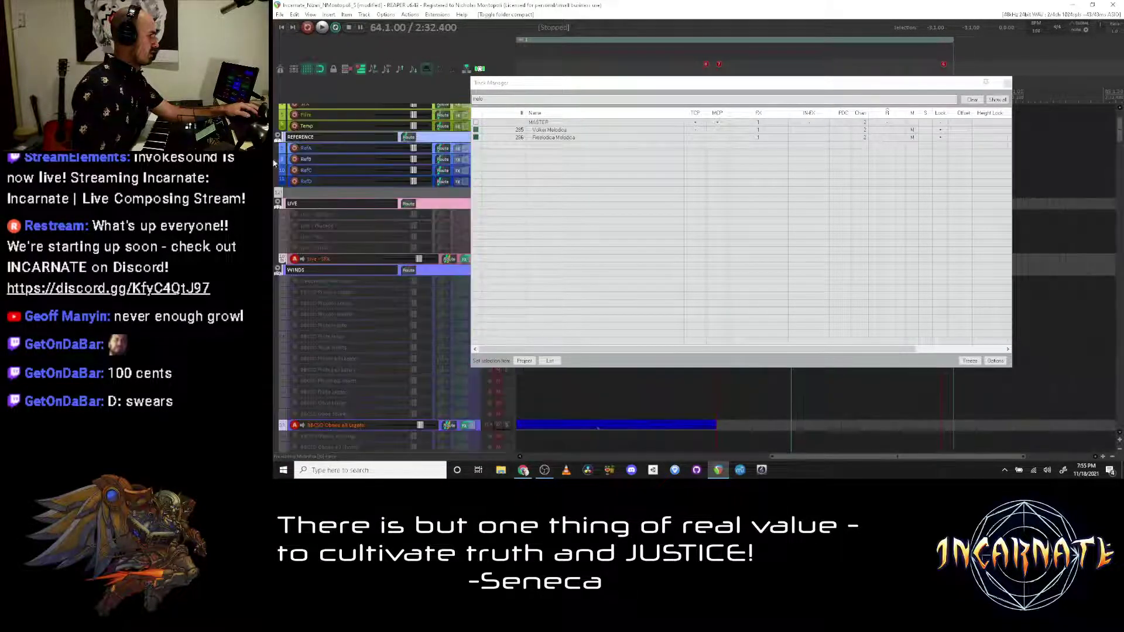
{"action": "left_click", "coordinate": [551, 138]}
{"action": "scroll", "coordinate": [319, 313], "scroll_direction": "down", "scroll_amount": 2}
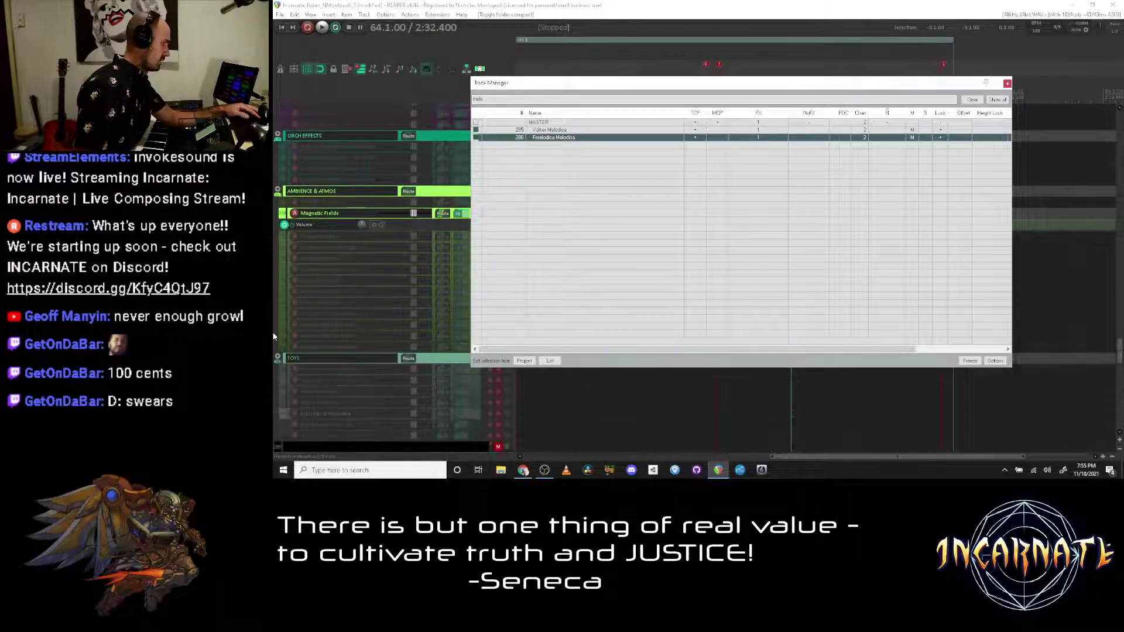
{"action": "left_click", "coordinate": [475, 413]}
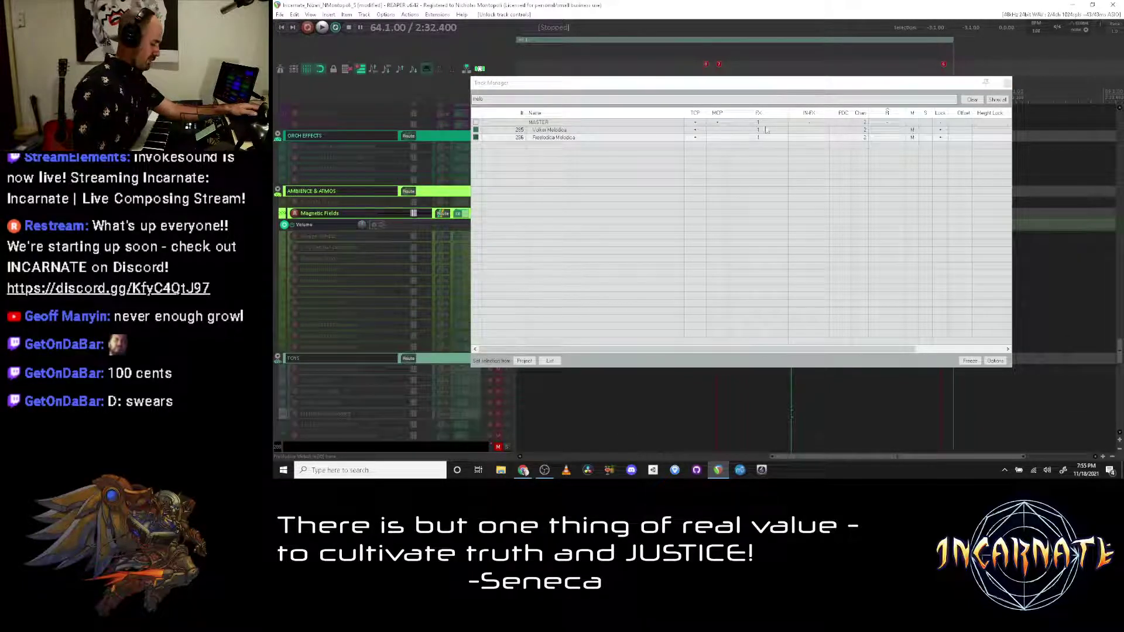
{"action": "key", "text": "Home"}
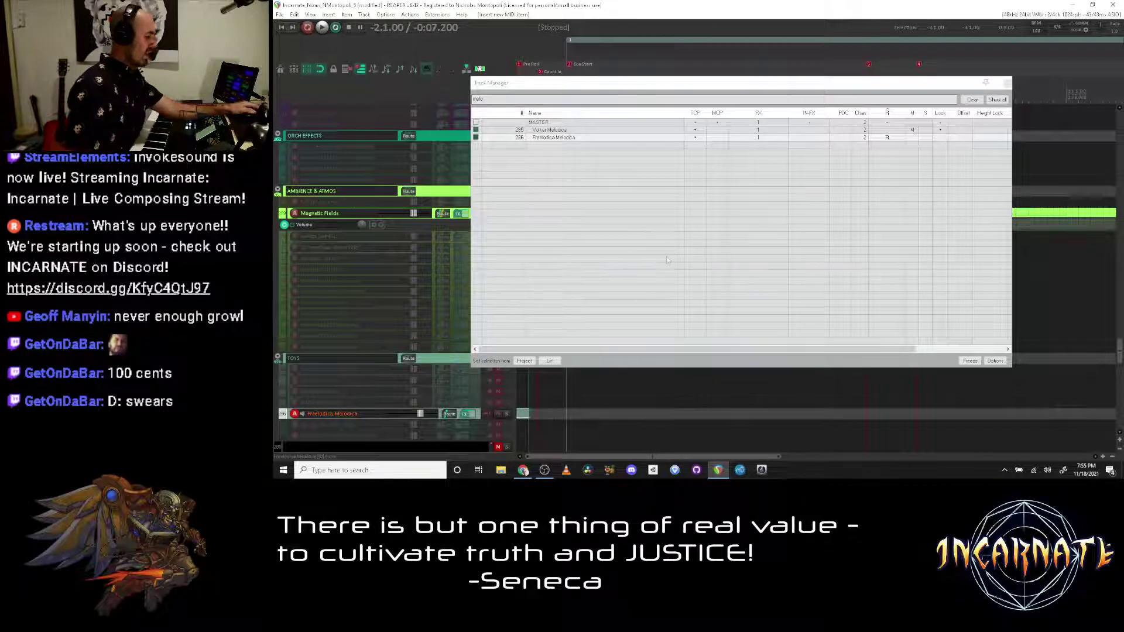
Step: Switch to the browser to check the Restream chat, and return to REAPER
{"action": "key", "text": "alt+Tab"}
{"action": "key", "text": "ctrl+Tab"}
{"action": "middle_click", "coordinate": [460, 6]}
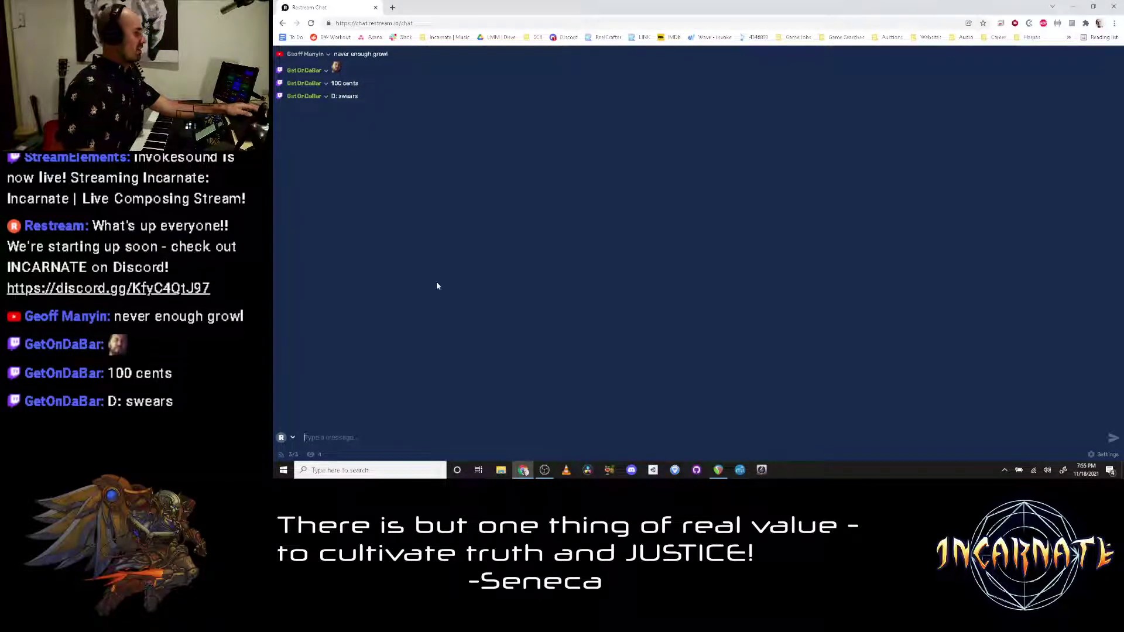
{"action": "key", "text": "alt+Tab"}
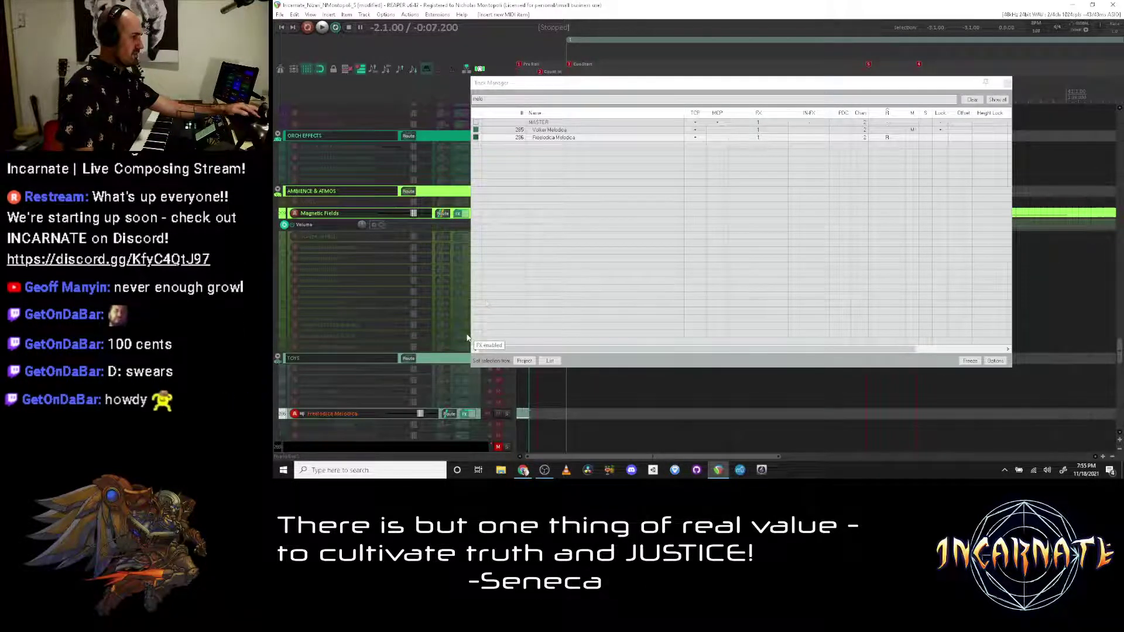
Step: Close the Track Manager, unlock the Volker Melodica track in the TOYS folder, and hide the unused tracks
{"action": "key", "text": "Escape"}
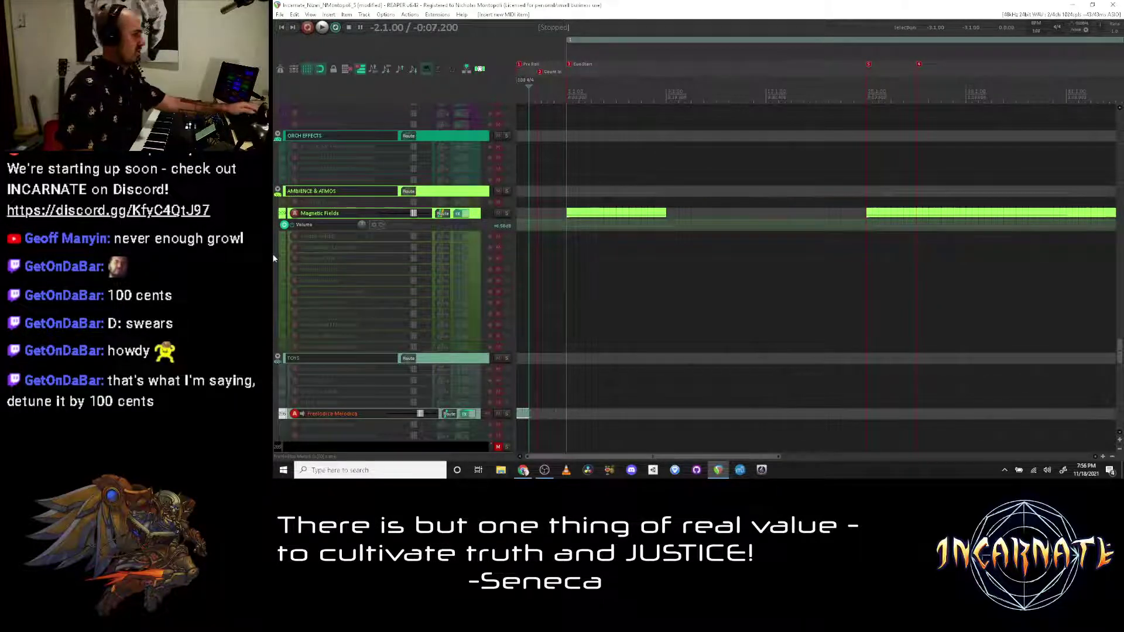
{"action": "scroll", "coordinate": [274, 268], "scroll_direction": "down", "scroll_amount": 2}
{"action": "scroll", "coordinate": [274, 297], "scroll_direction": "down", "scroll_amount": 4}
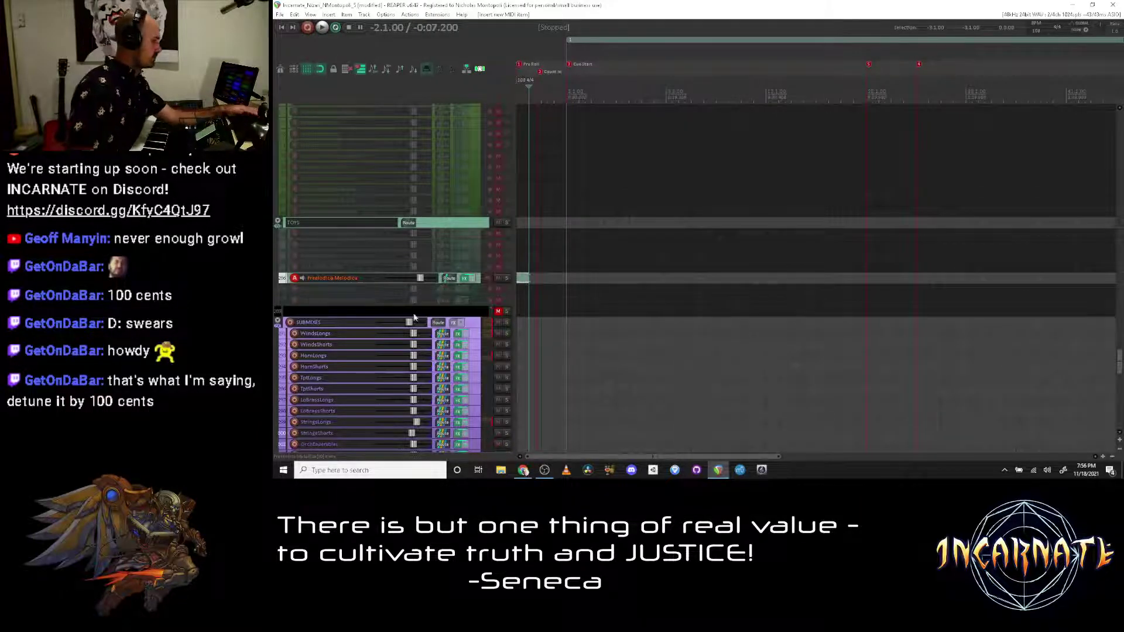
{"action": "left_click", "coordinate": [475, 284]}
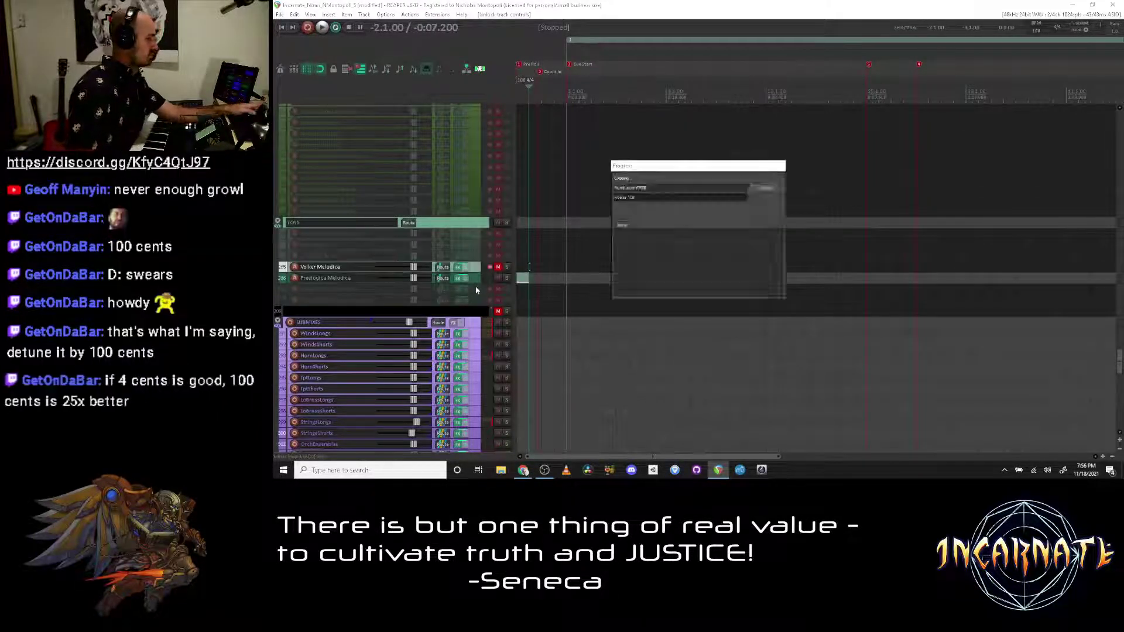
{"action": "key", "text": "Up"}
{"action": "key", "text": "ctrl+shift+h"}
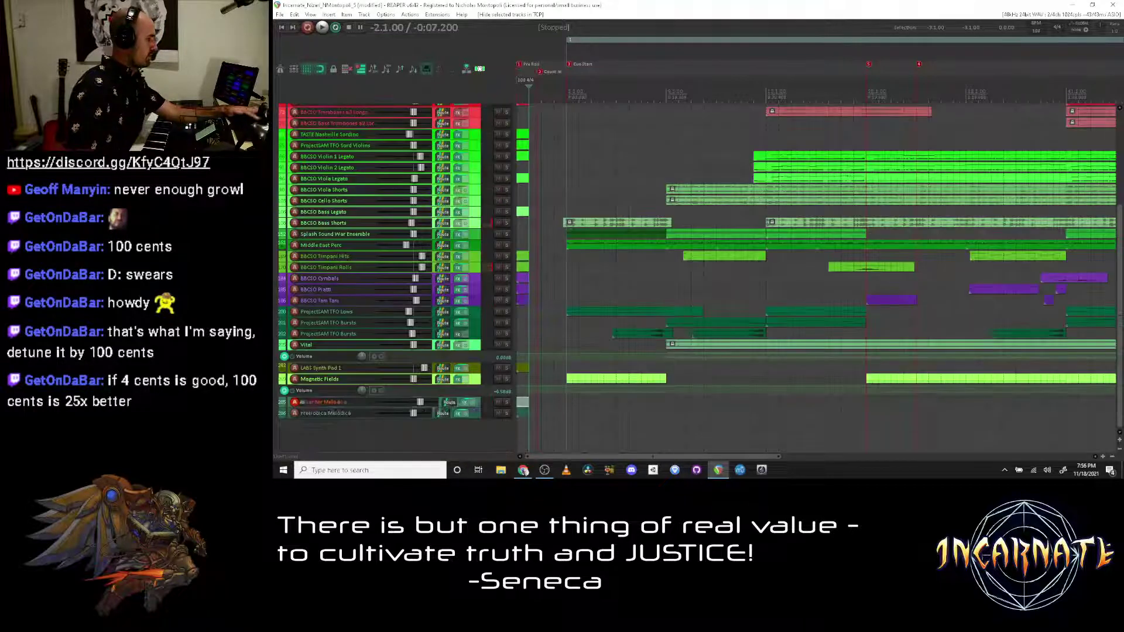
Step: Place the edit cursor at bar 68 in the ending and select the Volker Melodica track
{"action": "left_click", "coordinate": [838, 322]}
{"action": "scroll", "coordinate": [837, 323], "scroll_direction": "up", "scroll_amount": 4}
{"action": "scroll", "coordinate": [792, 391], "scroll_direction": "down", "scroll_amount": 3}
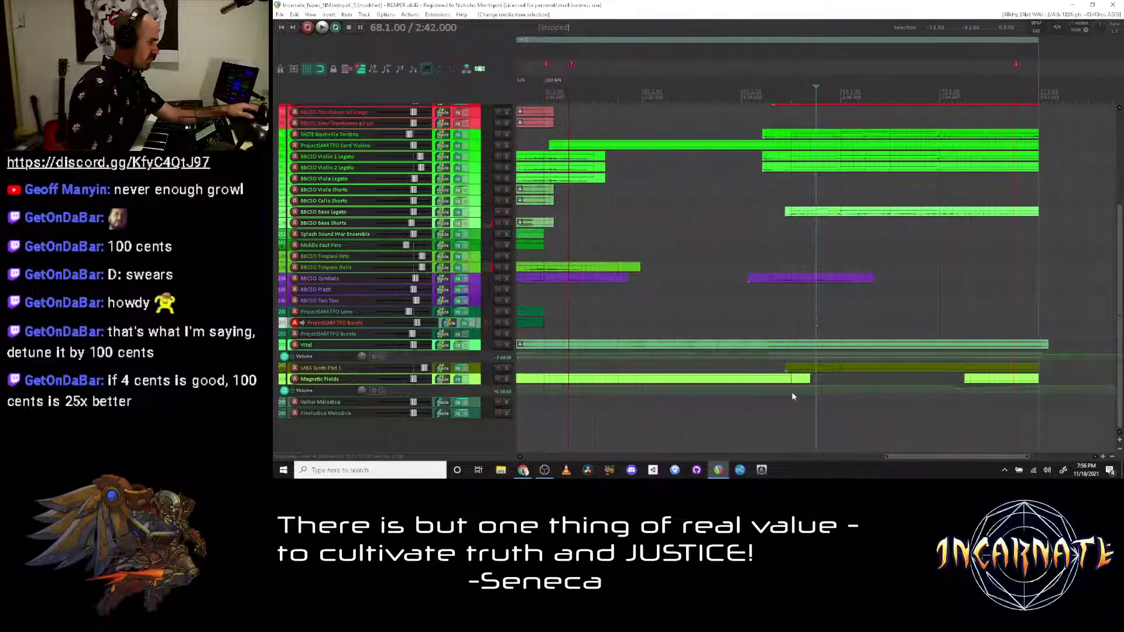
{"action": "left_click", "coordinate": [474, 402]}
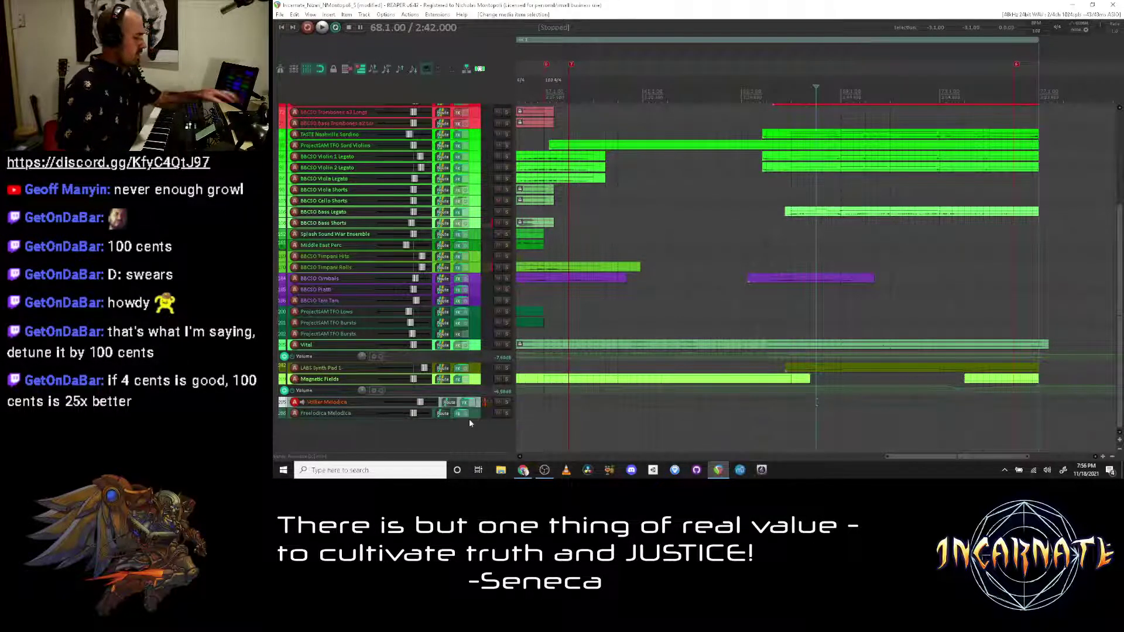
Step: Refresh the hidden-track view, close the Region/Marker Manager and ToTape FX window, and show only the submixes in the mixer
{"action": "key", "text": "ctrl+shift+a"}
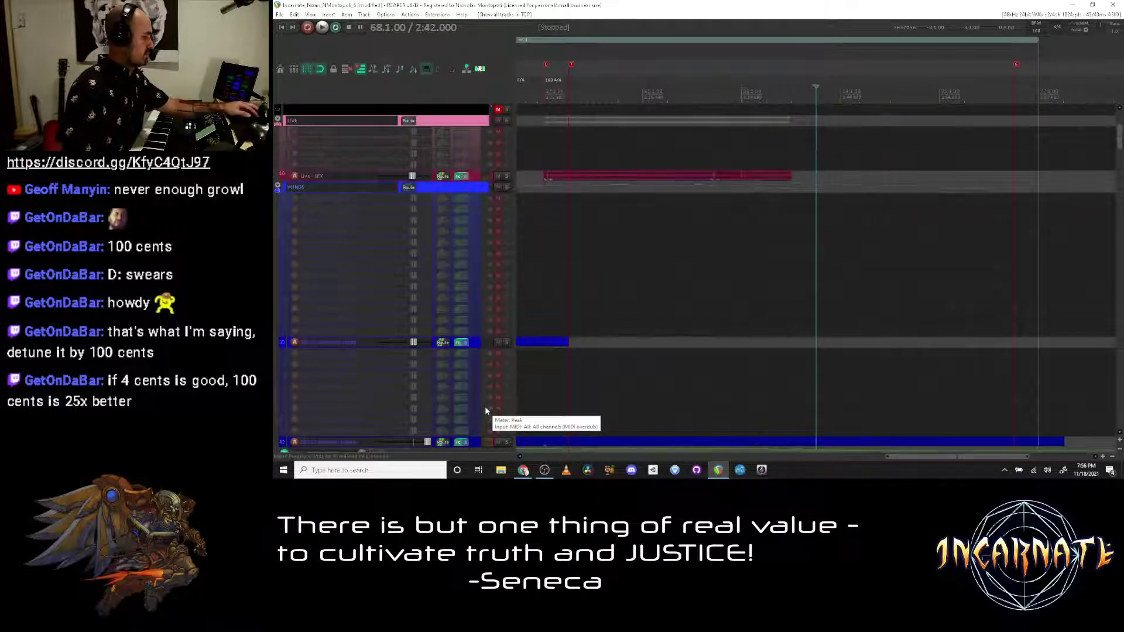
{"action": "key", "text": "ctrl+shift+h"}
{"action": "key", "text": "ctrl+alt+shift+r"}
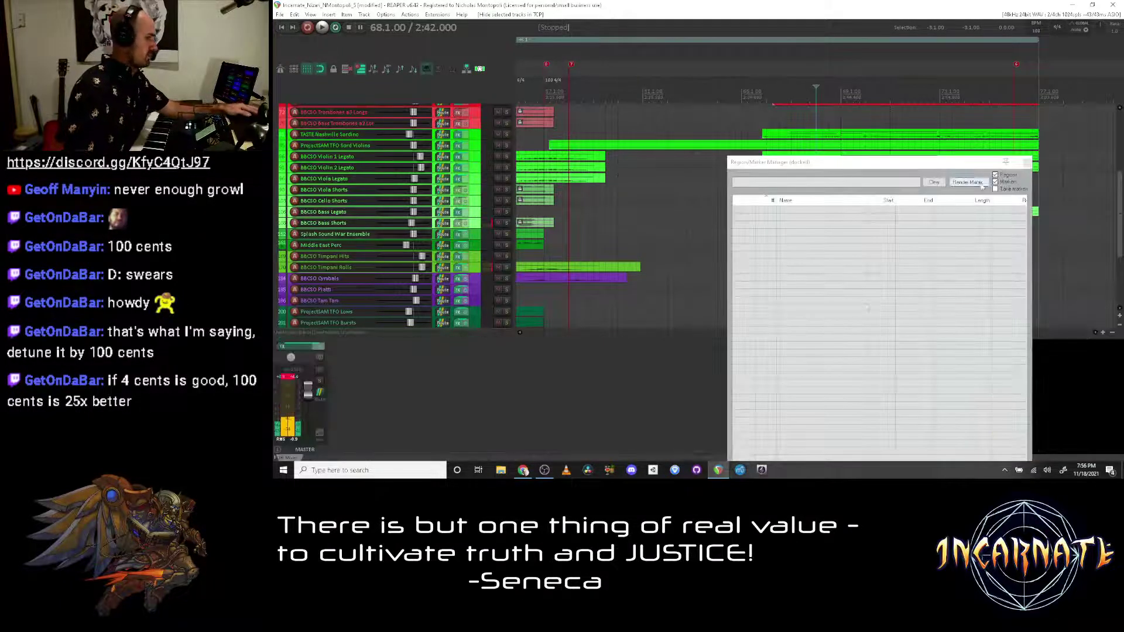
{"action": "left_click", "coordinate": [1028, 164]}
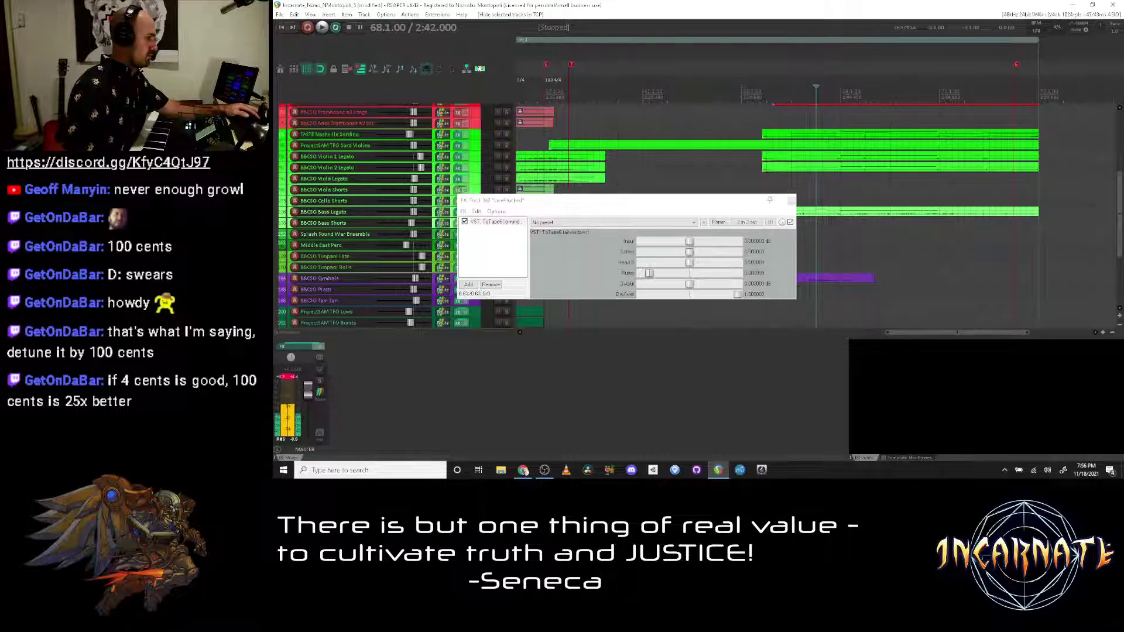
{"action": "left_click", "coordinate": [791, 201]}
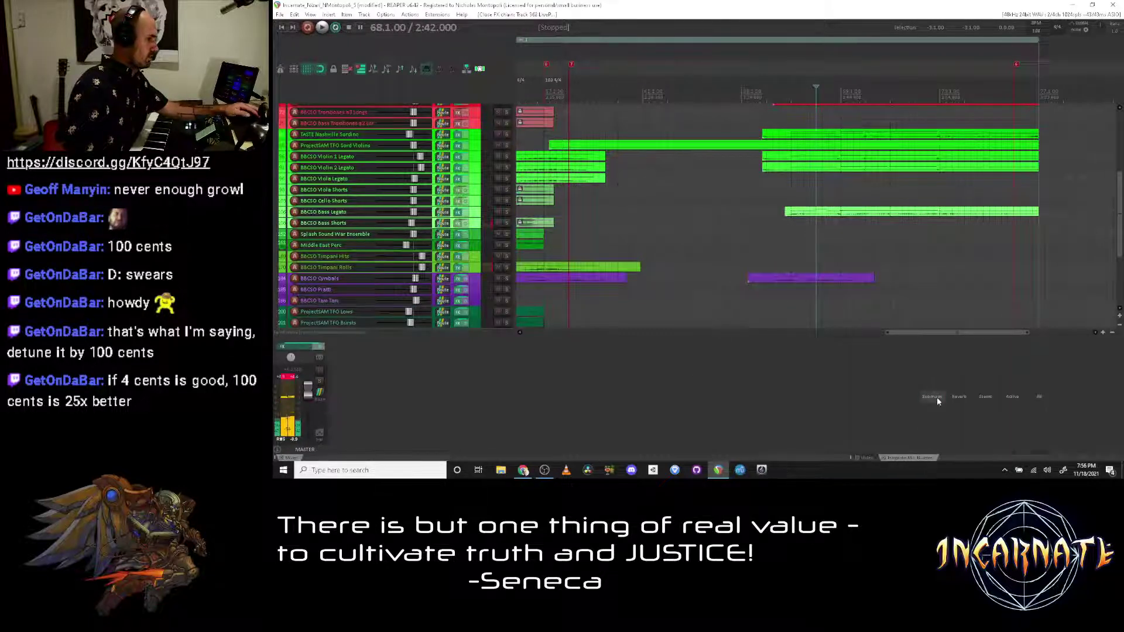
{"action": "left_click", "coordinate": [937, 397]}
{"action": "scroll", "coordinate": [318, 254], "scroll_direction": "down", "scroll_amount": 5}
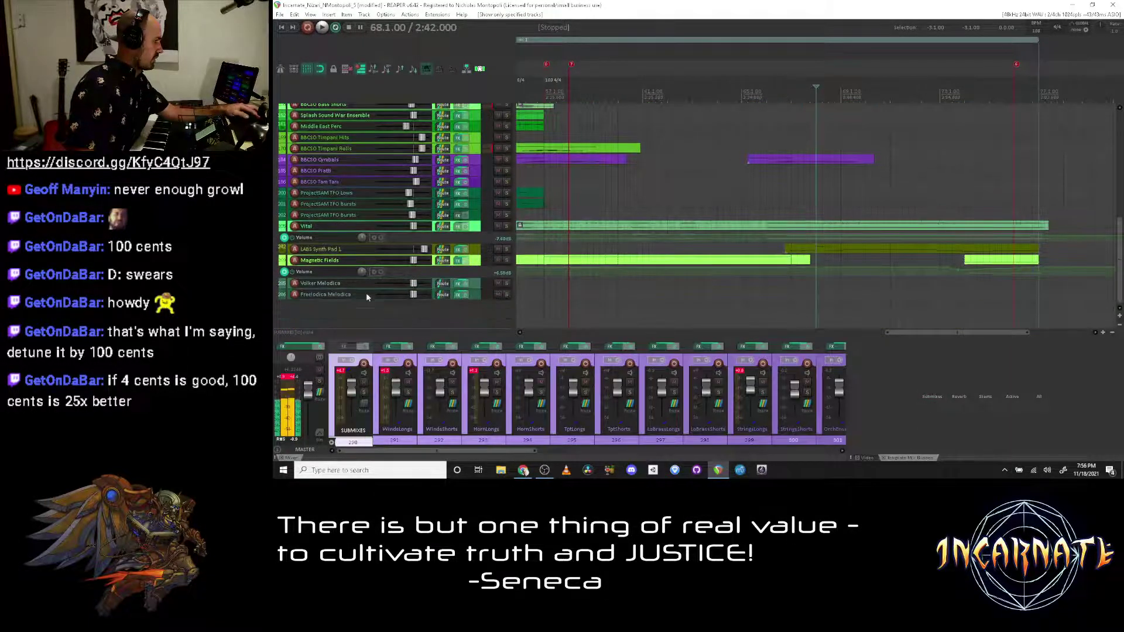
Step: Lower the SynthLeads submix volume slightly in the mixer
{"action": "scroll", "coordinate": [442, 370], "scroll_direction": "right", "scroll_amount": 1}
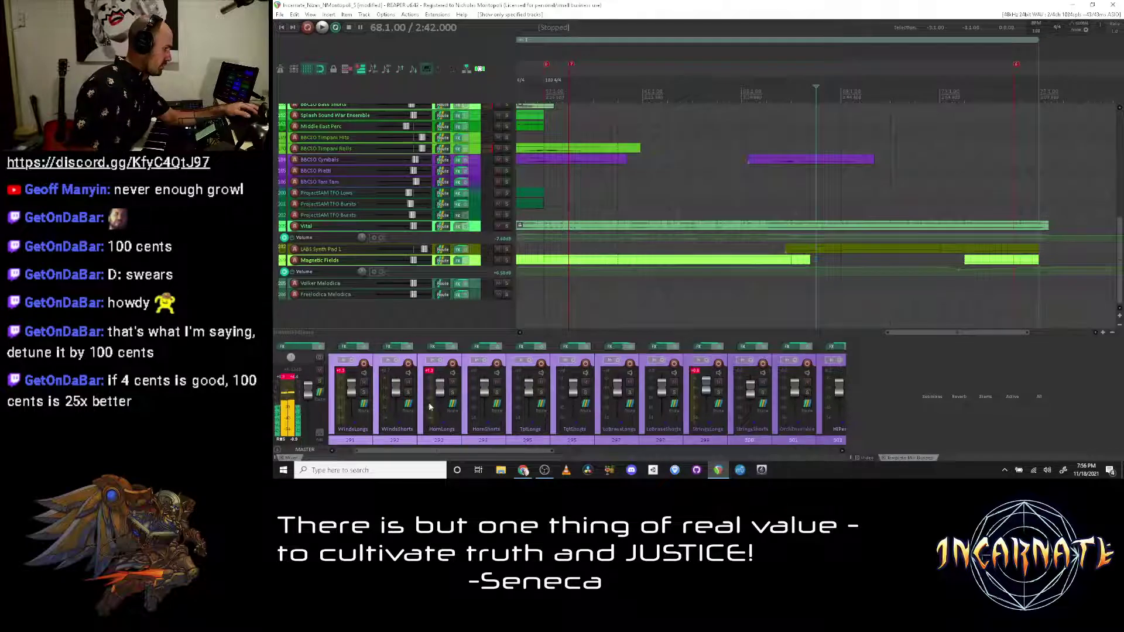
{"action": "scroll", "coordinate": [441, 370], "scroll_direction": "right", "scroll_amount": 9}
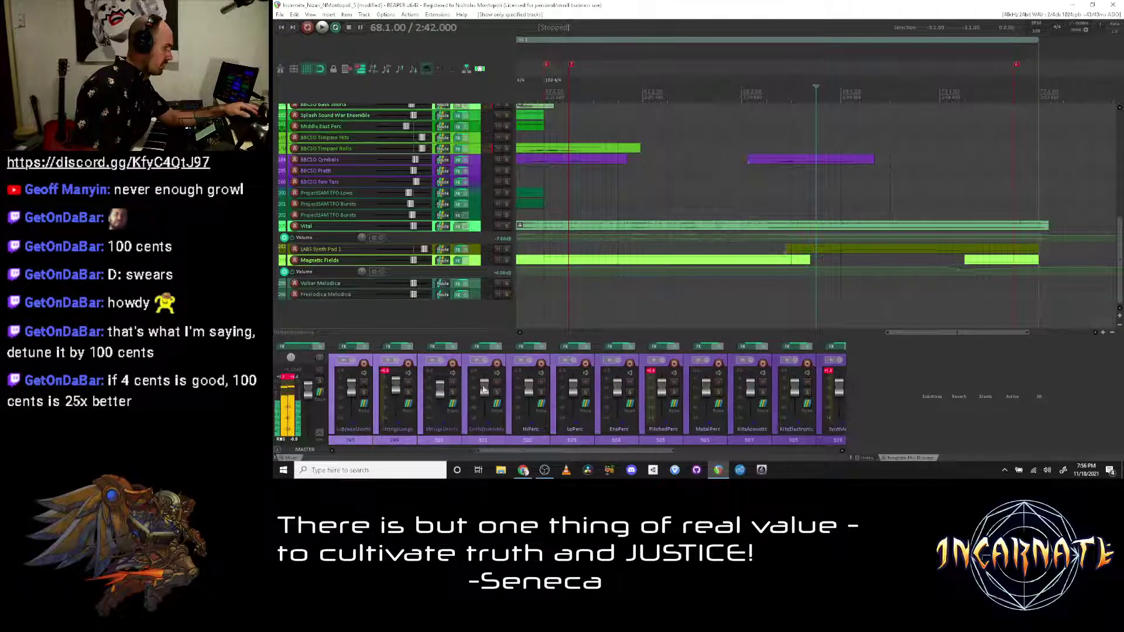
{"action": "scroll", "coordinate": [490, 394], "scroll_direction": "right", "scroll_amount": 3}
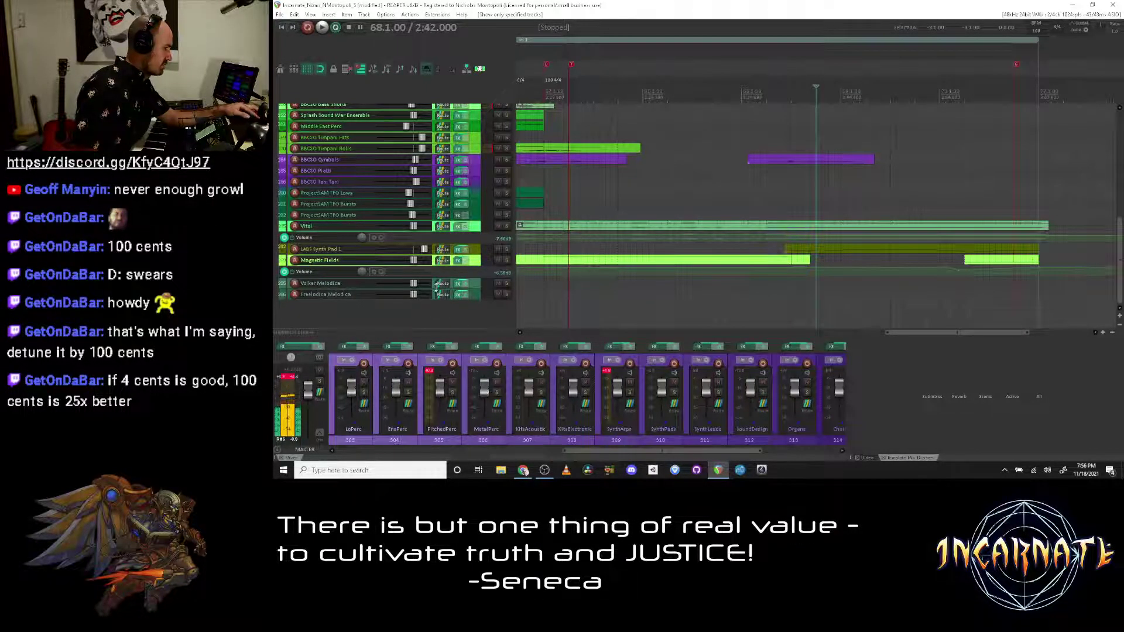
{"action": "left_click_drag", "start_coordinate": [640, 385], "coordinate": [701, 406]}
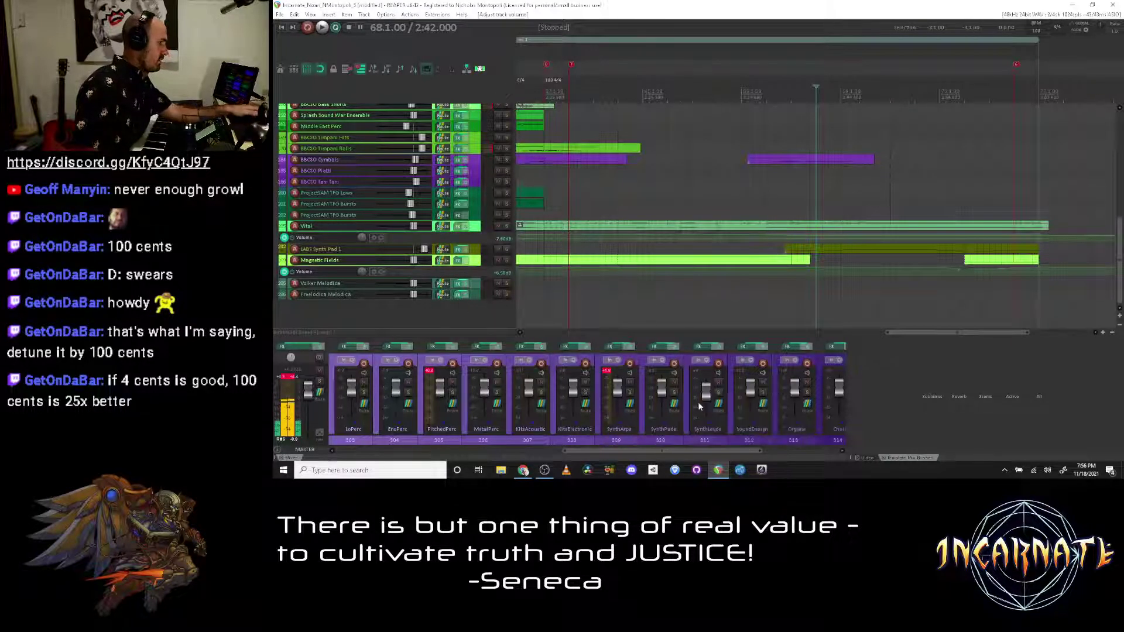
Step: Select the Volker Melodica track for auditioning, enlarge the track heights, and switch to the Freelodica Melodica track
{"action": "left_click", "coordinate": [468, 284]}
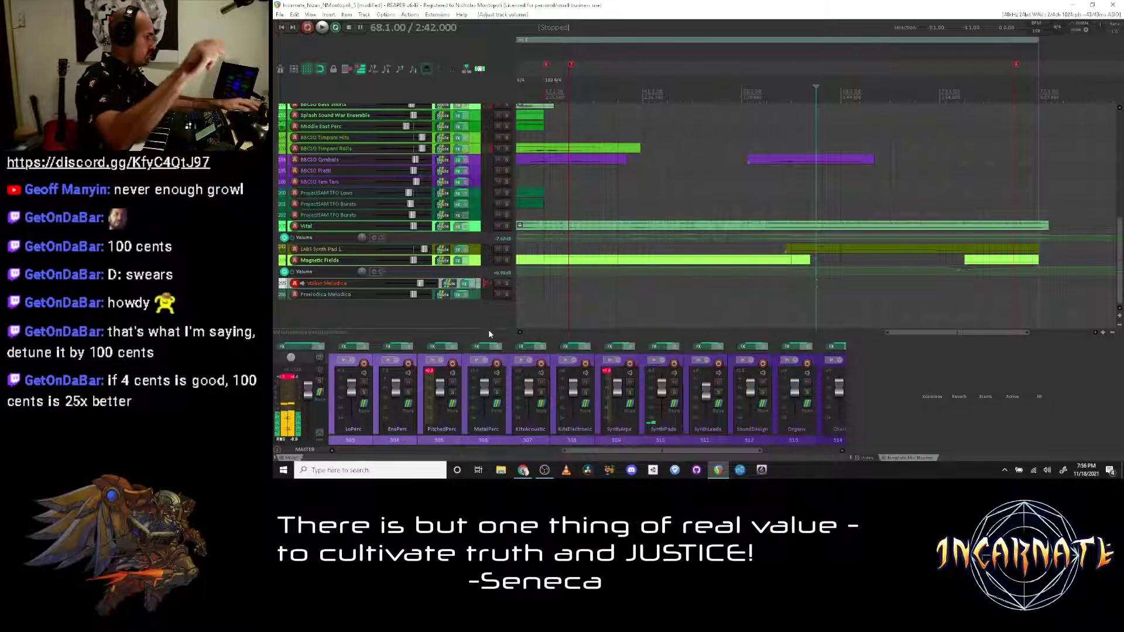
{"action": "key", "text": "Page_Up"}
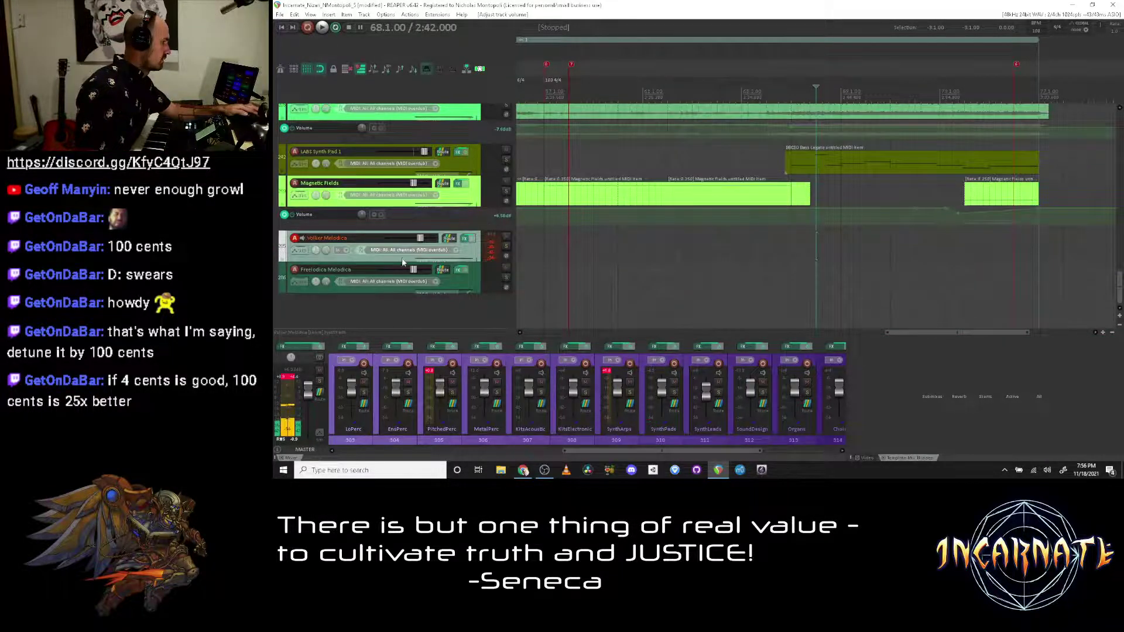
{"action": "left_click", "coordinate": [459, 285]}
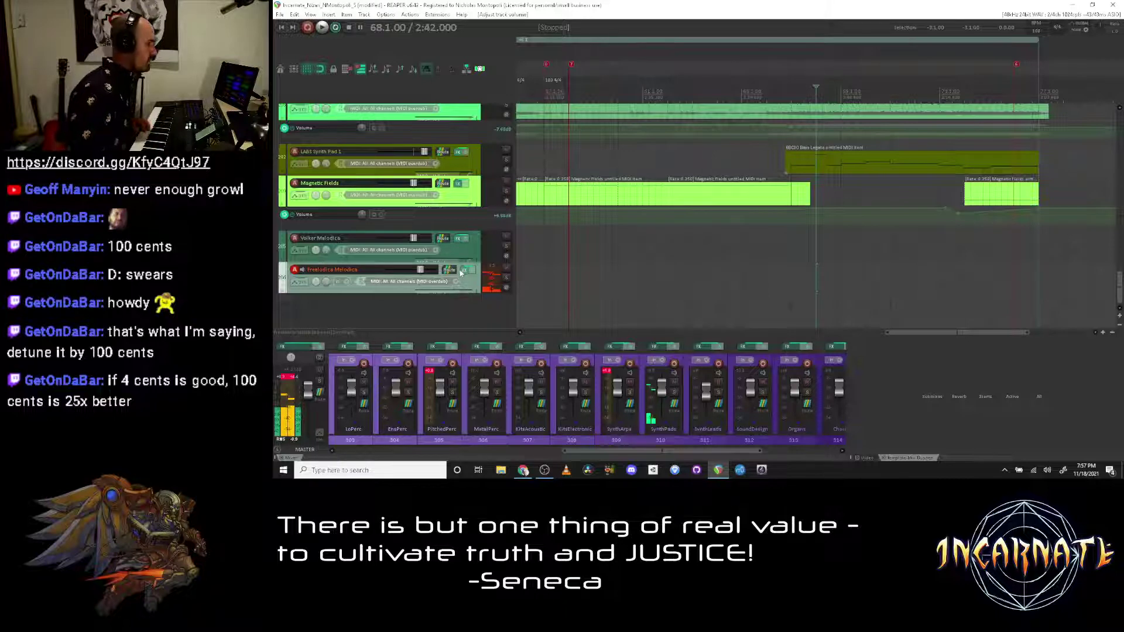
Step: Open the Freelodica instrument in Kontakt and tune it down
{"action": "left_click", "coordinate": [463, 270]}
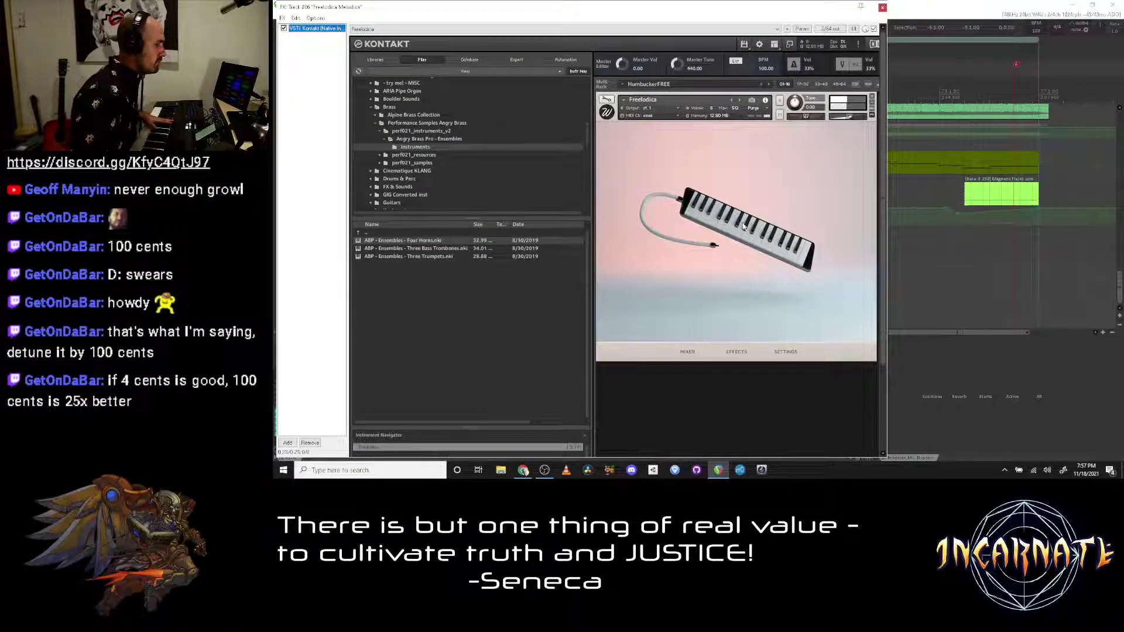
{"action": "left_click_drag", "start_coordinate": [803, 104], "coordinate": [796, 138]}
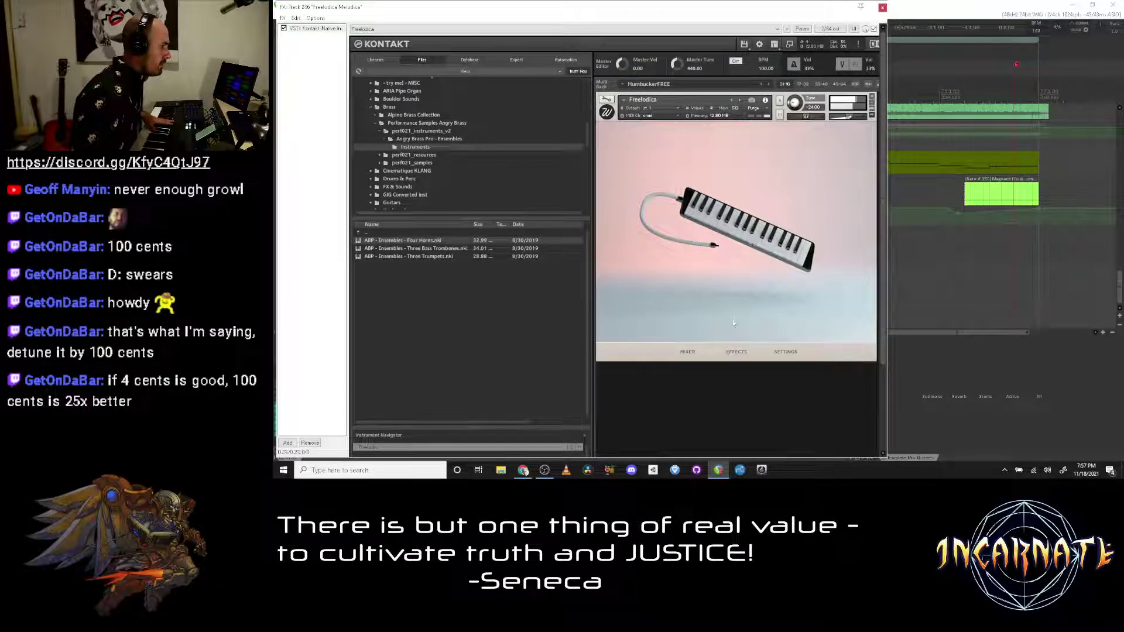
Step: Raise the close mic volume and pull the far mic down in the Freelodica's internal mixer
{"action": "left_click", "coordinate": [735, 349]}
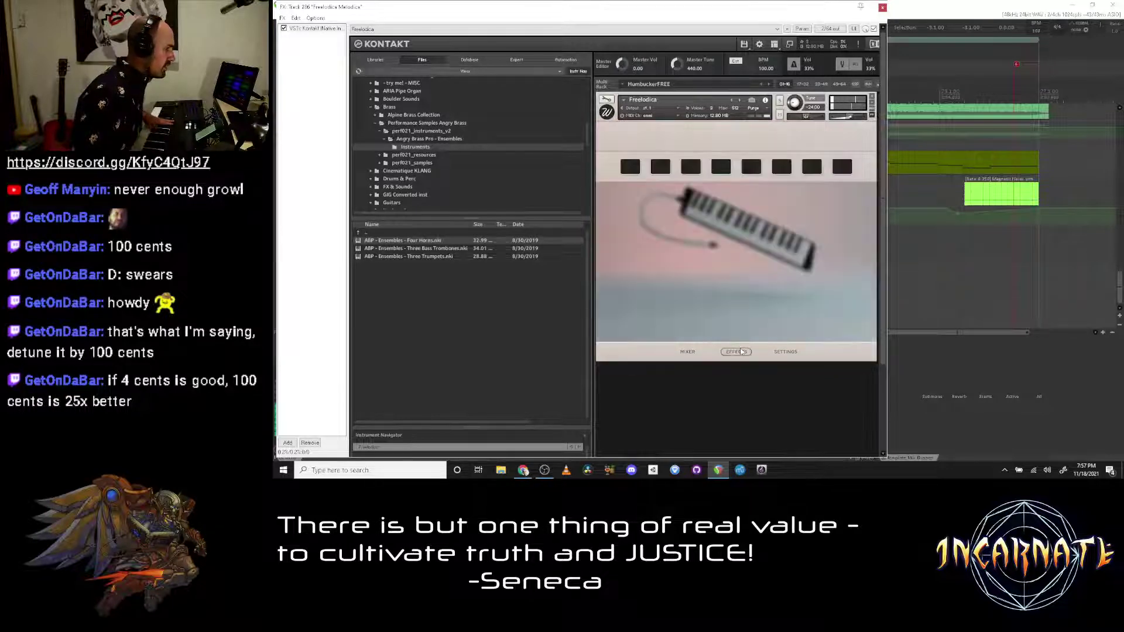
{"action": "left_click", "coordinate": [689, 352]}
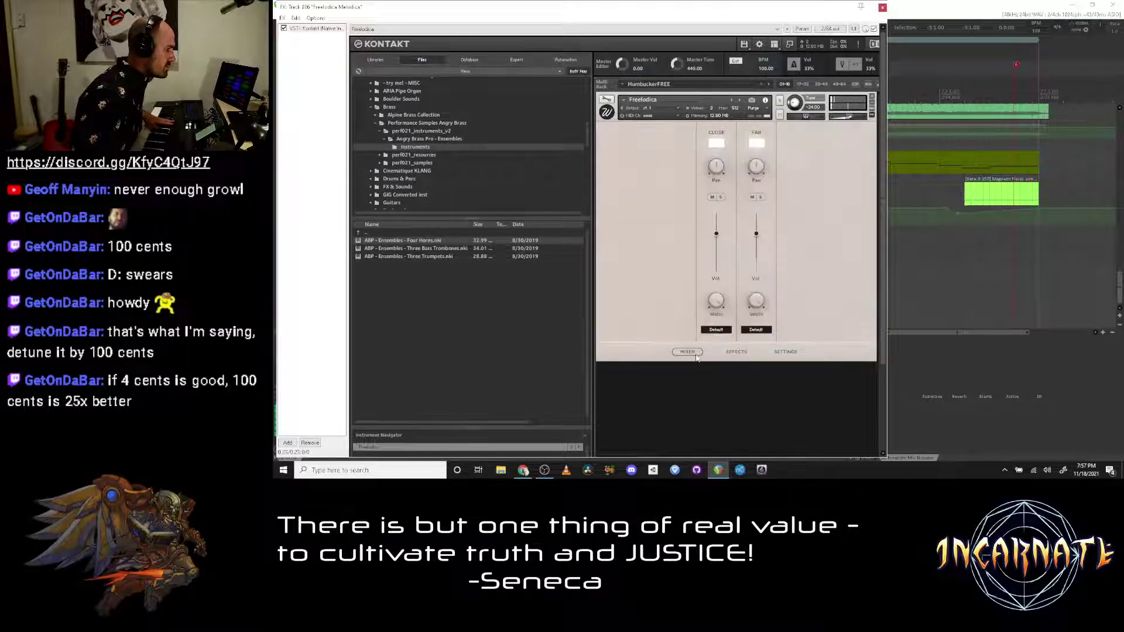
{"action": "left_click_drag", "start_coordinate": [716, 234], "coordinate": [755, 313]}
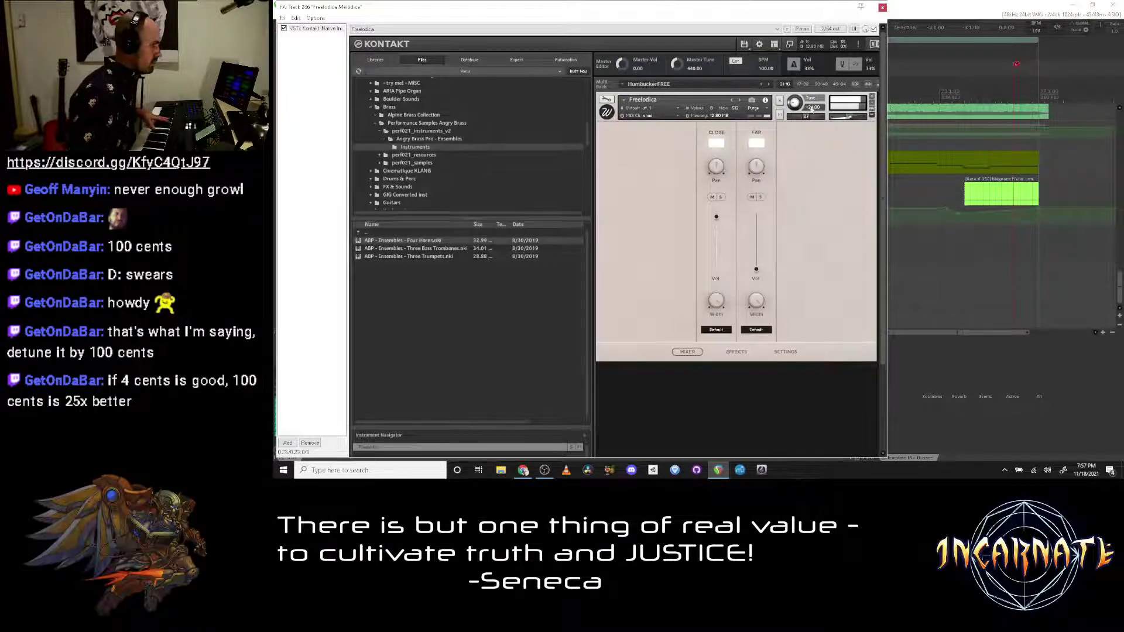
Step: Try different tuning amounts for the Freelodica, keep it tuned down, and close the Kontakt window
{"action": "scroll", "coordinate": [800, 107], "scroll_direction": "up", "scroll_amount": 1}
{"action": "scroll", "coordinate": [800, 121], "scroll_direction": "up", "scroll_amount": 4}
{"action": "scroll", "coordinate": [801, 124], "scroll_direction": "down", "scroll_amount": 2}
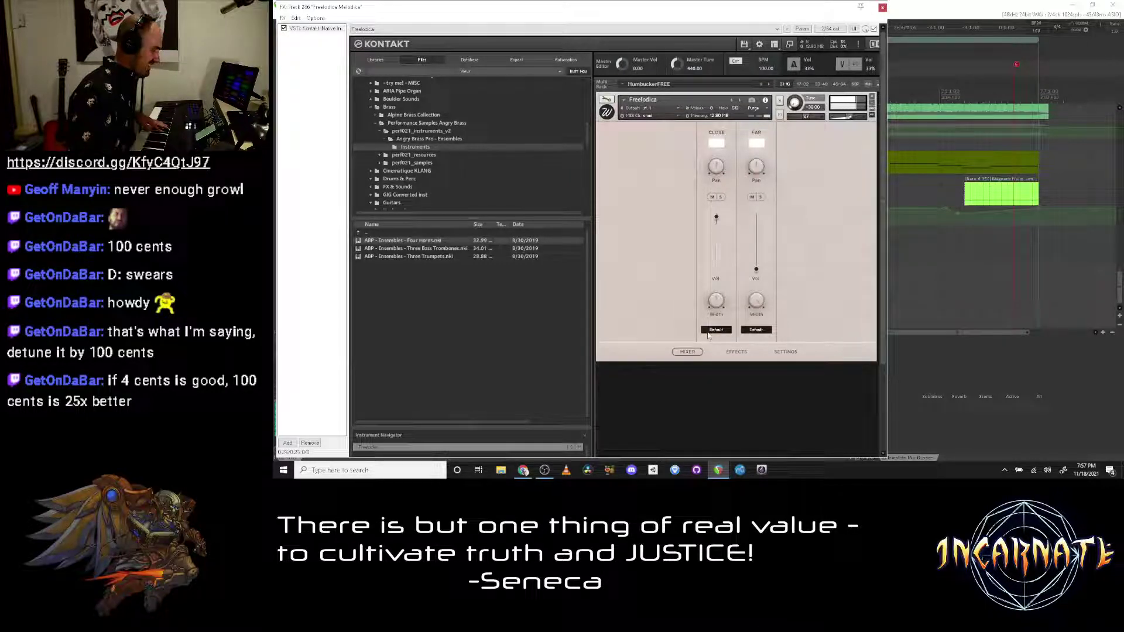
{"action": "left_click_drag", "start_coordinate": [798, 86], "coordinate": [799, 84]}
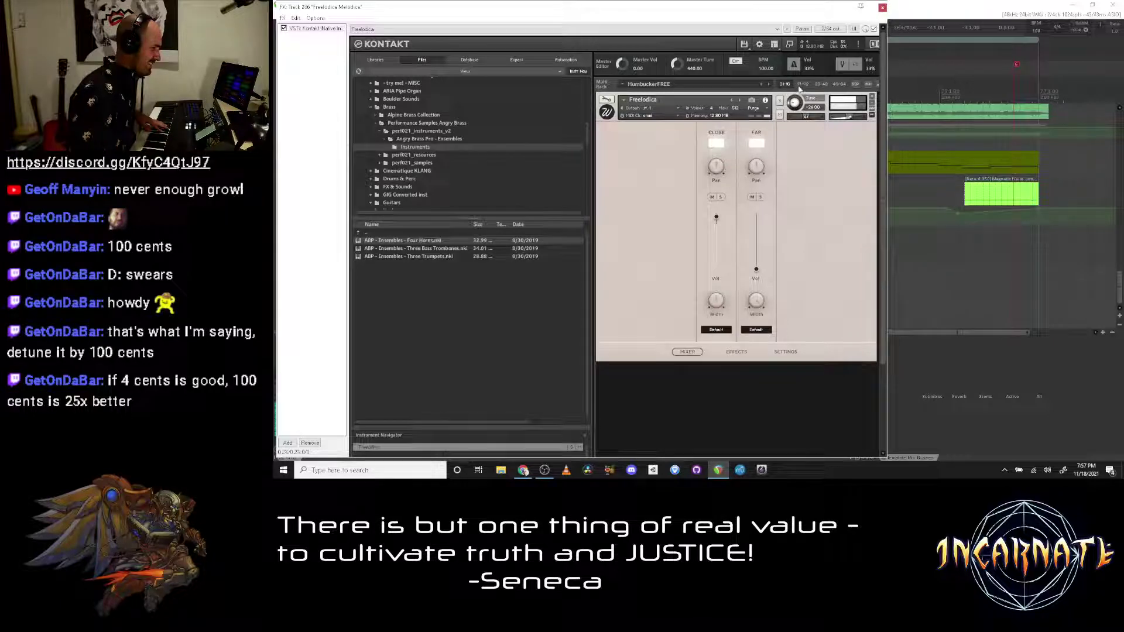
{"action": "left_click", "coordinate": [882, 7]}
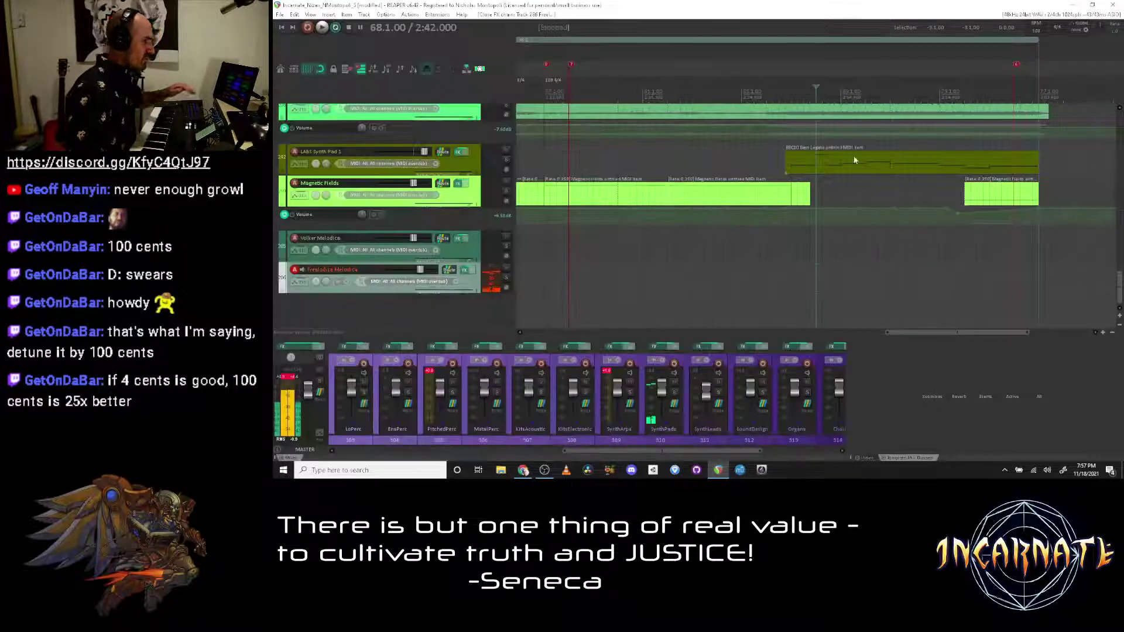
Step: Copy the ending's bass-line item from LABS Synth Pad 1 to the Freelodica Melodica track and transpose the copied MIDI
{"action": "left_click_drag", "start_coordinate": [792, 159], "coordinate": [791, 277]}
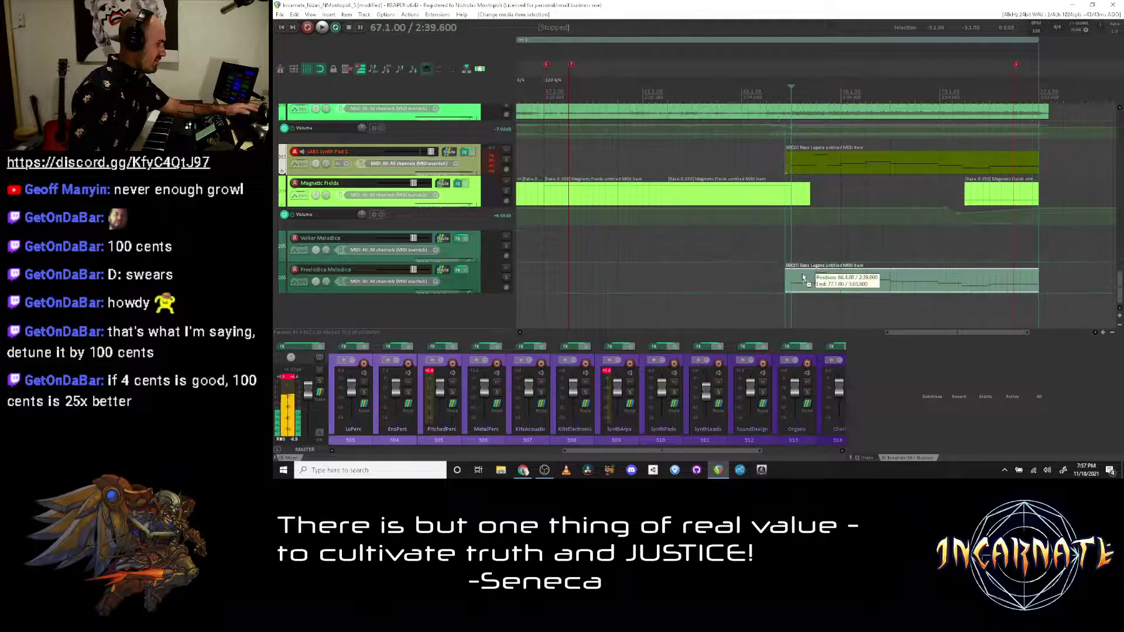
{"action": "key", "text": "space"}
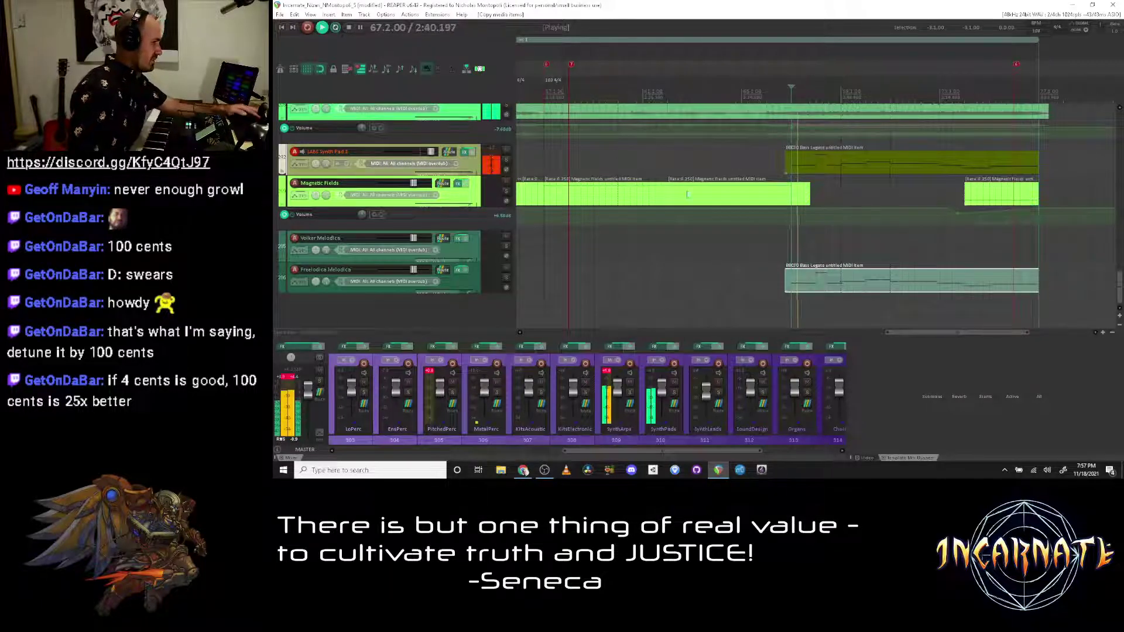
{"action": "key", "text": "space"}
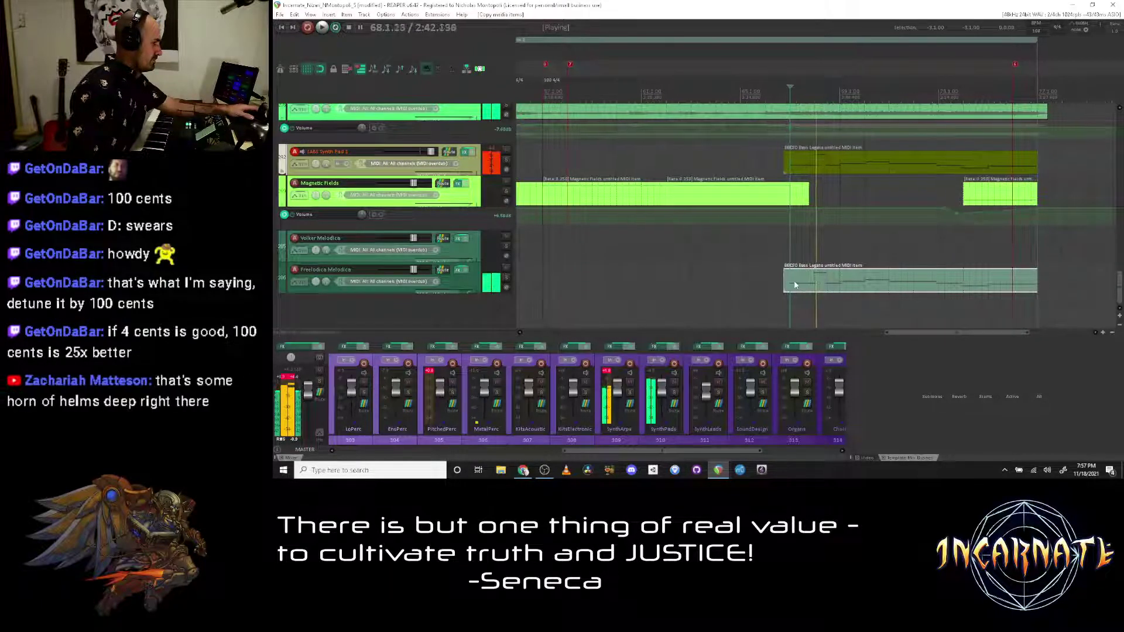
{"action": "left_click", "coordinate": [495, 276]}
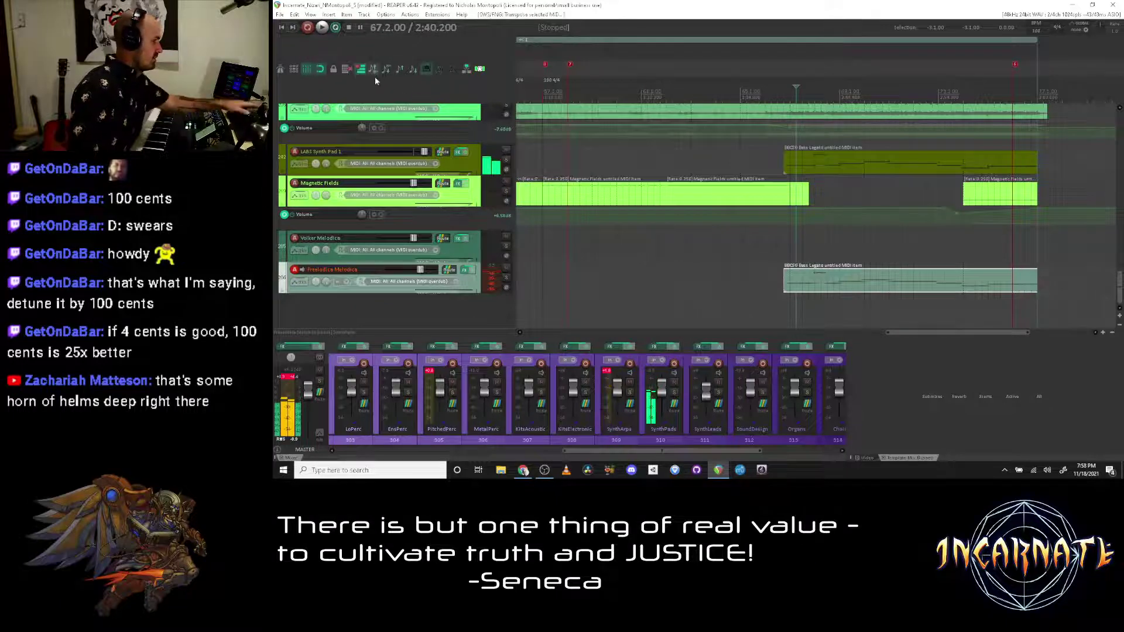
Step: Play the ending with Freelodica Melodica and LABS Synth Pad 1 soloed, compare them, and clear the solos
{"action": "key", "text": "space"}
{"action": "left_click", "coordinate": [506, 278]}
{"action": "left_click", "coordinate": [507, 159]}
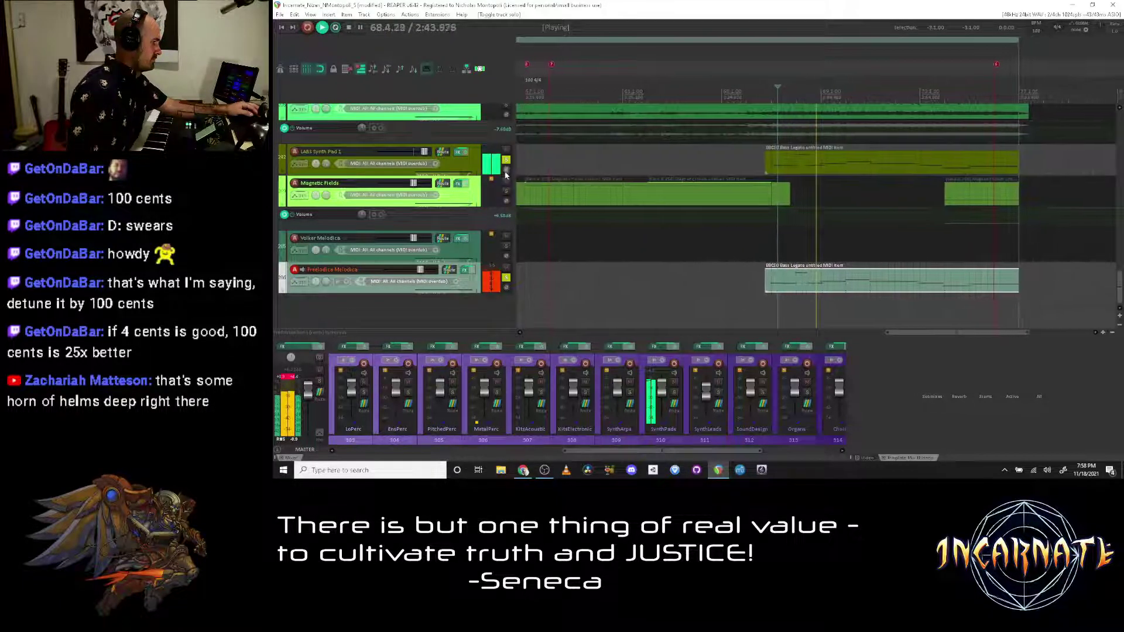
{"action": "left_click", "coordinate": [507, 279]}
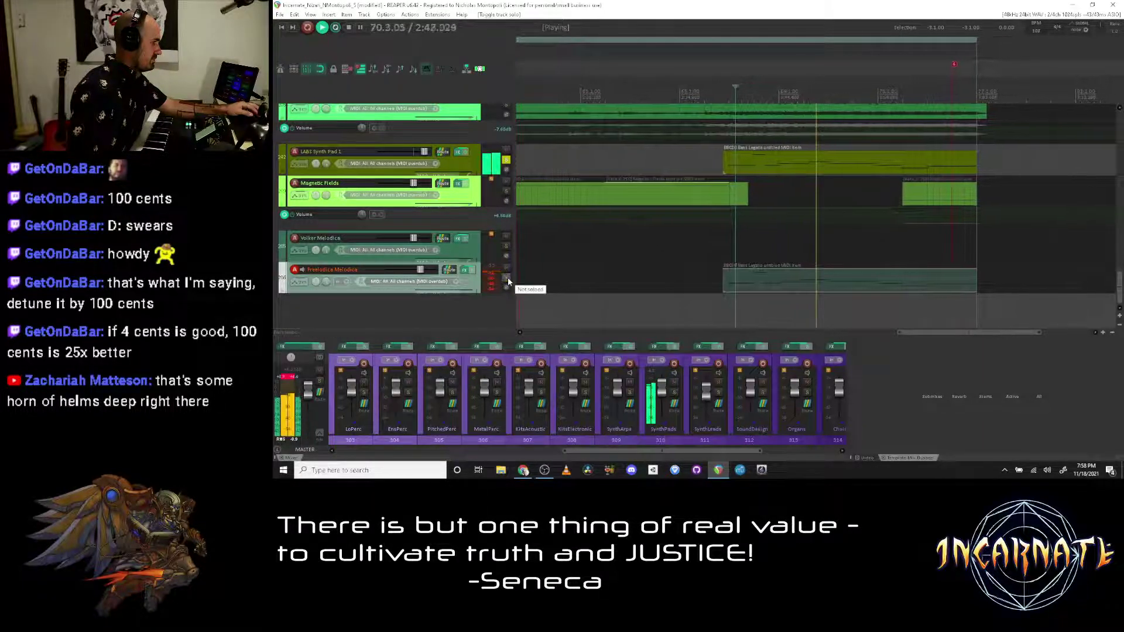
{"action": "left_click", "coordinate": [507, 278]}
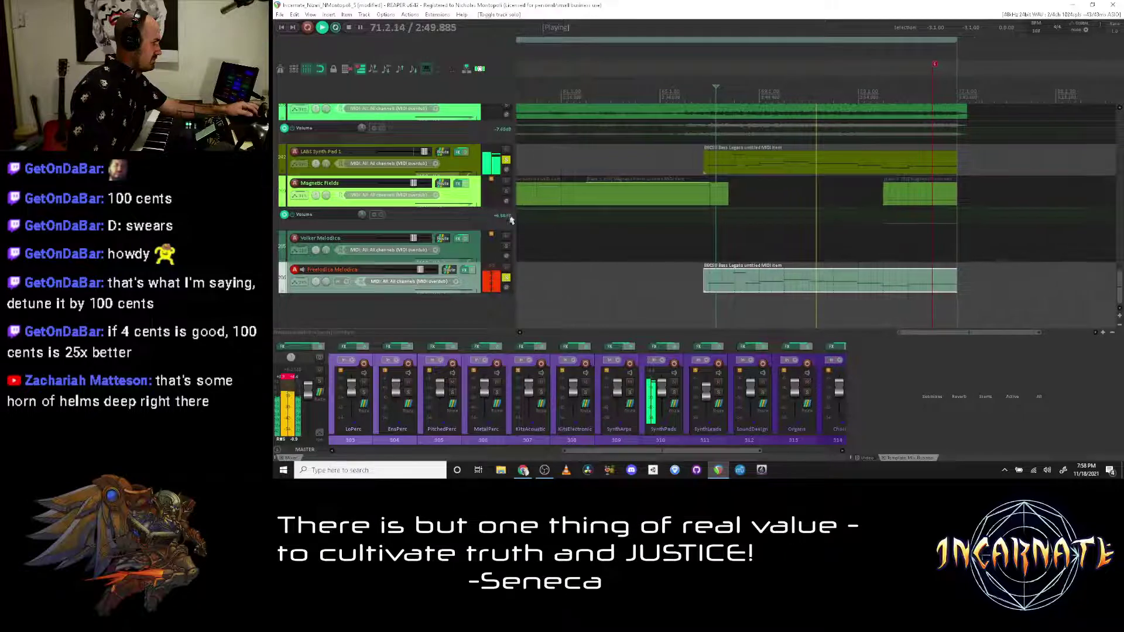
{"action": "left_click", "coordinate": [506, 160]}
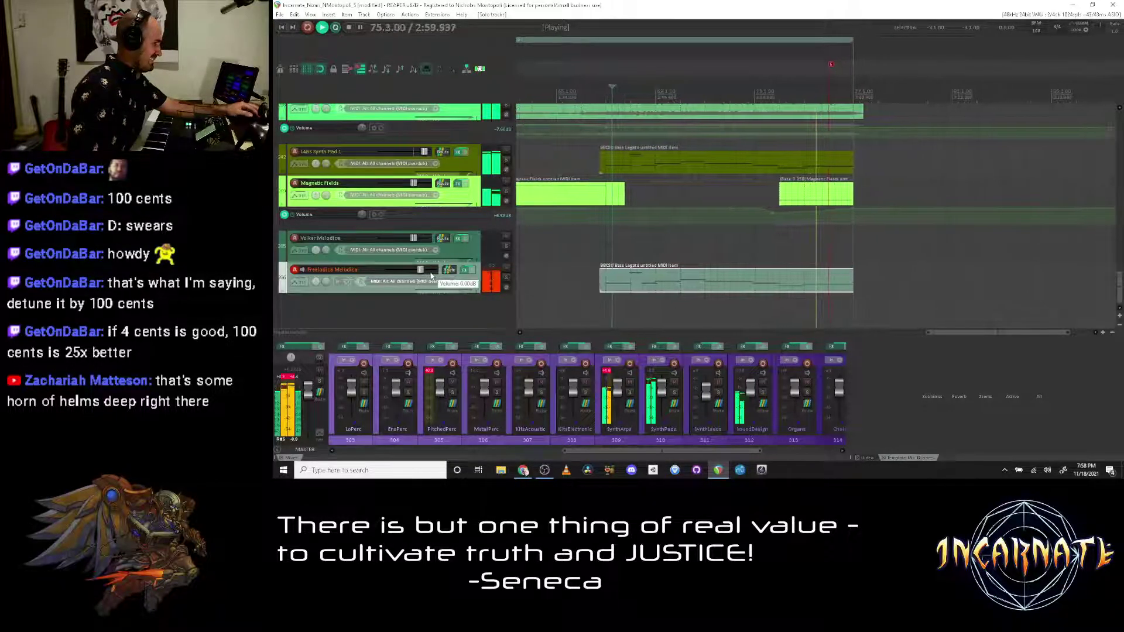
Step: Lower the Freelodica Melodica track's volume in the mix and stop playback
{"action": "left_click_drag", "start_coordinate": [430, 278], "coordinate": [410, 278]}
{"action": "key", "text": "space"}
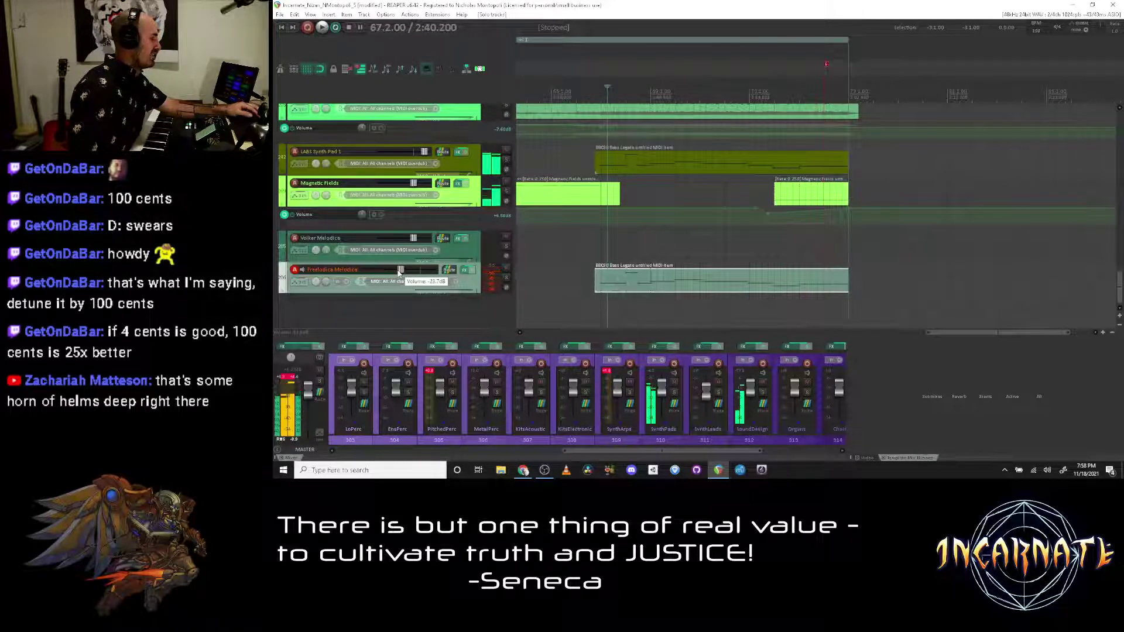
Step: Lock and hide the unused Volker Melodica track, and nudge the Freelodica Melodica volume slightly lower
{"action": "left_click", "coordinate": [465, 244]}
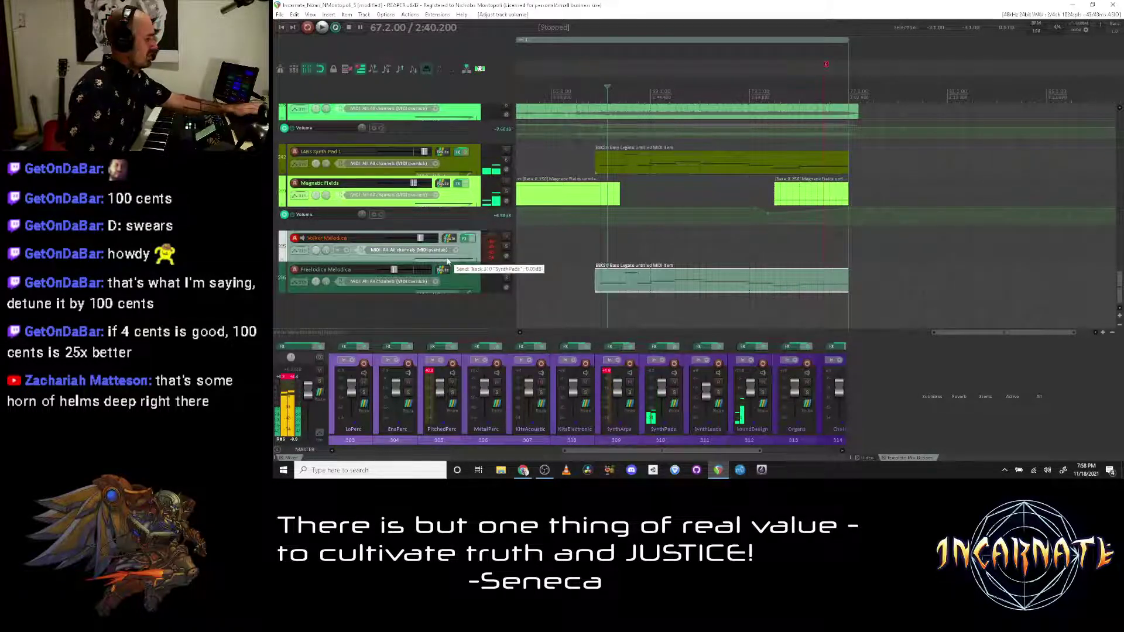
{"action": "key", "text": "Home"}
{"action": "scroll", "coordinate": [562, 234], "scroll_direction": "down", "scroll_amount": 8}
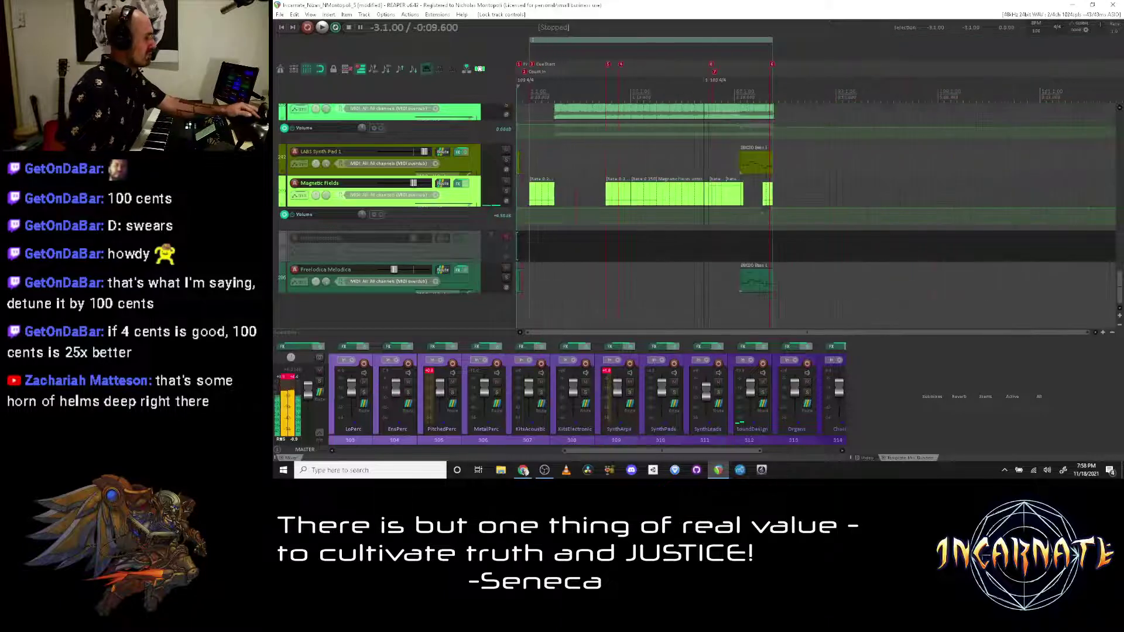
{"action": "left_click_drag", "start_coordinate": [394, 269], "coordinate": [392, 269]}
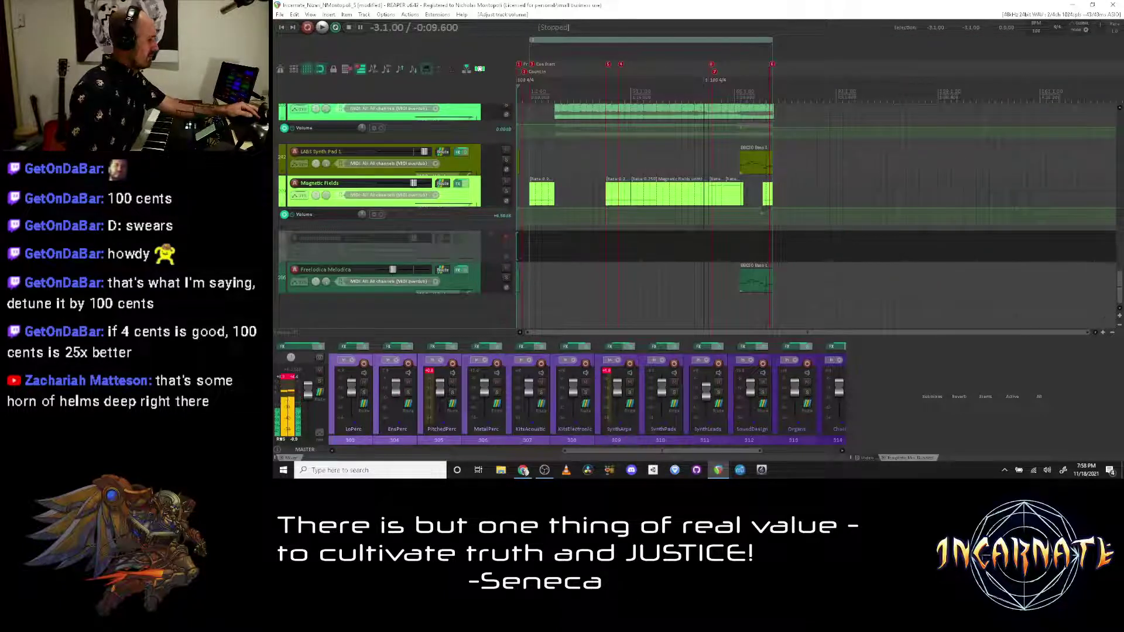
{"action": "key", "text": "h"}
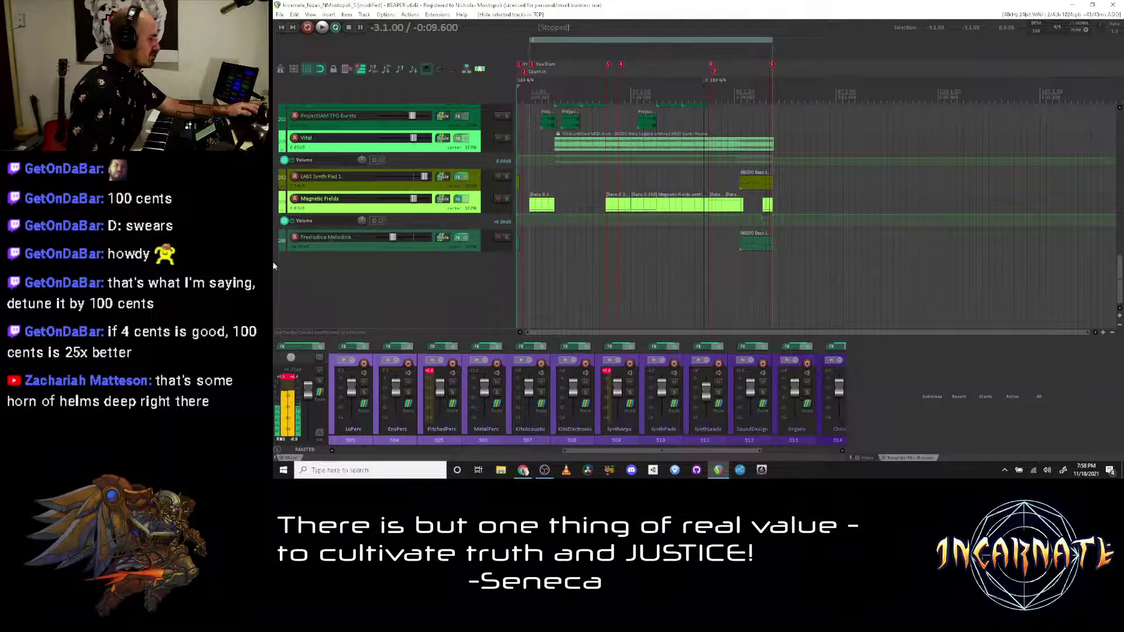
Step: Check the Restream chat in the browser and return to the upper tracks of the REAPER project
{"action": "scroll", "coordinate": [273, 266], "scroll_direction": "up", "scroll_amount": 5}
{"action": "scroll", "coordinate": [273, 267], "scroll_direction": "up", "scroll_amount": 5}
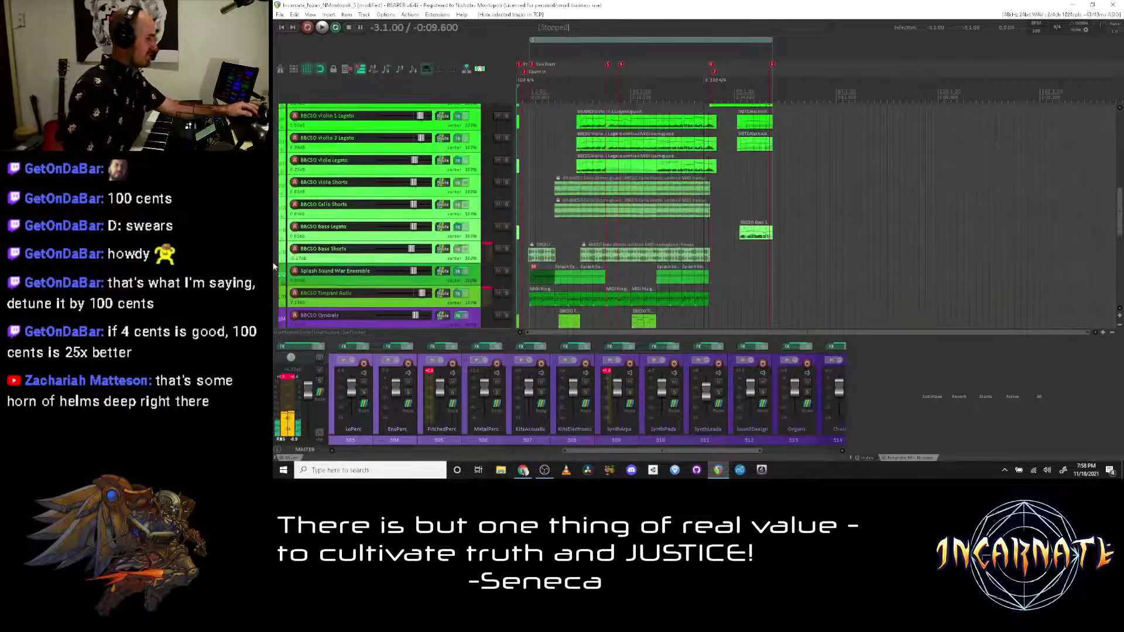
{"action": "key", "text": "alt+Tab"}
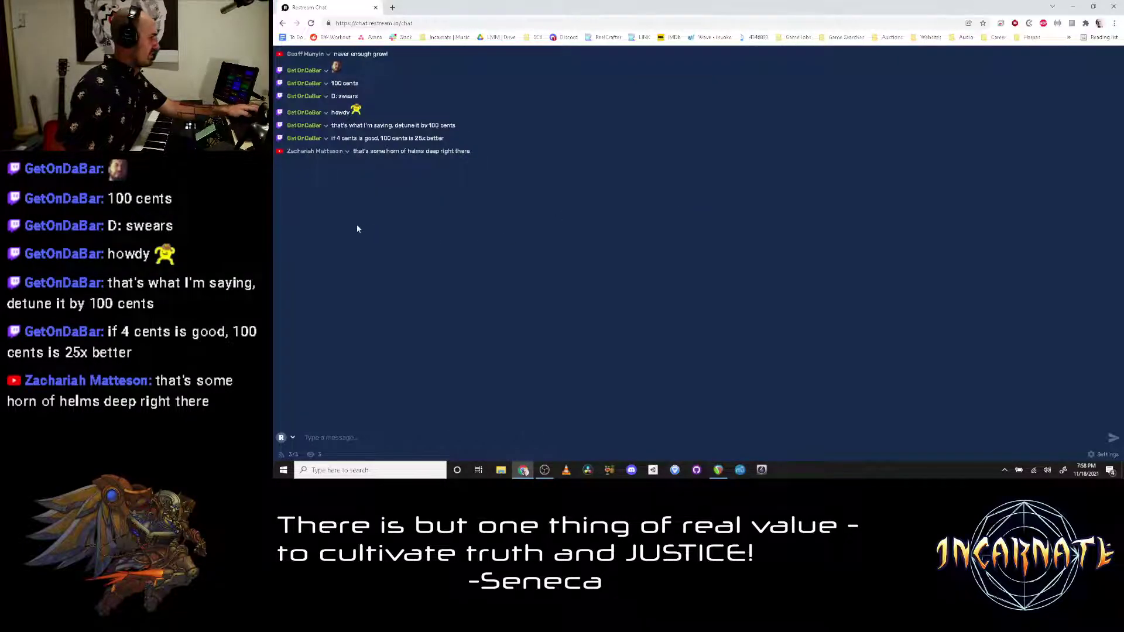
{"action": "key", "text": "alt+Tab"}
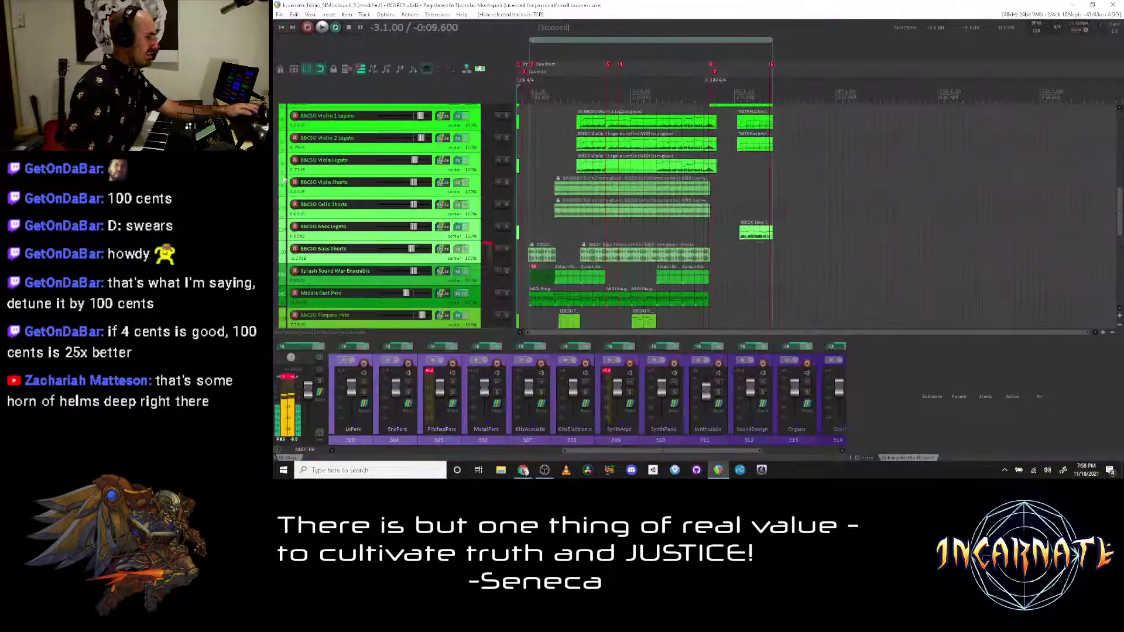
{"action": "key", "text": "alt+Tab"}
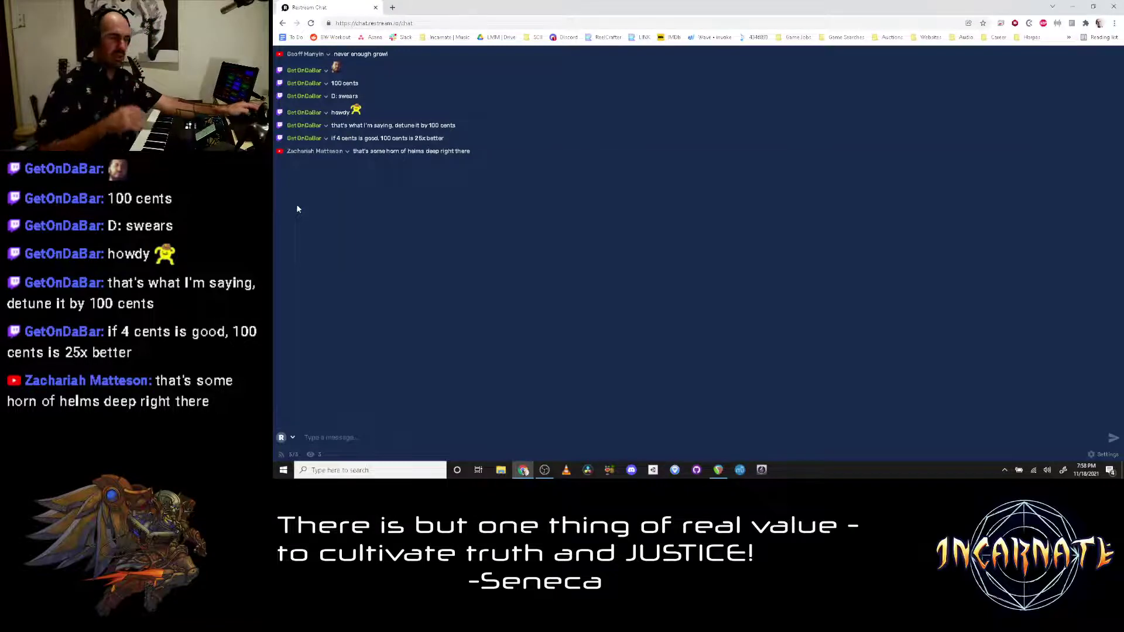
{"action": "key", "text": "alt+Tab"}
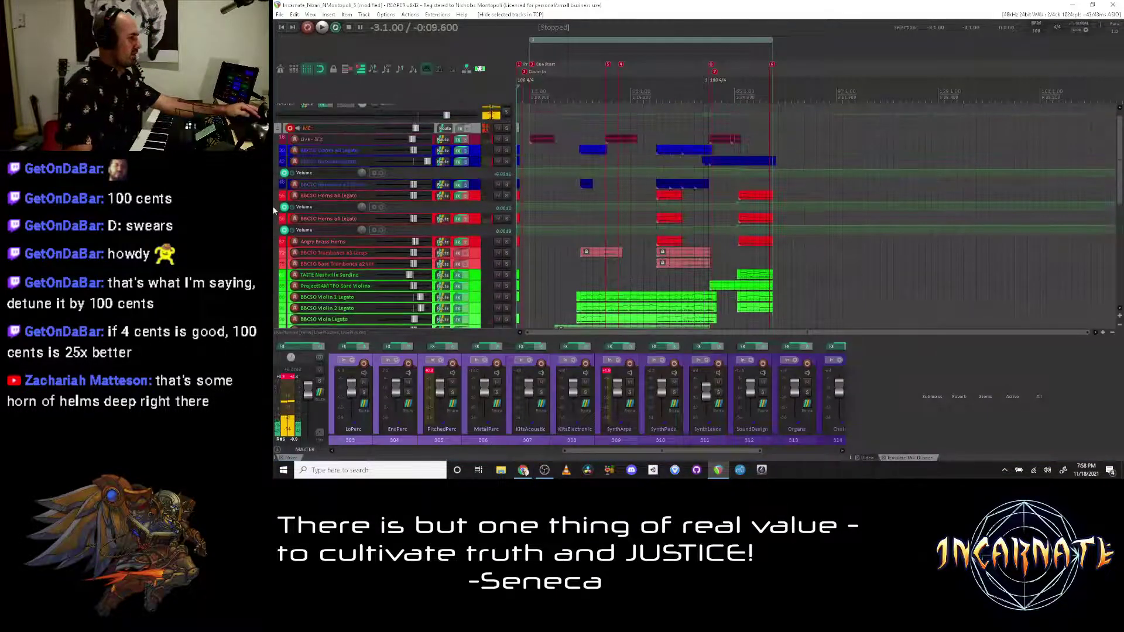
Step: Select the first BBCSO Horns a4 Legato track
{"action": "left_click", "coordinate": [476, 198]}
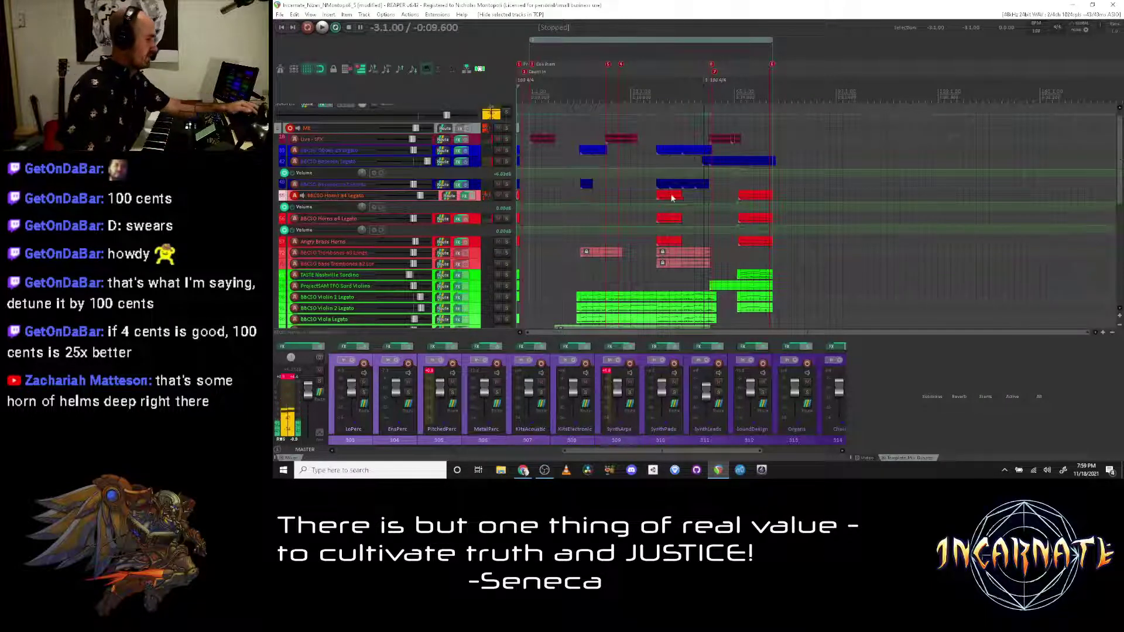
{"action": "scroll", "coordinate": [273, 206], "scroll_direction": "up", "scroll_amount": 1}
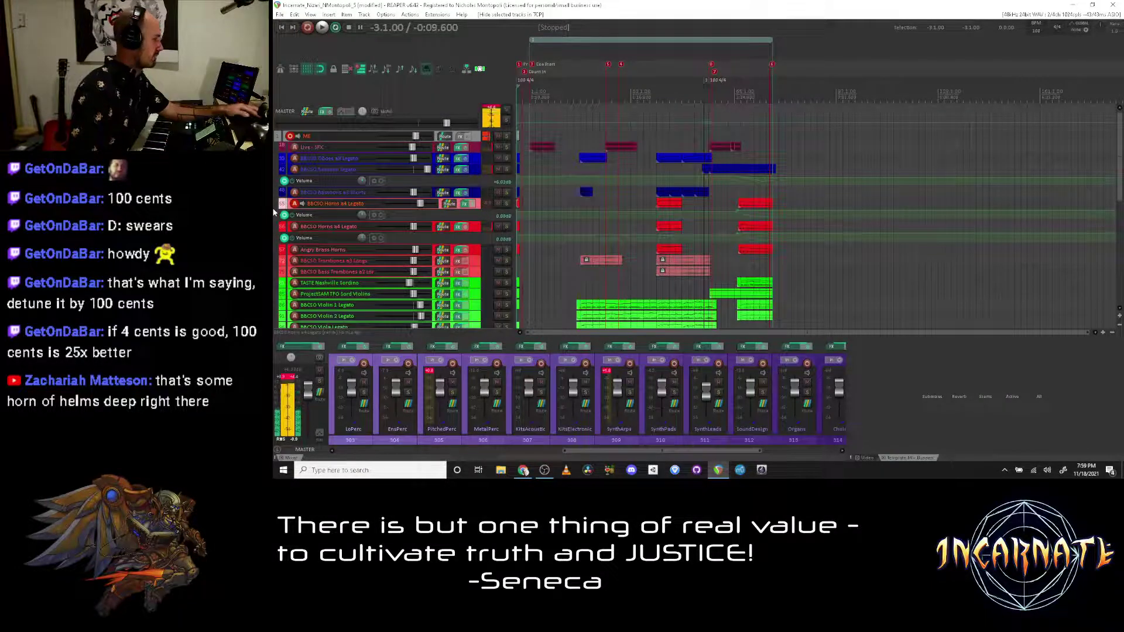
Step: Play the cue's ending from around bar 58, replay it from bar 66, and stop playback
{"action": "scroll", "coordinate": [273, 205], "scroll_direction": "down", "scroll_amount": 3}
{"action": "scroll", "coordinate": [799, 140], "scroll_direction": "up", "scroll_amount": 2}
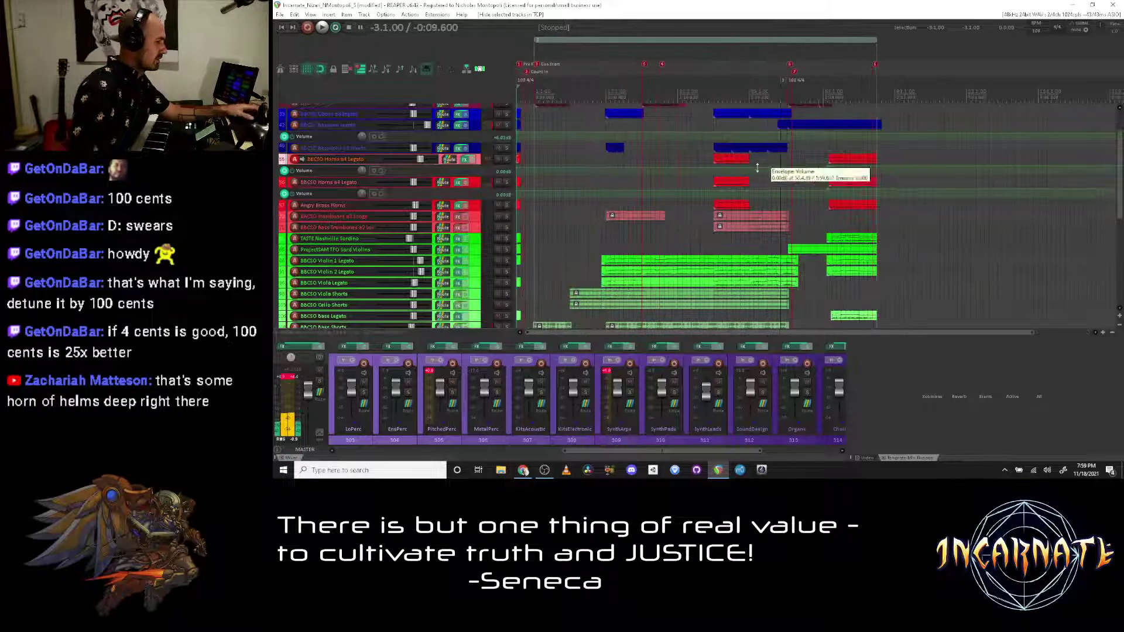
{"action": "left_click", "coordinate": [783, 187]}
{"action": "scroll", "coordinate": [814, 195], "scroll_direction": "up", "scroll_amount": 2}
{"action": "left_click", "coordinate": [949, 176]}
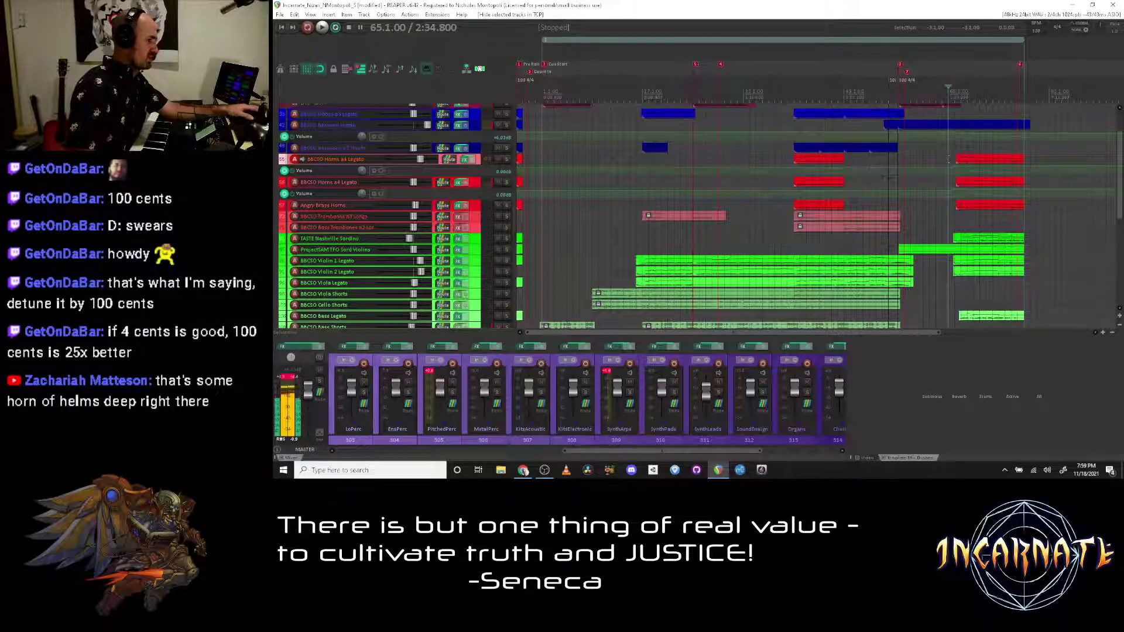
{"action": "left_click", "coordinate": [904, 187]}
{"action": "key", "text": "space"}
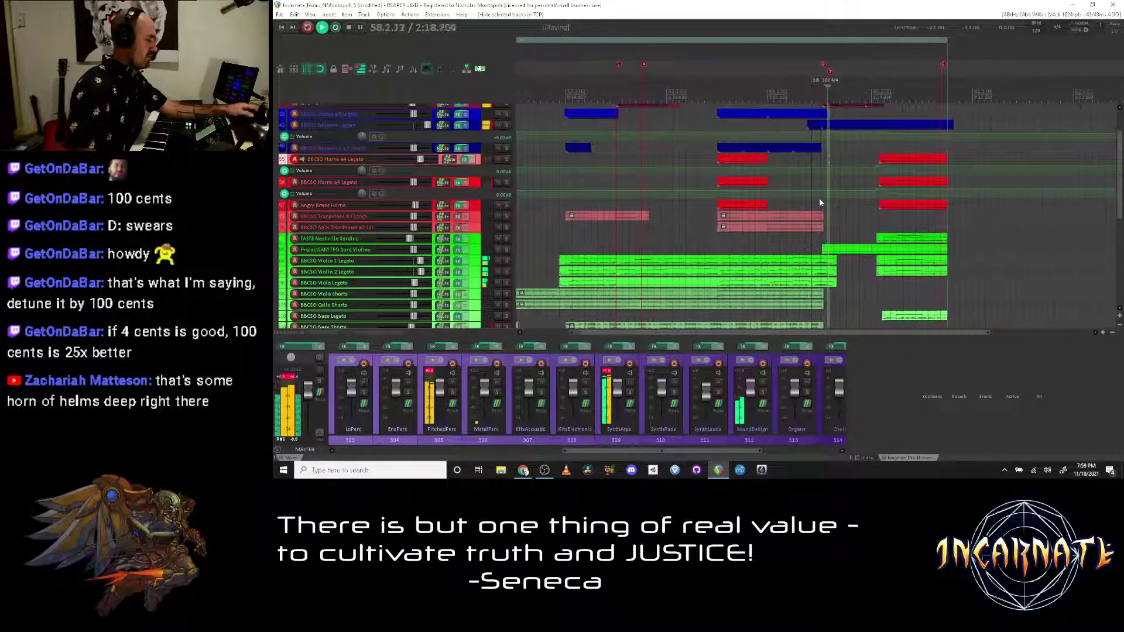
{"action": "scroll", "coordinate": [879, 214], "scroll_direction": "up", "scroll_amount": 3}
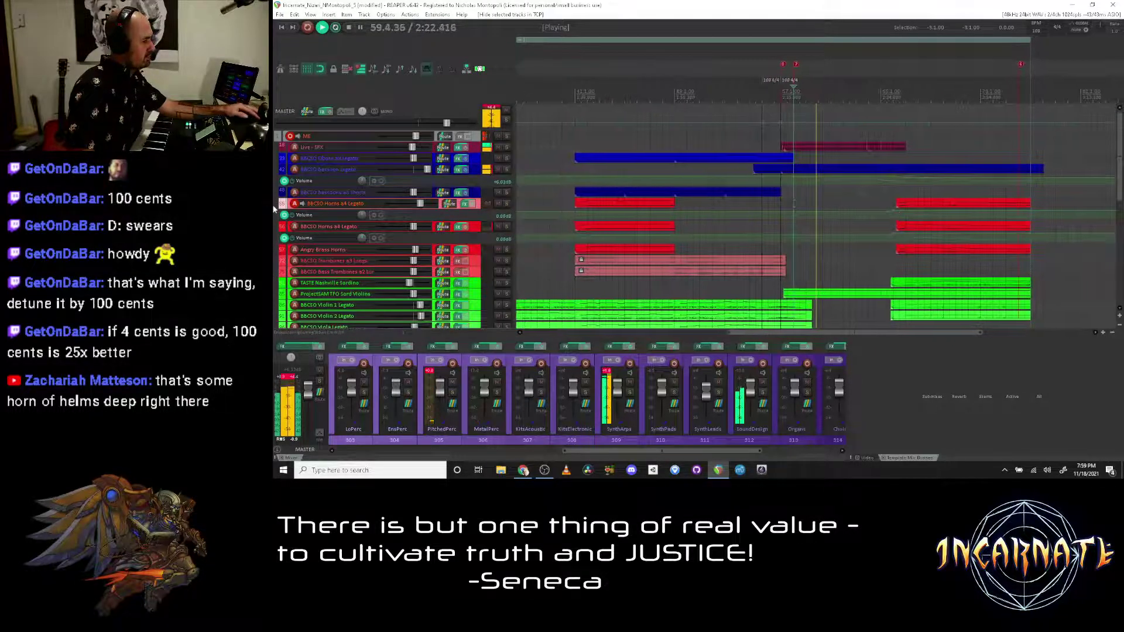
{"action": "scroll", "coordinate": [273, 206], "scroll_direction": "down", "scroll_amount": 1}
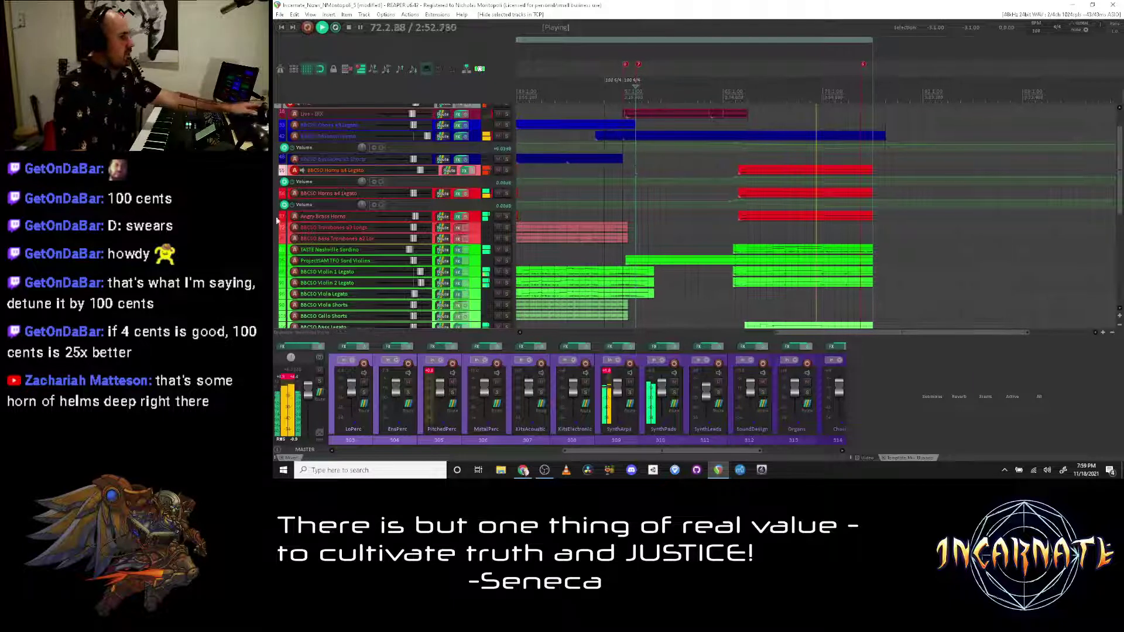
{"action": "key", "text": "]"}
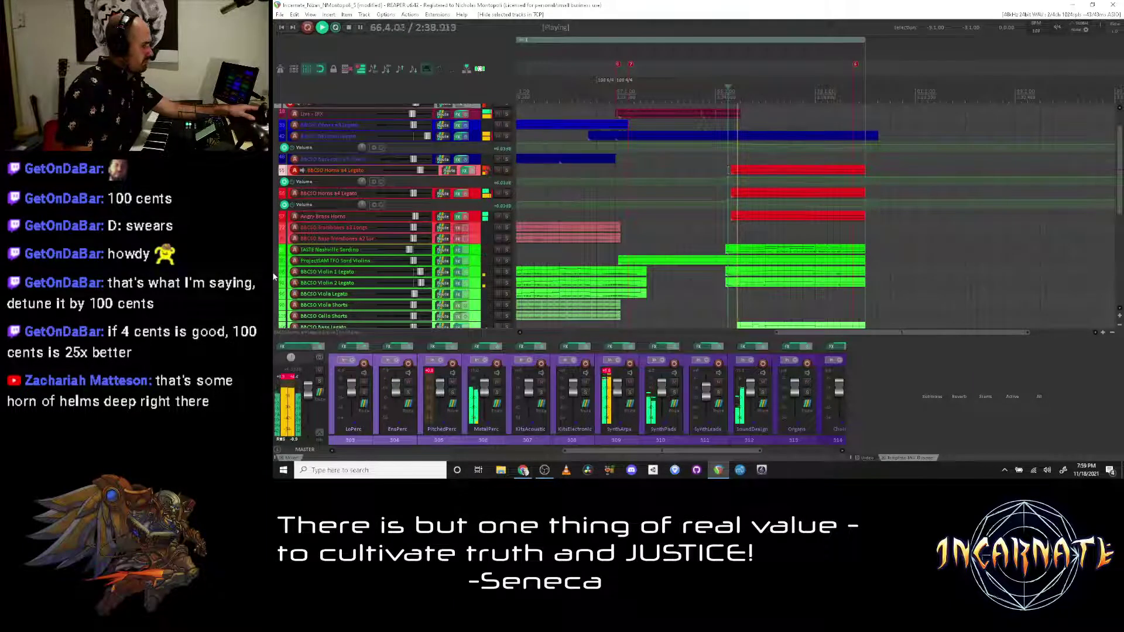
{"action": "key", "text": "space"}
Step: Check the Restream chat in the browser and look through the string tracks in the REAPER project
{"action": "scroll", "coordinate": [274, 264], "scroll_direction": "down", "scroll_amount": 2}
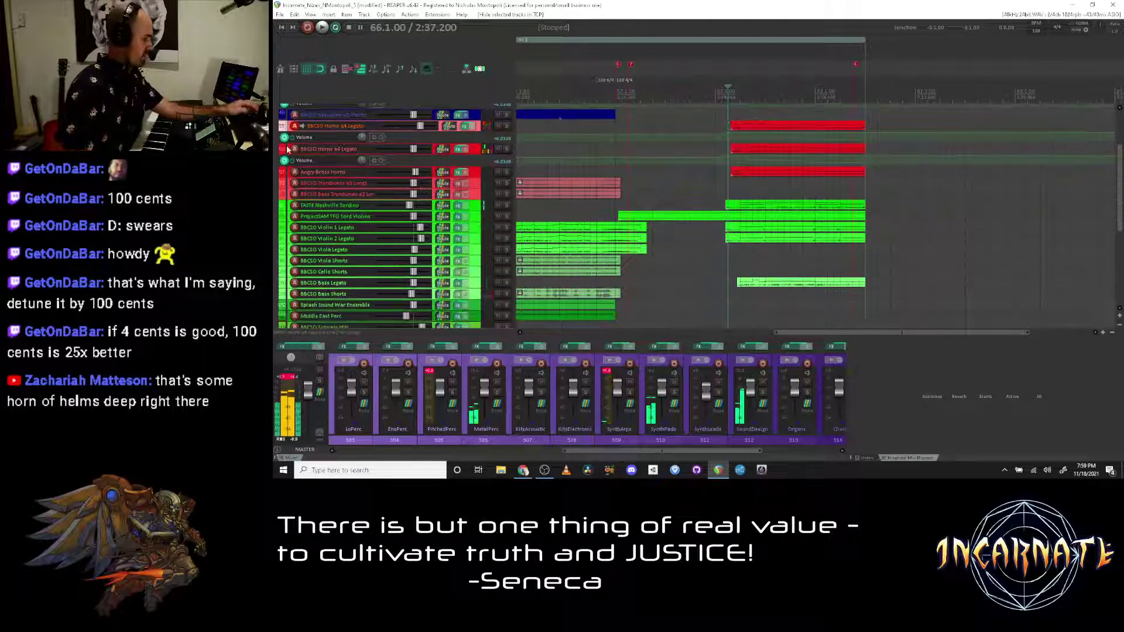
{"action": "scroll", "coordinate": [274, 251], "scroll_direction": "down", "scroll_amount": 1}
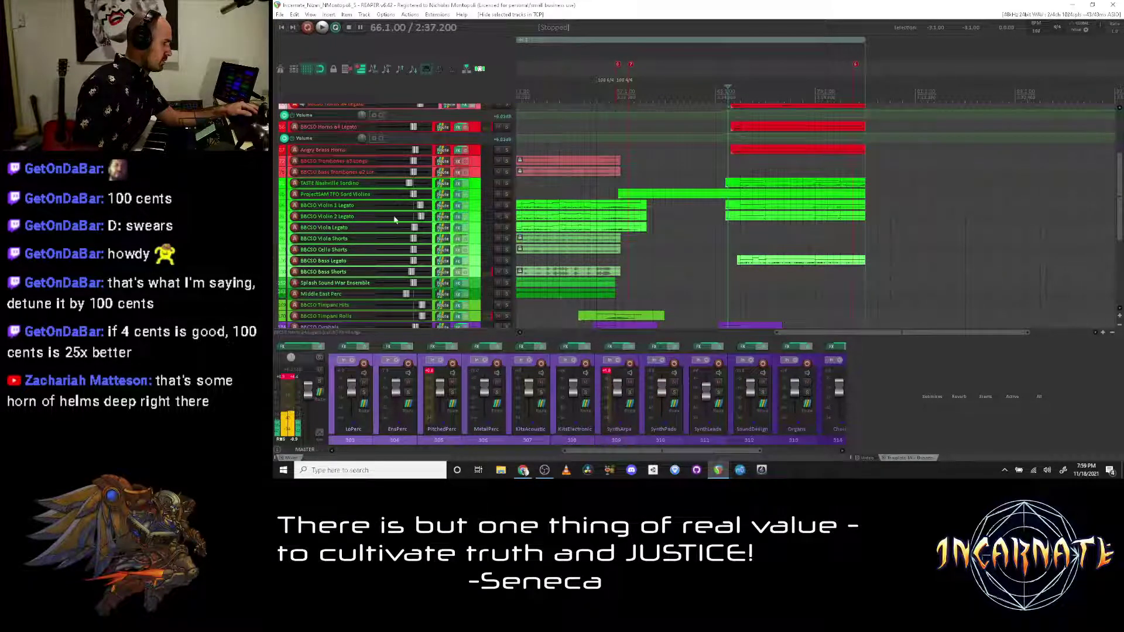
{"action": "scroll", "coordinate": [404, 218], "scroll_direction": "up", "scroll_amount": 3}
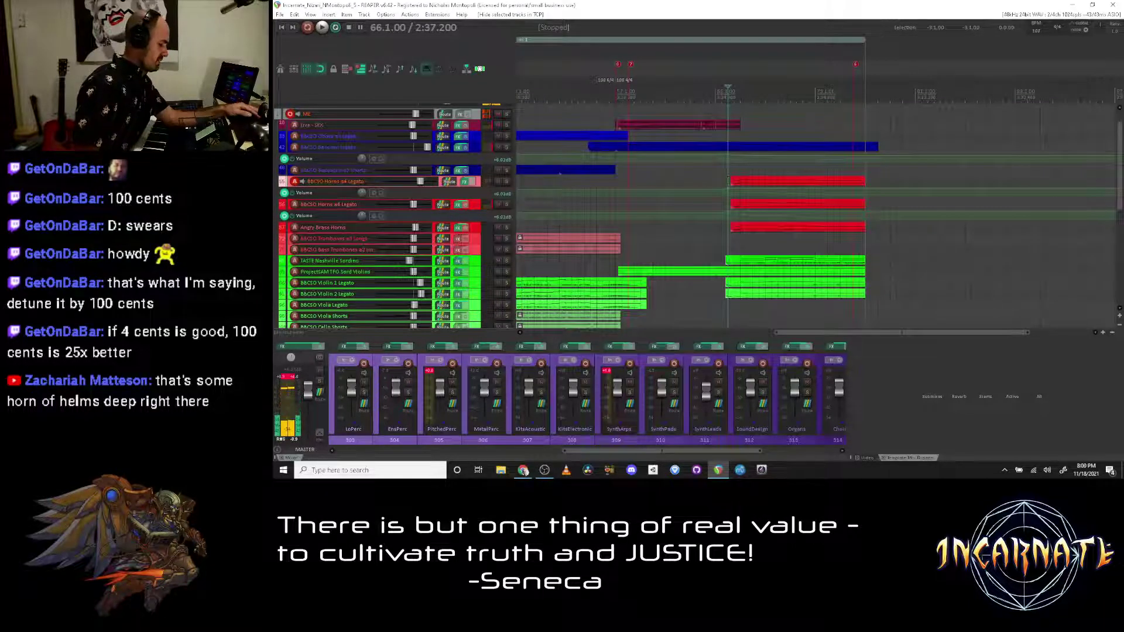
{"action": "key", "text": "alt+Tab"}
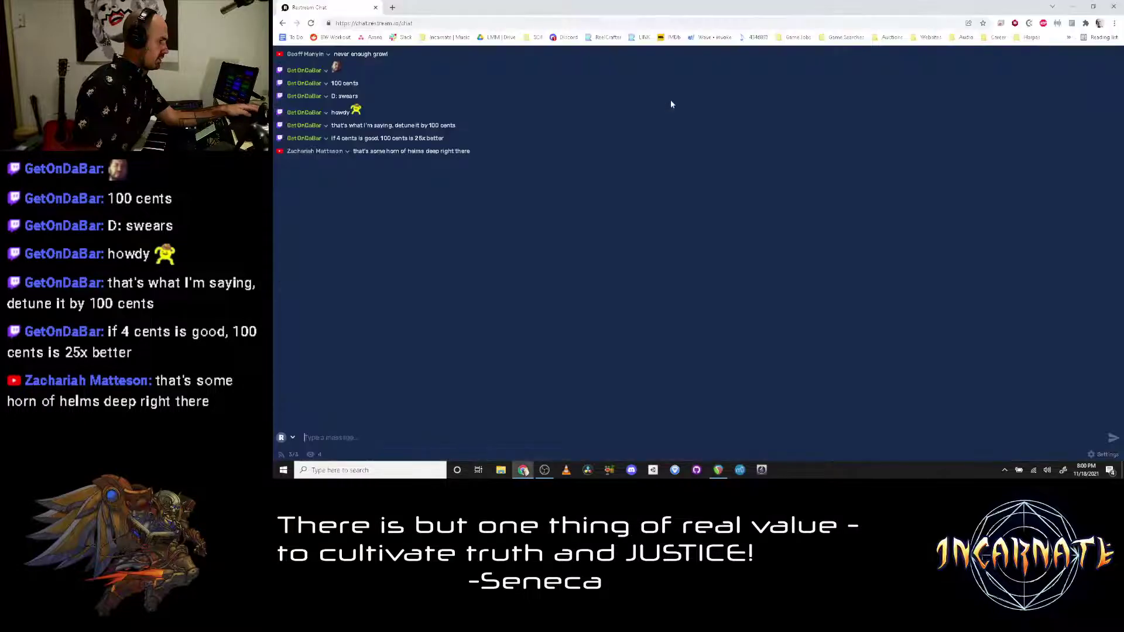
{"action": "key", "text": "alt+Tab"}
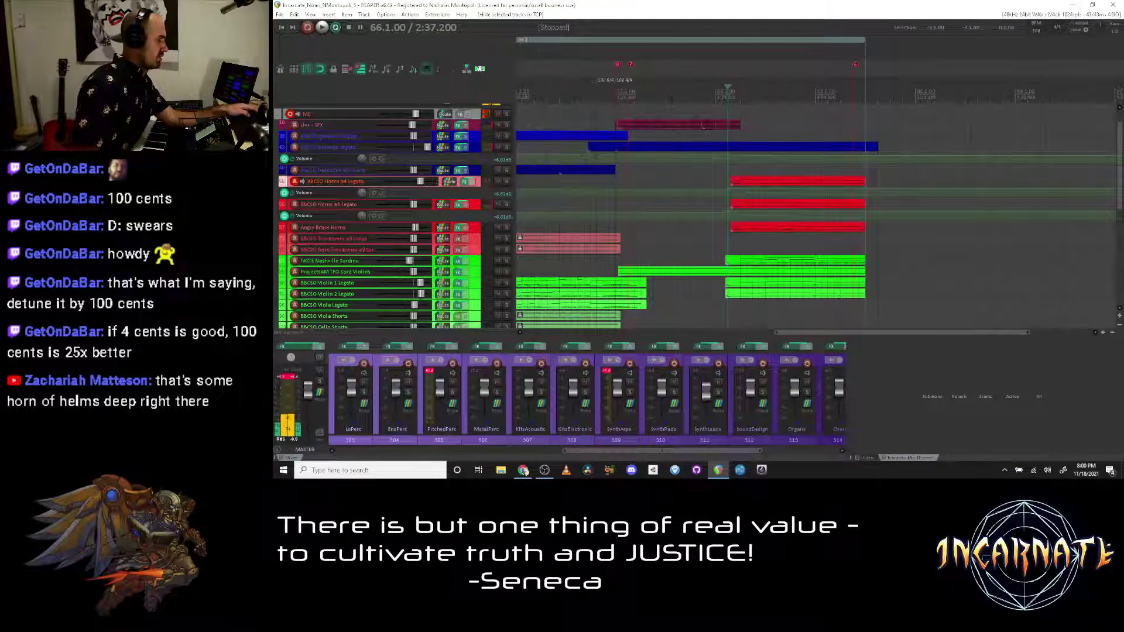
{"action": "scroll", "coordinate": [274, 237], "scroll_direction": "down", "scroll_amount": 5}
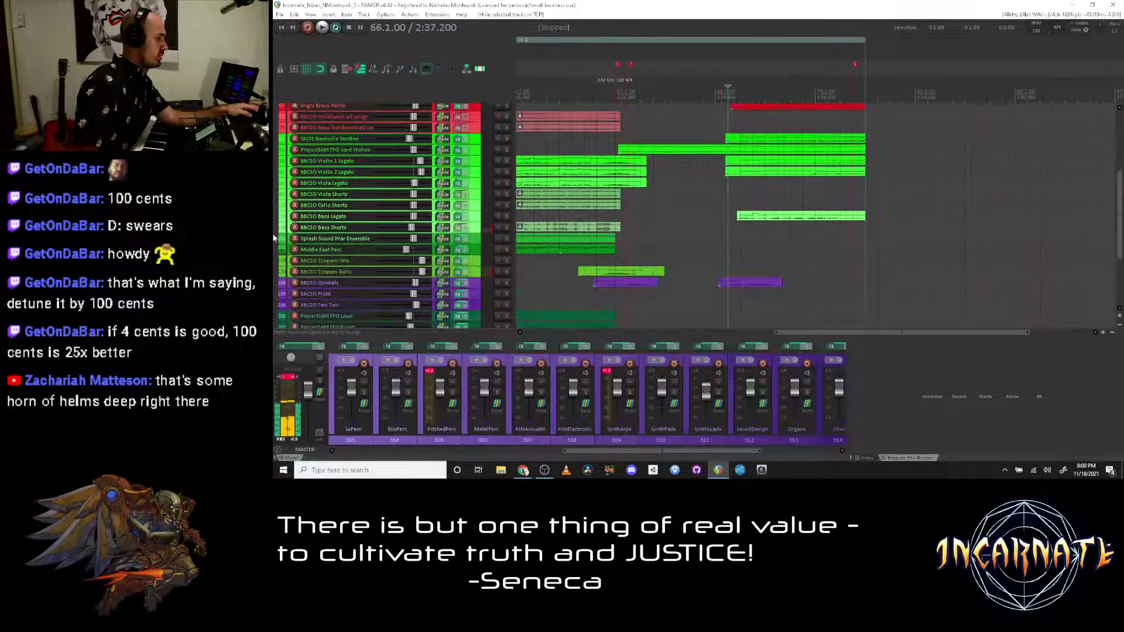
{"action": "scroll", "coordinate": [274, 235], "scroll_direction": "up", "scroll_amount": 1}
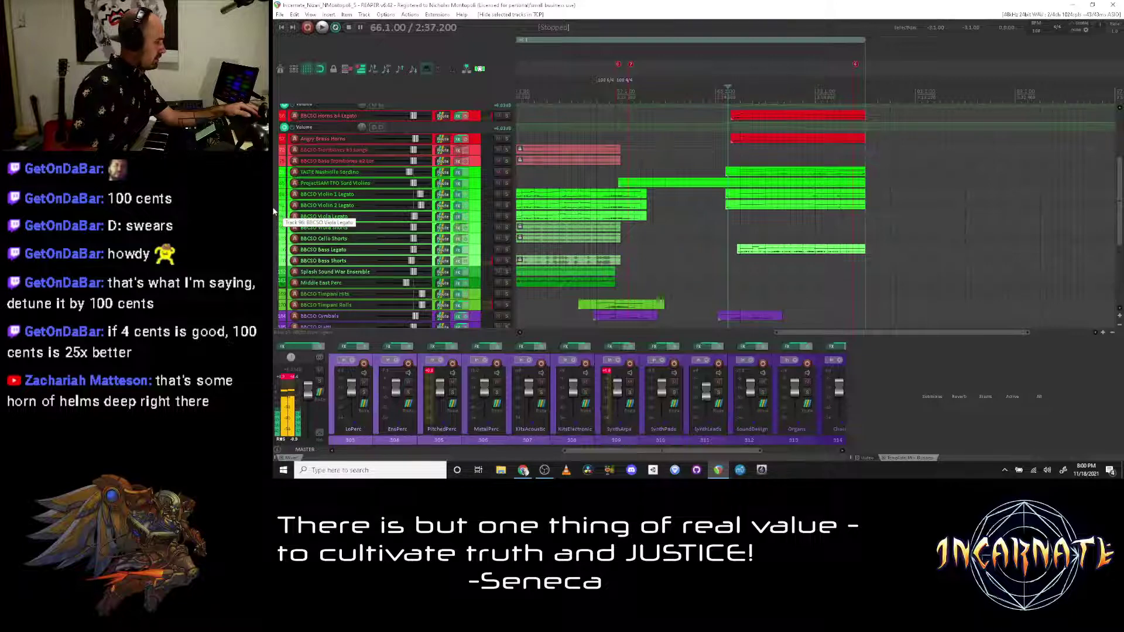
Step: Show all tracks, find "cello" in the Track Manager, activate BBCSO Cello Legato, and hide the unused tracks again
{"action": "key", "text": "ctrl+shift+a"}
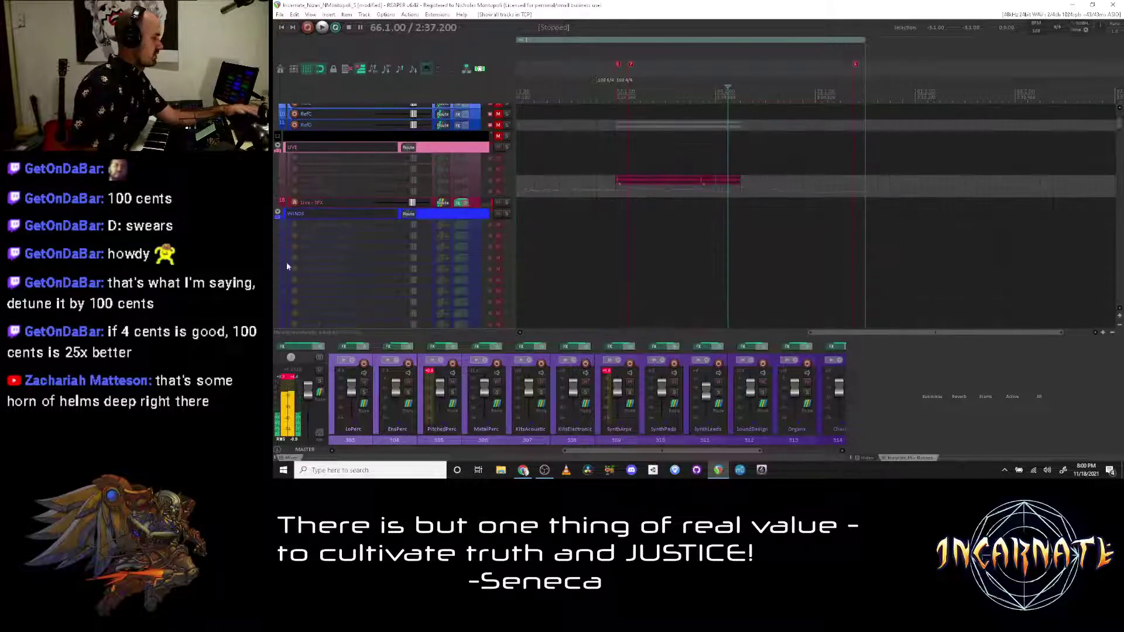
{"action": "key", "text": "ctrl+alt+m"}
{"action": "type", "text": "cello"}
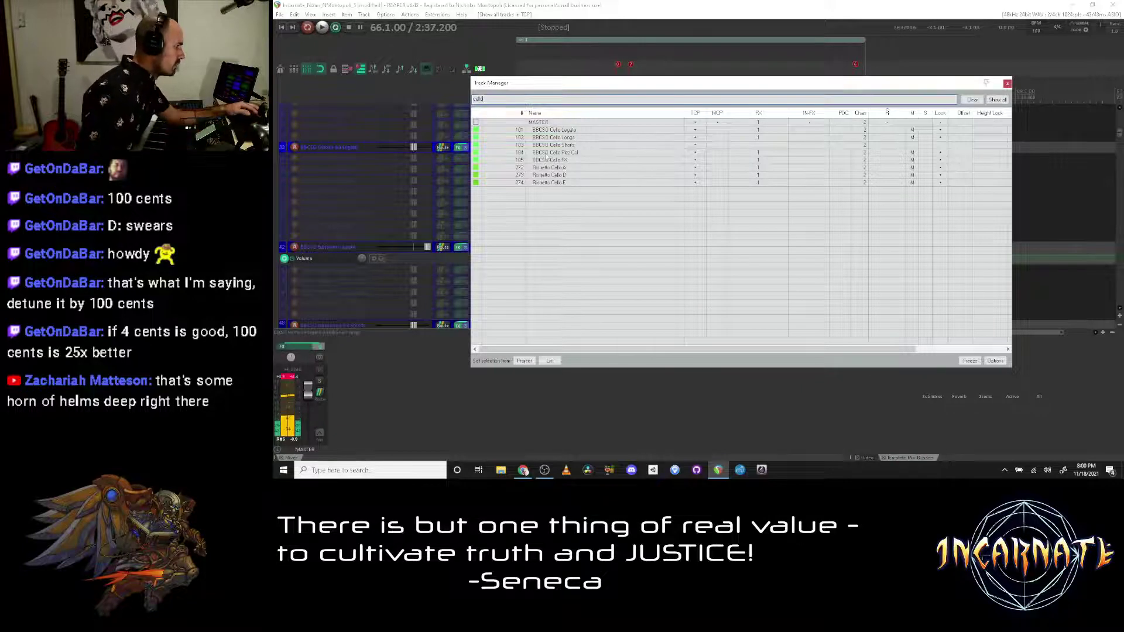
{"action": "key", "text": "Return"}
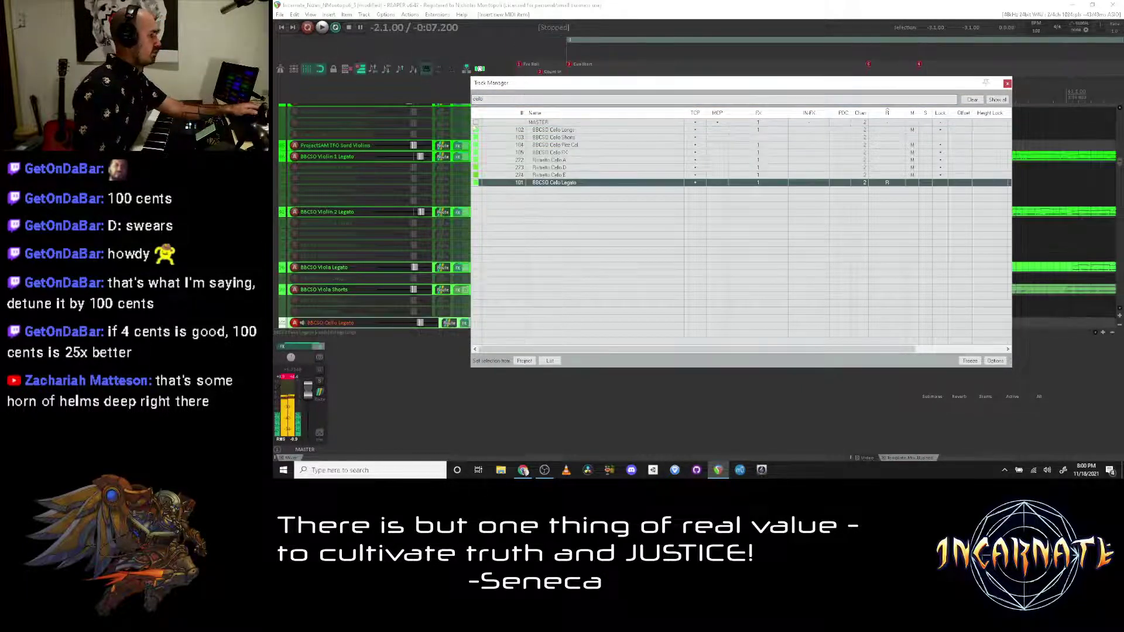
{"action": "key", "text": "Escape"}
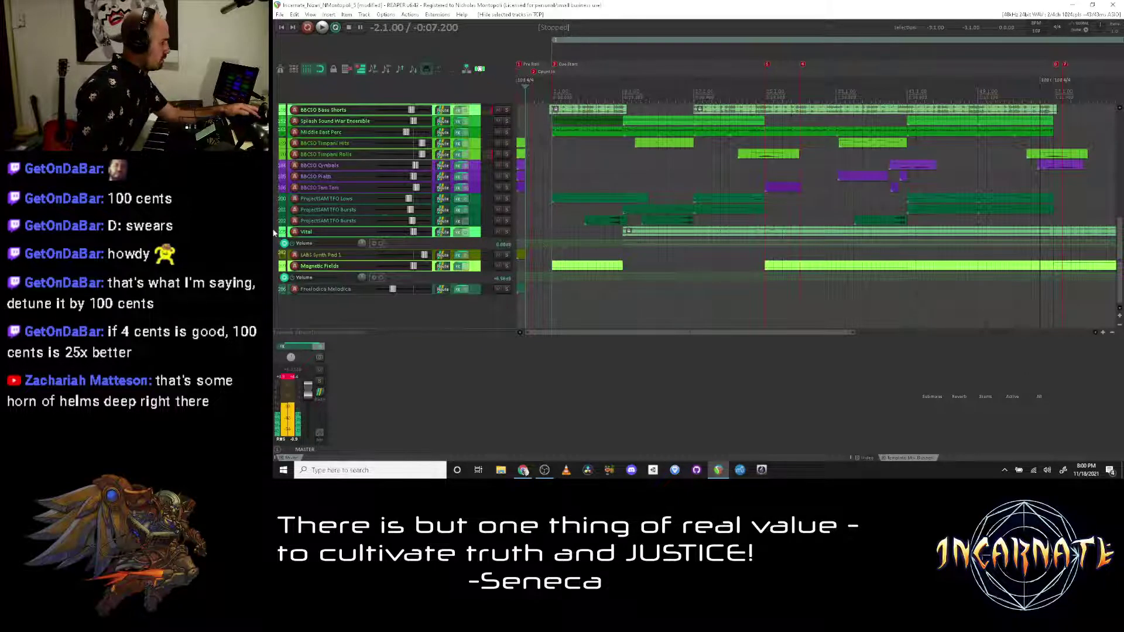
{"action": "scroll", "coordinate": [601, 240], "scroll_direction": "up", "scroll_amount": 2}
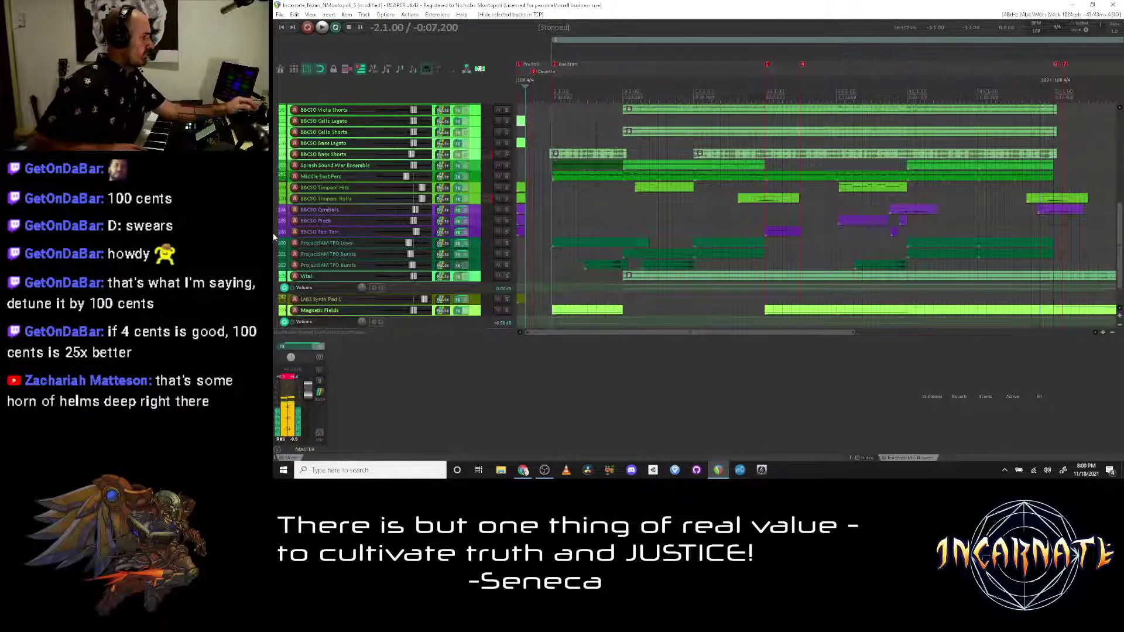
Step: Unfreeze the BBCSO Cello Shorts track, accepting the loss of edits made after freezing
{"action": "left_click", "coordinate": [479, 146]}
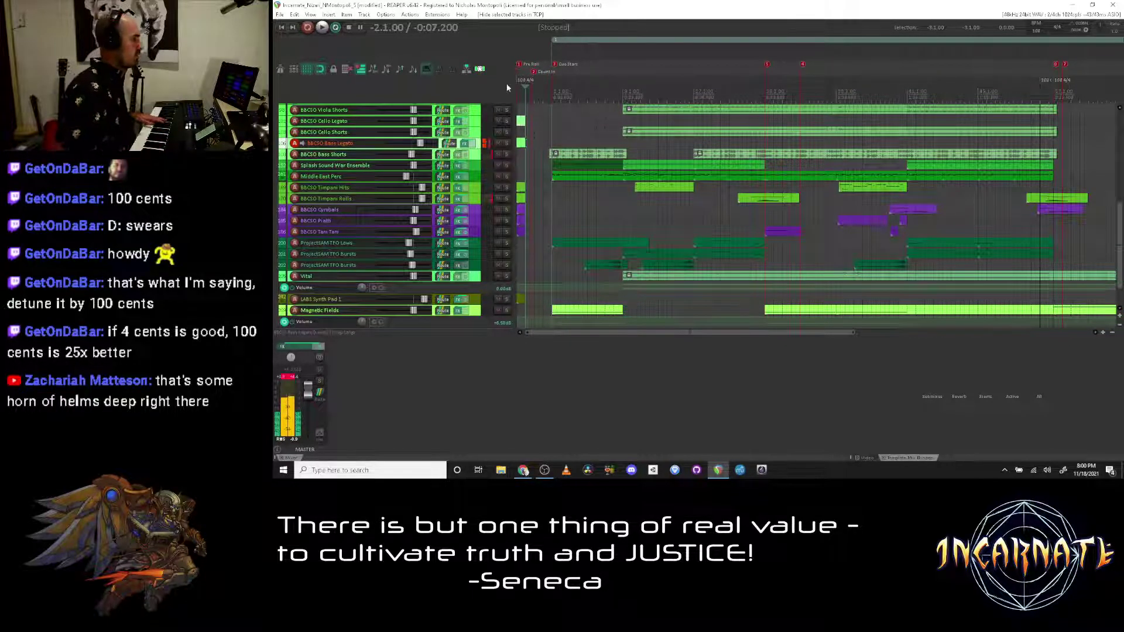
{"action": "left_click", "coordinate": [481, 132]}
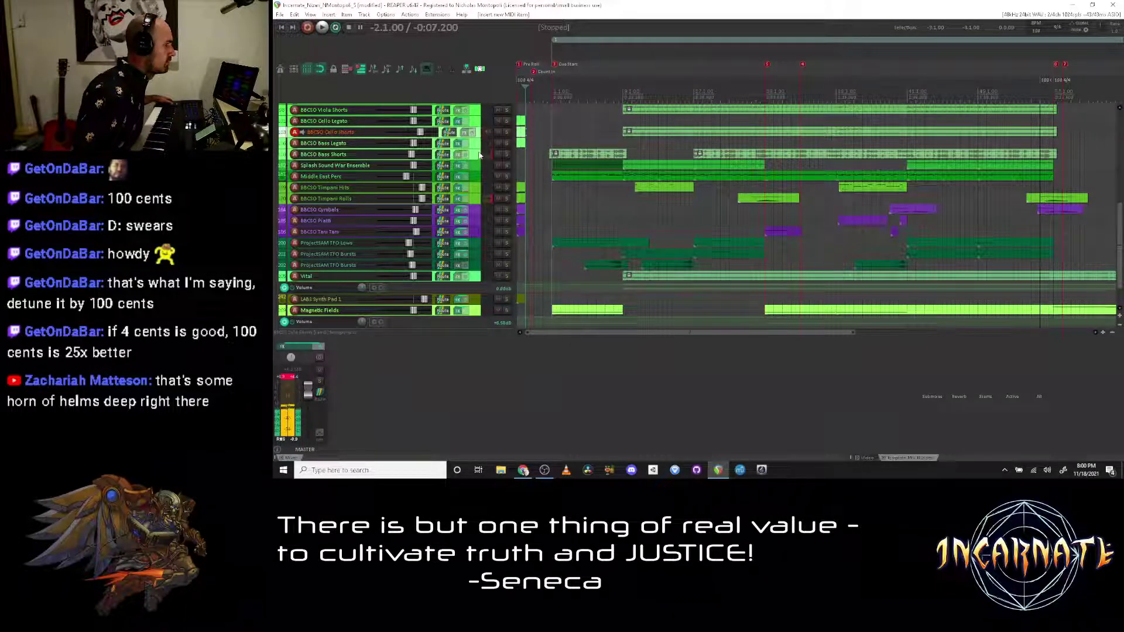
{"action": "key", "text": "ctrl+shift+f"}
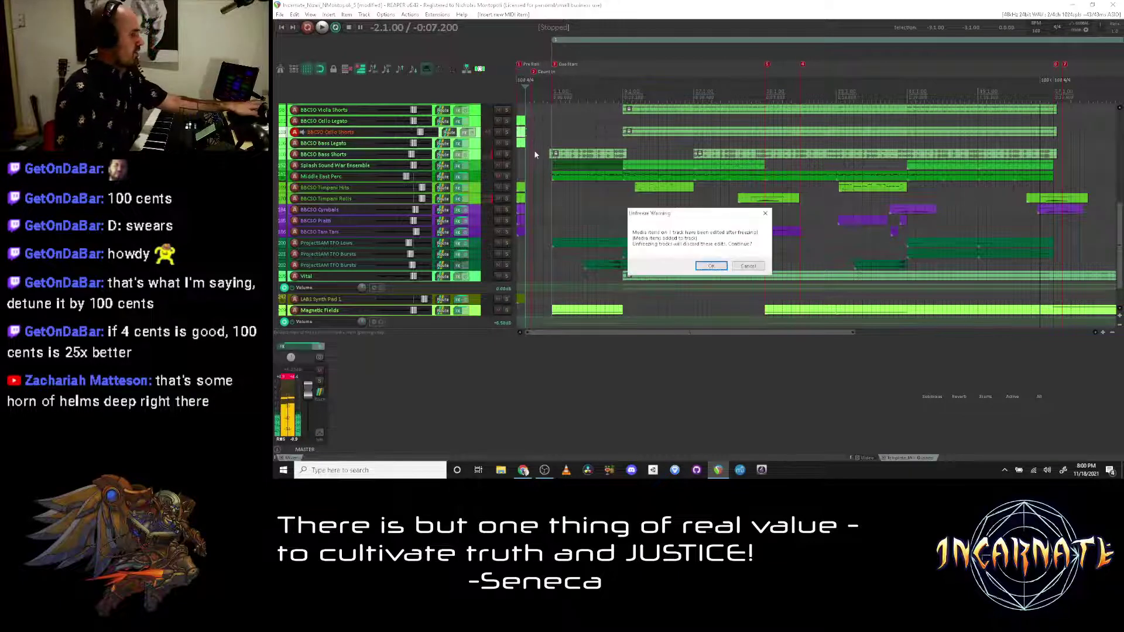
{"action": "left_click", "coordinate": [701, 266]}
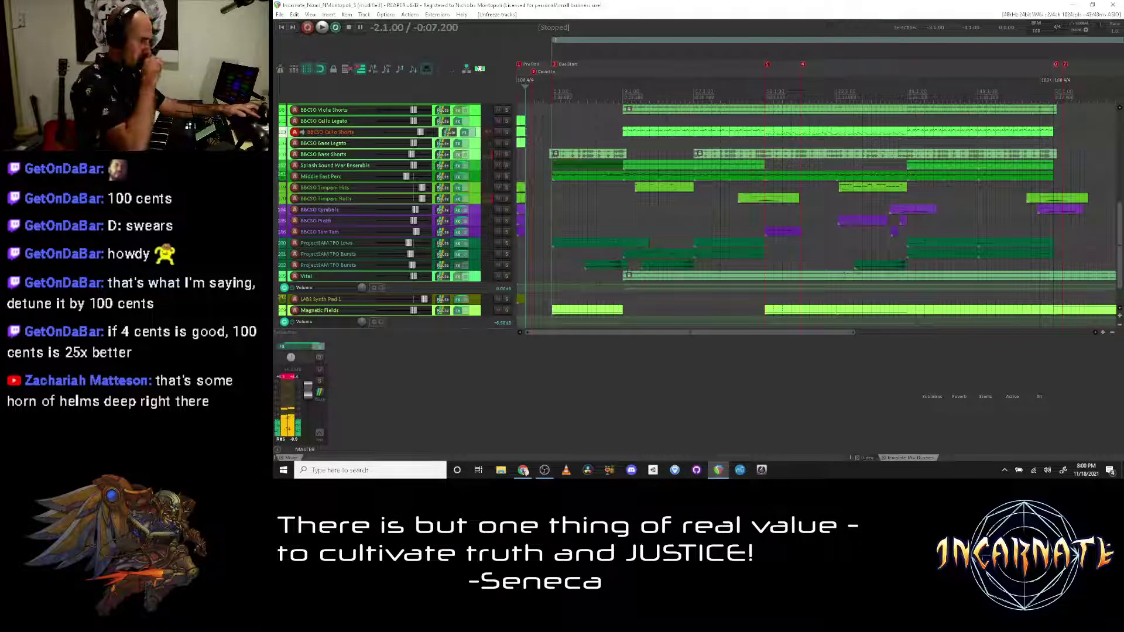
Step: Hide the mixer to enlarge the arrangement, and save the project as version 6
{"action": "left_click", "coordinate": [481, 123]}
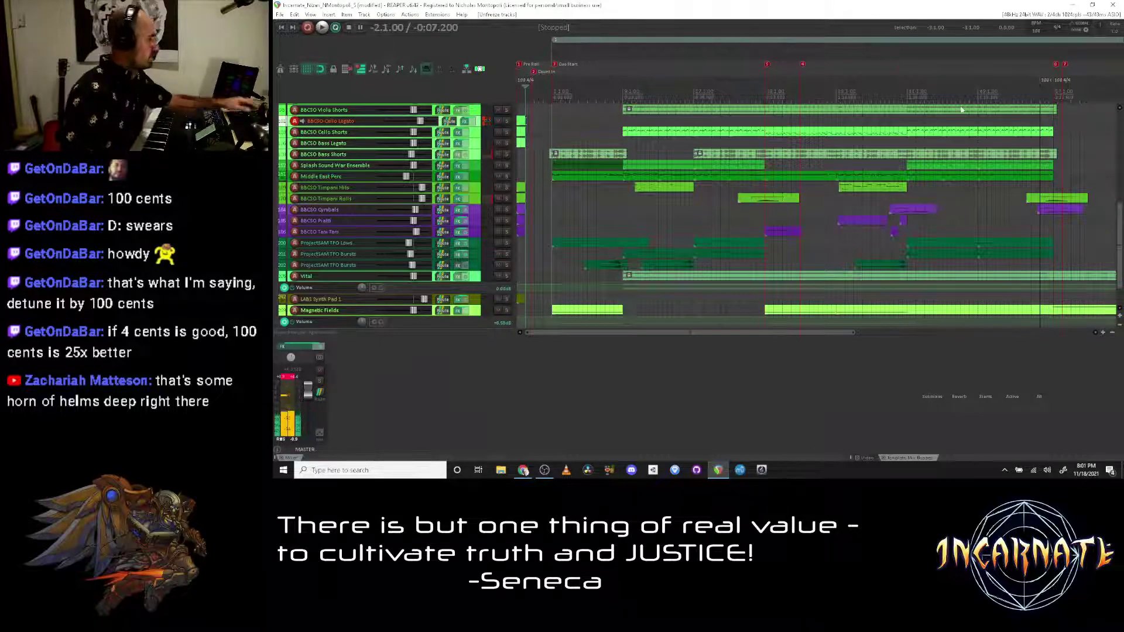
{"action": "scroll", "coordinate": [883, 136], "scroll_direction": "down", "scroll_amount": 2}
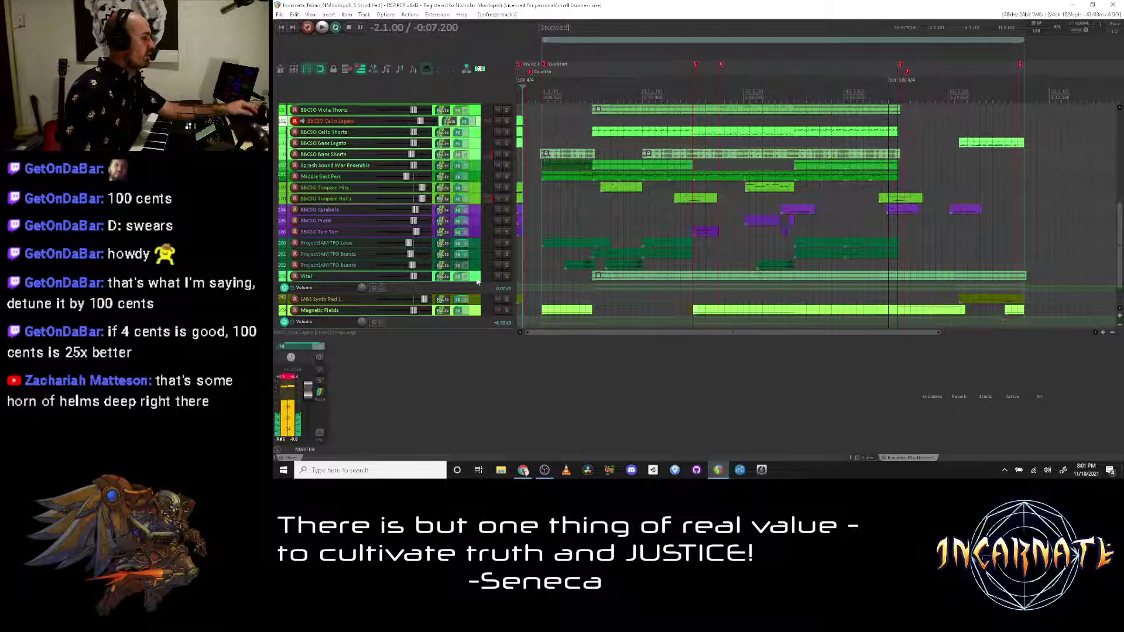
{"action": "left_click", "coordinate": [934, 397]}
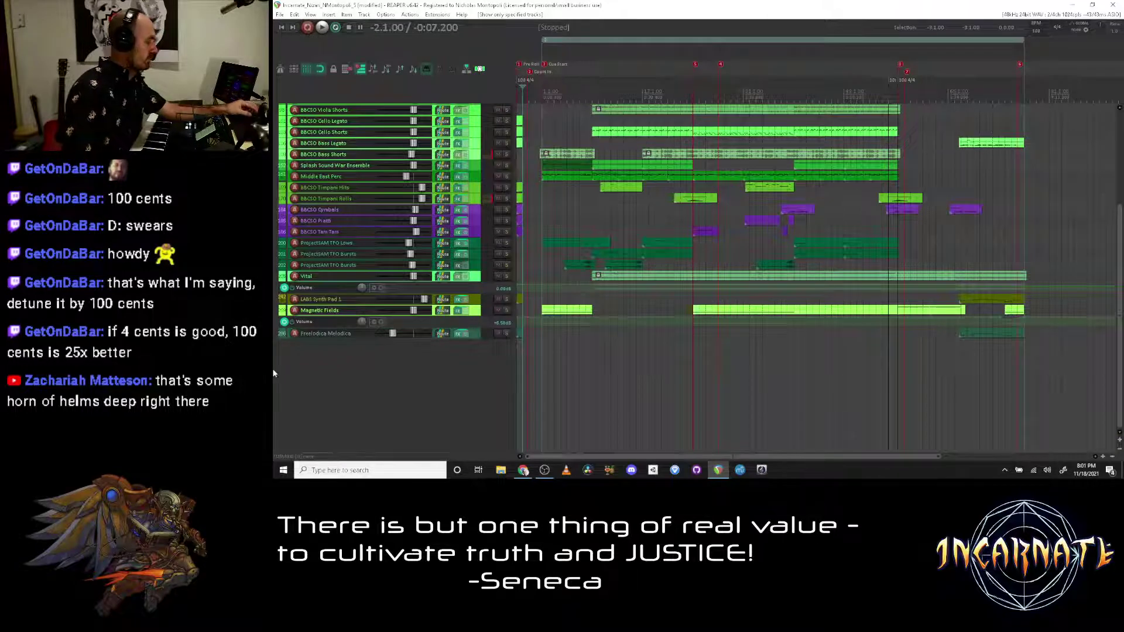
{"action": "key", "text": "ctrl+alt+shift+s"}
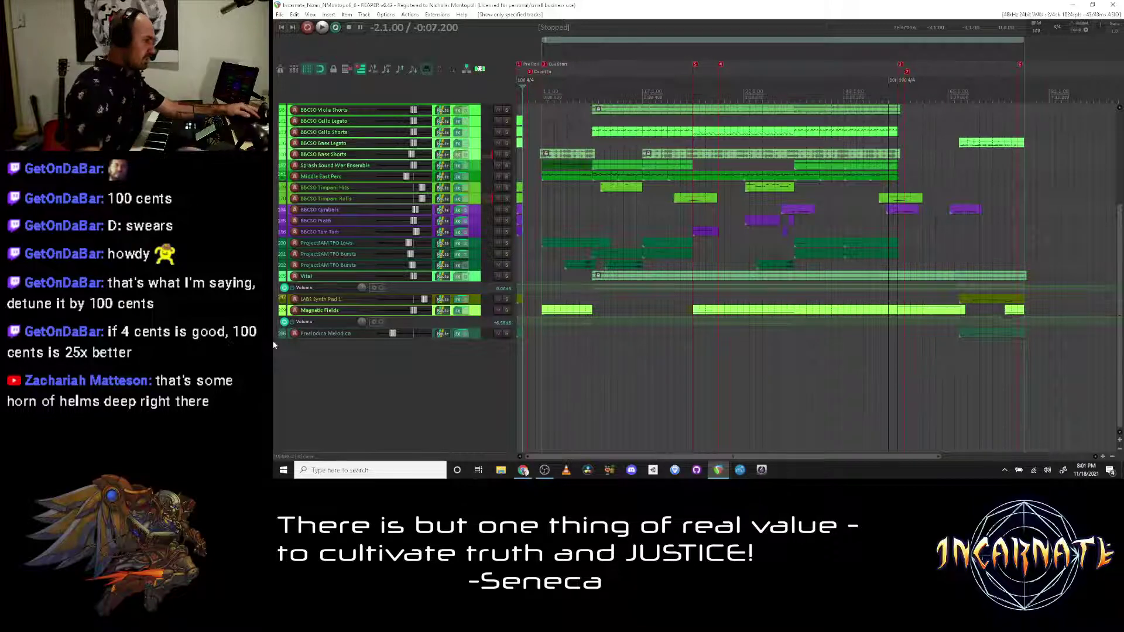
Step: Place the edit cursor at bar 65 before the ending, and check the Restream chat in the browser before returning to REAPER
{"action": "scroll", "coordinate": [282, 246], "scroll_direction": "up", "scroll_amount": 2}
{"action": "scroll", "coordinate": [281, 246], "scroll_direction": "up", "scroll_amount": 5}
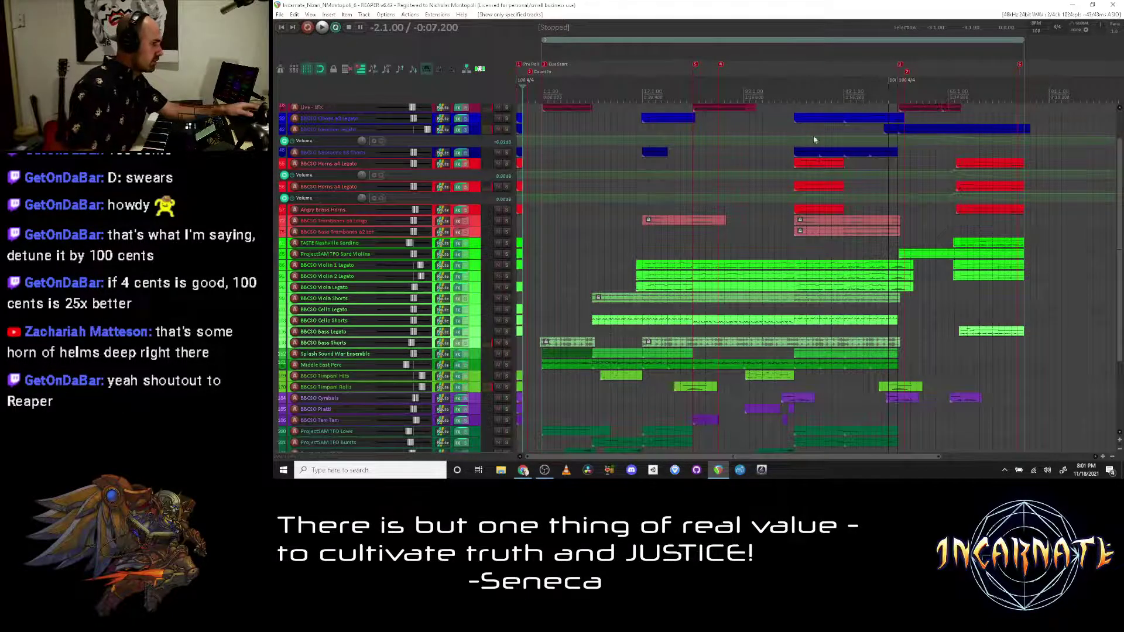
{"action": "left_click", "coordinate": [949, 188]}
{"action": "scroll", "coordinate": [932, 190], "scroll_direction": "up", "scroll_amount": 3}
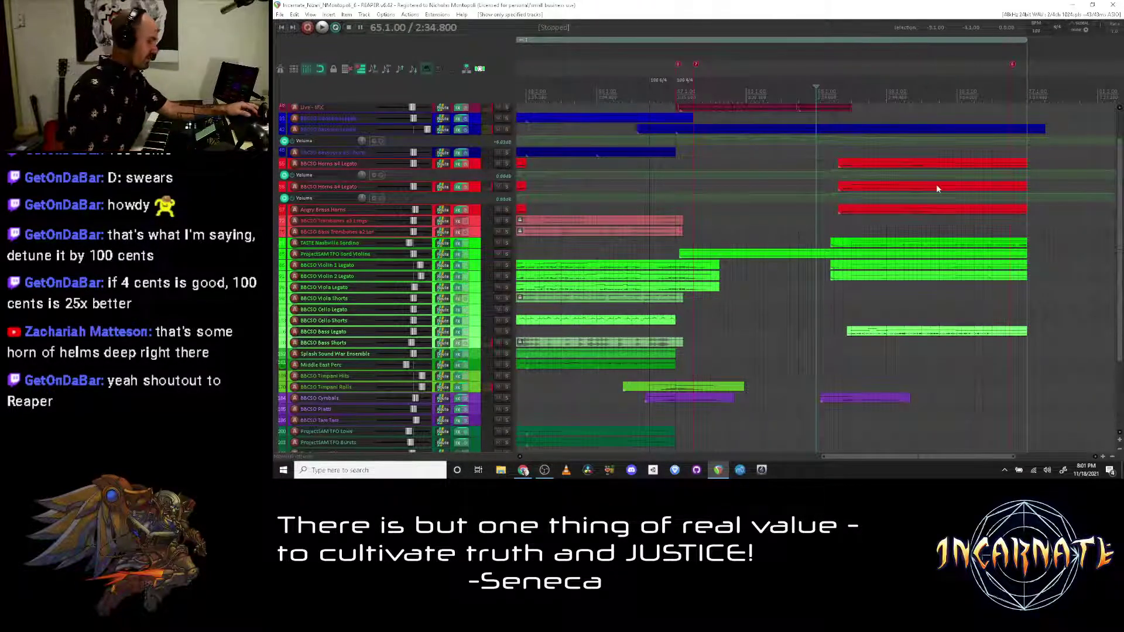
{"action": "key", "text": "alt+Tab"}
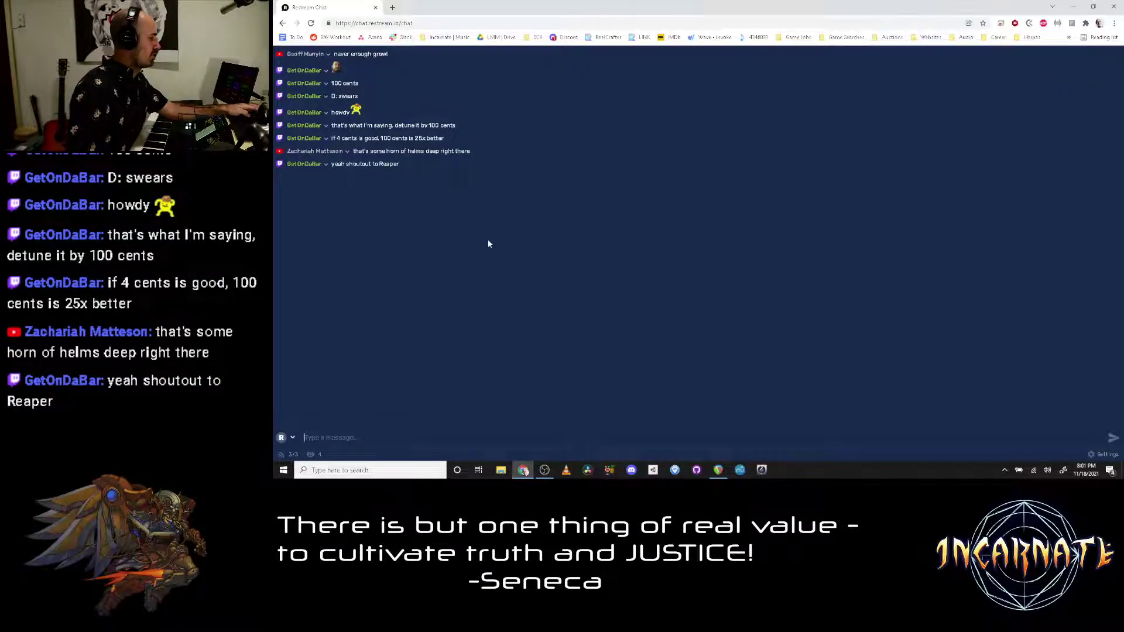
{"action": "key", "text": "alt+Tab"}
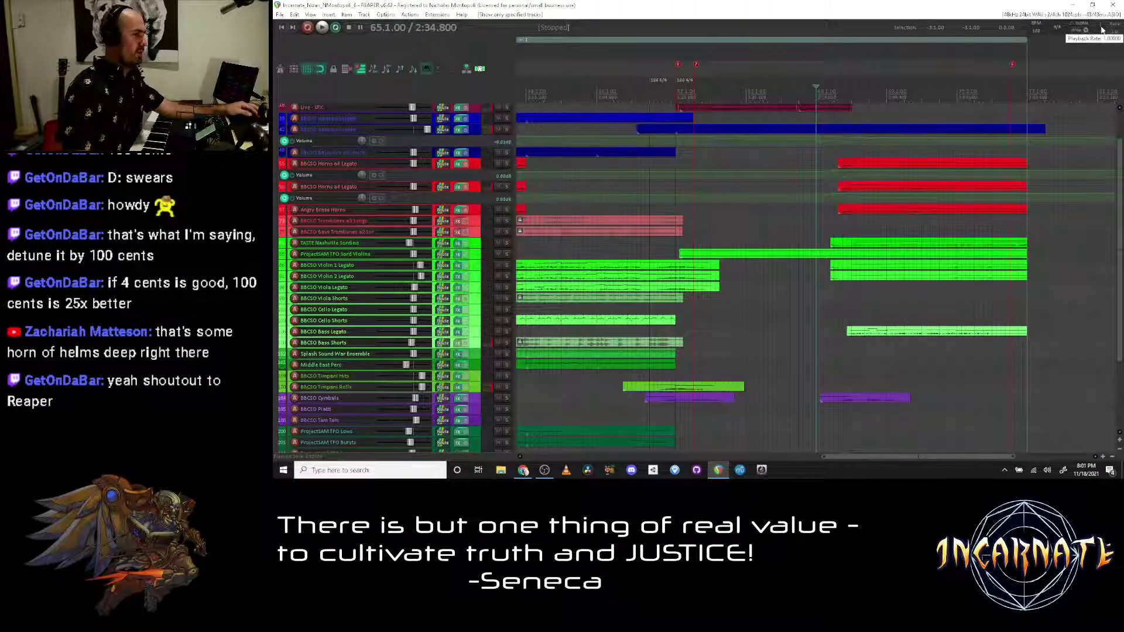
Step: Change the project playback rate, select the BBCSO Cello Legato track and raise its volume
{"action": "left_click_drag", "start_coordinate": [1100, 32], "coordinate": [1100, 42]}
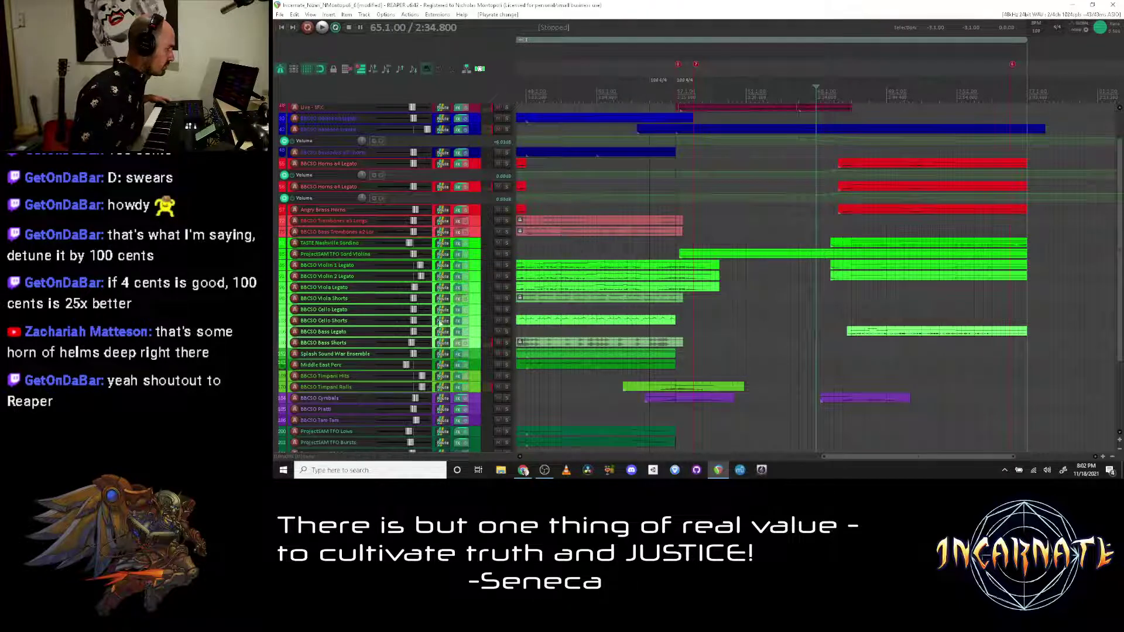
{"action": "left_click", "coordinate": [471, 313]}
{"action": "left_click_drag", "start_coordinate": [422, 310], "coordinate": [429, 309]}
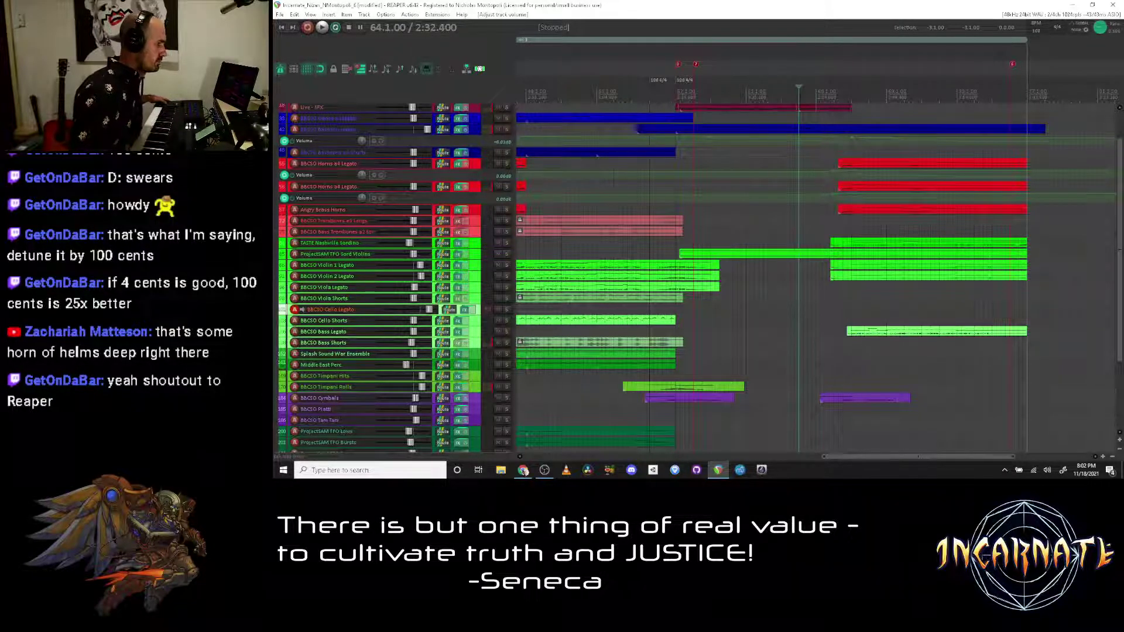
Step: Try recording a BBCSO Cello Legato part from bar 64, and undo the take
{"action": "key", "text": "space"}
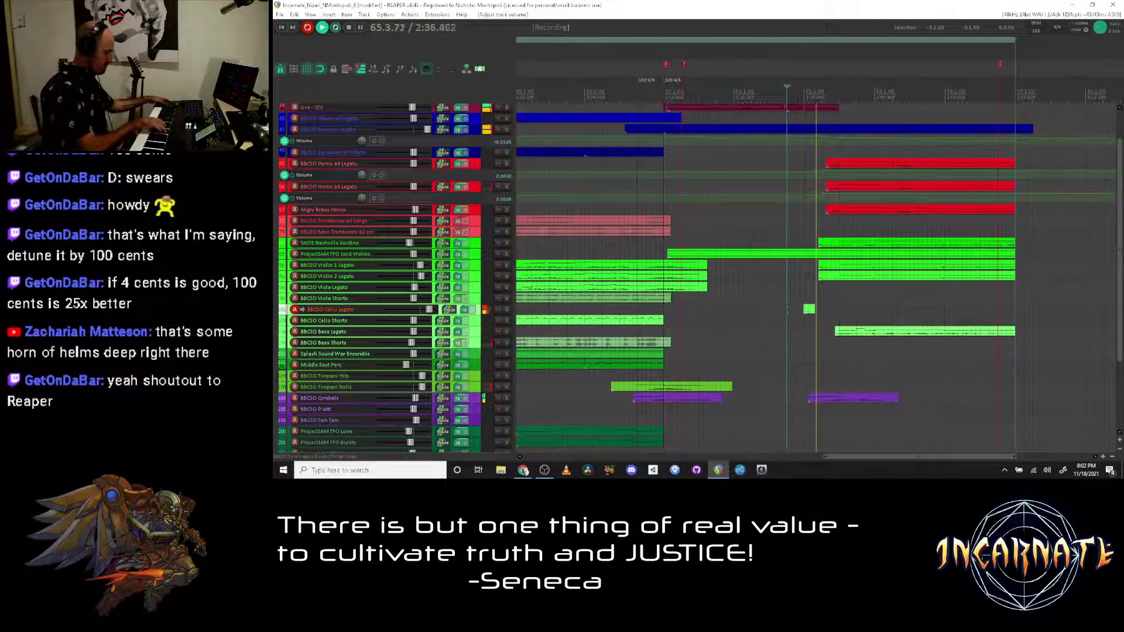
{"action": "key", "text": "space"}
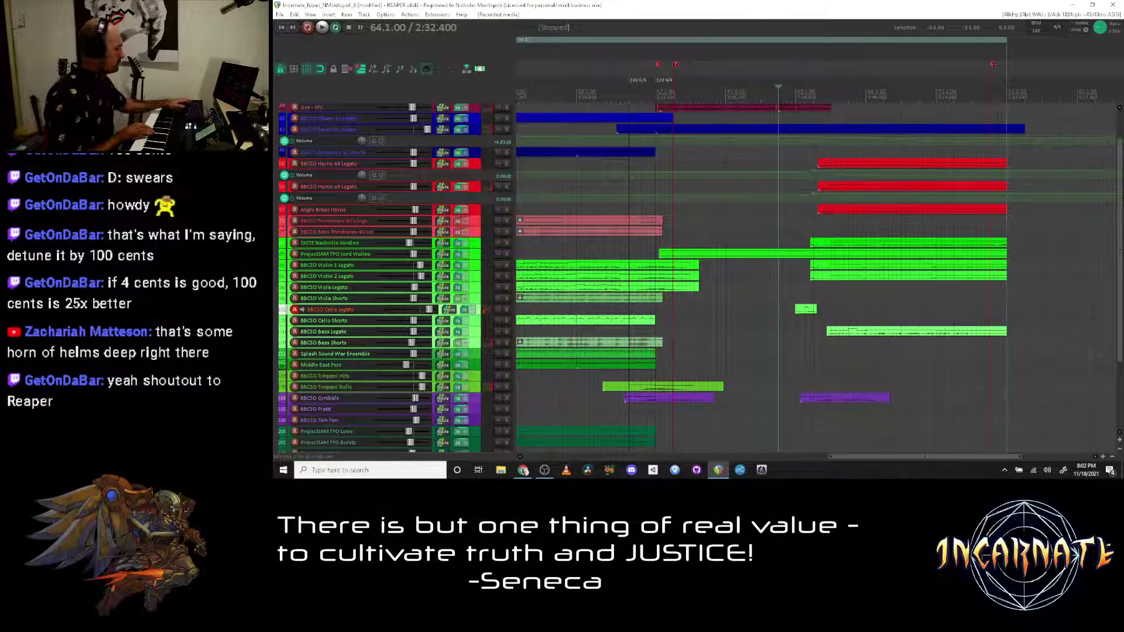
{"action": "key", "text": "ctrl+z"}
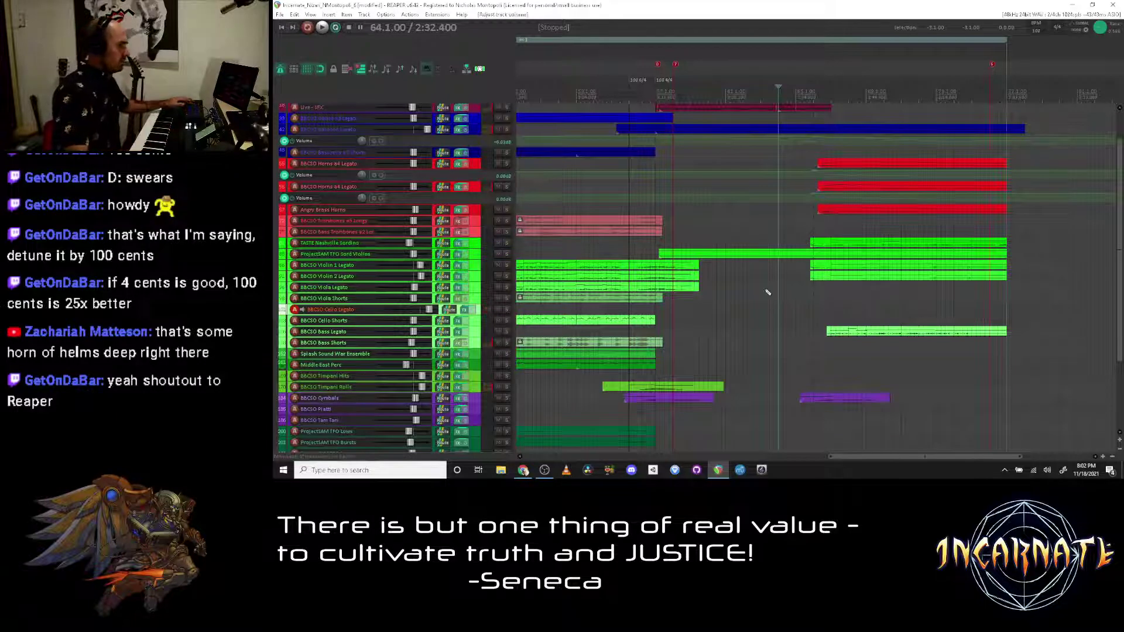
Step: Try recording another BBCSO Cello Legato take from bar 64 to the end of the cue, and place the edit cursor at bar 65
{"action": "key", "text": "ctrl+r"}
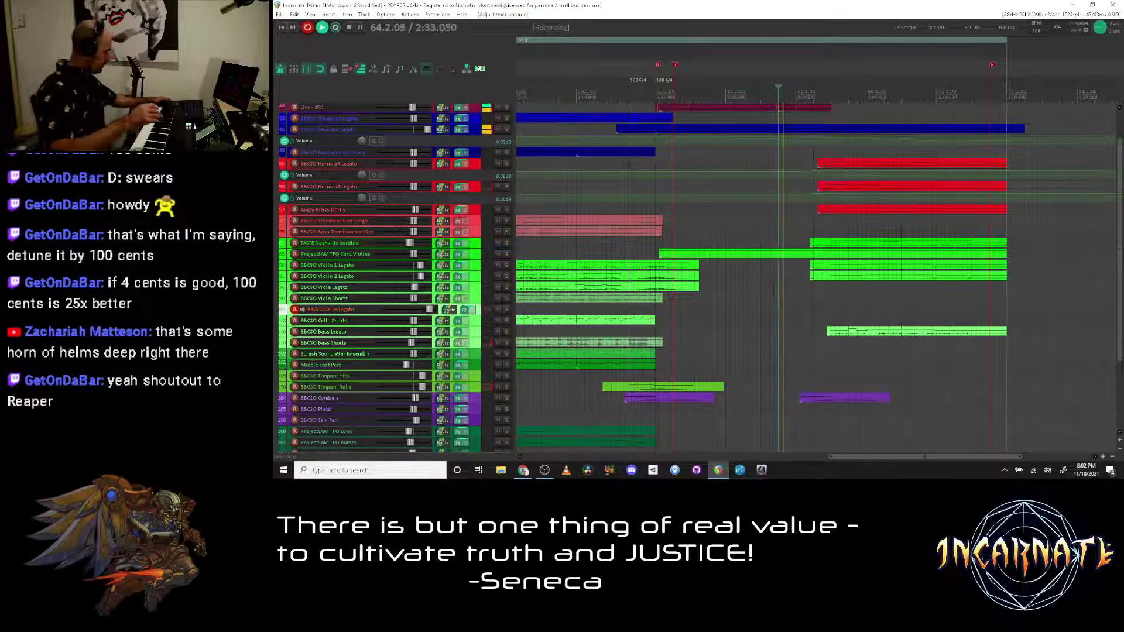
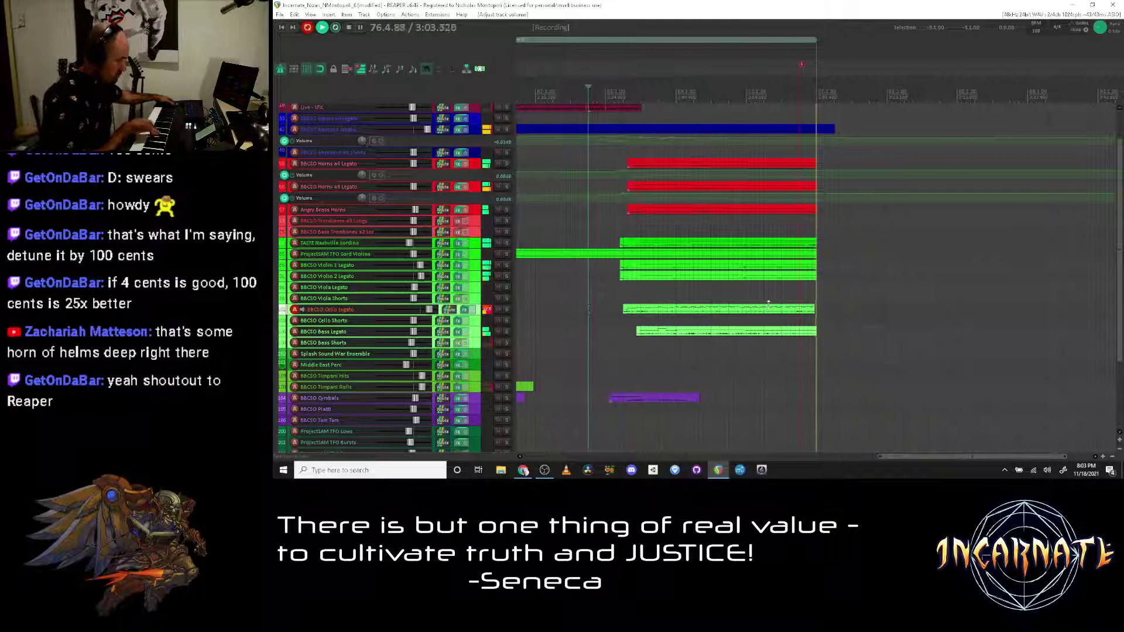
{"action": "key", "text": "space"}
{"action": "left_click", "coordinate": [611, 94]}
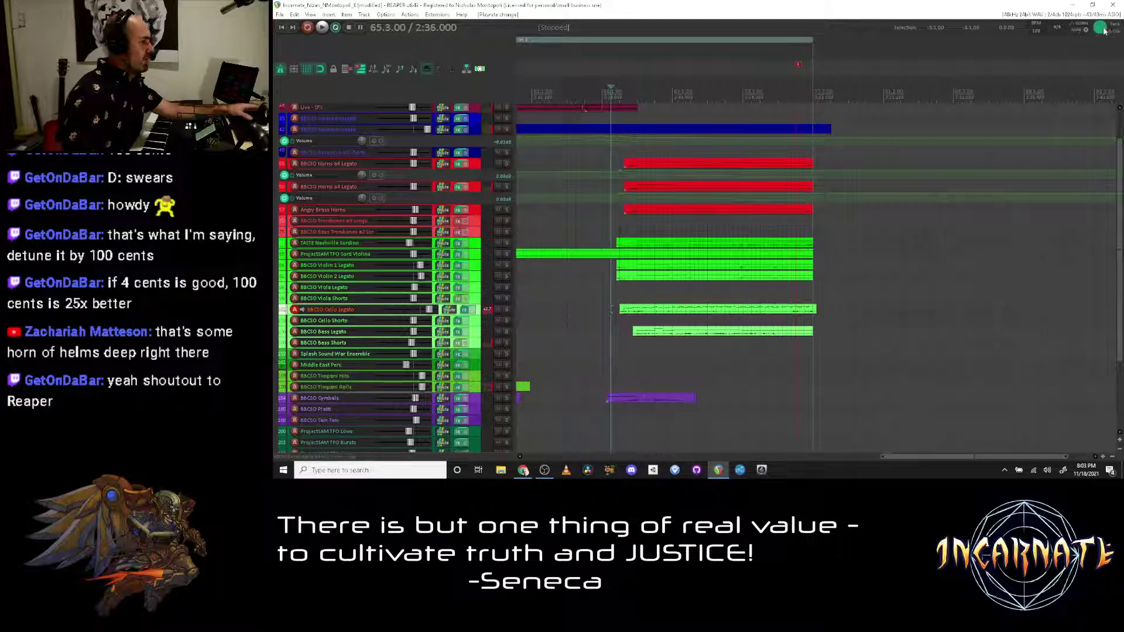
Step: Audition the ending from bar 65, briefly soloing BBCSO Cello Legato, and check the Restream chat in the browser before returning to REAPER
{"action": "key", "text": "space"}
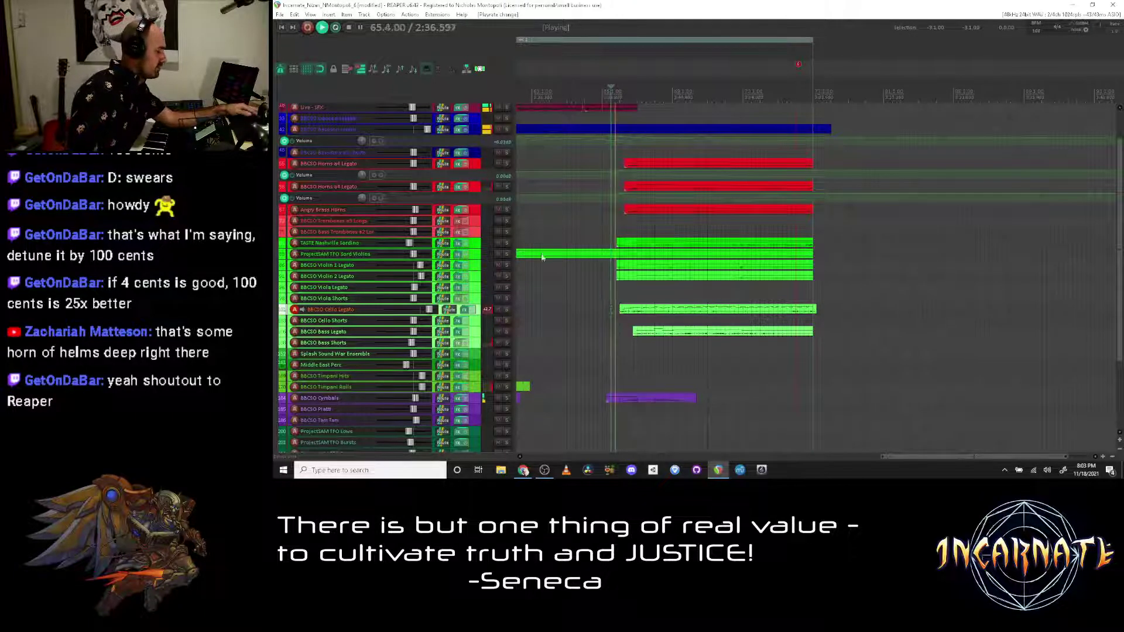
{"action": "left_click", "coordinate": [507, 310]}
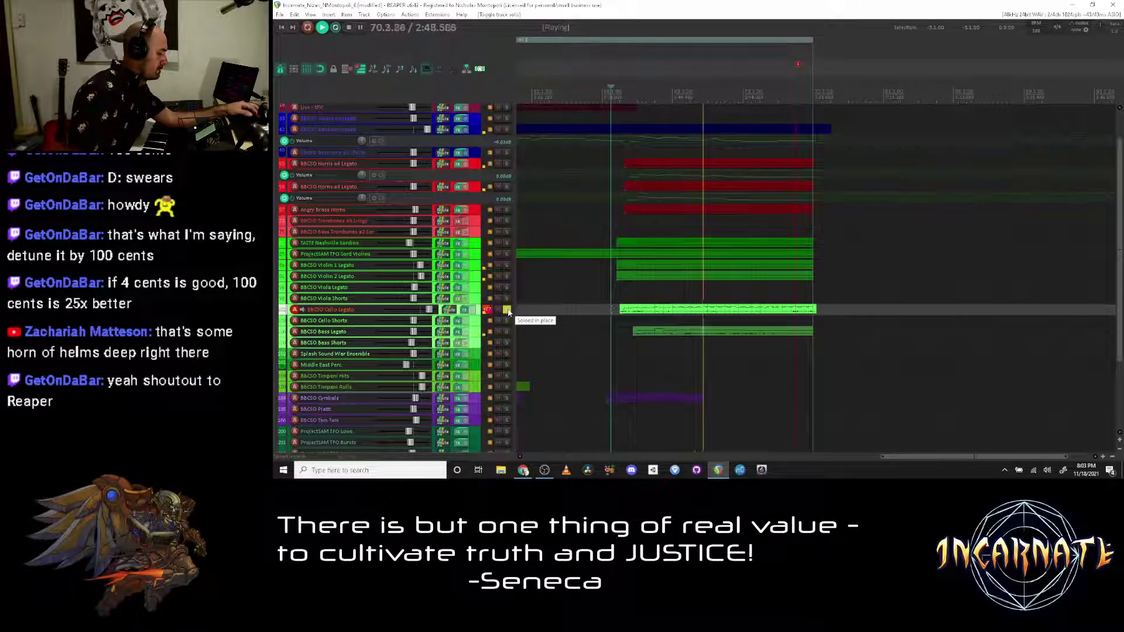
{"action": "left_click", "coordinate": [507, 311]}
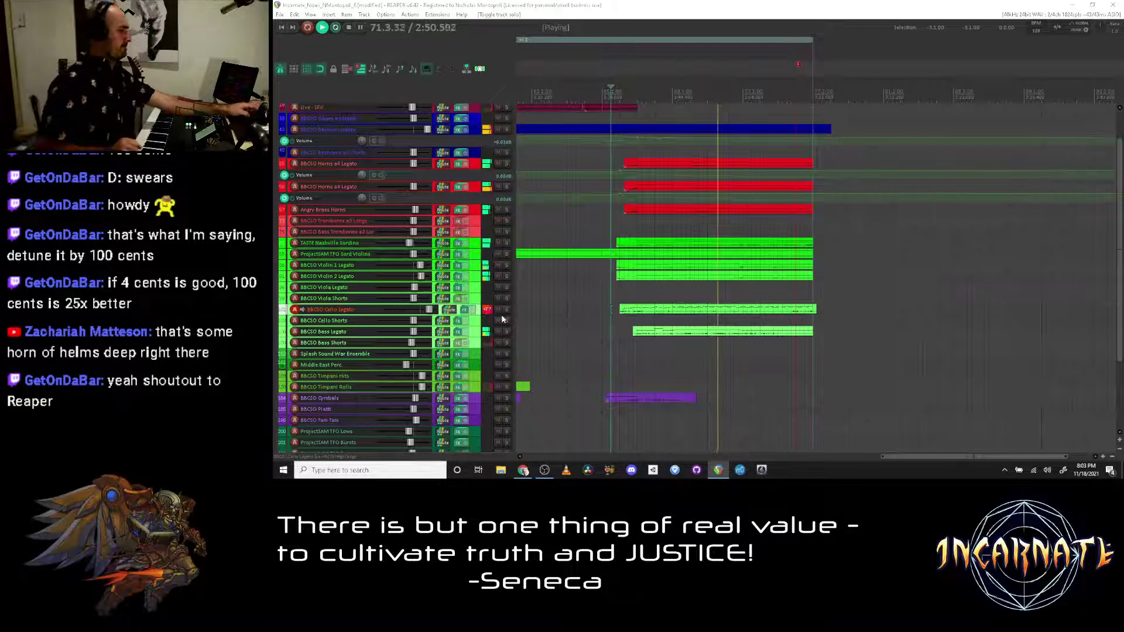
{"action": "key", "text": "alt+Tab"}
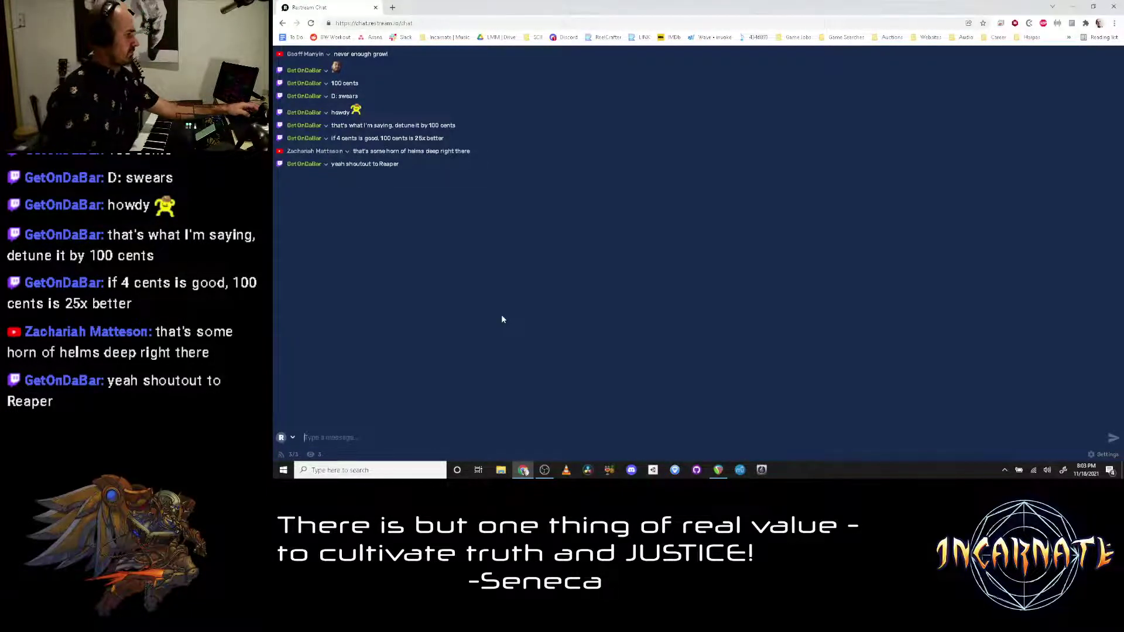
{"action": "key", "text": "alt+Tab"}
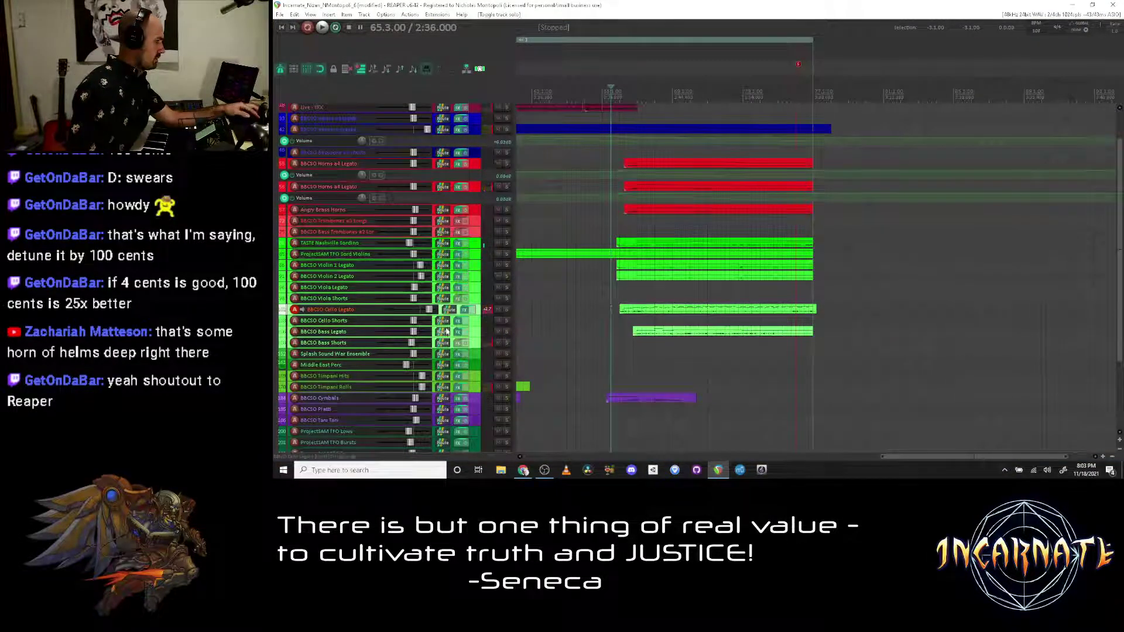
Step: Duplicate the BBCSO Cello Shorts track, and add and select the Long Marcato Attack technique in the BBC Symphony Orchestra instrument
{"action": "left_click", "coordinate": [475, 321]}
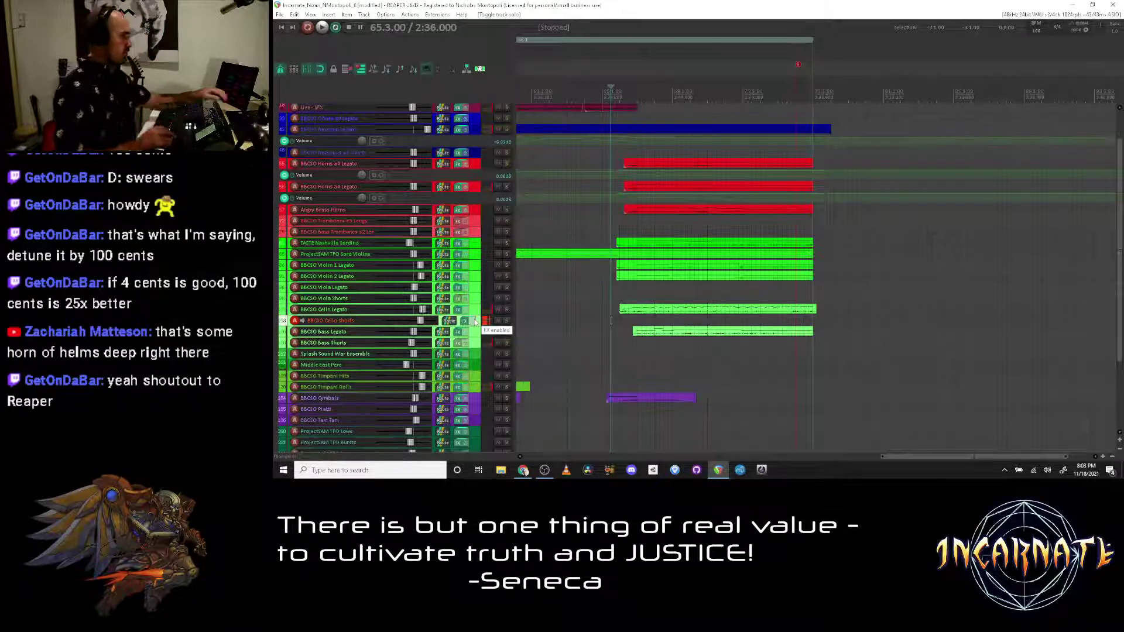
{"action": "key", "text": "ctrl+d"}
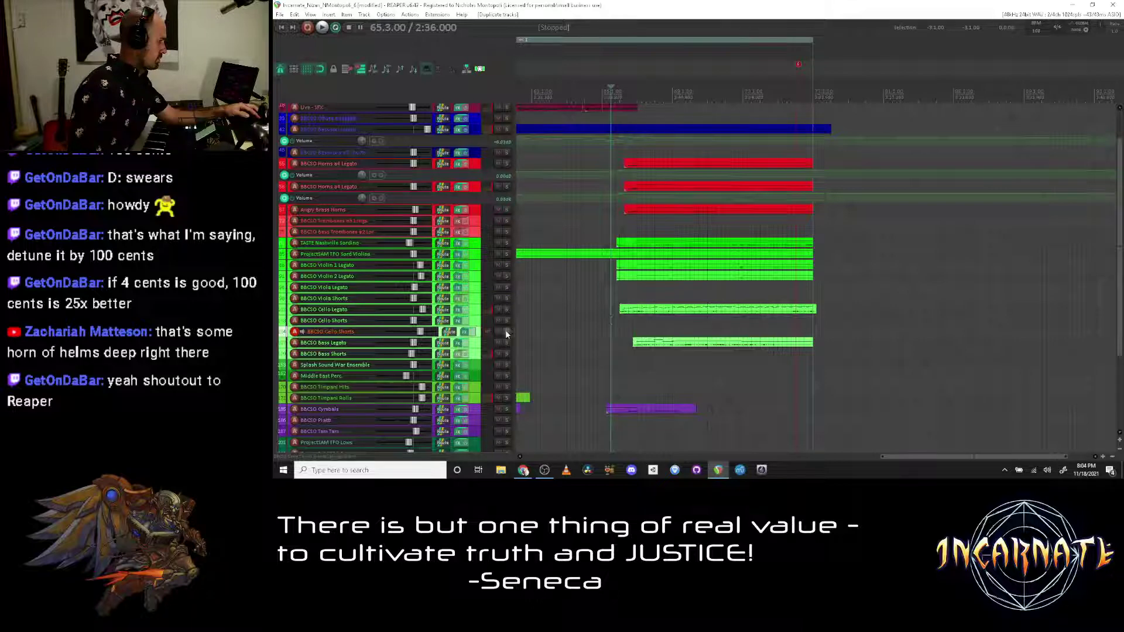
{"action": "left_click", "coordinate": [459, 321]}
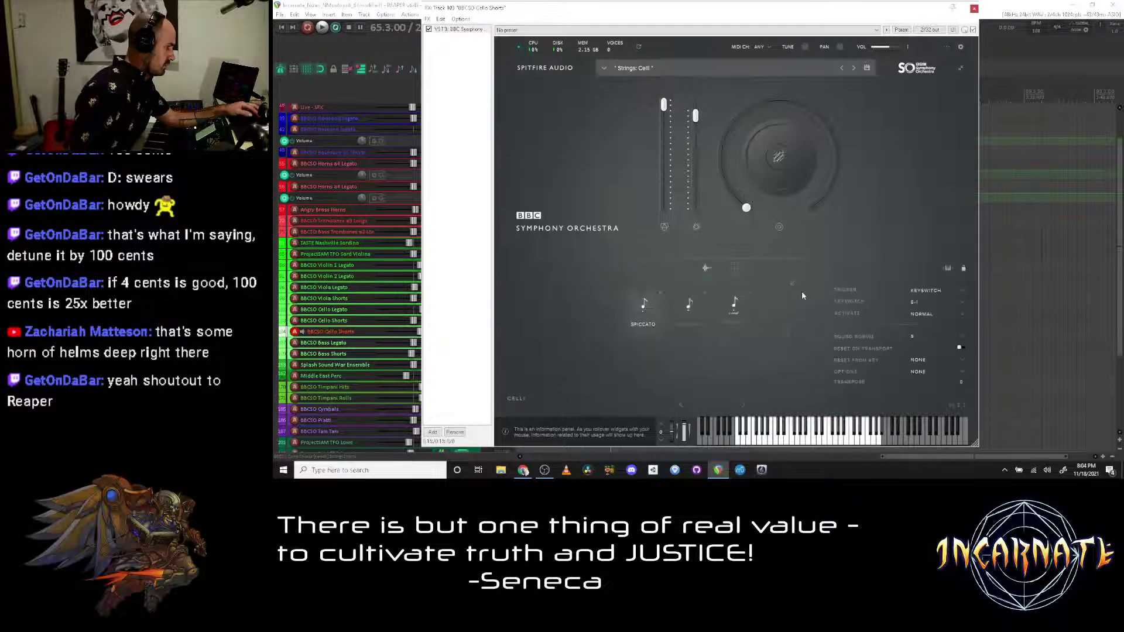
{"action": "left_click", "coordinate": [698, 287]}
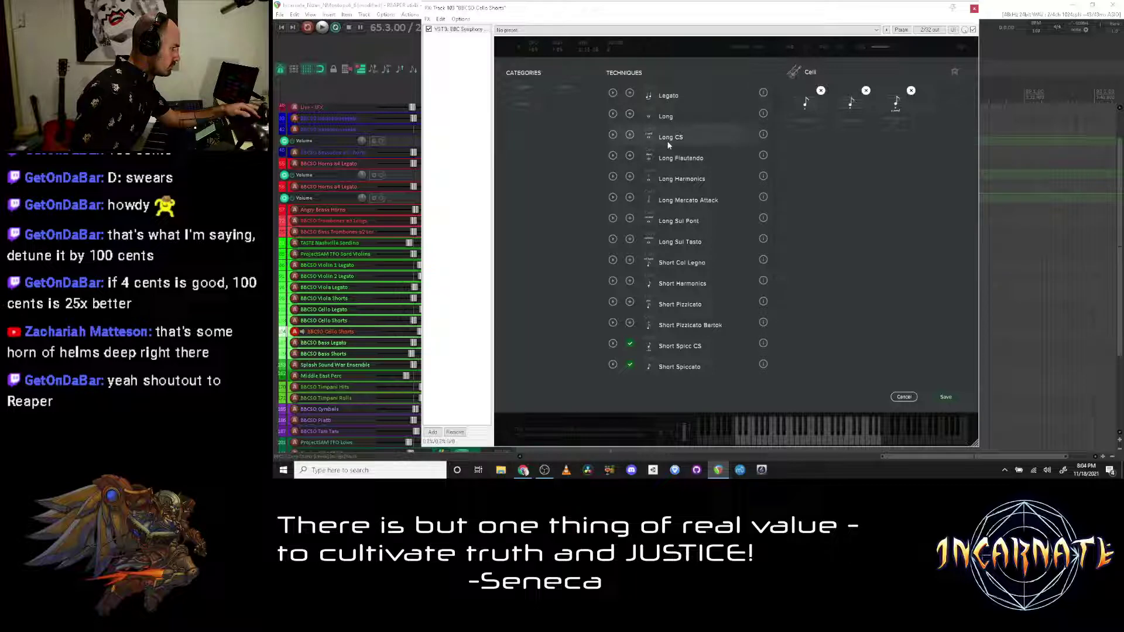
{"action": "left_click", "coordinate": [630, 197]}
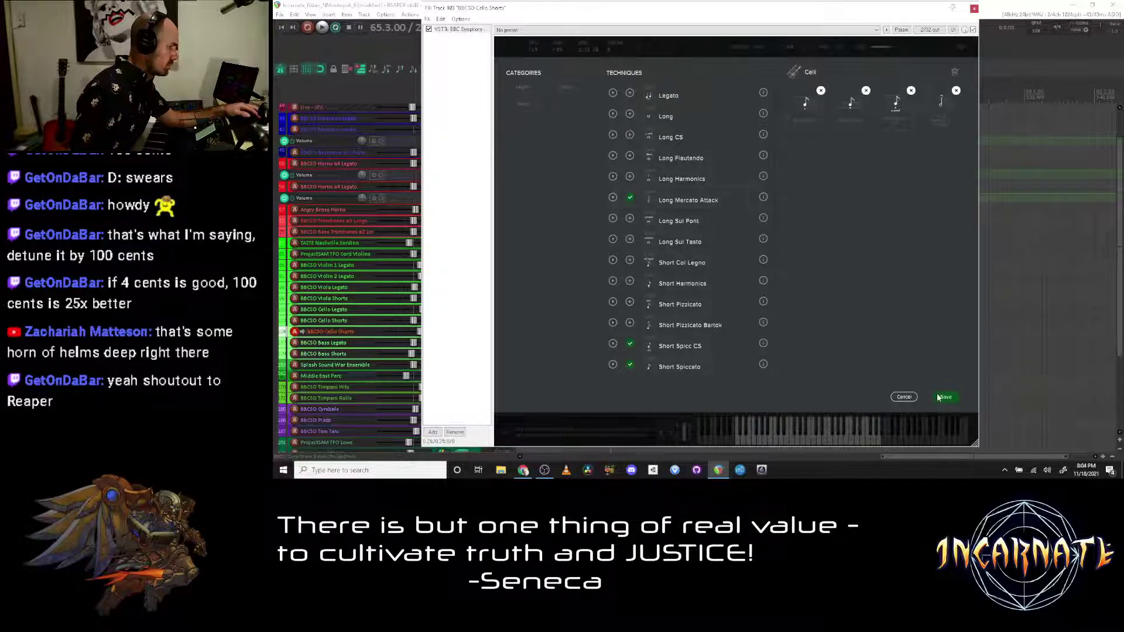
{"action": "left_click", "coordinate": [943, 399]}
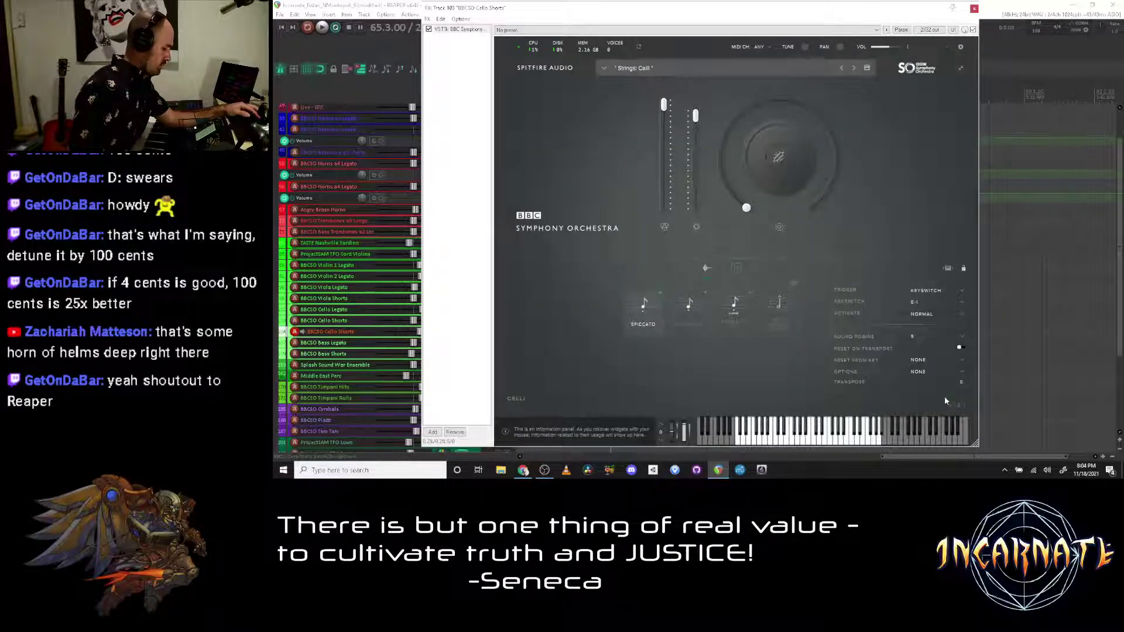
{"action": "left_click", "coordinate": [787, 326]}
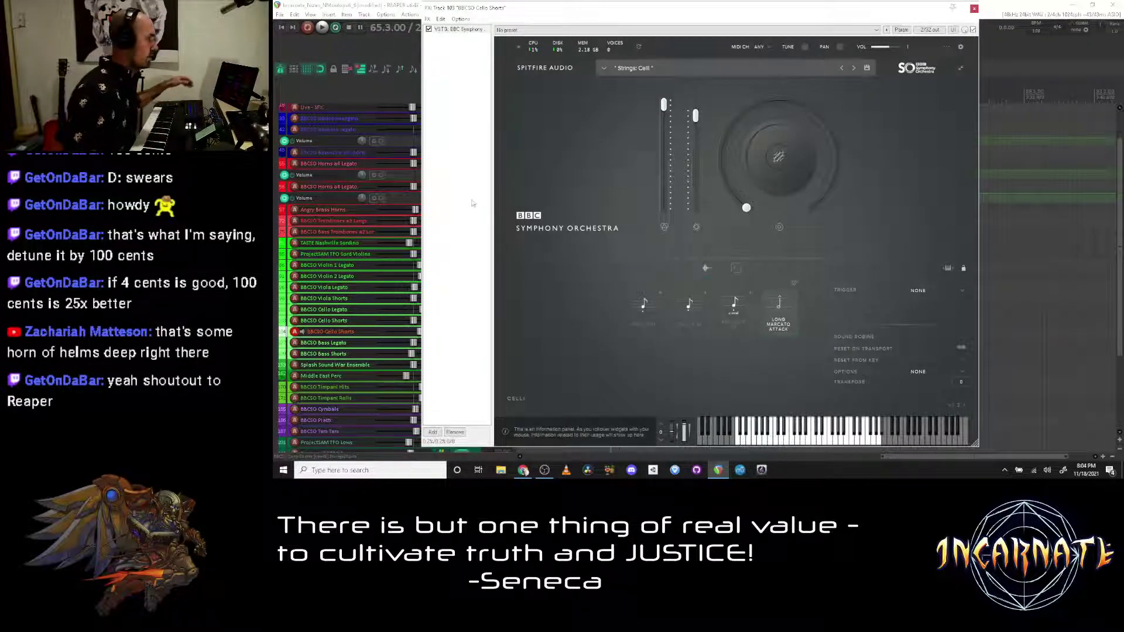
{"action": "key", "text": "Escape"}
Step: Try out the cello techniques in the duplicated BBCSO Cello Shorts instrument, and remove the duplicate track
{"action": "scroll", "coordinate": [612, 320], "scroll_direction": "down", "scroll_amount": 5}
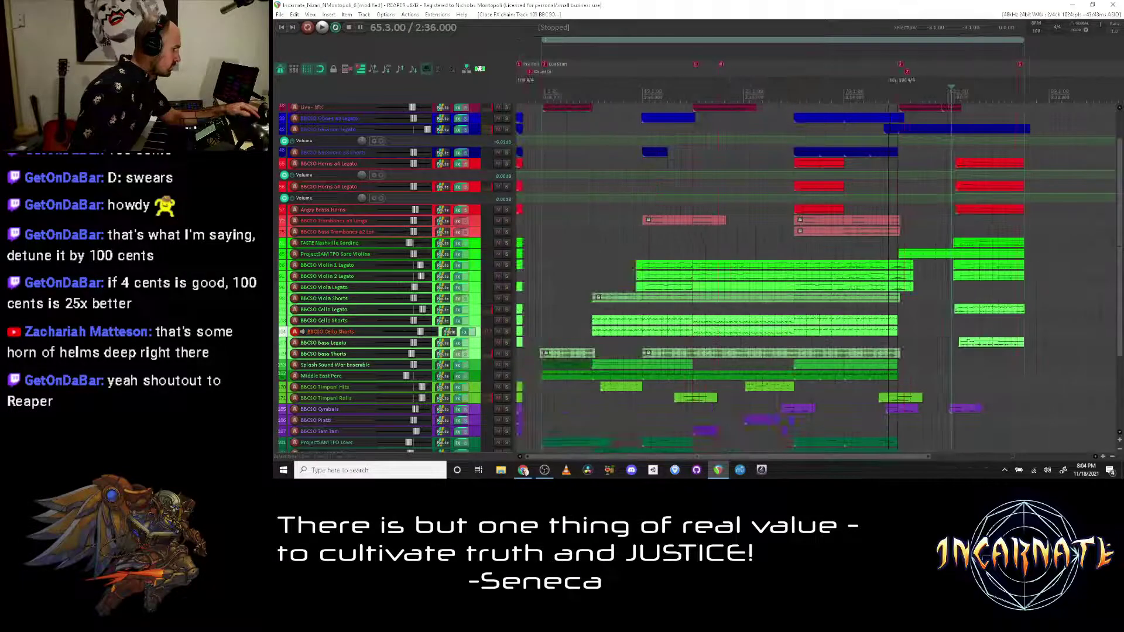
{"action": "left_click", "coordinate": [479, 322]}
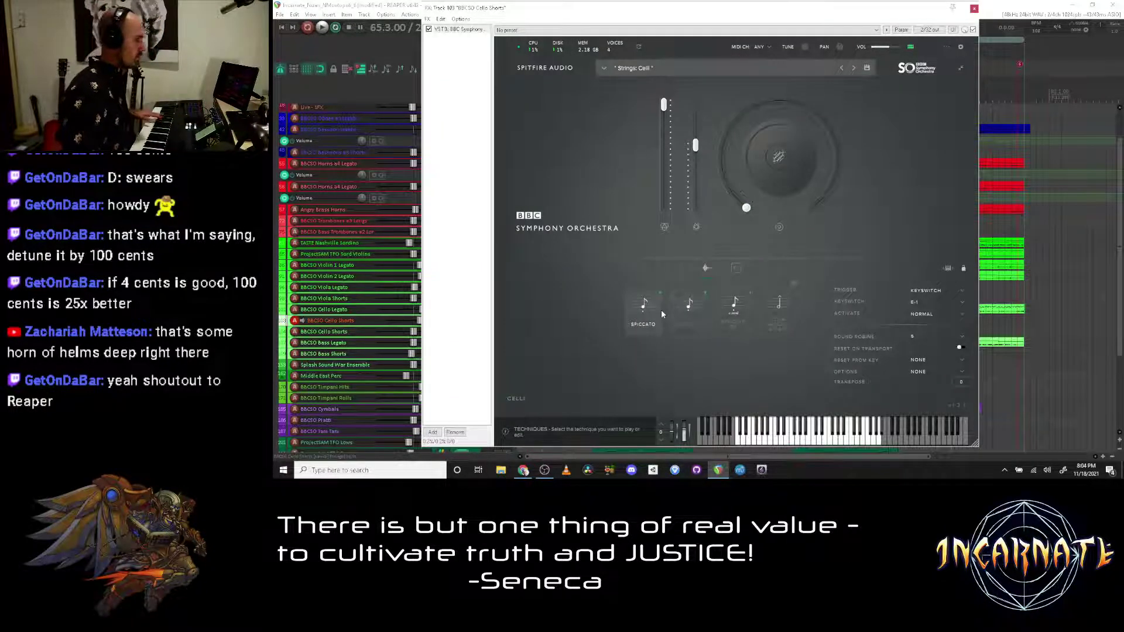
{"action": "left_click", "coordinate": [683, 313]}
{"action": "left_click", "coordinate": [737, 307]}
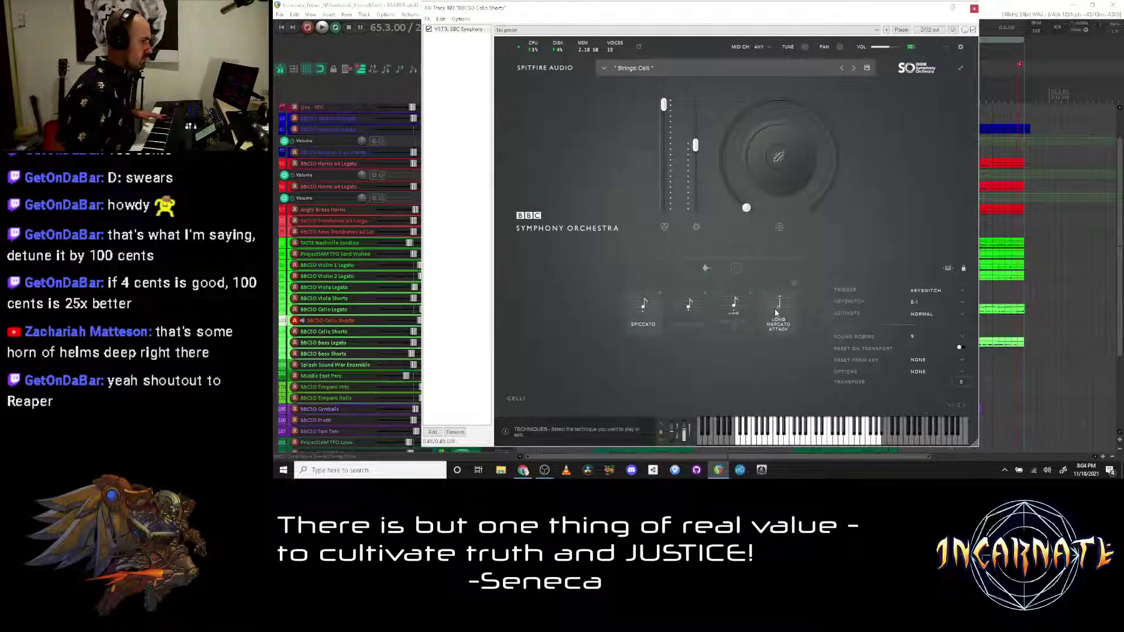
{"action": "left_click", "coordinate": [697, 316]}
{"action": "left_click", "coordinate": [647, 313]}
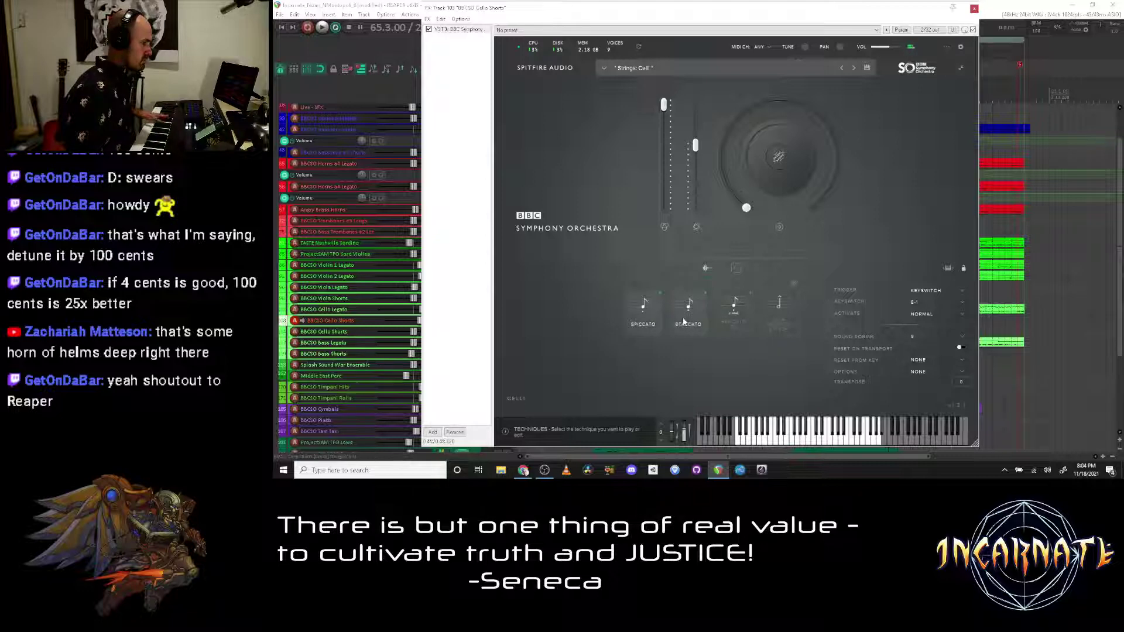
{"action": "key", "text": "Escape"}
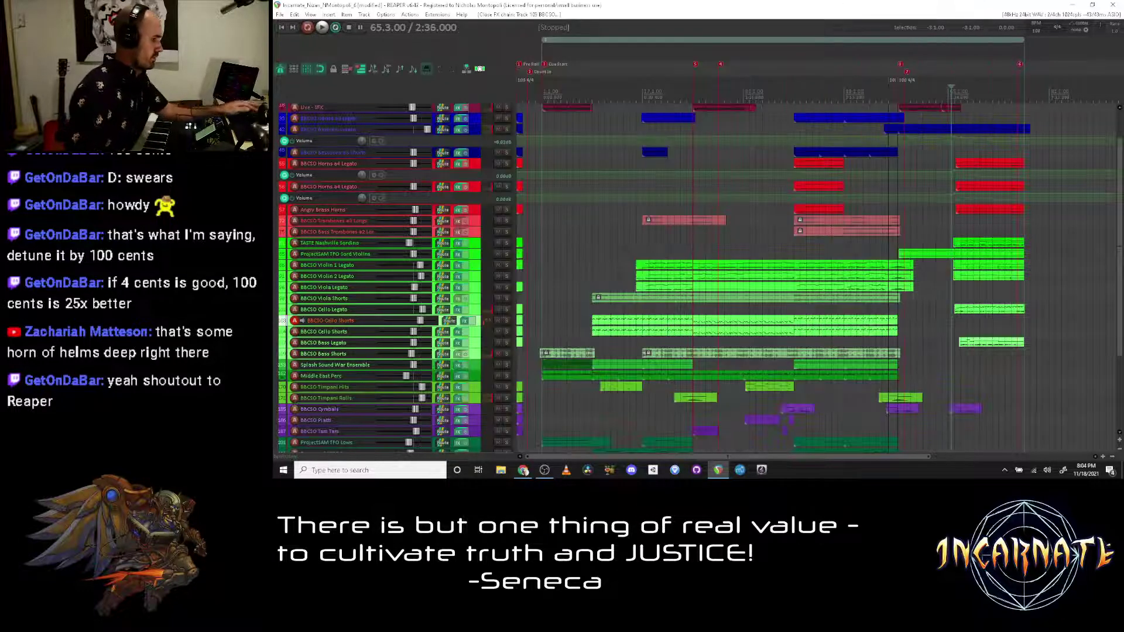
{"action": "key", "text": "alt+s"}
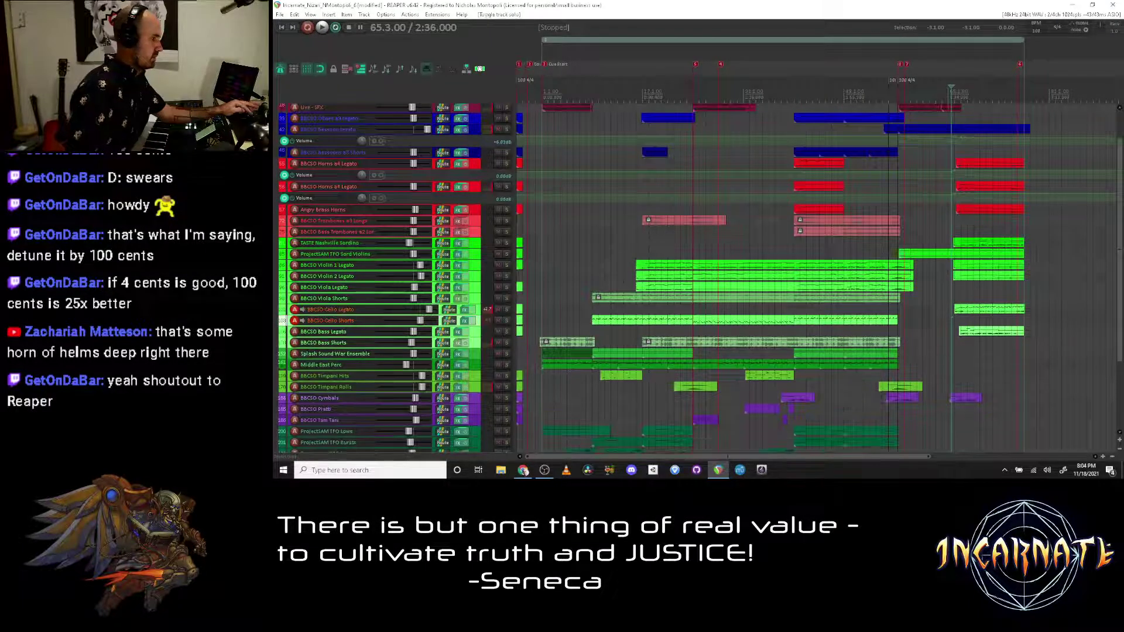
Step: Arm only BBCSO Cello Legato and delete its recorded take from the ending
{"action": "left_click_drag", "start_coordinate": [970, 320], "coordinate": [978, 310]}
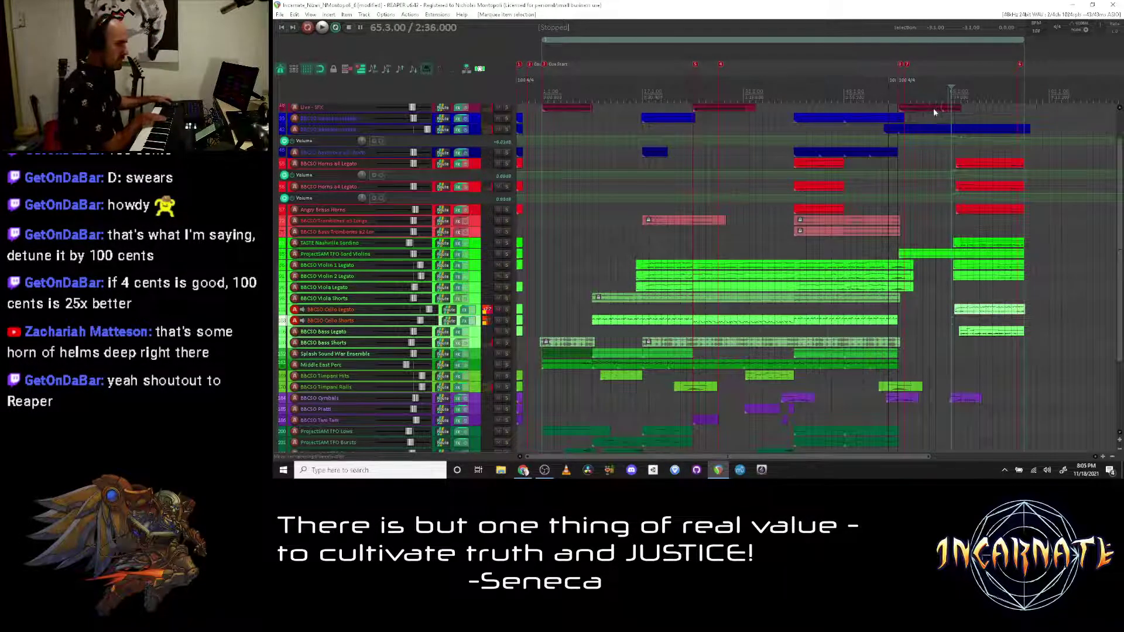
{"action": "left_click", "coordinate": [480, 313]}
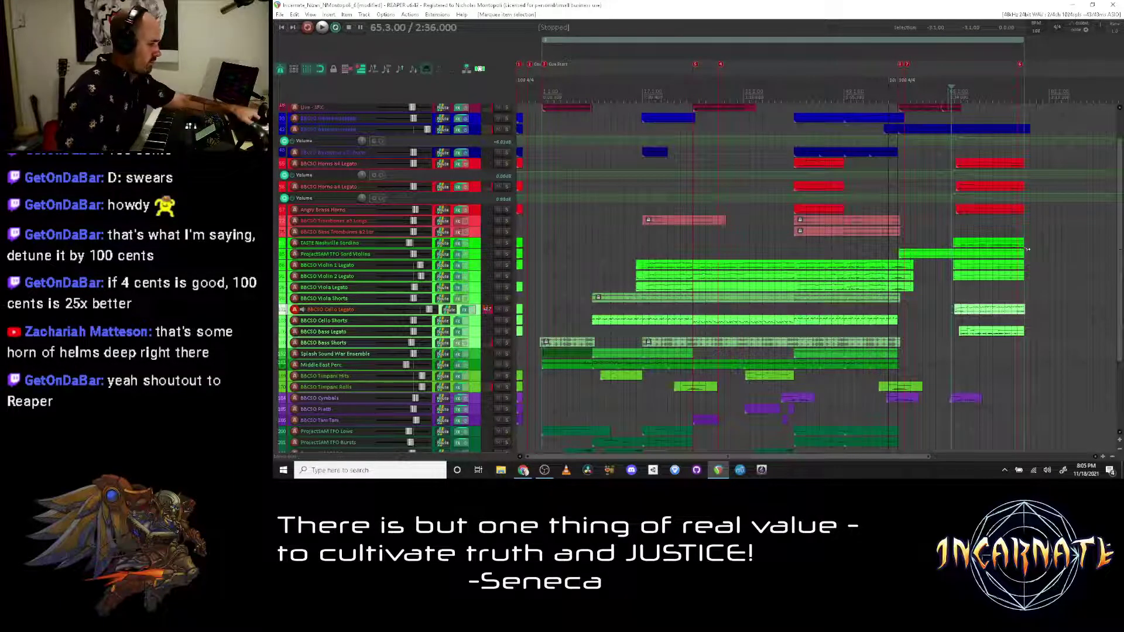
{"action": "key", "text": "Delete"}
{"action": "key", "text": "Escape"}
{"action": "key", "text": "Delete"}
Step: Record a new BBCSO Cello Legato part from bar 64 to bar 77 at a changed playback rate
{"action": "key", "text": "space"}
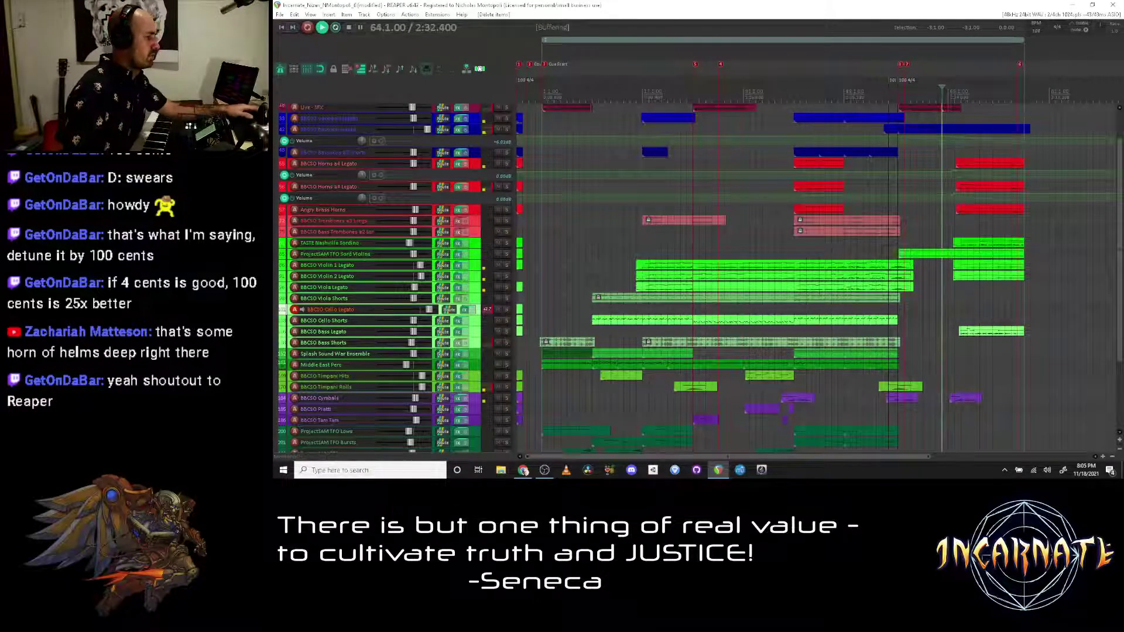
{"action": "key", "text": "space"}
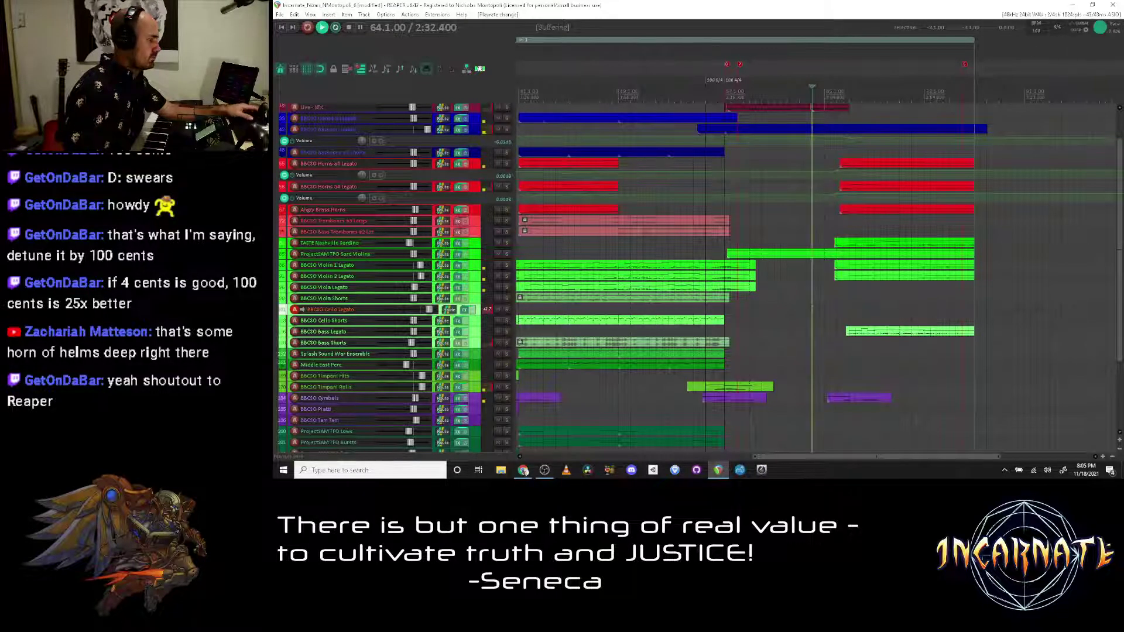
{"action": "scroll", "coordinate": [904, 131], "scroll_direction": "up", "scroll_amount": 3}
{"action": "key", "text": "space"}
{"action": "key", "text": "ctrl+r"}
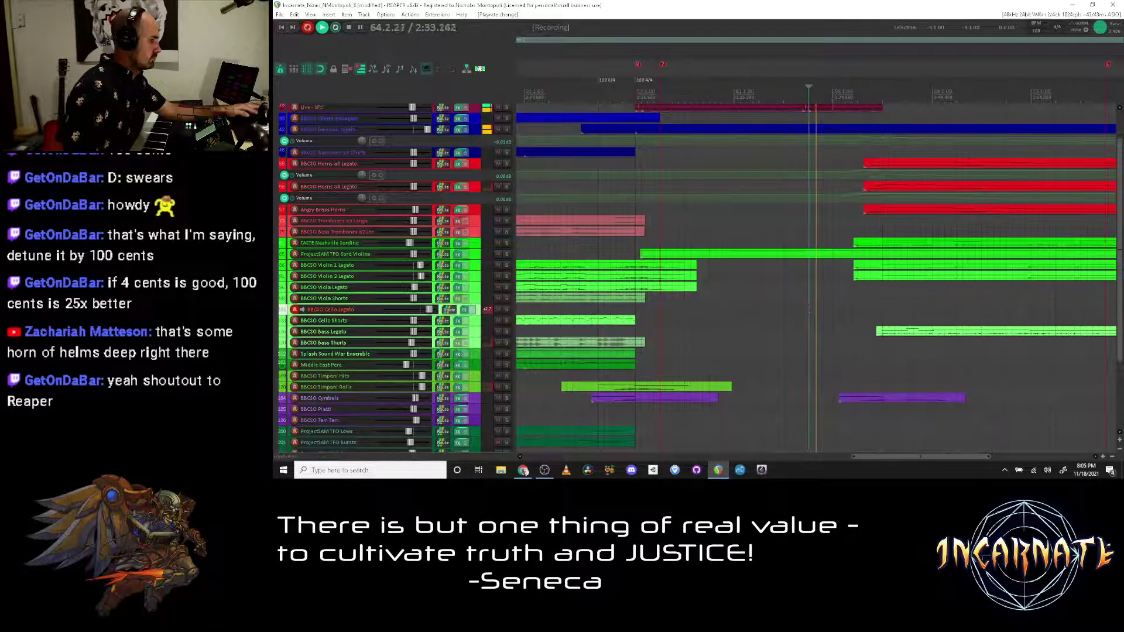
{"action": "scroll", "coordinate": [1103, 33], "scroll_direction": "up", "scroll_amount": 1}
{"action": "scroll", "coordinate": [1101, 33], "scroll_direction": "up", "scroll_amount": 3}
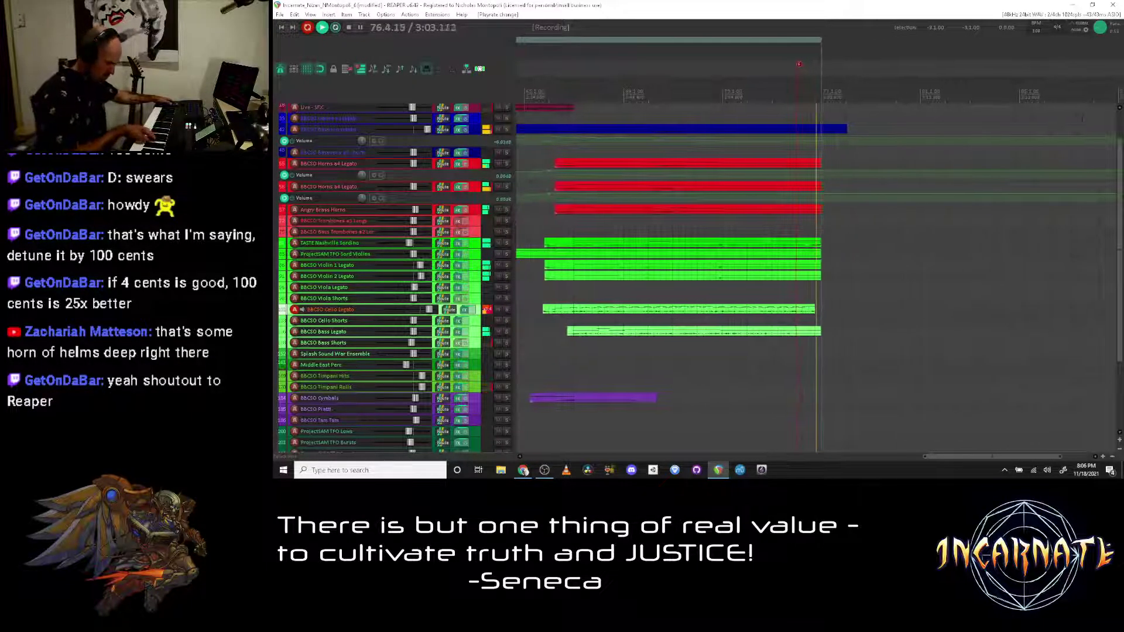
{"action": "key", "text": "space"}
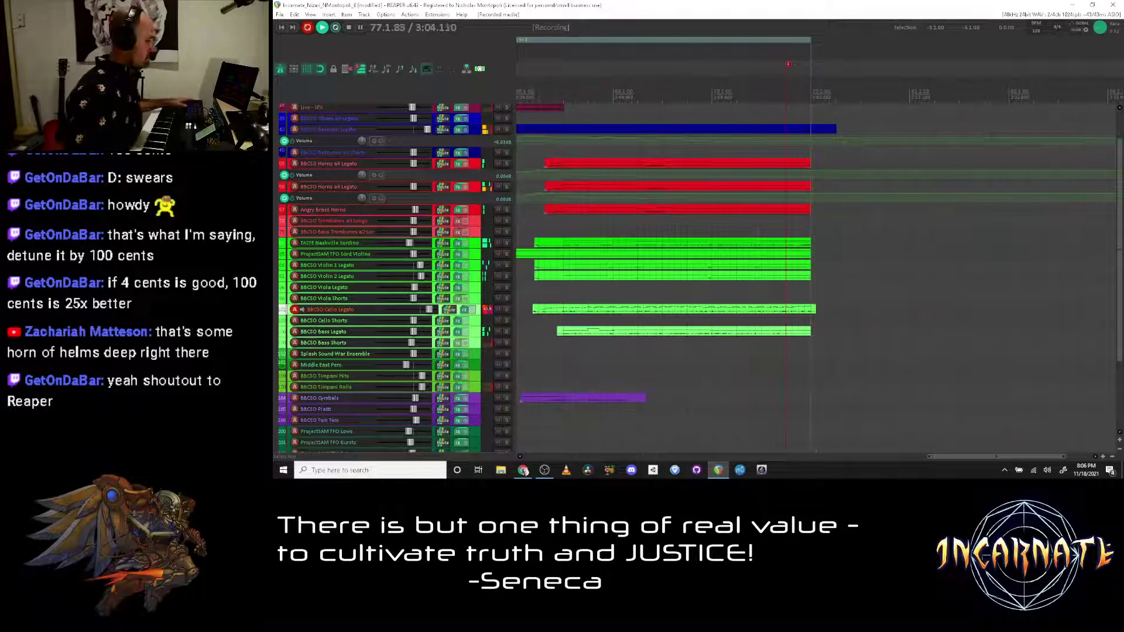
Step: Open the new BBCSO Cello Legato take in the MIDI editor and lower its last two notes by one semitone
{"action": "double_click", "coordinate": [805, 314]}
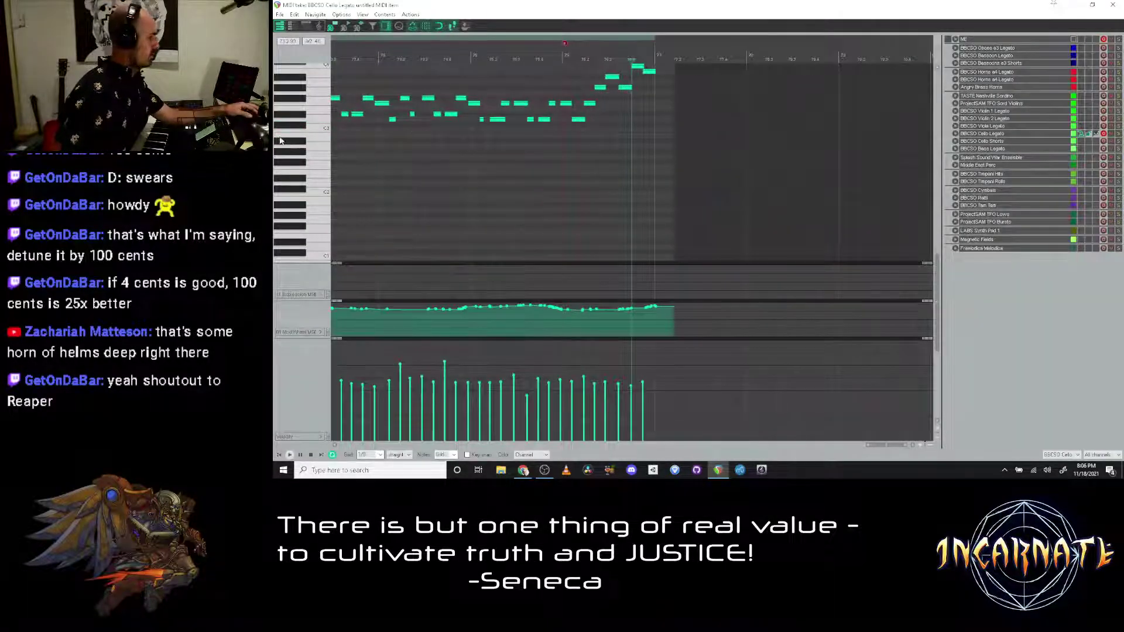
{"action": "scroll", "coordinate": [628, 109], "scroll_direction": "up", "scroll_amount": 1}
{"action": "left_click", "coordinate": [612, 92]}
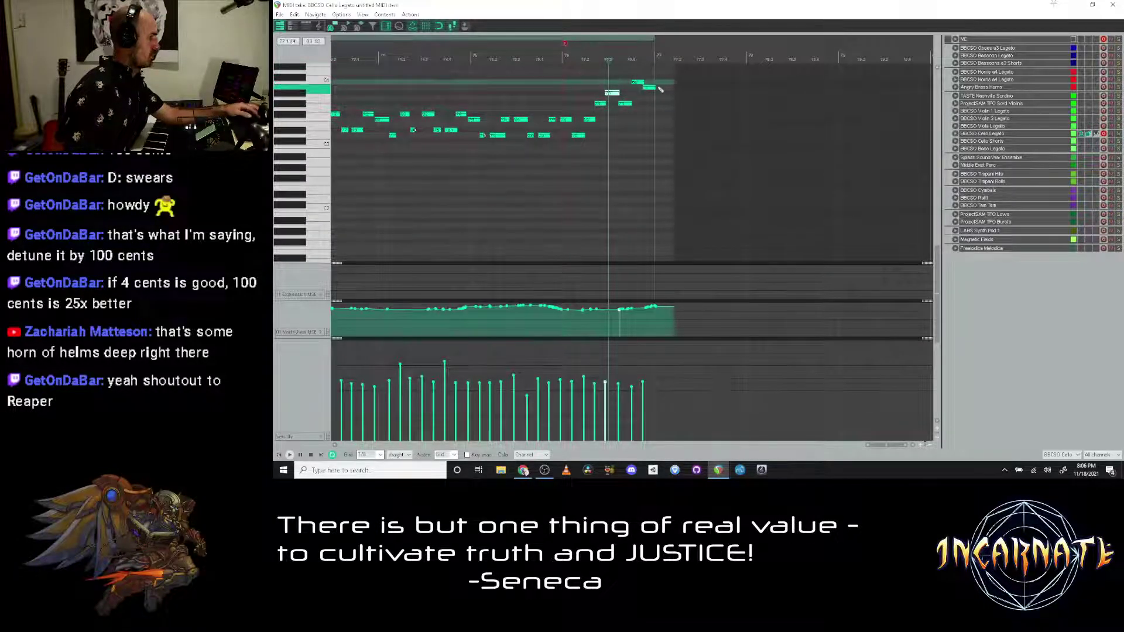
{"action": "left_click_drag", "start_coordinate": [658, 94], "coordinate": [635, 77]}
{"action": "key", "text": "Down"}
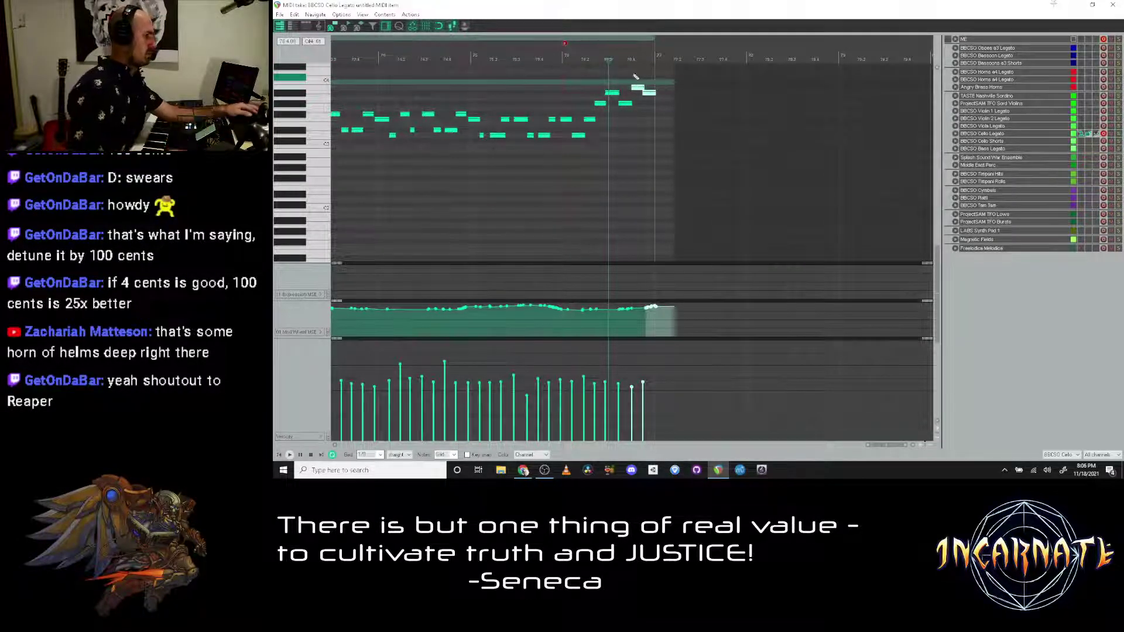
{"action": "scroll", "coordinate": [549, 91], "scroll_direction": "down", "scroll_amount": 2}
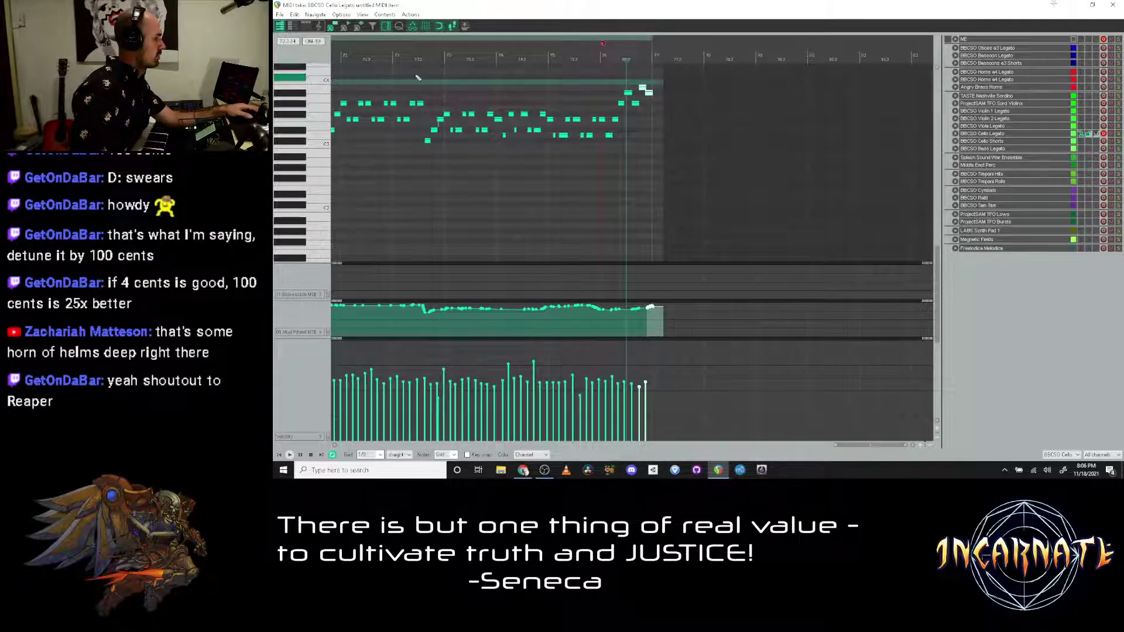
Step: Close the Cello Legato MIDI editor and reset the project's playback rate
{"action": "scroll", "coordinate": [539, 104], "scroll_direction": "down", "scroll_amount": 4}
{"action": "key", "text": "Escape"}
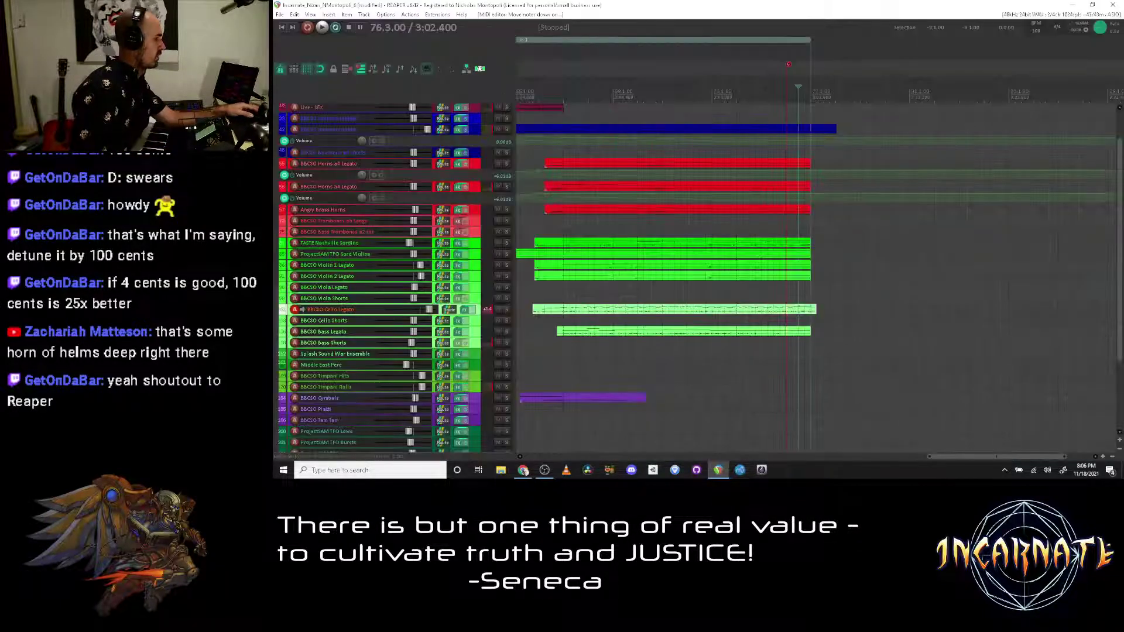
{"action": "double_click", "coordinate": [1100, 27]}
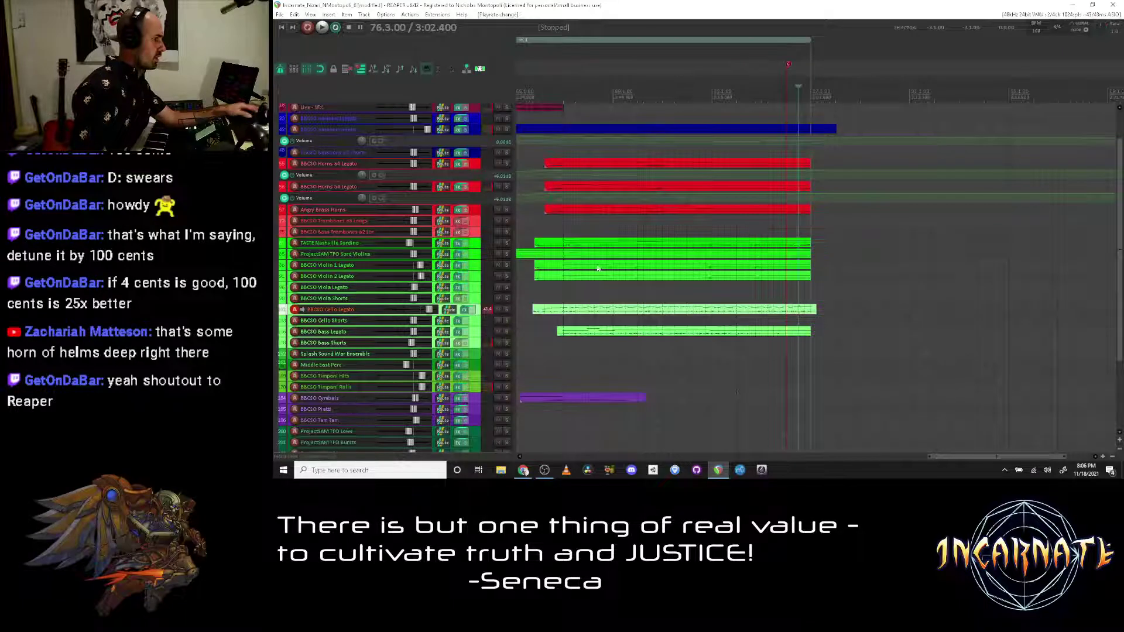
Step: Place the edit cursor at 66.1.00, near the start of the cello item, while briefly soloing the Cello Legato track
{"action": "left_click", "coordinate": [507, 308]}
{"action": "left_click", "coordinate": [552, 299]}
{"action": "left_click", "coordinate": [538, 301]}
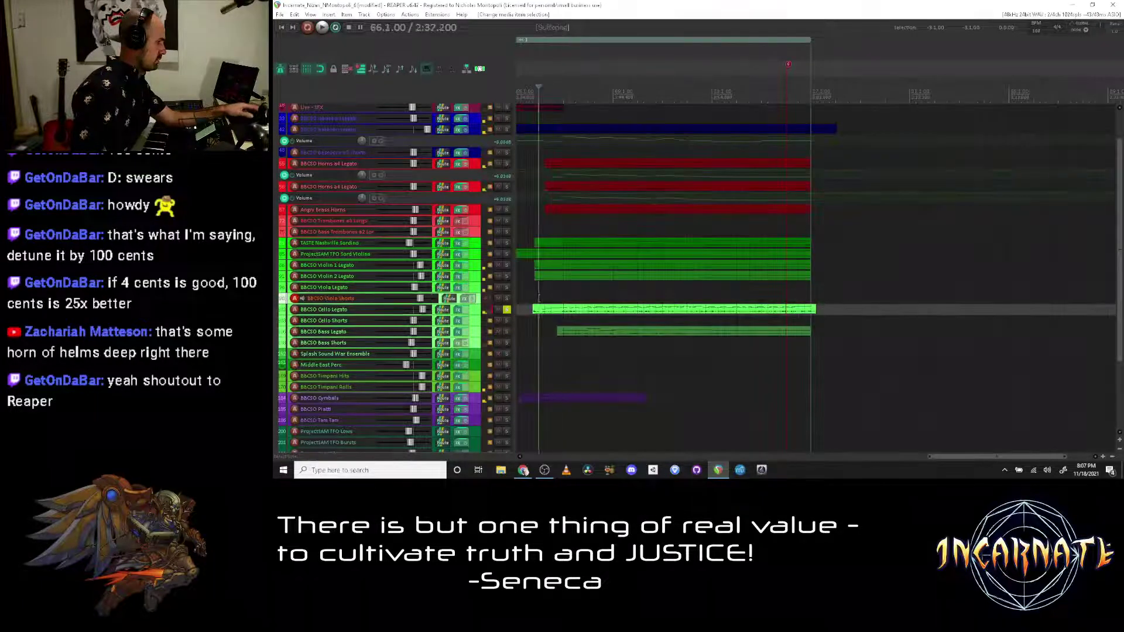
{"action": "left_click", "coordinate": [507, 308]}
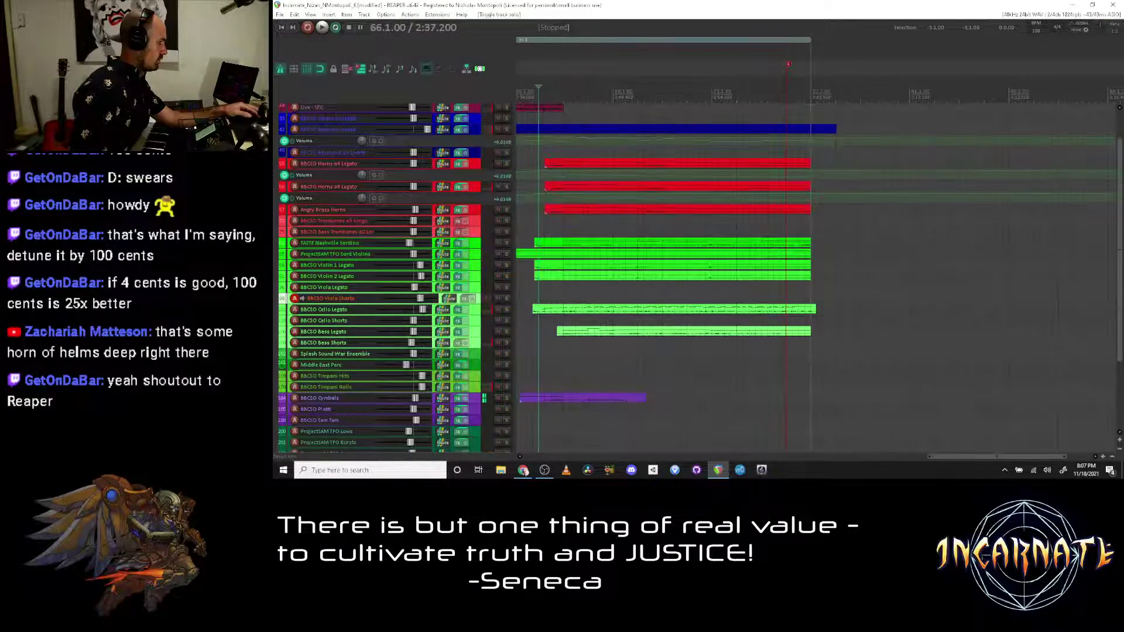
Step: Copy the Cello Legato item onto the Viola Legato track and transpose the copy up an octave
{"action": "left_click_drag", "start_coordinate": [573, 281], "coordinate": [568, 276]}
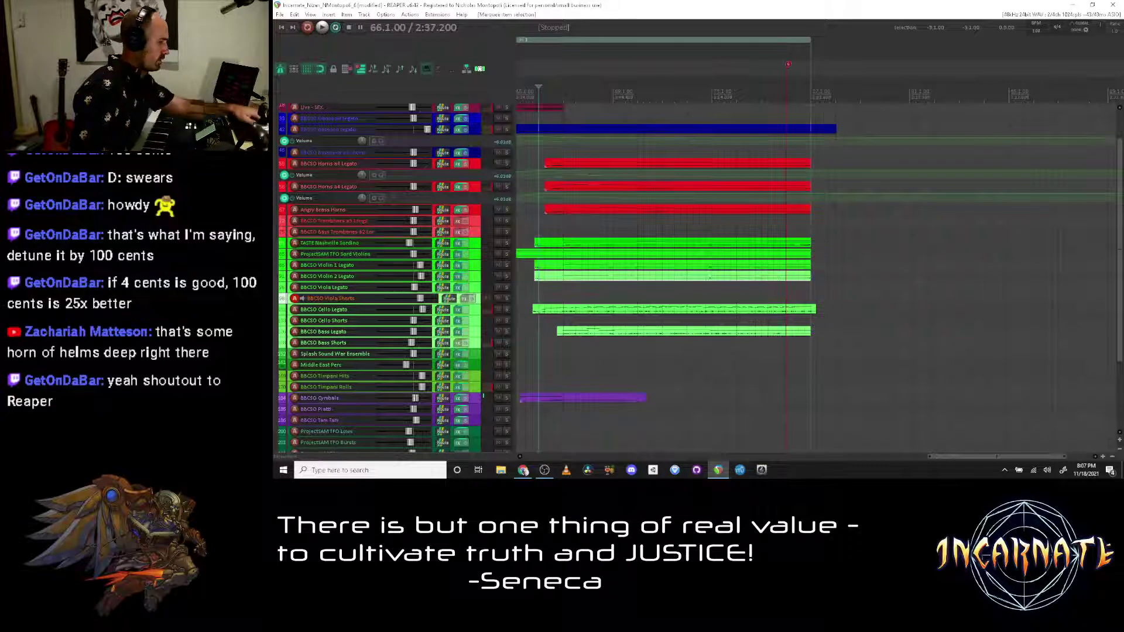
{"action": "left_click", "coordinate": [557, 309]}
{"action": "mouse_move", "coordinate": [533, 309]}
{"action": "left_mouse_down"}
{"action": "mouse_move", "coordinate": [545, 309]}
{"action": "mouse_move", "coordinate": [534, 309]}
{"action": "mouse_move", "coordinate": [542, 290]}
{"action": "left_mouse_up"}
{"action": "left_click", "coordinate": [540, 291]}
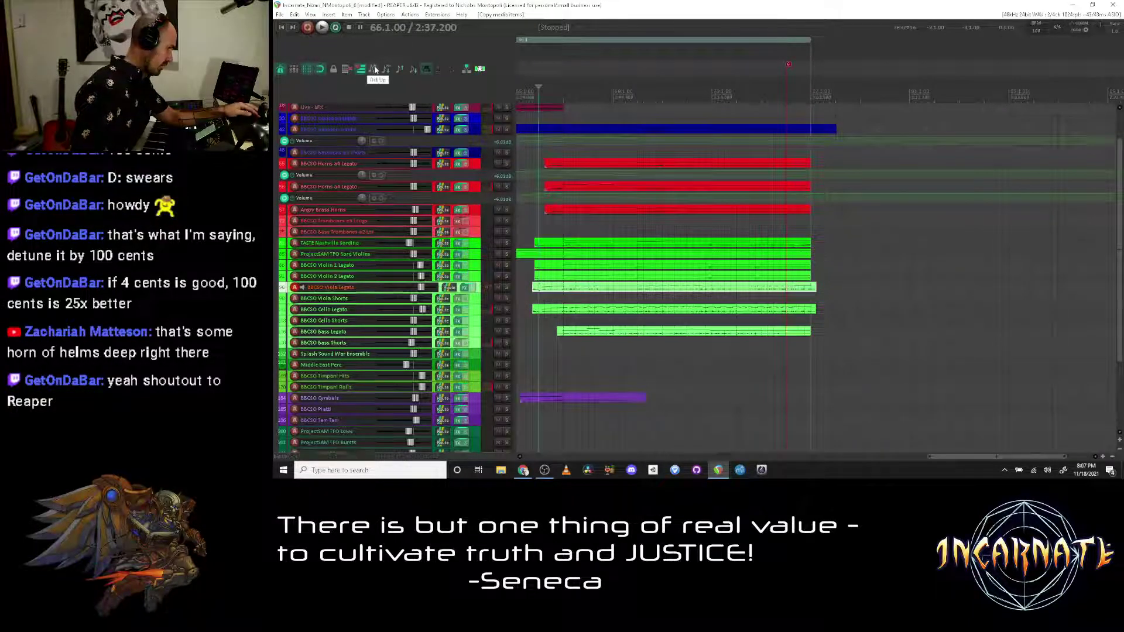
Step: Play the arrangement from 66.1.00 to hear the viola doubling with the full ensemble
{"action": "key", "text": "space"}
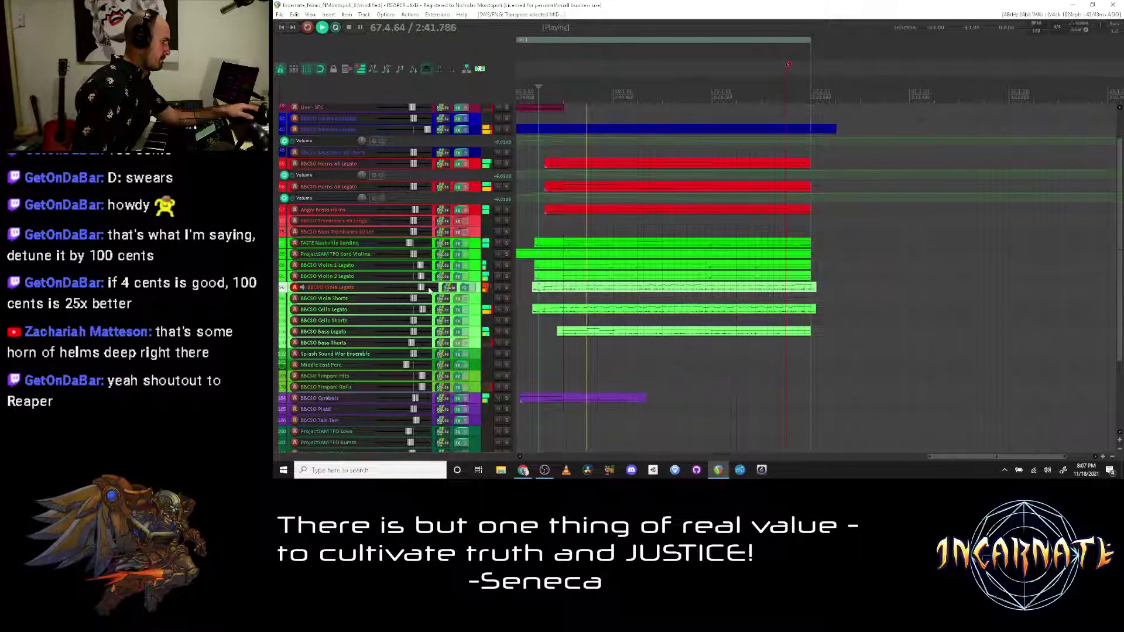
{"action": "mouse_move", "coordinate": [427, 308]}
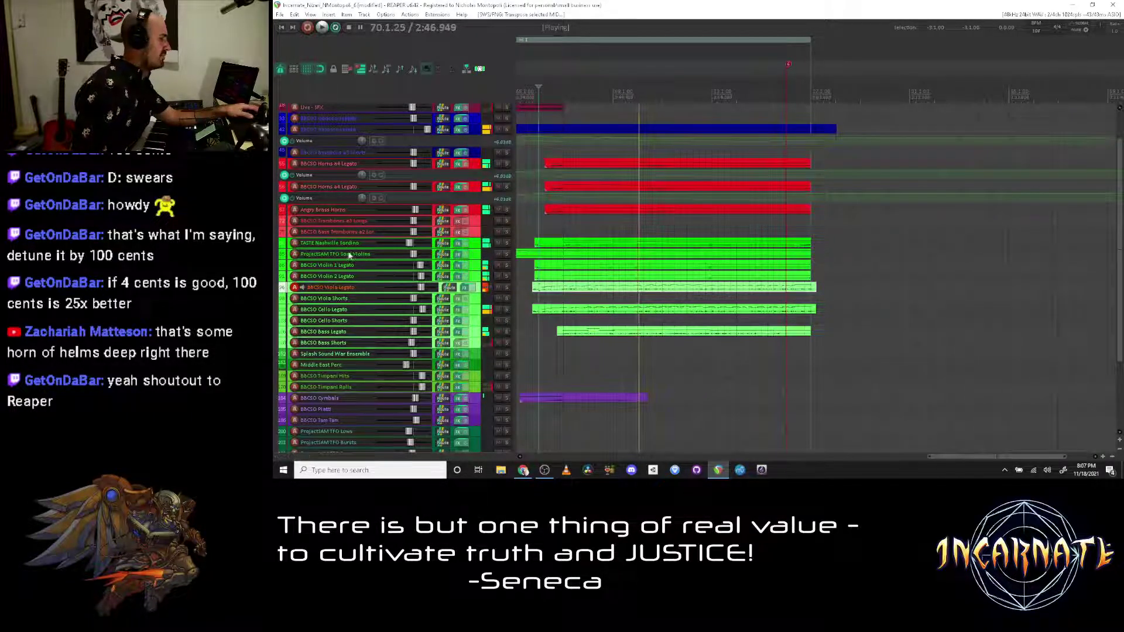
{"action": "key", "text": "space"}
Step: Audition the purple item on the track directly below the master in solo from 69.1.00 and delete it
{"action": "scroll", "coordinate": [493, 261], "scroll_direction": "up", "scroll_amount": 2}
{"action": "scroll", "coordinate": [826, 141], "scroll_direction": "left", "scroll_amount": 5}
{"action": "left_click", "coordinate": [825, 139]}
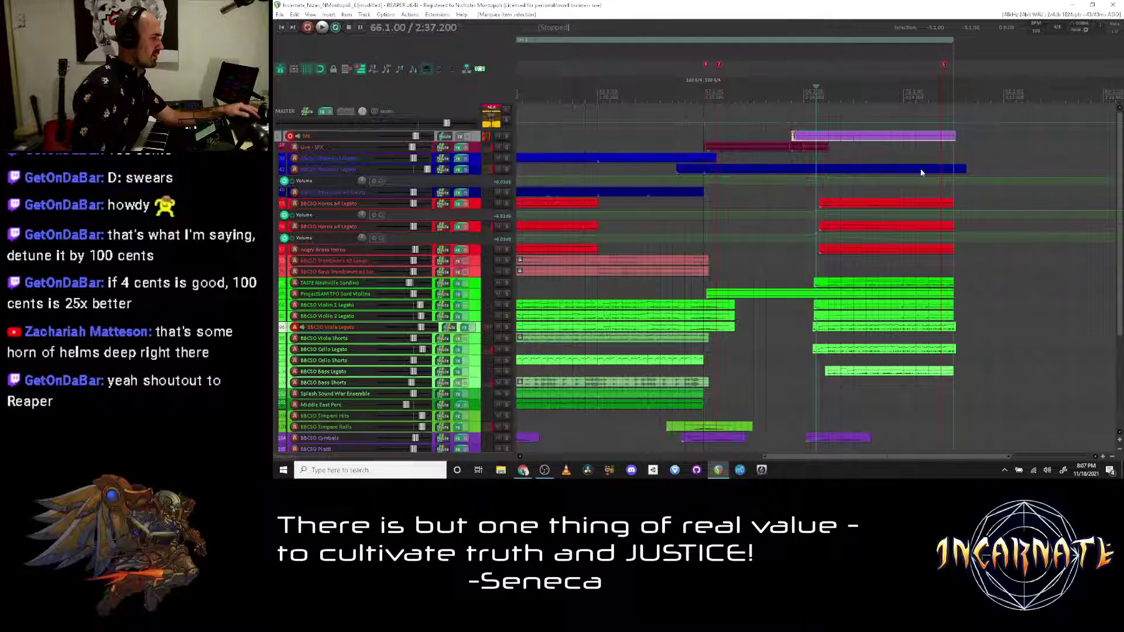
{"action": "key", "text": "space"}
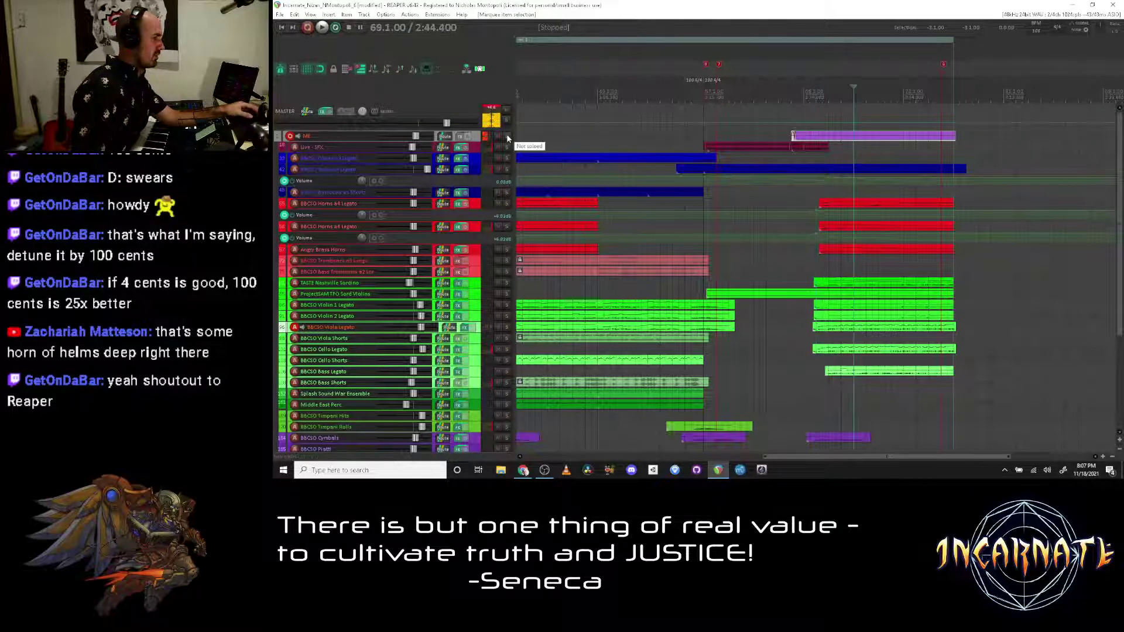
{"action": "key", "text": "F6"}
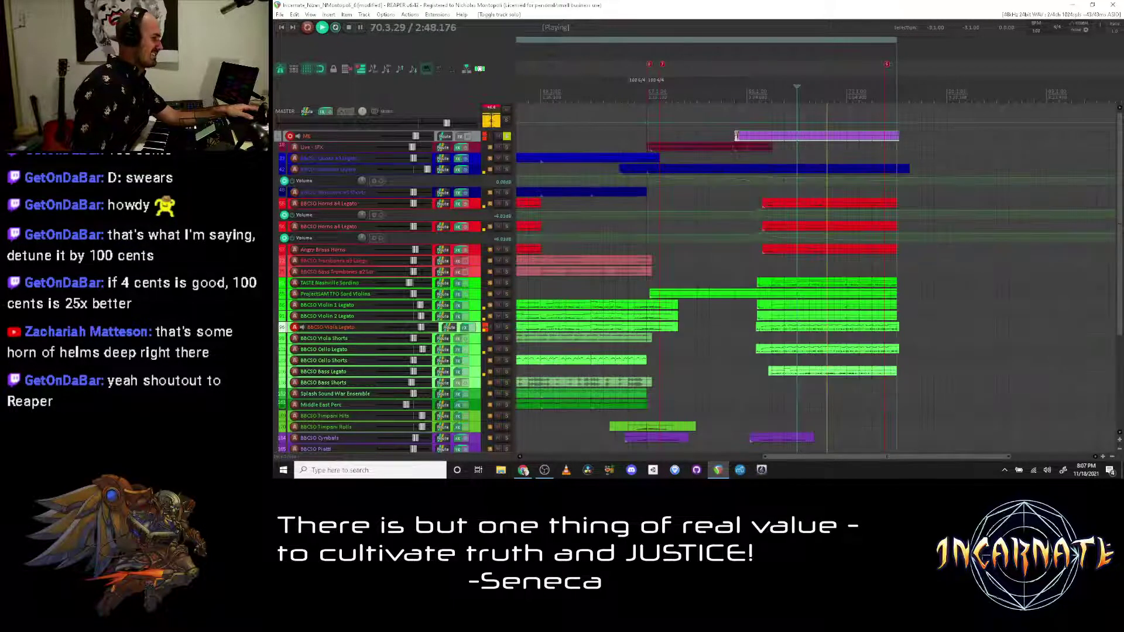
{"action": "key", "text": "space"}
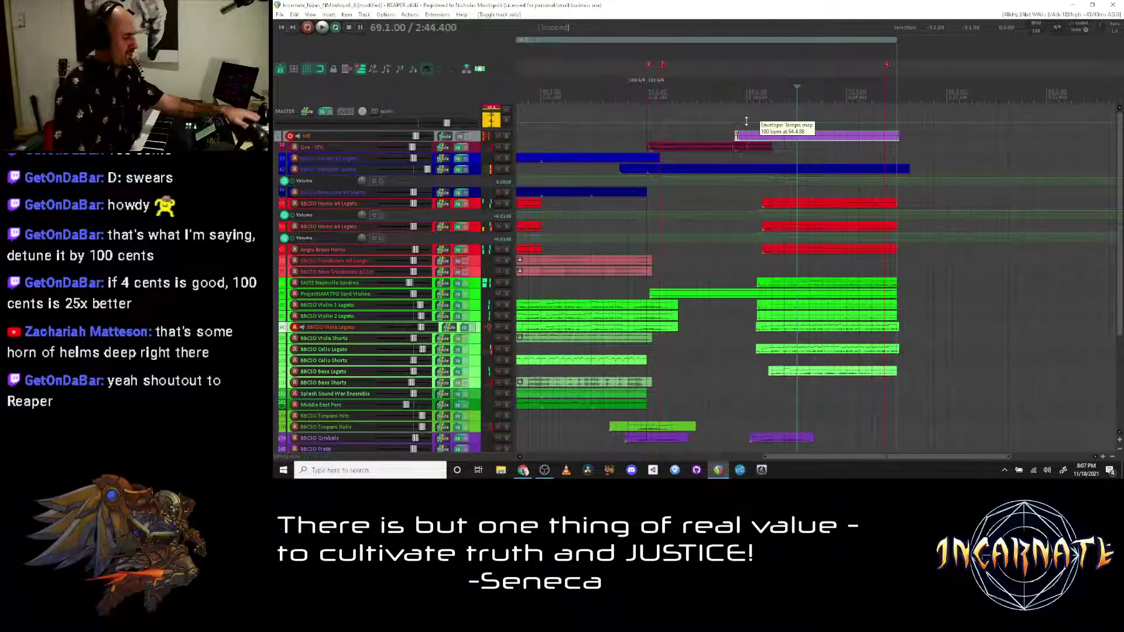
{"action": "key", "text": "Delete"}
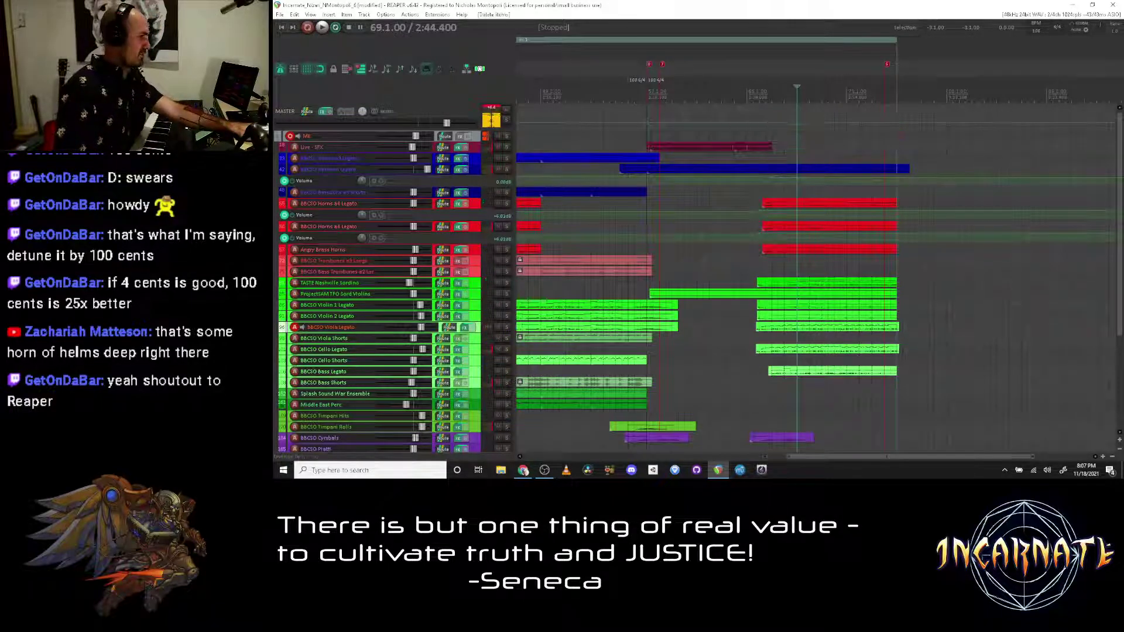
Step: Solo the Viola Legato and Cello Legato tracks and play their final section together
{"action": "scroll", "coordinate": [763, 138], "scroll_direction": "down", "scroll_amount": 2}
{"action": "scroll", "coordinate": [751, 234], "scroll_direction": "up", "scroll_amount": 2}
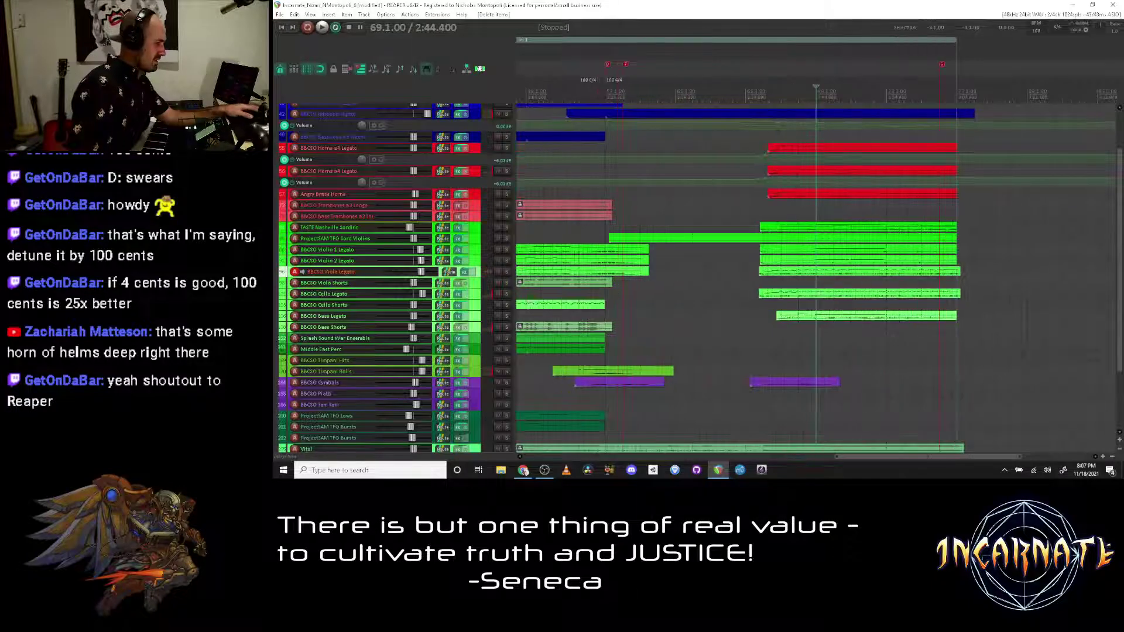
{"action": "left_click", "coordinate": [507, 271]}
{"action": "left_click", "coordinate": [507, 294]}
{"action": "left_click", "coordinate": [507, 305]}
{"action": "left_click", "coordinate": [508, 305]}
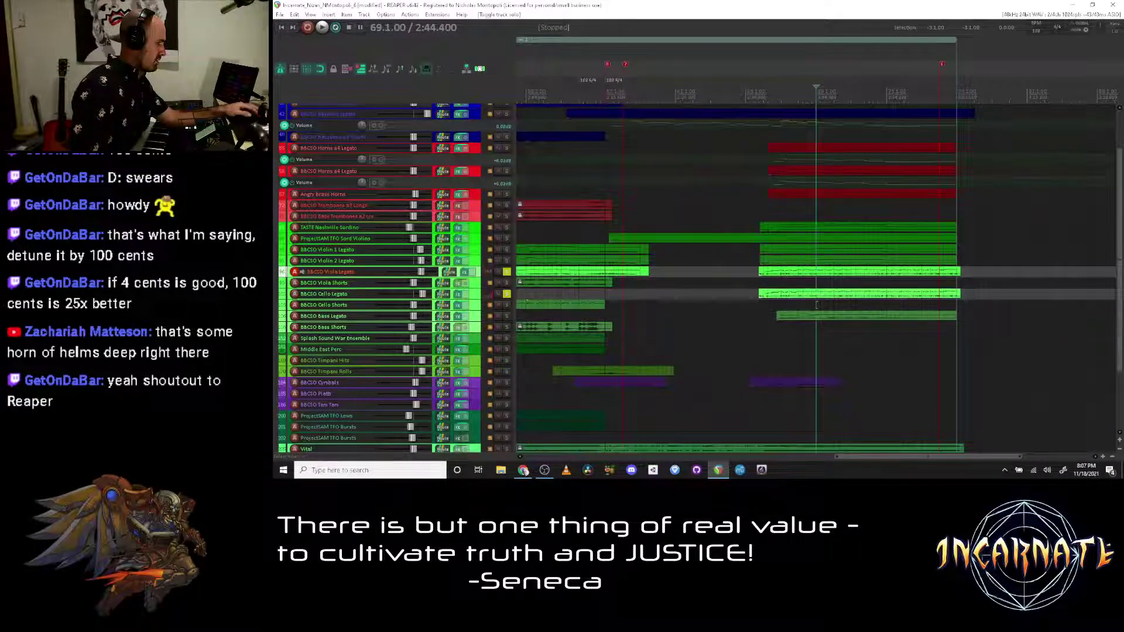
{"action": "left_click", "coordinate": [763, 205]}
{"action": "key", "text": "space"}
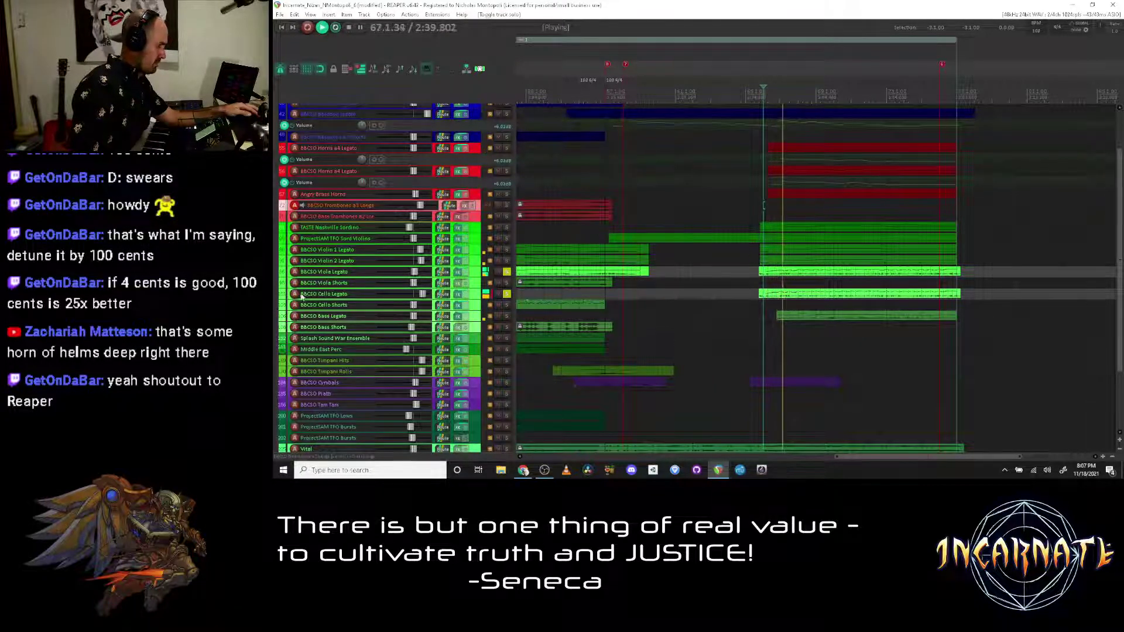
{"action": "left_click", "coordinate": [776, 273]}
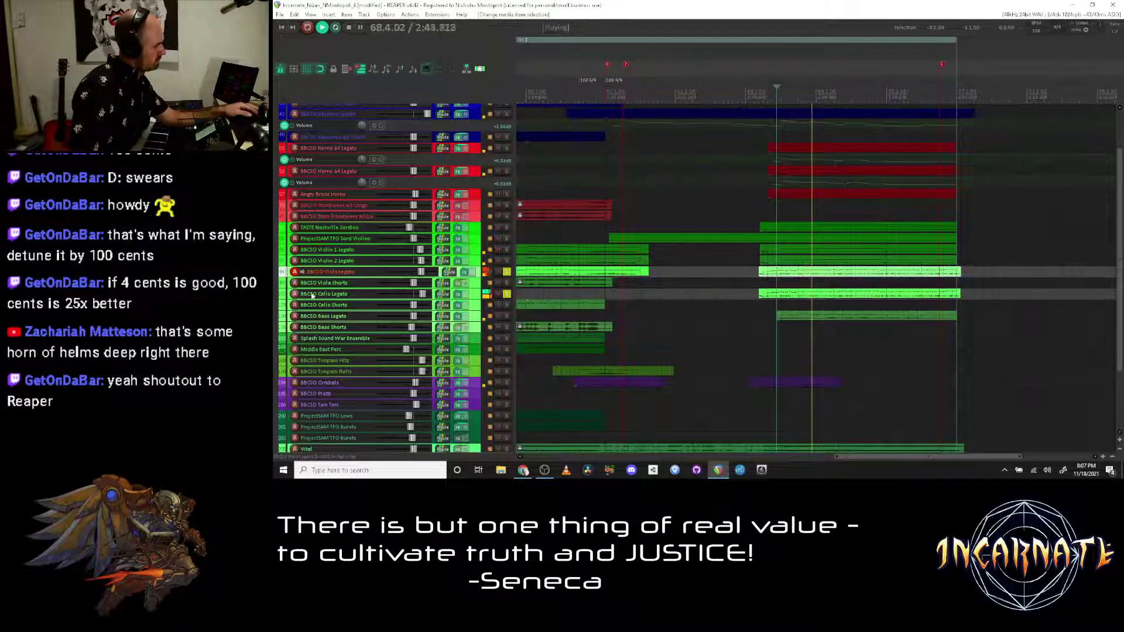
Step: Open the Cello Legato item in the MIDI editor and delete the short stray note just before measure 73
{"action": "left_click", "coordinate": [812, 296]}
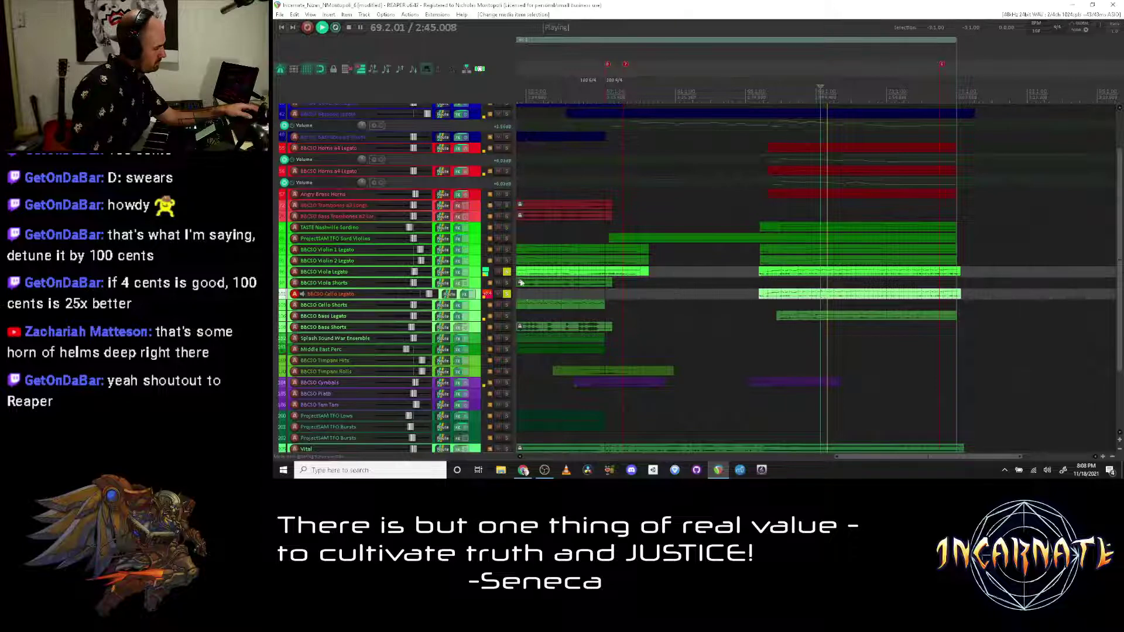
{"action": "key", "text": "ctrl+alt+e"}
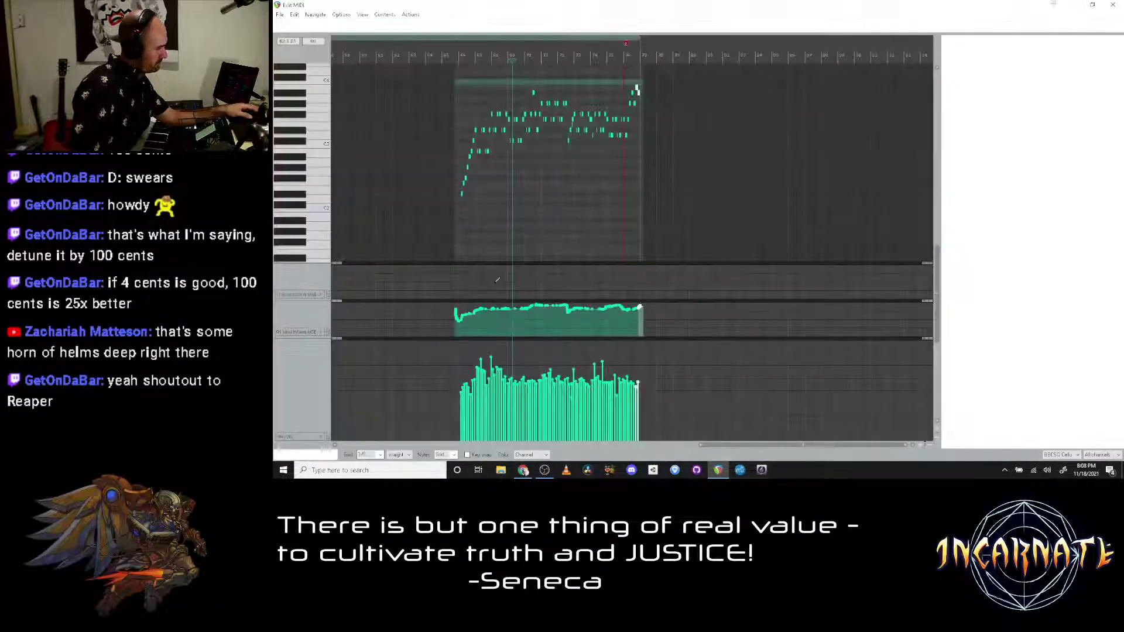
{"action": "scroll", "coordinate": [652, 255], "scroll_direction": "up", "scroll_amount": 5}
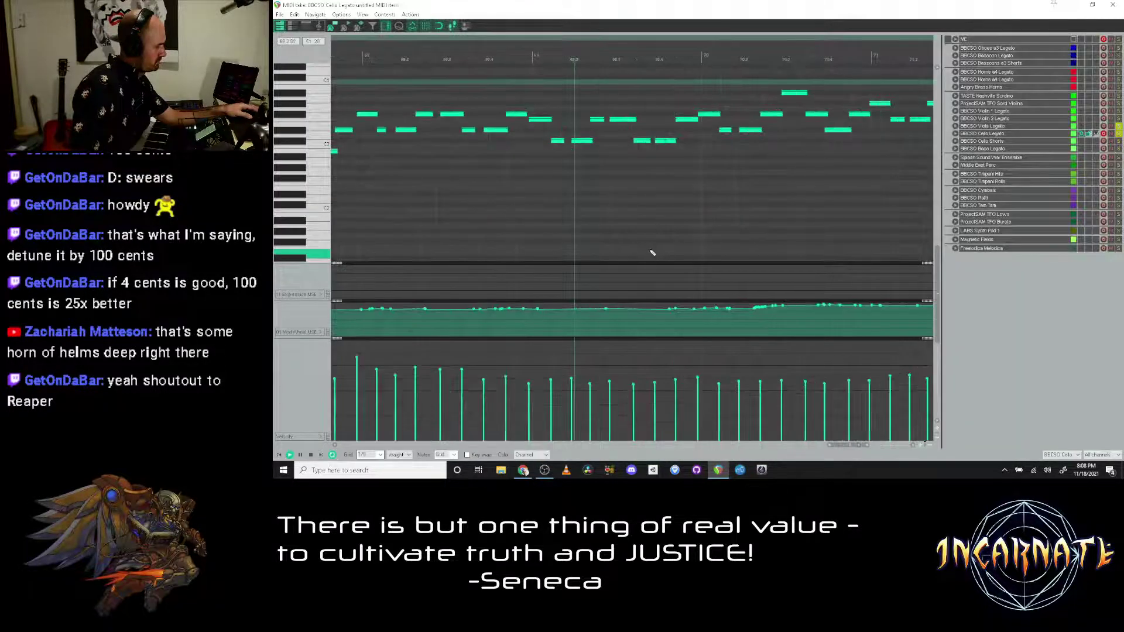
{"action": "scroll", "coordinate": [652, 253], "scroll_direction": "down", "scroll_amount": 2}
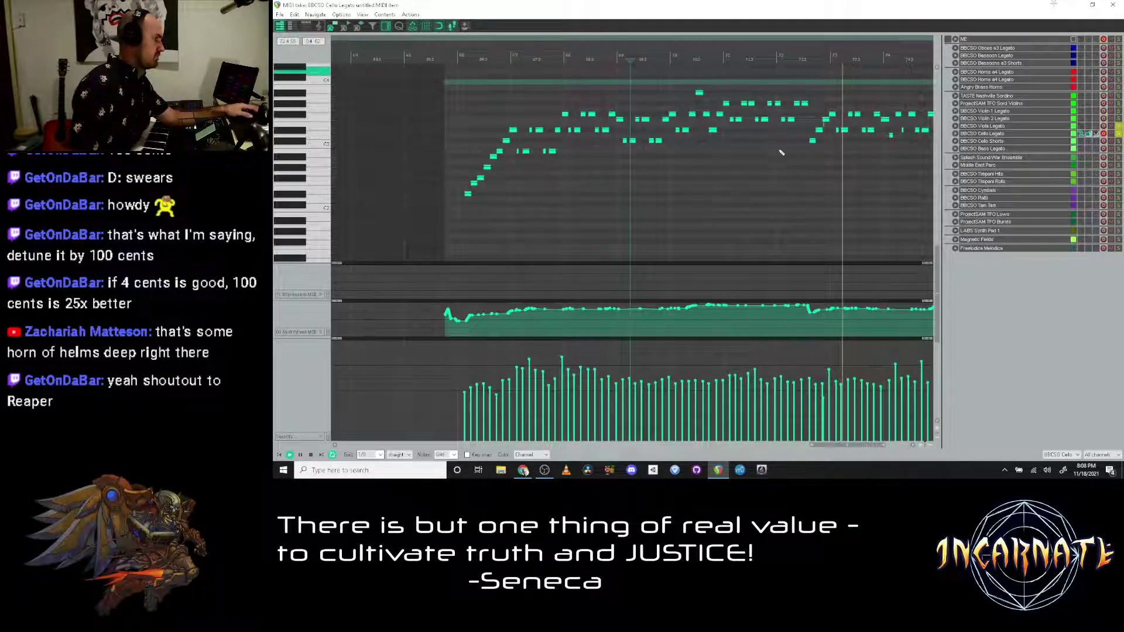
{"action": "scroll", "coordinate": [785, 149], "scroll_direction": "up", "scroll_amount": 3}
{"action": "left_click", "coordinate": [609, 121]}
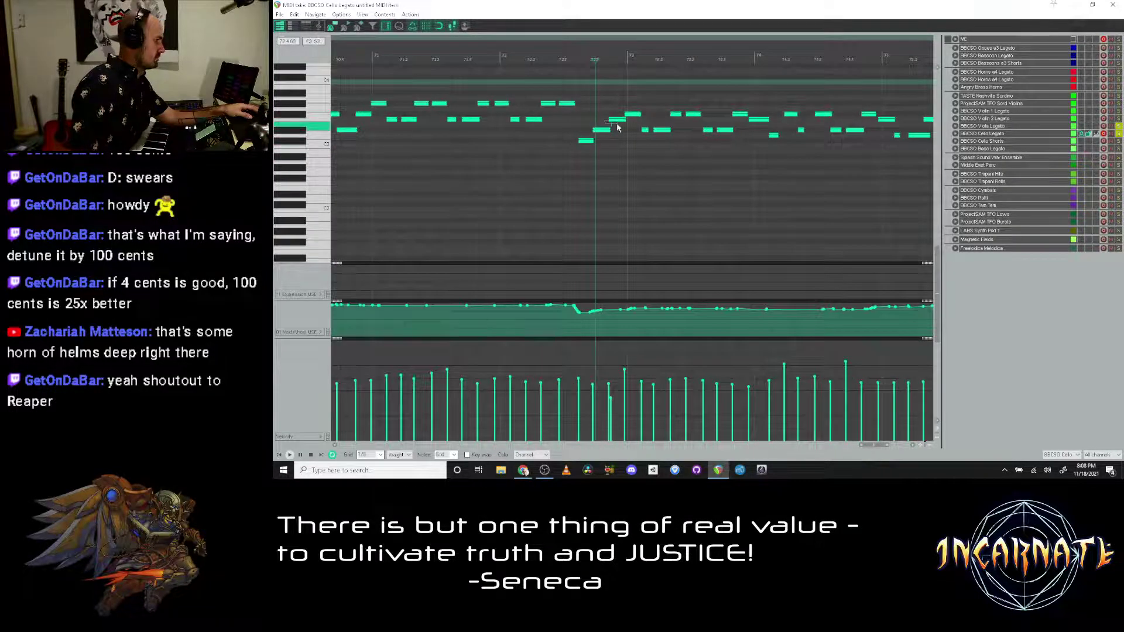
{"action": "right_click", "coordinate": [609, 123]}
{"action": "key", "text": "Escape"}
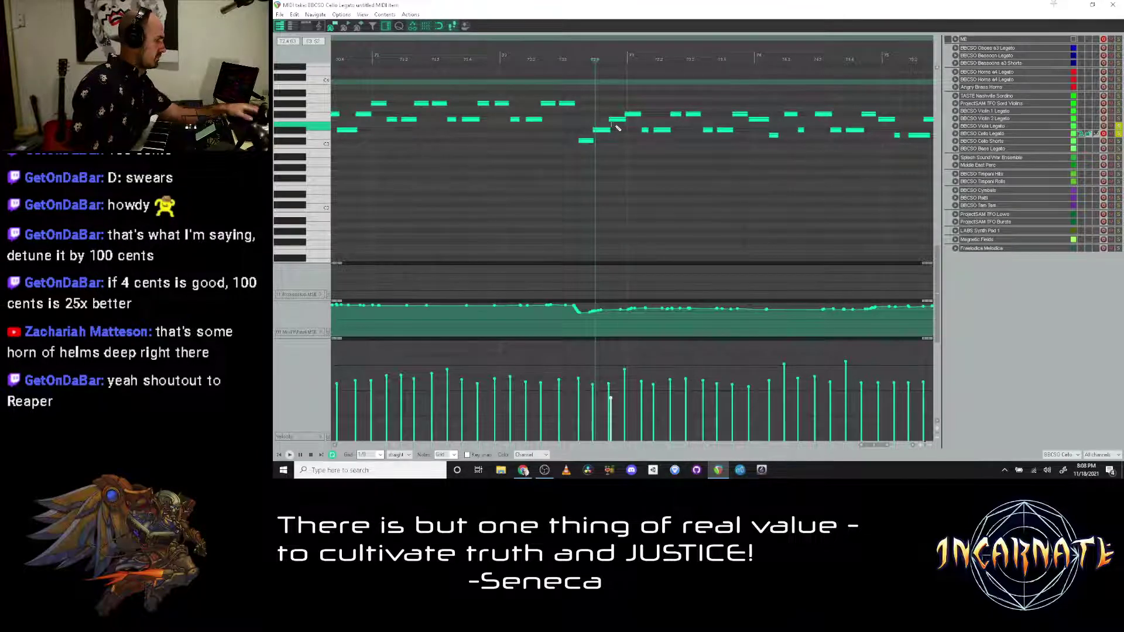
{"action": "left_click", "coordinate": [621, 125]}
Step: Play the cello passage from just before measure 73, with a brief check of the Restream chat
{"action": "key", "text": "space"}
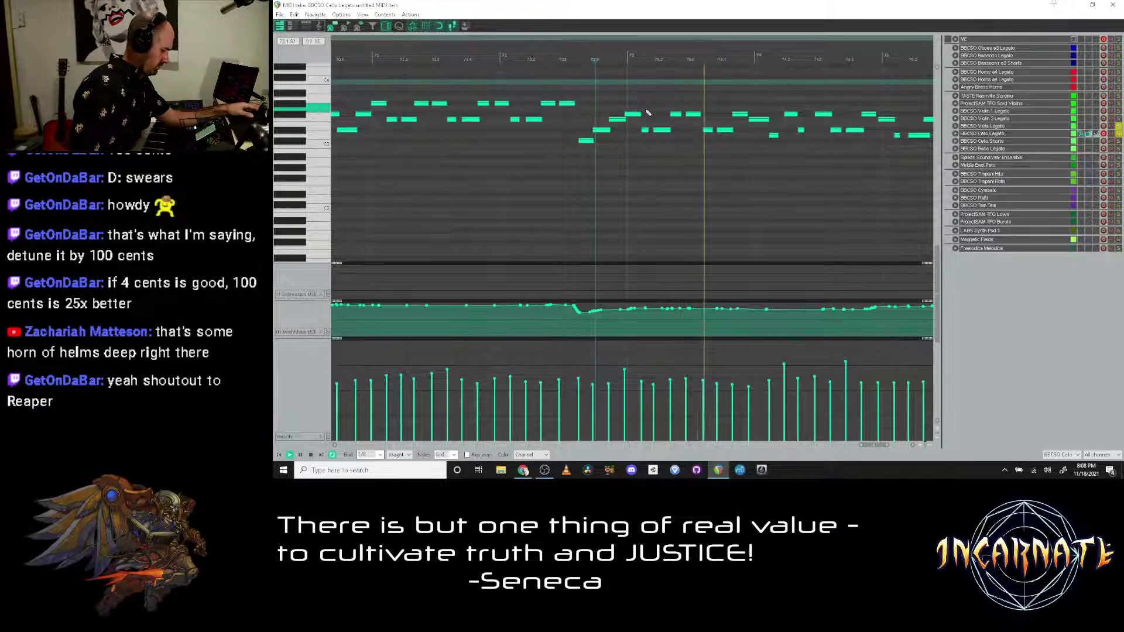
{"action": "key", "text": "alt+Tab"}
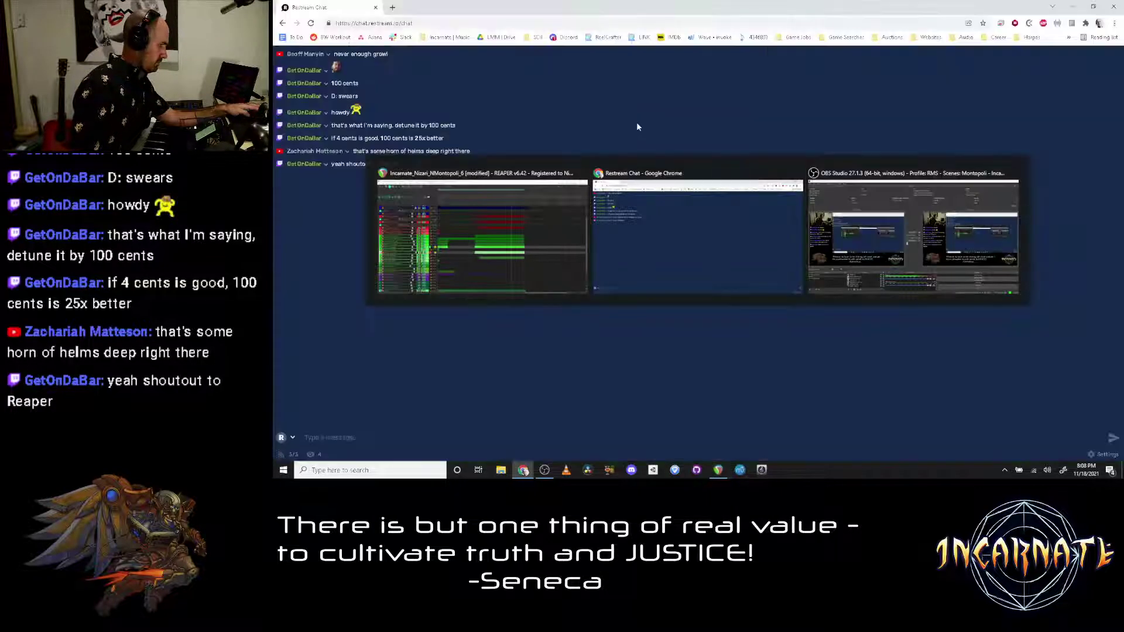
{"action": "key", "text": "alt+Tab"}
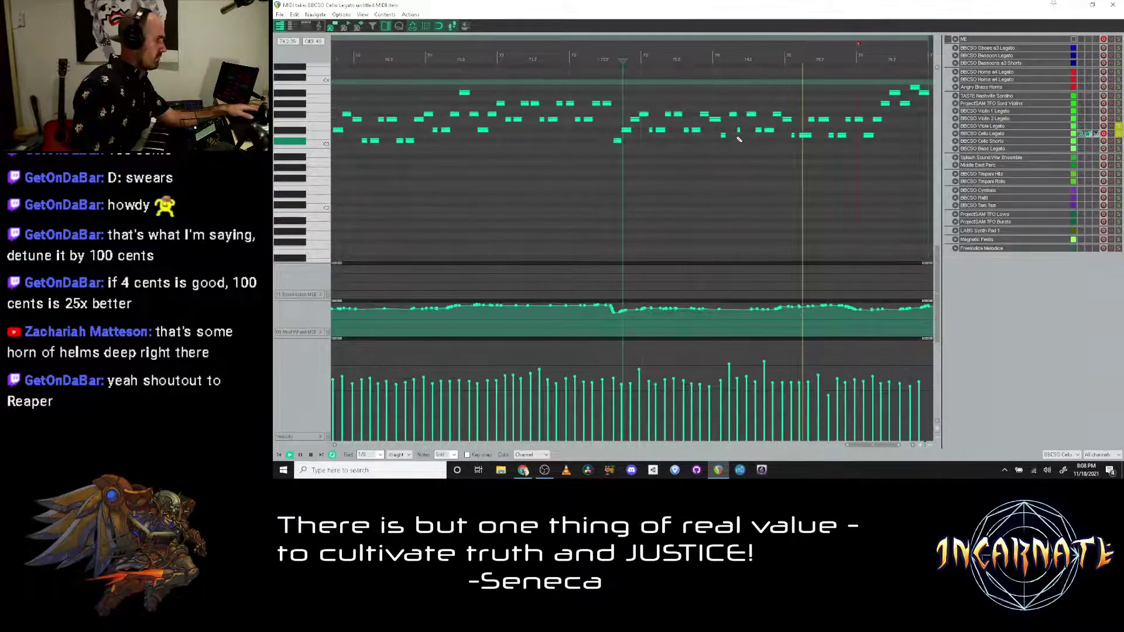
{"action": "key", "text": "space"}
{"action": "key", "text": "space"}
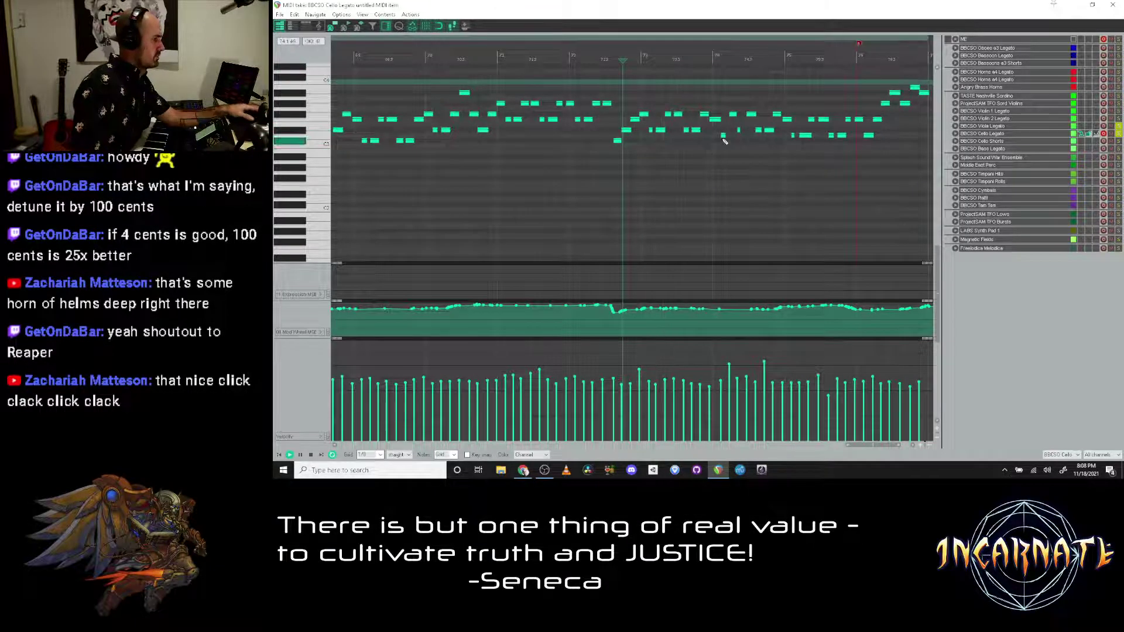
Step: Change the pitches in the four-note cello figure at the start of measure 74 and audition the passage
{"action": "key", "text": "space"}
{"action": "mouse_move", "coordinate": [739, 112]}
{"action": "left_mouse_down"}
{"action": "mouse_move", "coordinate": [762, 111]}
{"action": "mouse_move", "coordinate": [718, 119]}
{"action": "left_mouse_up"}
{"action": "left_click", "coordinate": [710, 53]}
{"action": "key", "text": "space"}
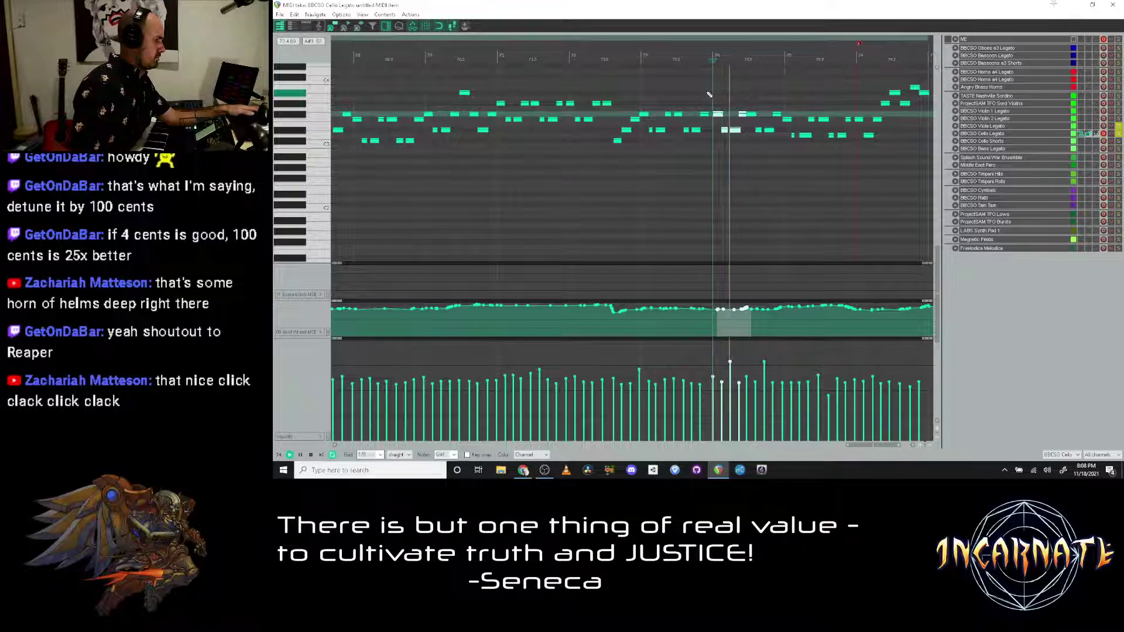
{"action": "left_click", "coordinate": [704, 59]}
{"action": "key", "text": "space"}
{"action": "scroll", "coordinate": [672, 144], "scroll_direction": "up", "scroll_amount": 3}
{"action": "key", "text": "space"}
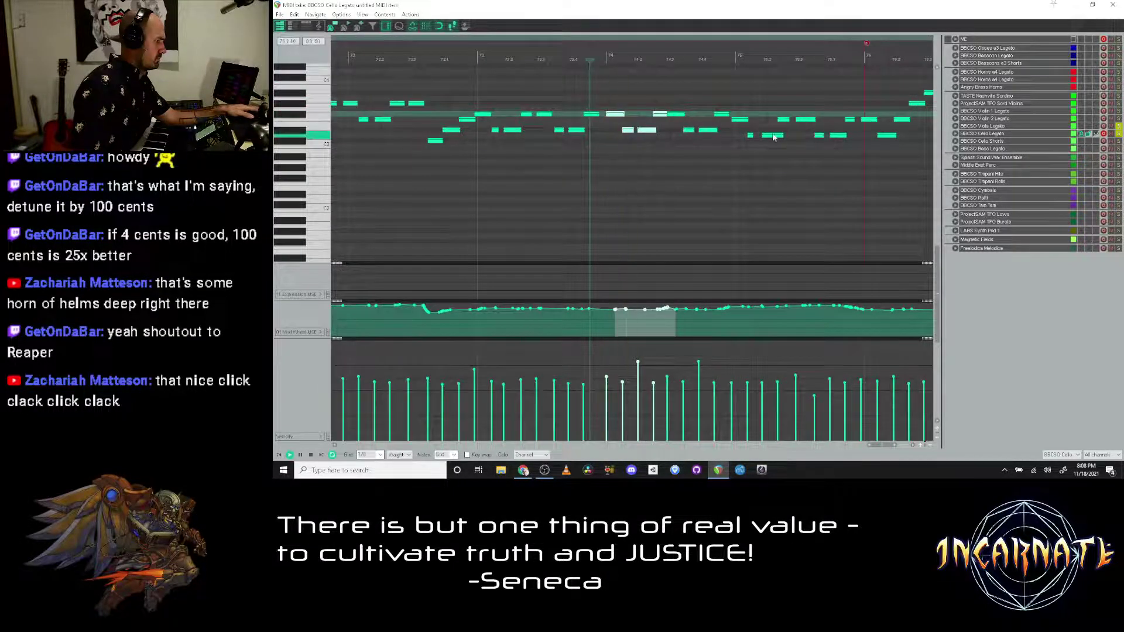
{"action": "key", "text": "space"}
Step: Delete the copied item from the end of the Viola Legato track and unsolo the viola and cello tracks
{"action": "key", "text": "Escape"}
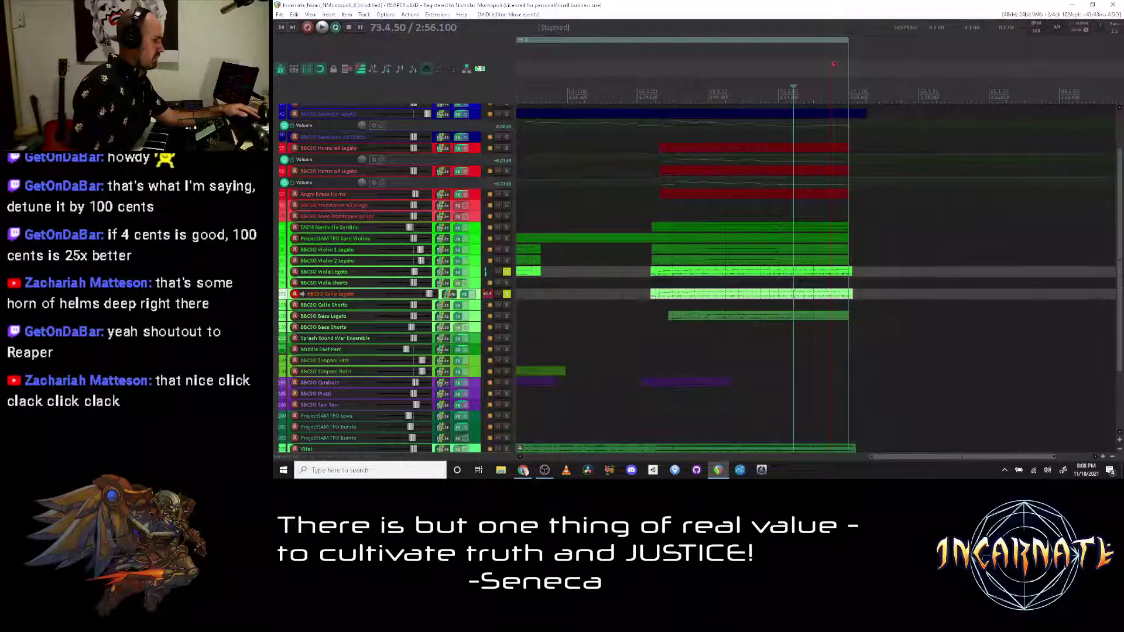
{"action": "left_click", "coordinate": [699, 274]}
{"action": "key", "text": "Delete"}
{"action": "left_click", "coordinate": [507, 271]}
{"action": "left_click", "coordinate": [507, 294]}
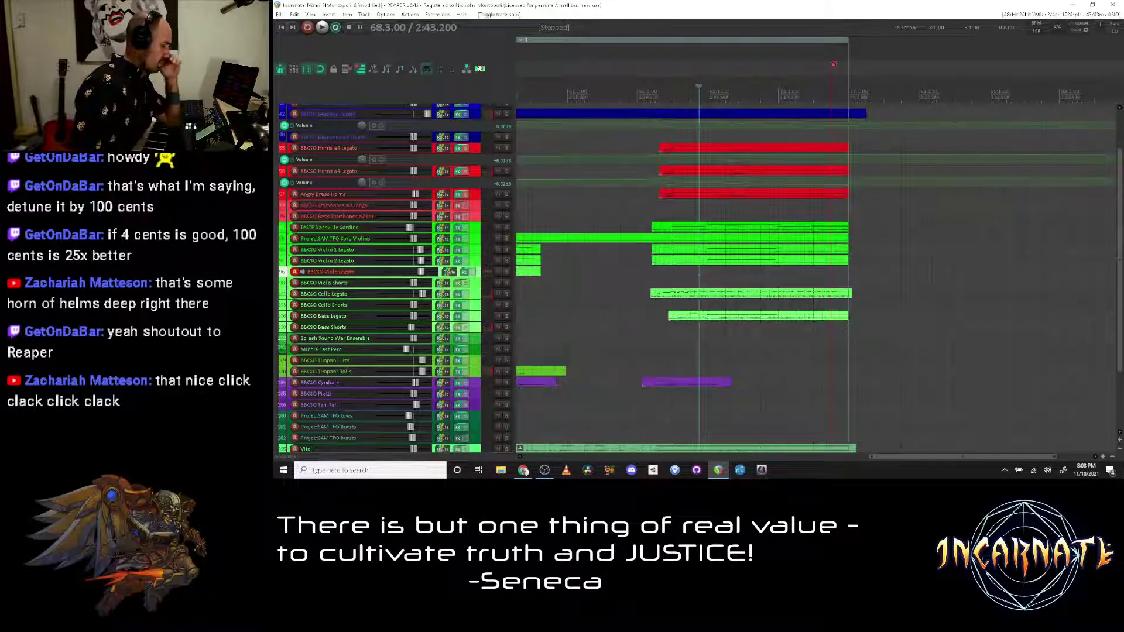
Step: Reopen the Cello Legato item in the MIDI editor, select all its events and raise the note velocities
{"action": "left_click", "coordinate": [655, 283]}
{"action": "double_click", "coordinate": [664, 295]}
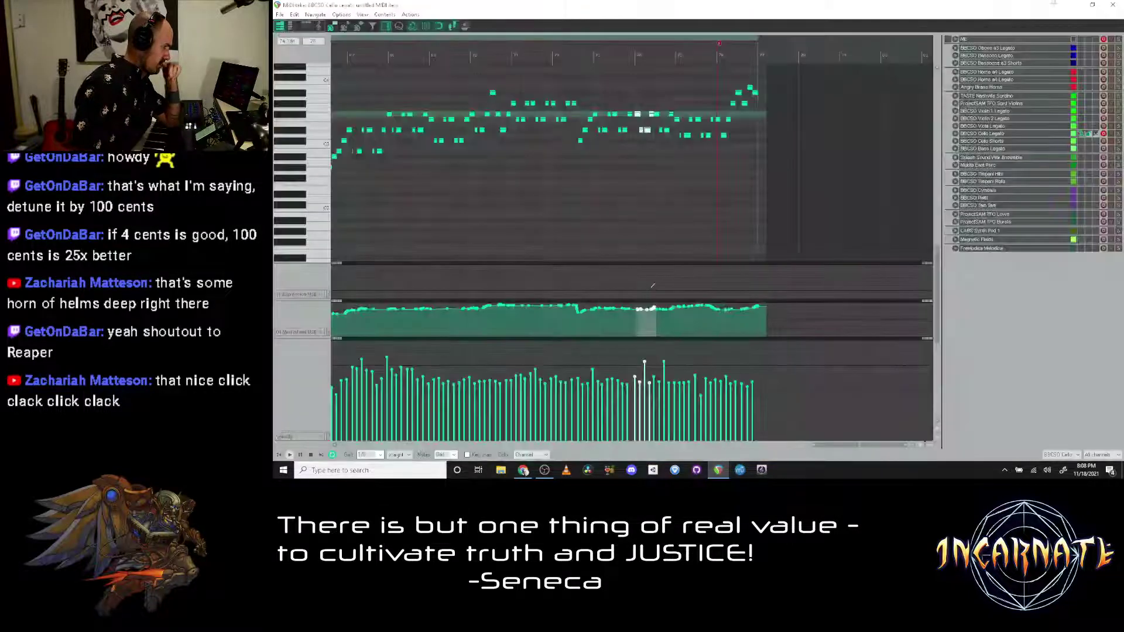
{"action": "scroll", "coordinate": [620, 263], "scroll_direction": "up", "scroll_amount": 2}
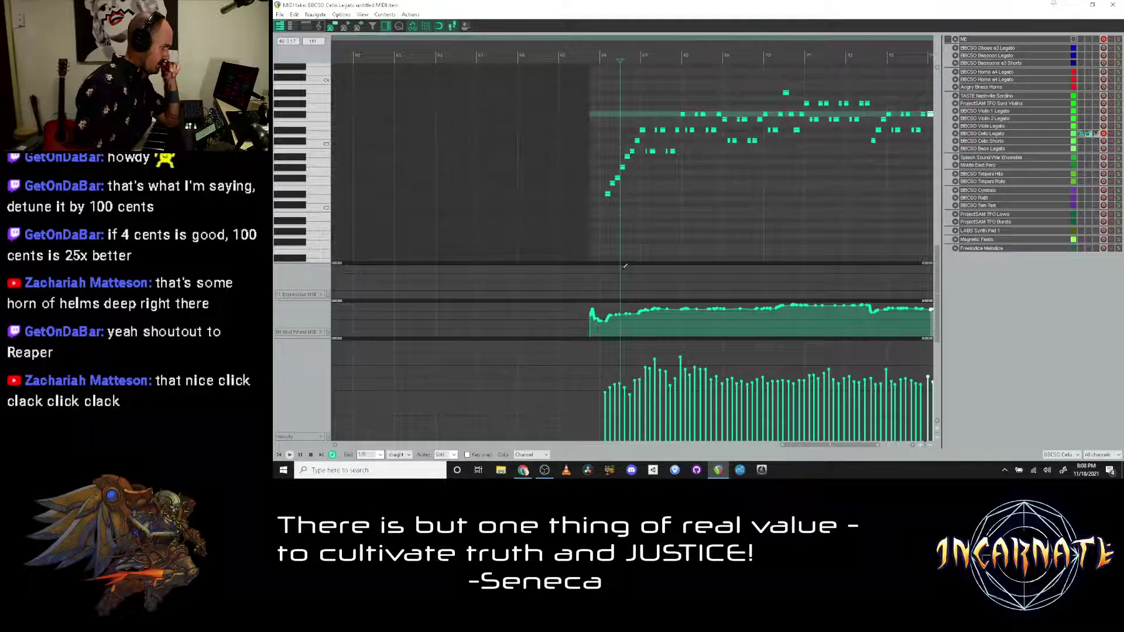
{"action": "scroll", "coordinate": [625, 269], "scroll_direction": "down", "scroll_amount": 3}
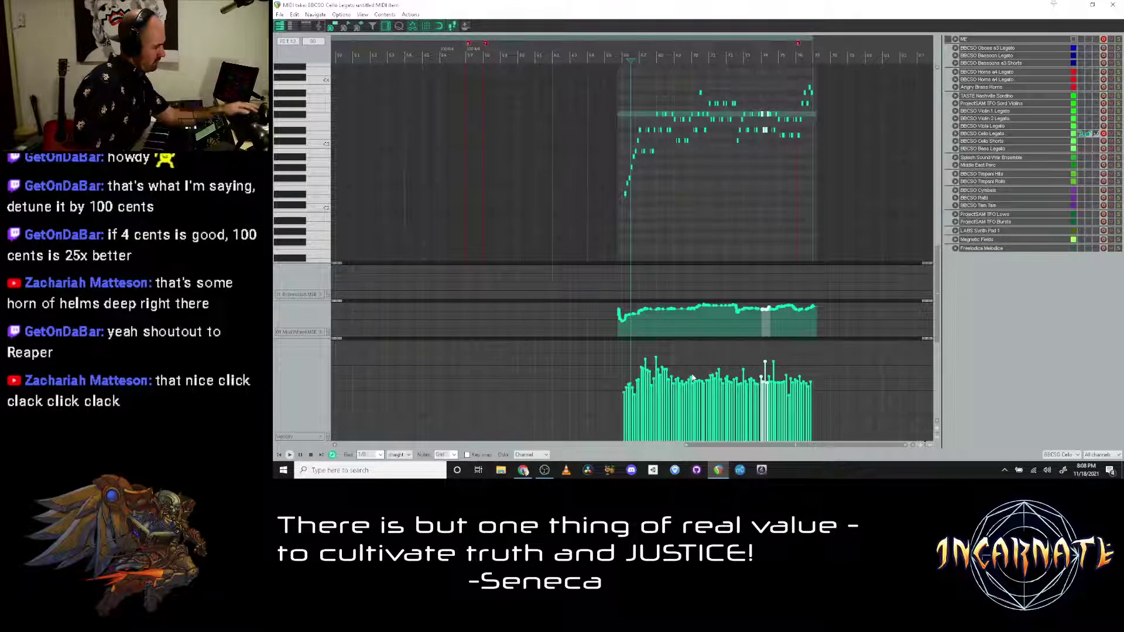
{"action": "key", "text": "ctrl+a"}
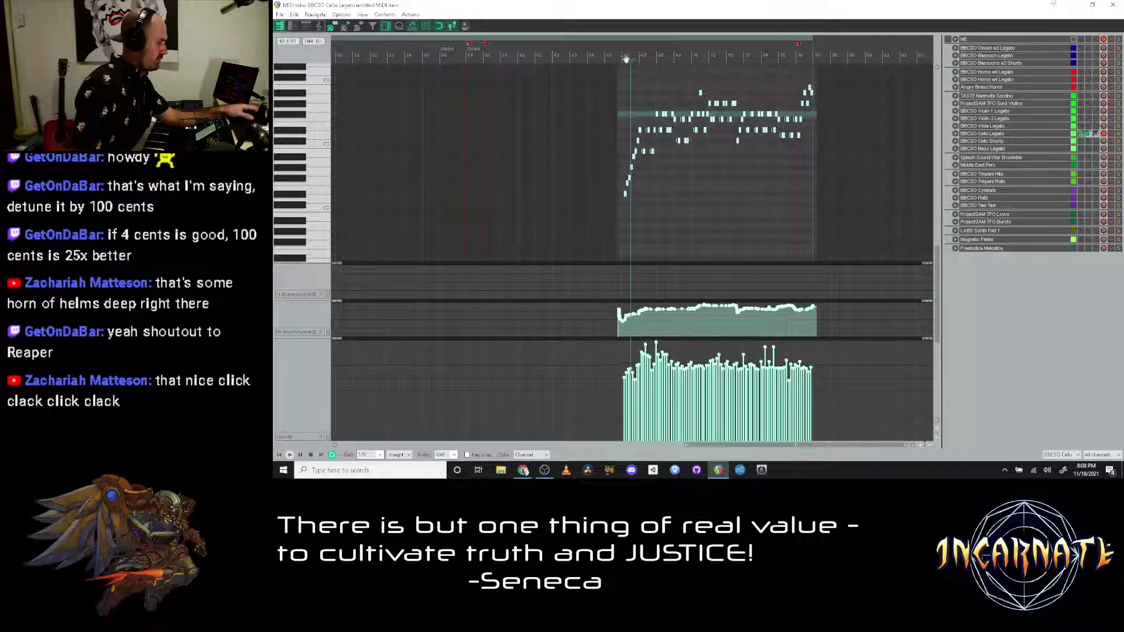
Step: Solo the Cello Legato track and check its notes in the MIDI editor during playback
{"action": "scroll", "coordinate": [735, 235], "scroll_direction": "up", "scroll_amount": 4}
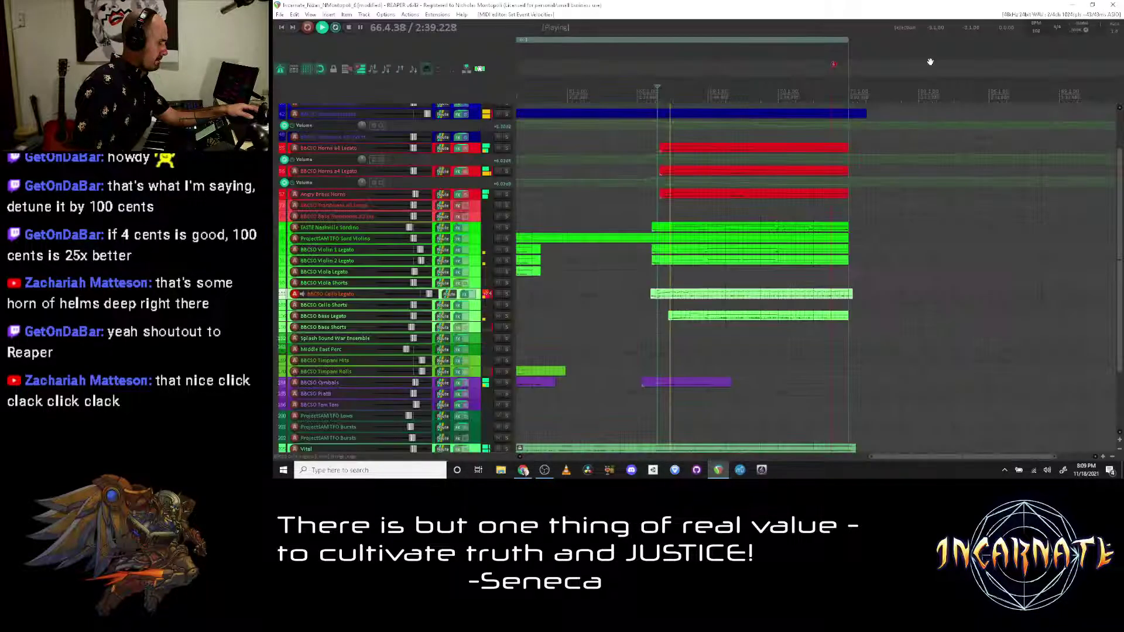
{"action": "key", "text": "Escape"}
{"action": "left_click", "coordinate": [507, 295]}
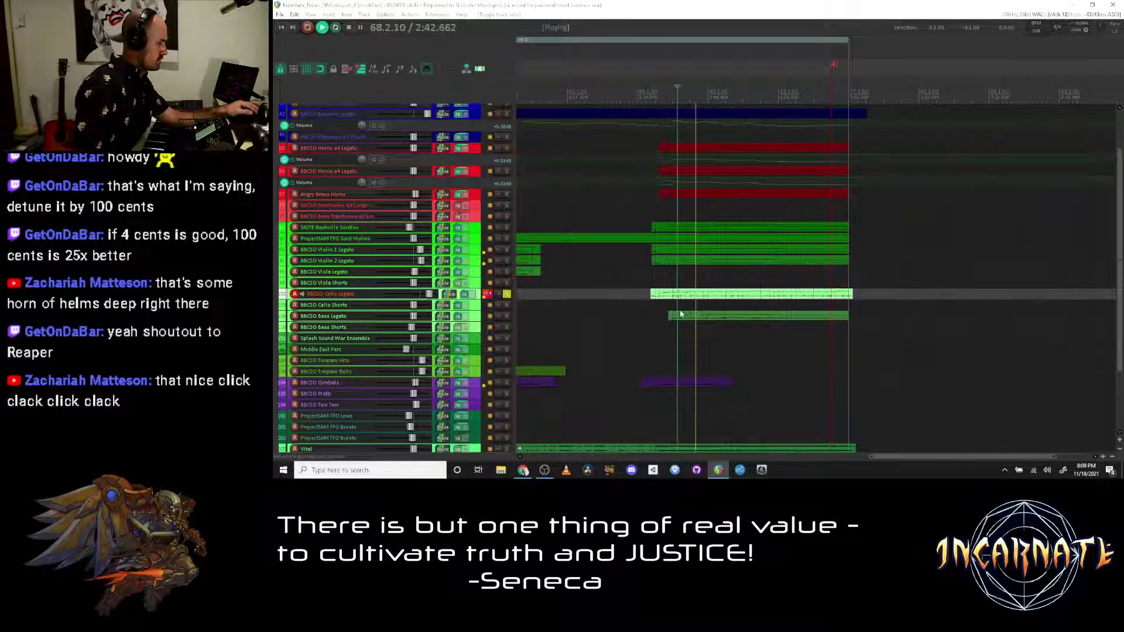
{"action": "double_click", "coordinate": [670, 294]}
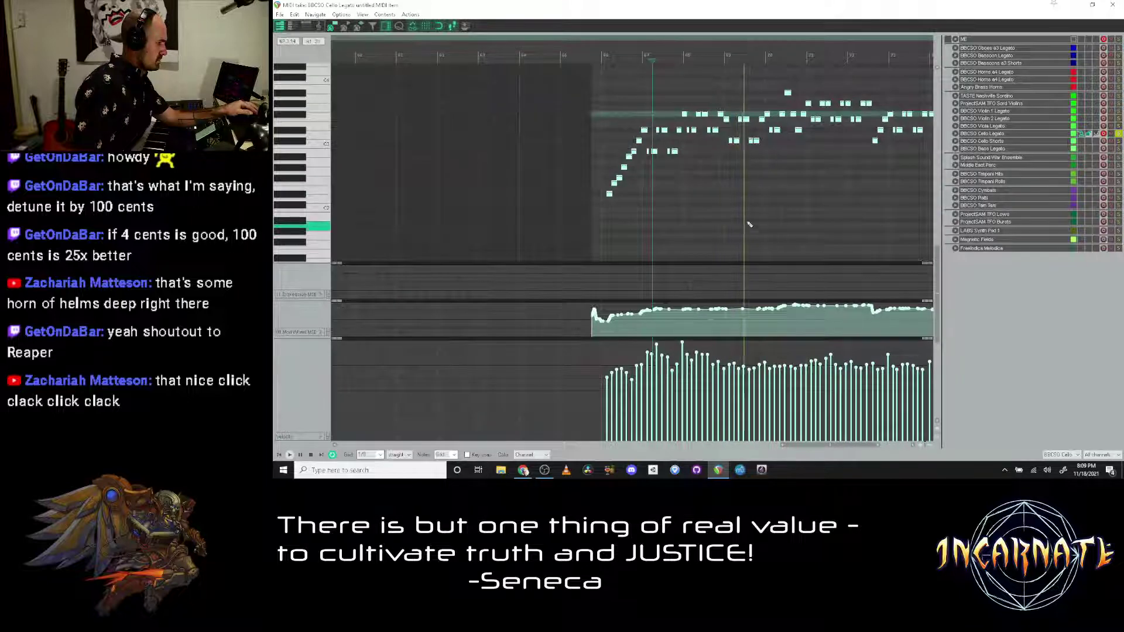
{"action": "key", "text": "Escape"}
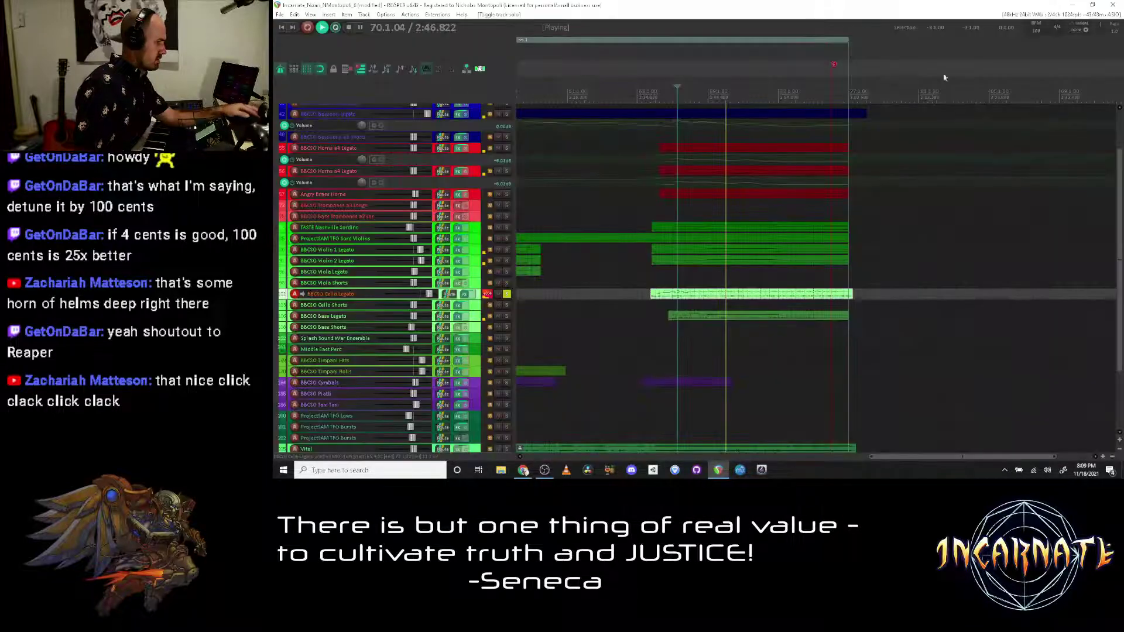
Step: Nudge the Cello Legato item's position earlier in 10-millisecond increments, then stop playback and unsolo the track
{"action": "left_click", "coordinate": [691, 296]}
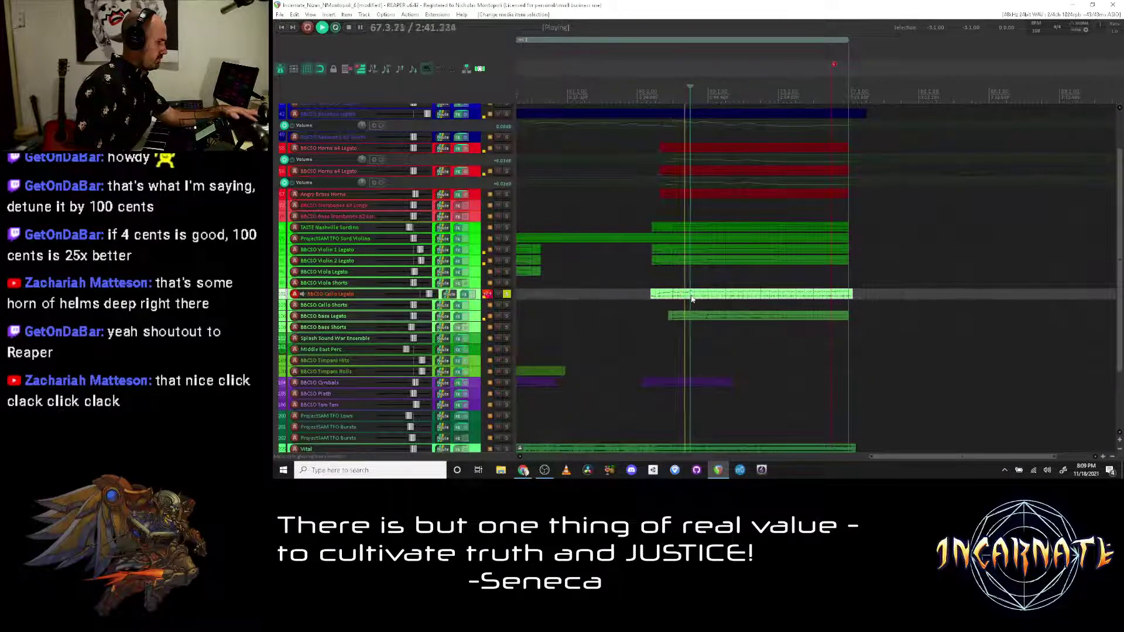
{"action": "key", "text": "n"}
{"action": "left_click", "coordinate": [628, 191]}
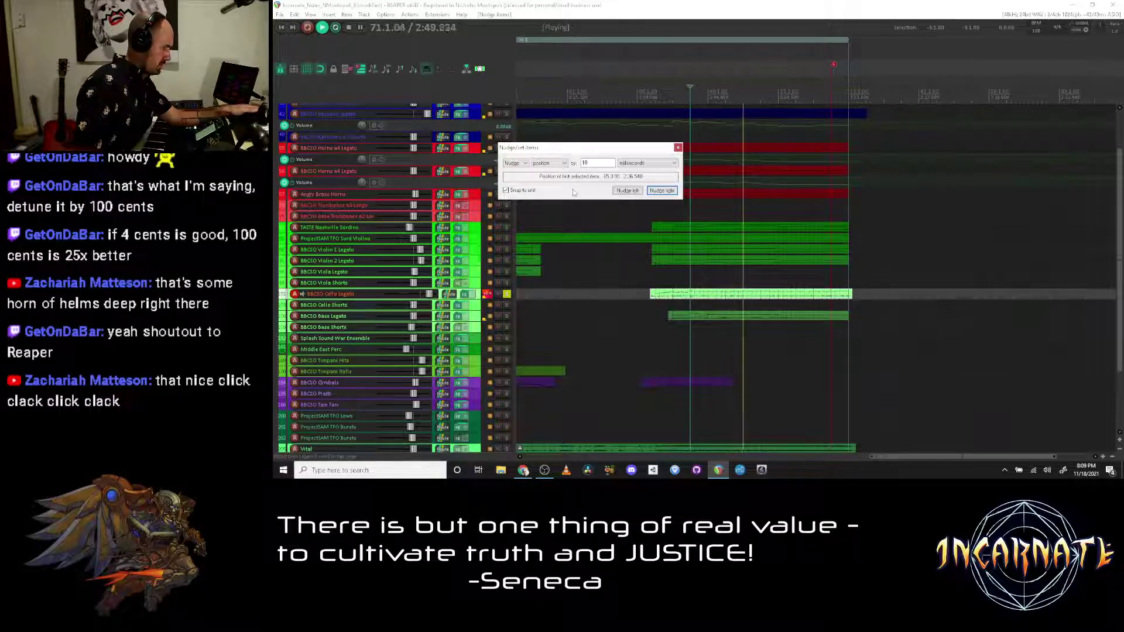
{"action": "key", "text": "Escape"}
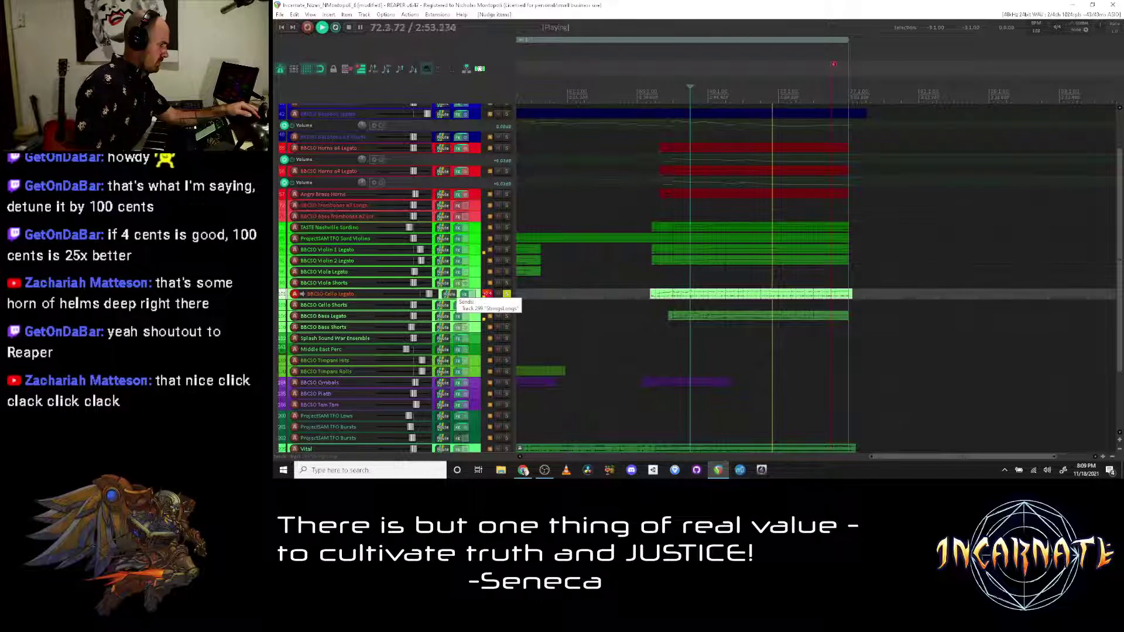
{"action": "key", "text": "space"}
{"action": "left_click", "coordinate": [508, 294]}
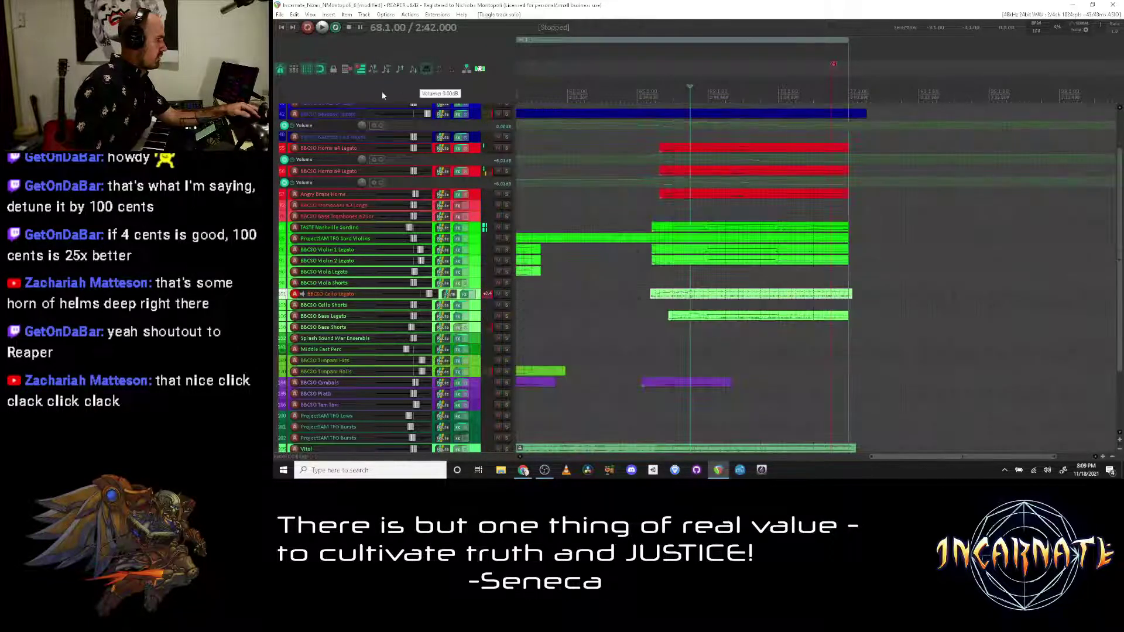
Step: Copy the closing Cello Legato item onto the Viola Legato track, try a transposition, and play from measure 66
{"action": "left_click_drag", "start_coordinate": [663, 295], "coordinate": [661, 278]}
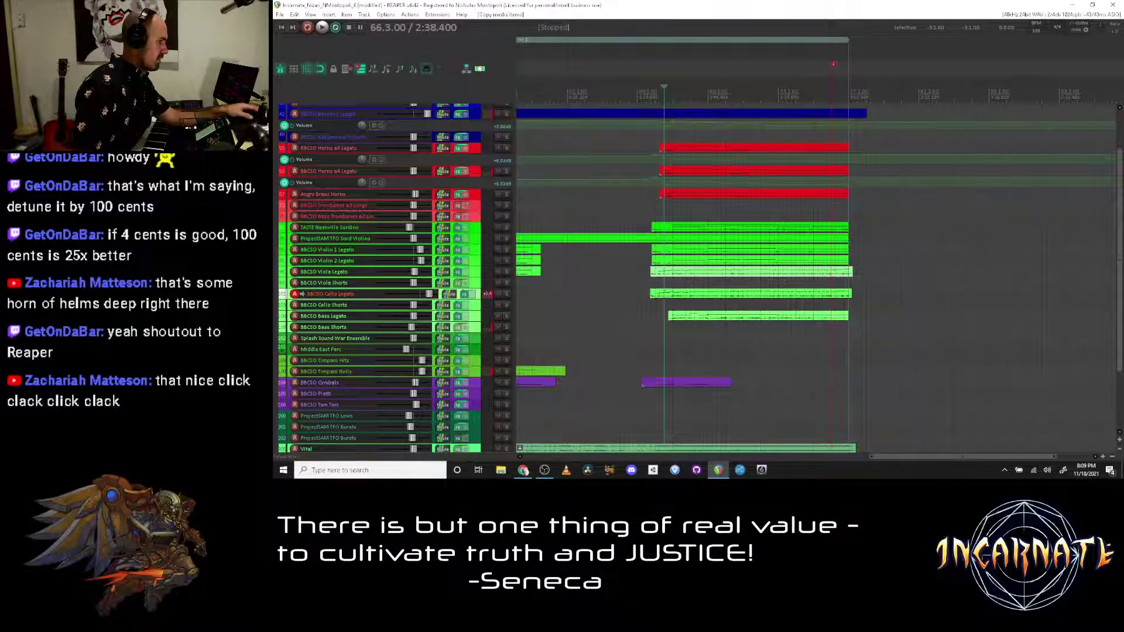
{"action": "scroll", "coordinate": [814, 275], "scroll_direction": "up", "scroll_amount": 5}
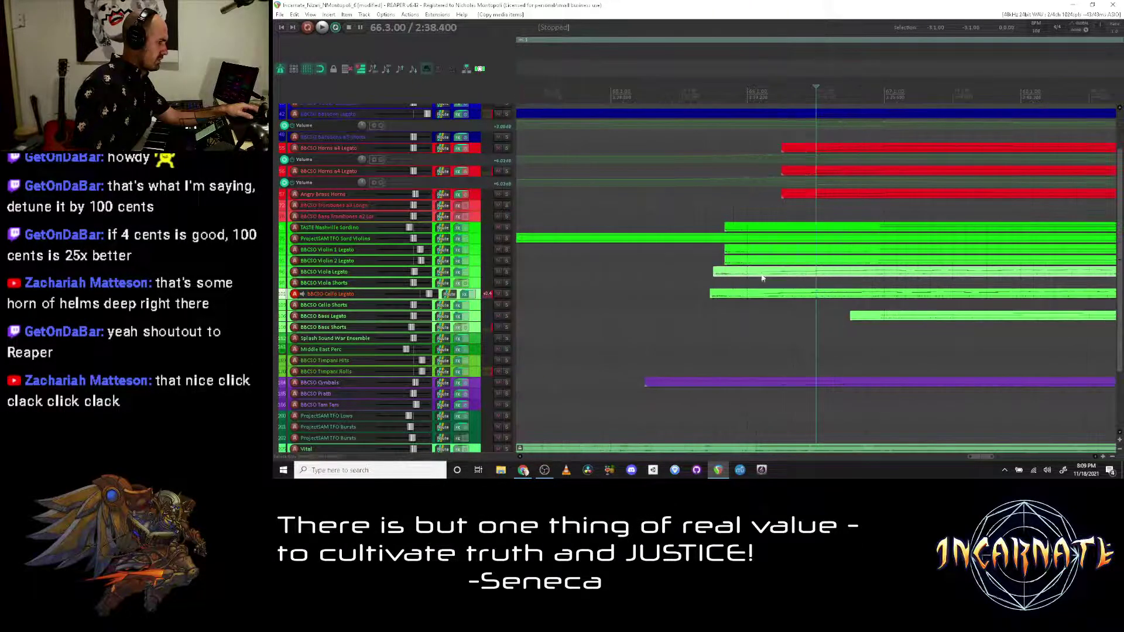
{"action": "key", "text": "ctrl+Down"}
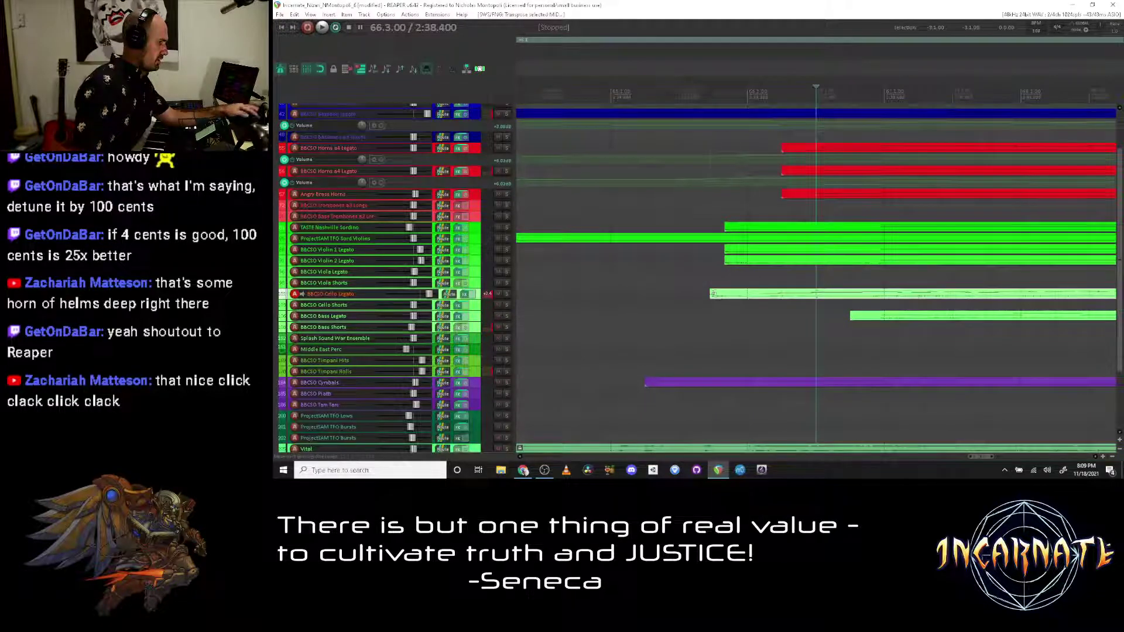
{"action": "left_click_drag", "start_coordinate": [750, 295], "coordinate": [748, 280]}
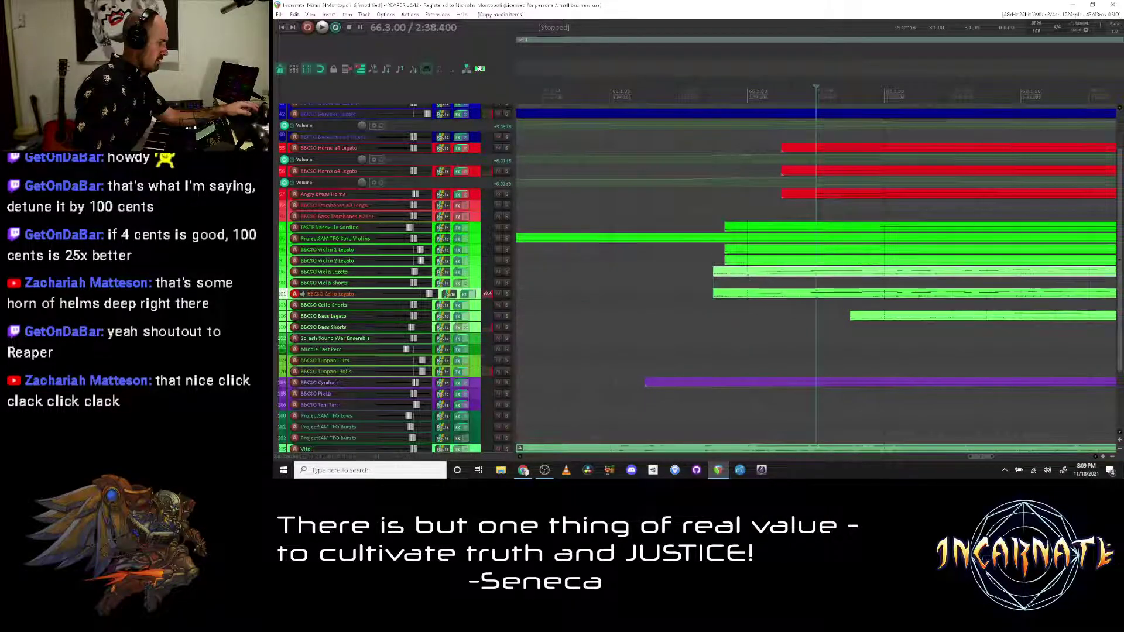
{"action": "left_click", "coordinate": [750, 170]}
{"action": "key", "text": "space"}
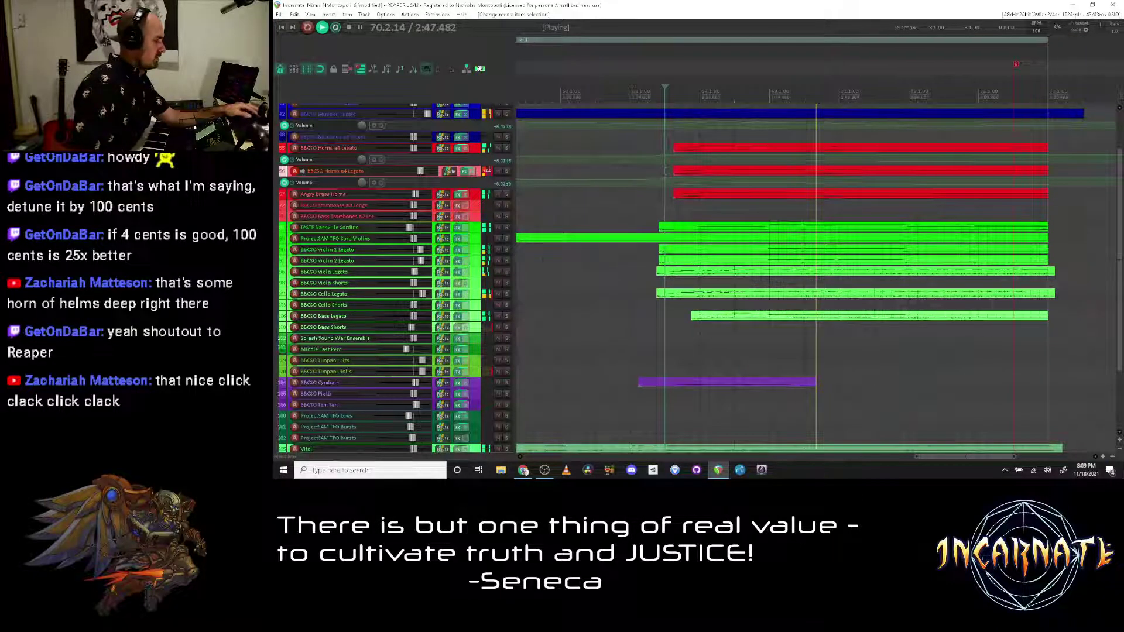
Step: Freeze the two Horns a4 Legato tracks and the Angry Brass Horns track, then resume playback from measure 66
{"action": "key", "text": "Down"}
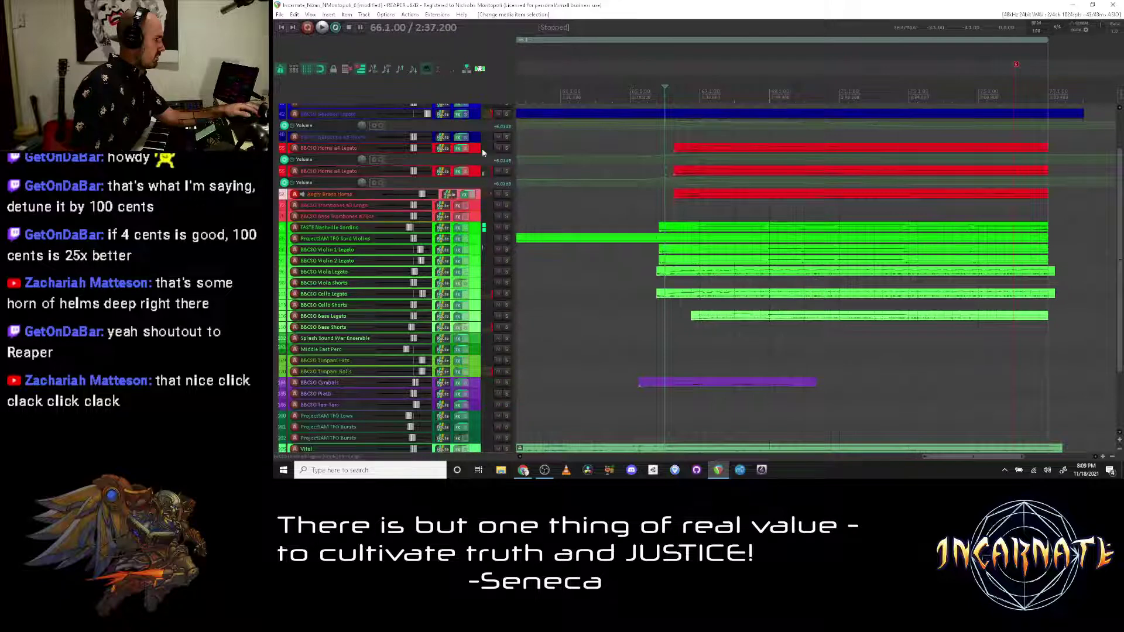
{"action": "left_click", "coordinate": [479, 148]}
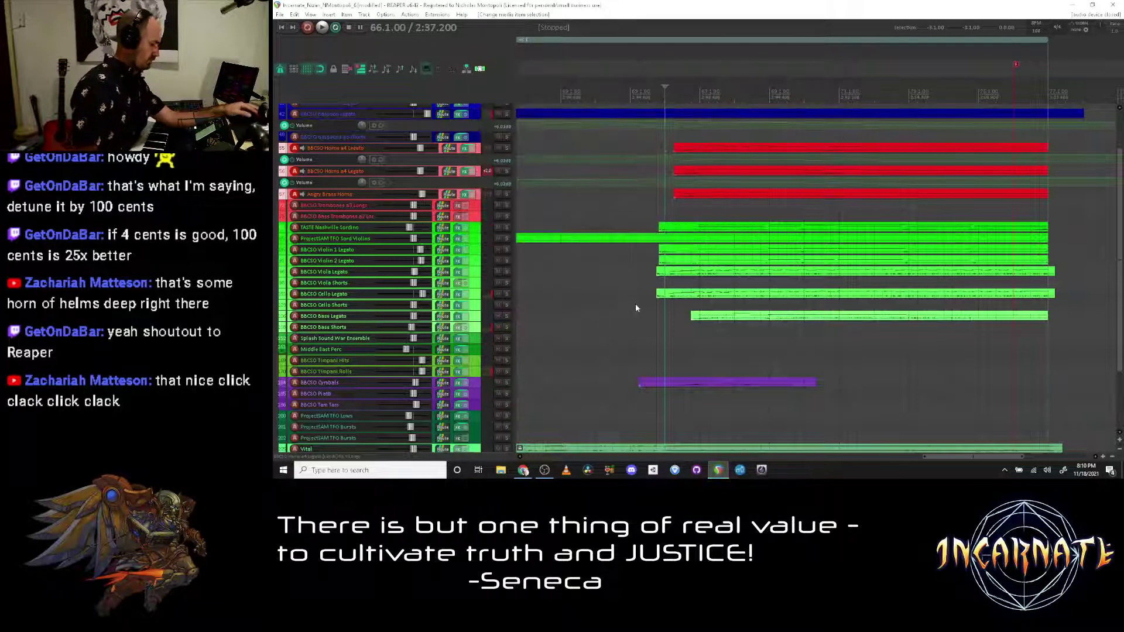
{"action": "key", "text": "space"}
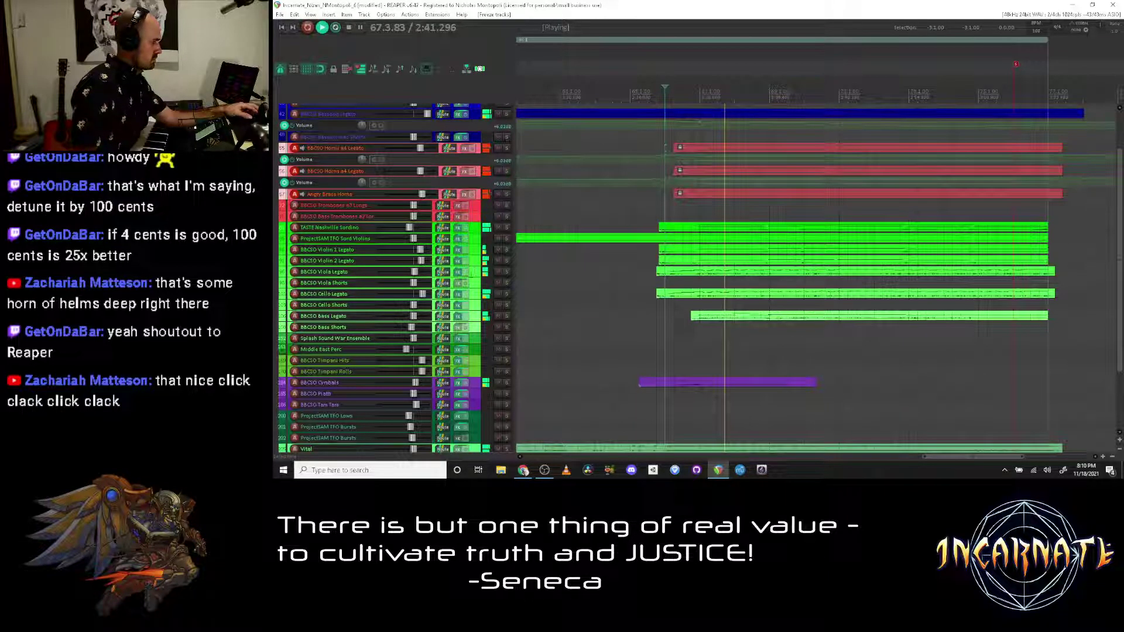
Step: Raise the Viola Legato track's volume while the closing passage plays, then stop playback
{"action": "left_click", "coordinate": [426, 275]}
{"action": "scroll", "coordinate": [428, 275], "scroll_direction": "up", "scroll_amount": 3}
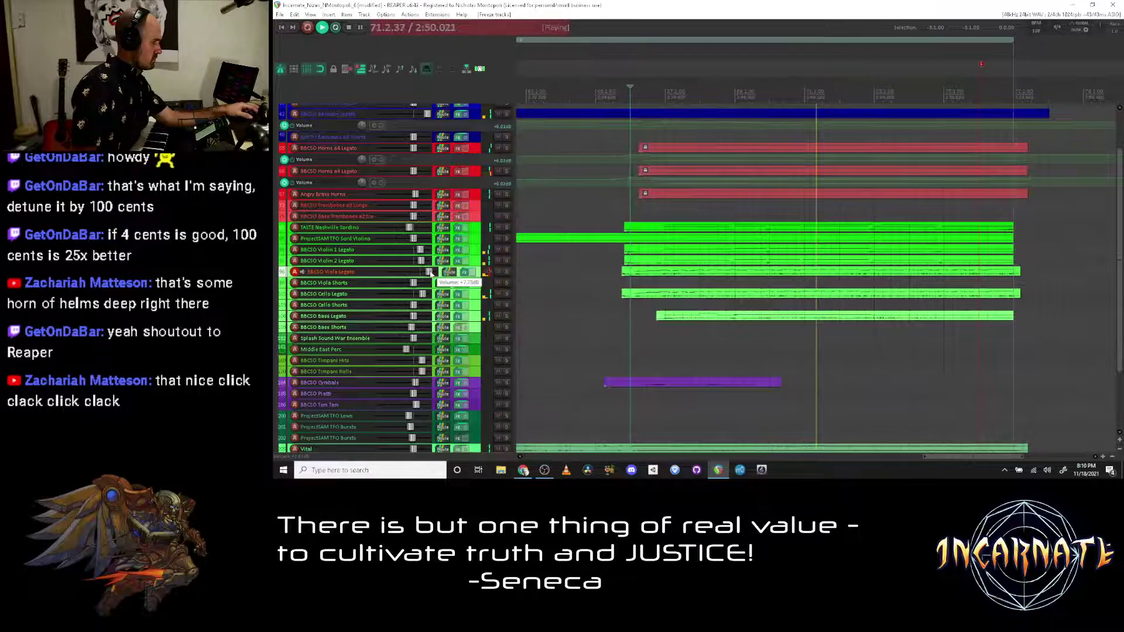
{"action": "scroll", "coordinate": [430, 274], "scroll_direction": "down", "scroll_amount": 1}
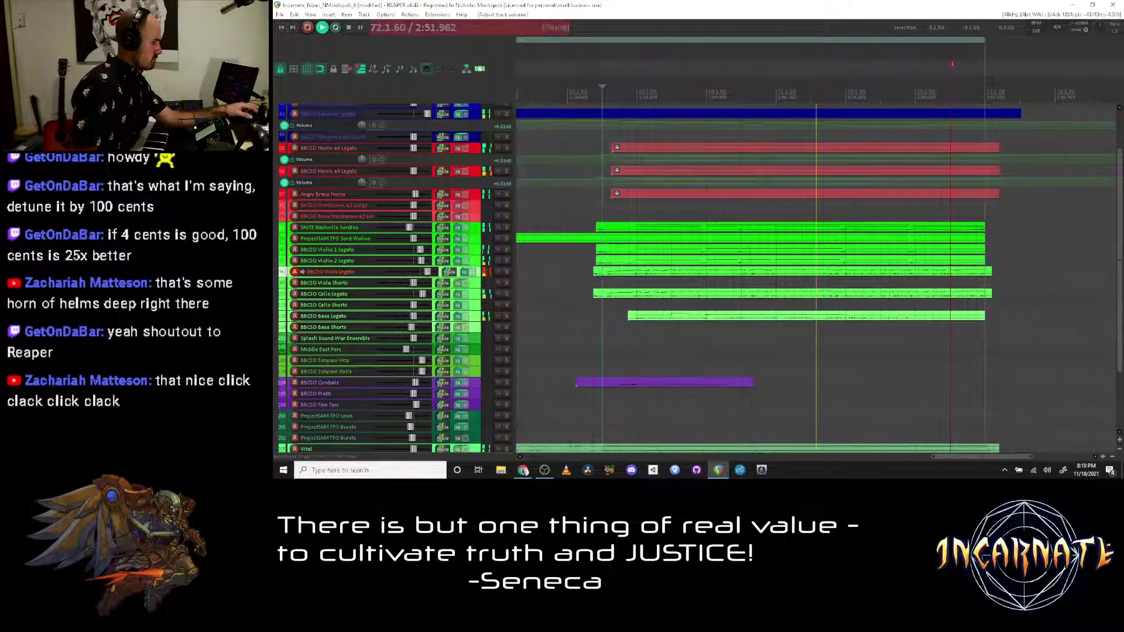
{"action": "key", "text": "space"}
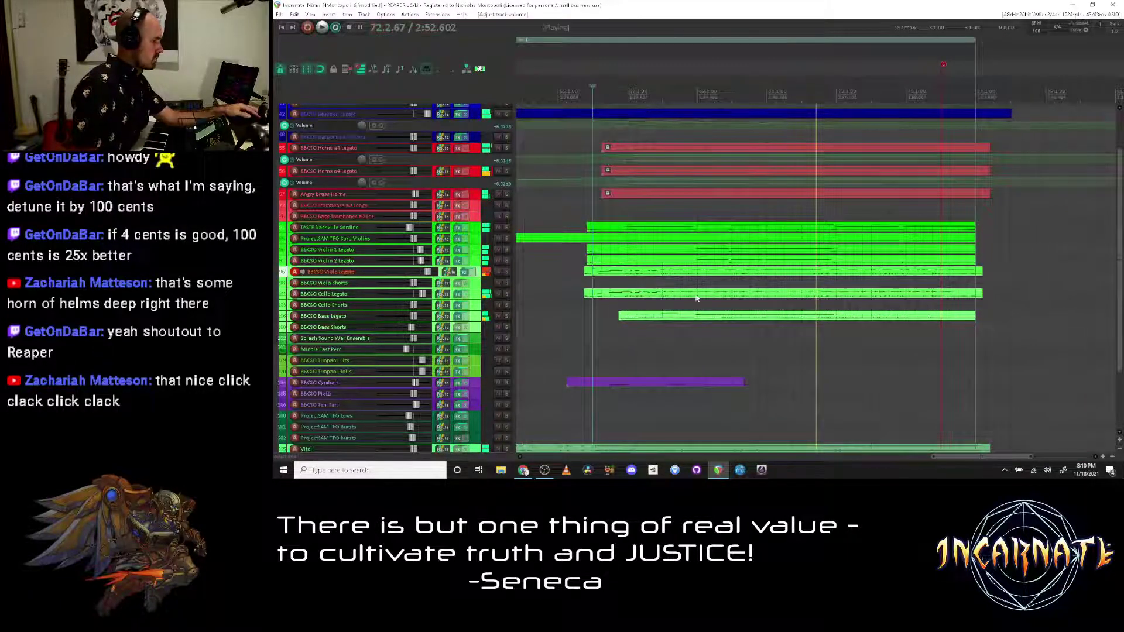
Step: Delete the closing item from the Melodica track at the end of the track list
{"action": "scroll", "coordinate": [632, 266], "scroll_direction": "down", "scroll_amount": 3}
{"action": "scroll", "coordinate": [469, 368], "scroll_direction": "down", "scroll_amount": 1}
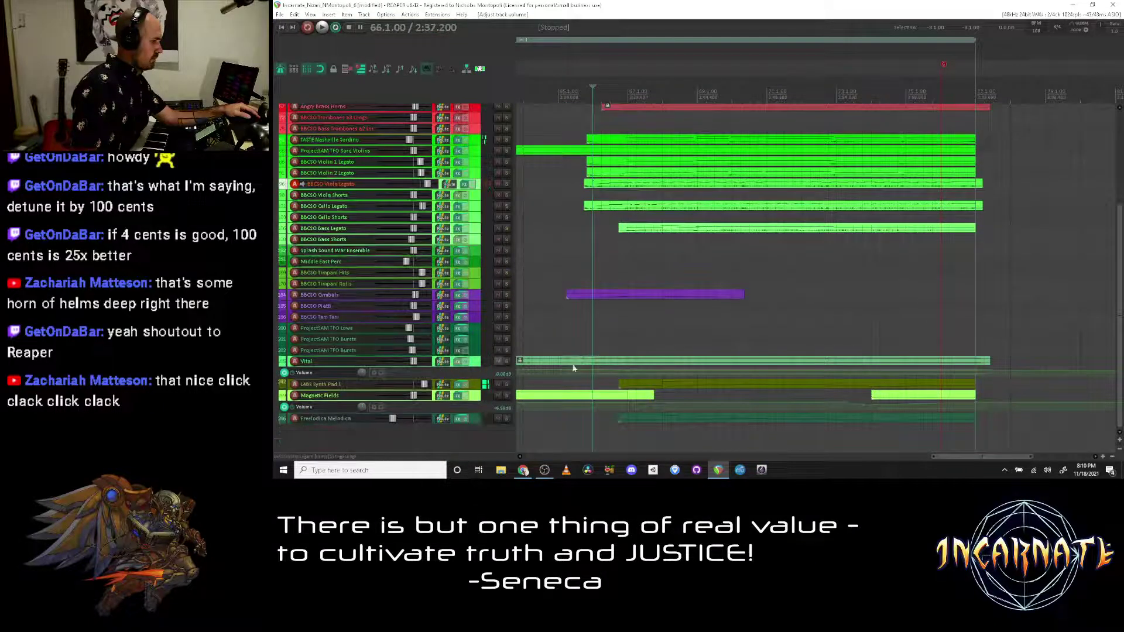
{"action": "left_click", "coordinate": [475, 385]}
{"action": "left_click", "coordinate": [478, 420], "text": "ctrl"}
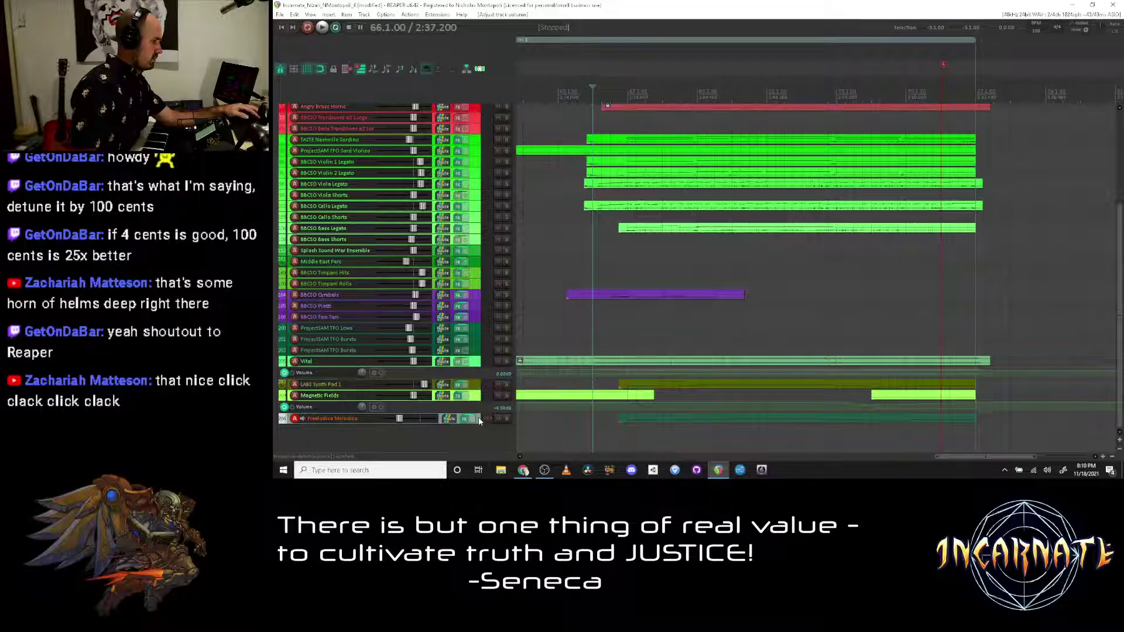
{"action": "left_click", "coordinate": [702, 420]}
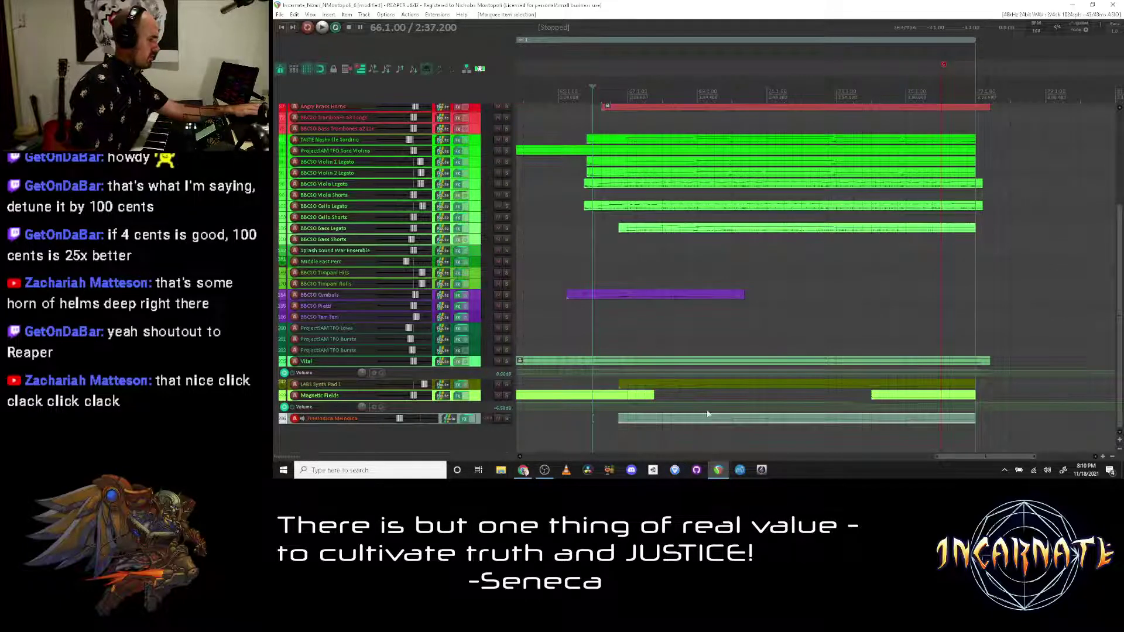
{"action": "key", "text": "Delete"}
Step: Lock the Melodica track's controls and hide the track from the track list
{"action": "key", "text": "Home"}
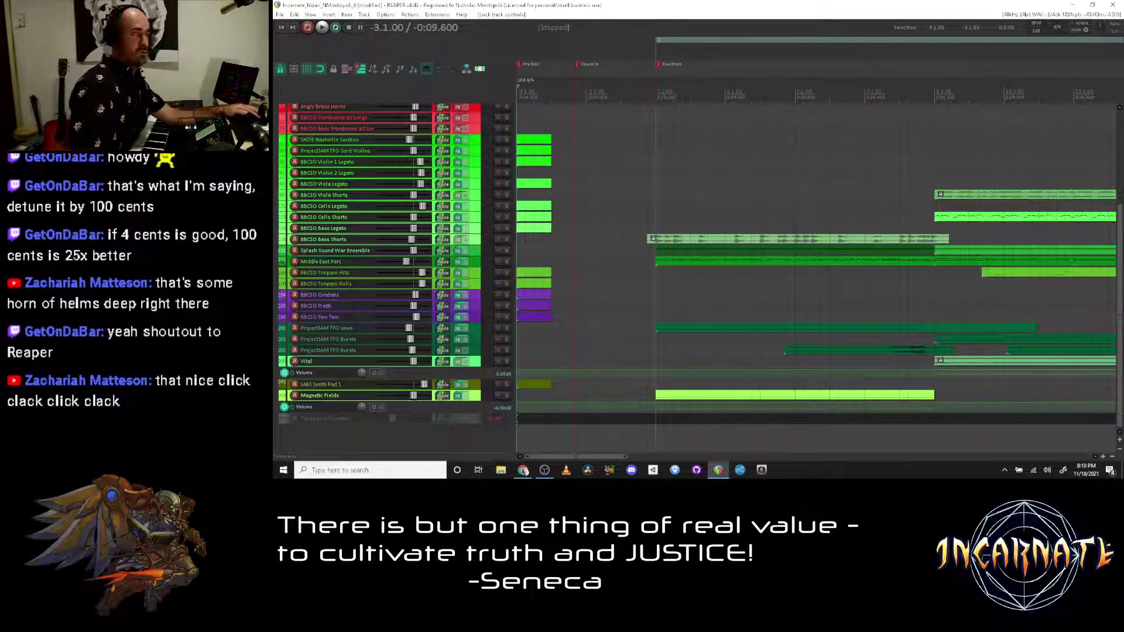
{"action": "key", "text": "h"}
{"action": "scroll", "coordinate": [814, 252], "scroll_direction": "down", "scroll_amount": 5}
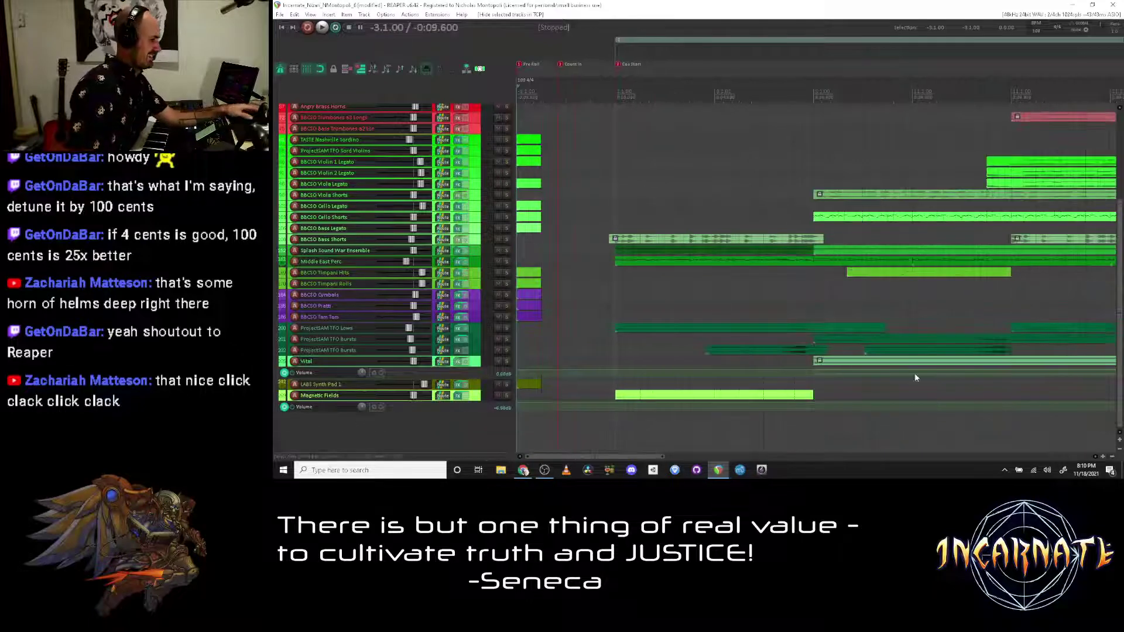
Step: Play the closing passage from measure 68 and freeze the Bass Legato track
{"action": "scroll", "coordinate": [813, 382], "scroll_direction": "up", "scroll_amount": 5}
{"action": "key", "text": "space"}
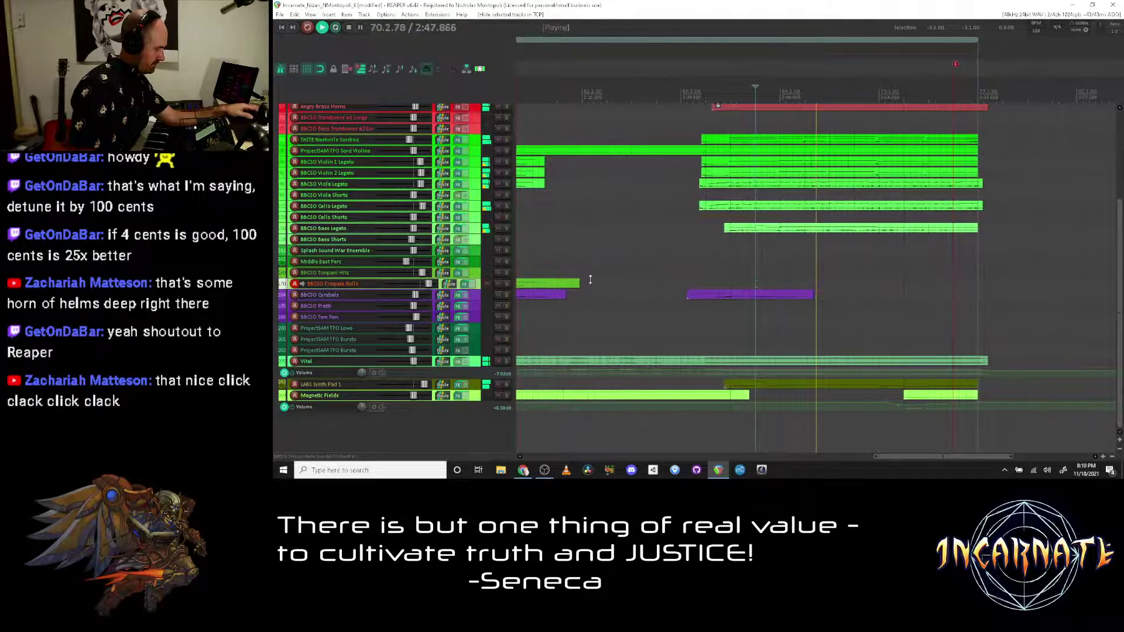
{"action": "key", "text": "space"}
{"action": "left_click", "coordinate": [474, 229]}
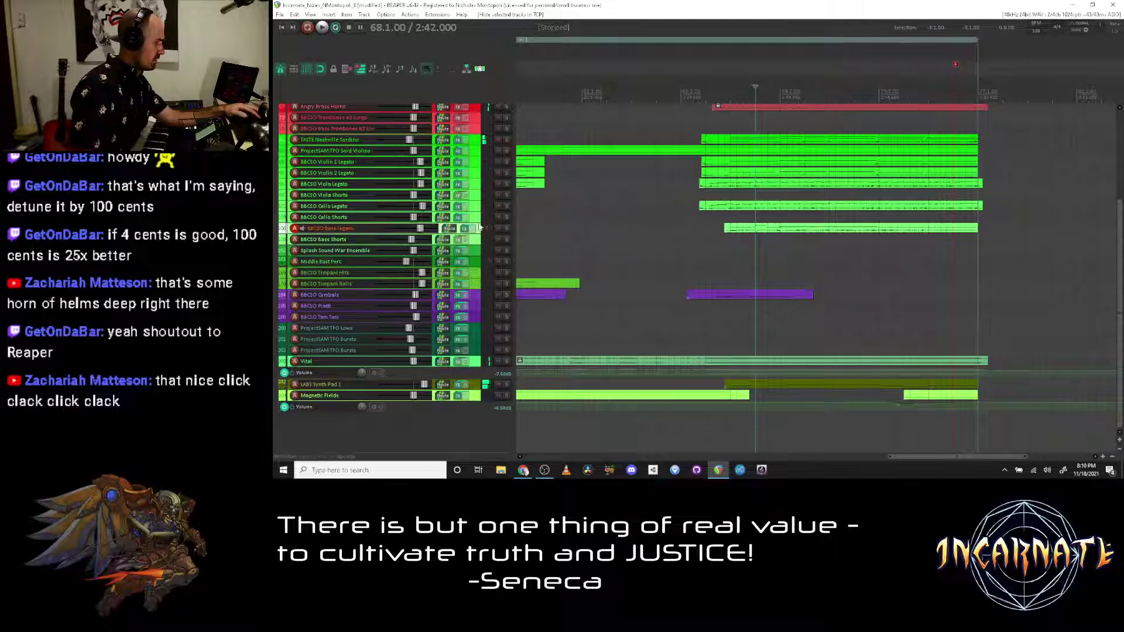
{"action": "key", "text": "ctrl+shift+f"}
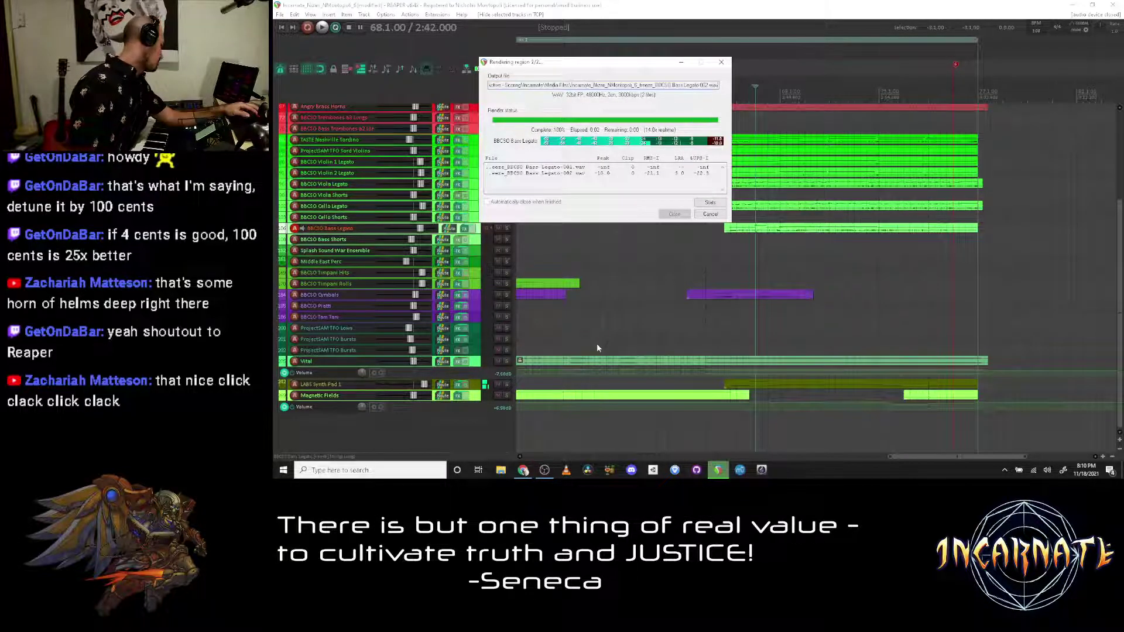
Step: Play the closing section from measure 68 to hear the strings with the frozen bass
{"action": "key", "text": "space"}
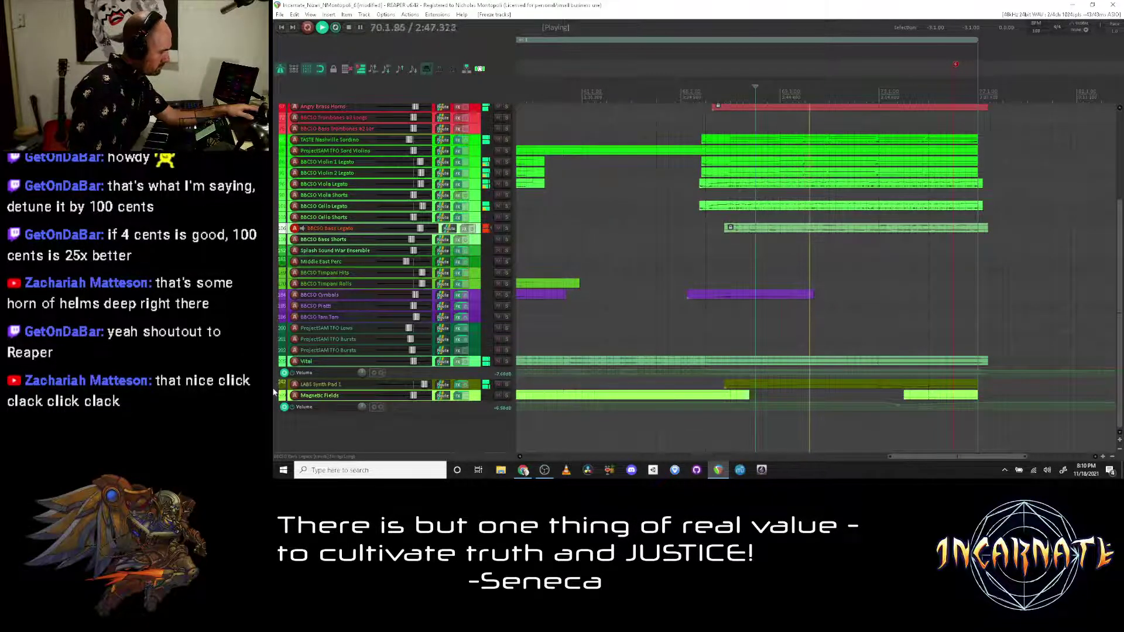
{"action": "scroll", "coordinate": [272, 345], "scroll_direction": "up", "scroll_amount": 3}
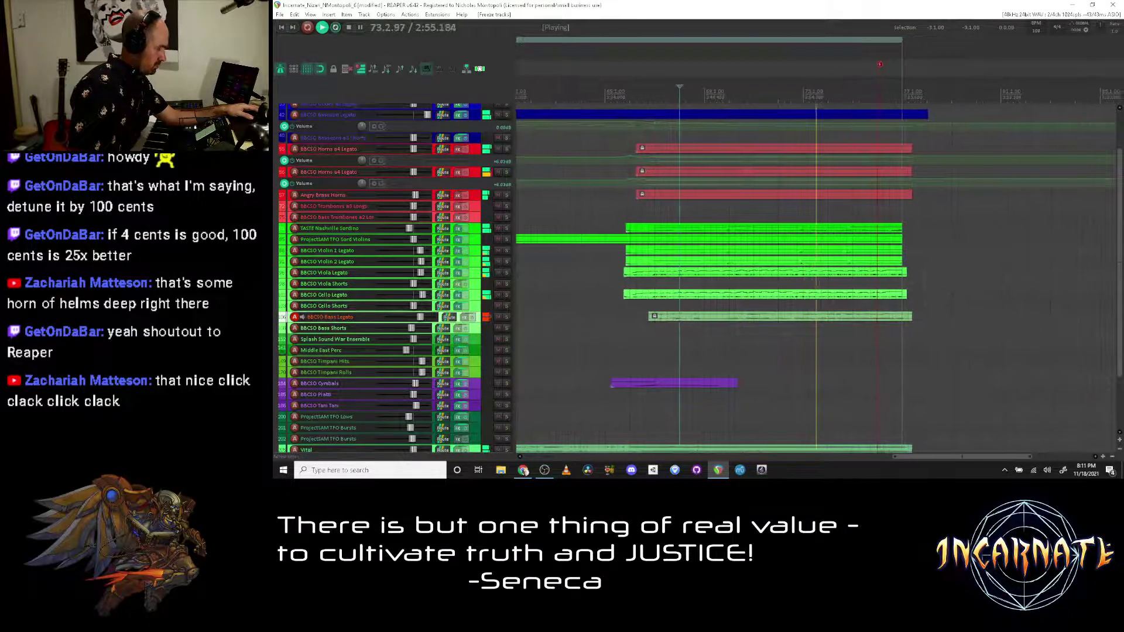
{"action": "key", "text": "space"}
Step: Transpose the MIDI of the closing Cello Legato item and play the passage from the second beat of measure 66
{"action": "left_click", "coordinate": [626, 277]}
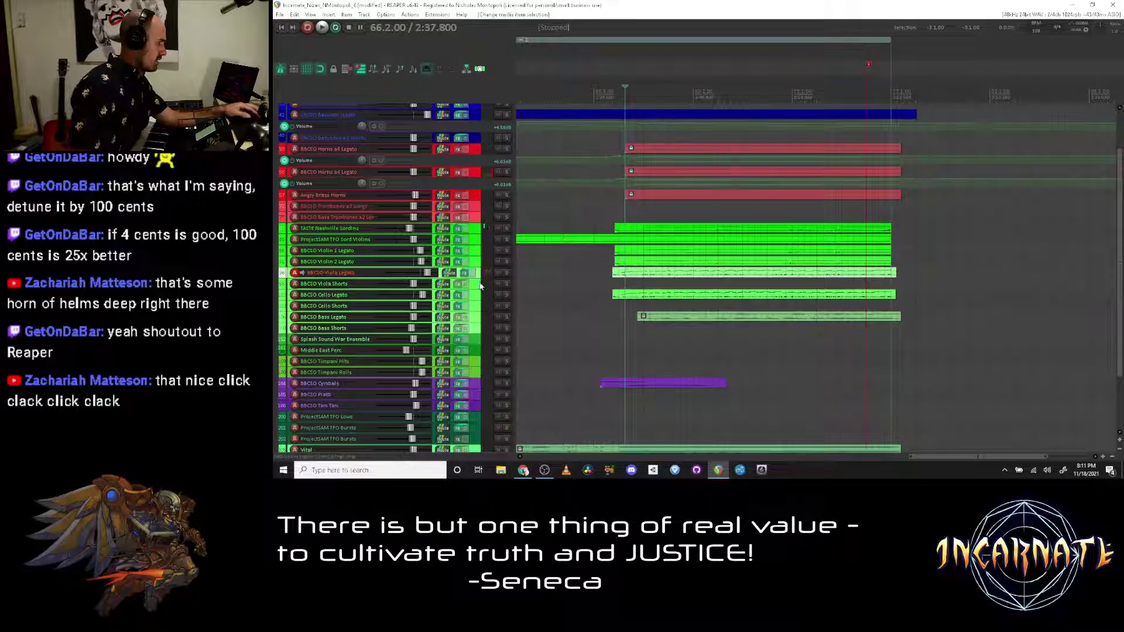
{"action": "left_click", "coordinate": [645, 300]}
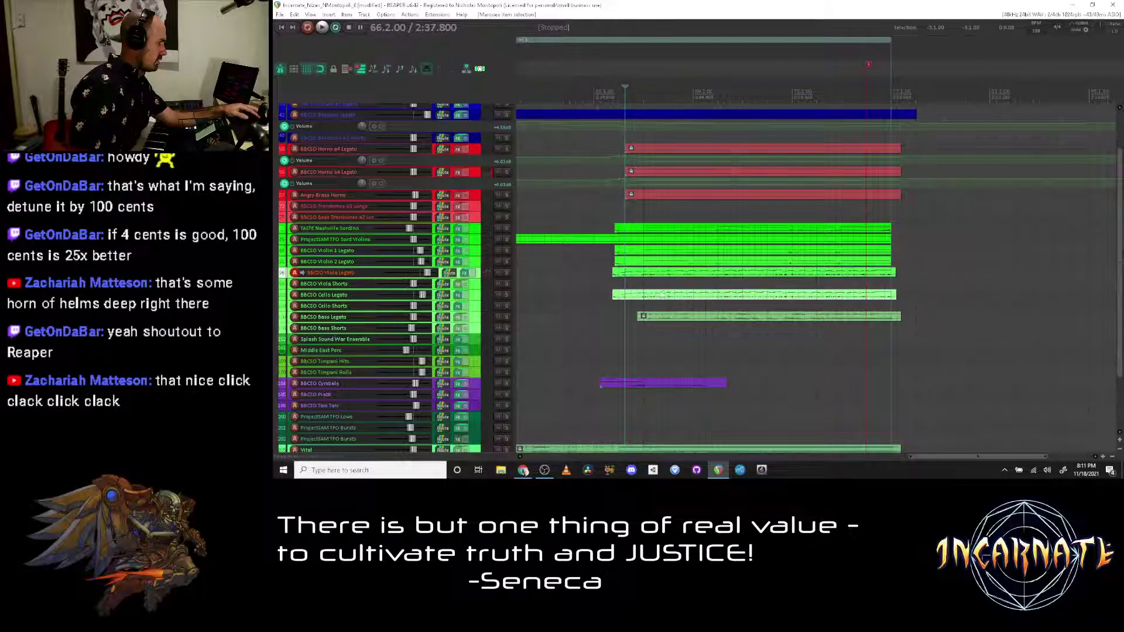
{"action": "left_click", "coordinate": [388, 69]}
{"action": "key", "text": "space"}
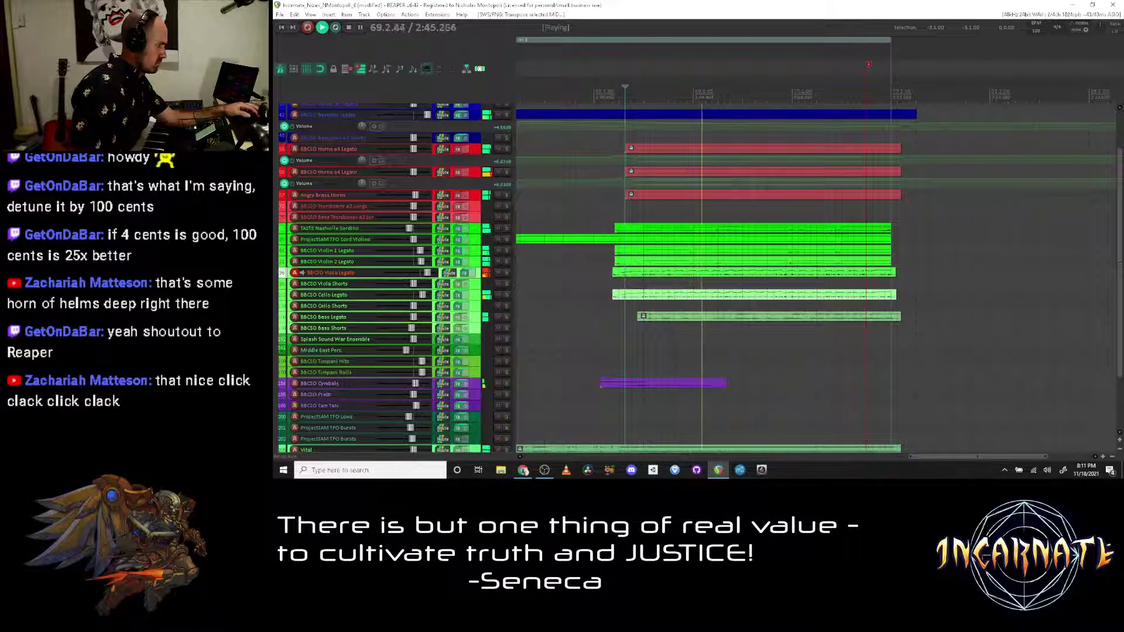
Step: Stop playback and delete the closing item from the Violin 2 Legato track
{"action": "left_click_drag", "start_coordinate": [613, 230], "coordinate": [636, 223]}
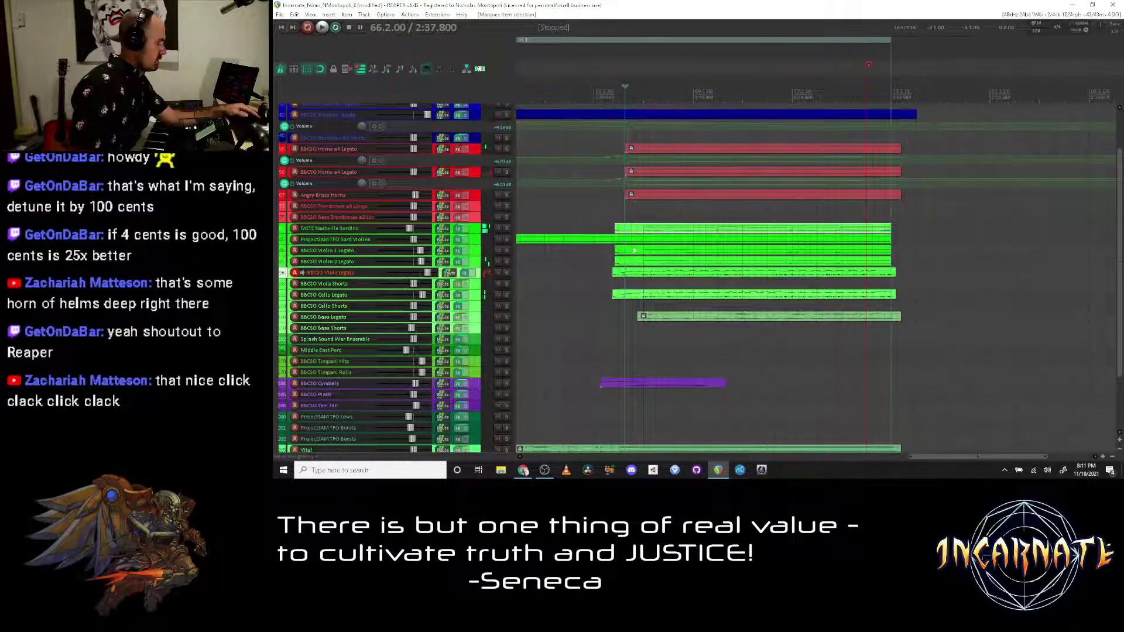
{"action": "left_click", "coordinate": [633, 252]}
{"action": "left_click", "coordinate": [649, 262]}
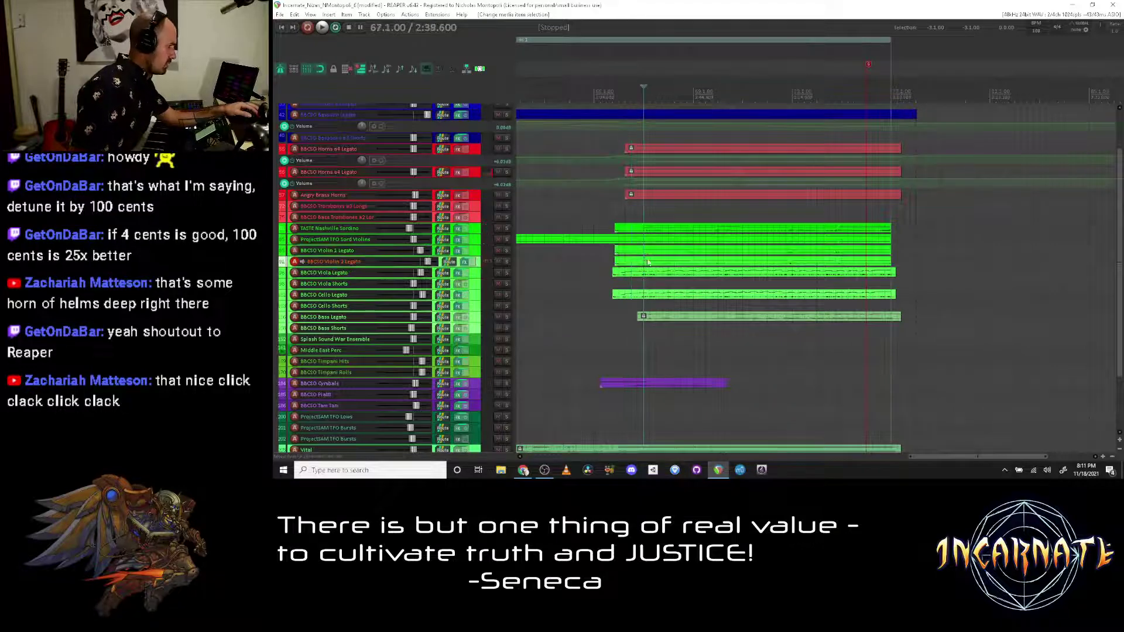
{"action": "scroll", "coordinate": [657, 279], "scroll_direction": "up", "scroll_amount": 3}
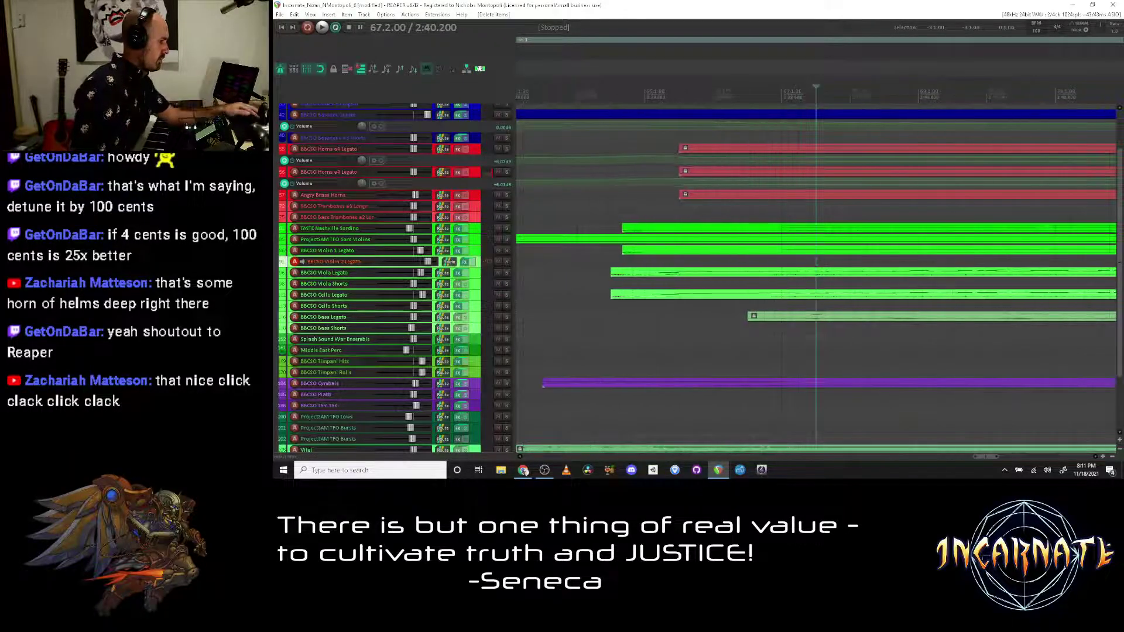
Step: Copy the closing Viola Legato item onto the Violin 2 Legato track and play the closing section
{"action": "left_click", "coordinate": [627, 278]}
{"action": "left_click_drag", "start_coordinate": [627, 278], "coordinate": [628, 267]}
{"action": "key", "text": "space"}
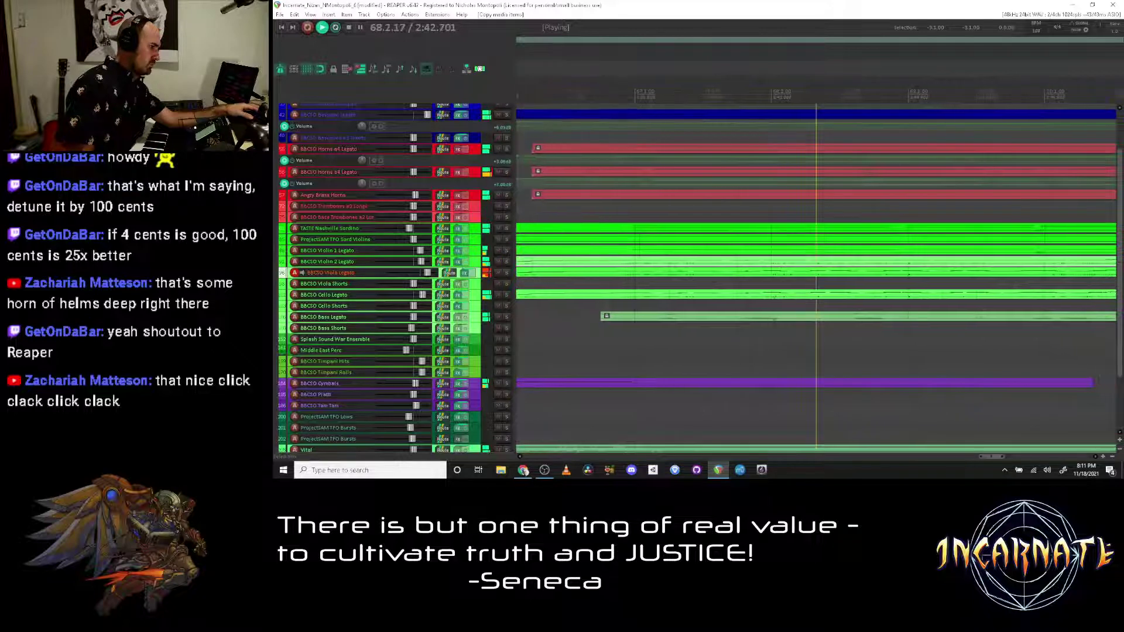
{"action": "key", "text": "minus"}
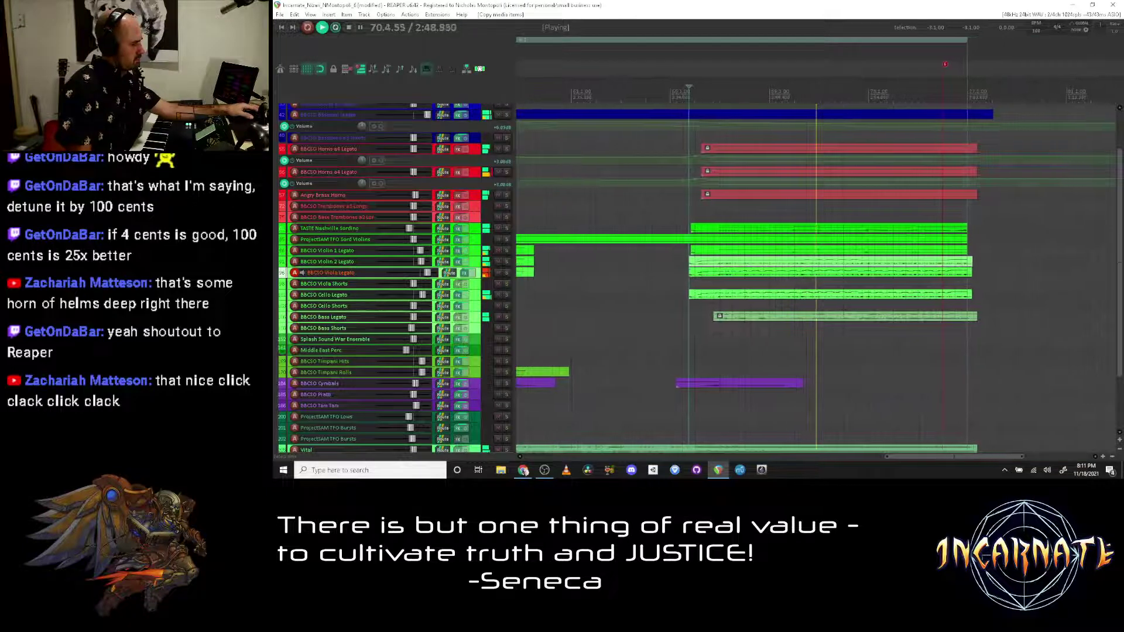
{"action": "key", "text": "space"}
Step: Transpose the MIDI of the closing Violin 1 Legato item and play it from the second beat of measure 67, briefly soloed
{"action": "left_click", "coordinate": [717, 251]}
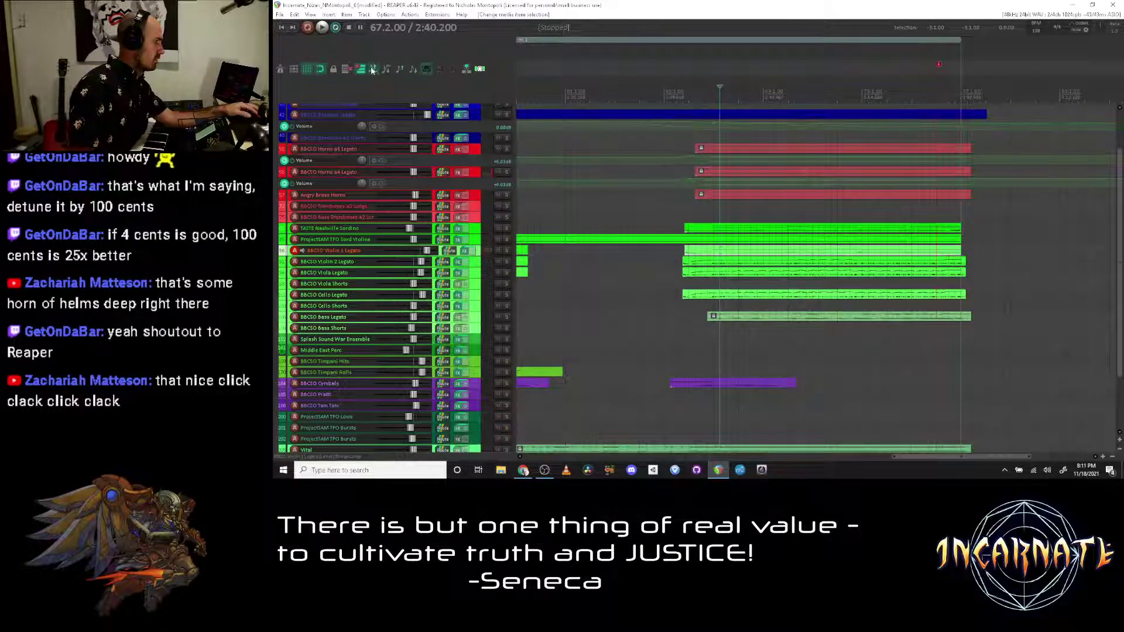
{"action": "key", "text": "space"}
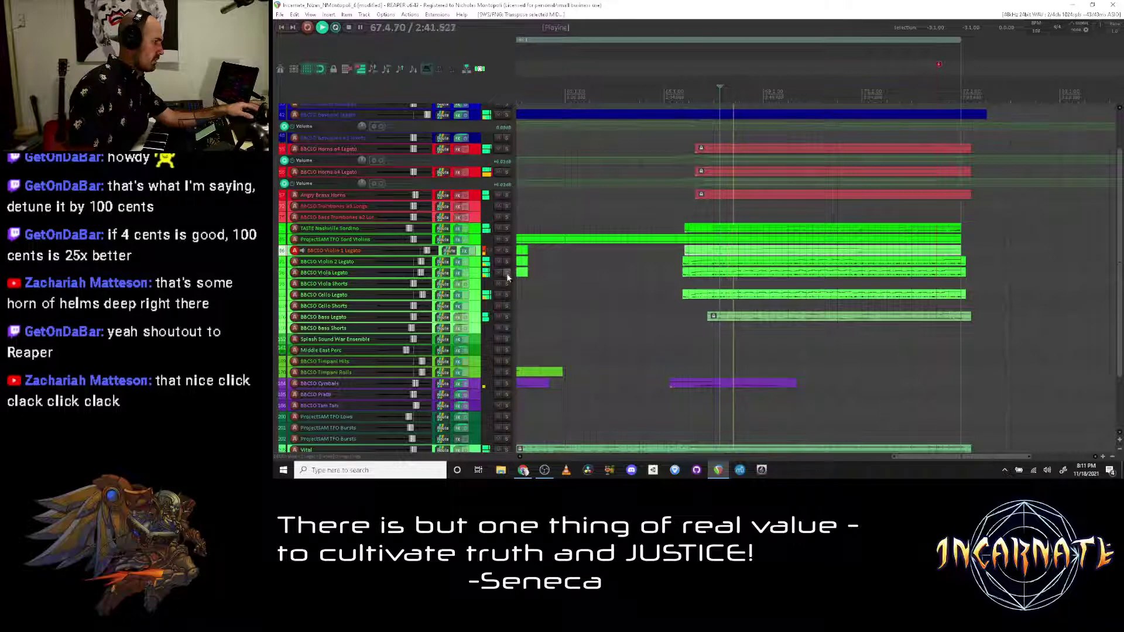
{"action": "left_click", "coordinate": [507, 250]}
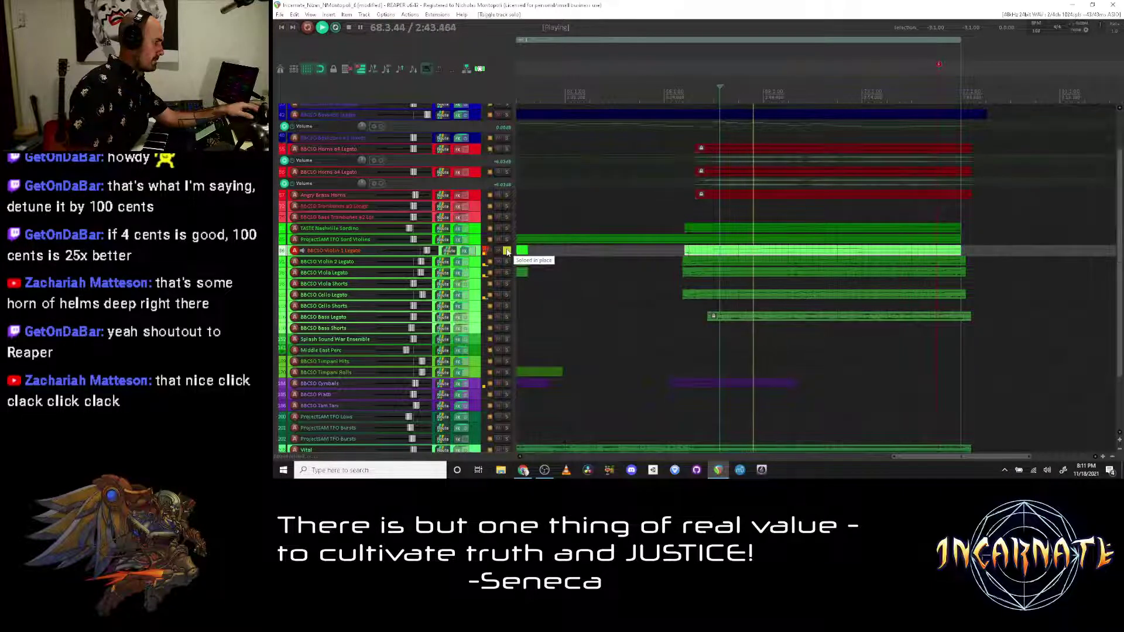
{"action": "left_click", "coordinate": [507, 251]}
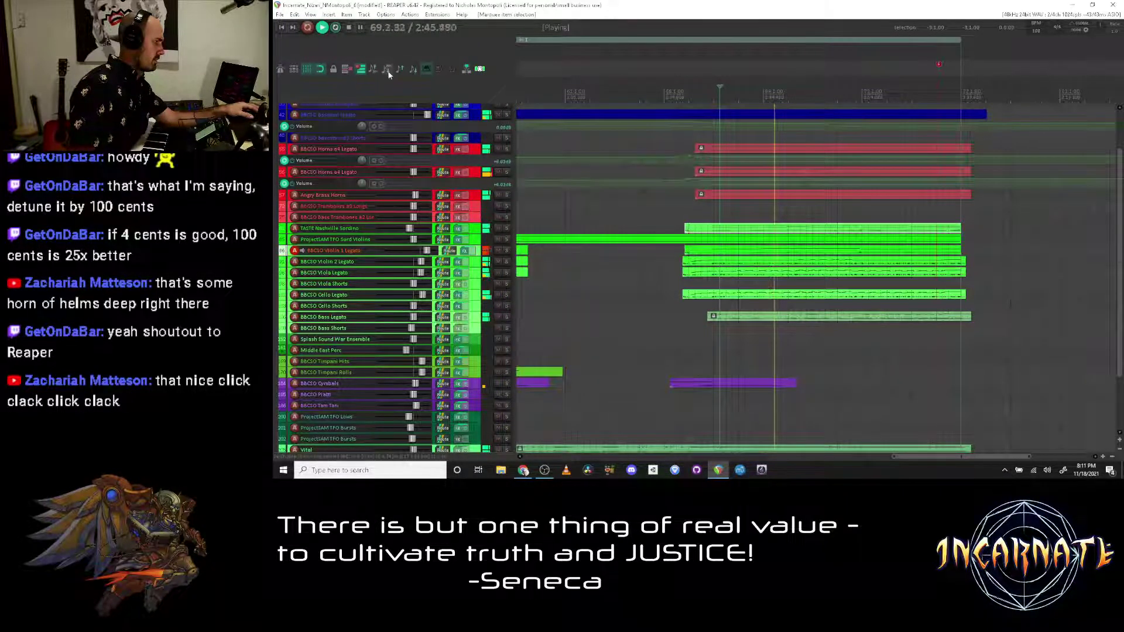
Step: Transpose the MIDI of the closing TASTE Nashville Sordino item and play the closing section from measure 66
{"action": "key", "text": "ctrl+Up"}
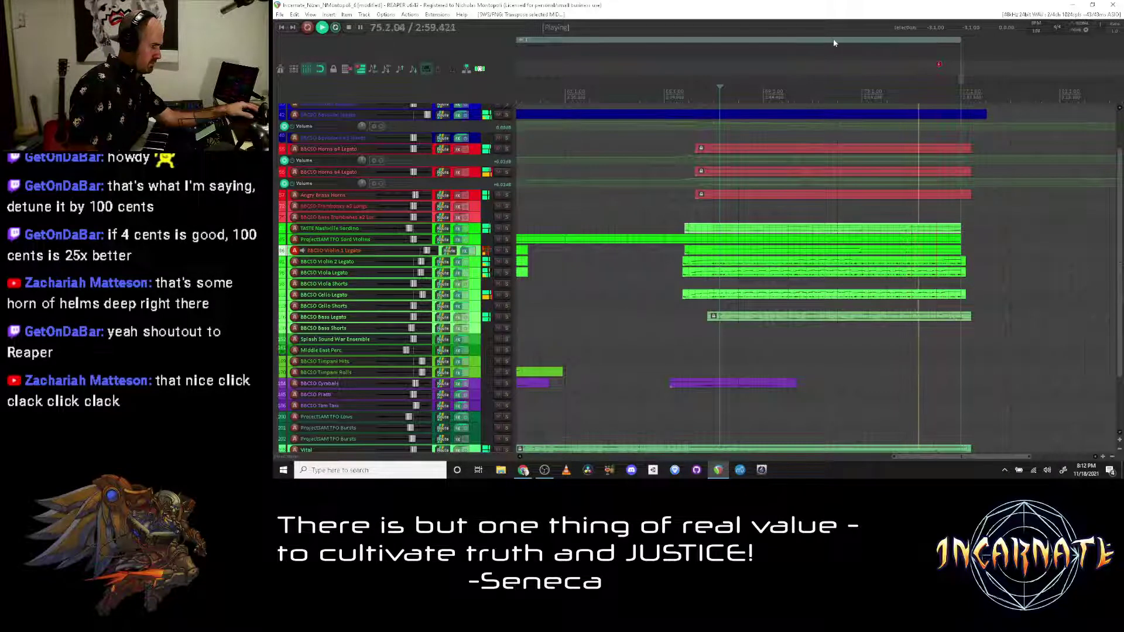
{"action": "key", "text": "space"}
{"action": "scroll", "coordinate": [912, 139], "scroll_direction": "down", "scroll_amount": 5}
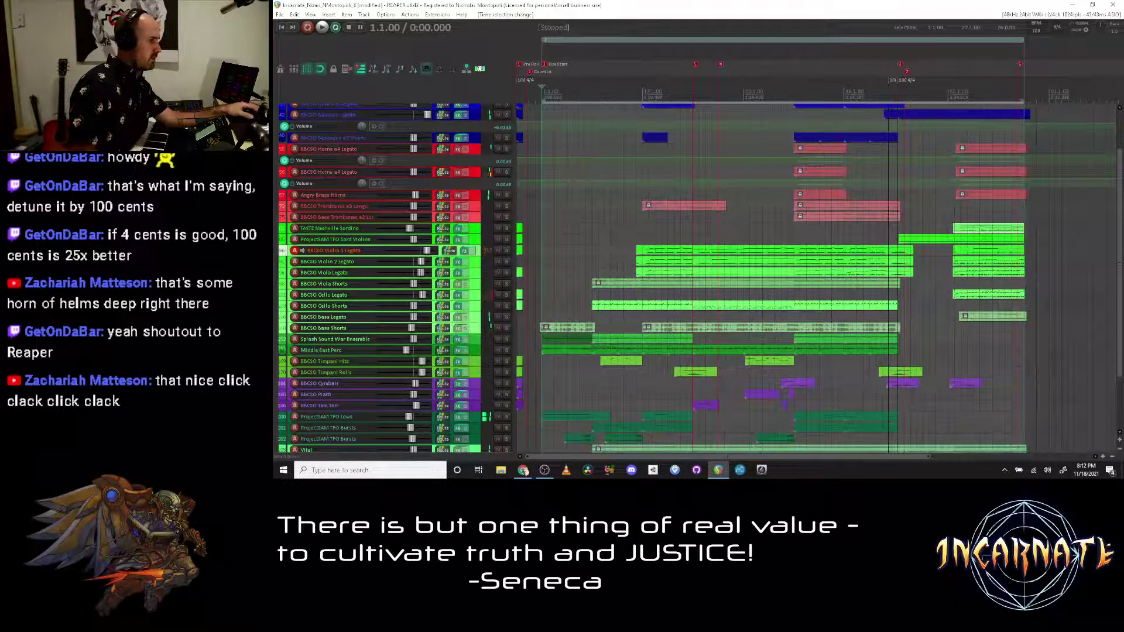
{"action": "key", "text": "space"}
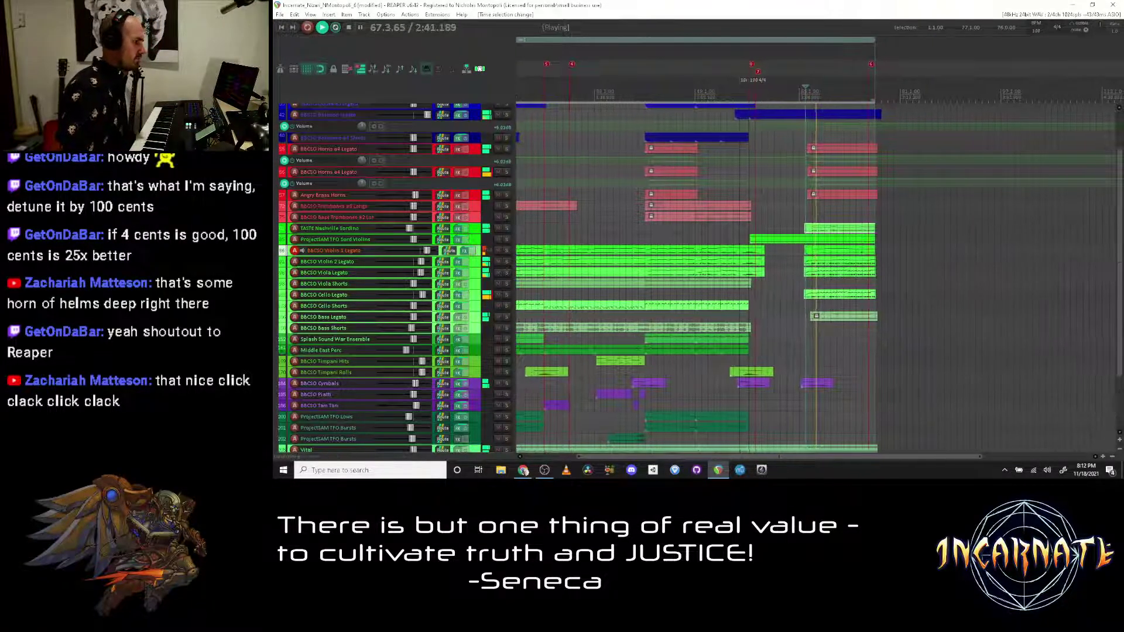
{"action": "scroll", "coordinate": [798, 273], "scroll_direction": "up", "scroll_amount": 4}
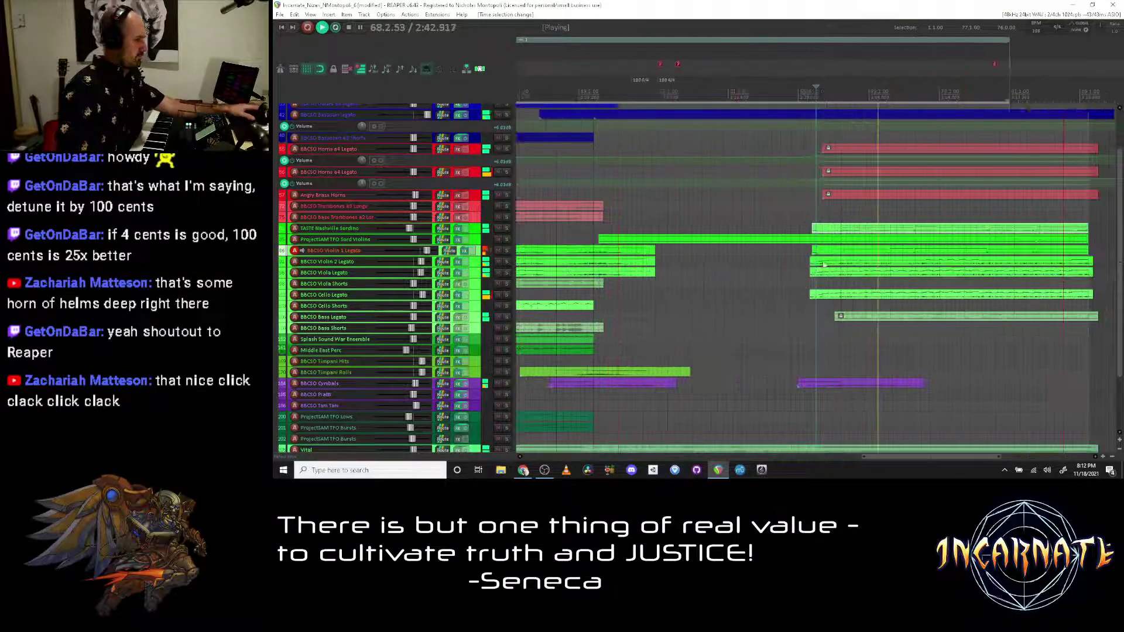
{"action": "scroll", "coordinate": [797, 274], "scroll_direction": "down", "scroll_amount": 4}
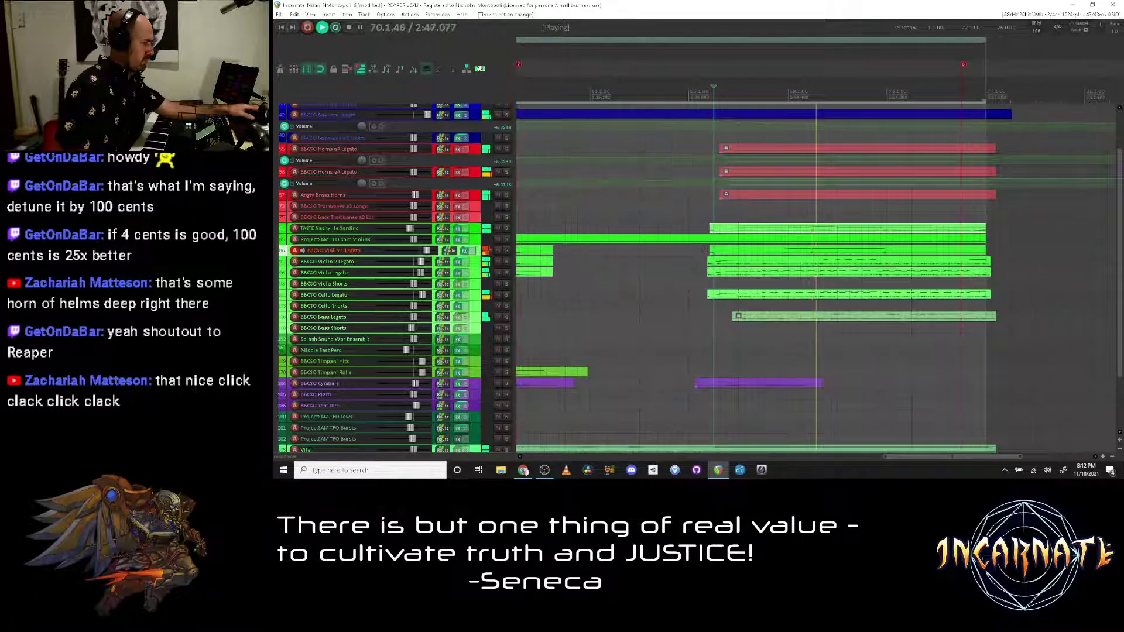
Step: Stop playback and delete the closing item from the Violin 1 Legato track
{"action": "key", "text": "space"}
{"action": "left_click", "coordinate": [752, 252]}
{"action": "key", "text": "Delete"}
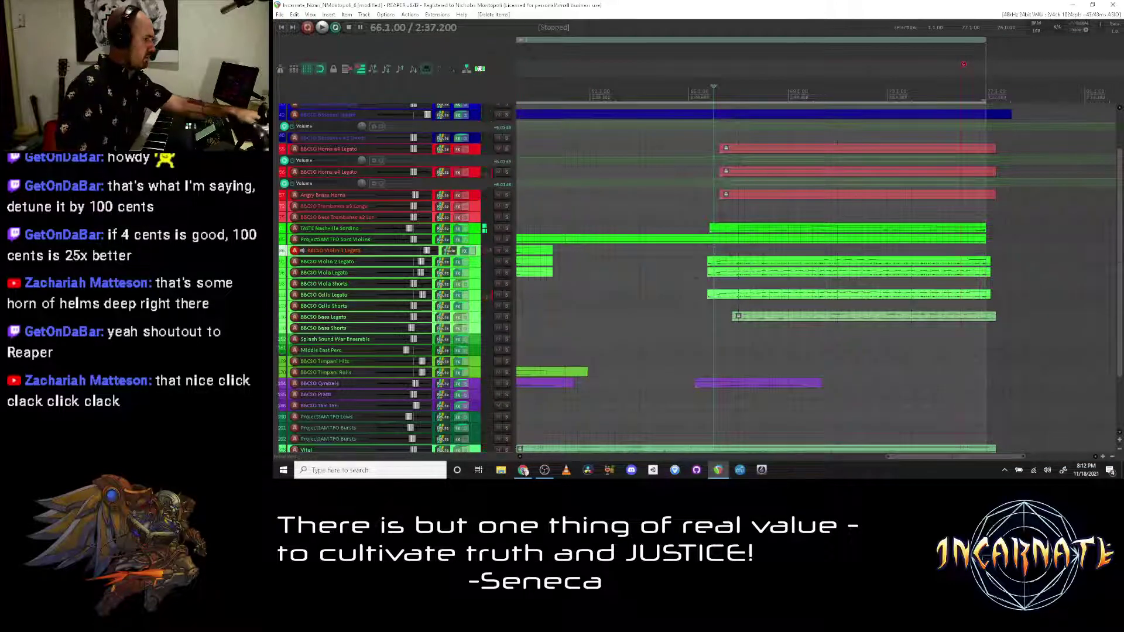
Step: Copy the closing Violin 2 Legato item onto Violin 1 Legato, transpose its MIDI and play from the second beat of measure 66
{"action": "left_click_drag", "start_coordinate": [724, 267], "coordinate": [724, 255]}
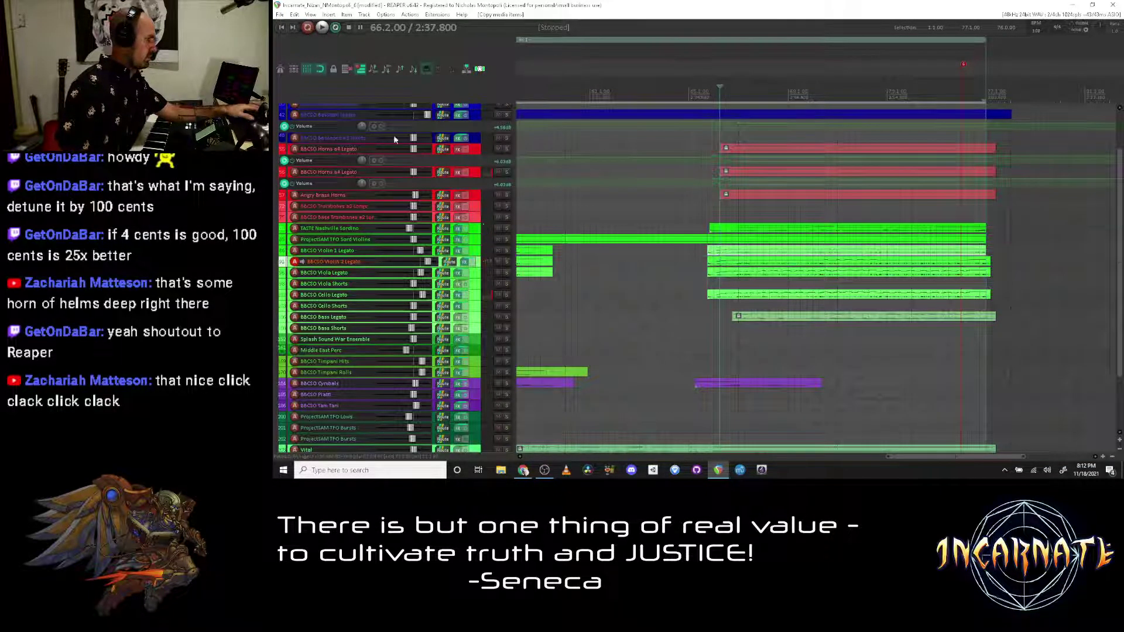
{"action": "key", "text": "alt+Up"}
{"action": "key", "text": "space"}
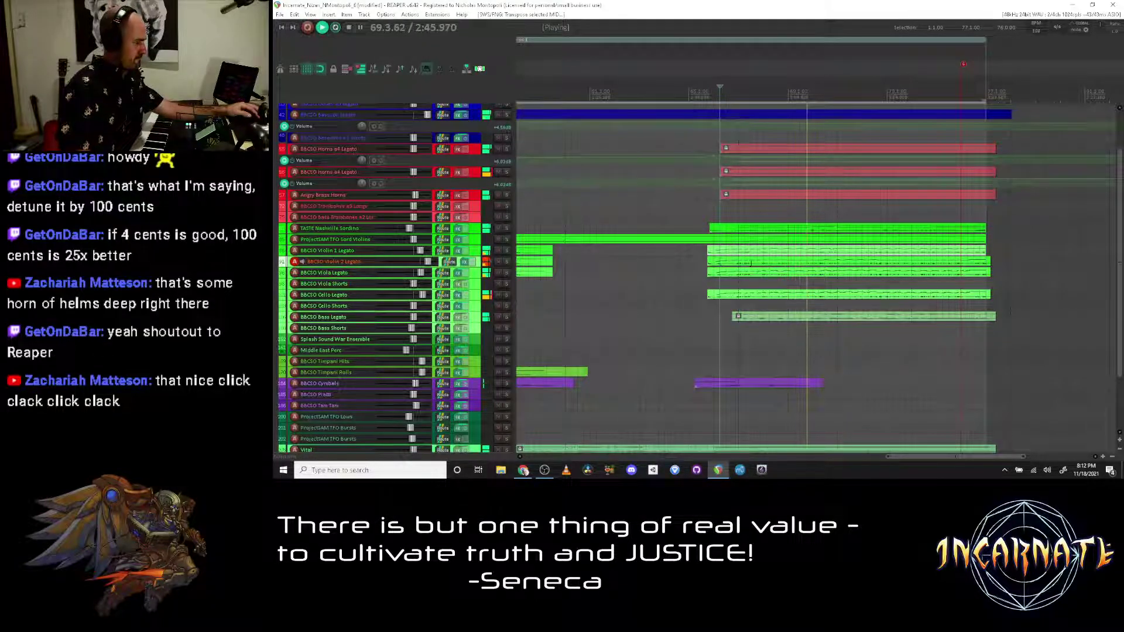
{"action": "scroll", "coordinate": [802, 272], "scroll_direction": "right", "scroll_amount": 1}
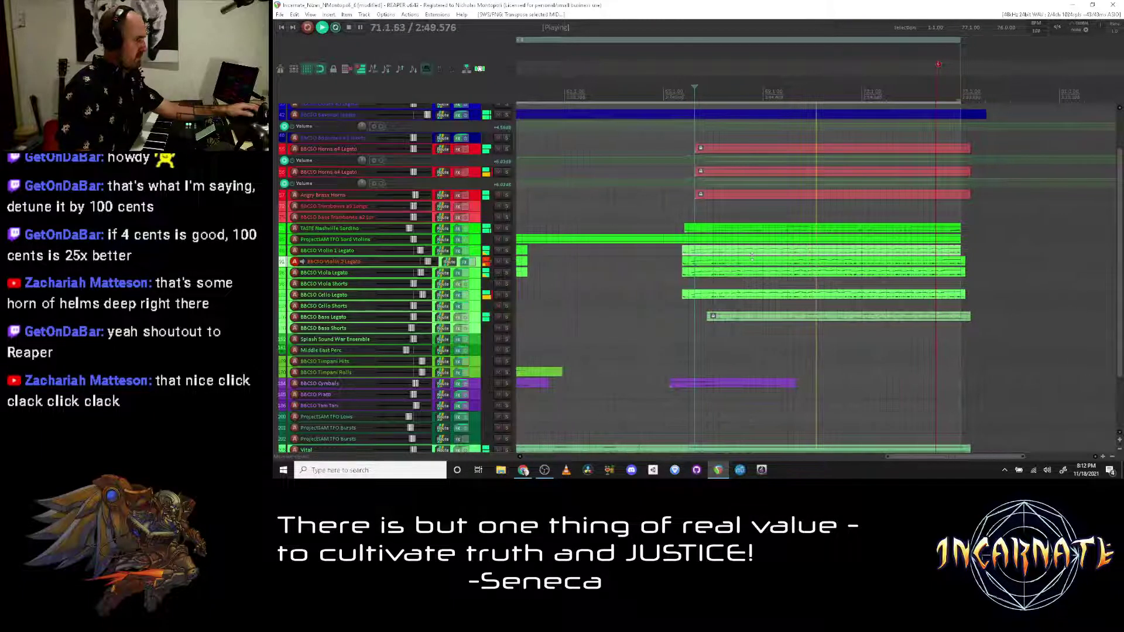
{"action": "key", "text": "space"}
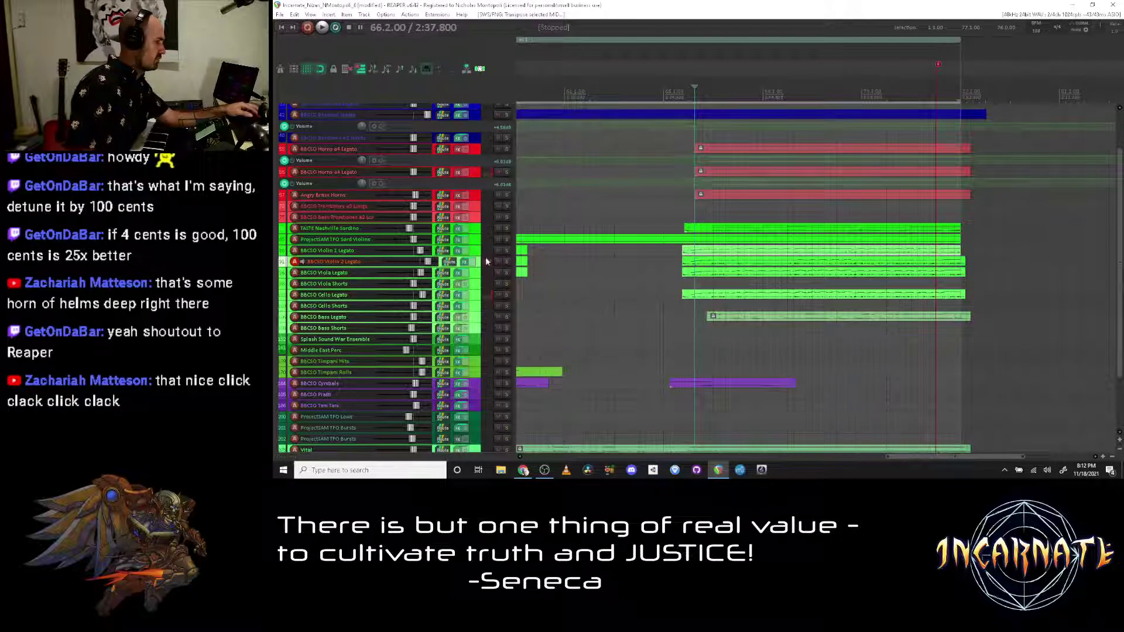
Step: Solo the string tracks from Violin 1 Legato to Cello Legato and play from the second beat of measure 66
{"action": "mouse_move", "coordinate": [508, 251]}
{"action": "left_mouse_down"}
{"action": "mouse_move", "coordinate": [508, 310]}
{"action": "mouse_move", "coordinate": [508, 250]}
{"action": "left_mouse_up"}
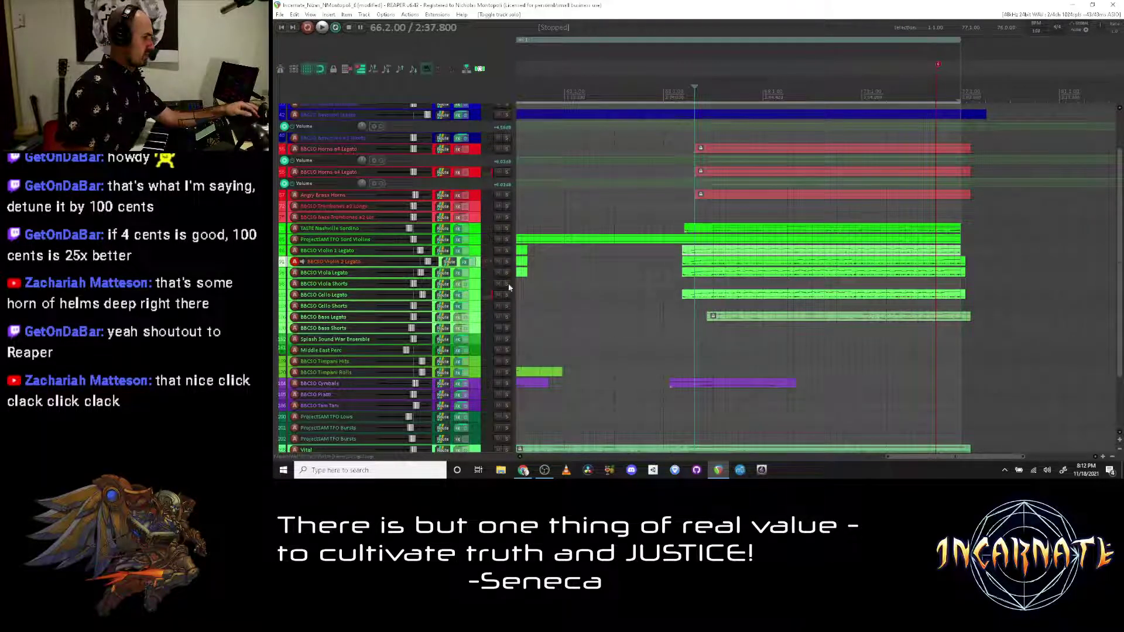
{"action": "left_click", "coordinate": [507, 250]}
{"action": "key", "text": "space"}
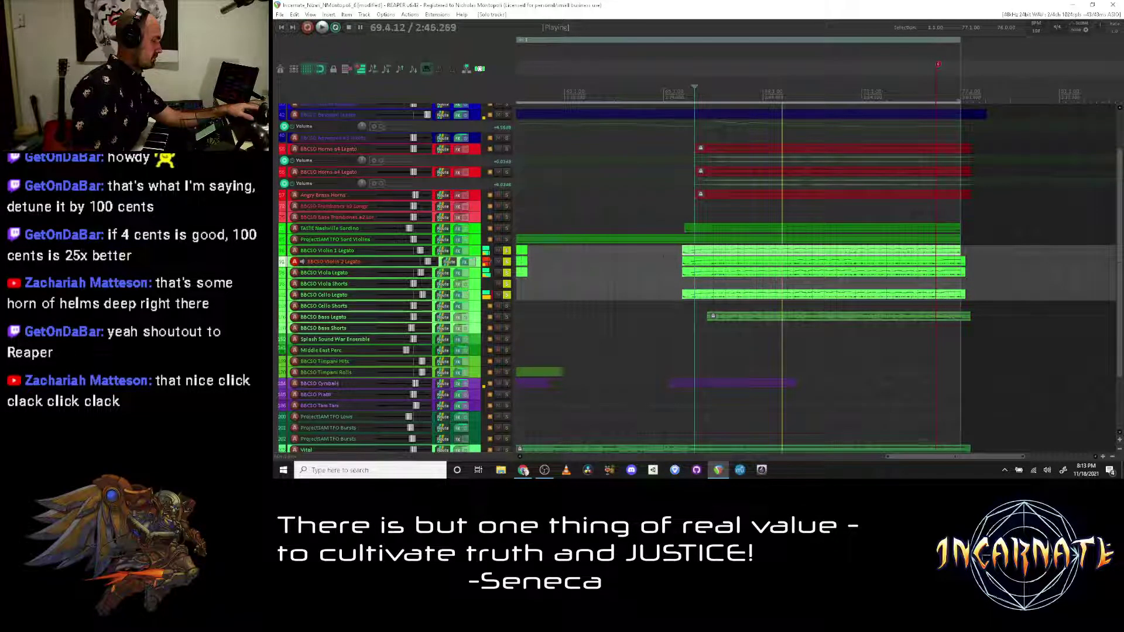
Step: Clear the solos, stop playback and delete the copied closing item from the Violin 1 Legato track
{"action": "left_click", "coordinate": [507, 261]}
{"action": "key", "text": "space"}
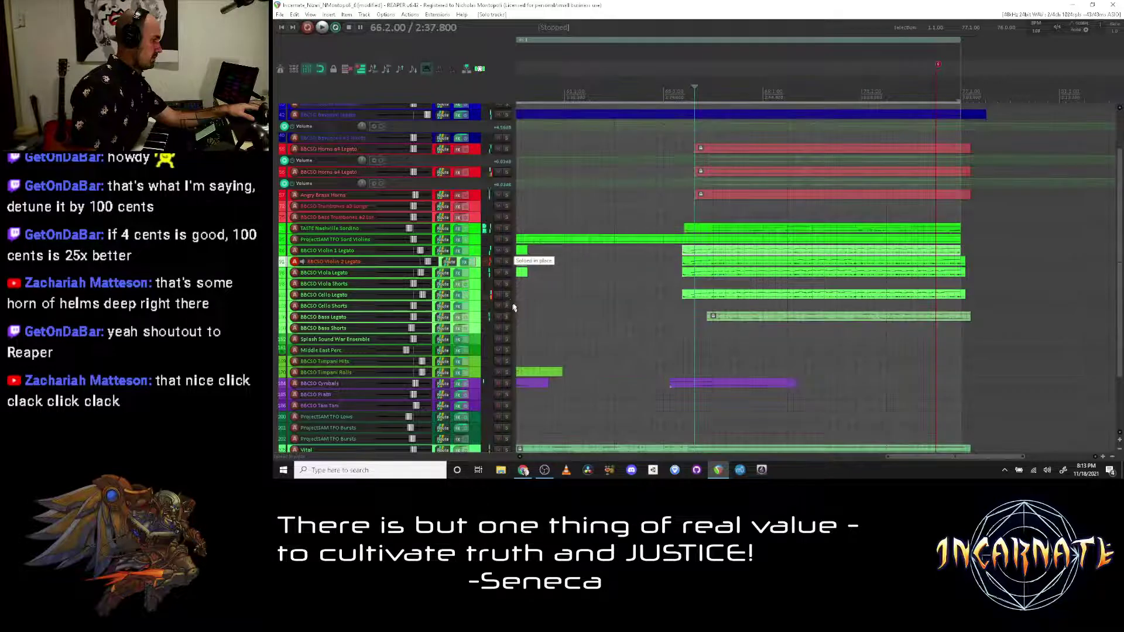
{"action": "left_click", "coordinate": [726, 248]}
{"action": "key", "text": "Delete"}
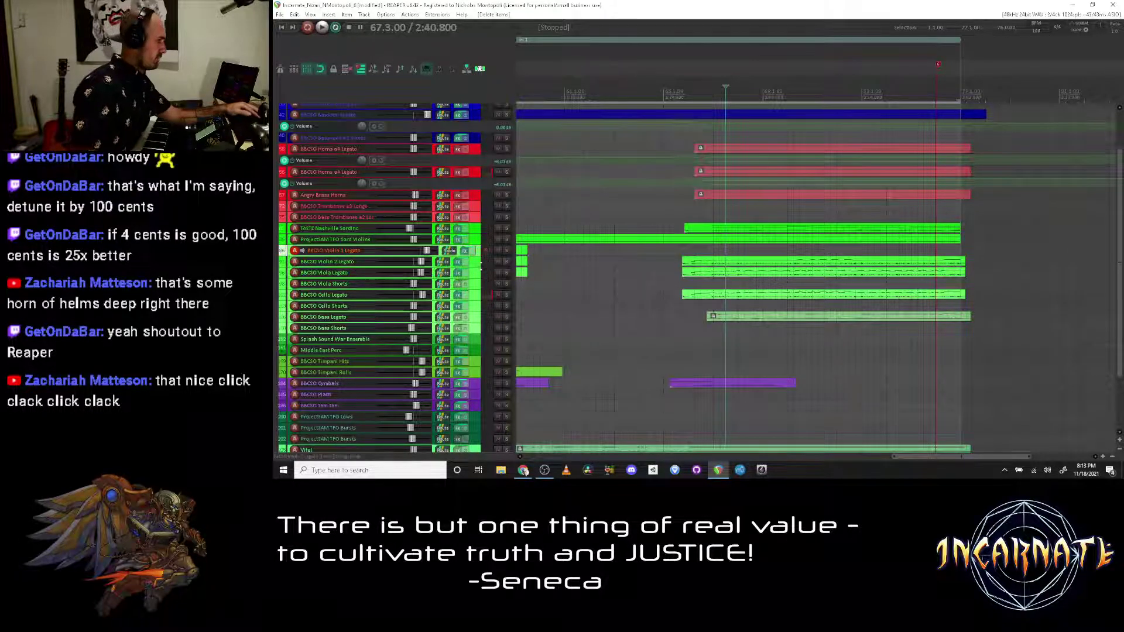
Step: Solo the tracks from Violin 1 Legato to Cello Legato and play briefly from the fourth beat of measure 65
{"action": "left_click", "coordinate": [507, 262]}
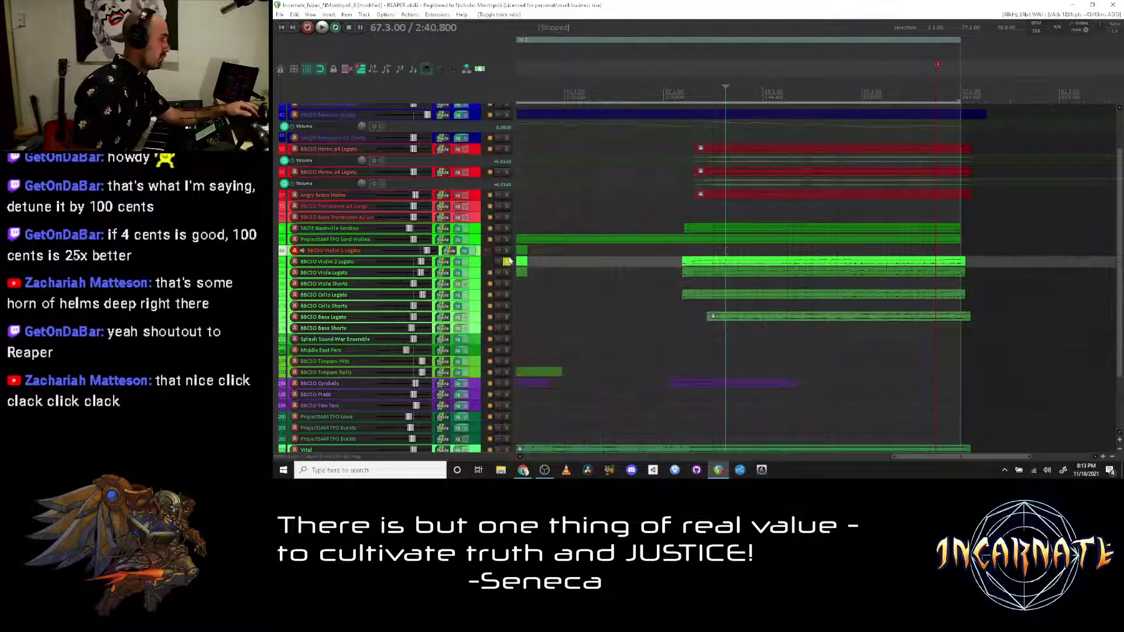
{"action": "key", "text": "Down"}
{"action": "left_click", "coordinate": [506, 263]}
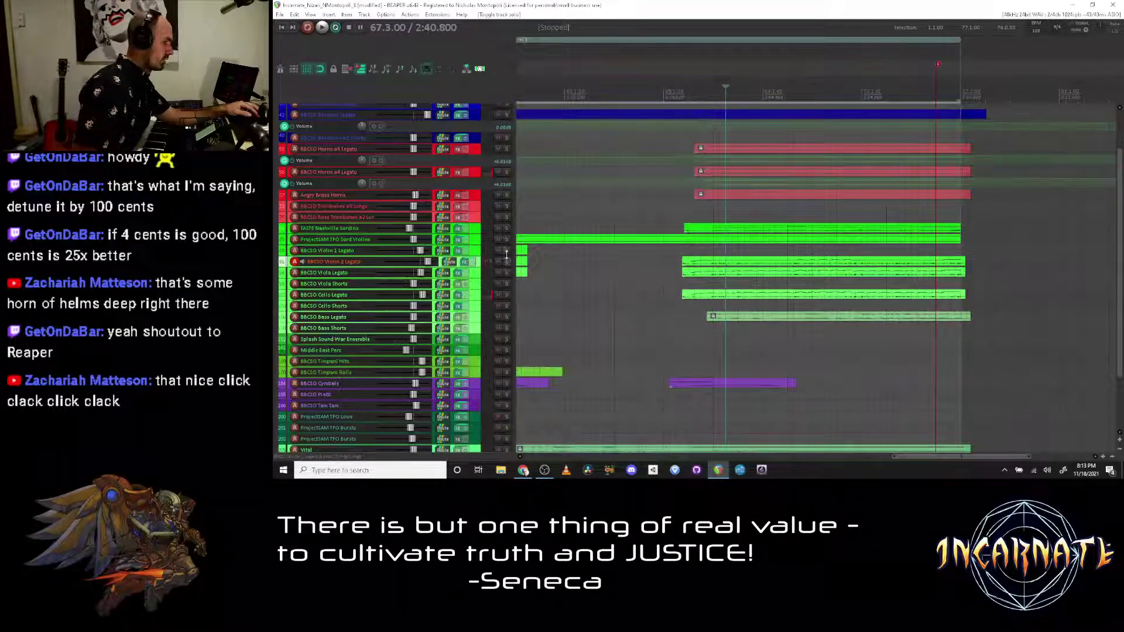
{"action": "left_click_drag", "start_coordinate": [507, 251], "coordinate": [508, 296]}
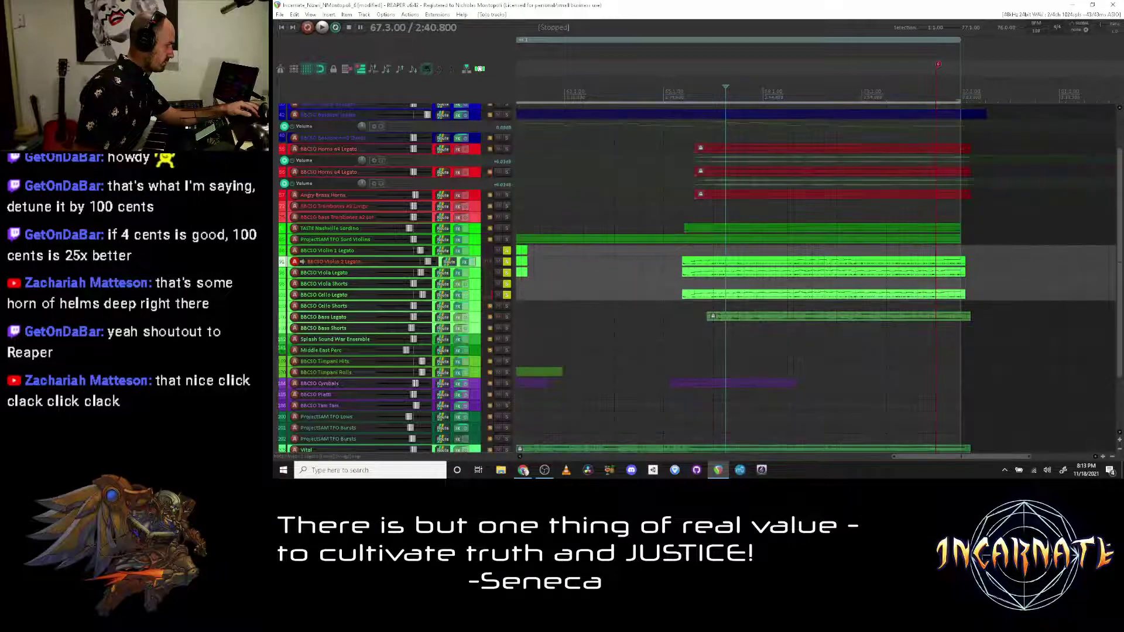
{"action": "left_click", "coordinate": [680, 115]}
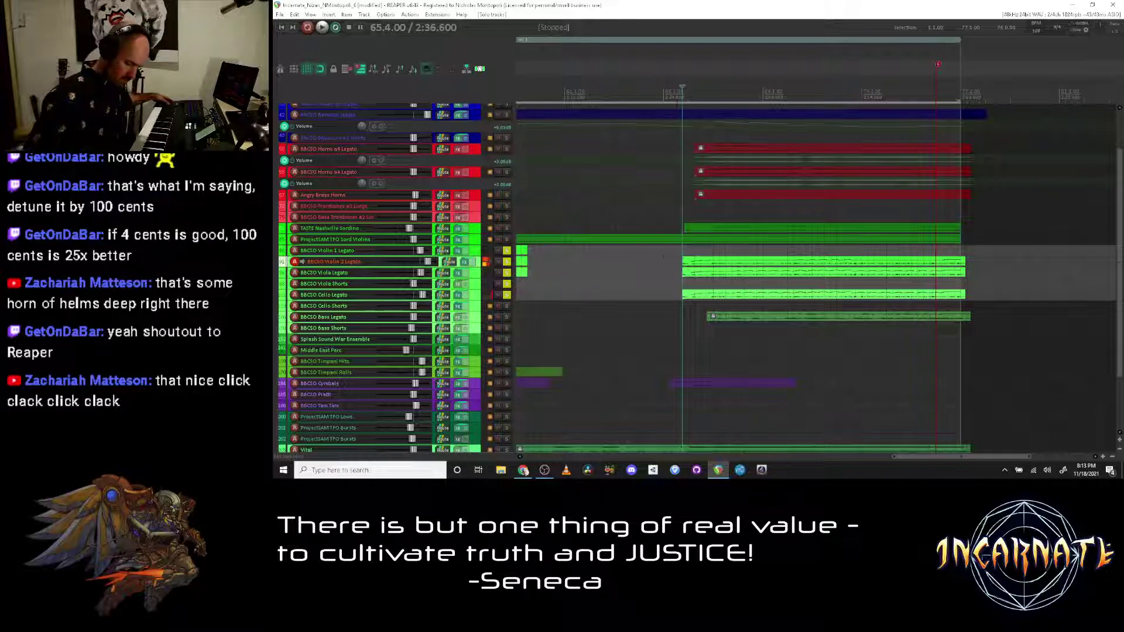
{"action": "key", "text": "space"}
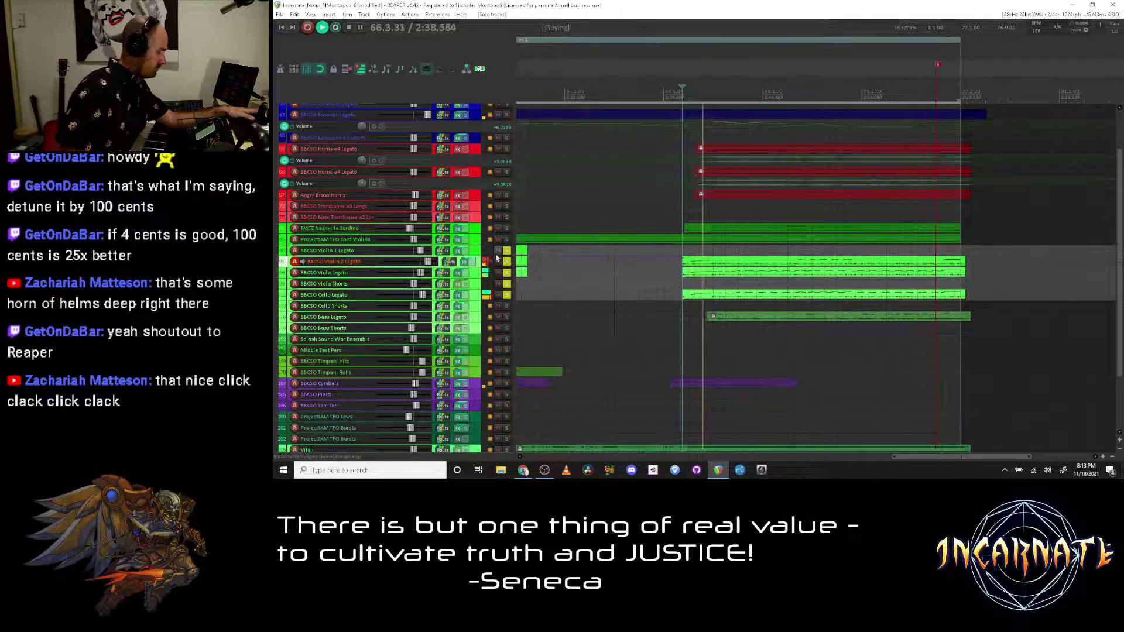
{"action": "key", "text": "space"}
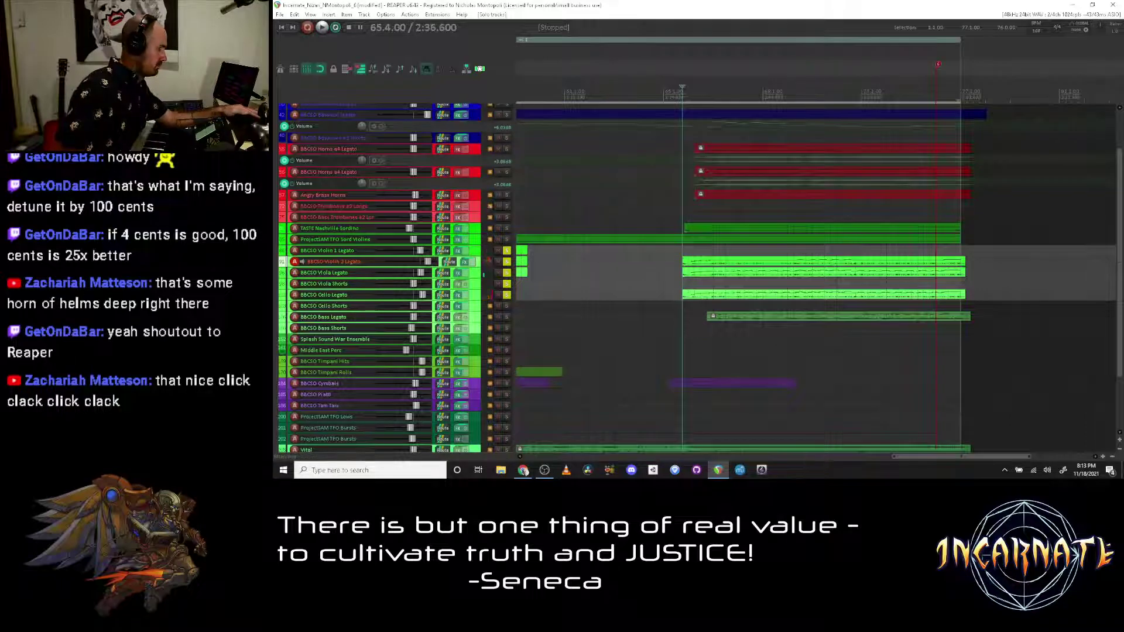
Step: Adjust the playback rate, enable the metronome and try recording on the Violin 1 Legato track from the fourth beat of measure 65
{"action": "left_click", "coordinate": [476, 250]}
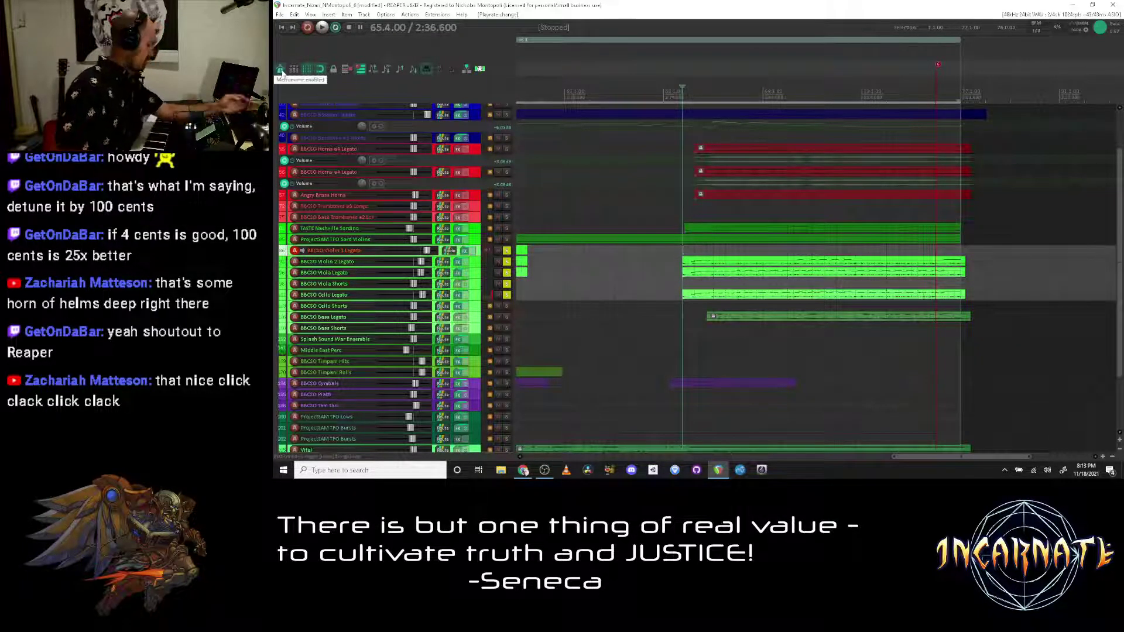
{"action": "key", "text": "ctrl+r"}
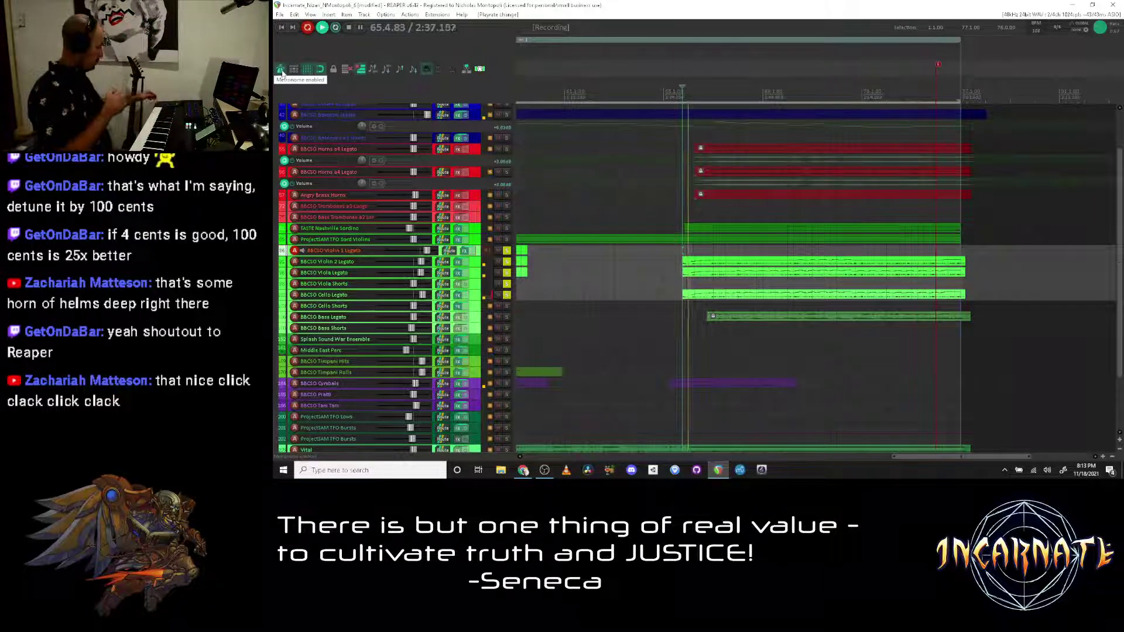
{"action": "key", "text": "space"}
{"action": "key", "text": "space"}
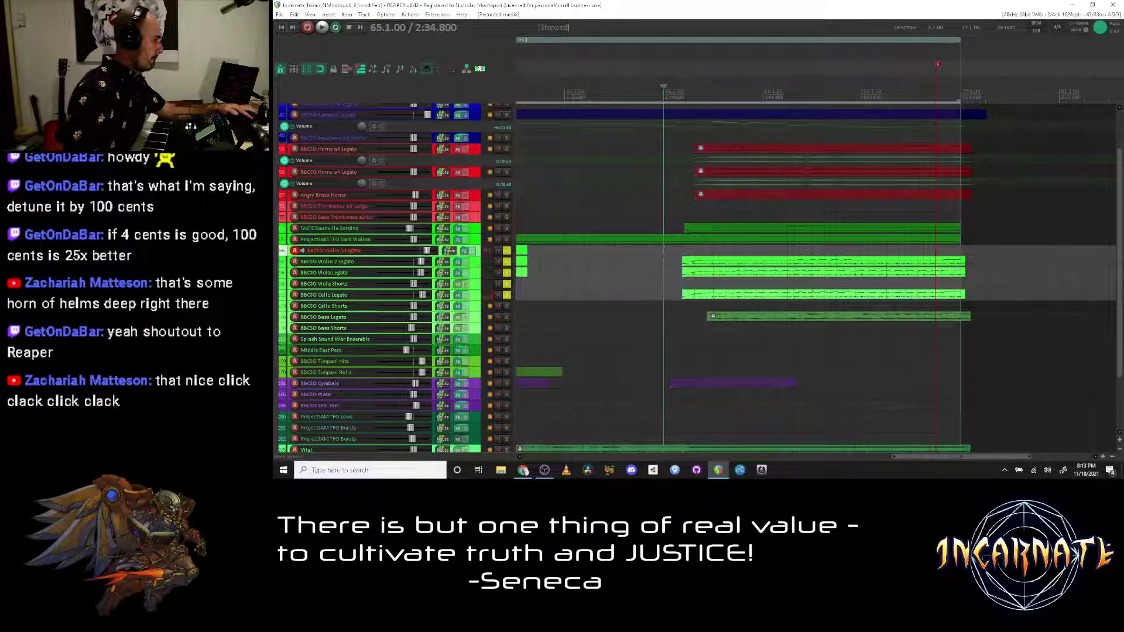
Step: Try to record a new Violin 1 Legato part from the start of measure 65
{"action": "key", "text": "ctrl+r"}
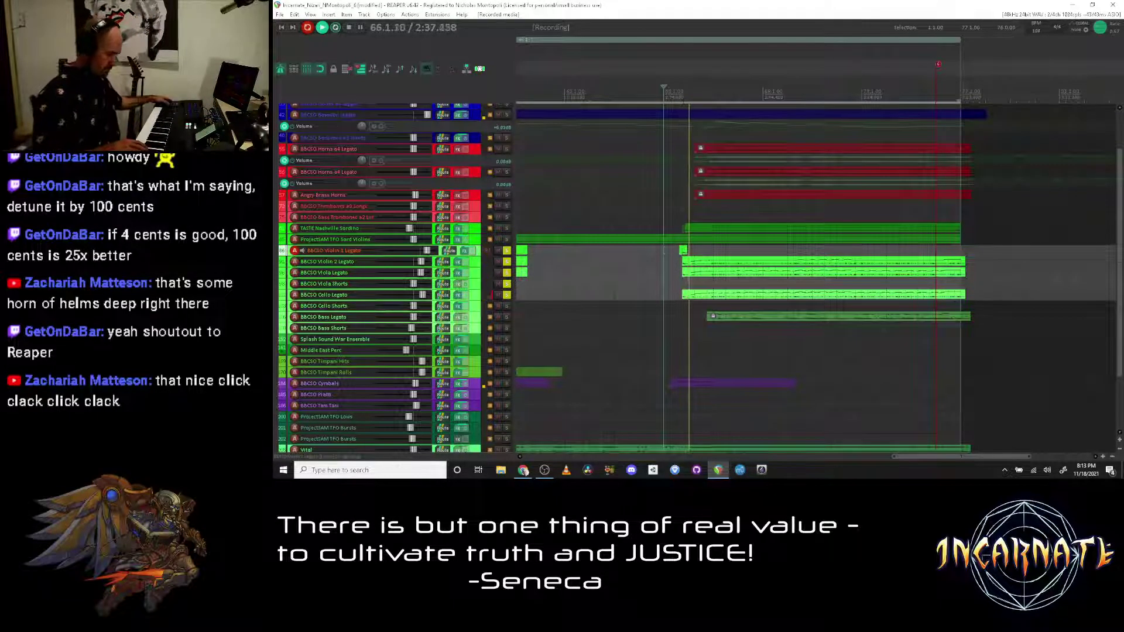
{"action": "key", "text": "space"}
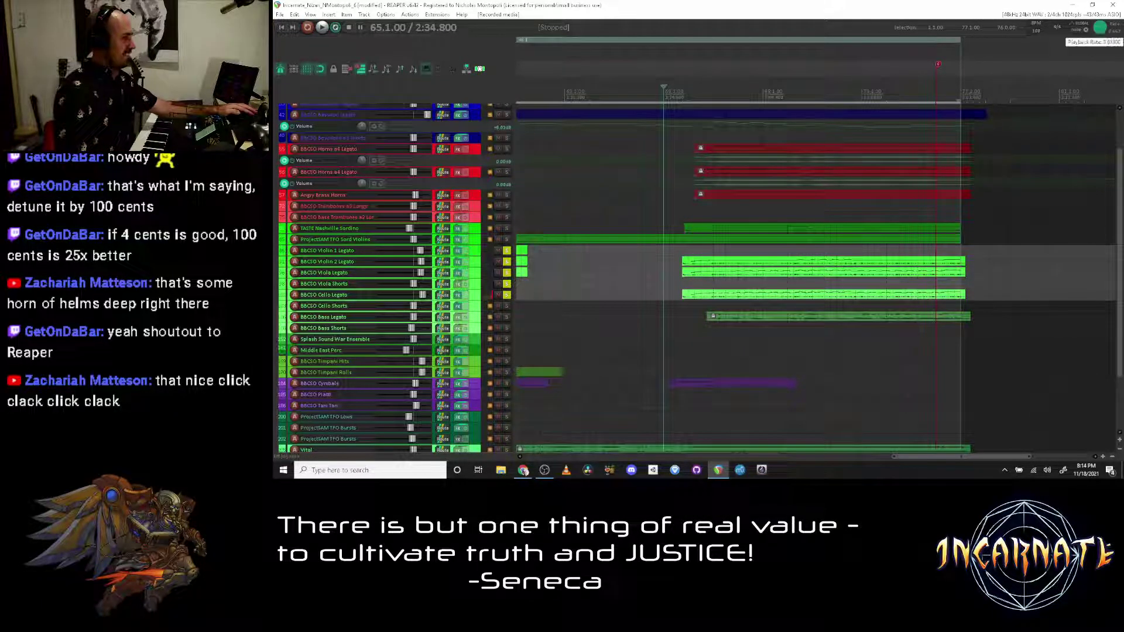
{"action": "key", "text": "ctrl+r"}
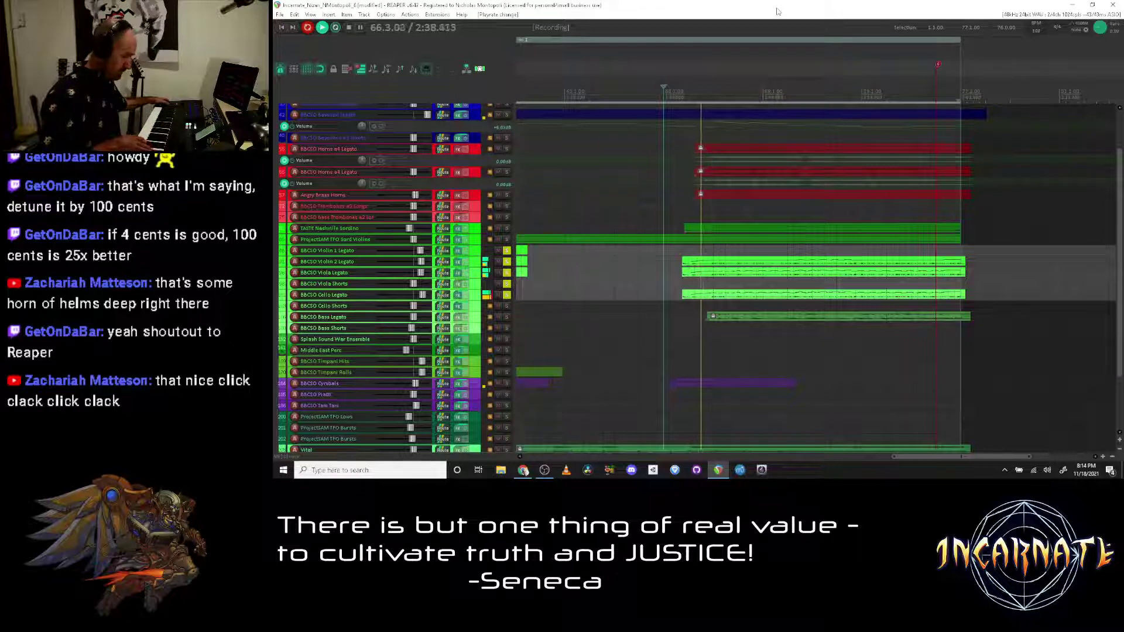
{"action": "key", "text": "space"}
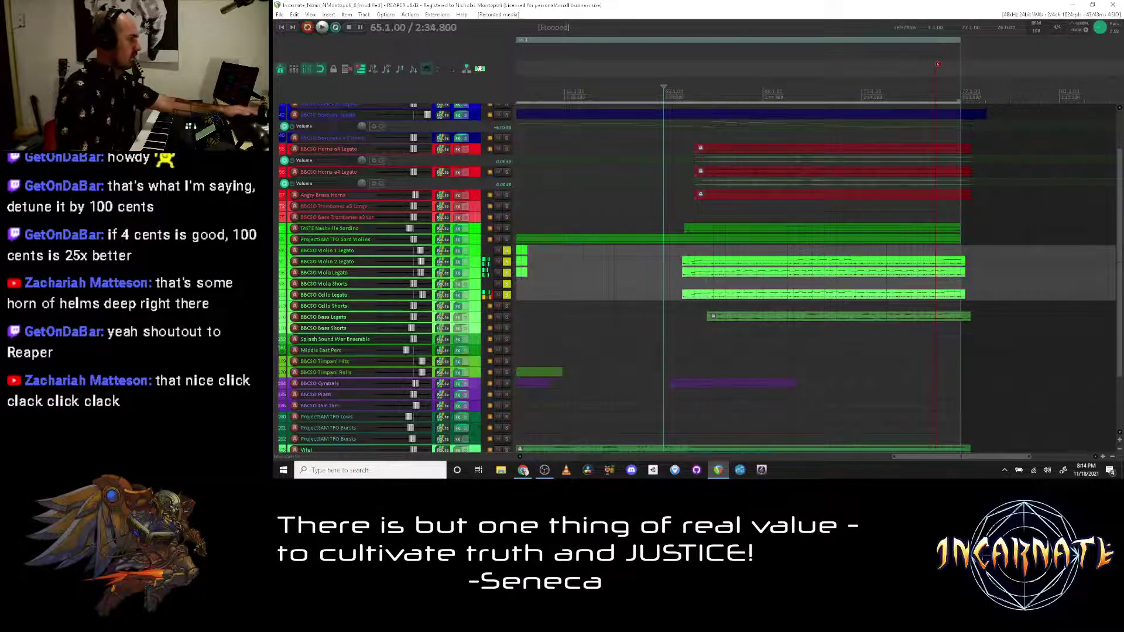
Step: Arm the Violin 1 Legato track and record a new part from measure 65 to about measure 71
{"action": "left_click", "coordinate": [479, 252]}
{"action": "key", "text": "ctrl+r"}
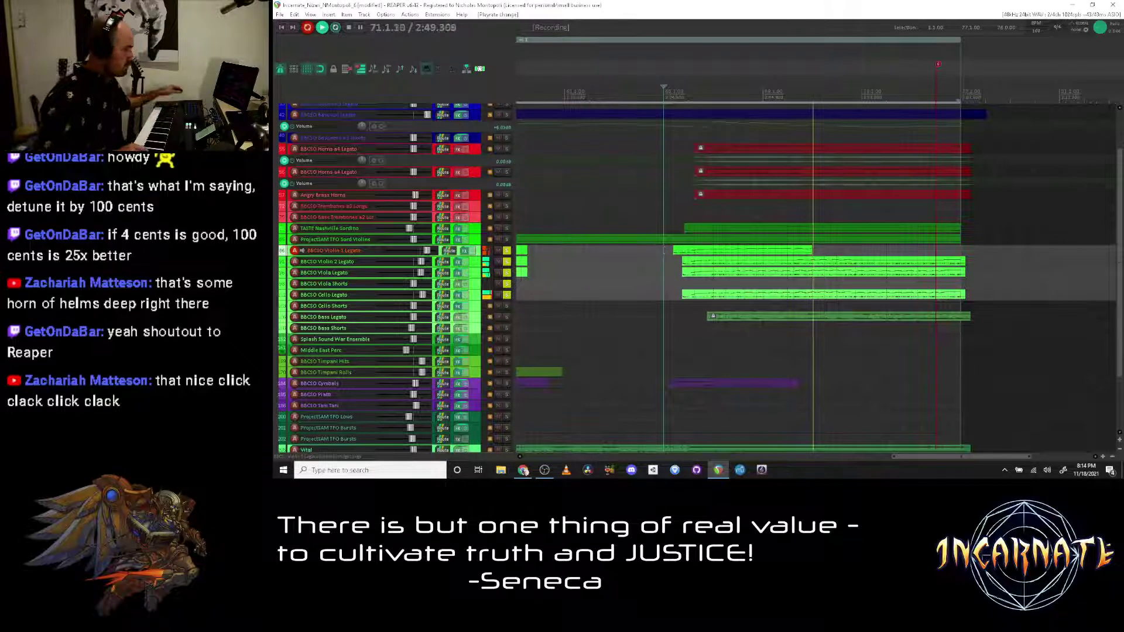
{"action": "key", "text": "space"}
{"action": "scroll", "coordinate": [729, 139], "scroll_direction": "up", "scroll_amount": 1}
{"action": "scroll", "coordinate": [783, 114], "scroll_direction": "down", "scroll_amount": 1}
{"action": "scroll", "coordinate": [782, 114], "scroll_direction": "up", "scroll_amount": 2}
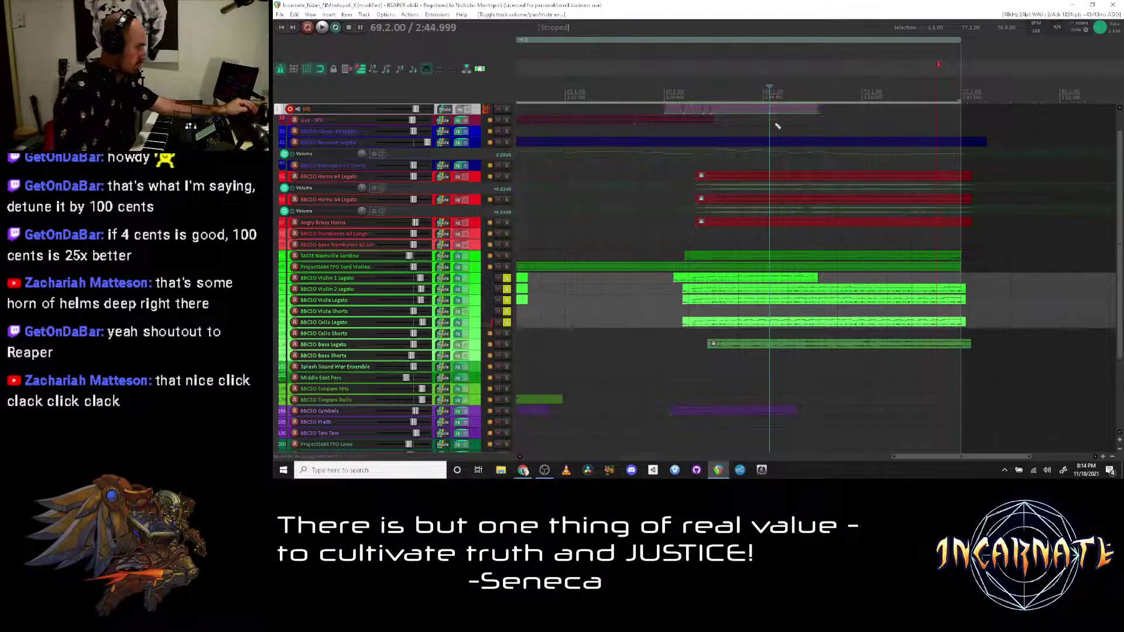
Step: Undo the last Violin 1 Legato recording and play the soloed strings from the second beat of measure 66
{"action": "key", "text": "ctrl+z"}
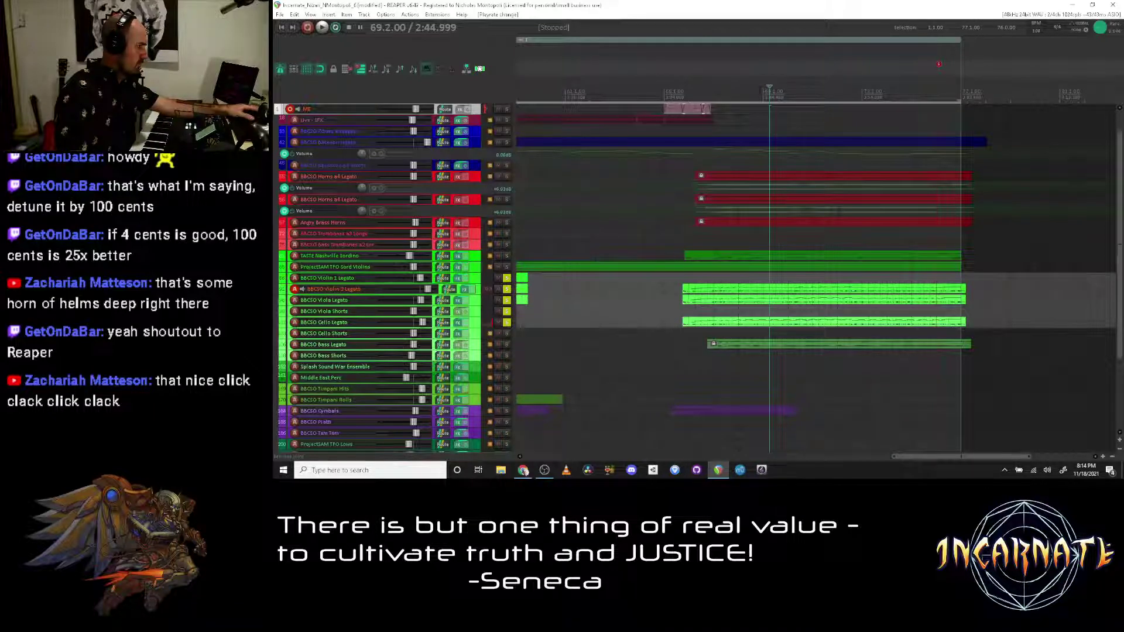
{"action": "key", "text": "space"}
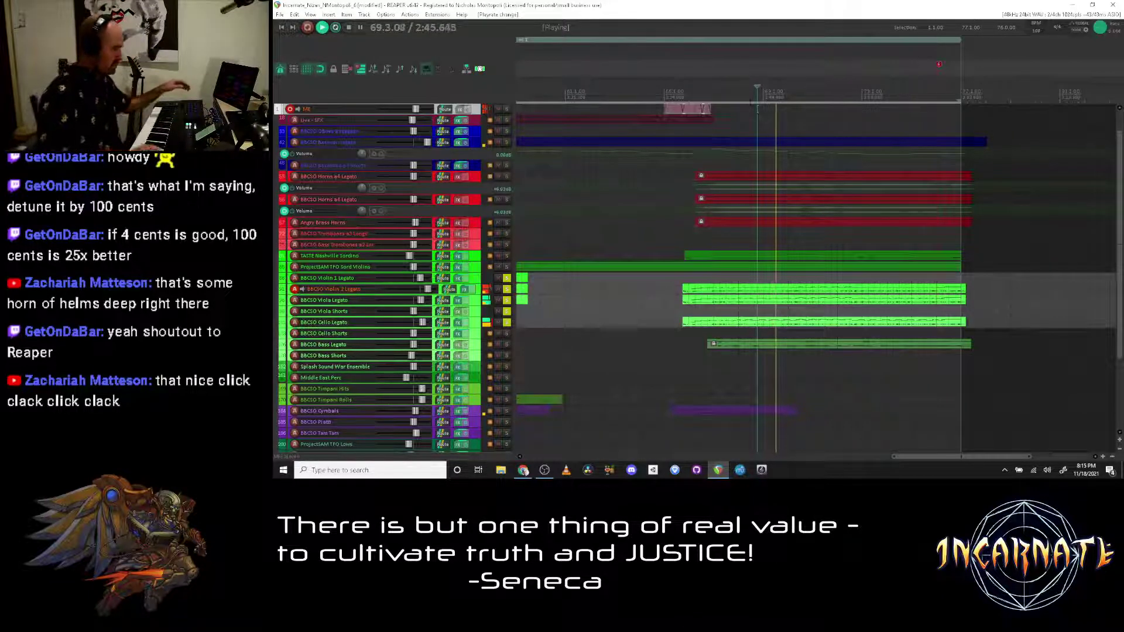
{"action": "left_click", "coordinate": [696, 94]}
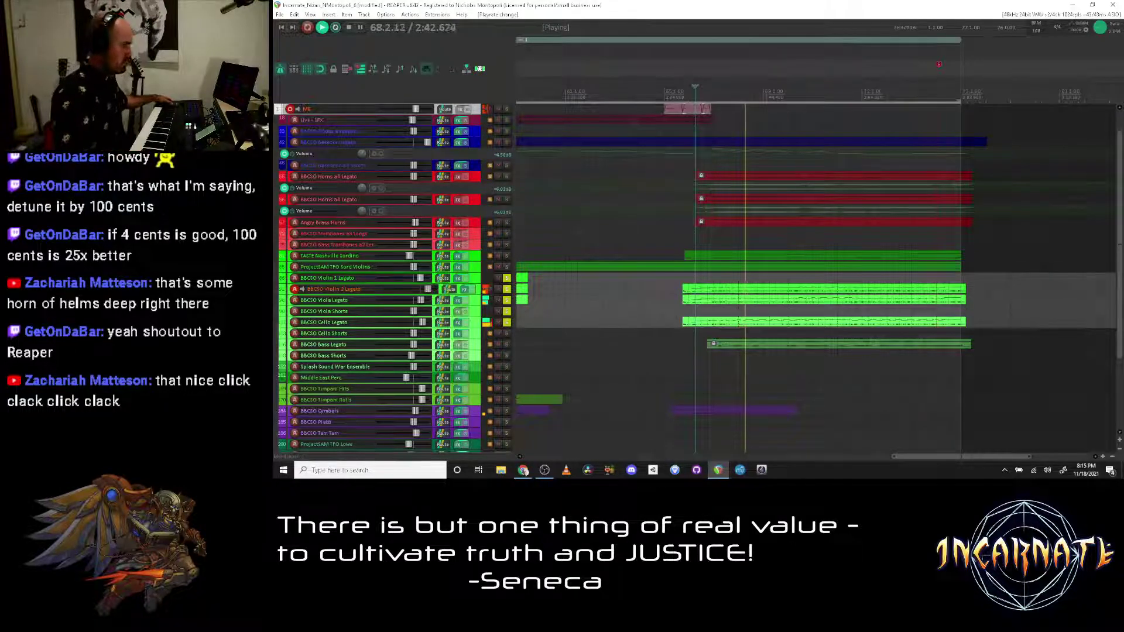
{"action": "left_click", "coordinate": [485, 279]}
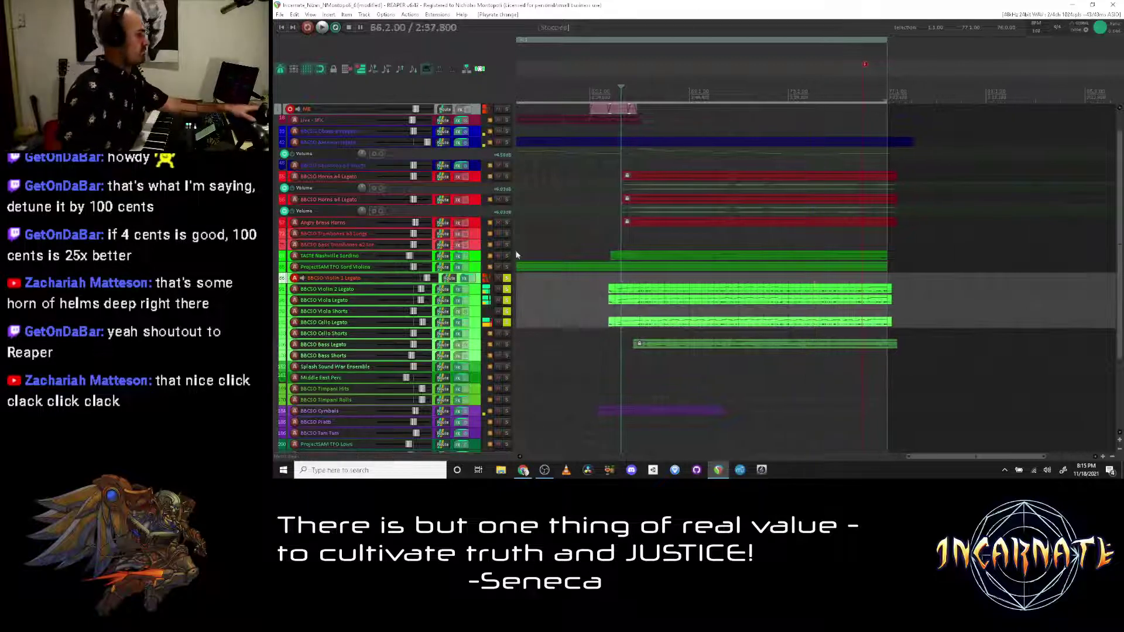
{"action": "key", "text": "space"}
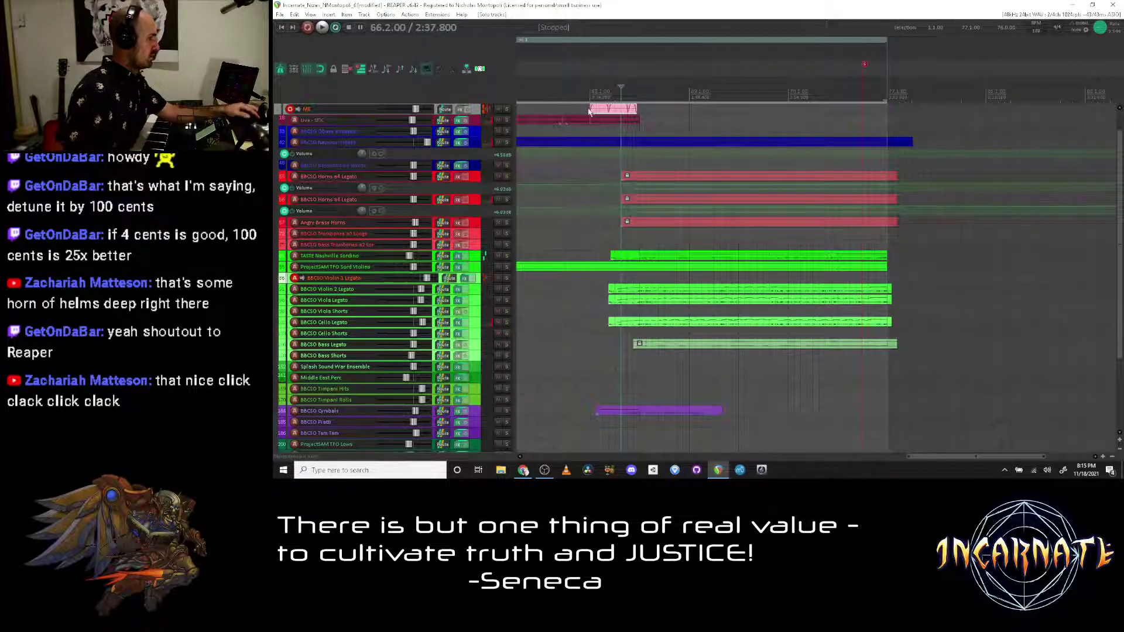
Step: Copy the closing Violin 2 Legato item onto the Violin 1 Legato track, play from measure 66 and reset the playback rate
{"action": "left_click", "coordinate": [622, 291]}
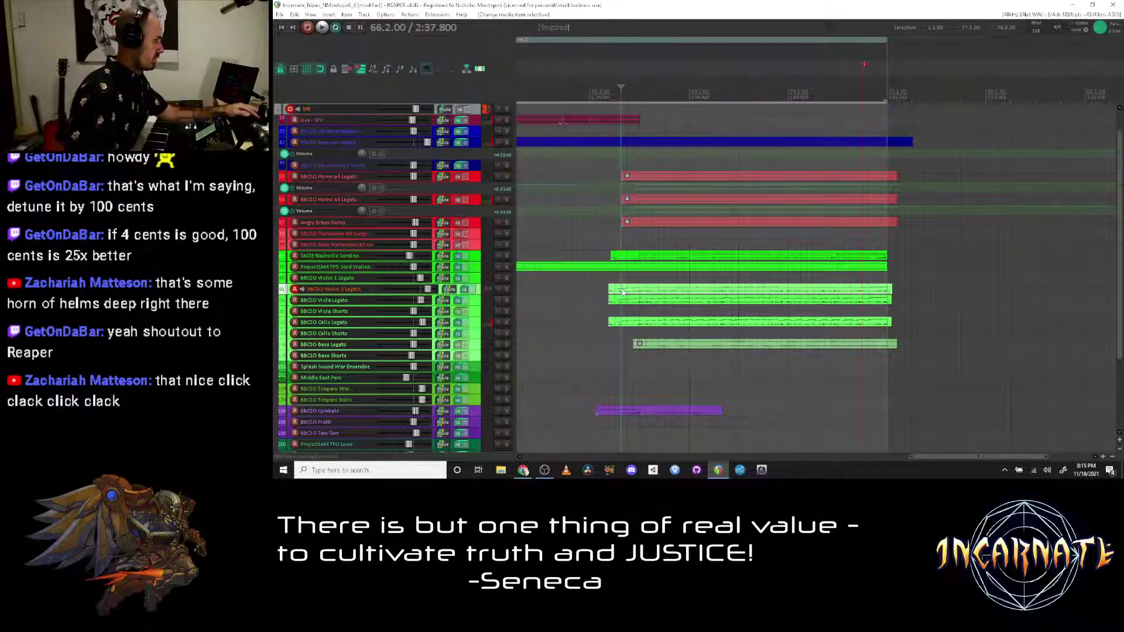
{"action": "left_click_drag", "start_coordinate": [622, 293], "coordinate": [622, 279]}
{"action": "key", "text": "space"}
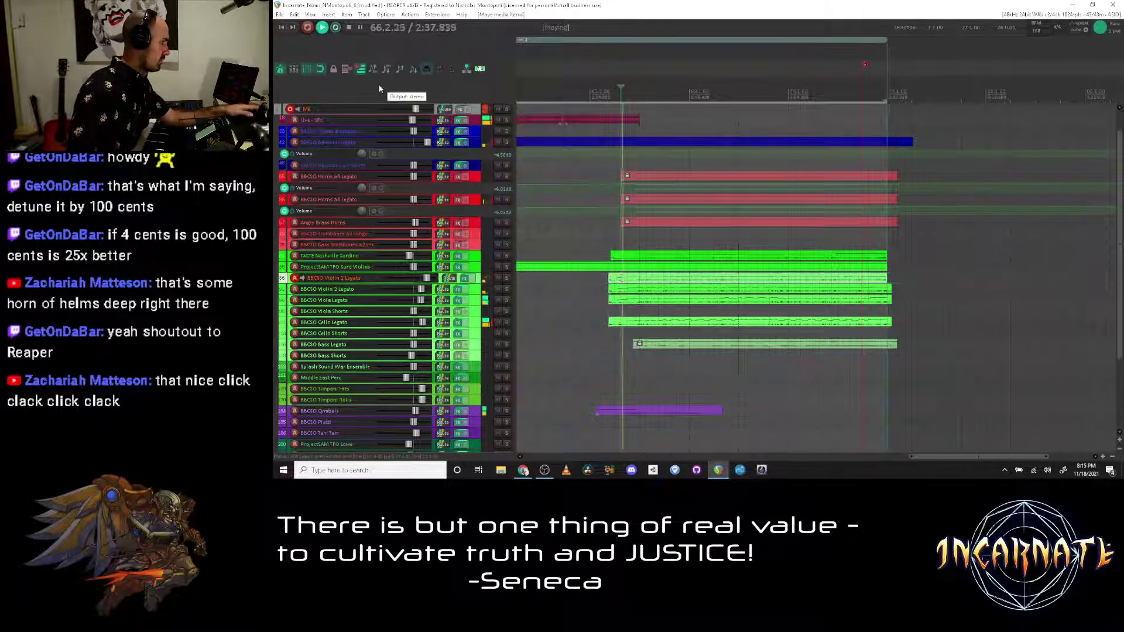
{"action": "double_click", "coordinate": [1096, 38]}
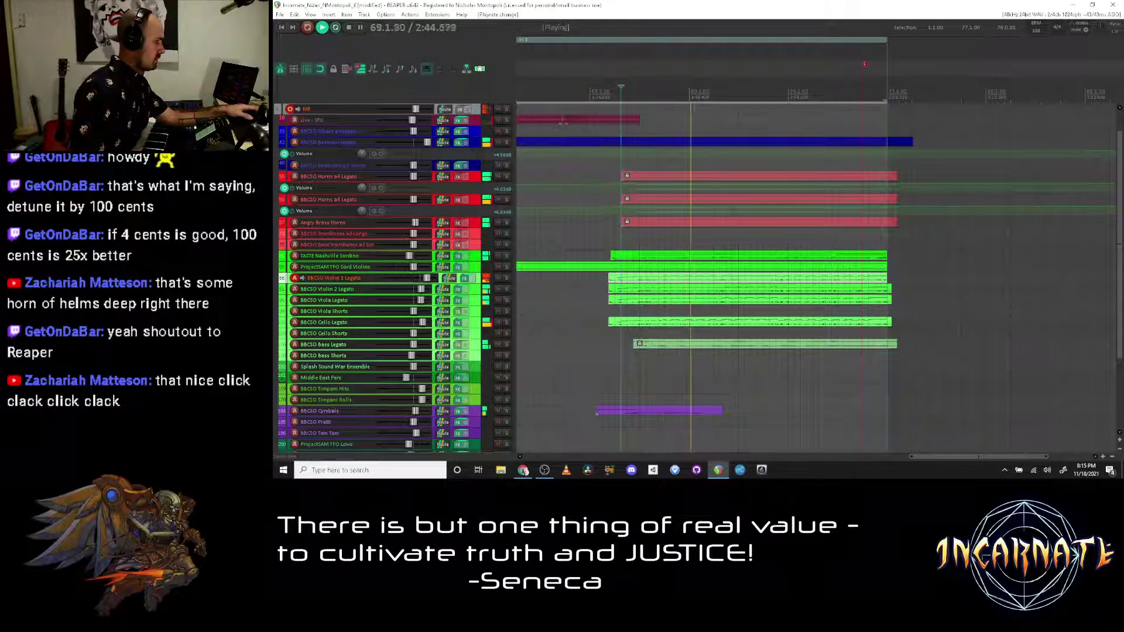
Step: Solo the Violin 1 and Violin 2 Legato tracks, stop playback and clear both solos
{"action": "mouse_move", "coordinate": [507, 279]}
{"action": "left_mouse_down"}
{"action": "mouse_move", "coordinate": [499, 325]}
{"action": "mouse_move", "coordinate": [516, 288]}
{"action": "left_mouse_up"}
{"action": "key", "text": "space"}
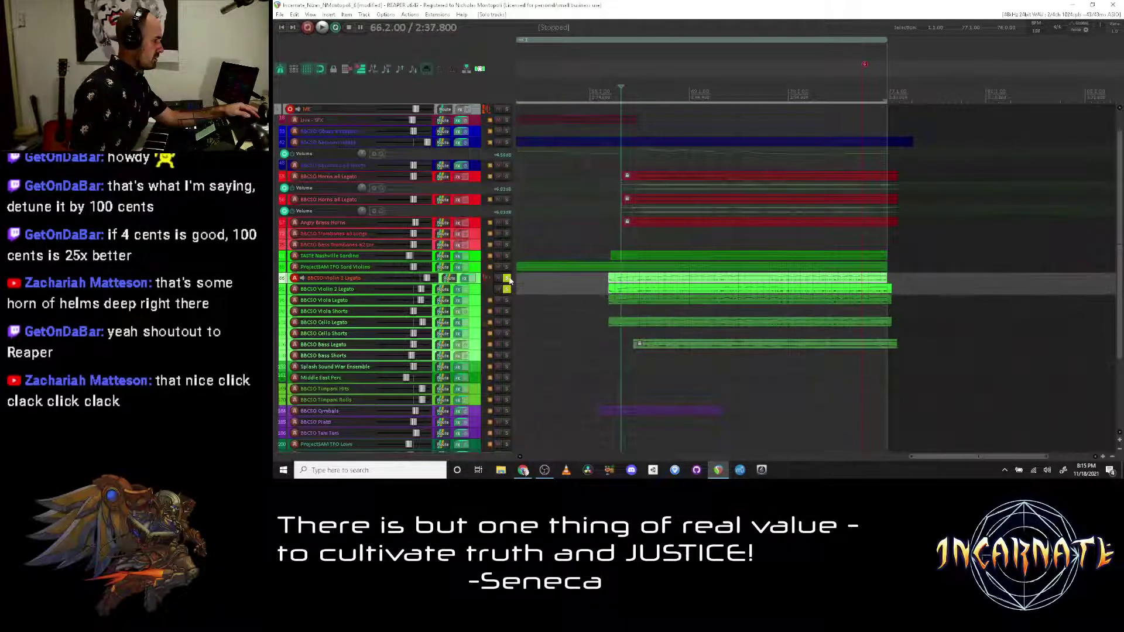
{"action": "left_click", "coordinate": [507, 278]}
{"action": "left_click", "coordinate": [507, 289]}
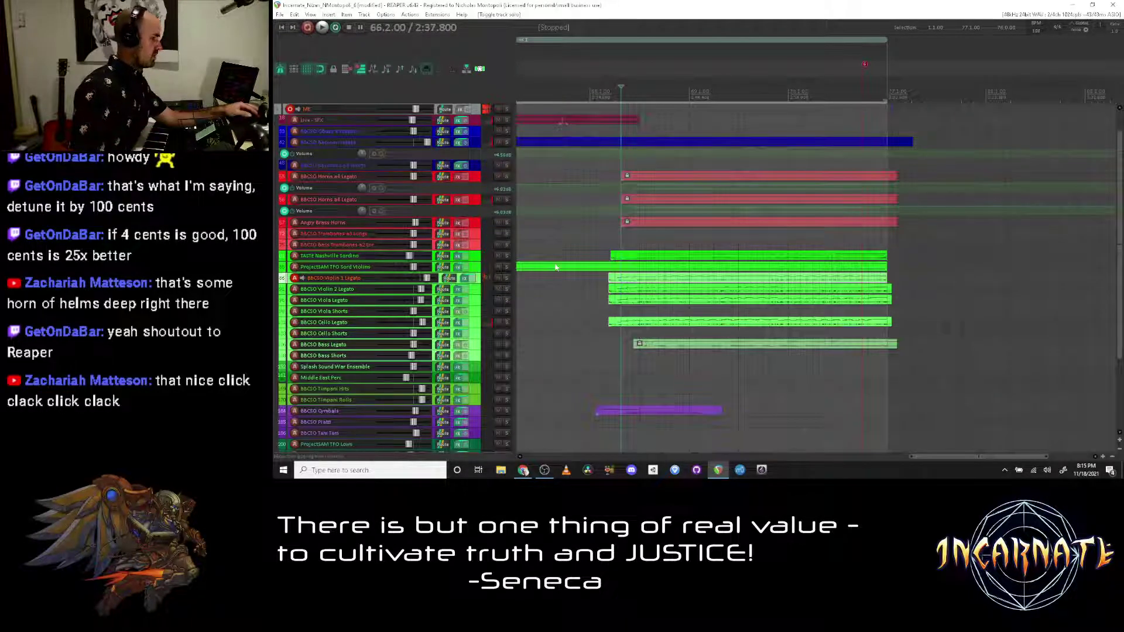
Step: Check the Restream chat in the browser and return to the REAPER project
{"action": "key", "text": "alt+Tab"}
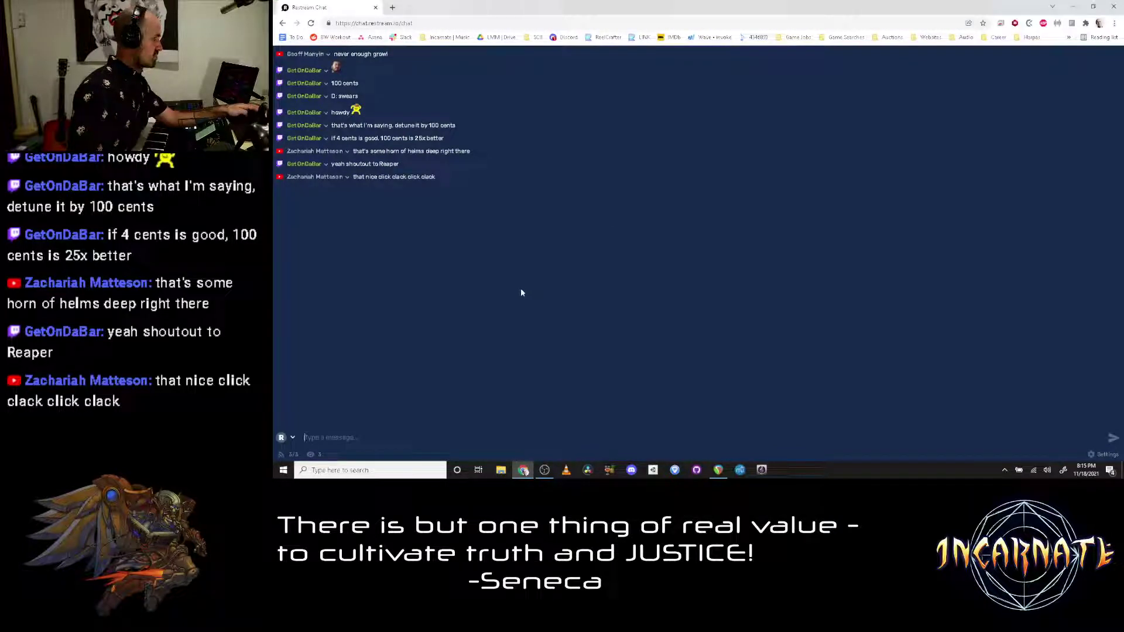
{"action": "key", "text": "alt+Tab"}
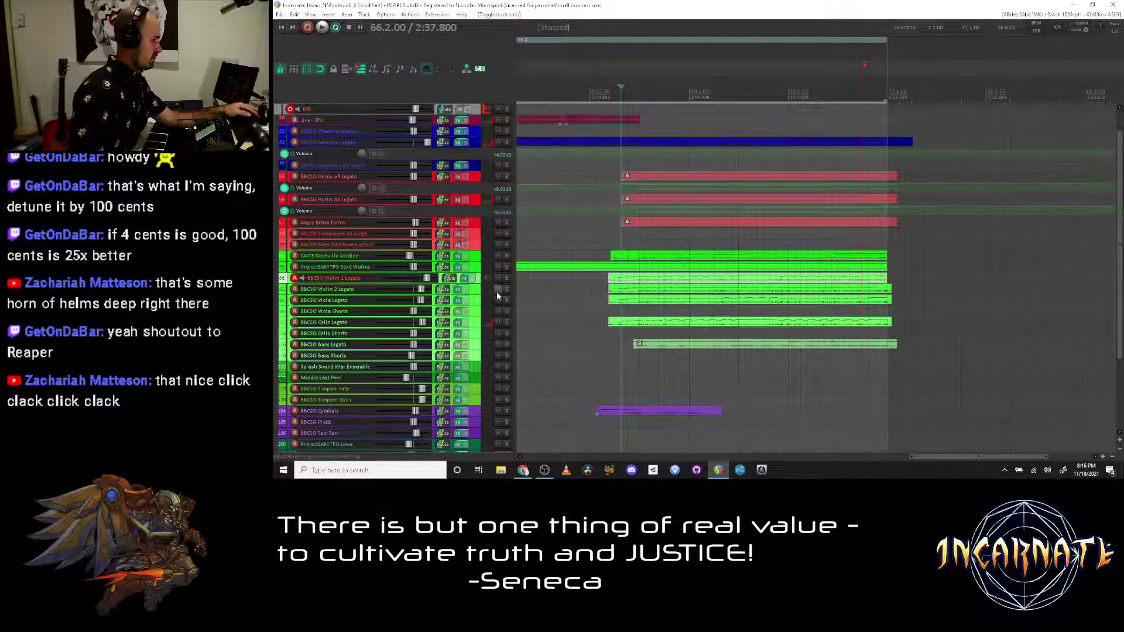
Step: Open the closing Violin 1 Legato item in the MIDI editor and humanize its selected notes with timing at 26%
{"action": "mouse_move", "coordinate": [506, 278]}
{"action": "left_mouse_down"}
{"action": "mouse_move", "coordinate": [504, 328]}
{"action": "mouse_move", "coordinate": [508, 279]}
{"action": "left_mouse_up"}
{"action": "double_click", "coordinate": [684, 285]}
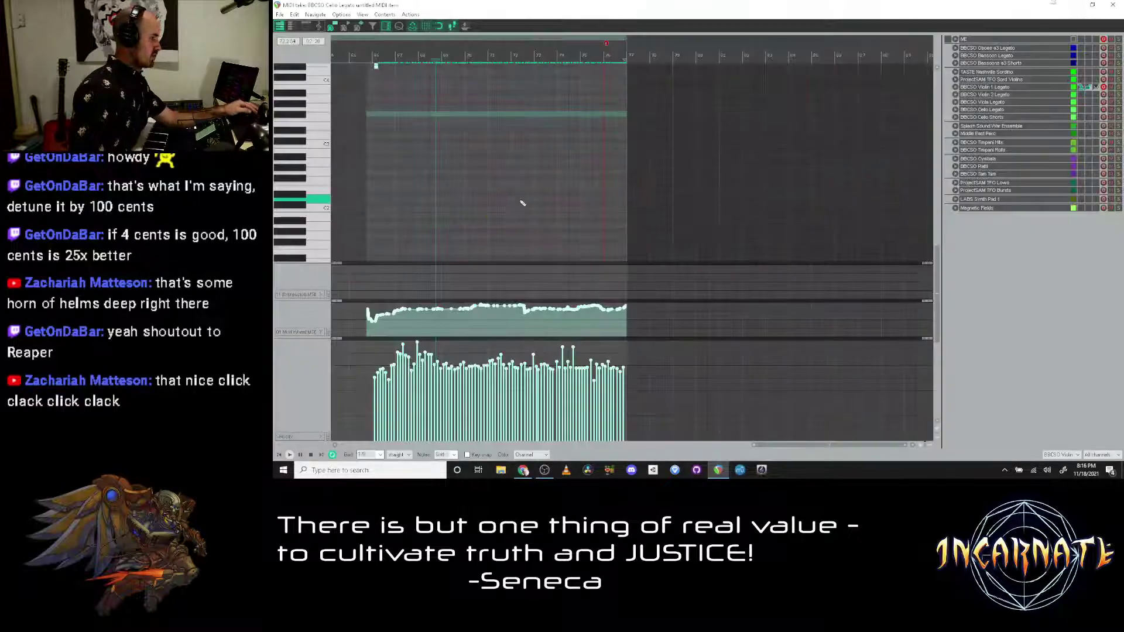
{"action": "scroll", "coordinate": [462, 186], "scroll_direction": "down", "scroll_amount": 3}
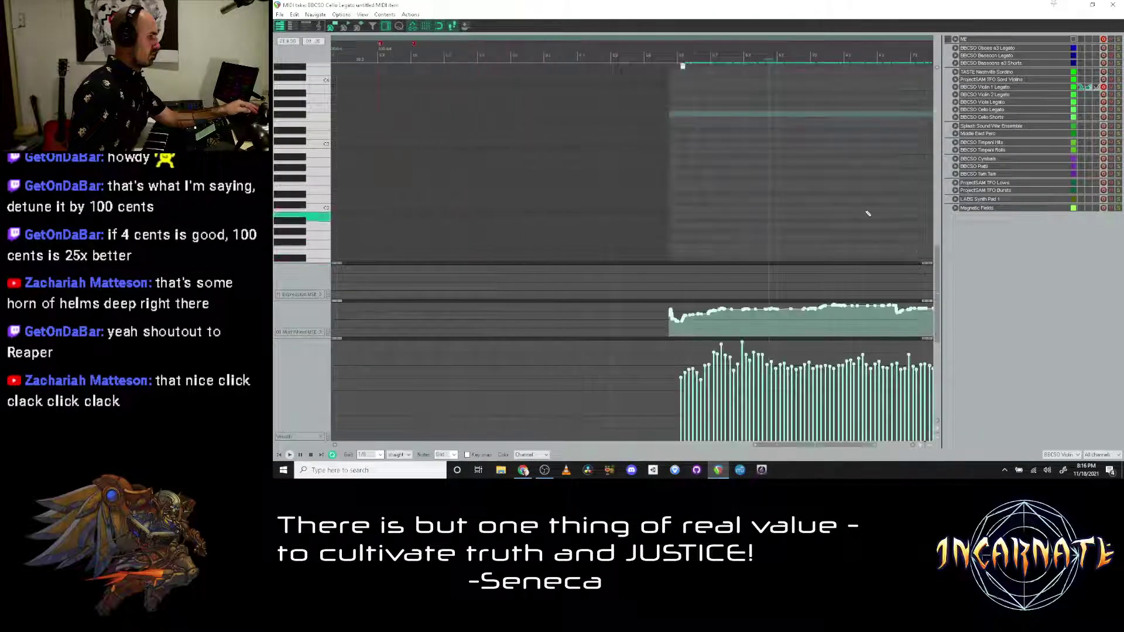
{"action": "scroll", "coordinate": [936, 254], "scroll_direction": "down", "scroll_amount": 5}
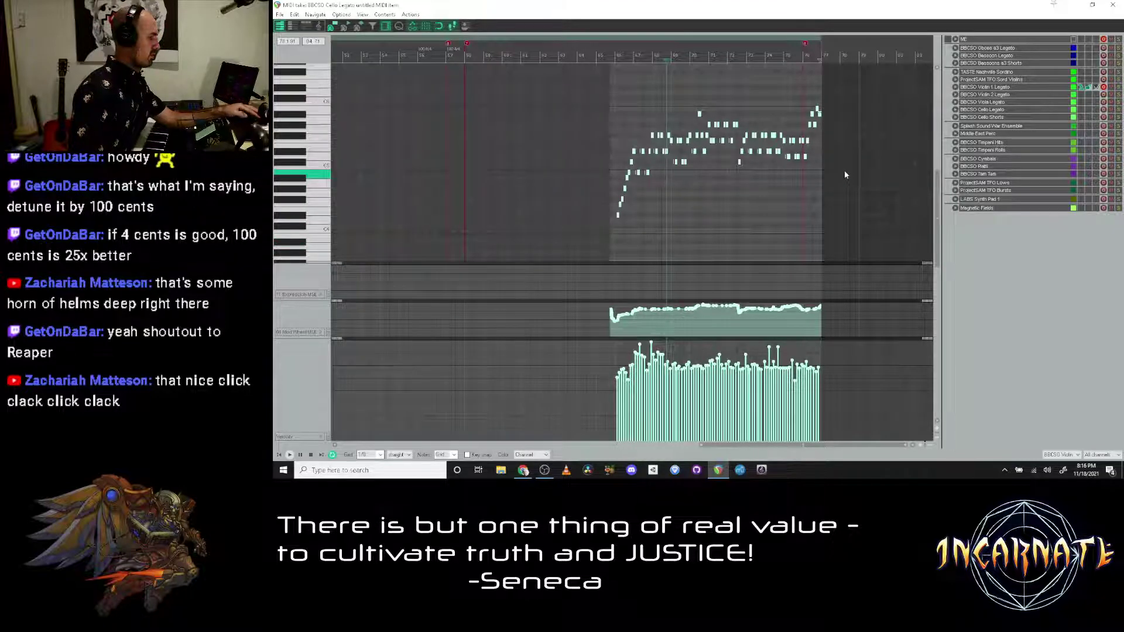
{"action": "scroll", "coordinate": [842, 177], "scroll_direction": "up", "scroll_amount": 3}
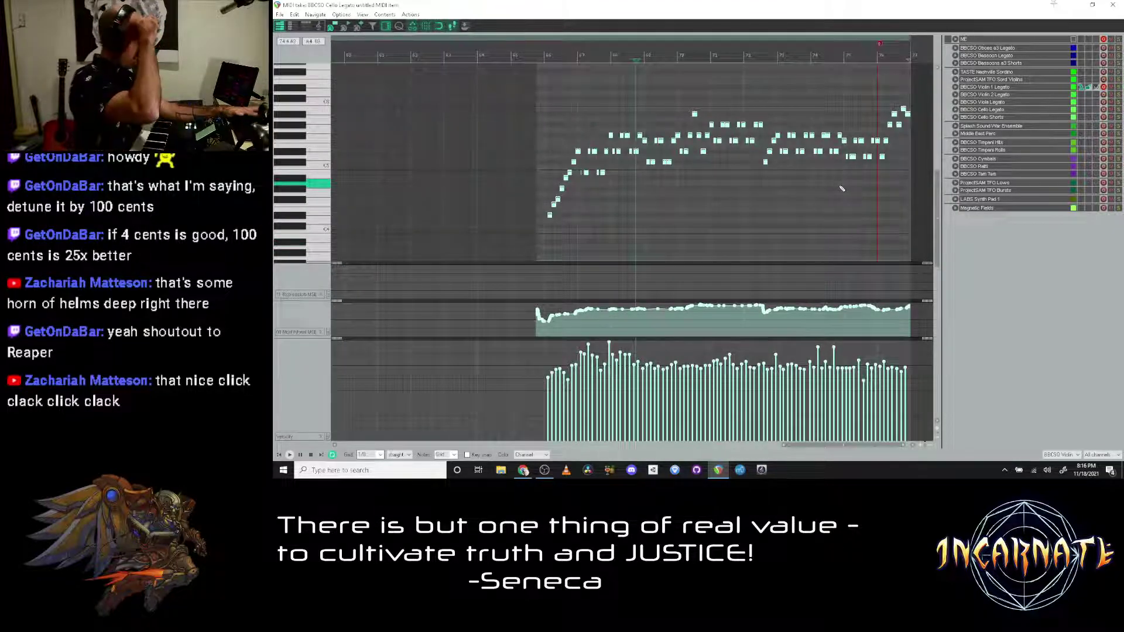
{"action": "key", "text": "h"}
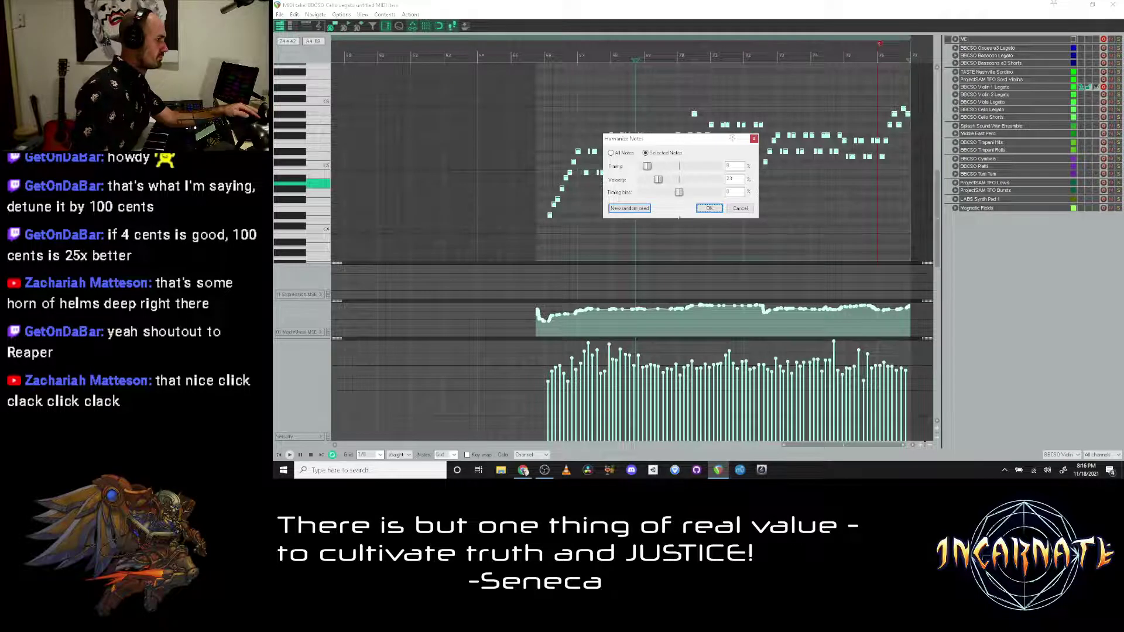
{"action": "left_click_drag", "start_coordinate": [647, 168], "coordinate": [664, 171]}
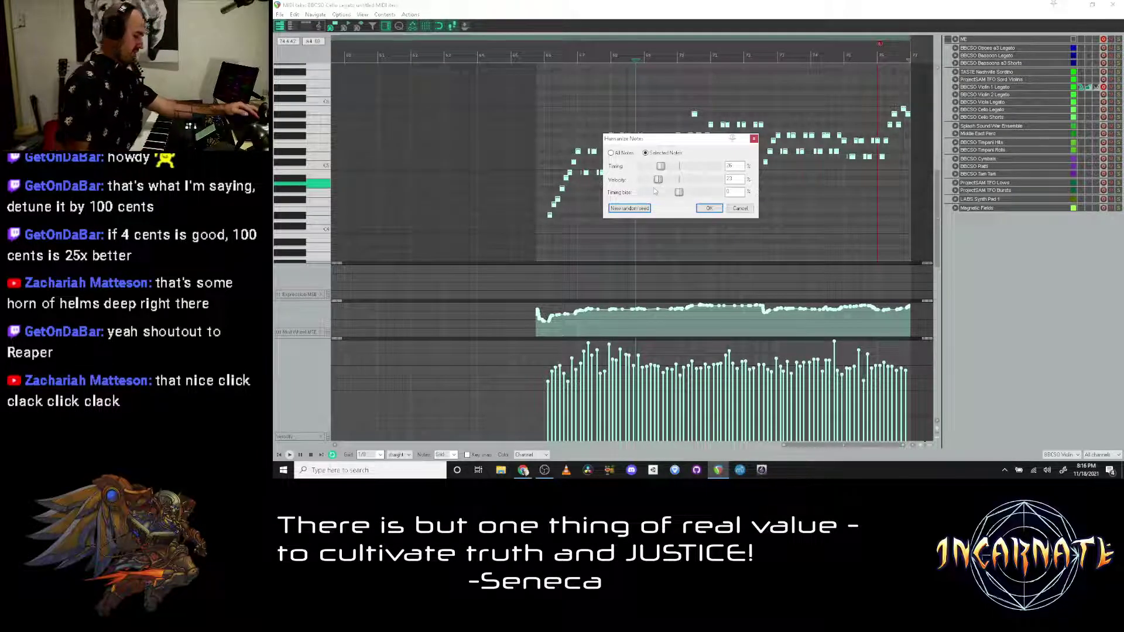
{"action": "left_click", "coordinate": [709, 209]}
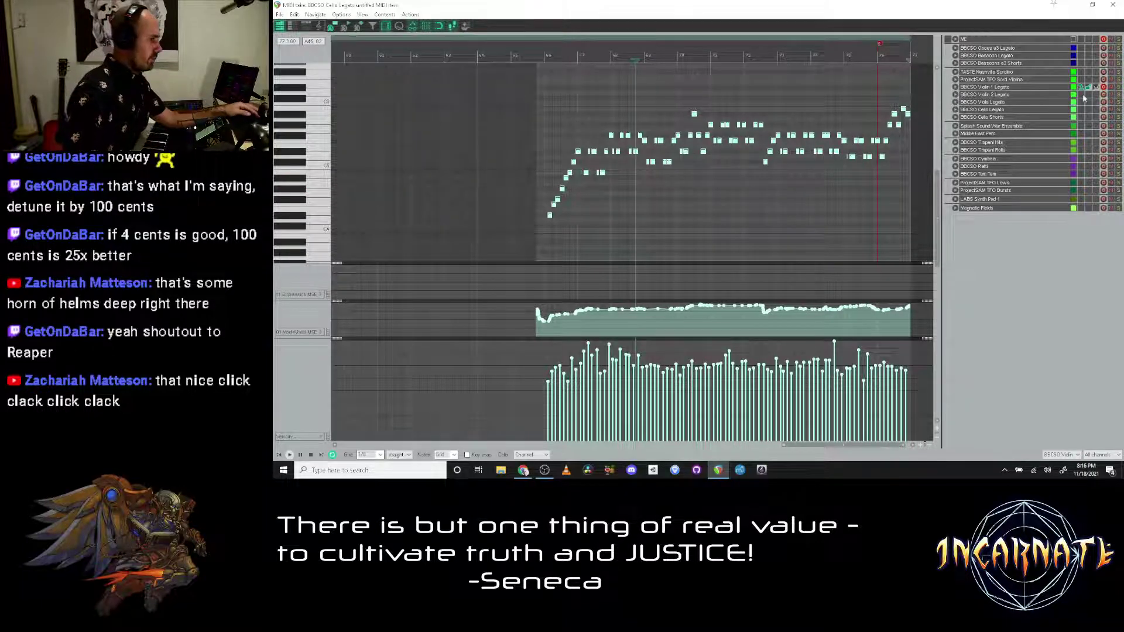
Step: Make the Violin 2 Legato item editable and humanize its selected notes with the same settings
{"action": "left_click", "coordinate": [1080, 95]}
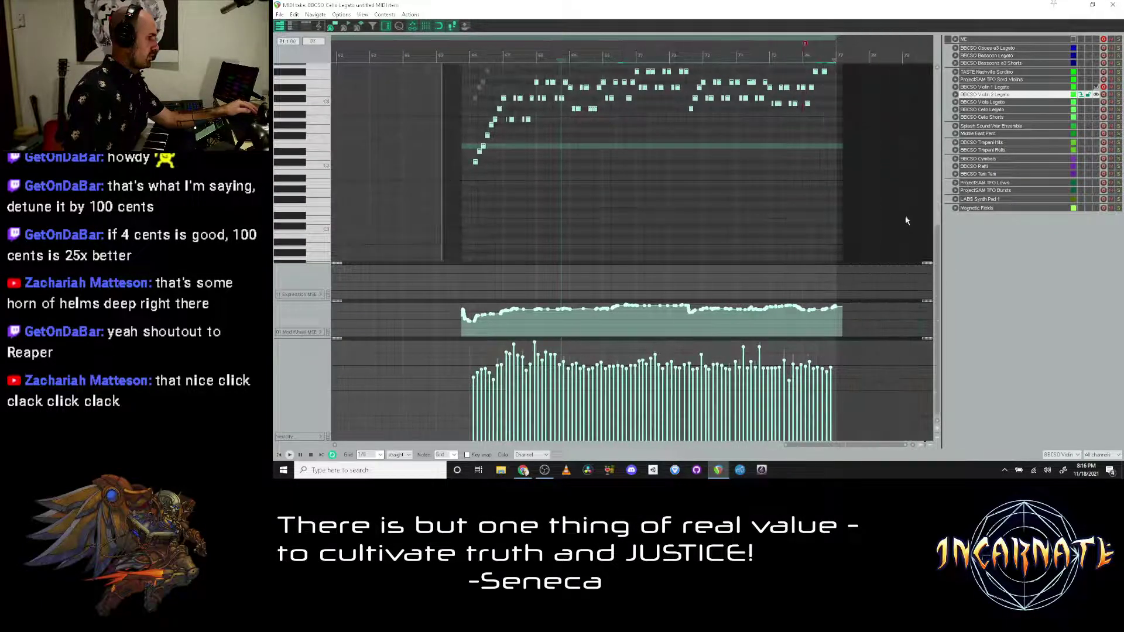
{"action": "key", "text": "h"}
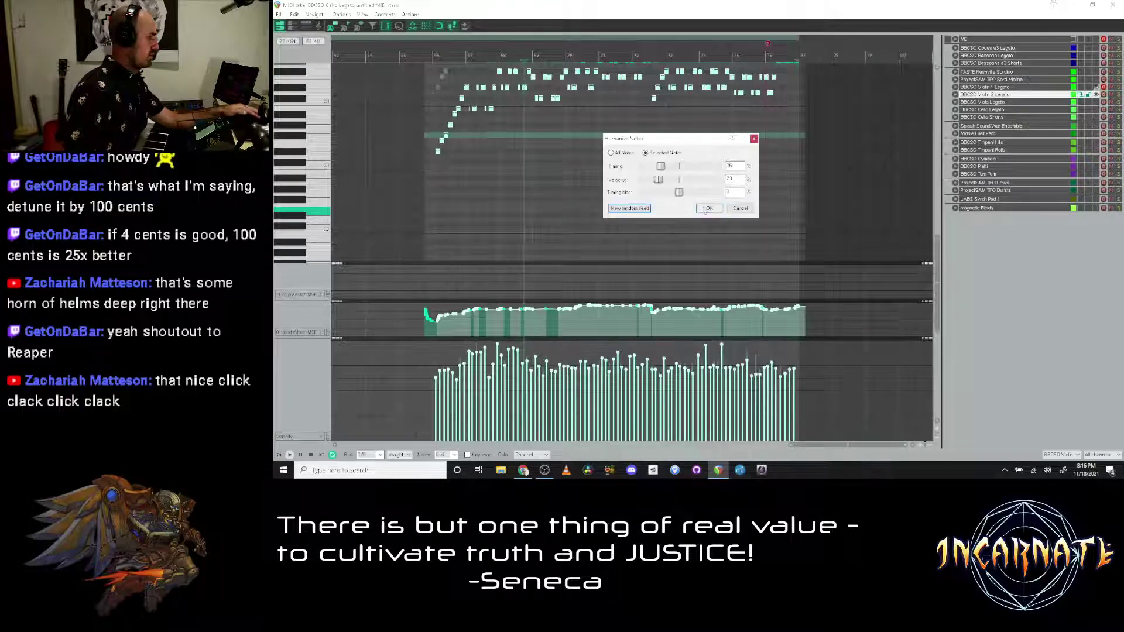
{"action": "left_click", "coordinate": [707, 209]}
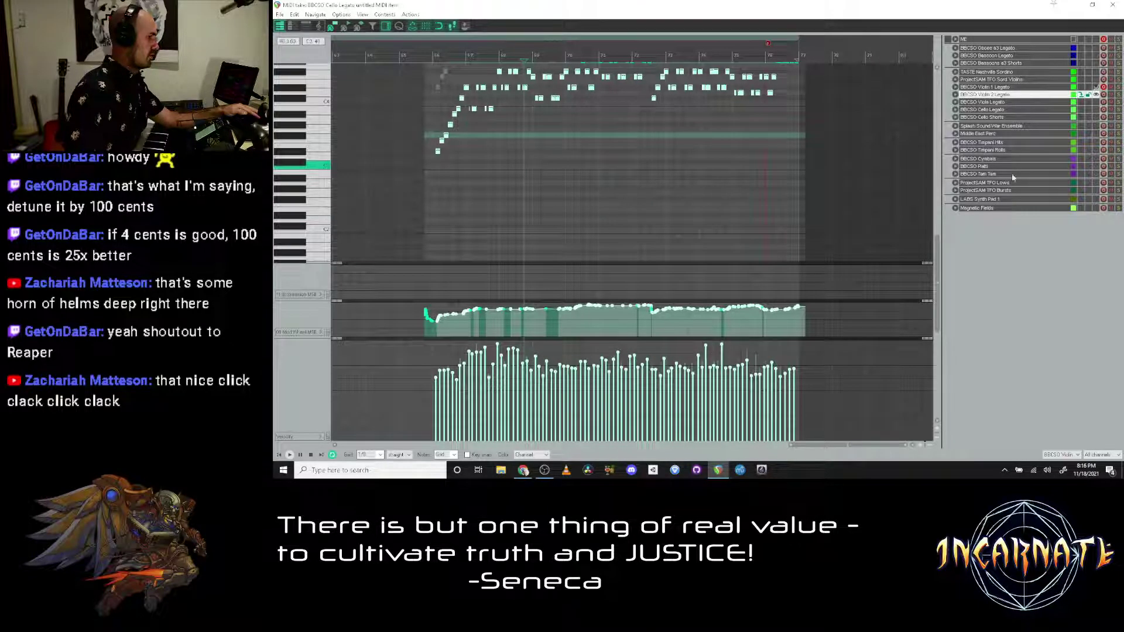
Step: Make the Cello Legato item editable and copy its CC1 mod wheel curve to CC11 expression
{"action": "left_click", "coordinate": [1083, 111]}
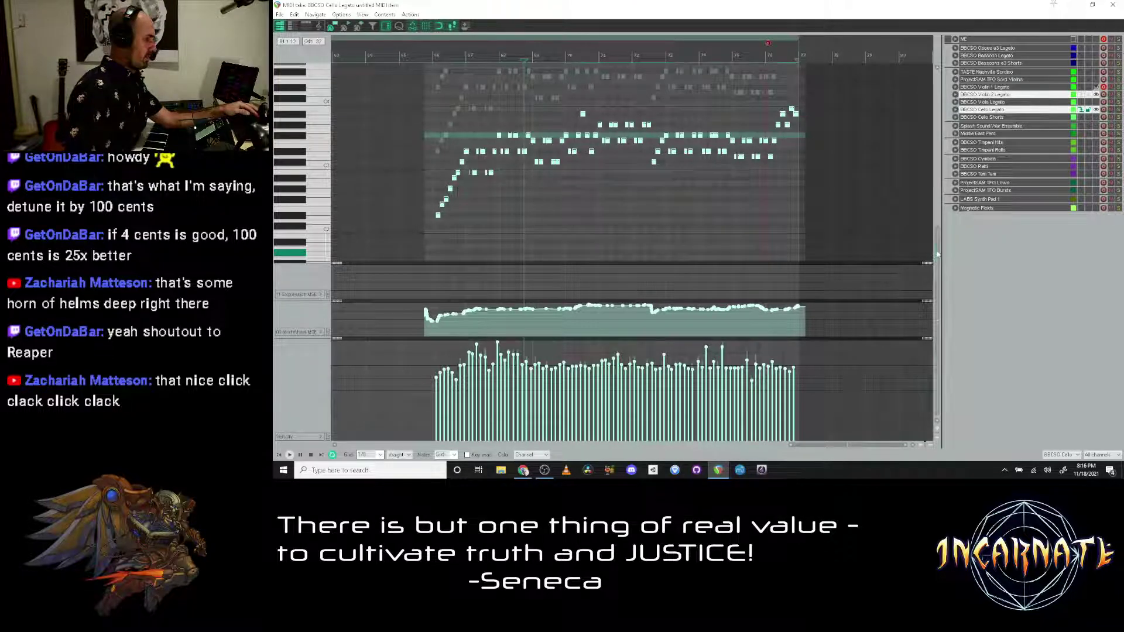
{"action": "scroll", "coordinate": [941, 241], "scroll_direction": "up", "scroll_amount": 2}
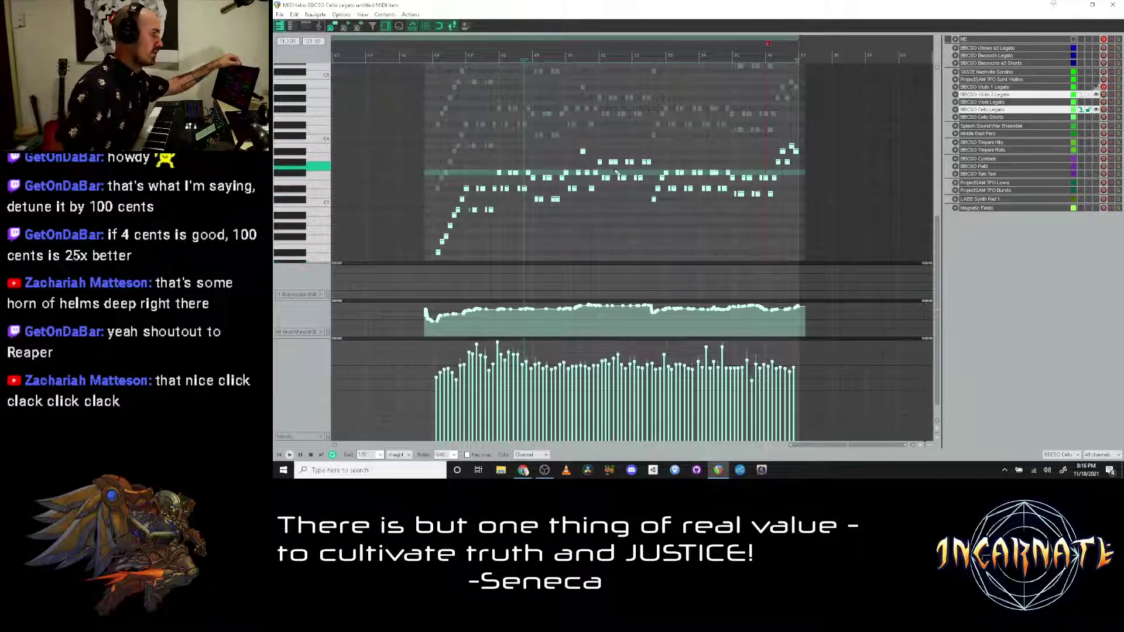
{"action": "scroll", "coordinate": [622, 171], "scroll_direction": "down", "scroll_amount": 2}
{"action": "scroll", "coordinate": [622, 170], "scroll_direction": "up", "scroll_amount": 2}
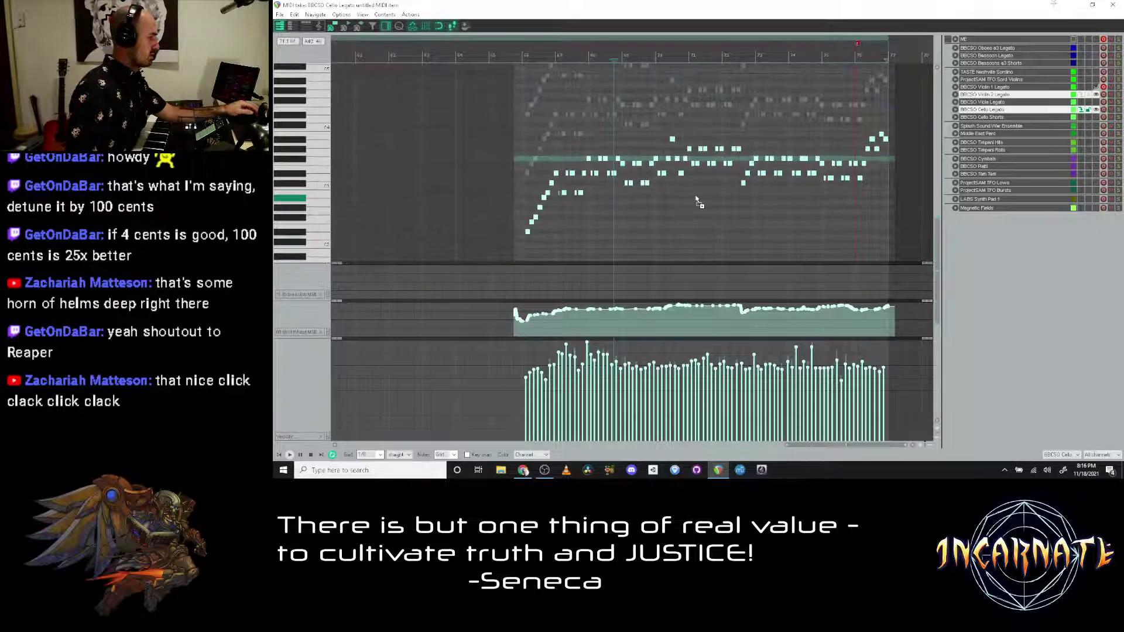
{"action": "scroll", "coordinate": [699, 196], "scroll_direction": "down", "scroll_amount": 2}
{"action": "scroll", "coordinate": [699, 197], "scroll_direction": "down", "scroll_amount": 2}
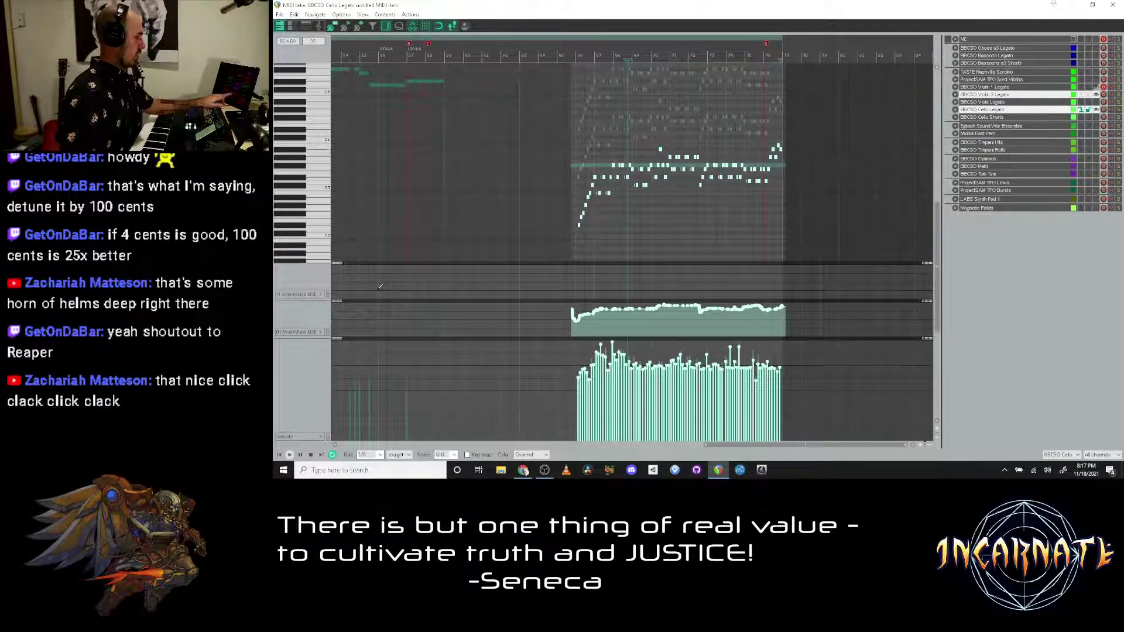
{"action": "key", "text": "ctrl+v"}
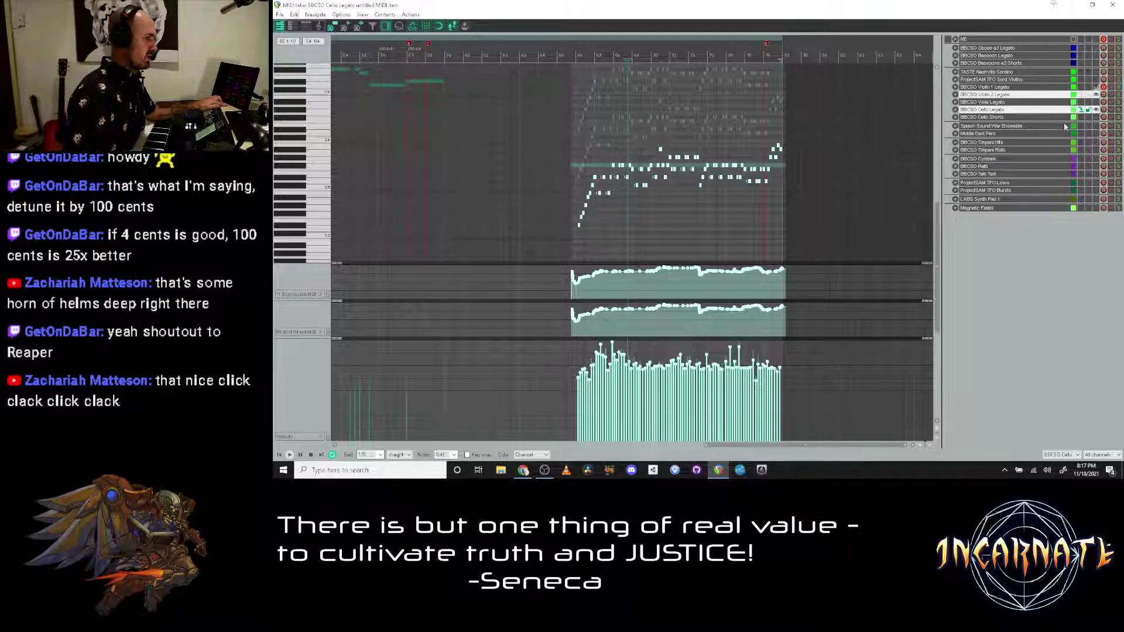
Step: Copy the CC1 mod wheel curve to CC11 expression in the Violin 2 Legato and Violin 1 Legato items
{"action": "left_click", "coordinate": [1081, 97]}
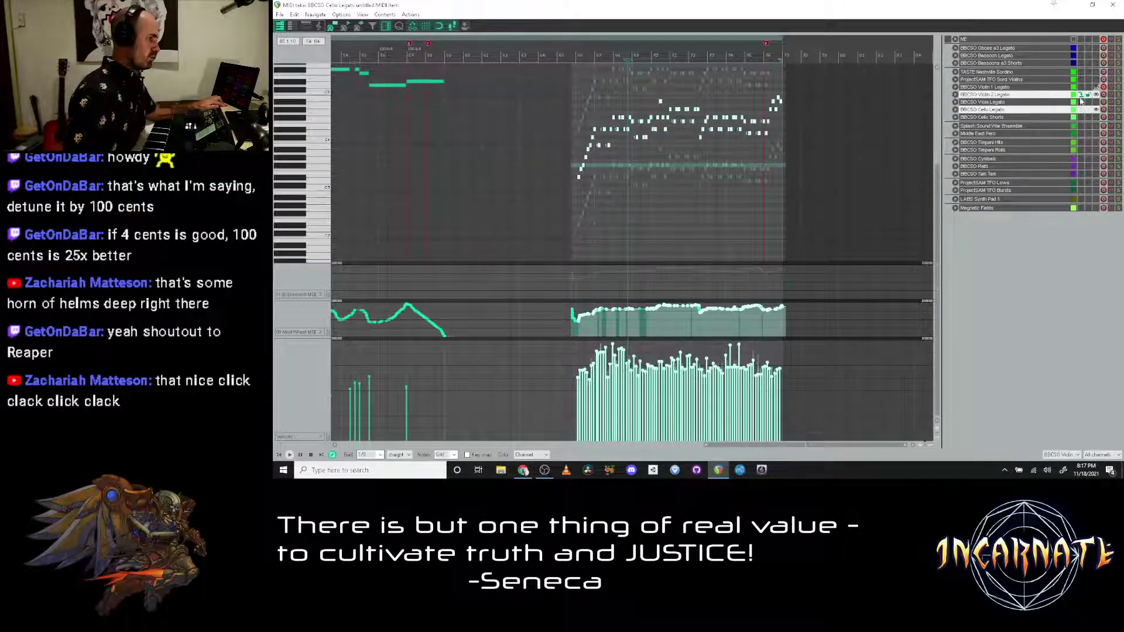
{"action": "left_click", "coordinate": [297, 312]}
{"action": "left_click_drag", "start_coordinate": [305, 304], "coordinate": [307, 284]}
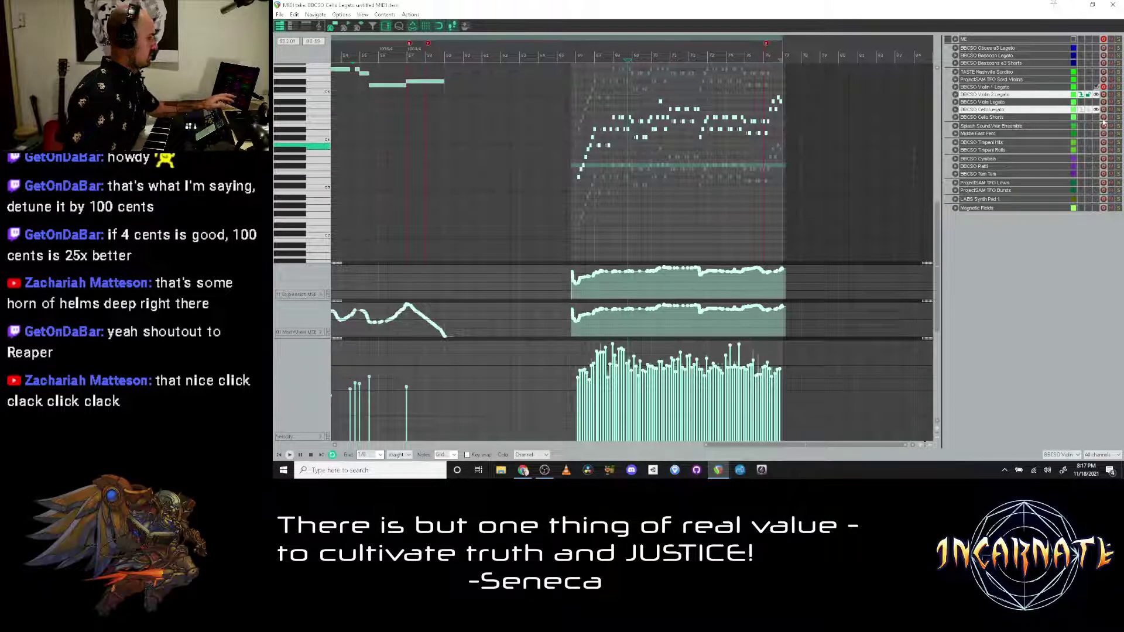
{"action": "left_click", "coordinate": [1083, 87]}
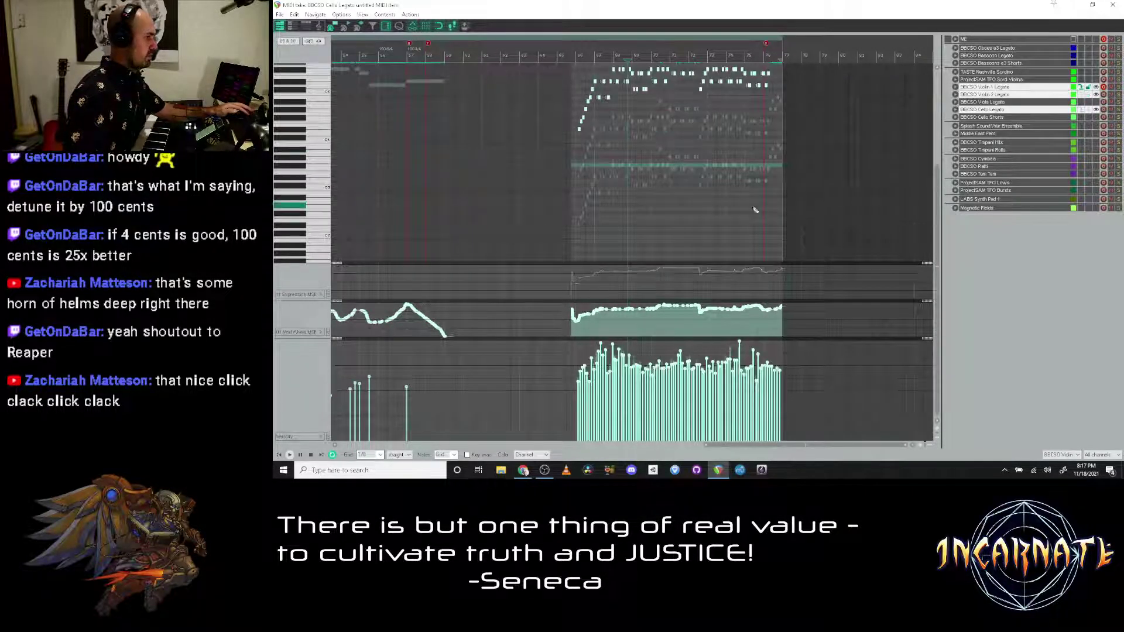
{"action": "left_click", "coordinate": [326, 294]}
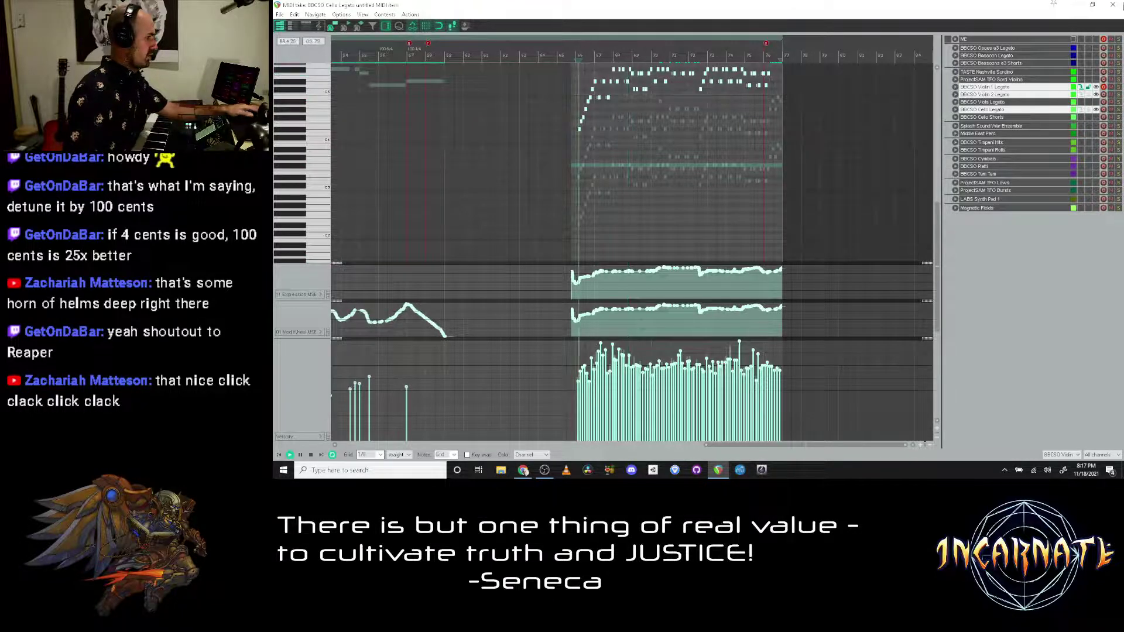
Step: Stop playback, open the closing Violin 2 Legato item with all its used controller lanes, and delete its channel pressure events
{"action": "key", "text": "Escape"}
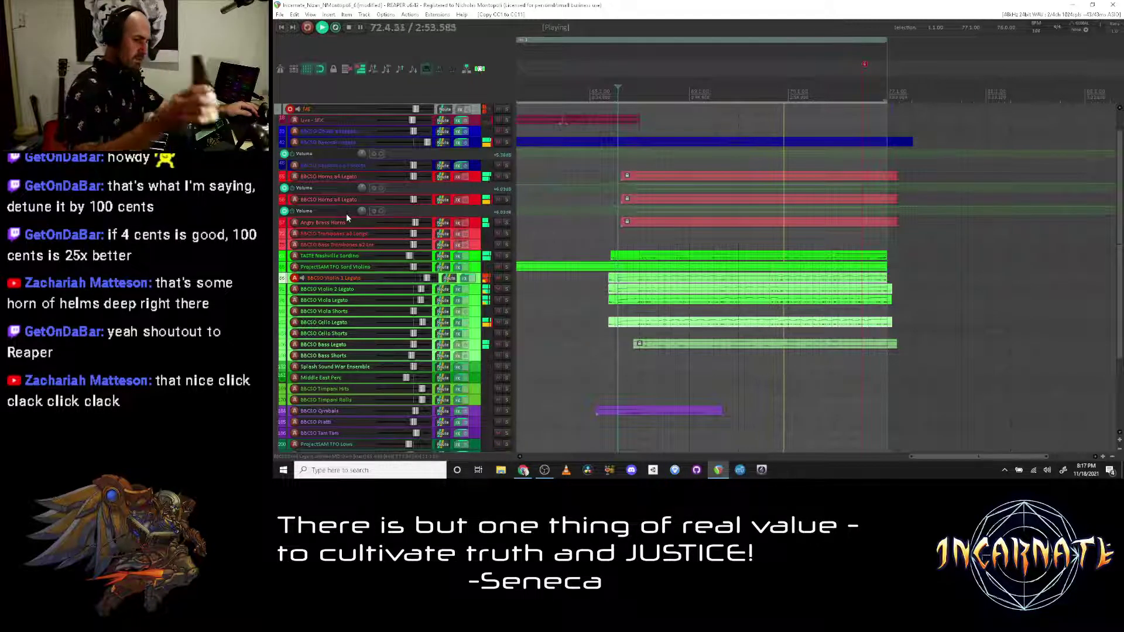
{"action": "key", "text": "space"}
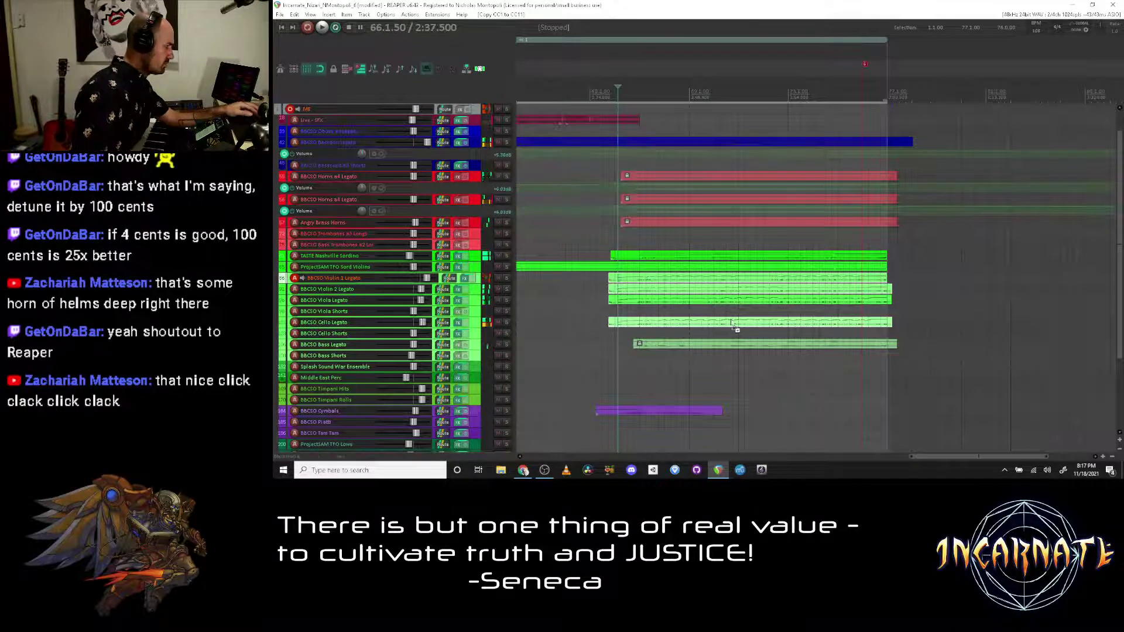
{"action": "scroll", "coordinate": [749, 316], "scroll_direction": "up", "scroll_amount": 5}
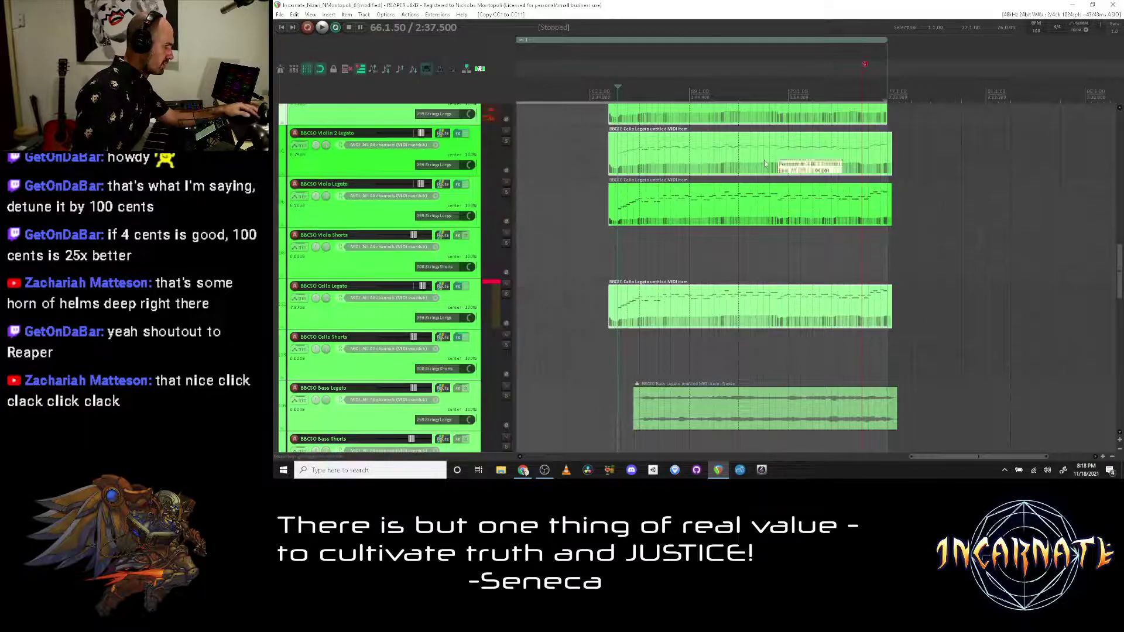
{"action": "double_click", "coordinate": [764, 160]}
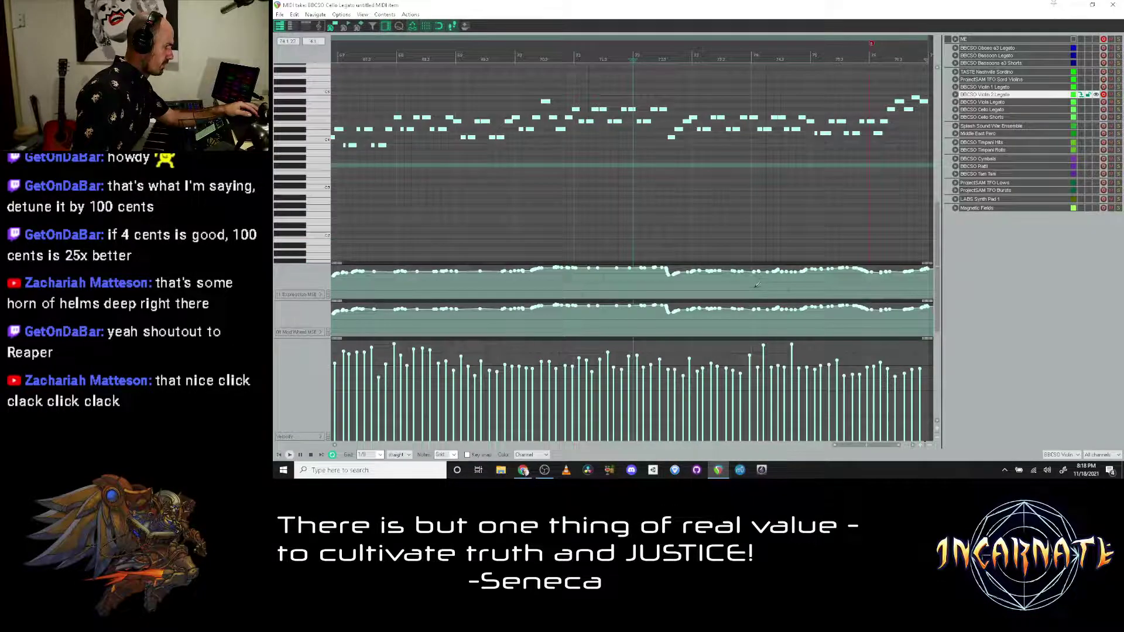
{"action": "scroll", "coordinate": [757, 284], "scroll_direction": "down", "scroll_amount": 2}
{"action": "scroll", "coordinate": [758, 289], "scroll_direction": "down", "scroll_amount": 3}
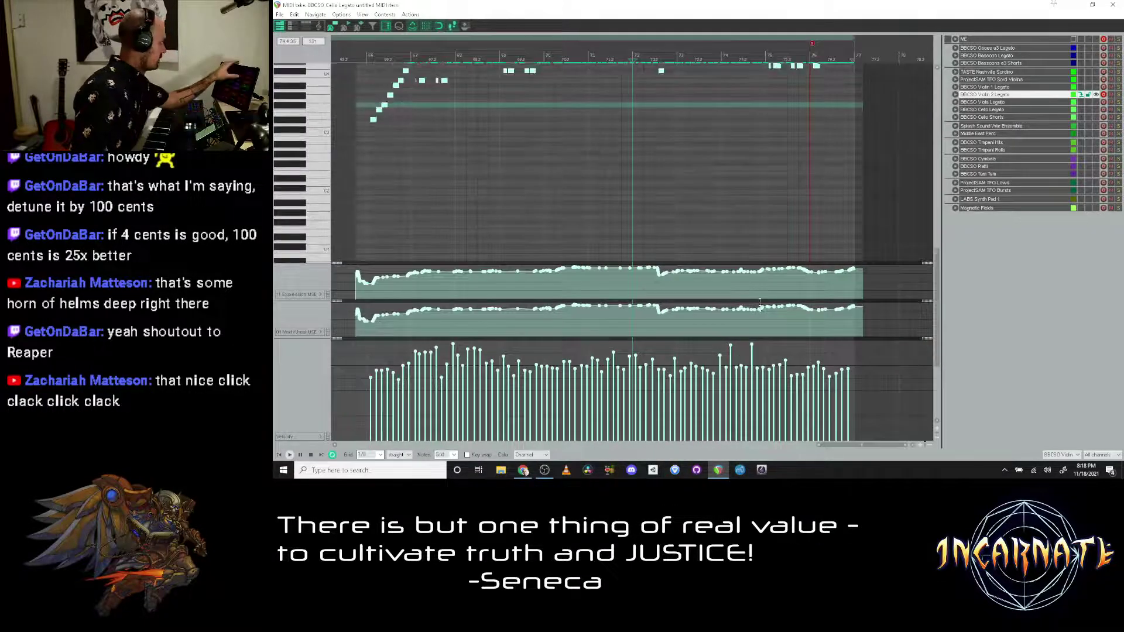
{"action": "key", "text": "c"}
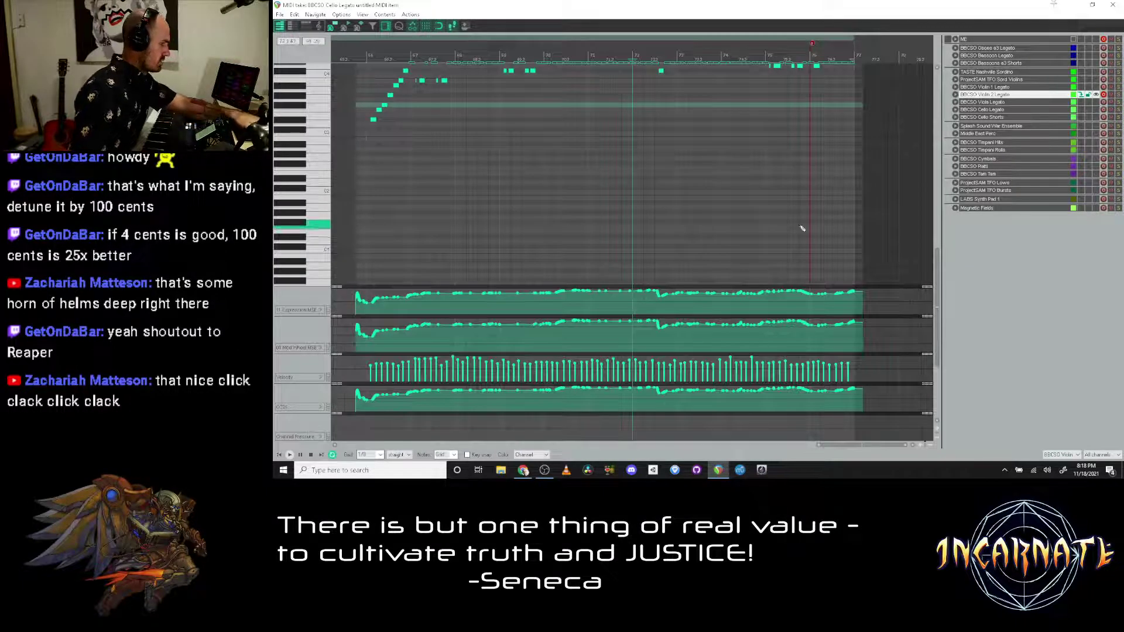
{"action": "left_click", "coordinate": [1112, 6]}
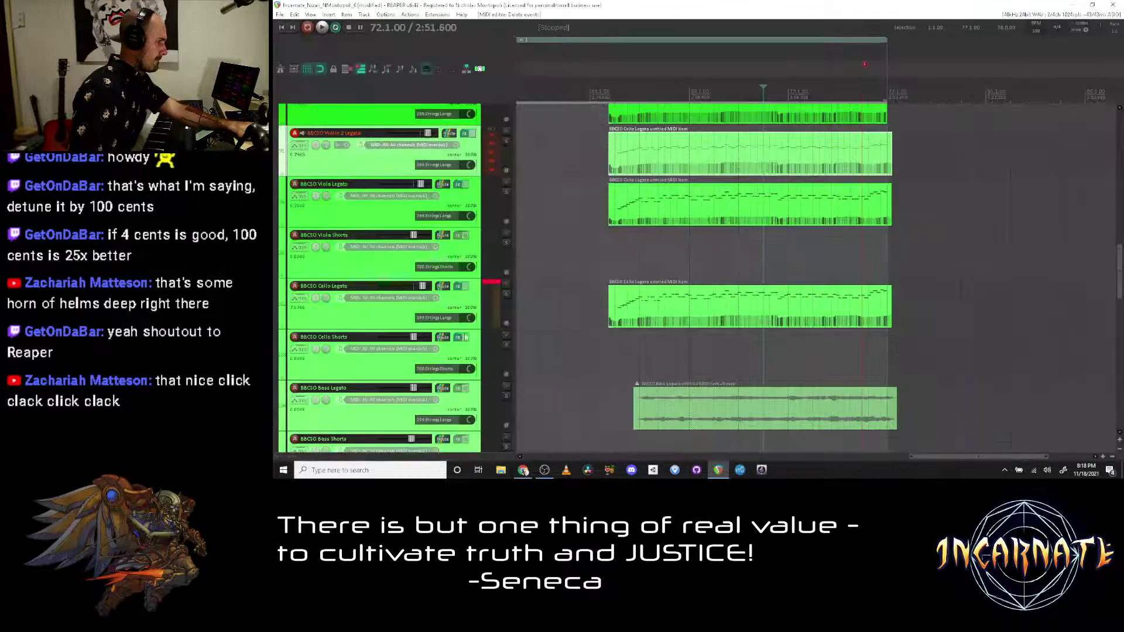
Step: Solo the string tracks from Violin 1 Legato through Cello Legato and play the closing section from about bar 68
{"action": "left_click_drag", "start_coordinate": [506, 143], "coordinate": [493, 311]}
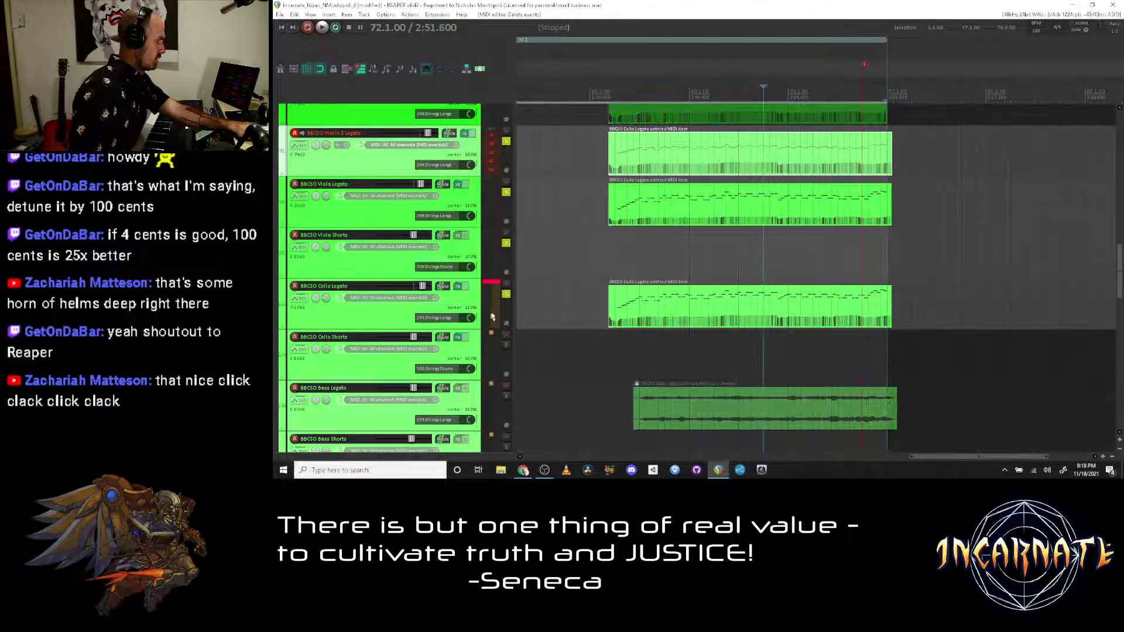
{"action": "scroll", "coordinate": [454, 250], "scroll_direction": "up", "scroll_amount": 3}
{"action": "left_click", "coordinate": [503, 244]}
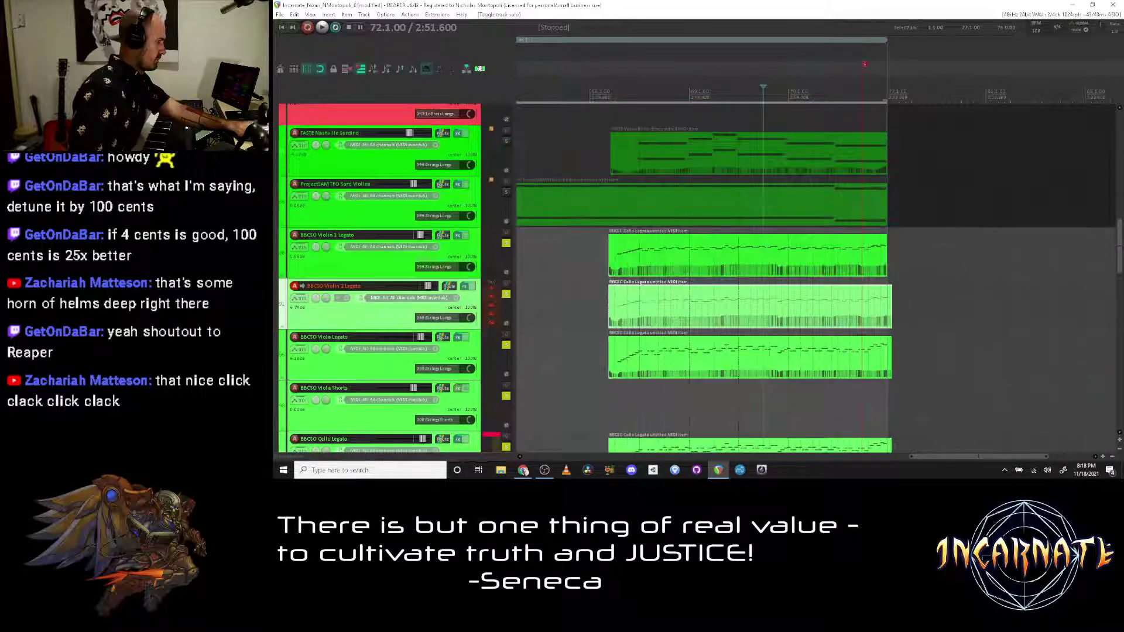
{"action": "left_click", "coordinate": [665, 152]}
{"action": "key", "text": "space"}
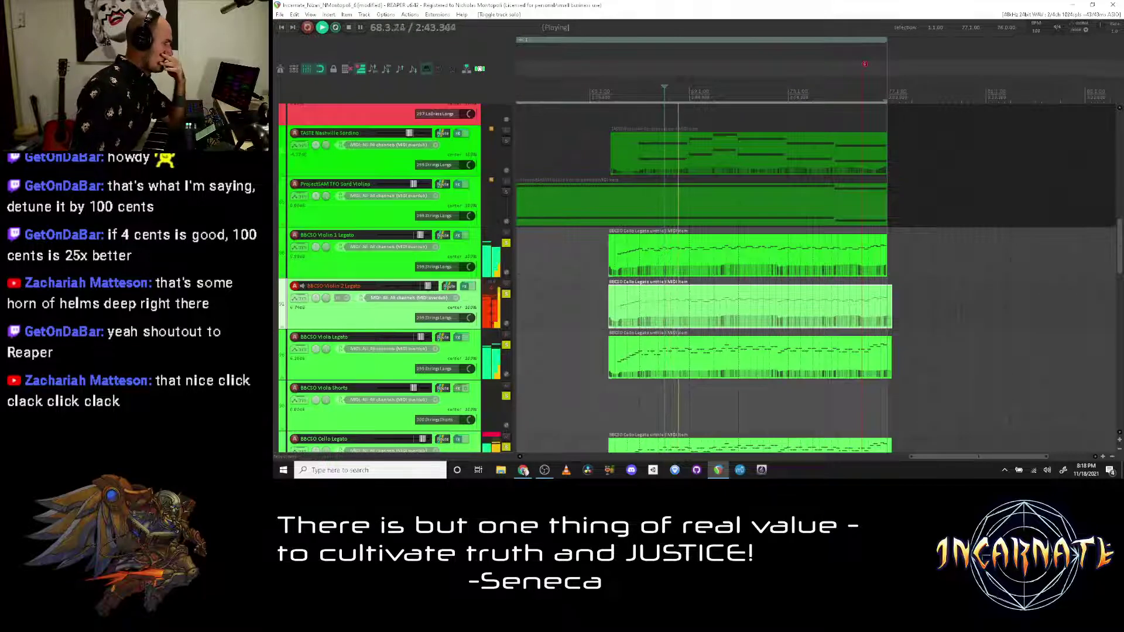
Step: Open the closing Violin 1 Legato item with all its used controller lanes and delete its channel pressure events
{"action": "left_click", "coordinate": [685, 259]}
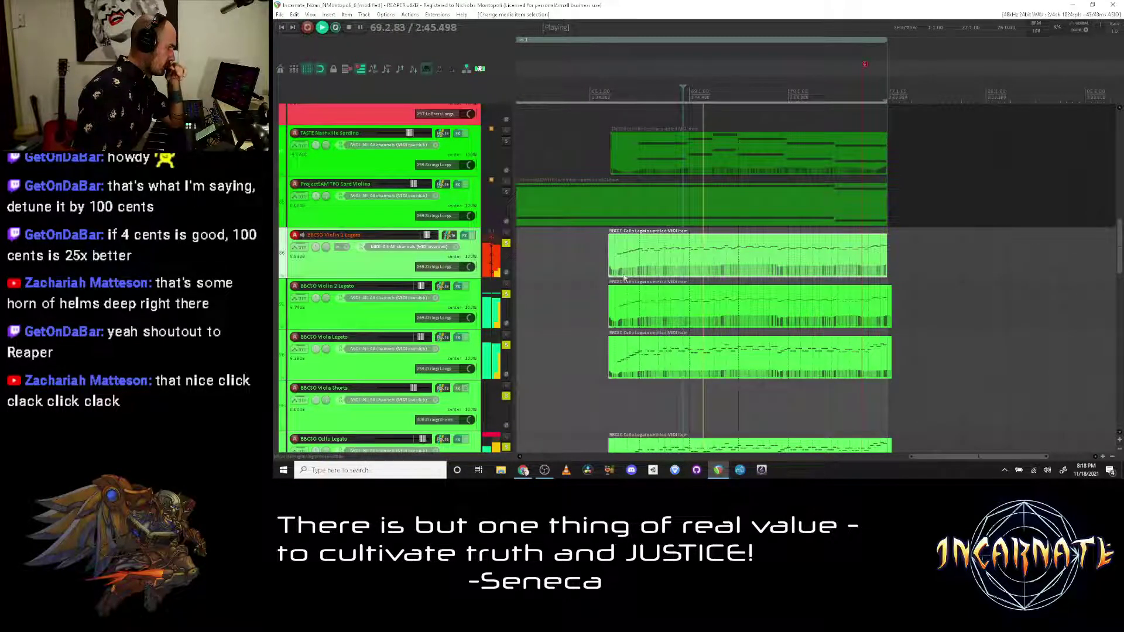
{"action": "double_click", "coordinate": [611, 270]}
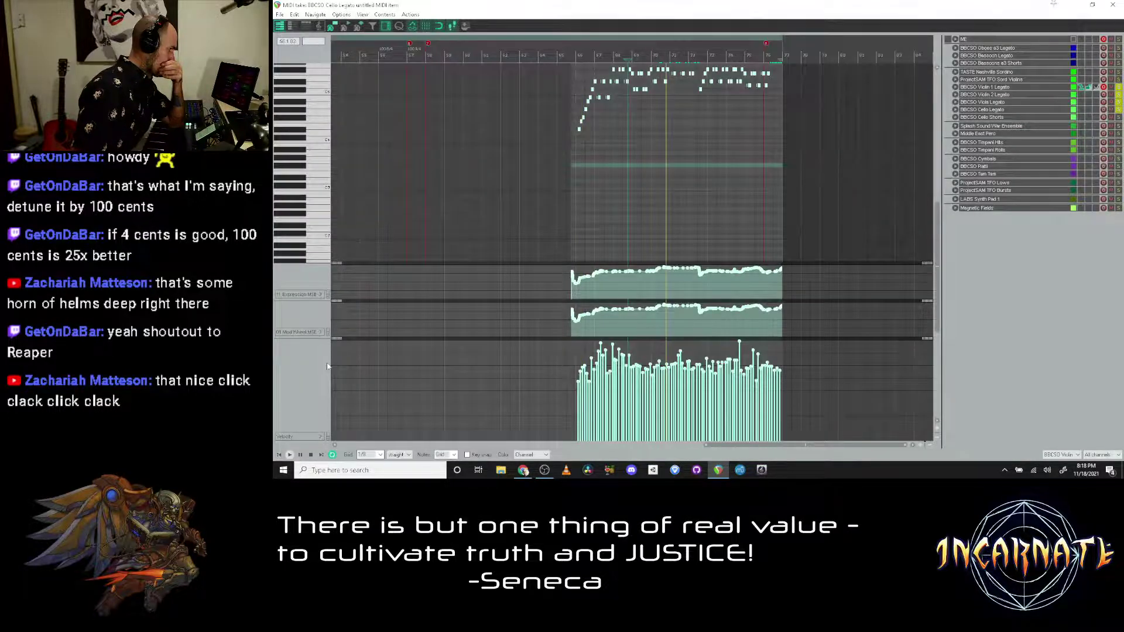
{"action": "left_click", "coordinate": [290, 333]}
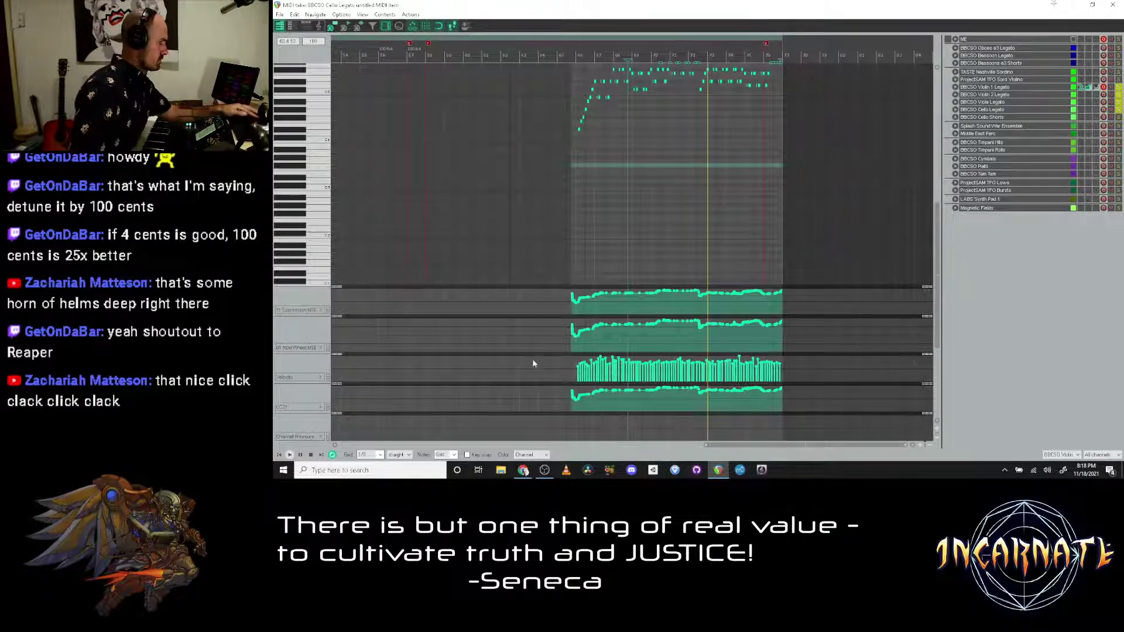
{"action": "scroll", "coordinate": [824, 364], "scroll_direction": "up", "scroll_amount": 2}
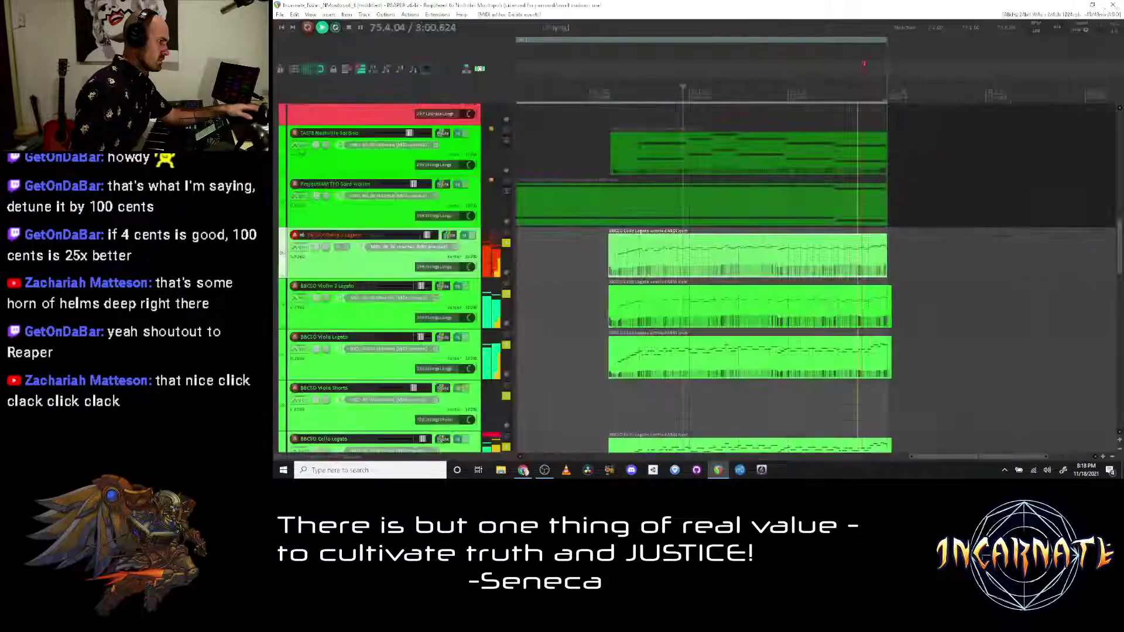
{"action": "left_click", "coordinate": [1113, 5]}
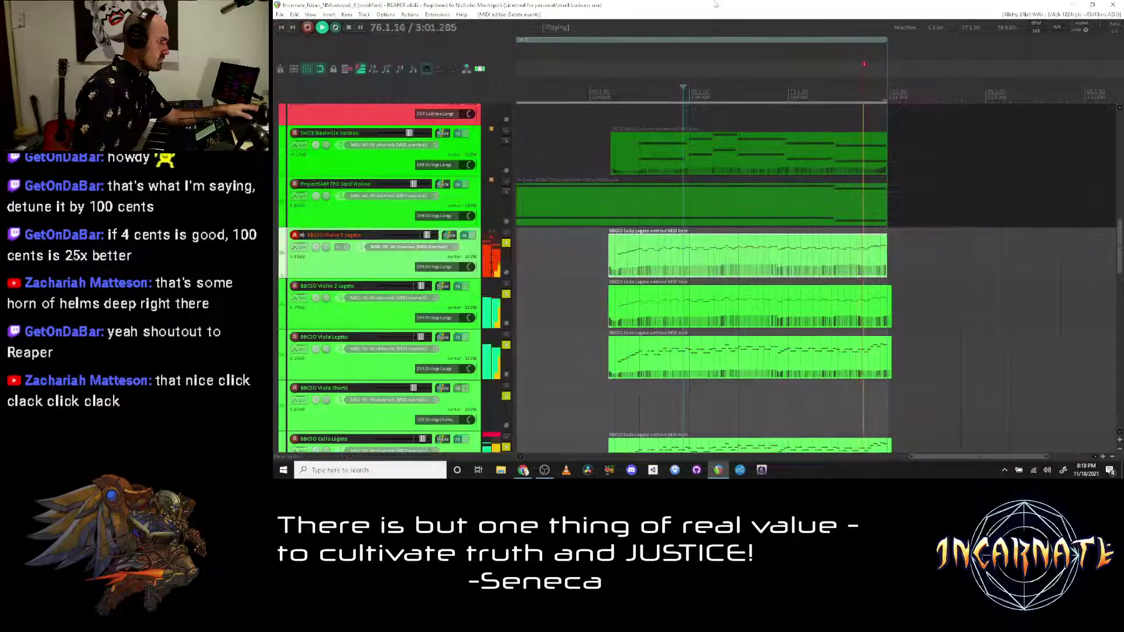
Step: Check the stream chat, then return to REAPER, stop playback and clear the solos on the string tracks
{"action": "key", "text": "alt+Tab"}
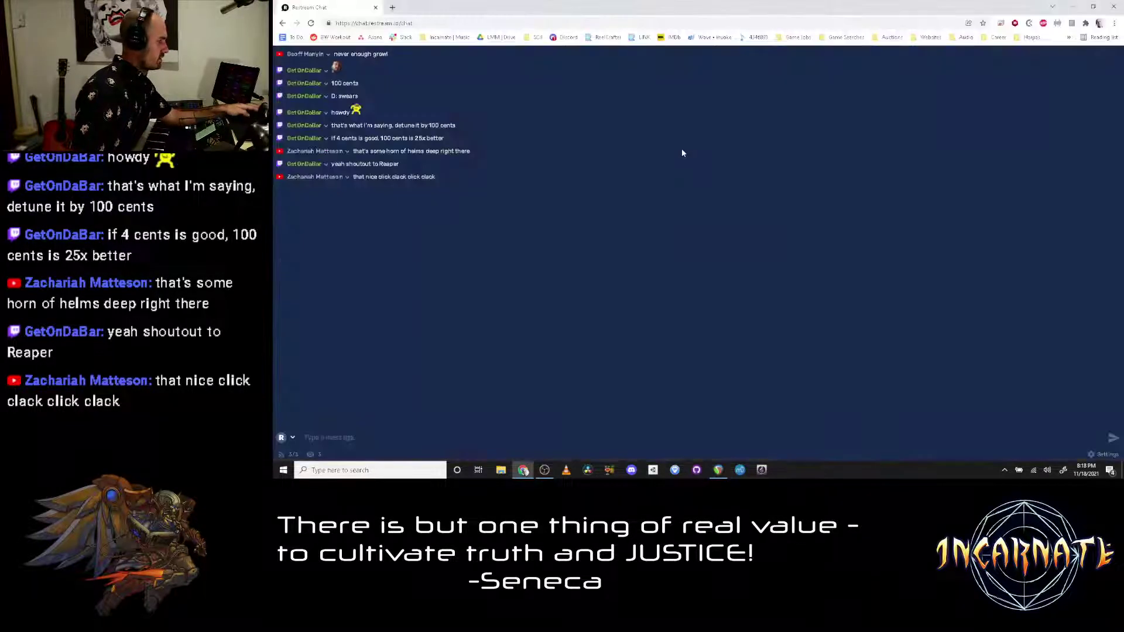
{"action": "key", "text": "alt+Tab"}
{"action": "key", "text": "space"}
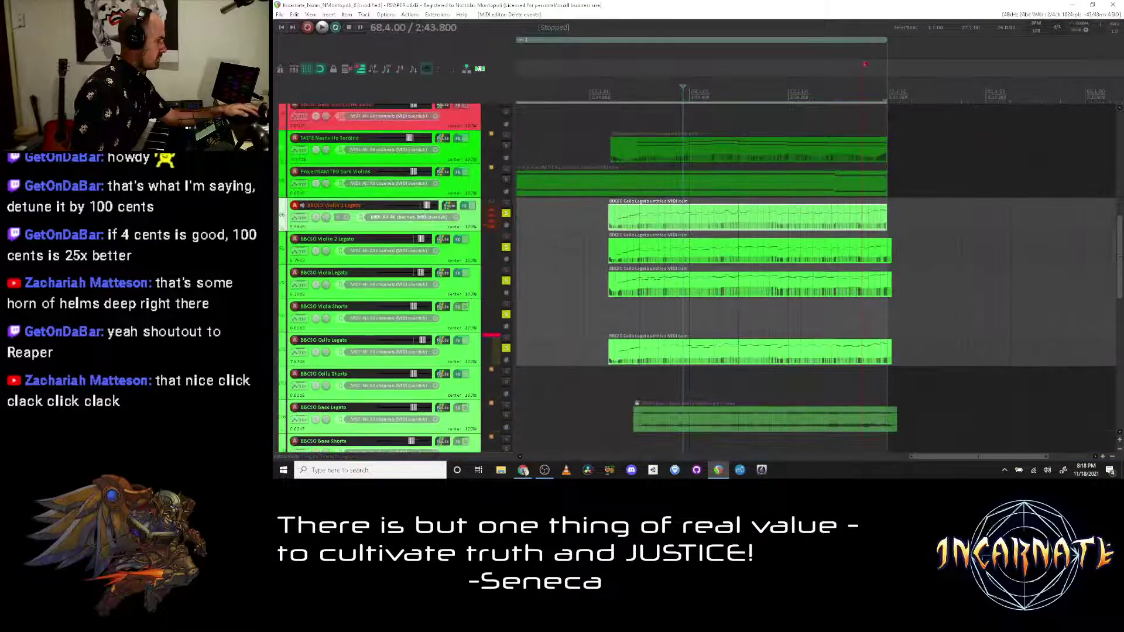
{"action": "left_click", "coordinate": [506, 247]}
{"action": "key", "text": "minus"}
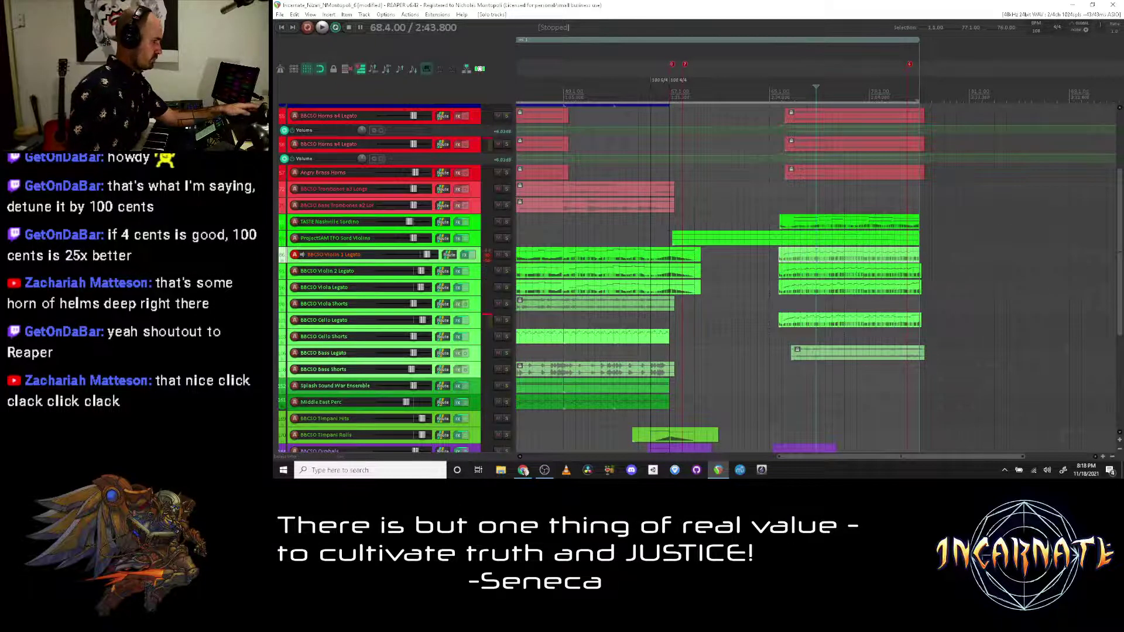
Step: Check Task Manager briefly, then return to REAPER and play the arrangement from about bar 49
{"action": "key", "text": "ctrl+shift+Escape"}
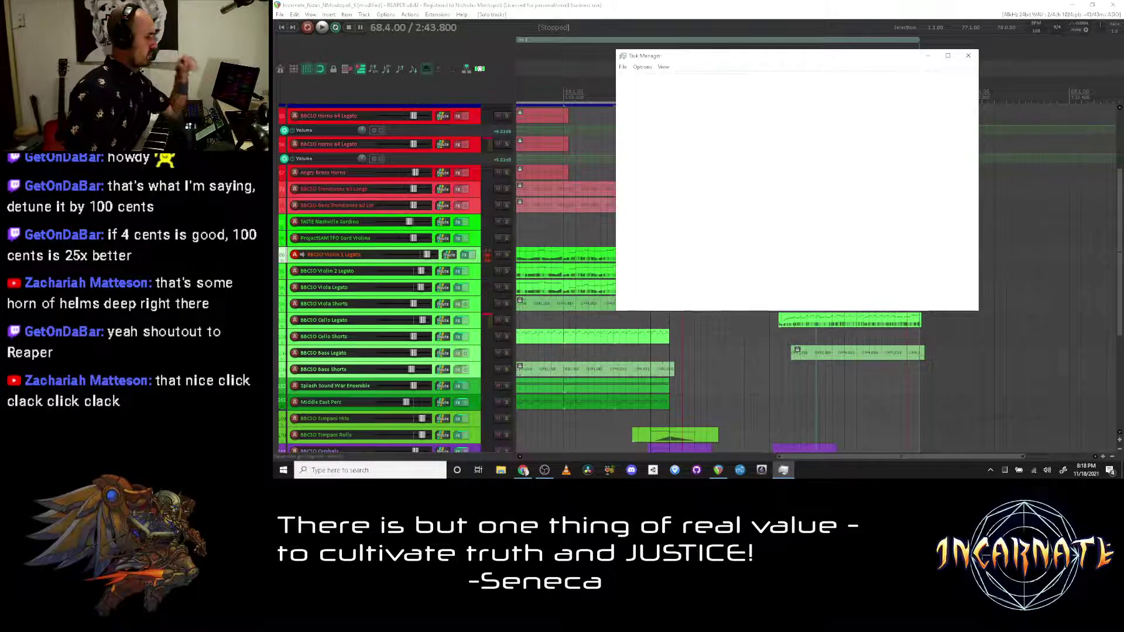
{"action": "left_click", "coordinate": [971, 56]}
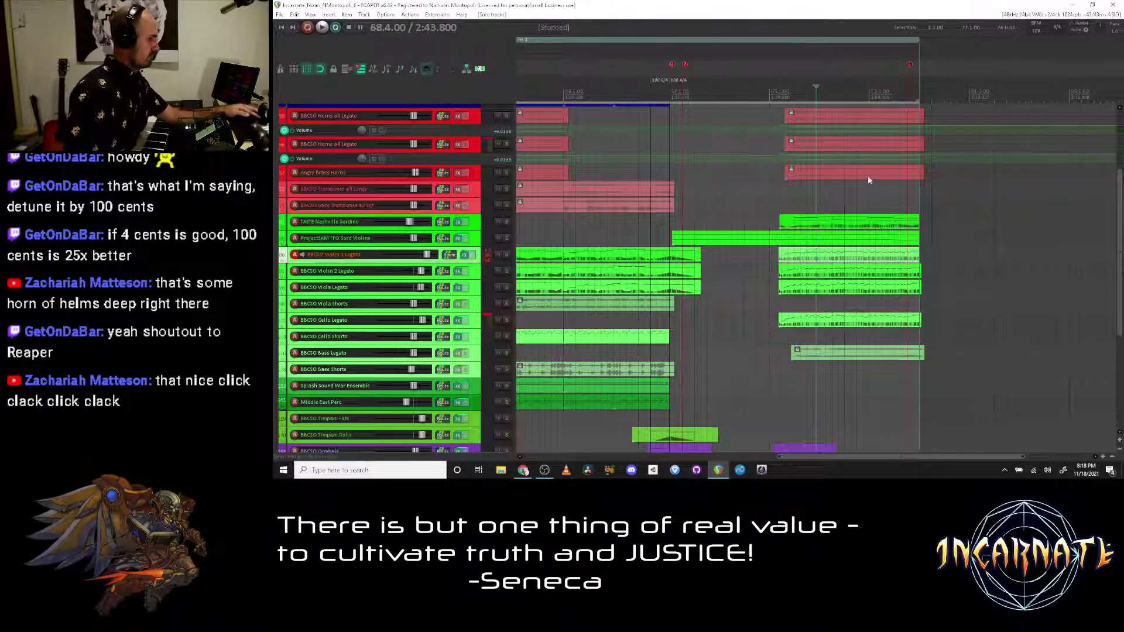
{"action": "scroll", "coordinate": [868, 176], "scroll_direction": "down", "scroll_amount": 3}
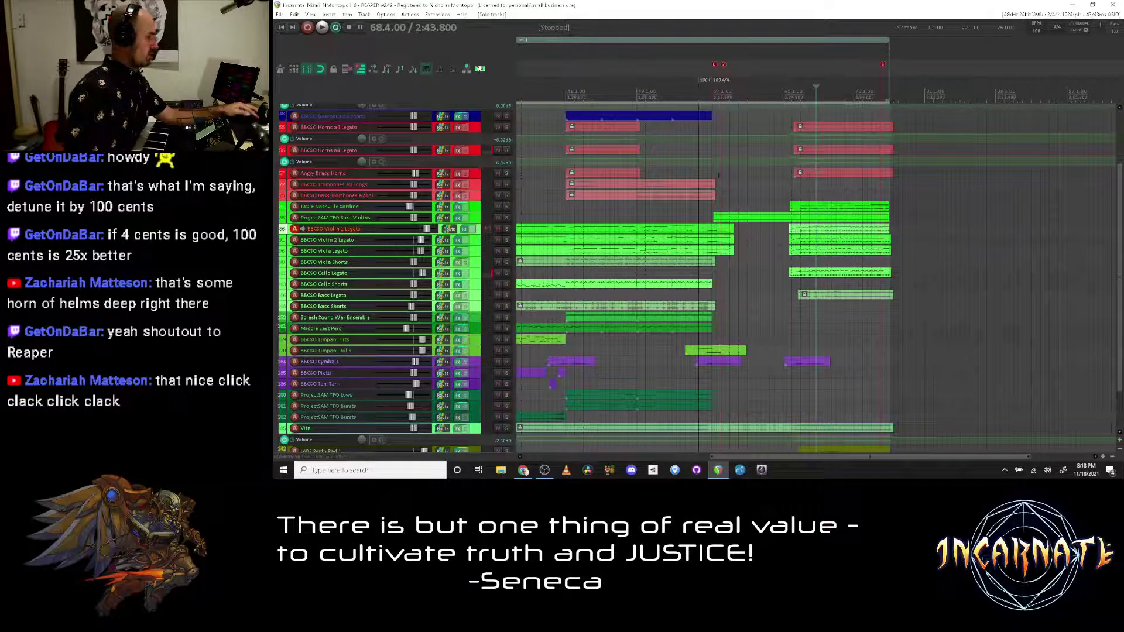
{"action": "key", "text": "space"}
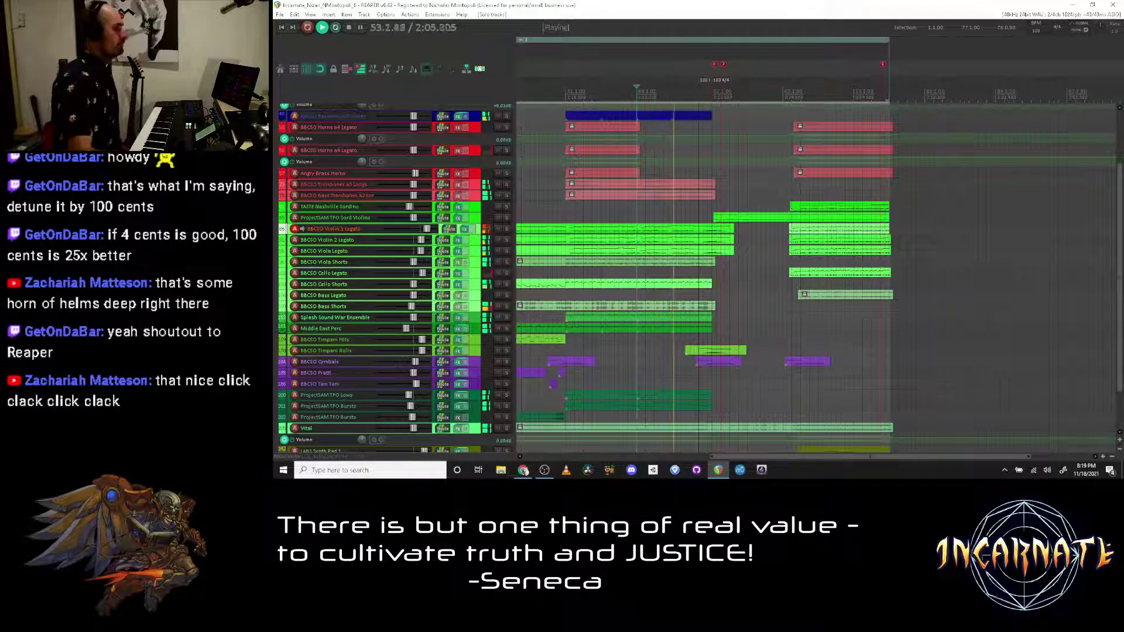
Step: Try setting the pitch adjustment of the four Live SFX items to 14 semitones and toggling their preserve-pitch option
{"action": "scroll", "coordinate": [272, 215], "scroll_direction": "up", "scroll_amount": 4}
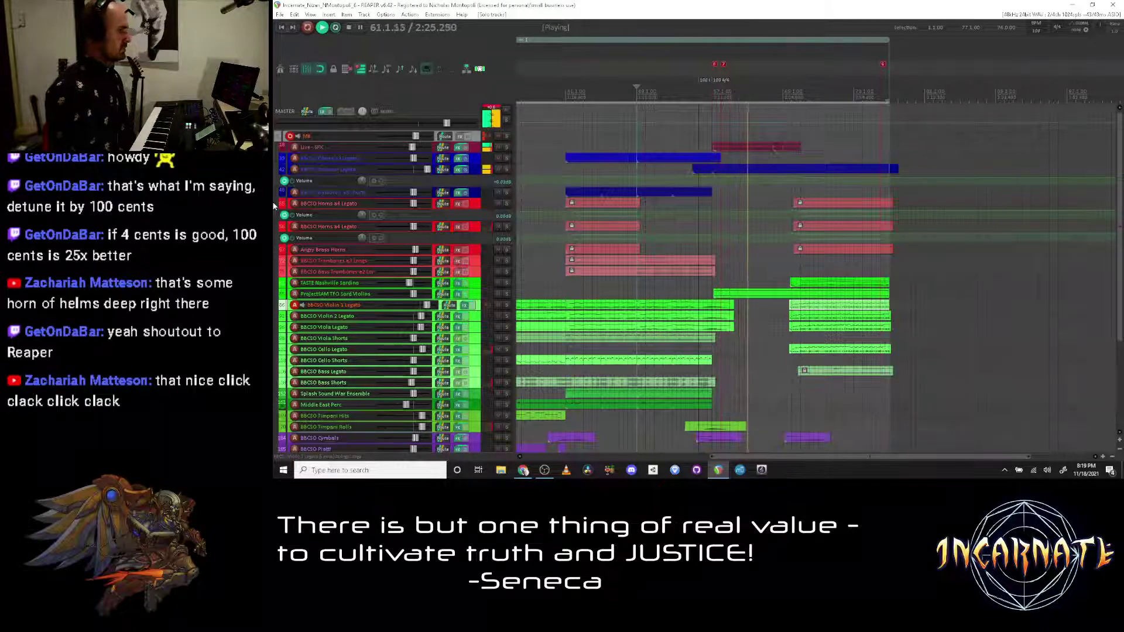
{"action": "left_click_drag", "start_coordinate": [700, 137], "coordinate": [814, 310]}
{"action": "key", "text": "F2"}
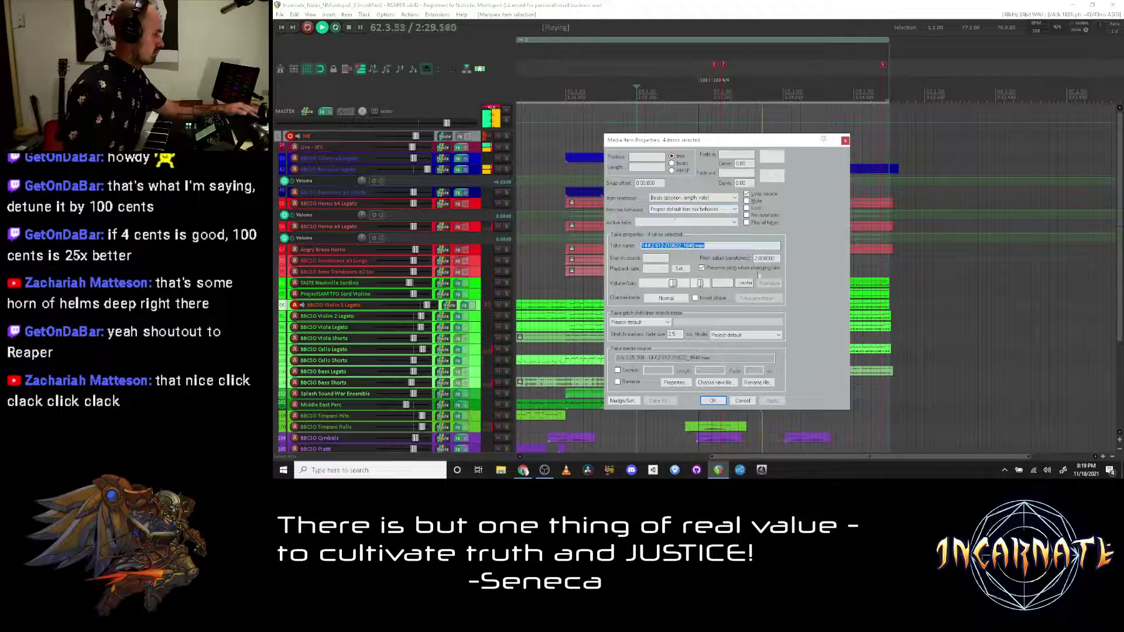
{"action": "double_click", "coordinate": [777, 260]}
{"action": "type", "text": "14"}
{"action": "key", "text": "Return"}
{"action": "left_click", "coordinate": [701, 268]}
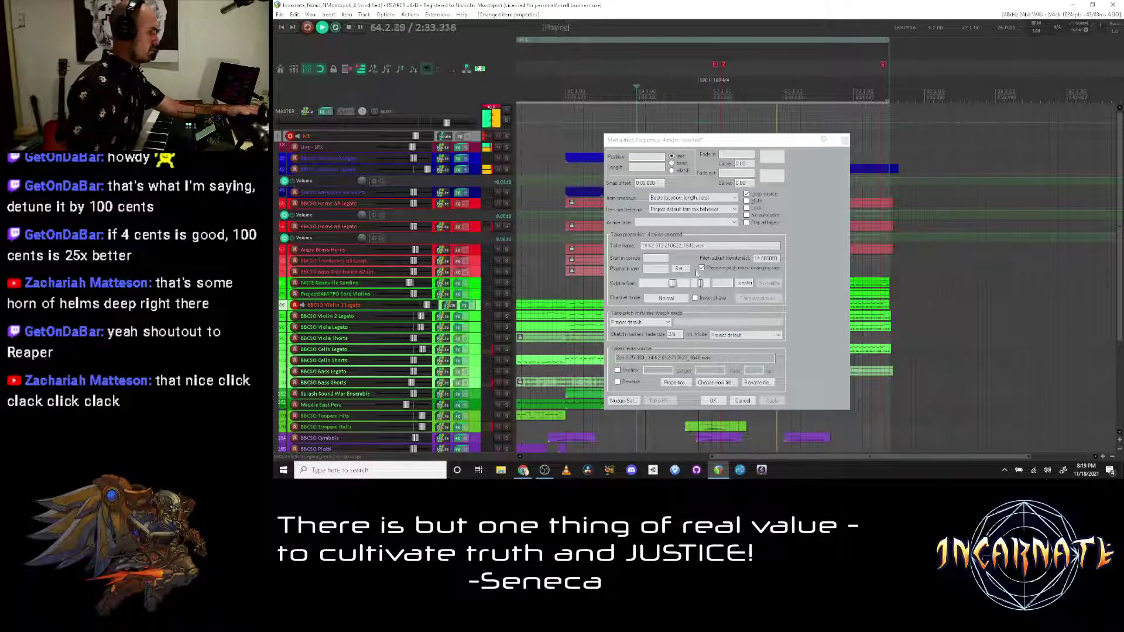
{"action": "left_click", "coordinate": [719, 401]}
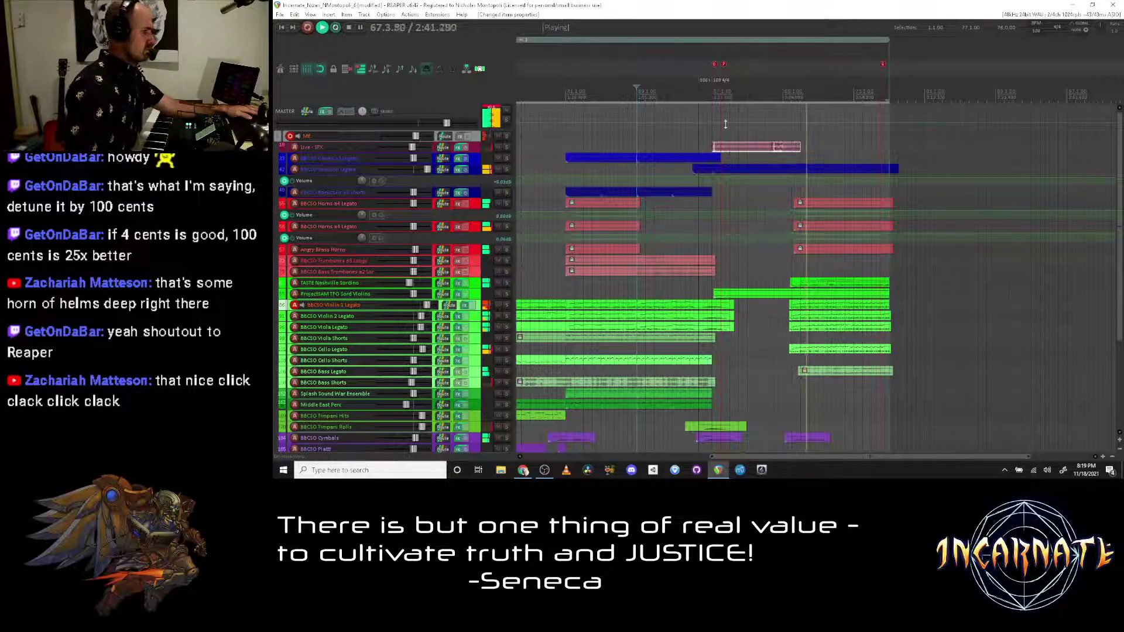
Step: Play the section from bar 57 to audition the repitched Live SFX items, and undo their pitch changes
{"action": "key", "text": "6"}
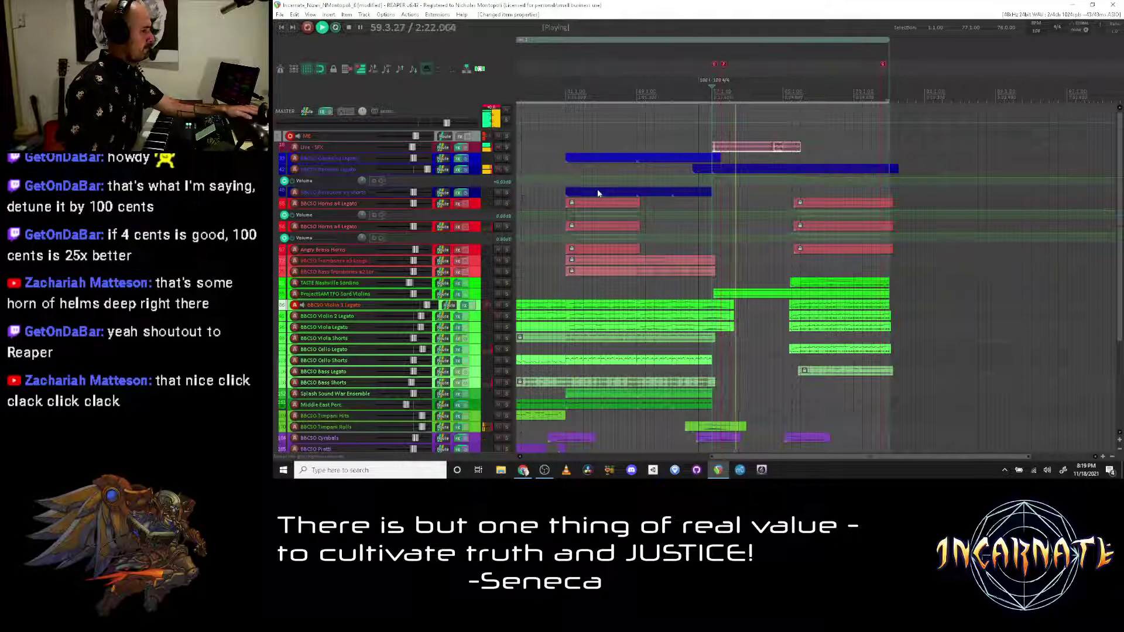
{"action": "scroll", "coordinate": [375, 187], "scroll_direction": "up", "scroll_amount": 2}
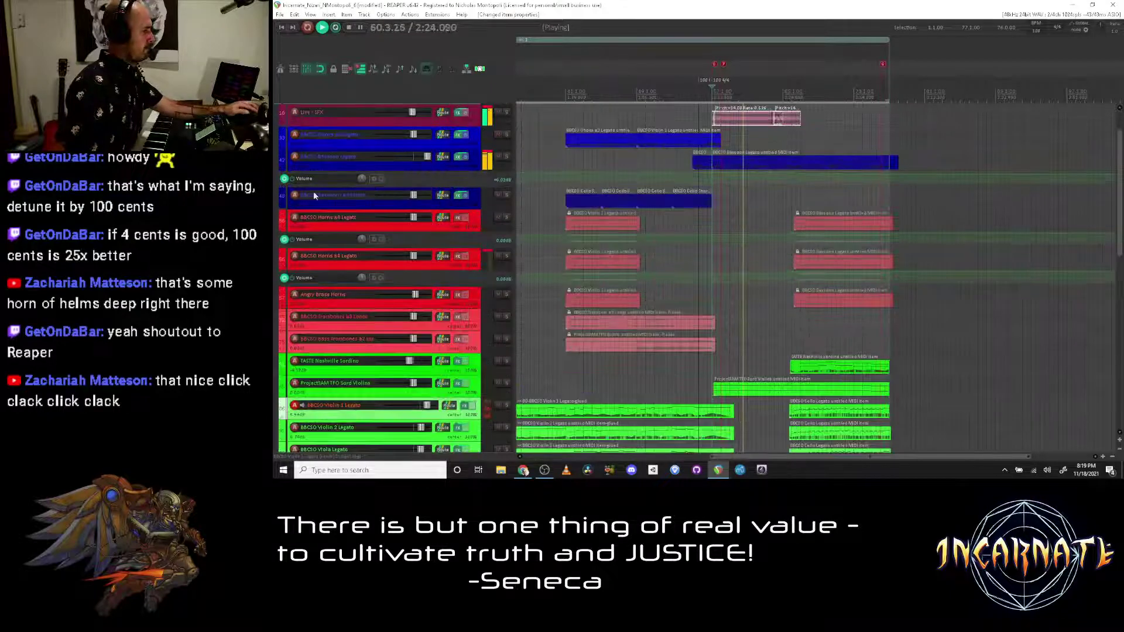
{"action": "scroll", "coordinate": [273, 200], "scroll_direction": "up", "scroll_amount": 3}
{"action": "scroll", "coordinate": [272, 199], "scroll_direction": "up", "scroll_amount": 1}
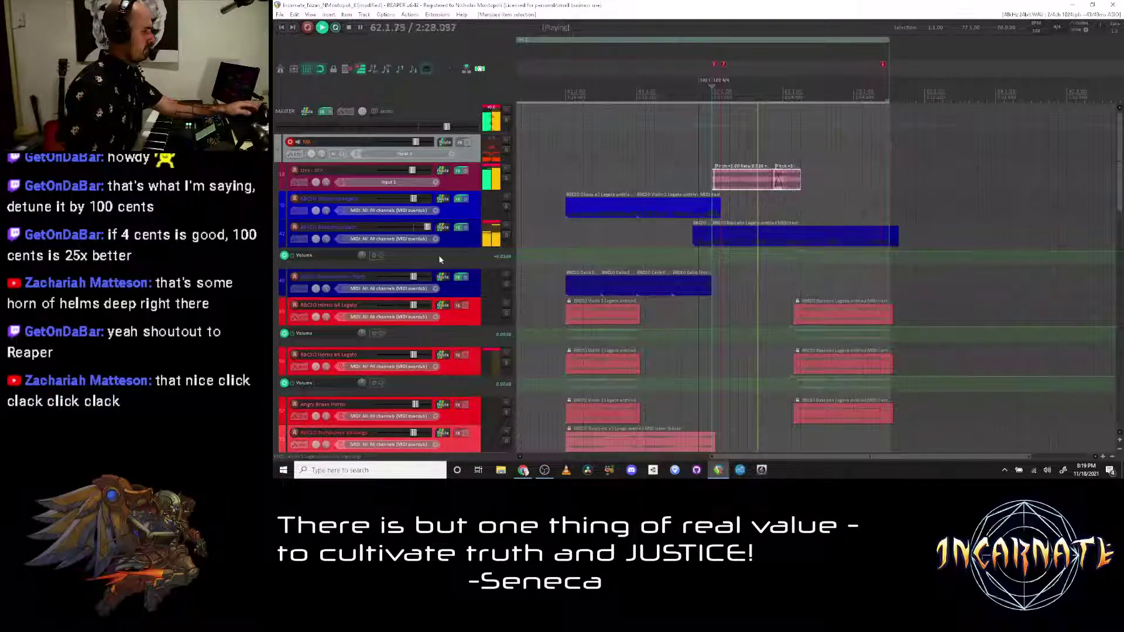
{"action": "scroll", "coordinate": [572, 274], "scroll_direction": "down", "scroll_amount": 2}
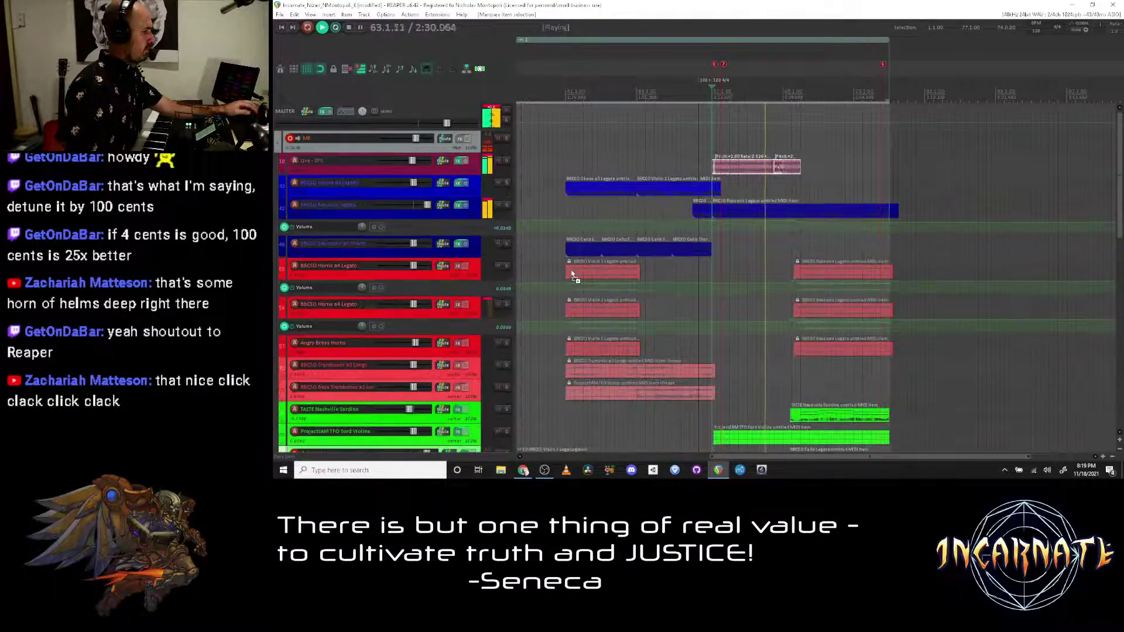
{"action": "scroll", "coordinate": [572, 274], "scroll_direction": "down", "scroll_amount": 3}
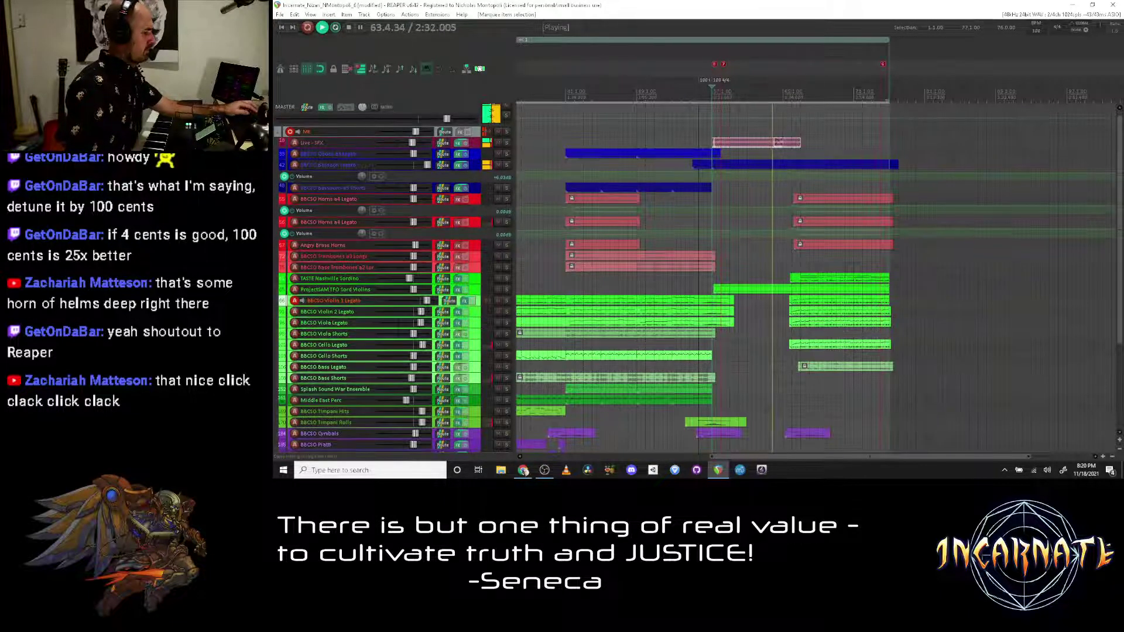
Step: Reset the volumes of the Violin 2, Viola and Cello Legato tracks, and place the edit cursor at bar 77
{"action": "scroll", "coordinate": [603, 274], "scroll_direction": "down", "scroll_amount": 1}
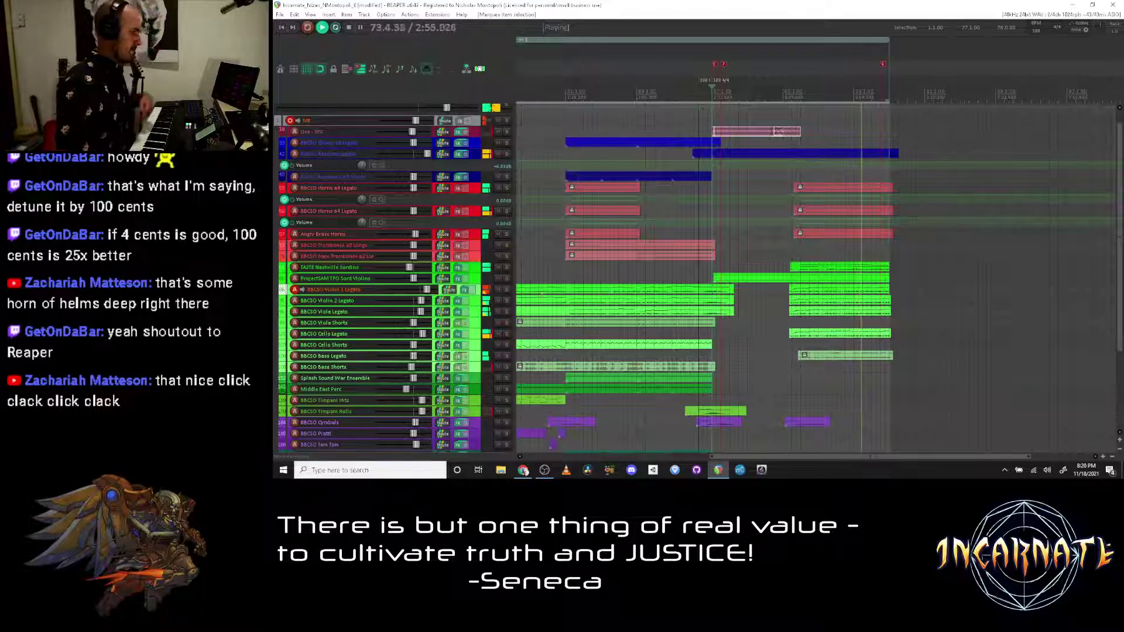
{"action": "double_click", "coordinate": [421, 301]}
{"action": "double_click", "coordinate": [421, 312]}
{"action": "double_click", "coordinate": [422, 334]}
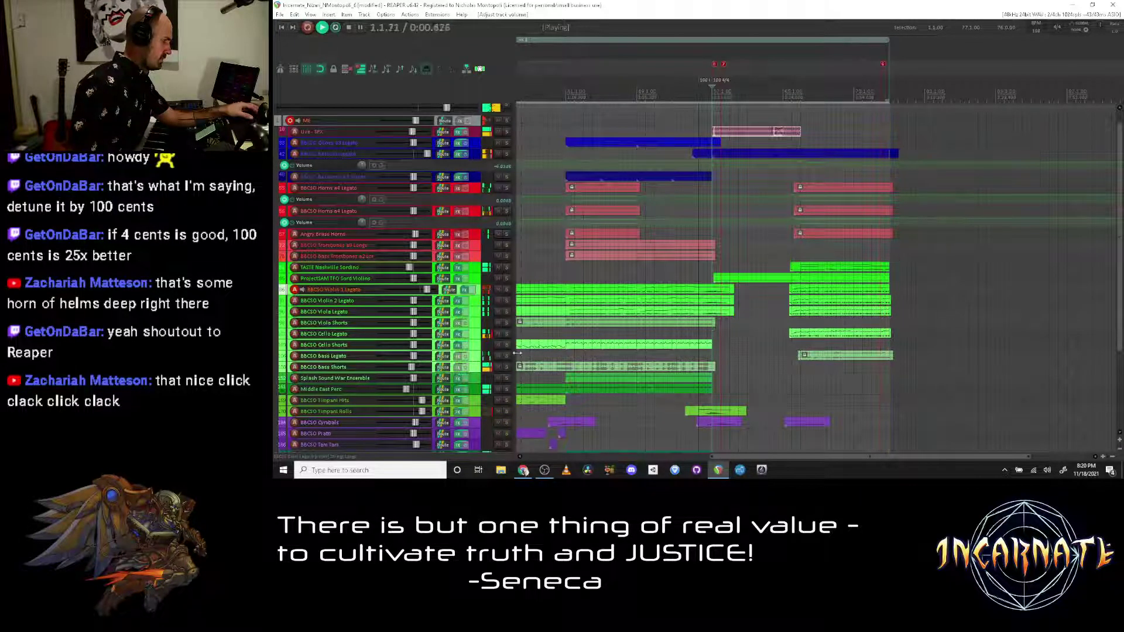
{"action": "key", "text": "space"}
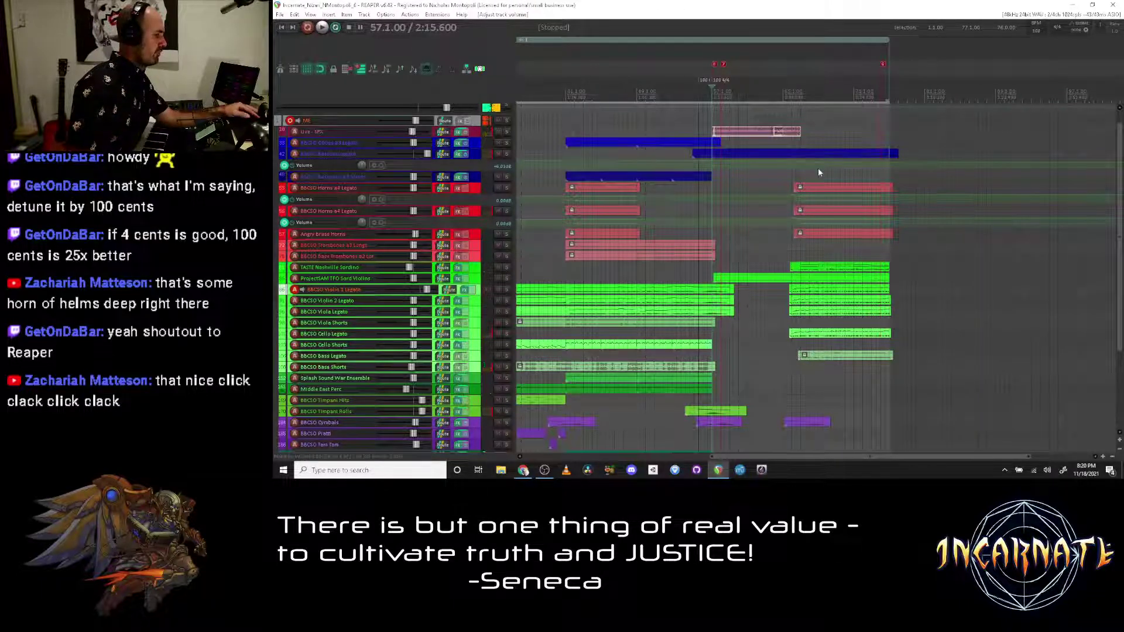
{"action": "left_click", "coordinate": [888, 85]}
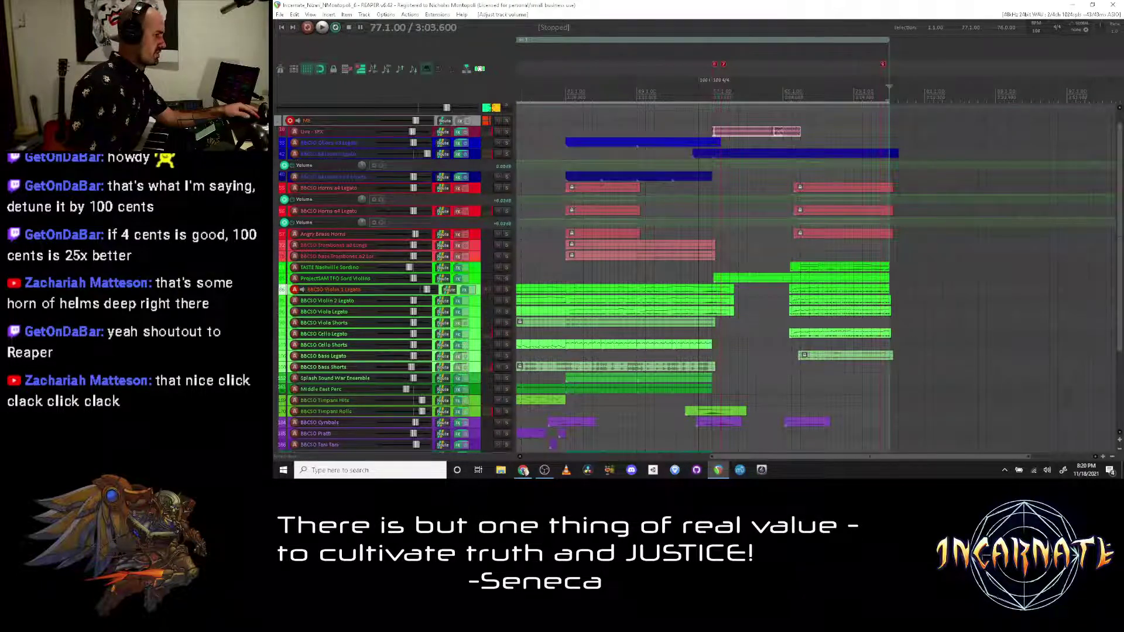
Step: Trim the Violin 2, Viola, Cello and Bass Legato items at bar 77, unlocking the leftover bass piece and deleting everything past the split
{"action": "scroll", "coordinate": [888, 85], "scroll_direction": "up", "scroll_amount": 3}
{"action": "scroll", "coordinate": [832, 351], "scroll_direction": "down", "scroll_amount": 3}
{"action": "left_click_drag", "start_coordinate": [841, 384], "coordinate": [823, 291]}
{"action": "key", "text": "s"}
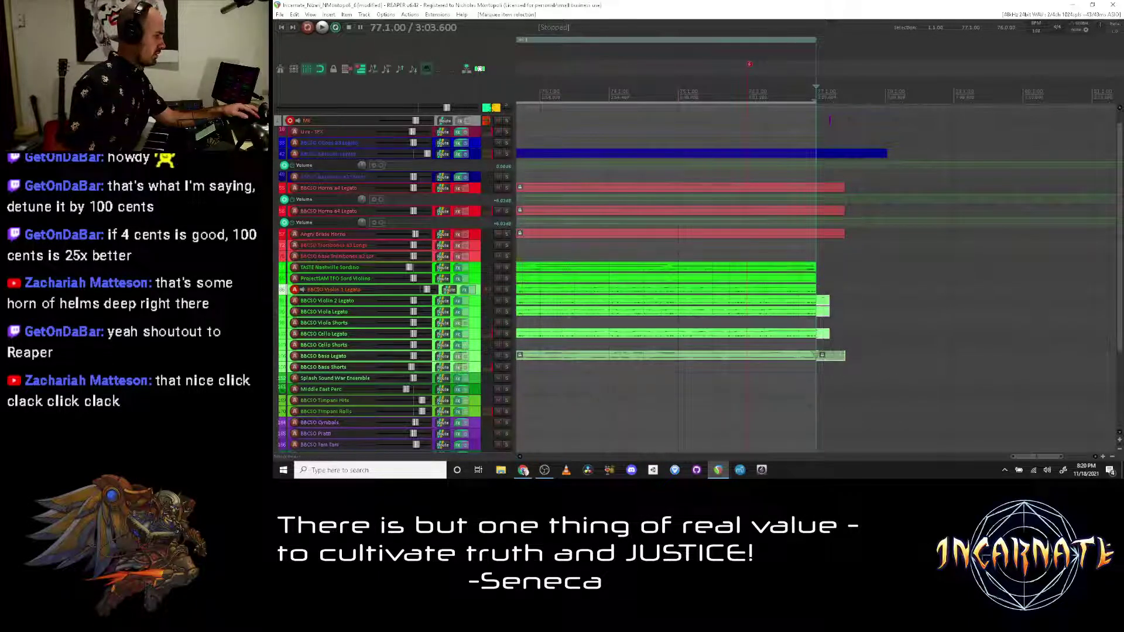
{"action": "left_click", "coordinate": [822, 356]}
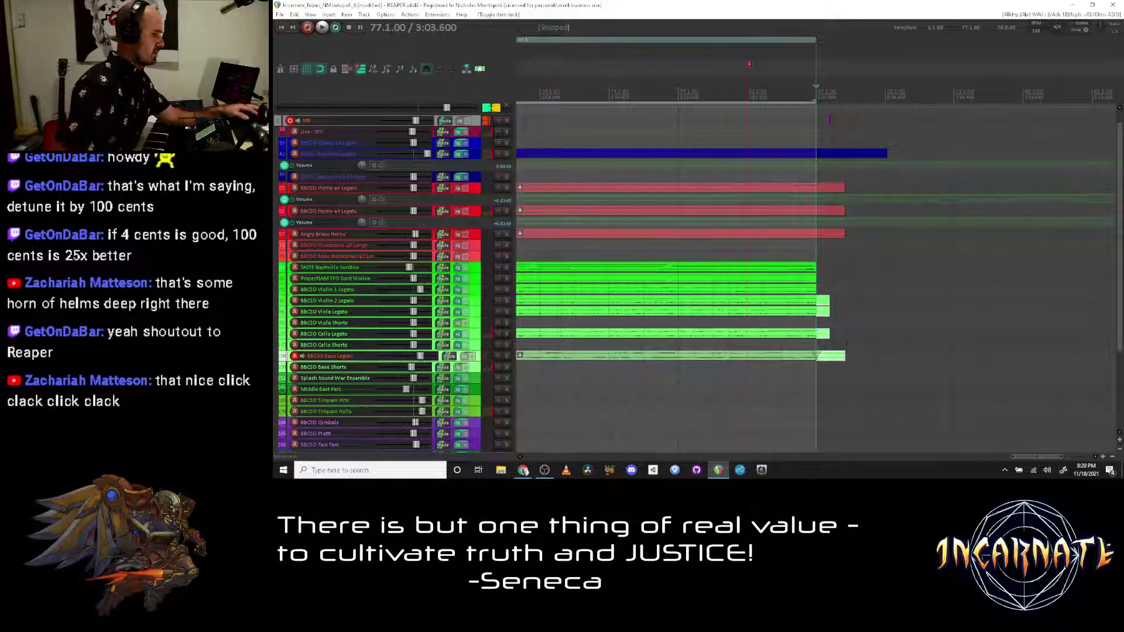
{"action": "key", "text": "Delete"}
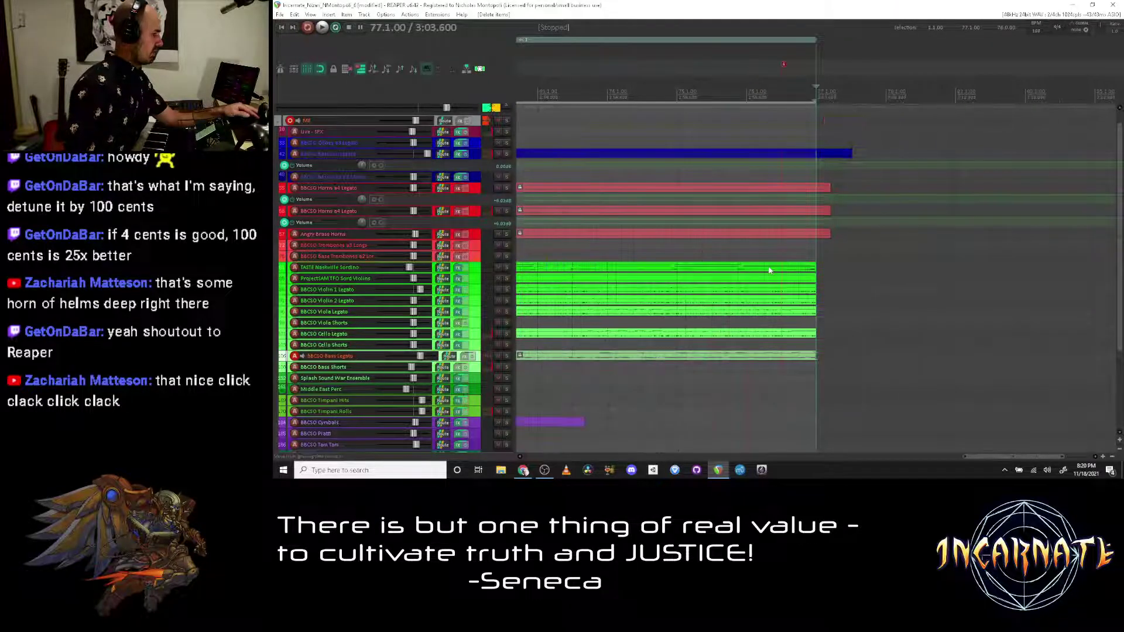
{"action": "scroll", "coordinate": [769, 270], "scroll_direction": "down", "scroll_amount": 5}
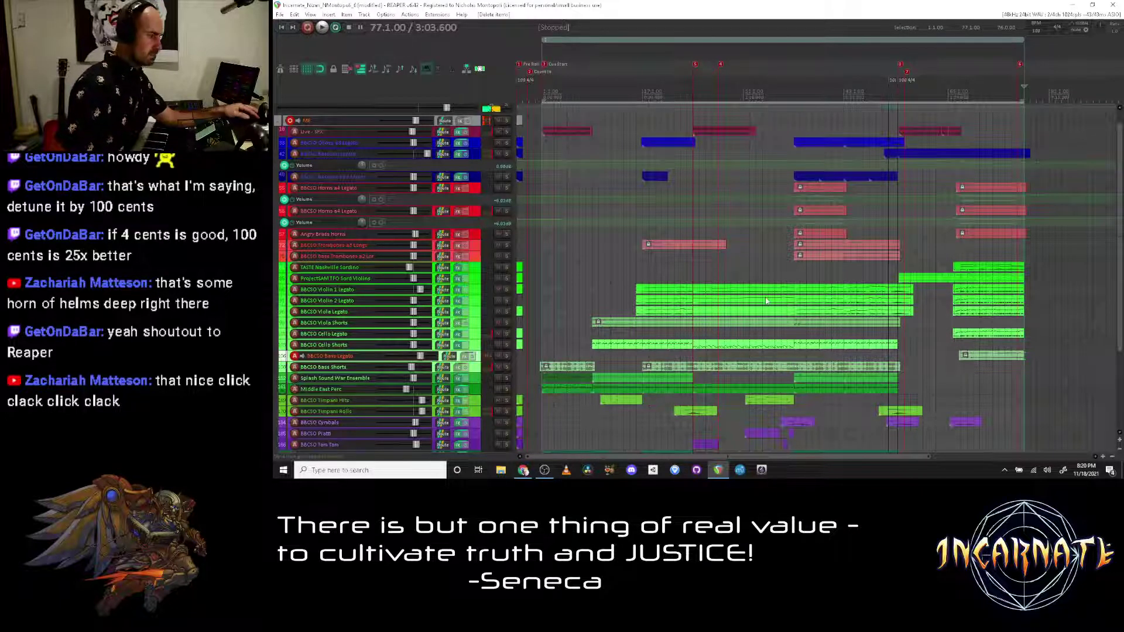
Step: Switch to the Restream chat in Chrome, use a new tab to share the Discord invite link, and return to REAPER
{"action": "key", "text": "alt+Tab"}
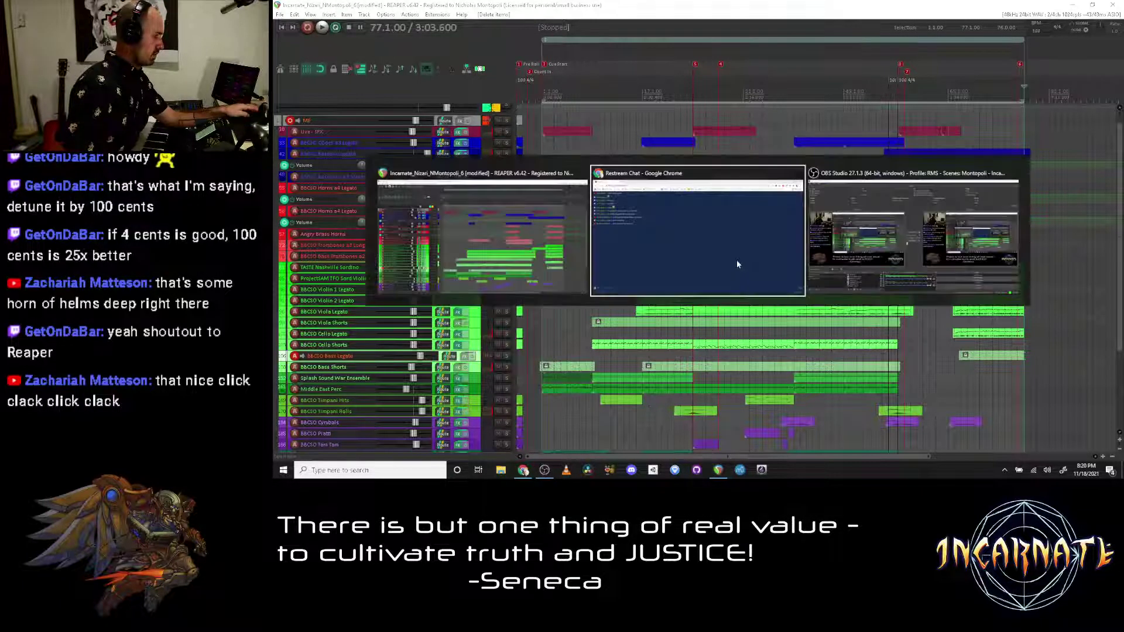
{"action": "key", "text": "alt+Tab"}
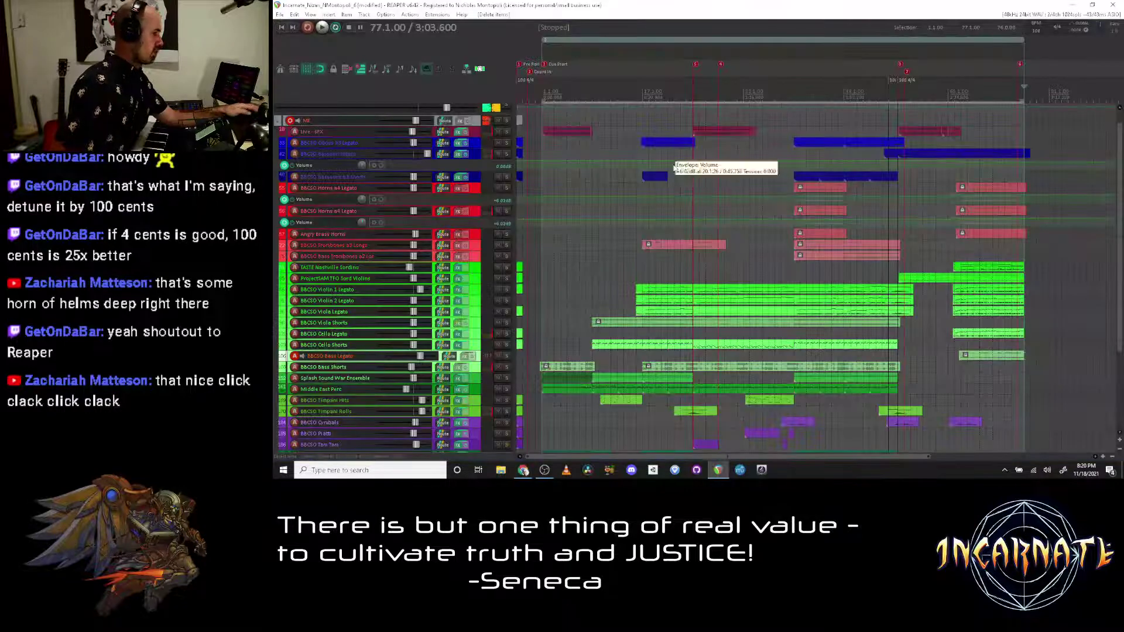
{"action": "key", "text": "alt+Tab"}
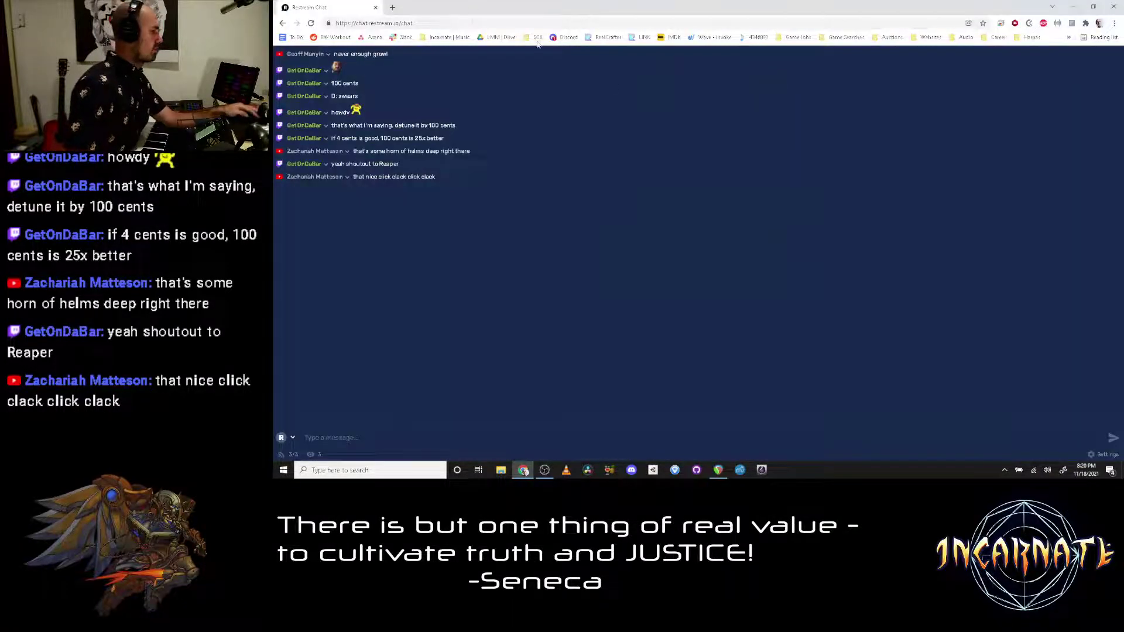
{"action": "key", "text": "ctrl+t"}
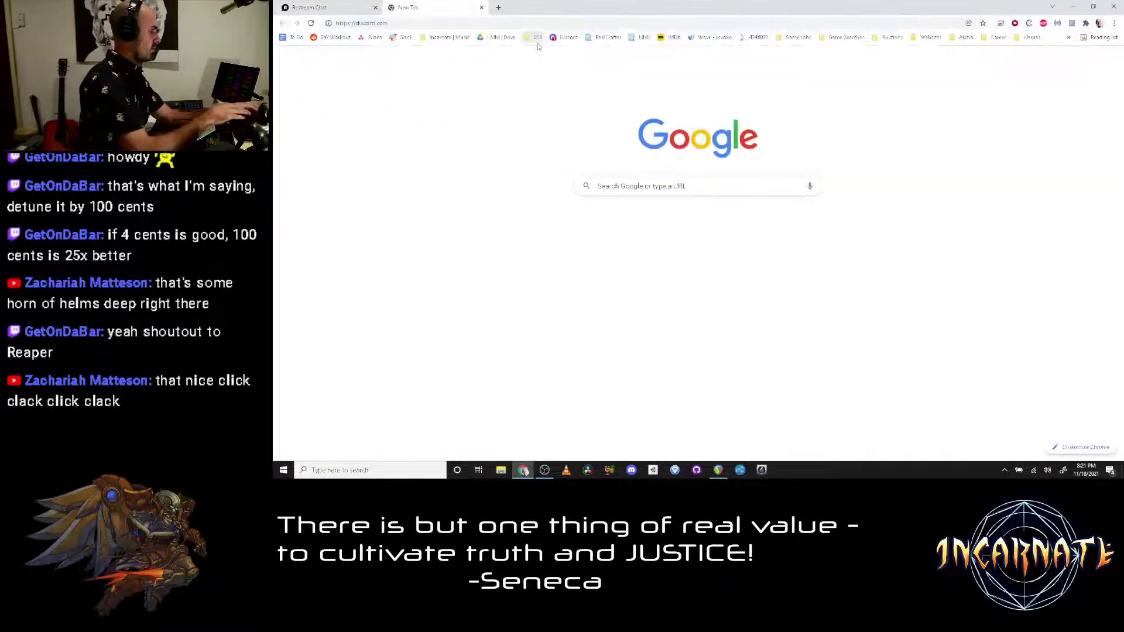
{"action": "key", "text": "alt+Tab"}
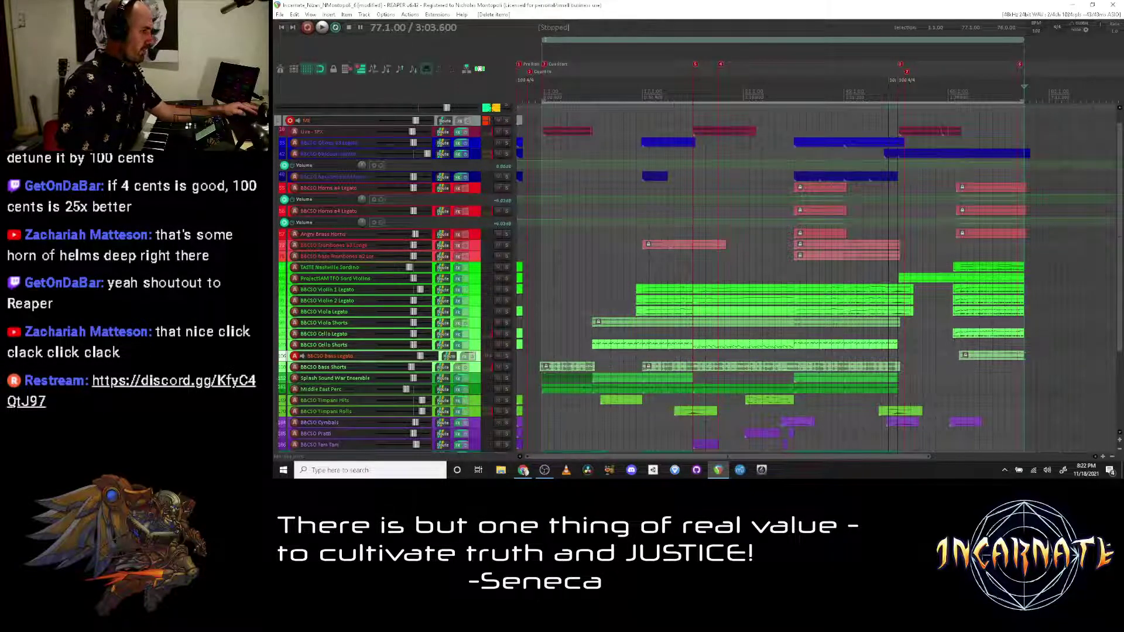
Step: Mark the closing string section up to bar 77 as a time selection, clear it, and place the edit cursor at bar 66
{"action": "left_click_drag", "start_coordinate": [954, 94], "coordinate": [1023, 92]}
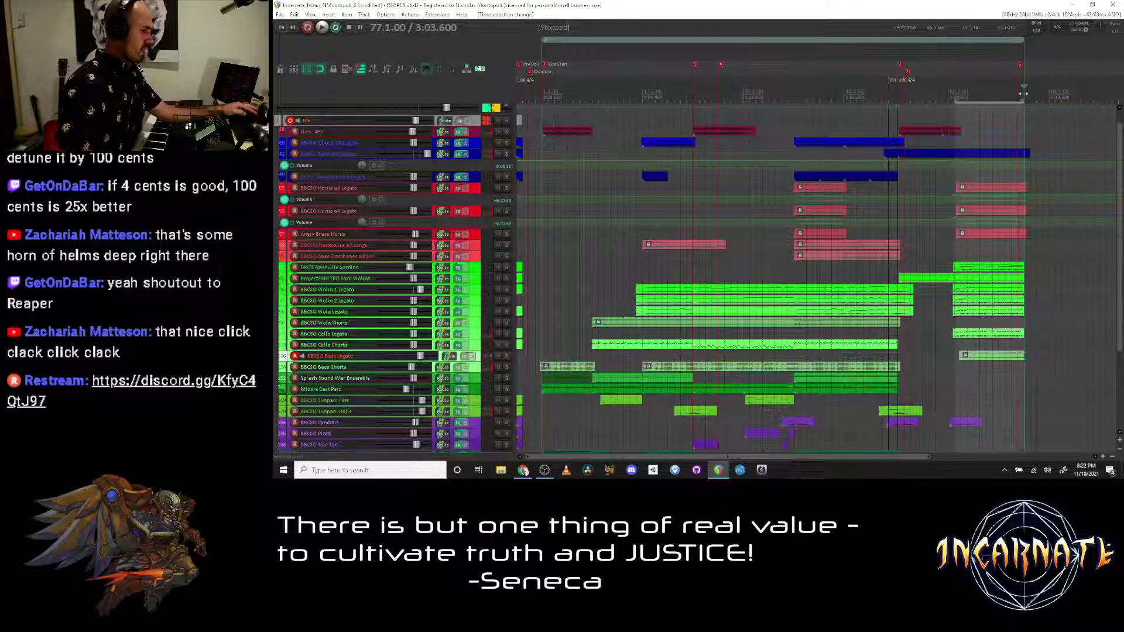
{"action": "left_click", "coordinate": [986, 104]}
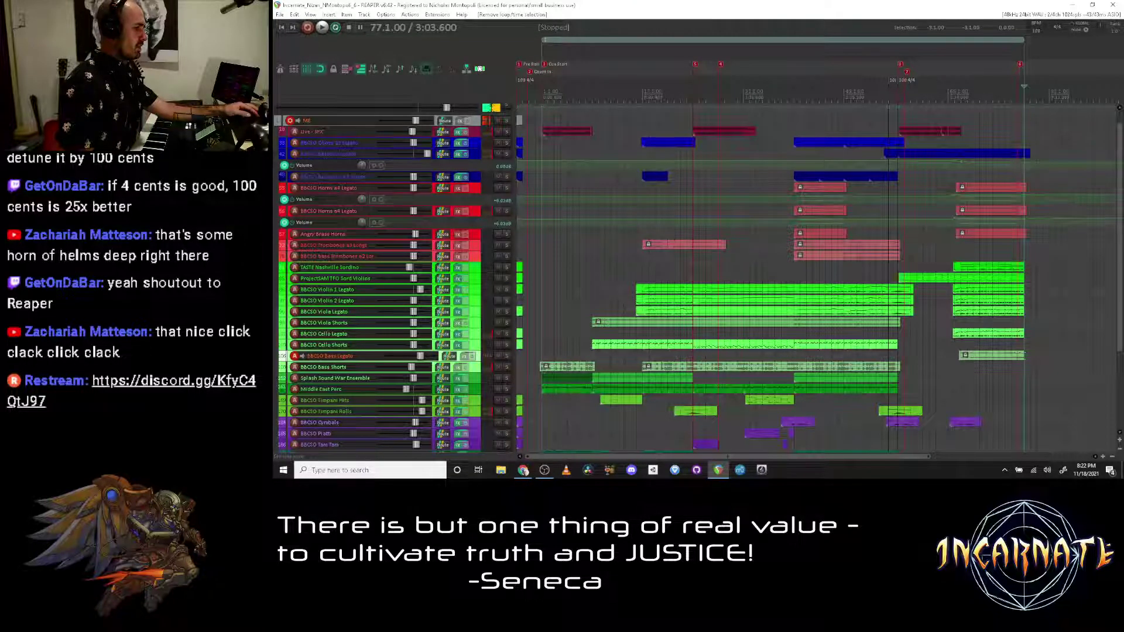
{"action": "left_click", "coordinate": [961, 93]}
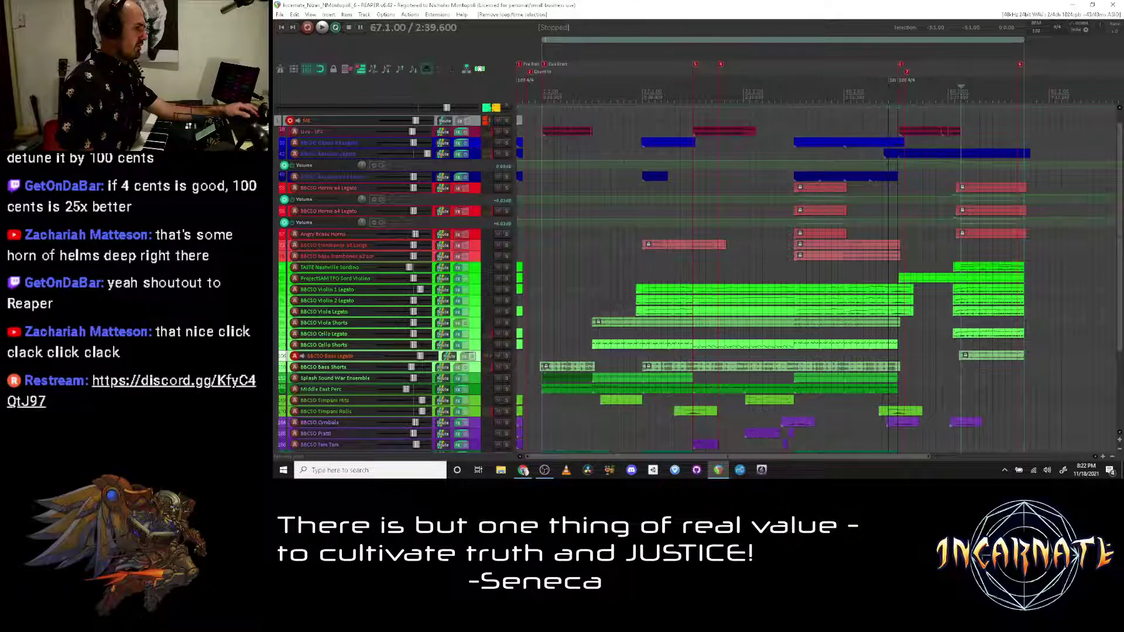
{"action": "scroll", "coordinate": [1095, 275], "scroll_direction": "up", "scroll_amount": 3}
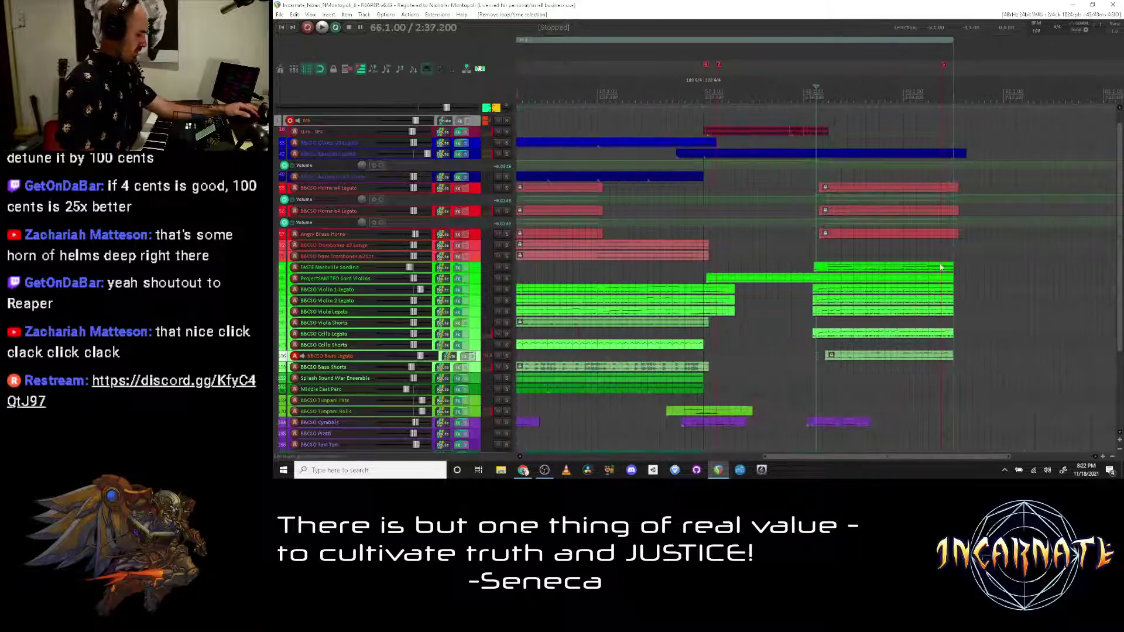
Step: Undo a misplaced percussion copy and copy the first Middle East Perc item into the closing section, ending at bar 77
{"action": "scroll", "coordinate": [1094, 275], "scroll_direction": "down", "scroll_amount": 3}
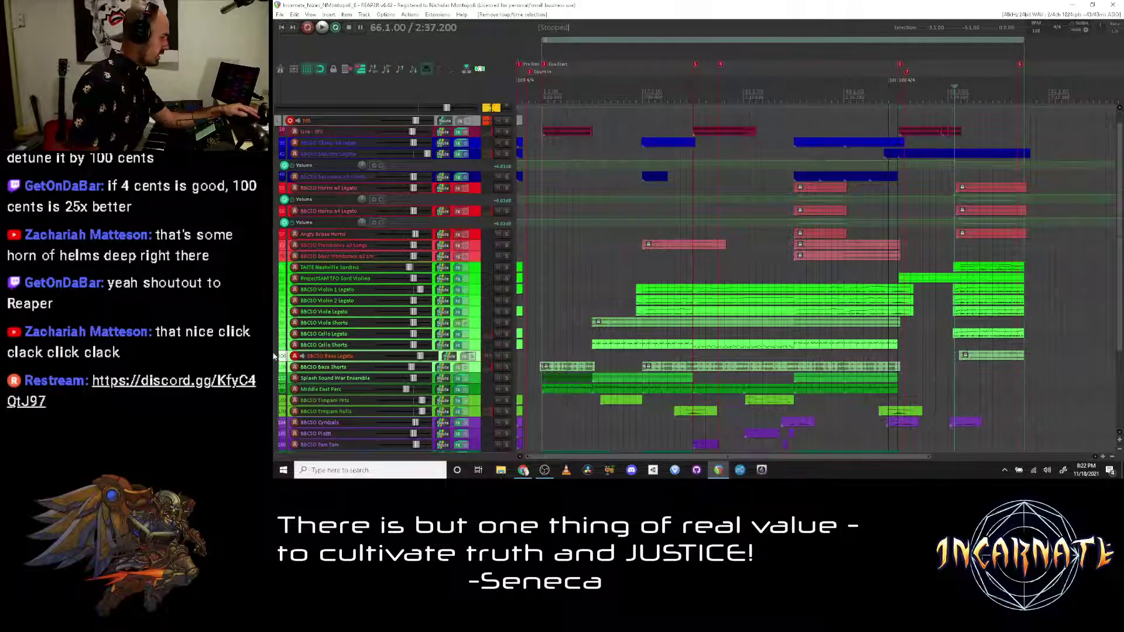
{"action": "scroll", "coordinate": [274, 345], "scroll_direction": "down", "scroll_amount": 1}
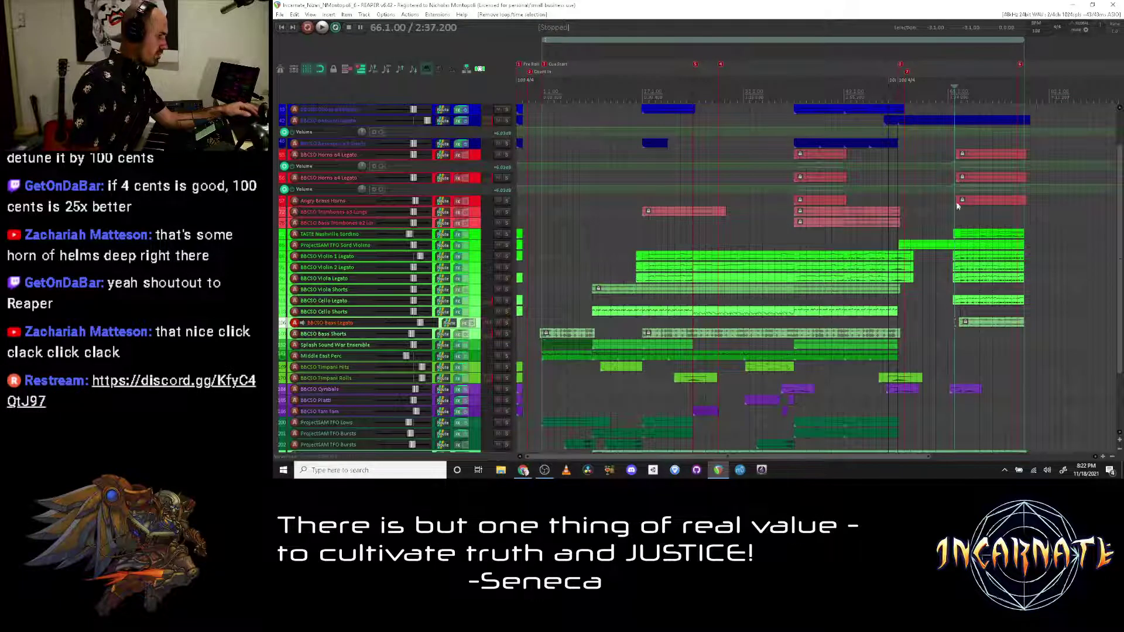
{"action": "left_click_drag", "start_coordinate": [887, 357], "coordinate": [1024, 363]}
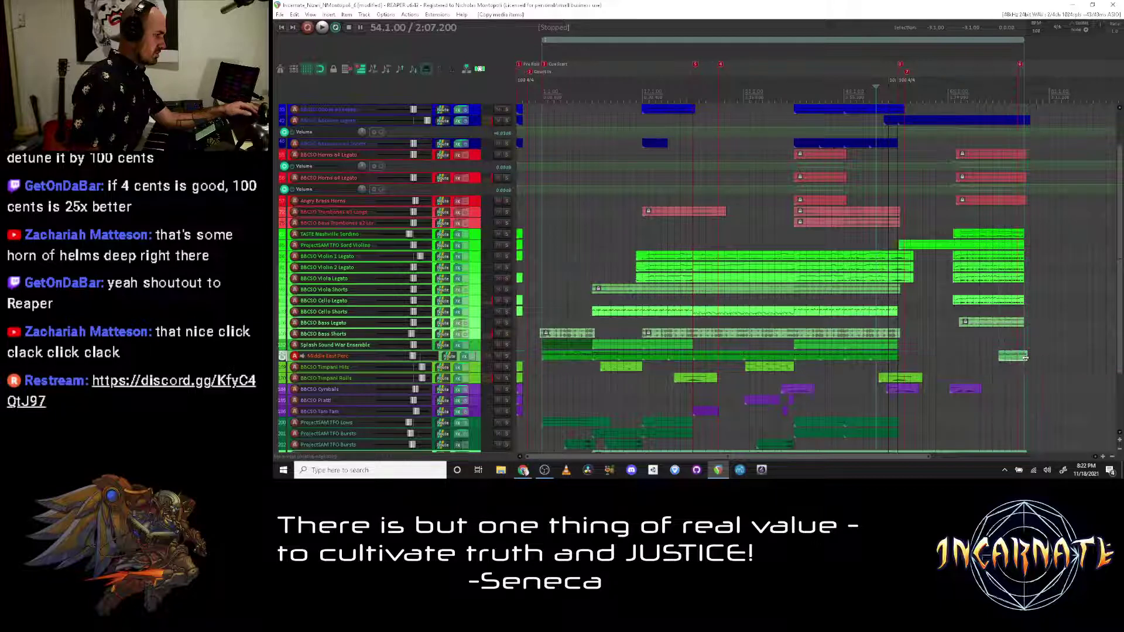
{"action": "key", "text": "ctrl+z"}
{"action": "left_click", "coordinate": [586, 359]}
{"action": "left_click_drag", "start_coordinate": [586, 358], "coordinate": [1025, 356]}
{"action": "left_click", "coordinate": [994, 363]}
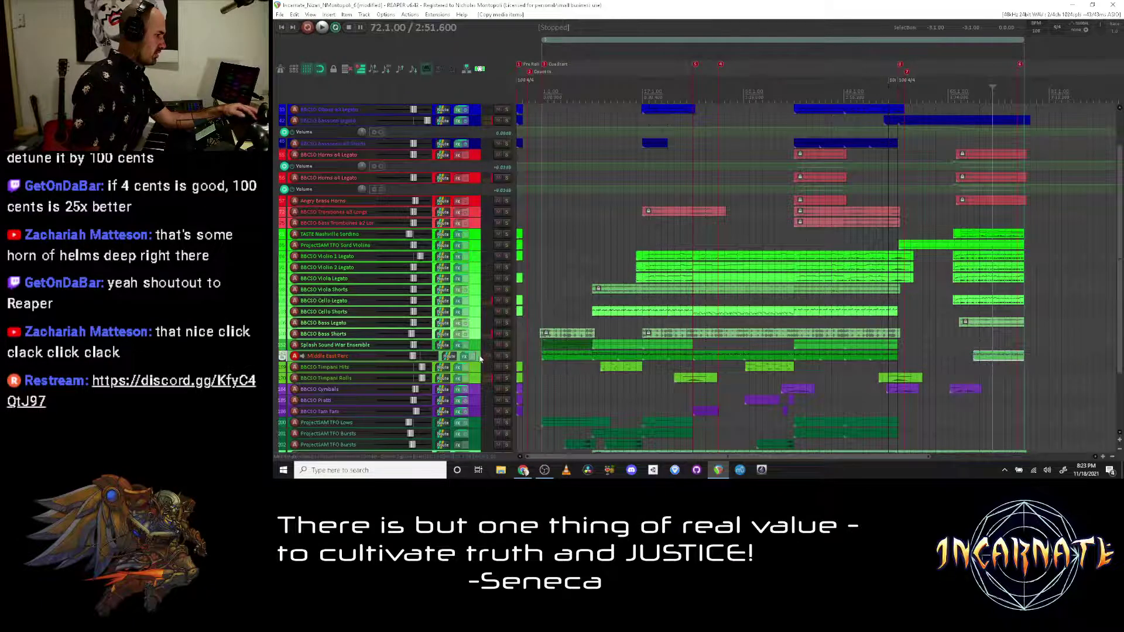
Step: Show the Middle East Perc volume envelope and try lowering it around the copied item while playing the closing section
{"action": "scroll", "coordinate": [480, 358], "scroll_direction": "up", "scroll_amount": 3}
{"action": "key", "text": "v"}
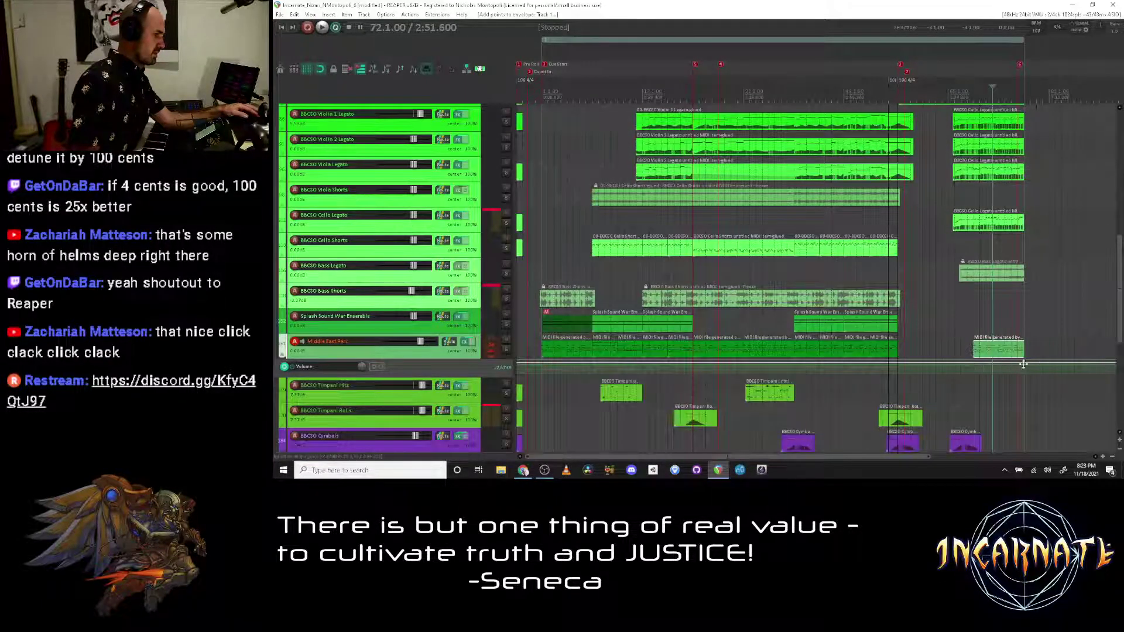
{"action": "left_click_drag", "start_coordinate": [972, 368], "coordinate": [971, 419]}
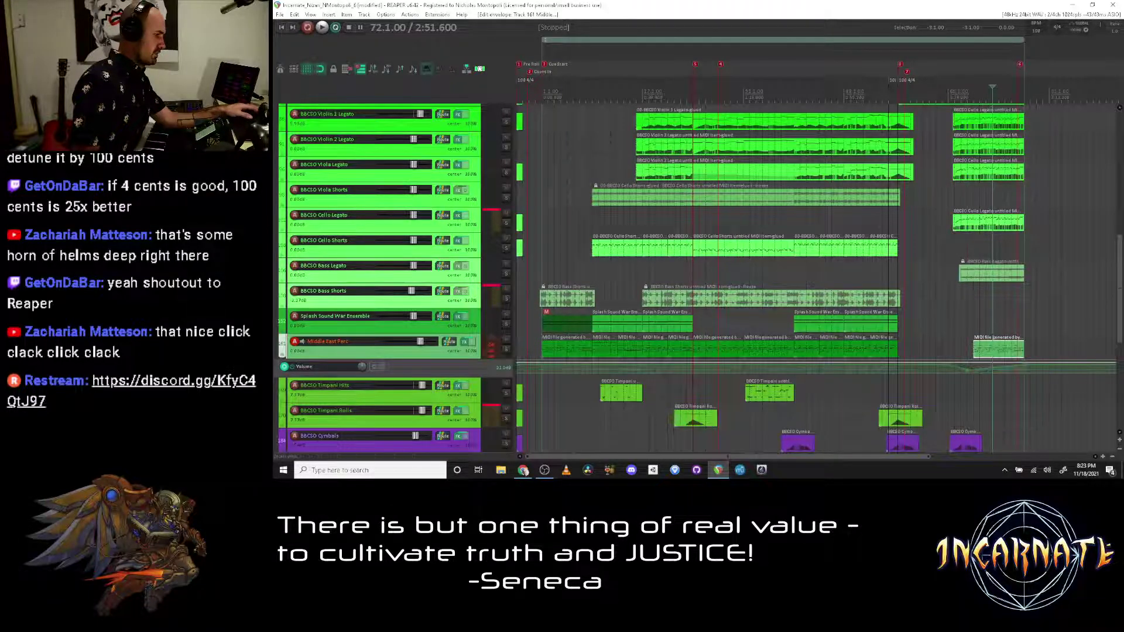
{"action": "key", "text": "space"}
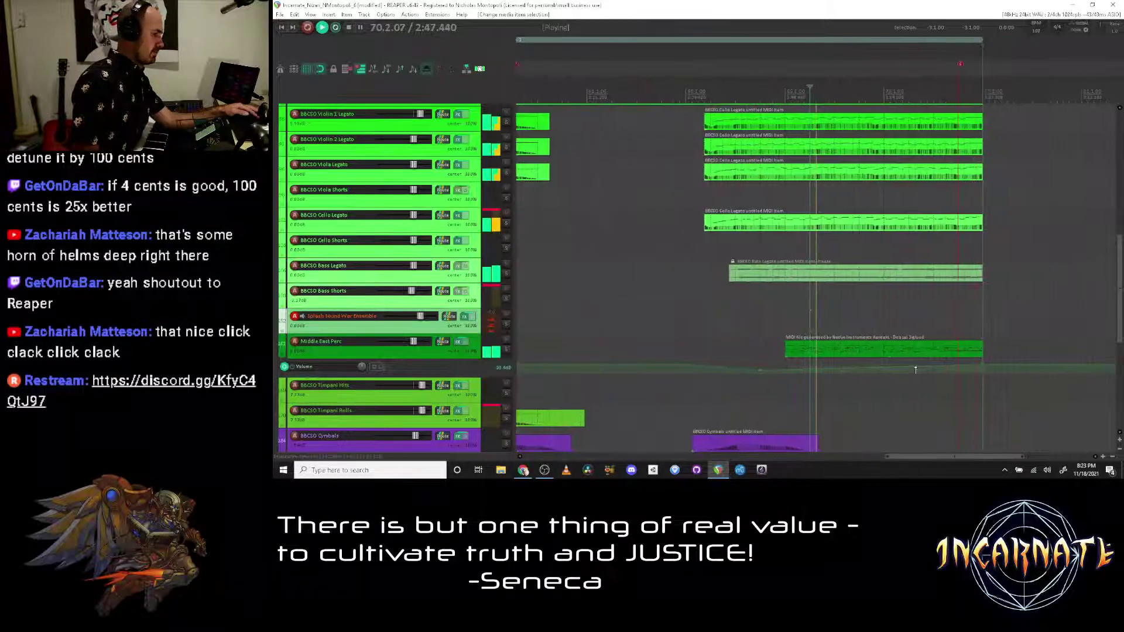
{"action": "left_click_drag", "start_coordinate": [927, 367], "coordinate": [927, 394]}
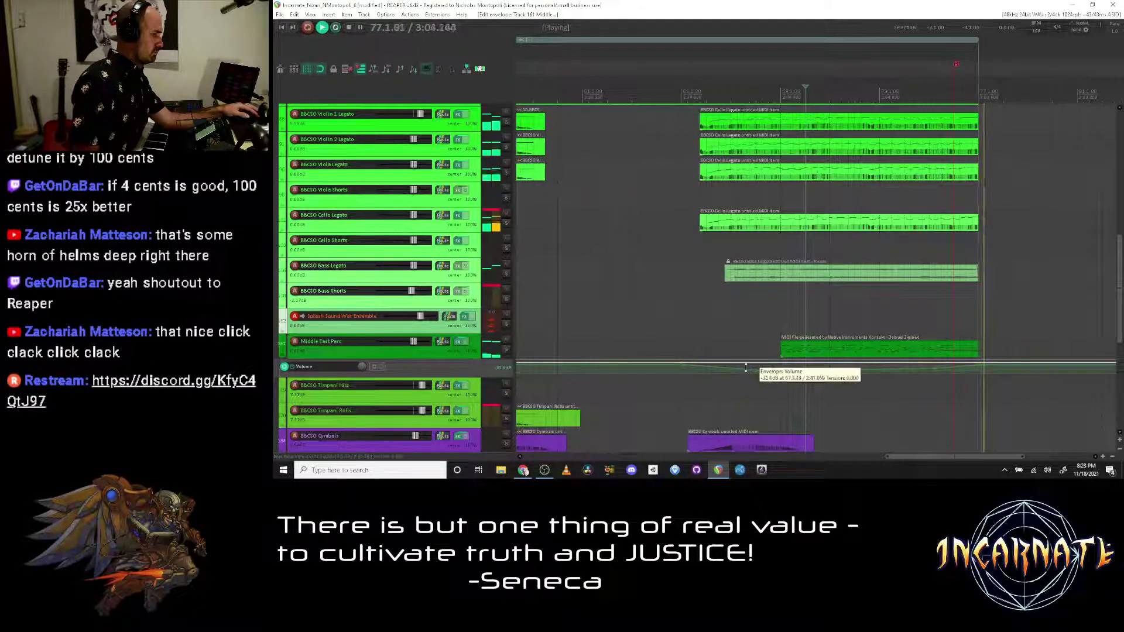
{"action": "key", "text": "space"}
Step: Set the time selection to the region spanning bars 1 to 77 and audition the loop from its end back to the start
{"action": "double_click", "coordinate": [957, 42]}
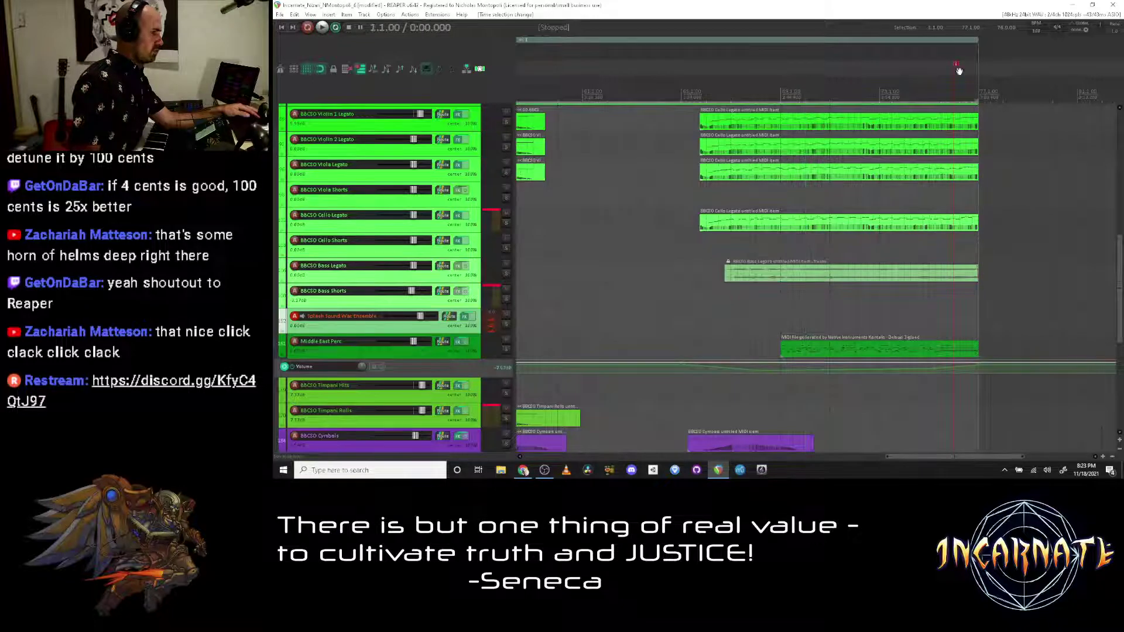
{"action": "key", "text": "space"}
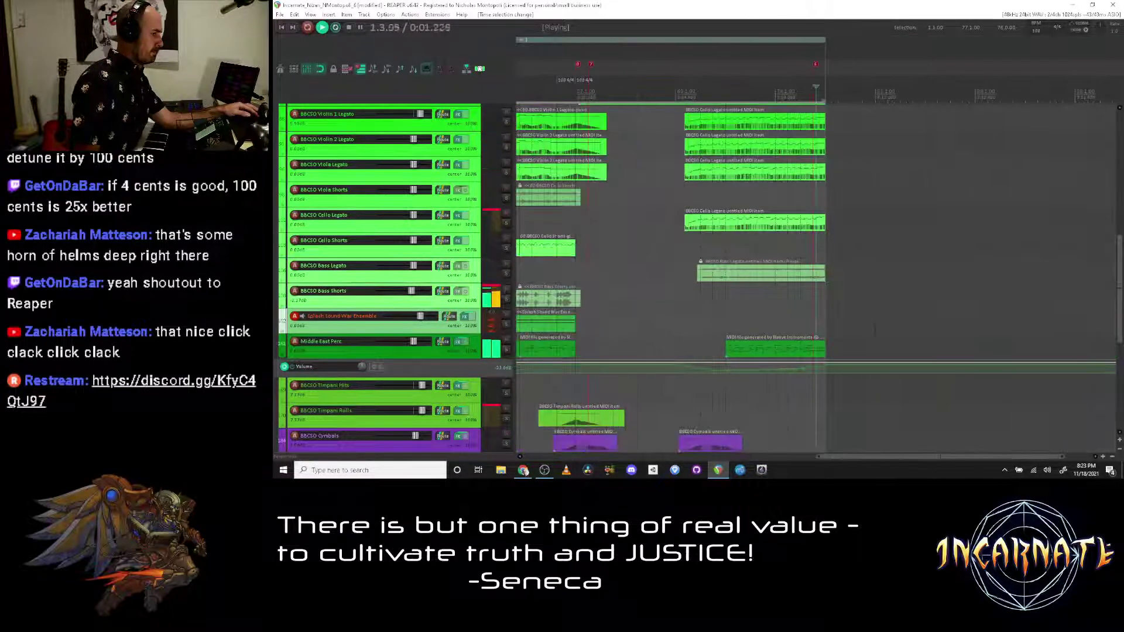
{"action": "key", "text": "space"}
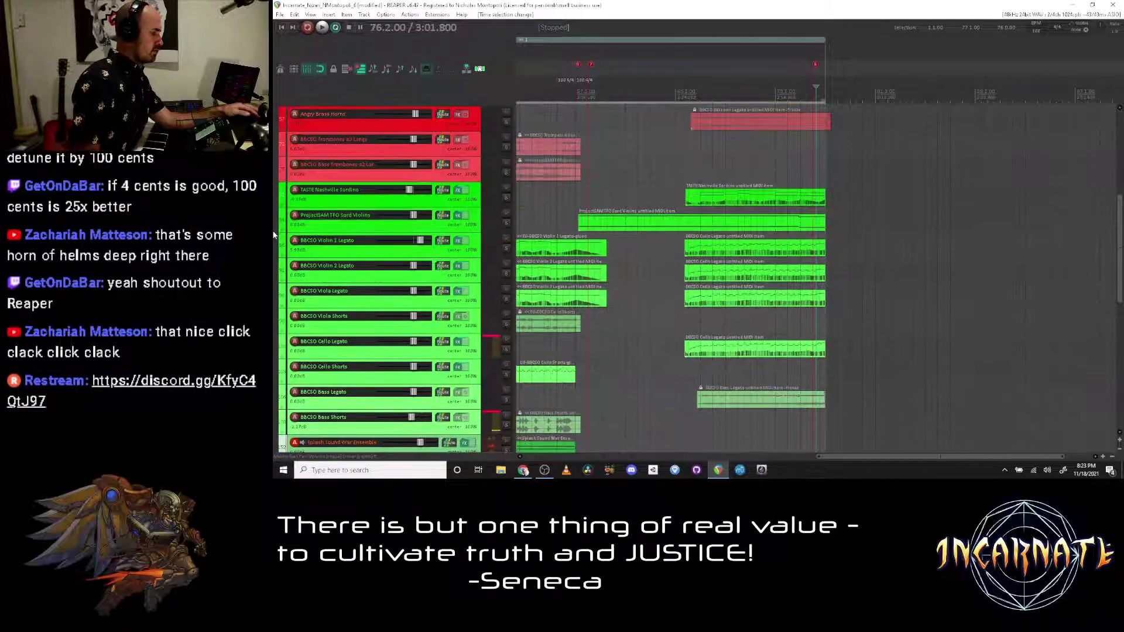
Step: Delete the volume envelope points around the closing Middle East Perc item to flatten its volume curve
{"action": "scroll", "coordinate": [273, 231], "scroll_direction": "up", "scroll_amount": 3}
{"action": "scroll", "coordinate": [273, 240], "scroll_direction": "down", "scroll_amount": 4}
{"action": "scroll", "coordinate": [281, 250], "scroll_direction": "down", "scroll_amount": 4}
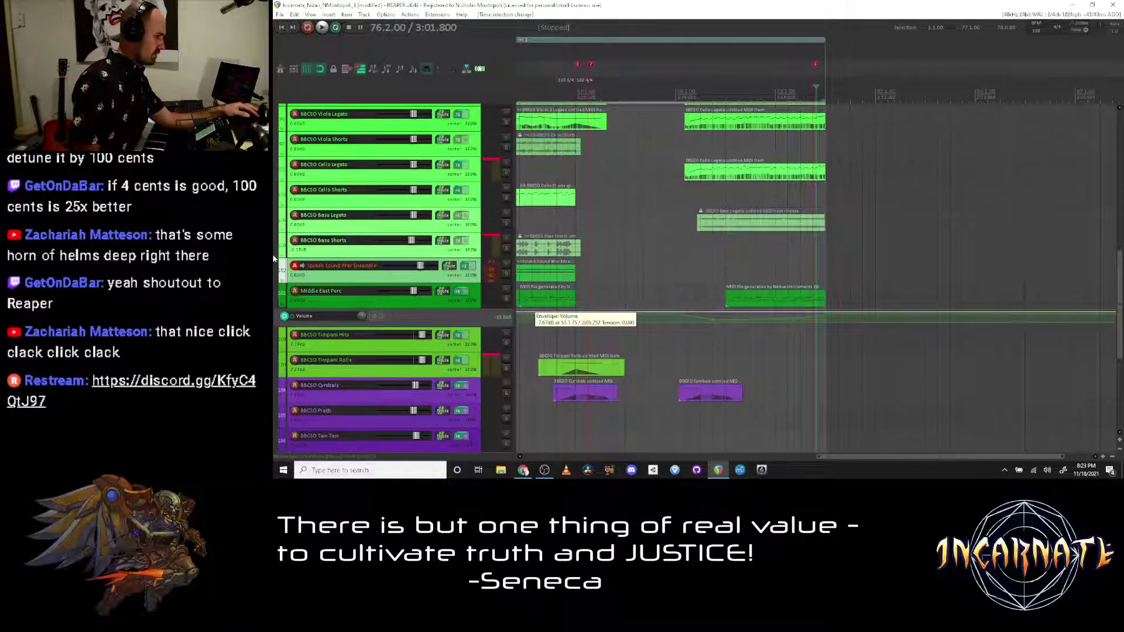
{"action": "scroll", "coordinate": [281, 258], "scroll_direction": "up", "scroll_amount": 5}
{"action": "key", "text": "ctrl+Page_Down"}
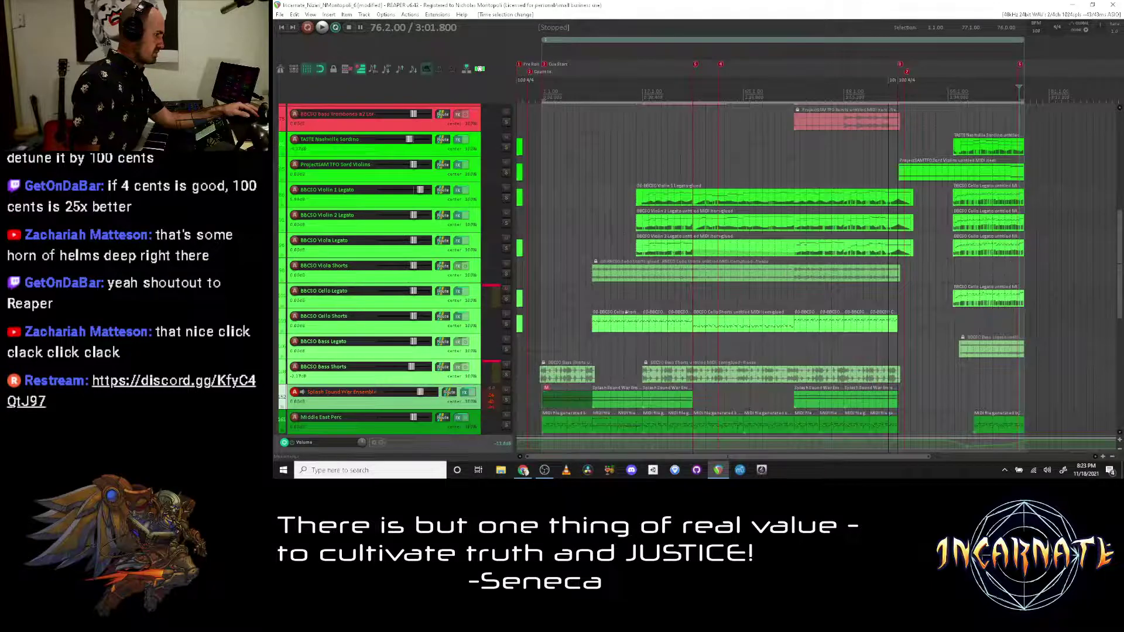
{"action": "scroll", "coordinate": [281, 257], "scroll_direction": "down", "scroll_amount": 5}
{"action": "key", "text": "equal"}
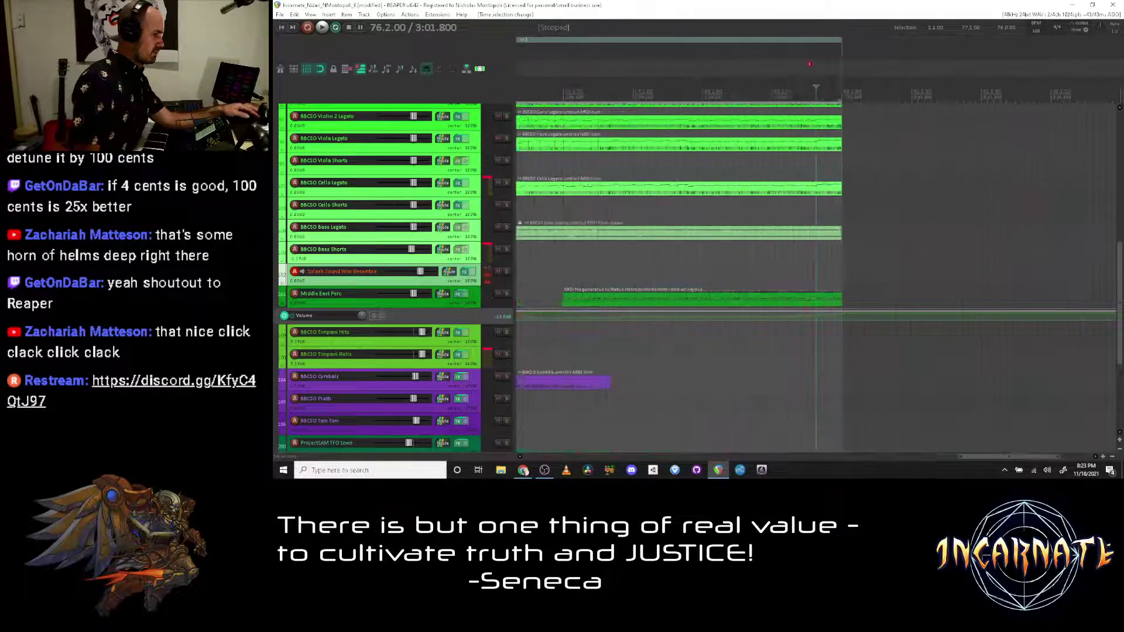
{"action": "key", "text": "equal"}
{"action": "left_click", "coordinate": [673, 316]}
{"action": "left_click", "coordinate": [672, 317], "text": "alt"}
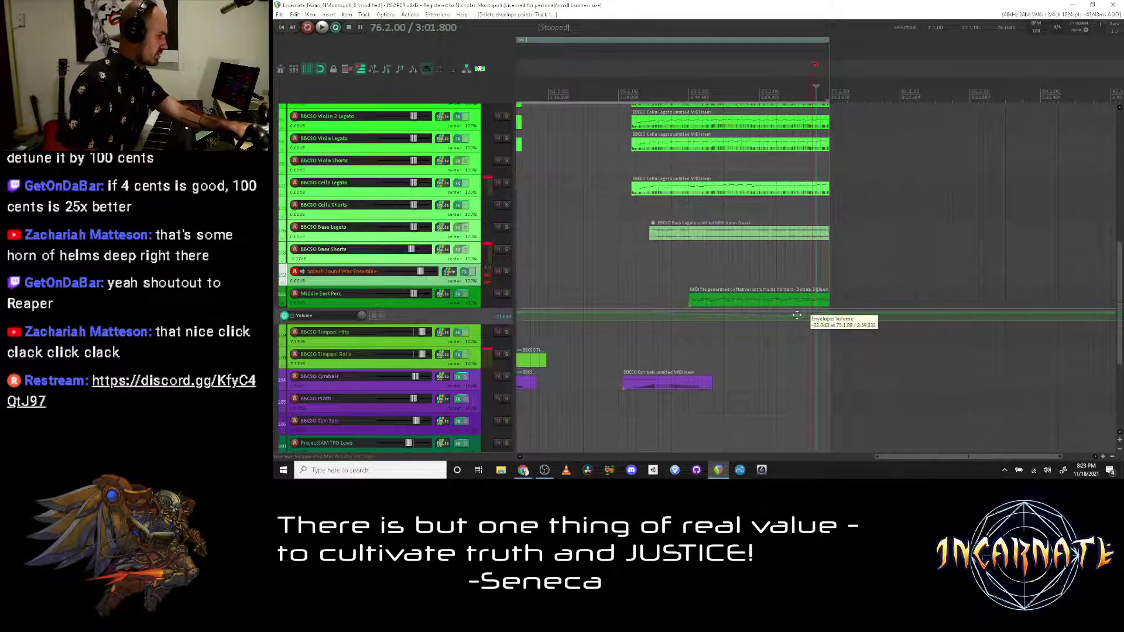
Step: Play the closing section from about bar 69 while examining the Middle East Perc item's notes and velocities in the MIDI editor
{"action": "left_click", "coordinate": [698, 252]}
{"action": "key", "text": "space"}
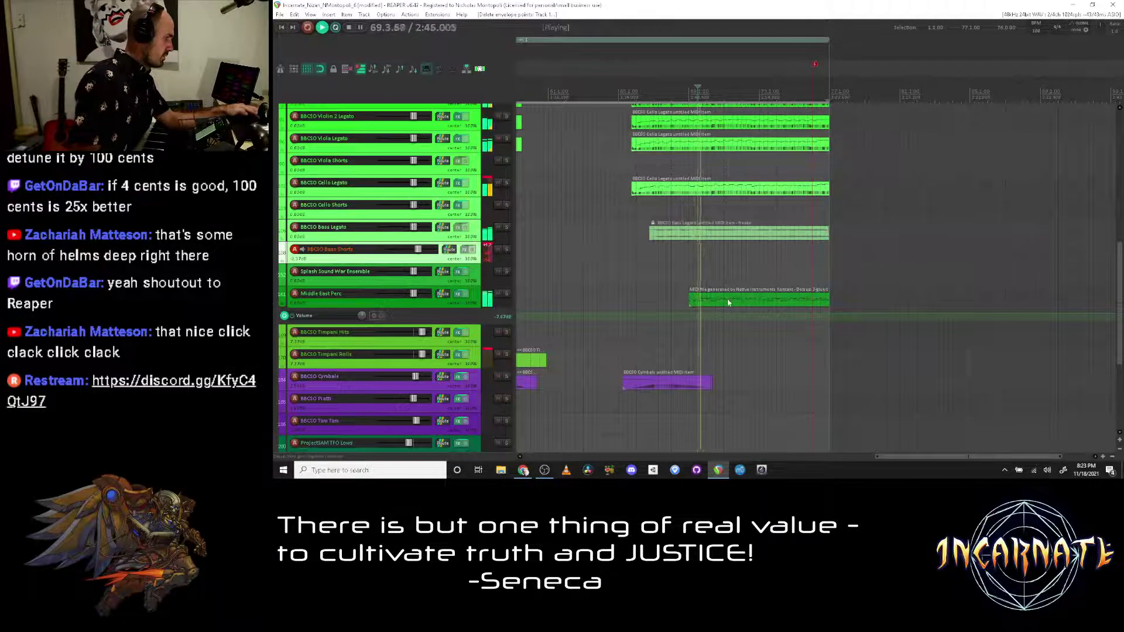
{"action": "left_click", "coordinate": [727, 303]}
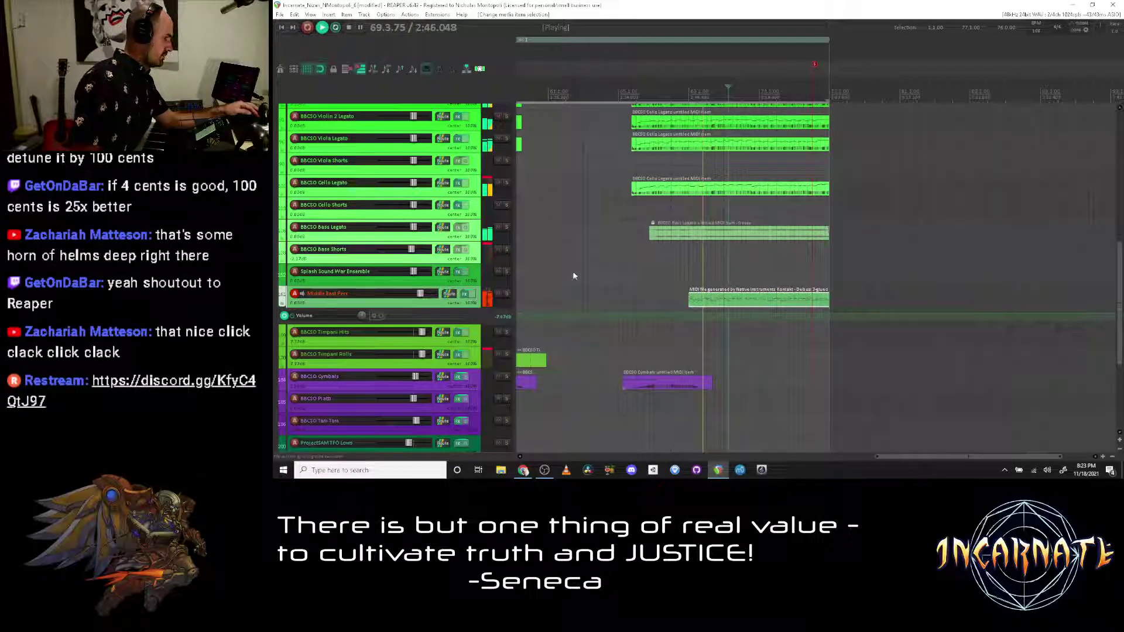
{"action": "key", "text": "ctrl+alt+e"}
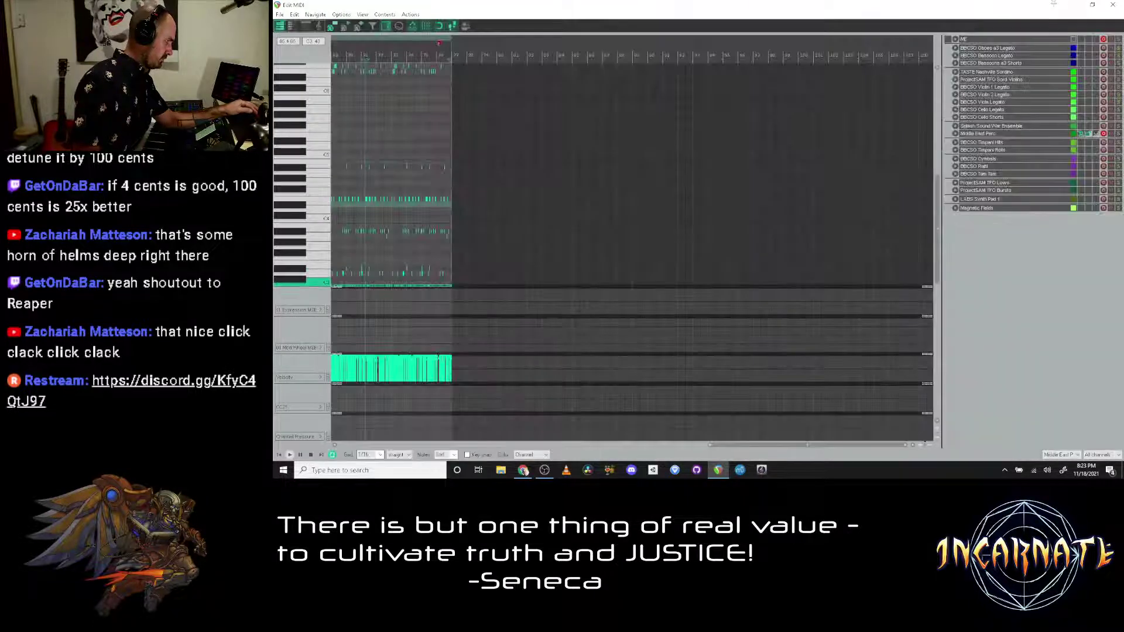
{"action": "key", "text": "space"}
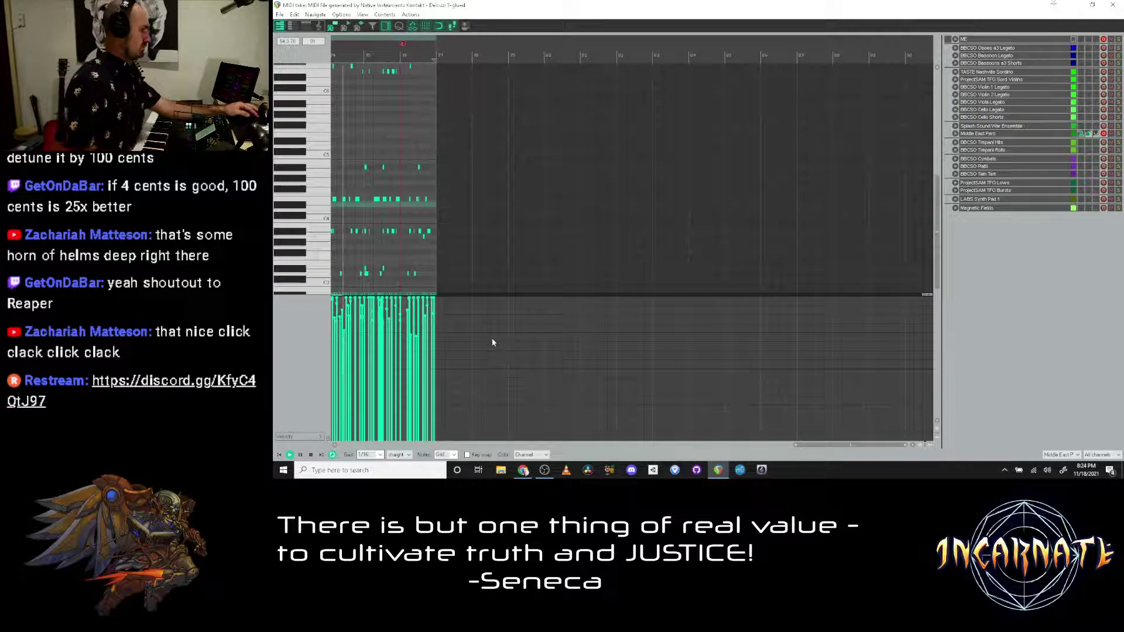
{"action": "key", "text": "Escape"}
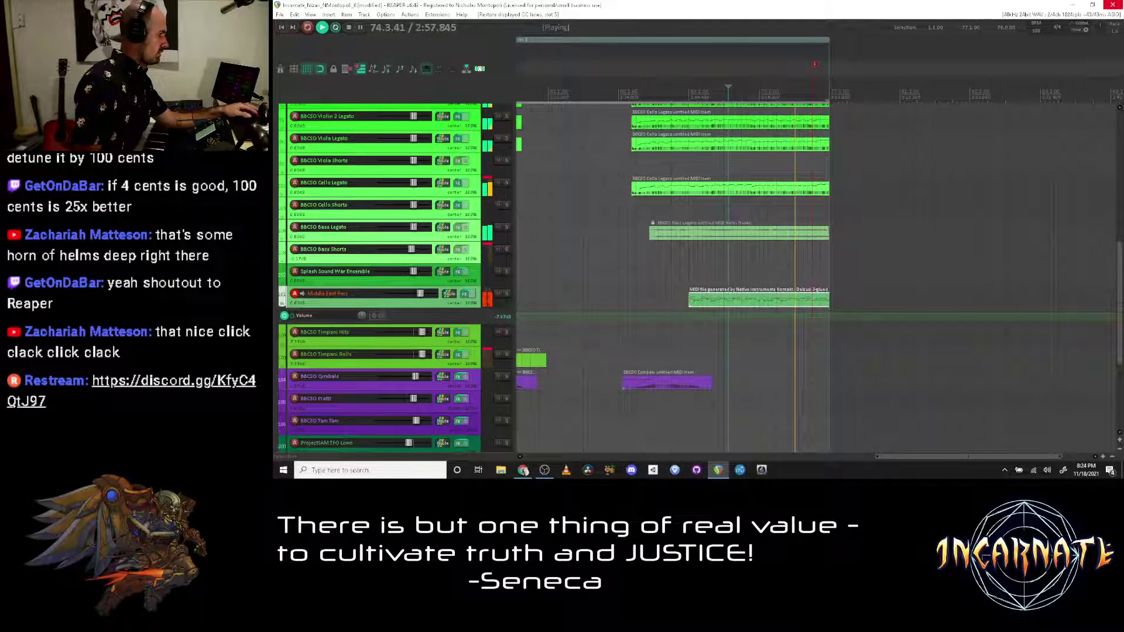
{"action": "key", "text": "space"}
Step: Freeze the BBCSO Violin 1 Legato, Violin 2 Legato and Viola Legato tracks and play the ending from about bar 75
{"action": "scroll", "coordinate": [437, 170], "scroll_direction": "up", "scroll_amount": 1}
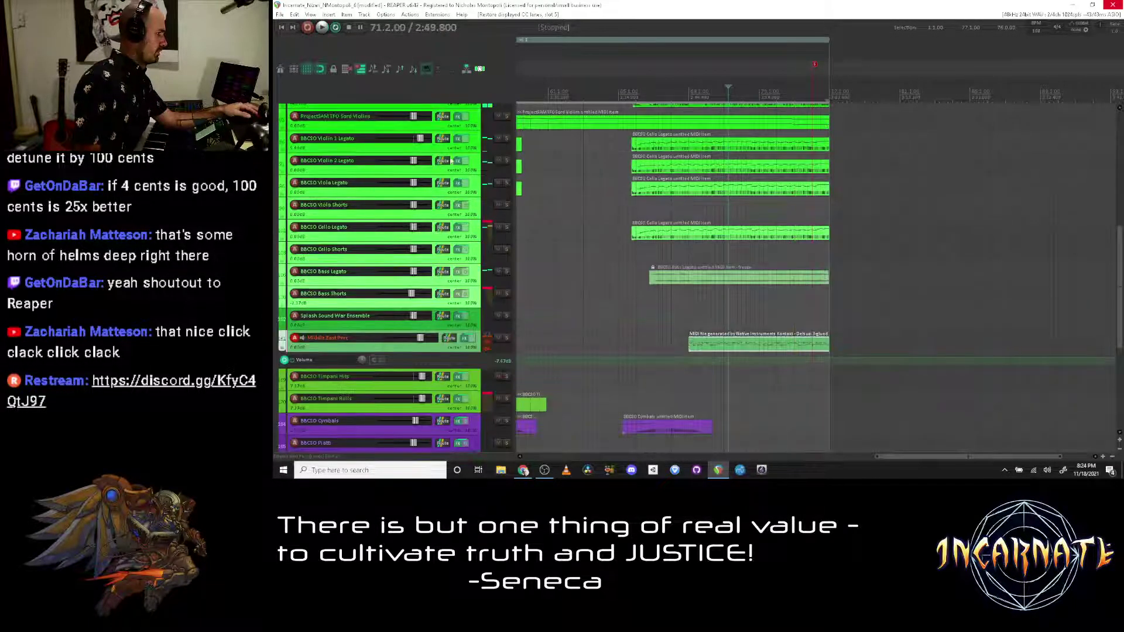
{"action": "left_click_drag", "start_coordinate": [472, 145], "coordinate": [472, 188]}
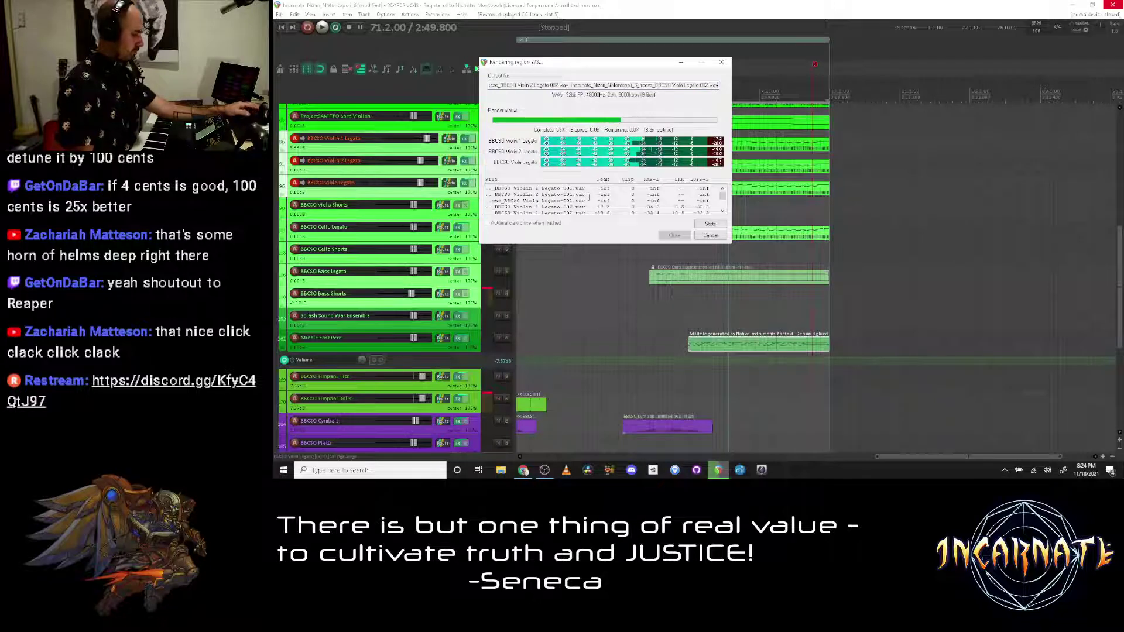
{"action": "key", "text": "alt+Tab"}
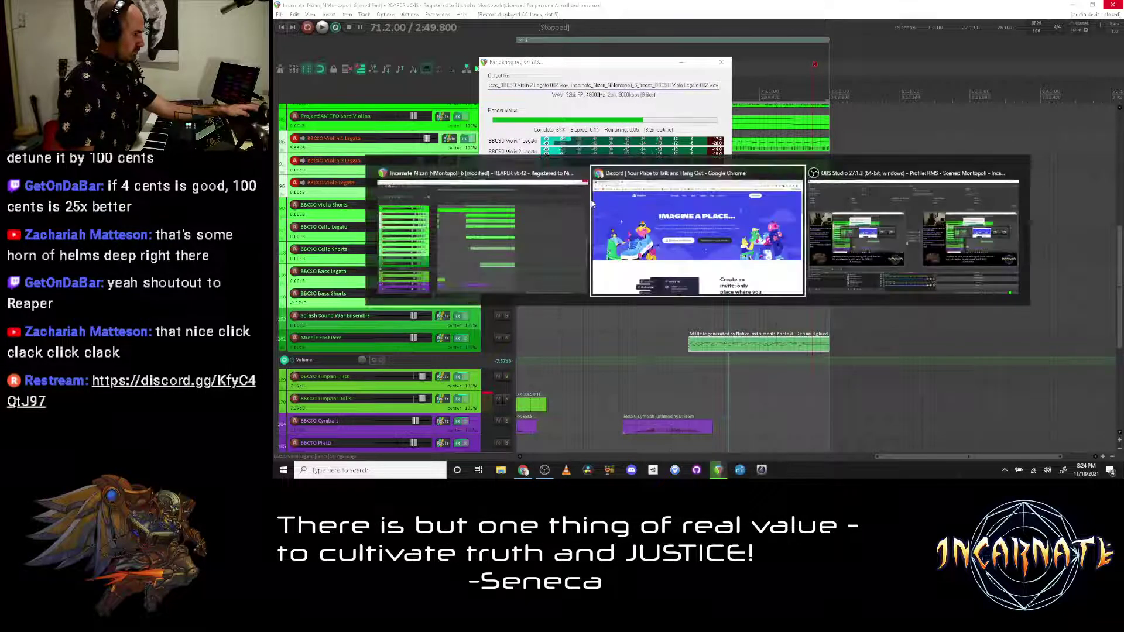
{"action": "key", "text": "alt+Tab"}
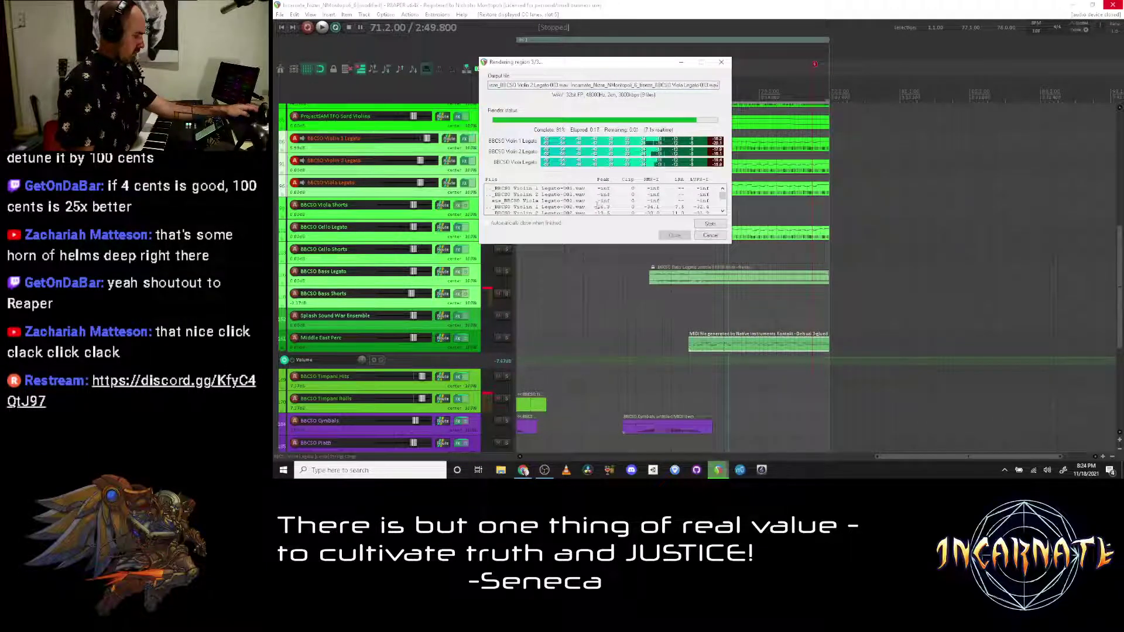
{"action": "key", "text": "alt+Tab"}
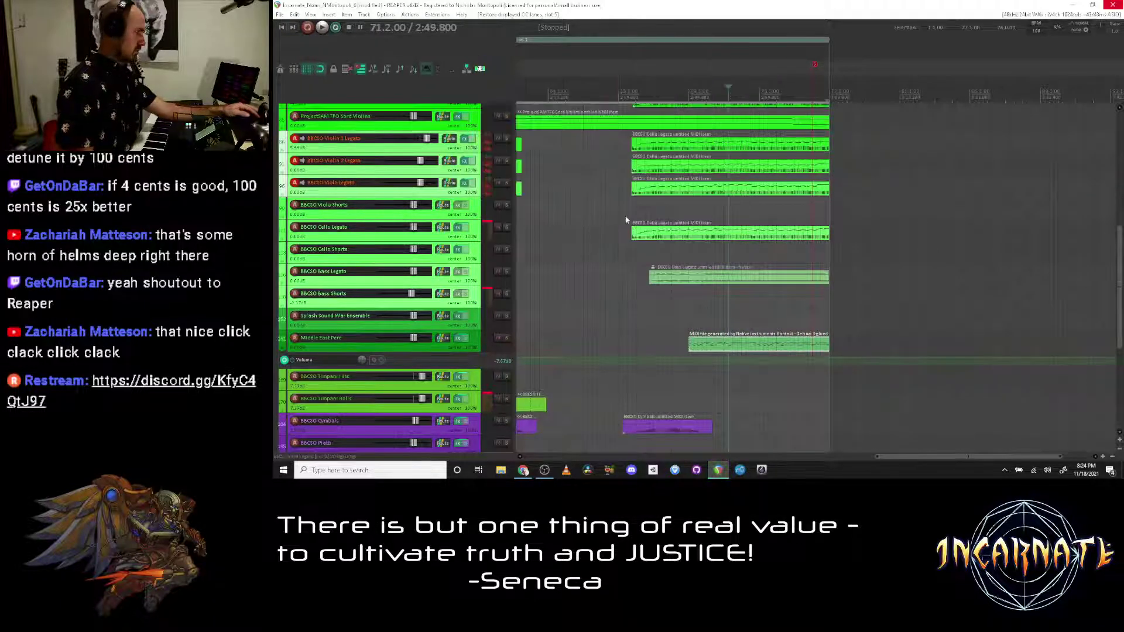
{"action": "left_click", "coordinate": [784, 198]}
{"action": "key", "text": "space"}
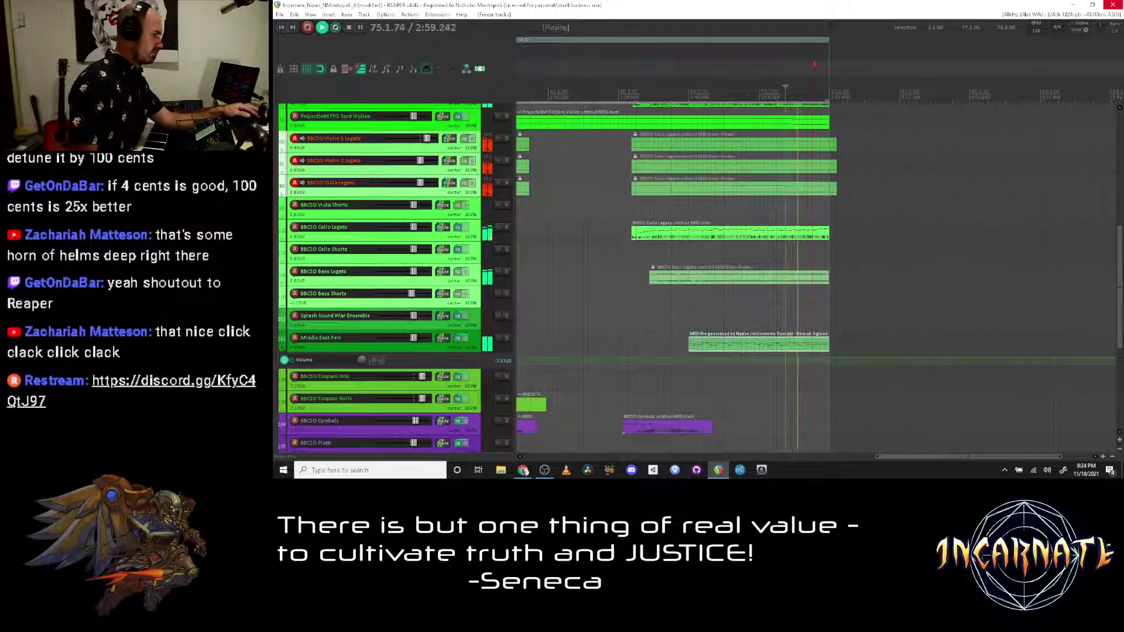
Step: Examine the notes and velocities of the closing Middle East Perc item across its full pitch range in the MIDI editor
{"action": "double_click", "coordinate": [744, 345]}
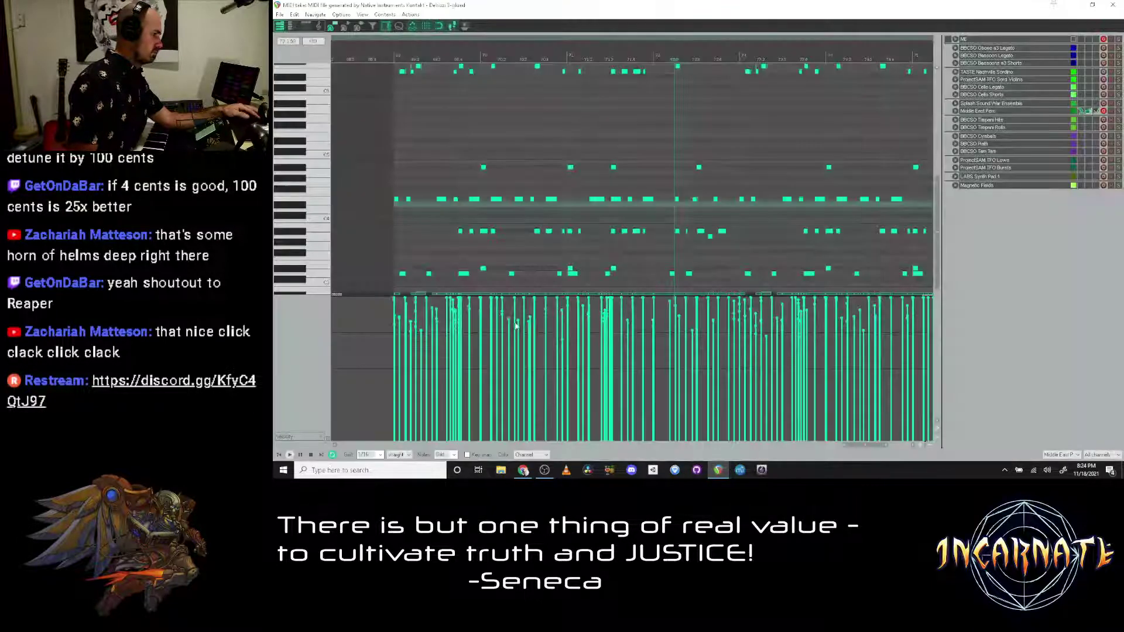
{"action": "scroll", "coordinate": [652, 350], "scroll_direction": "down", "scroll_amount": 5}
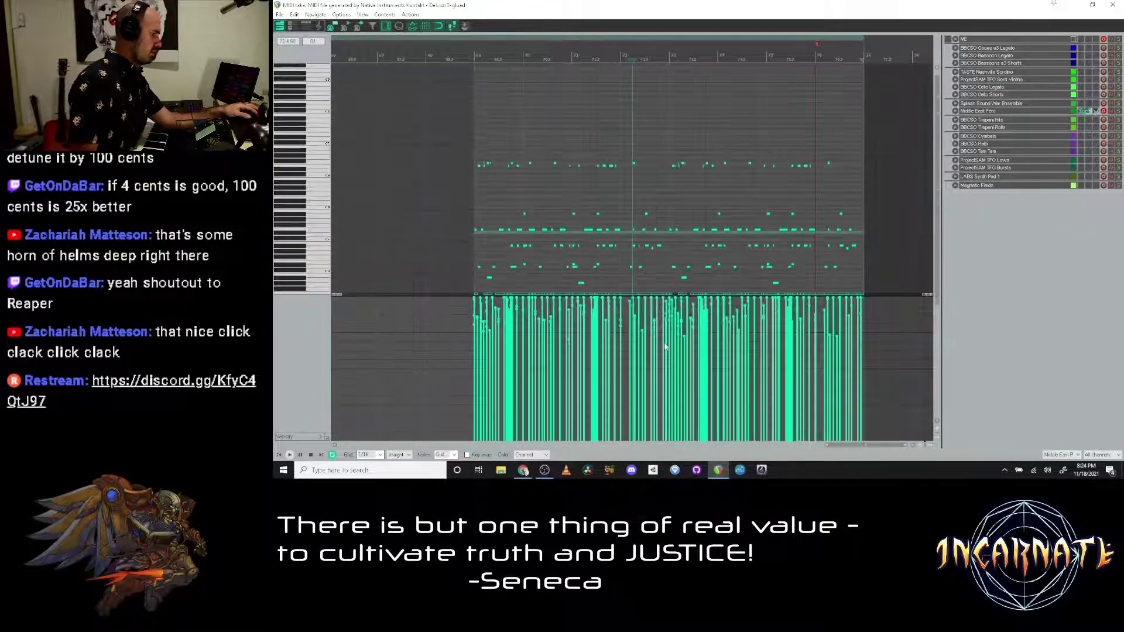
{"action": "scroll", "coordinate": [666, 346], "scroll_direction": "down", "scroll_amount": 2}
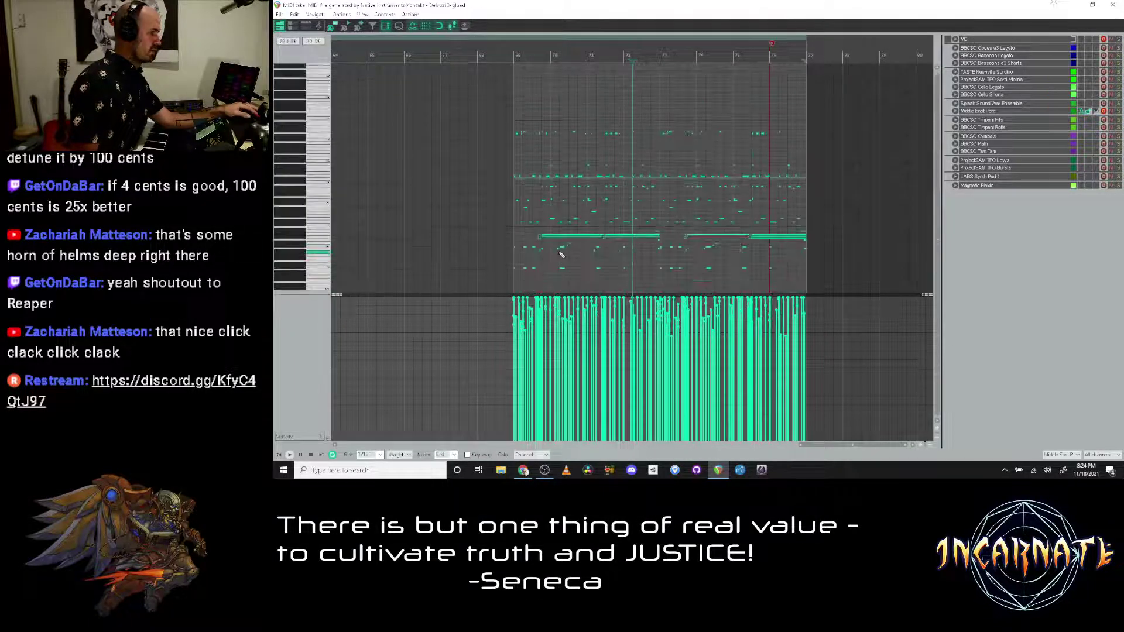
{"action": "scroll", "coordinate": [797, 257], "scroll_direction": "up", "scroll_amount": 3}
{"action": "scroll", "coordinate": [794, 258], "scroll_direction": "up", "scroll_amount": 2}
{"action": "scroll", "coordinate": [794, 258], "scroll_direction": "down", "scroll_amount": 2}
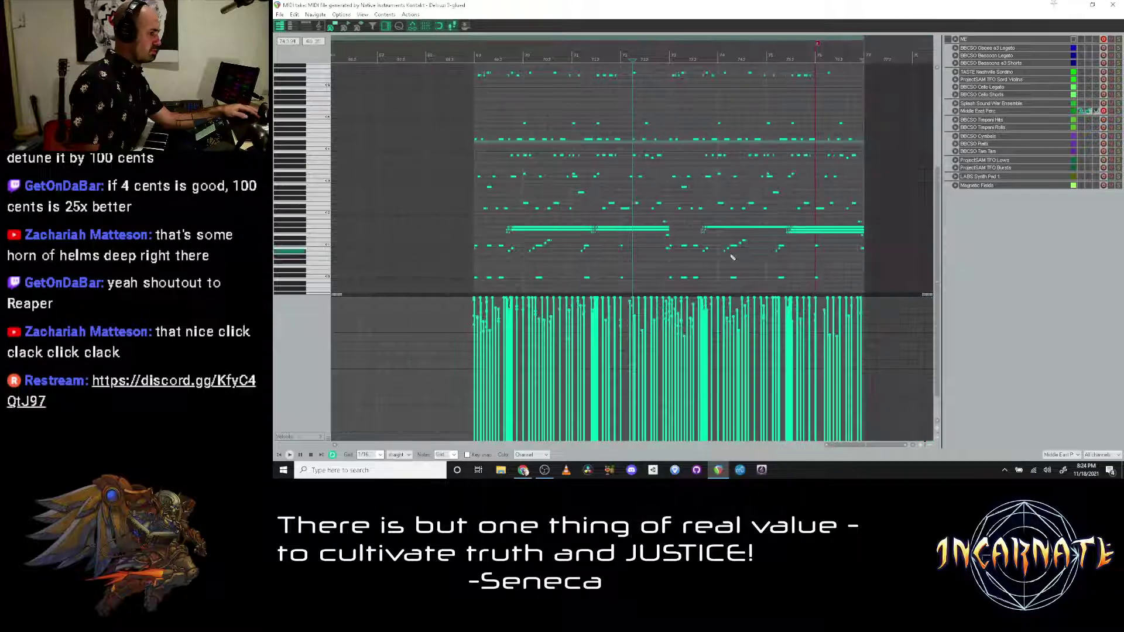
{"action": "scroll", "coordinate": [938, 334], "scroll_direction": "down", "scroll_amount": 1}
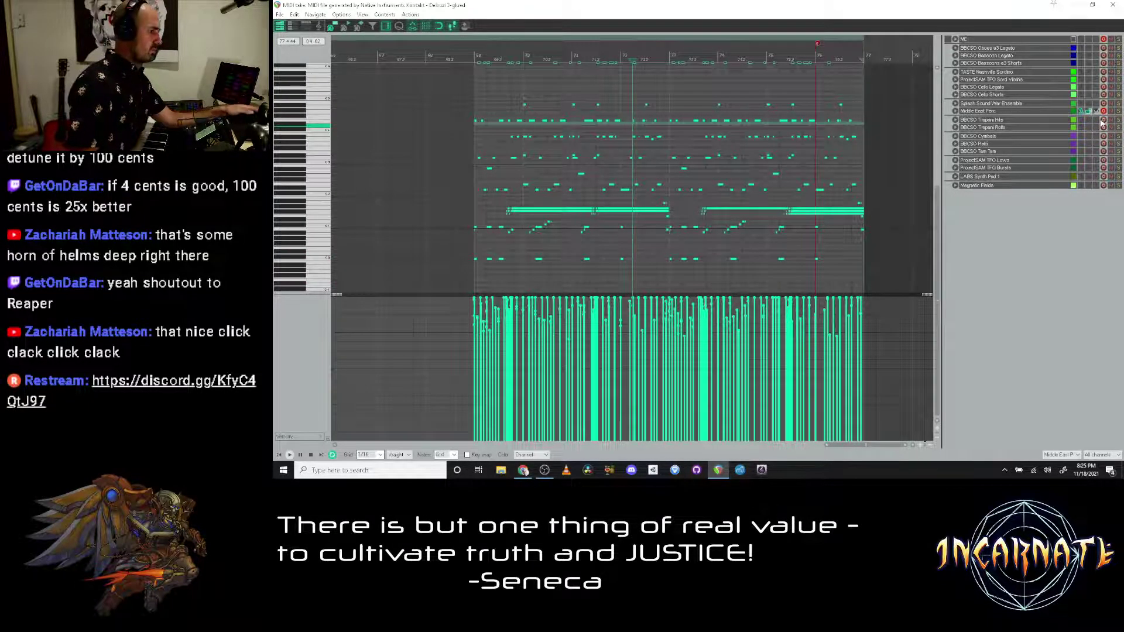
Step: Audition the Middle East Perc part on its own by soloing its track during playback
{"action": "left_click", "coordinate": [1119, 111]}
{"action": "key", "text": "space"}
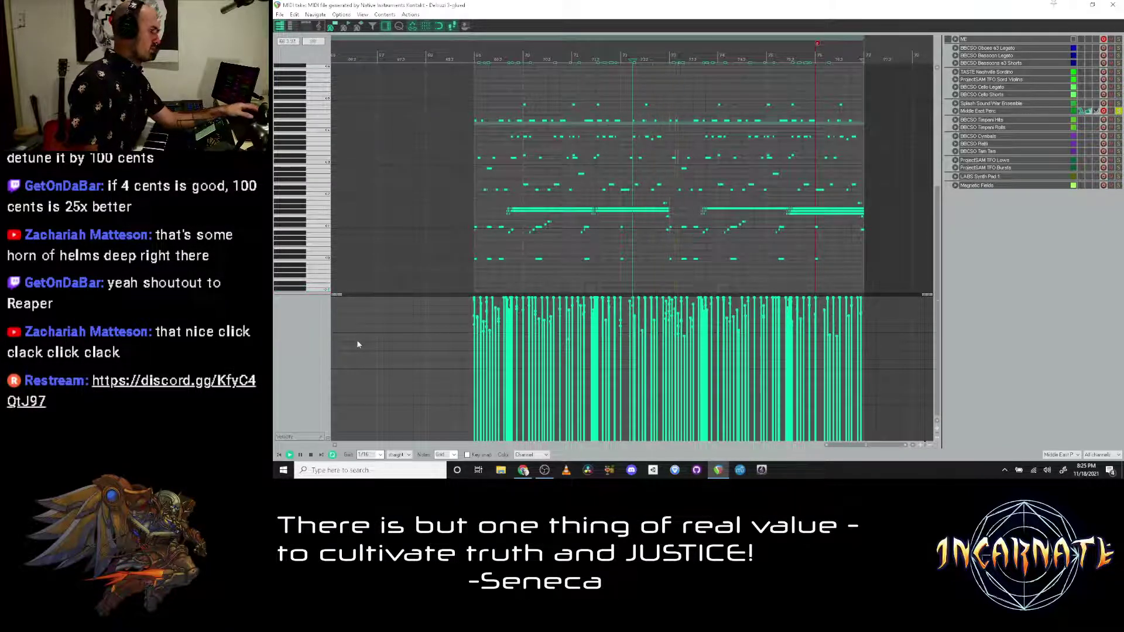
{"action": "left_click", "coordinate": [1118, 111]}
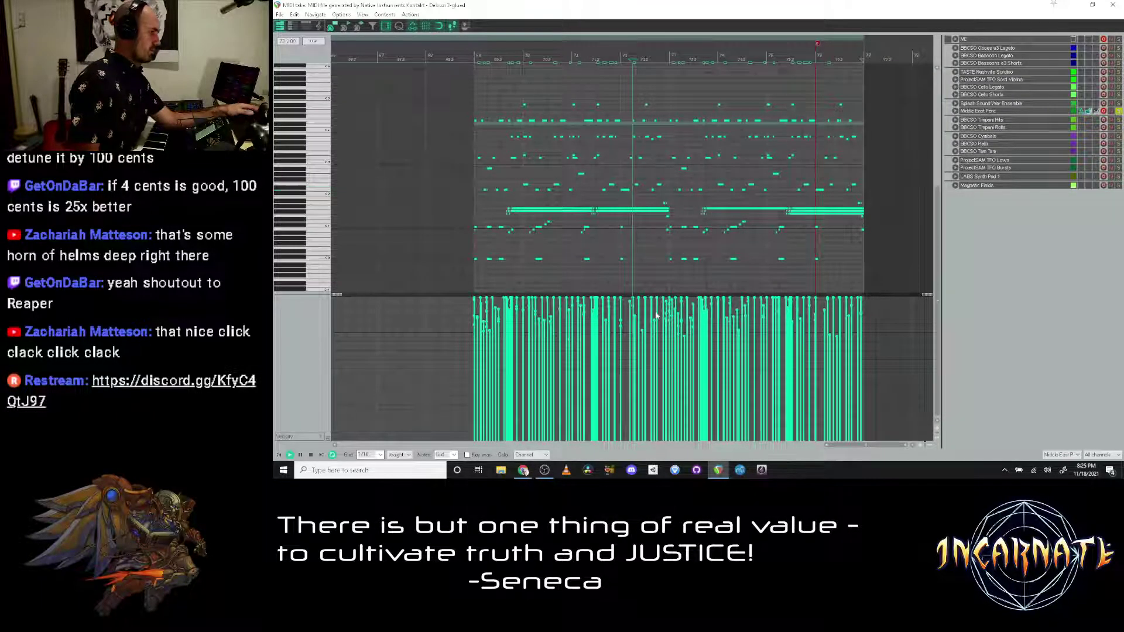
Step: Try lowering the velocities of all Middle East Perc notes during playback, restore their level and close the MIDI editor
{"action": "left_click", "coordinate": [667, 335]}
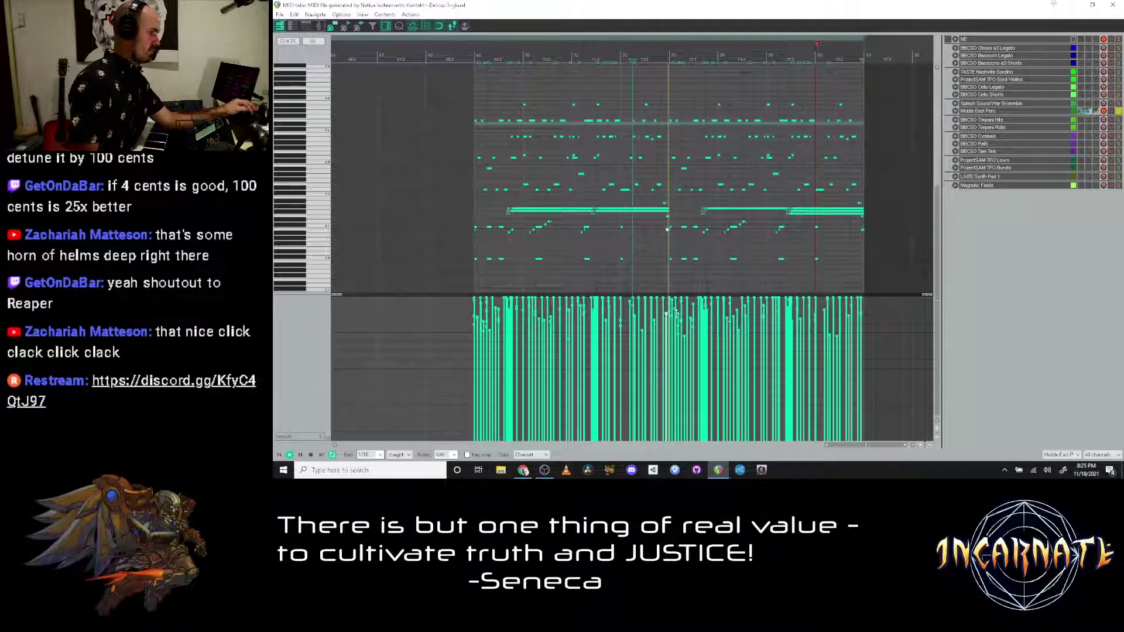
{"action": "key", "text": "ctrl+a"}
{"action": "left_click_drag", "start_coordinate": [676, 317], "coordinate": [672, 381]}
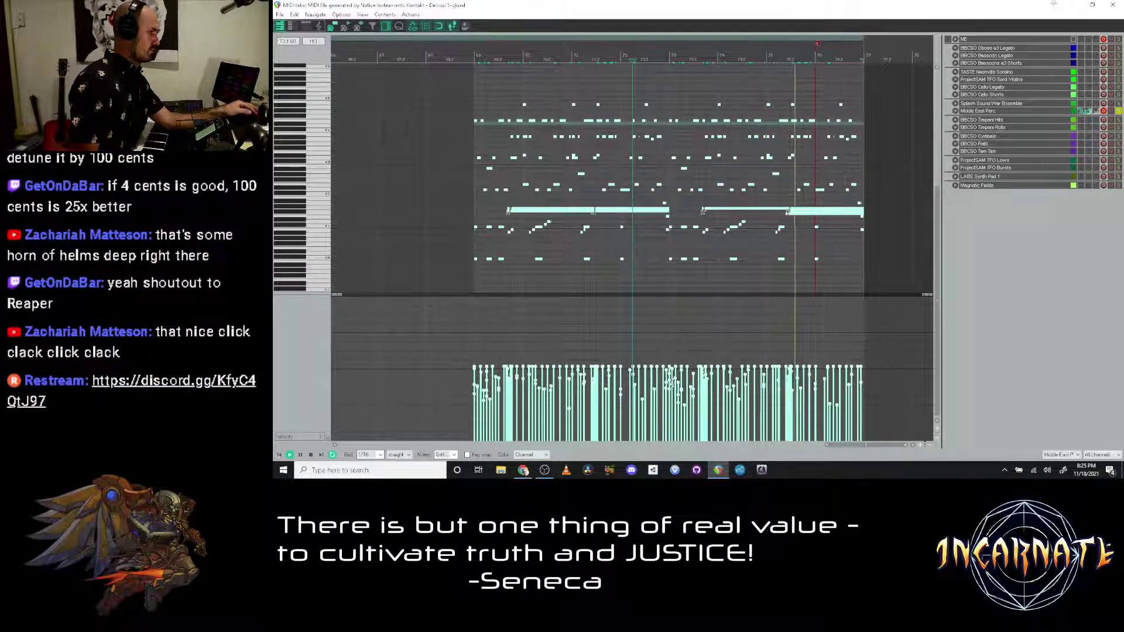
{"action": "left_click_drag", "start_coordinate": [672, 382], "coordinate": [681, 311]}
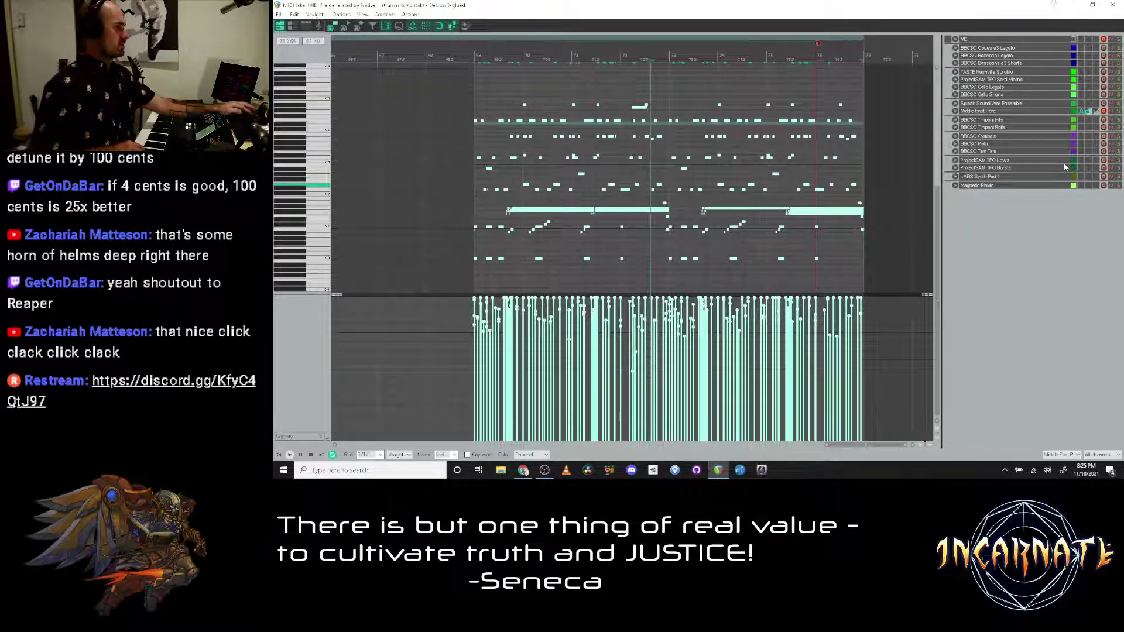
{"action": "left_click", "coordinate": [1113, 5]}
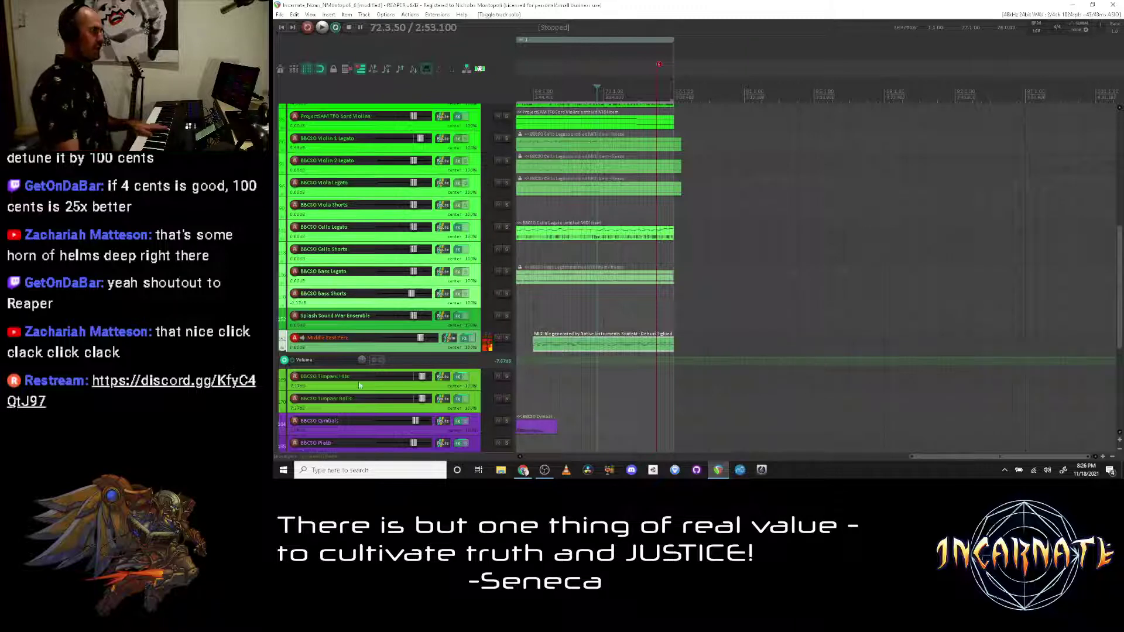
Step: Mute the ME track at the head of the track list and unmute it again
{"action": "scroll", "coordinate": [273, 221], "scroll_direction": "up", "scroll_amount": 10}
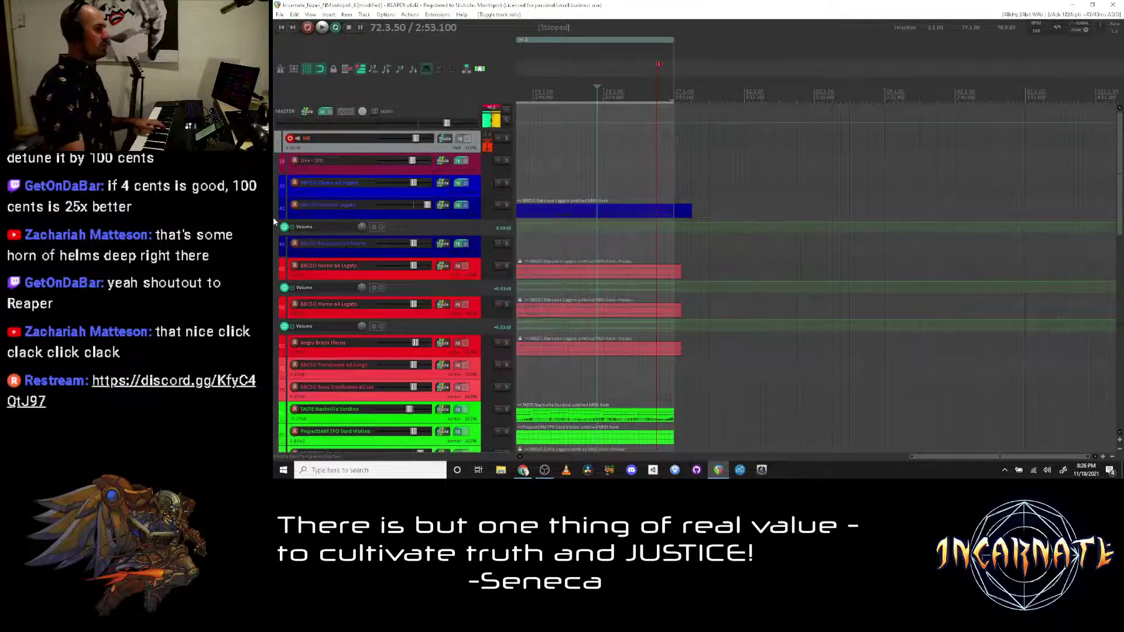
{"action": "left_click", "coordinate": [498, 139]}
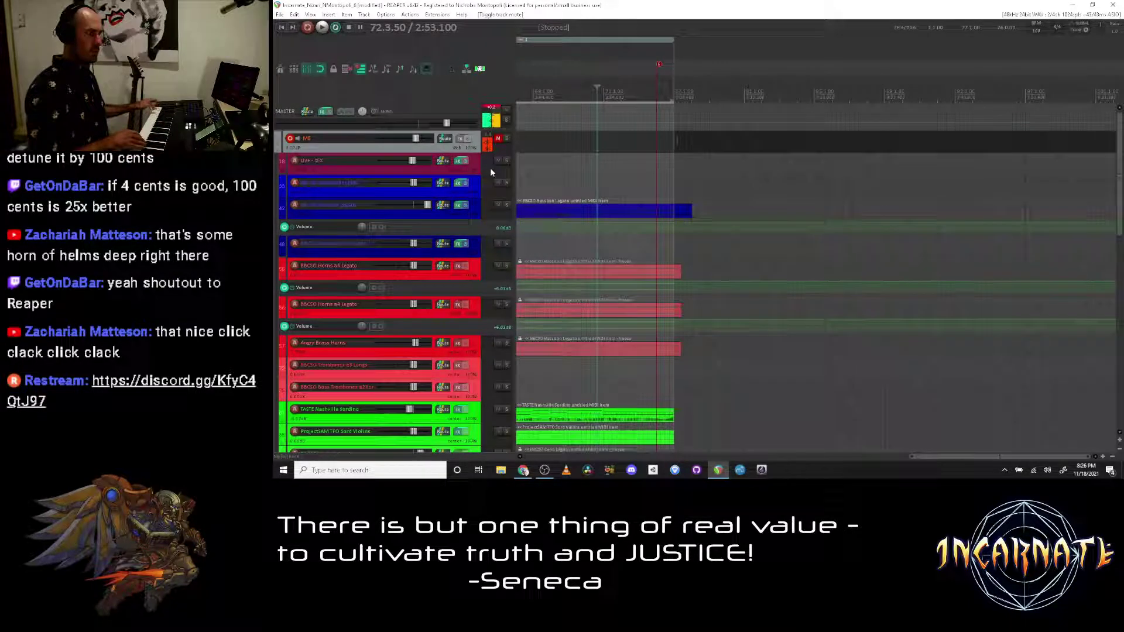
{"action": "left_click", "coordinate": [498, 139]}
{"action": "scroll", "coordinate": [308, 177], "scroll_direction": "down", "scroll_amount": 5}
{"action": "scroll", "coordinate": [307, 177], "scroll_direction": "down", "scroll_amount": 10}
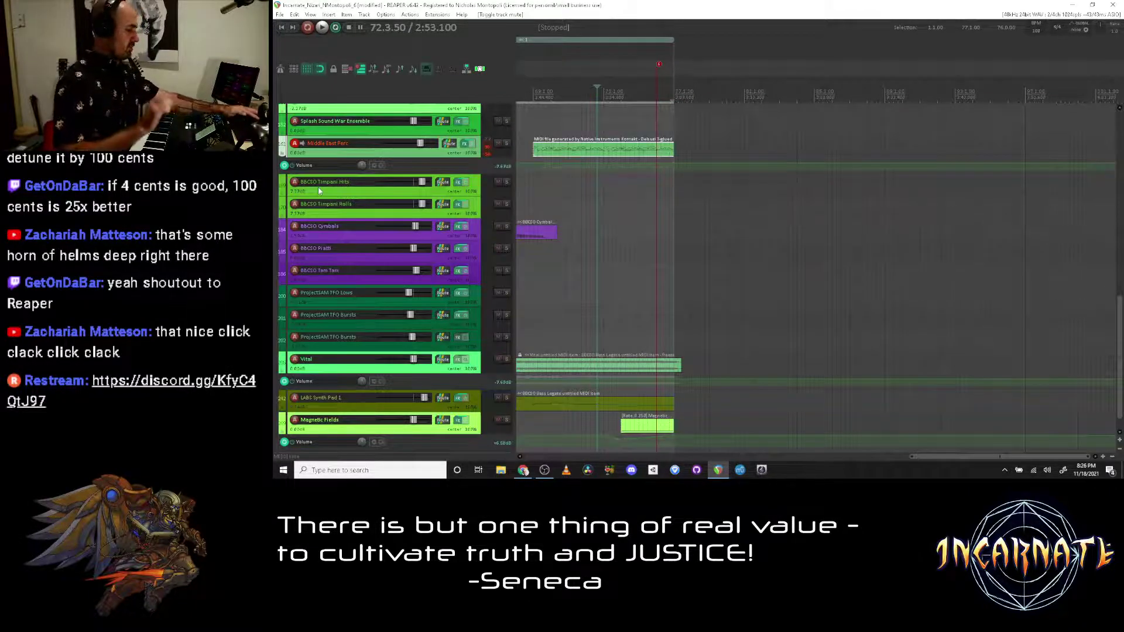
Step: Check the Restream chat in Chrome and return to REAPER
{"action": "key", "text": "alt+Tab"}
{"action": "key", "text": "ctrl+Tab"}
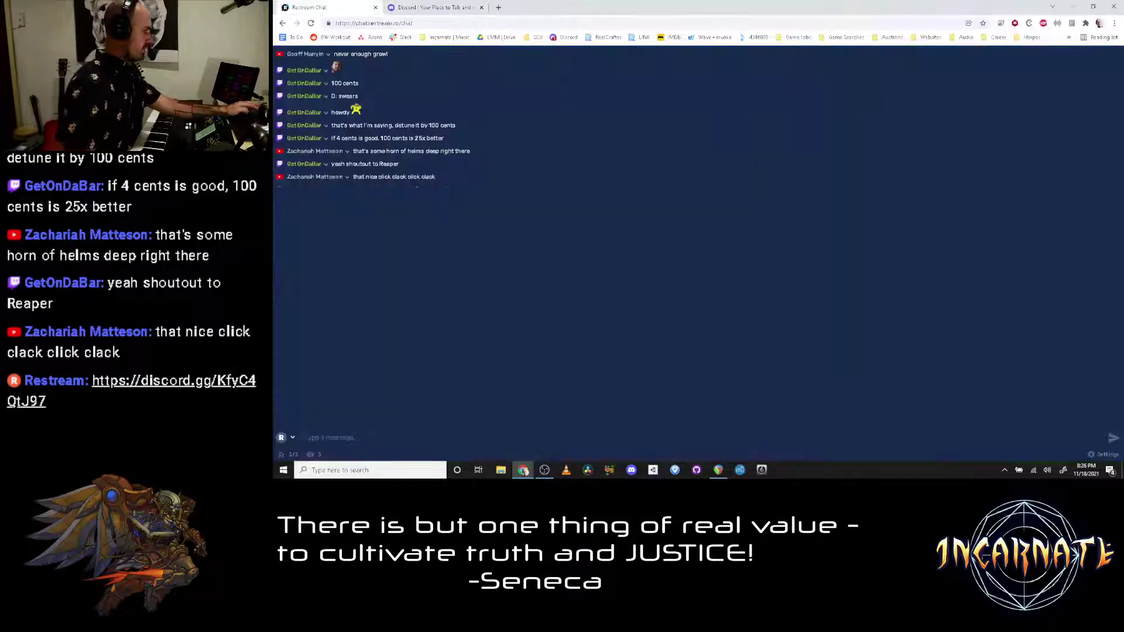
{"action": "key", "text": "alt+Tab"}
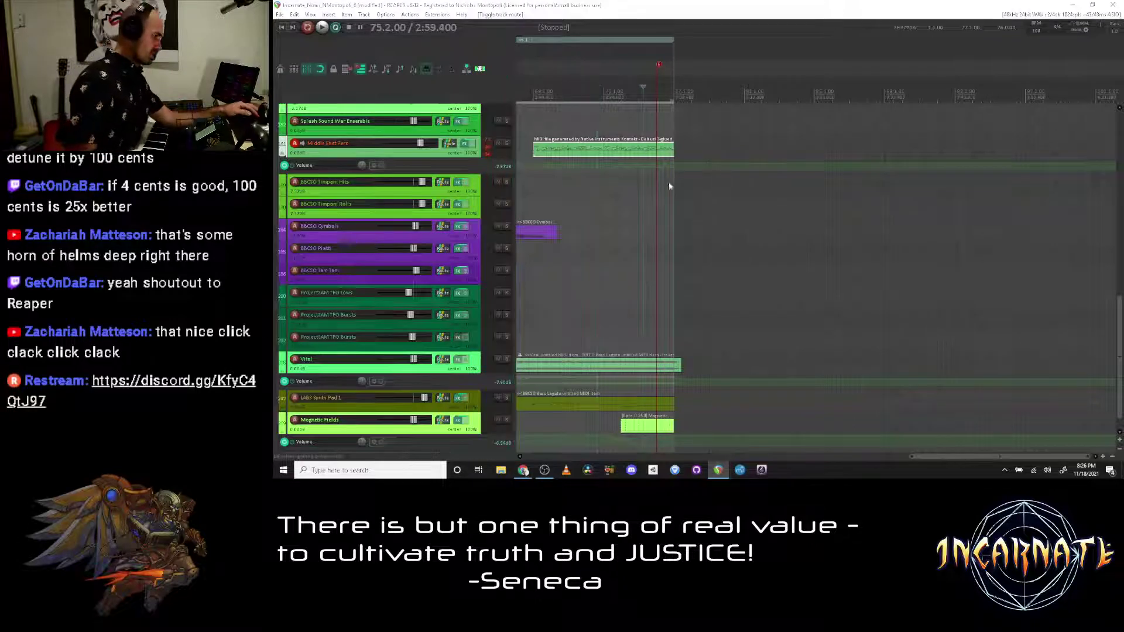
Step: Reopen the closing Middle East Perc item and lower its note velocities, stepping them up over the last bars toward bar 77
{"action": "double_click", "coordinate": [644, 150]}
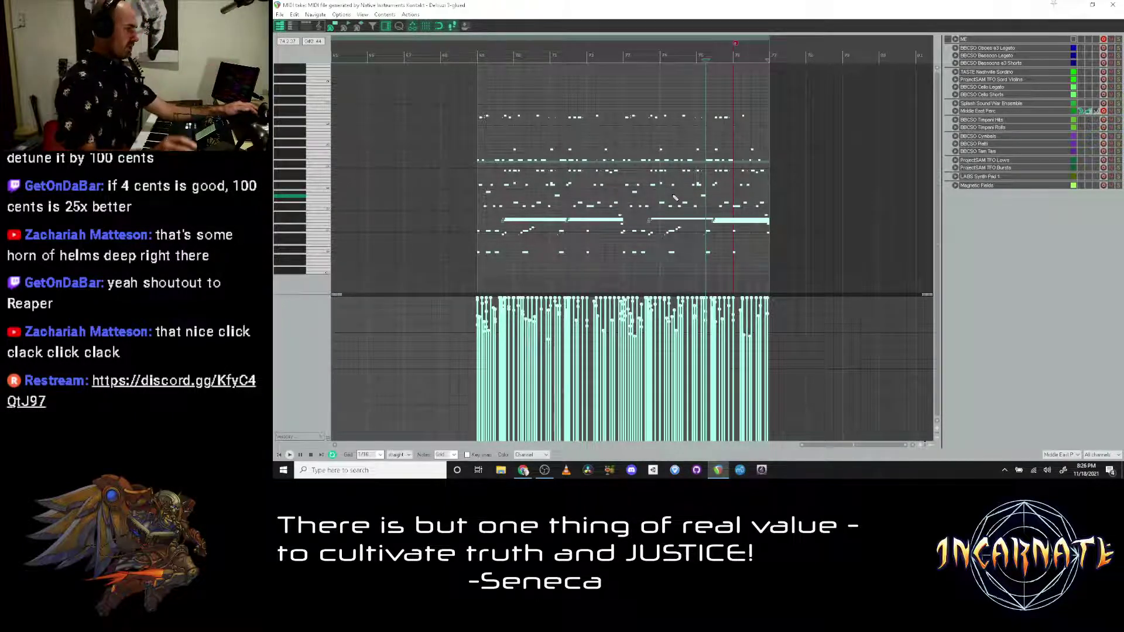
{"action": "left_click_drag", "start_coordinate": [409, 353], "coordinate": [786, 242]}
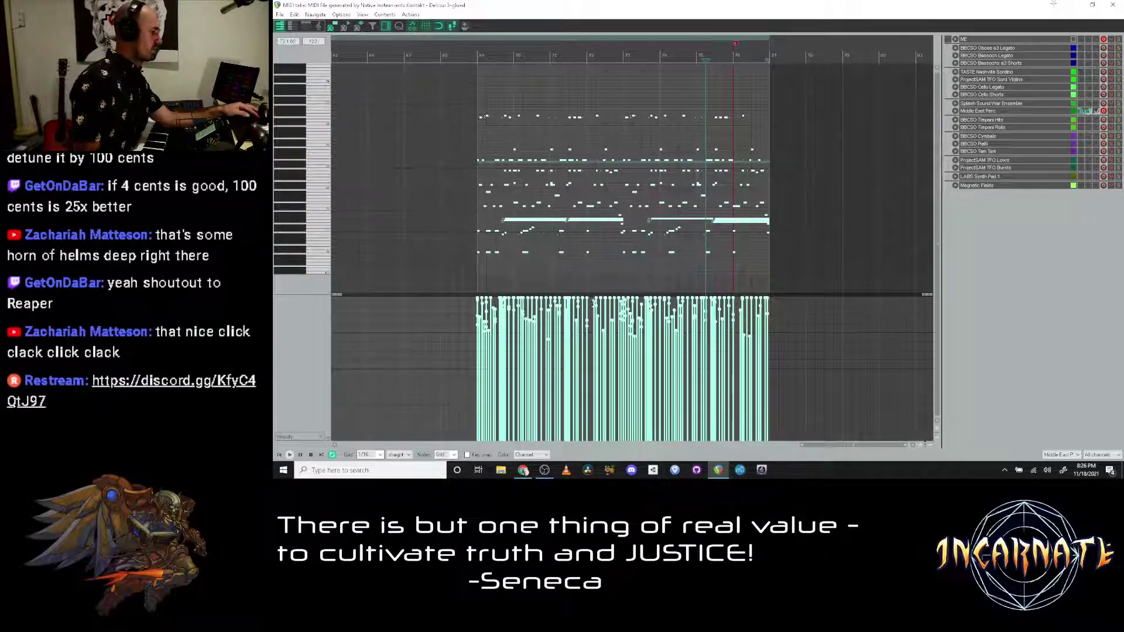
{"action": "mouse_move", "coordinate": [594, 302]}
{"action": "left_mouse_down"}
{"action": "mouse_move", "coordinate": [598, 314]}
{"action": "mouse_move", "coordinate": [603, 304]}
{"action": "left_mouse_up"}
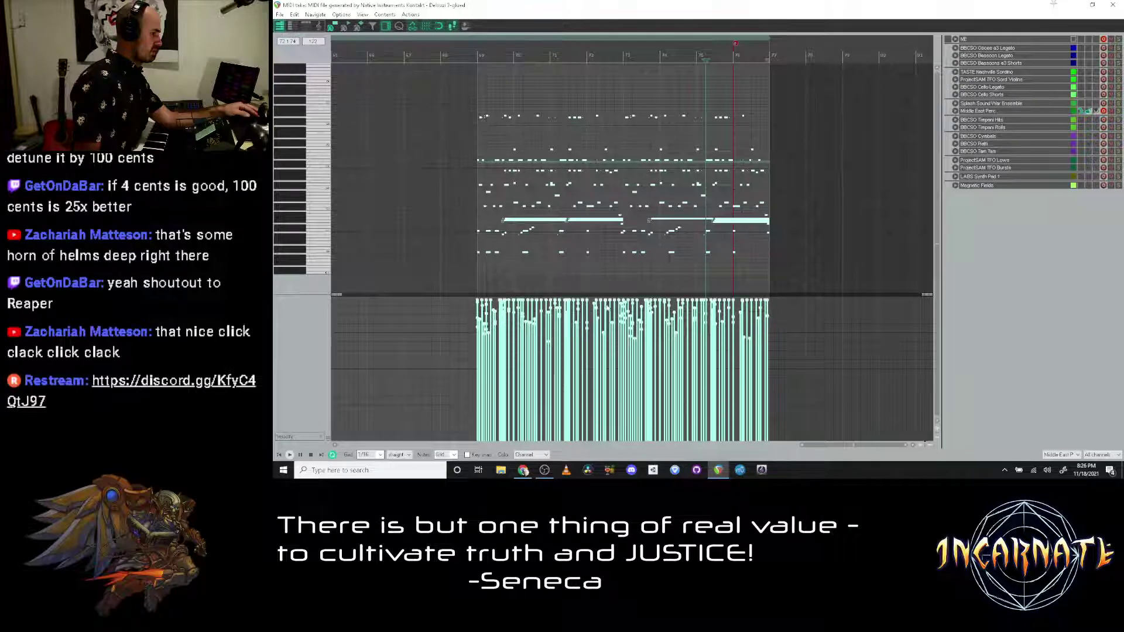
{"action": "left_click_drag", "start_coordinate": [740, 329], "coordinate": [487, 345]}
{"action": "mouse_move", "coordinate": [683, 339]}
{"action": "left_mouse_down"}
{"action": "mouse_move", "coordinate": [670, 335]}
{"action": "mouse_move", "coordinate": [669, 350]}
{"action": "mouse_move", "coordinate": [689, 326]}
{"action": "left_mouse_up"}
{"action": "left_click", "coordinate": [652, 312]}
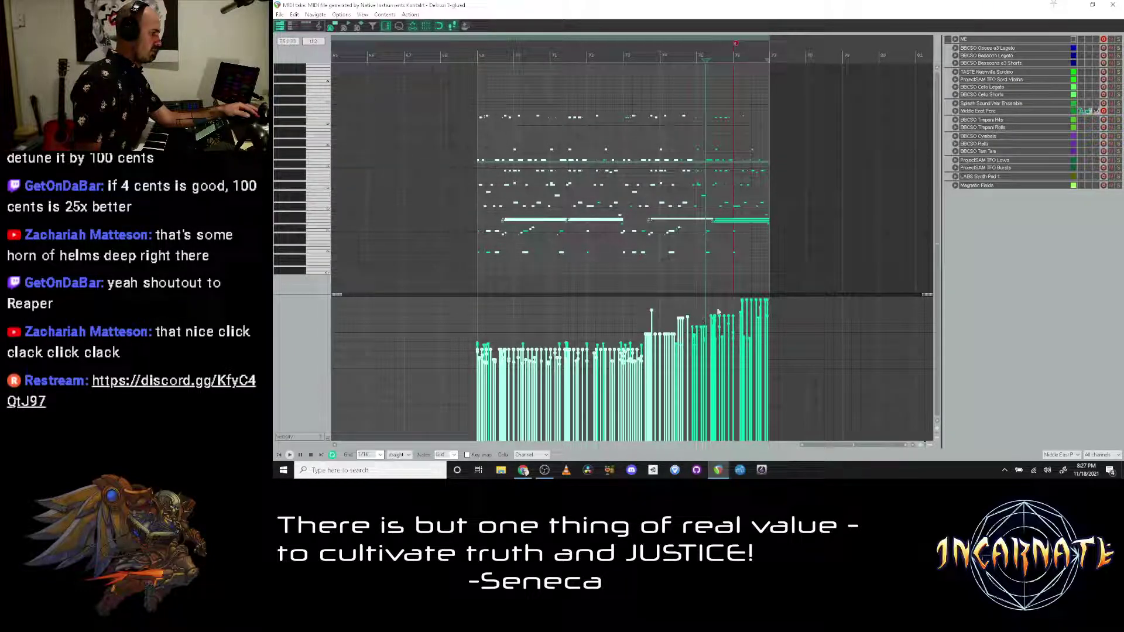
Step: Try smoothing the Middle East Perc velocity rise toward bar 77 and undo the latest velocity edits from about bar 73 onward
{"action": "scroll", "coordinate": [728, 309], "scroll_direction": "up", "scroll_amount": 1}
{"action": "left_click_drag", "start_coordinate": [690, 325], "coordinate": [771, 290]}
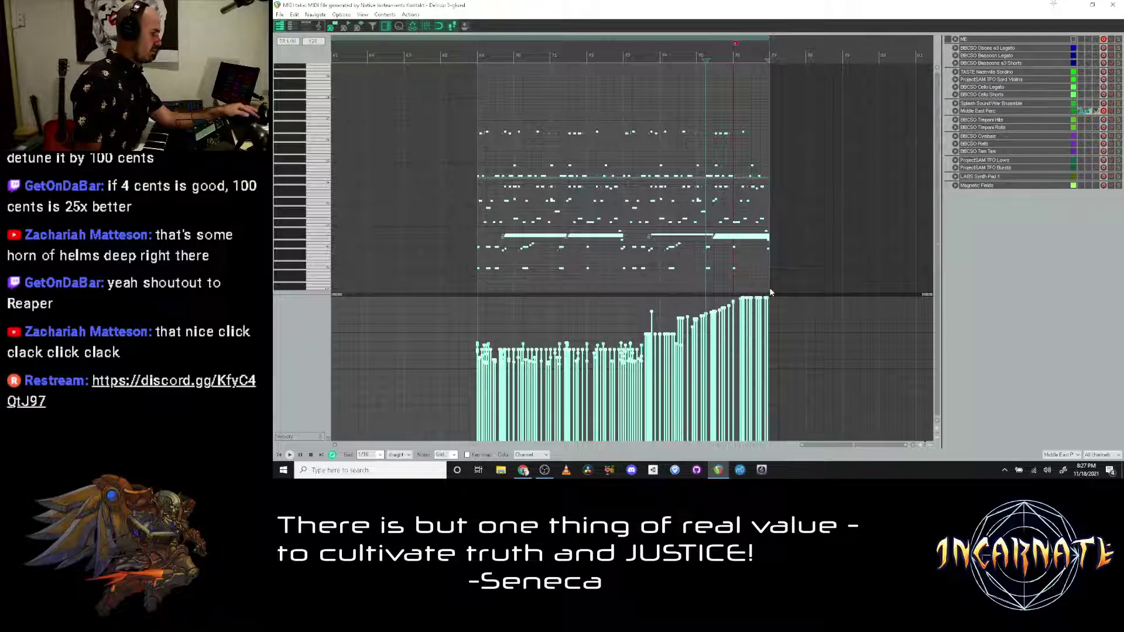
{"action": "left_click_drag", "start_coordinate": [710, 319], "coordinate": [751, 316]}
{"action": "left_click", "coordinate": [652, 312]}
{"action": "key", "text": "ctrl+z"}
{"action": "key", "text": "ctrl+z"}
{"action": "key", "text": "ctrl+z"}
{"action": "key", "text": "ctrl+z"}
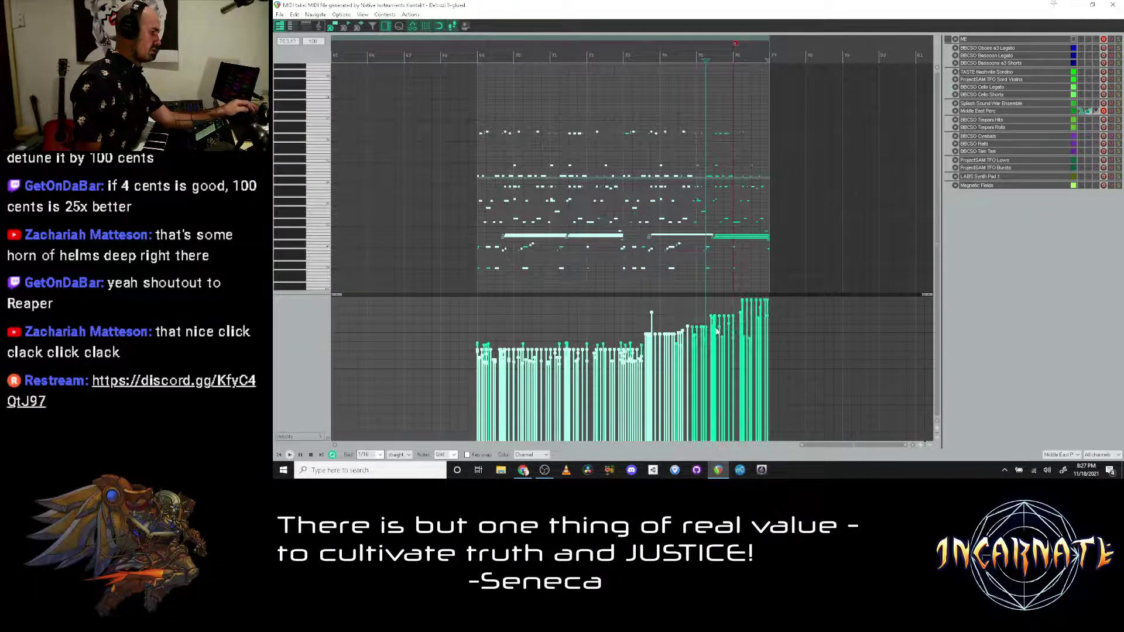
{"action": "key", "text": "ctrl+z"}
{"action": "key", "text": "ctrl+z"}
{"action": "key", "text": "ctrl+z"}
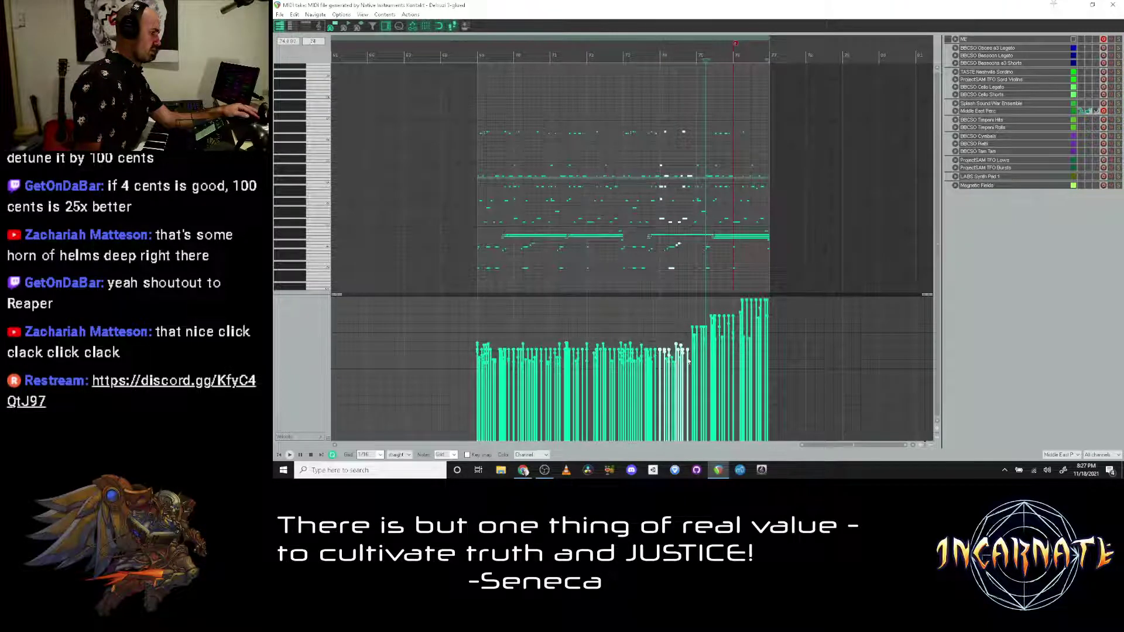
Step: Shape the Middle East Perc velocities into a gradual rise from bar 74 to full velocity at bar 77, lowering the earlier notes slightly
{"action": "left_click", "coordinate": [706, 324]}
{"action": "left_click_drag", "start_coordinate": [742, 325], "coordinate": [772, 309]}
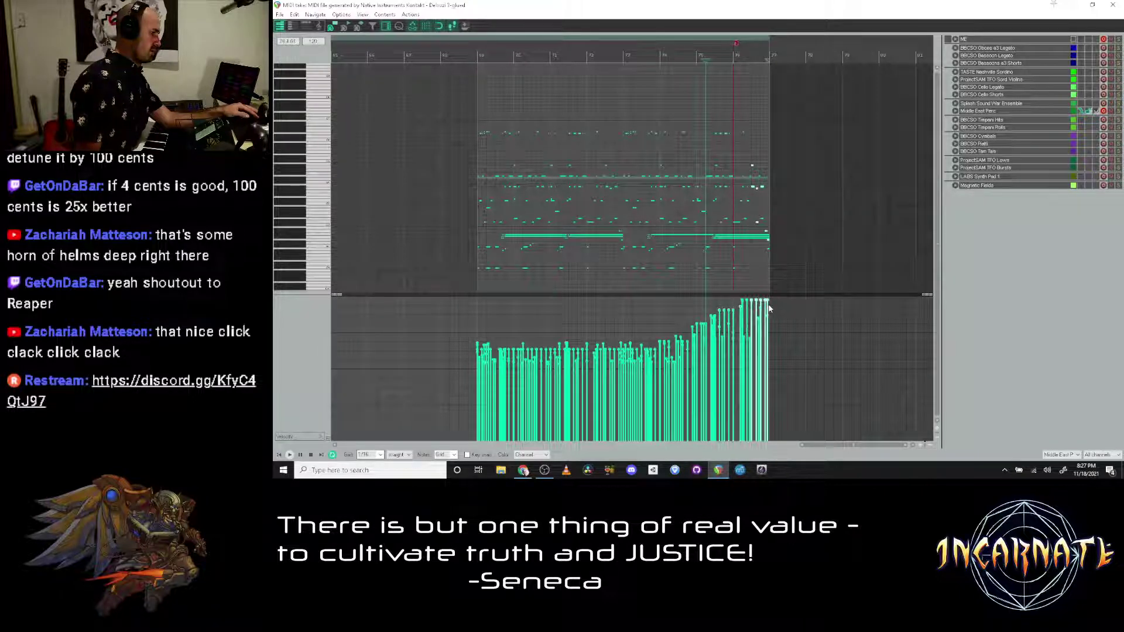
{"action": "left_click_drag", "start_coordinate": [449, 324], "coordinate": [771, 297]}
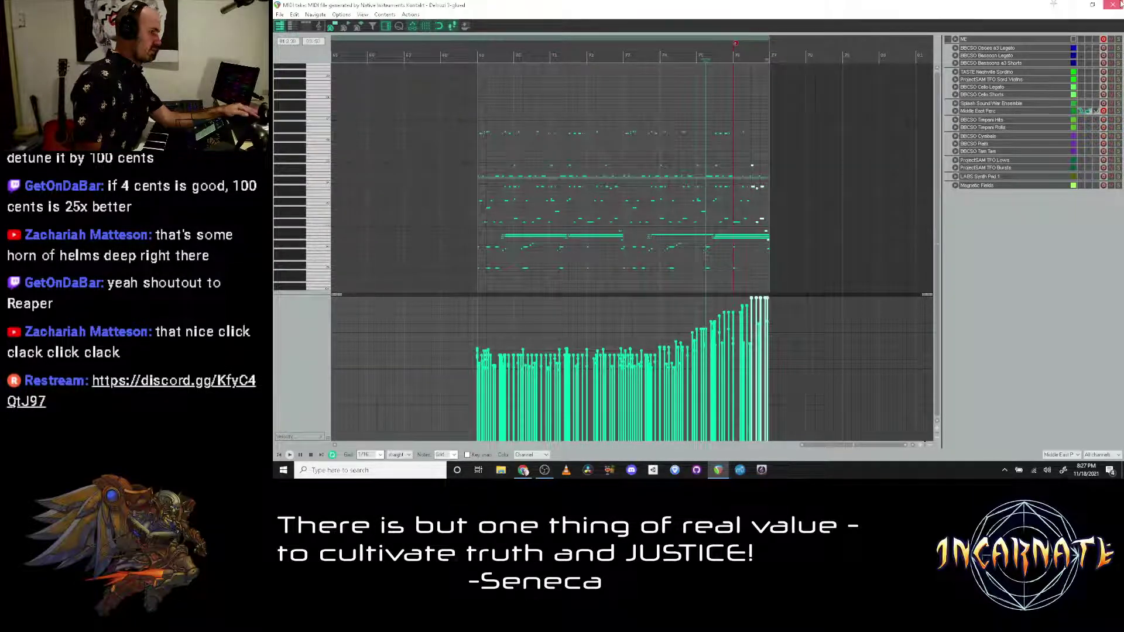
{"action": "key", "text": "Escape"}
Step: Play the closing section up to bar 77, stop playback and place the edit cursor at bar 74
{"action": "key", "text": "Page_Down"}
{"action": "key", "text": "Page_Down"}
{"action": "key", "text": "Page_Down"}
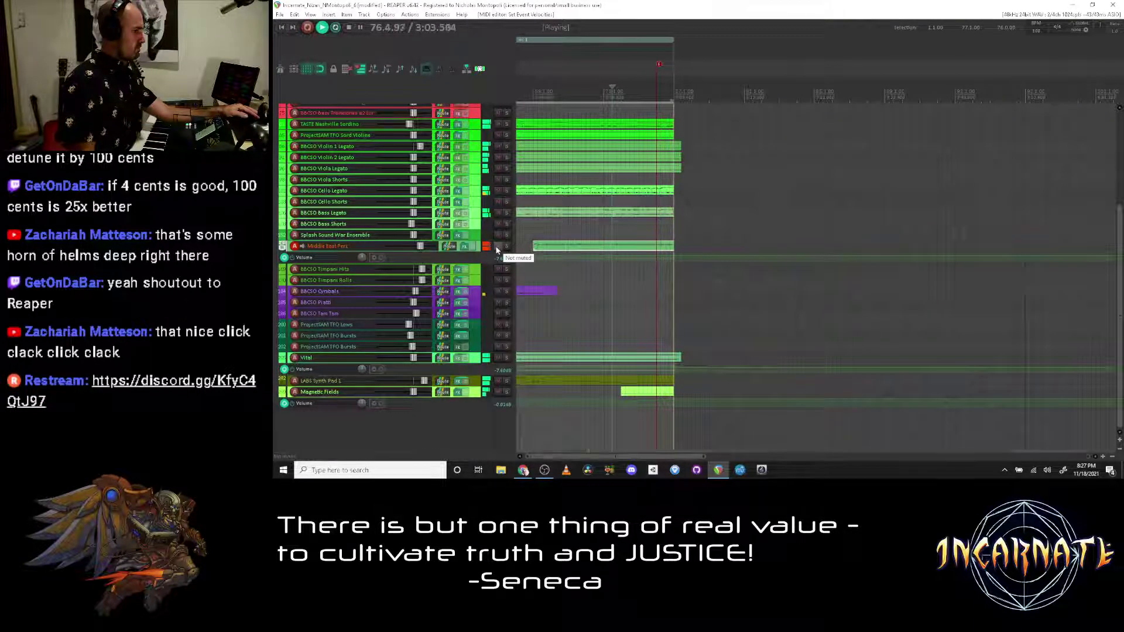
{"action": "key", "text": "Home"}
{"action": "scroll", "coordinate": [815, 253], "scroll_direction": "down", "scroll_amount": 4}
{"action": "key", "text": "space"}
{"action": "left_click", "coordinate": [1005, 88]}
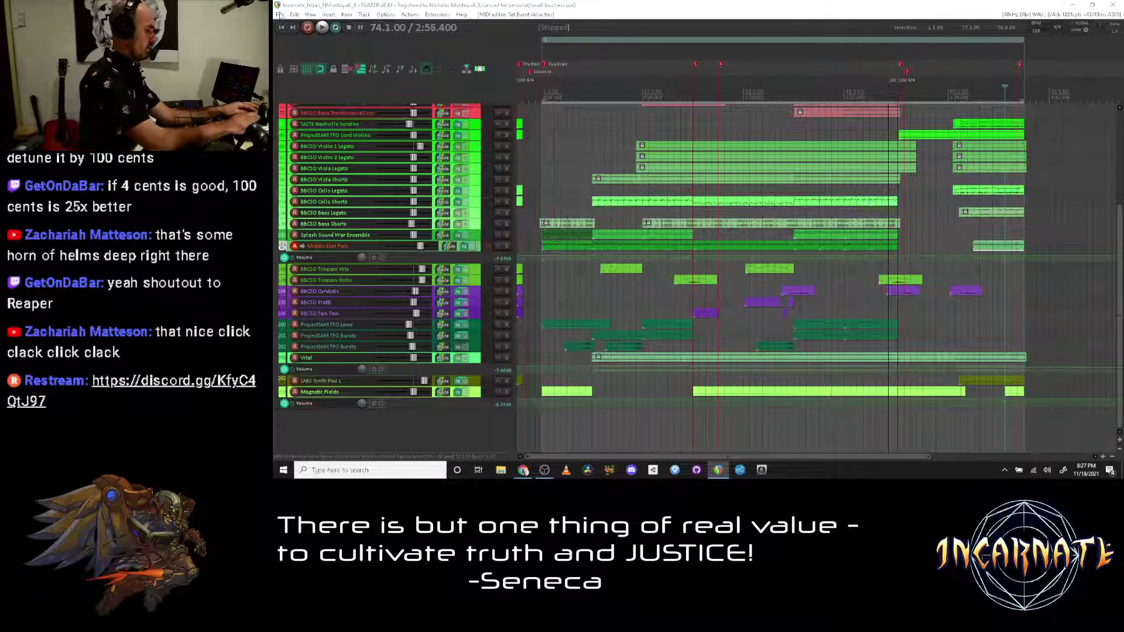
Step: Open the version 6 Nizari project from the Incarnate project folder
{"action": "key", "text": "ctrl+o"}
{"action": "scroll", "coordinate": [416, 112], "scroll_direction": "down", "scroll_amount": 4}
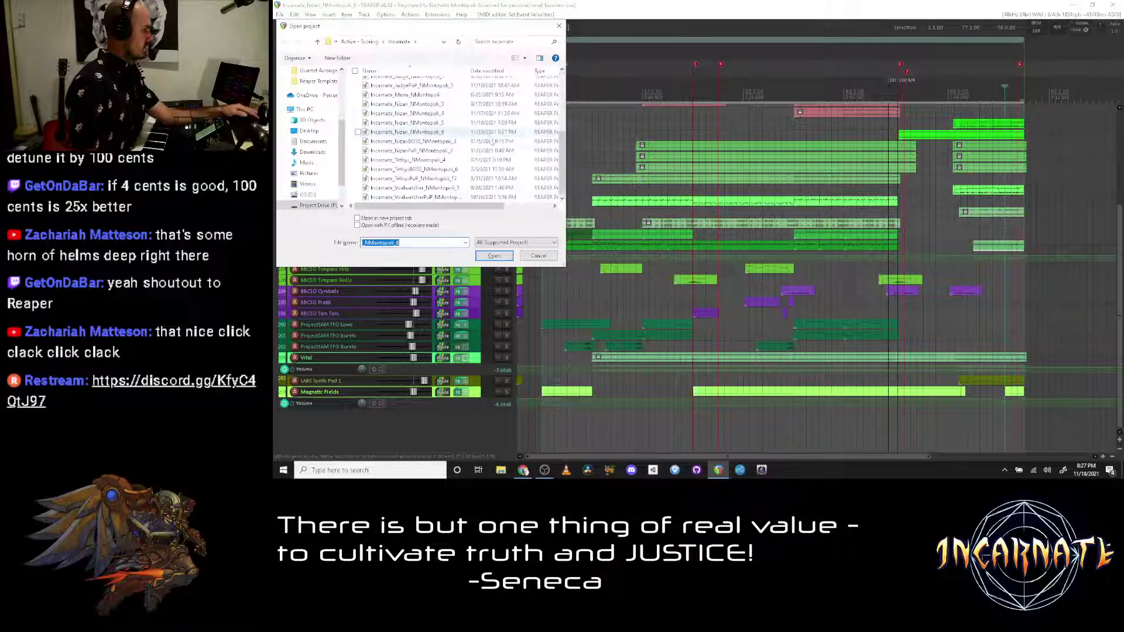
{"action": "double_click", "coordinate": [461, 143]}
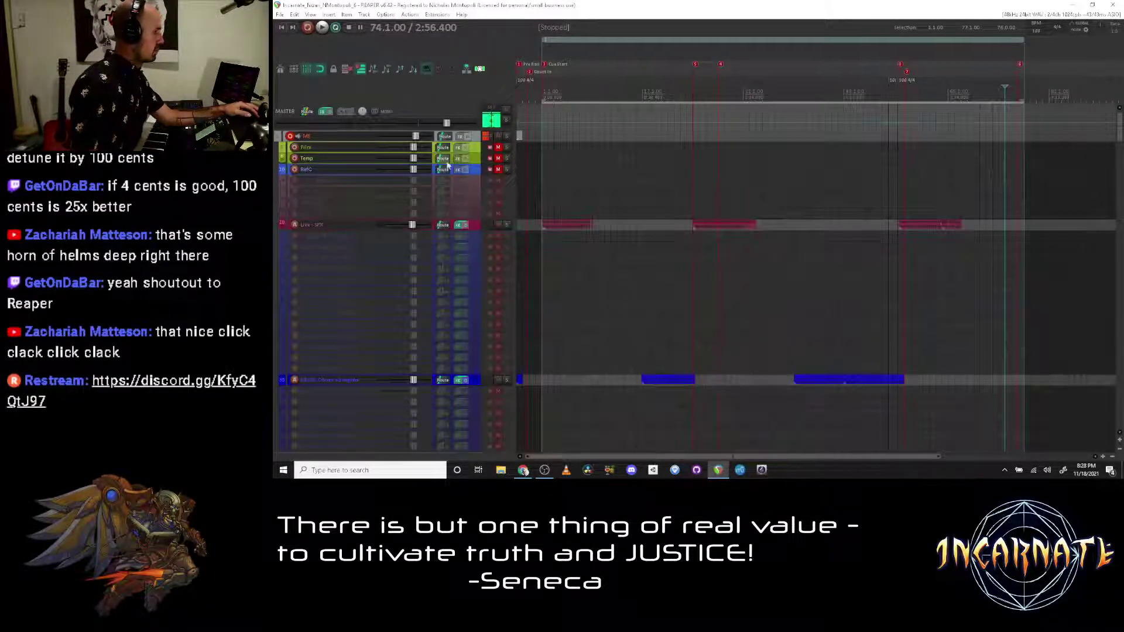
Step: Check the stream's audio levels in OBS Studio and inspect the ReaStream settings on the master track back in REAPER
{"action": "key", "text": "alt+Tab"}
{"action": "key", "text": "alt+Tab"}
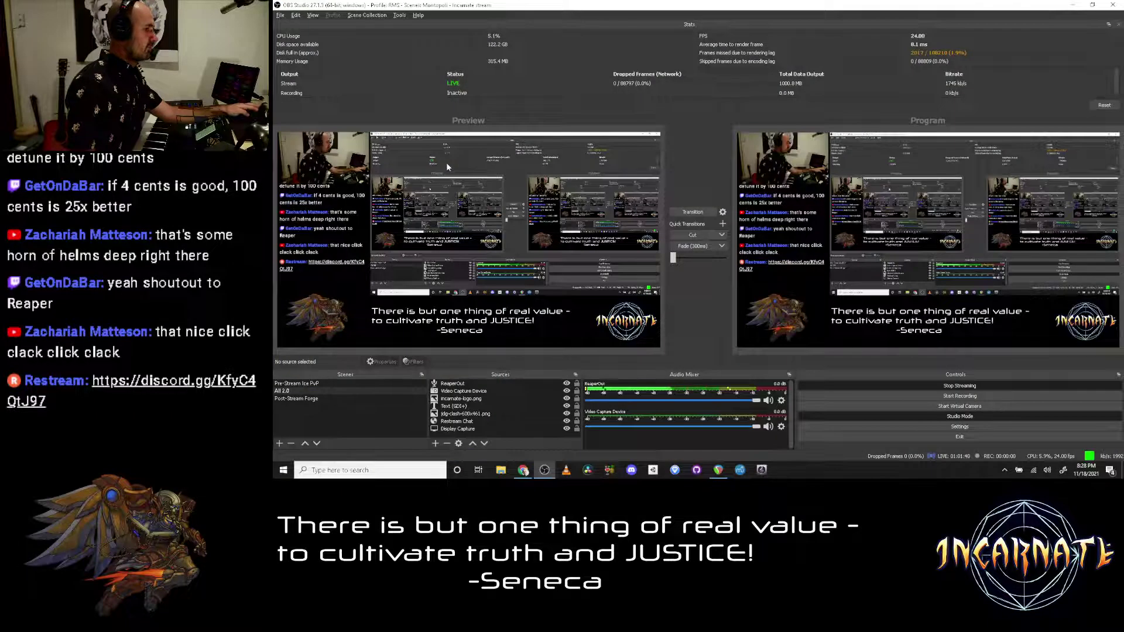
{"action": "key", "text": "alt+Tab"}
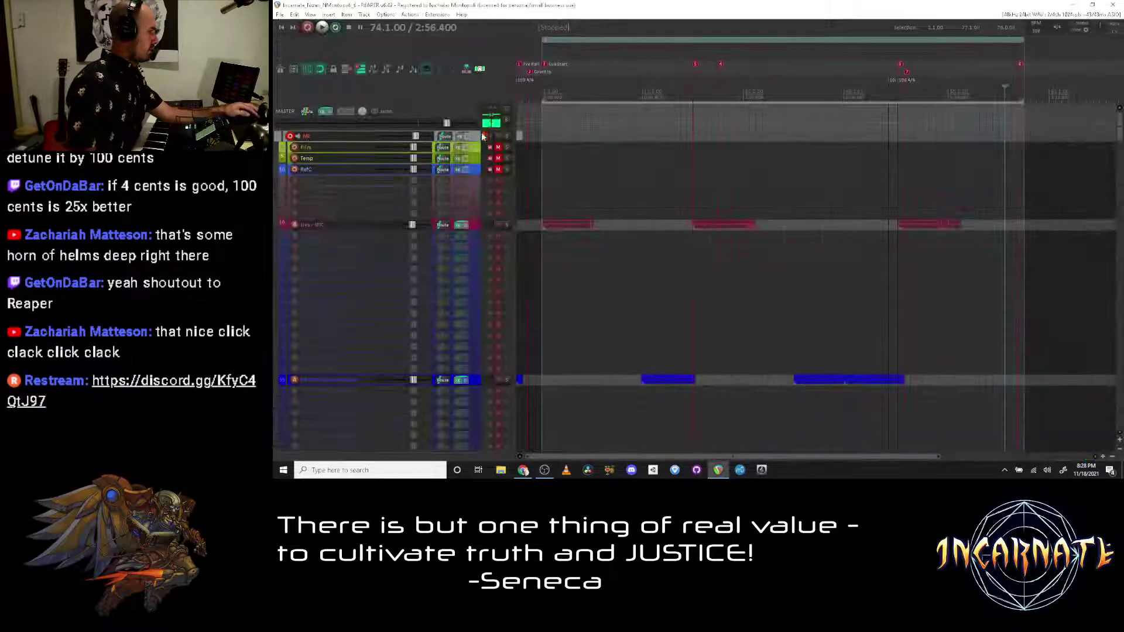
{"action": "left_click", "coordinate": [321, 112]}
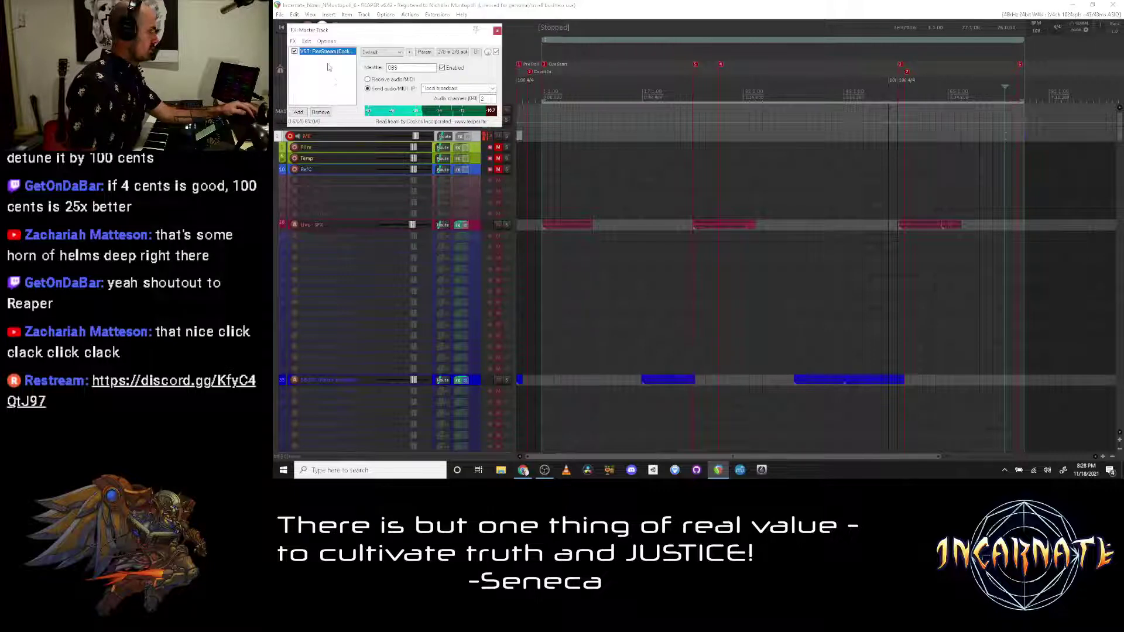
{"action": "key", "text": "Escape"}
Step: Open the version 2 NizariBOSS project from the Incarnate project folder
{"action": "left_click", "coordinate": [280, 14]}
{"action": "left_click", "coordinate": [345, 82]}
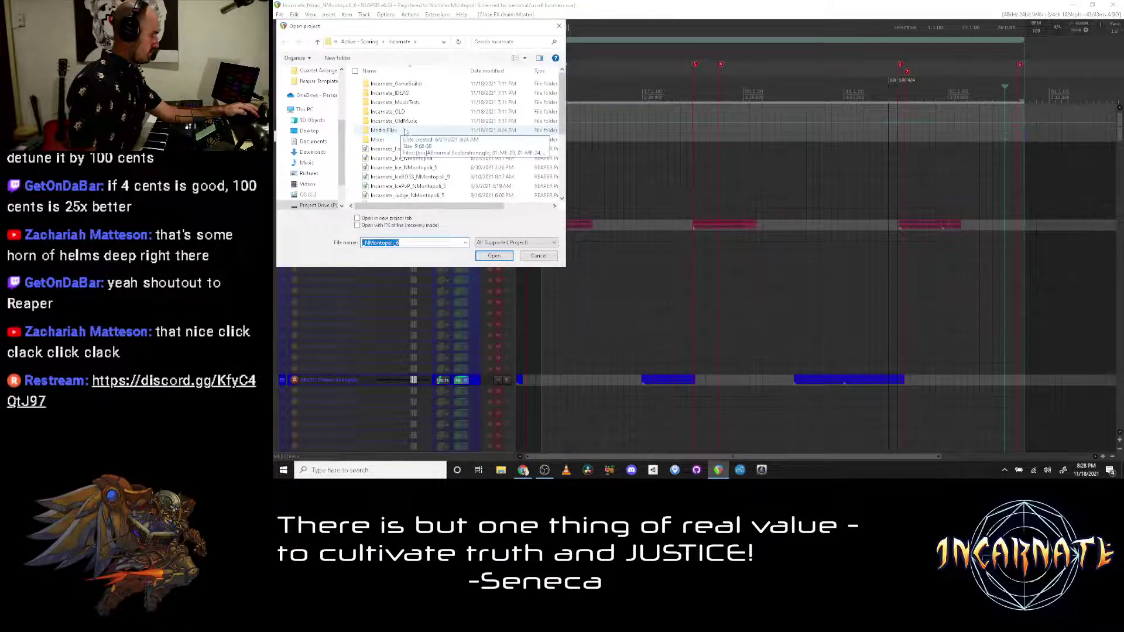
{"action": "scroll", "coordinate": [445, 188], "scroll_direction": "down", "scroll_amount": 2}
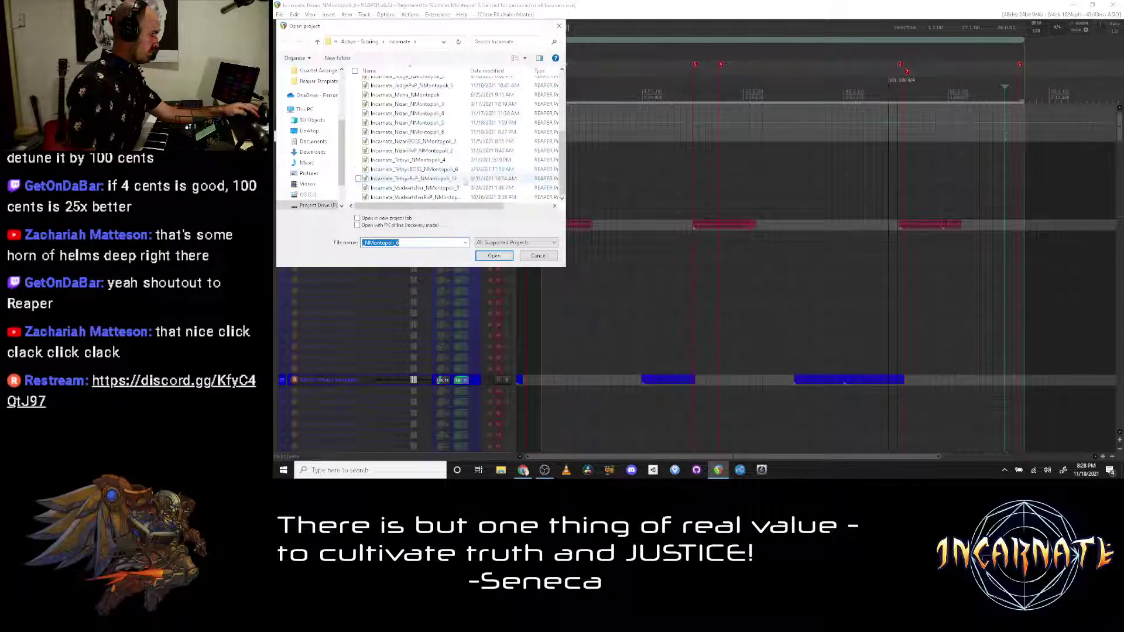
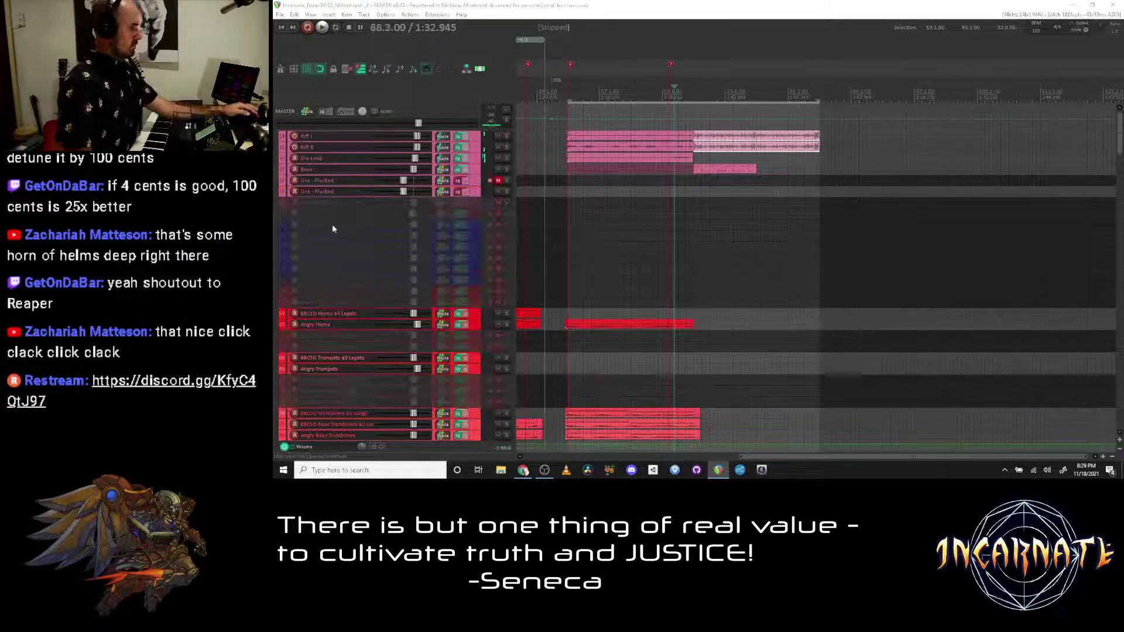
Step: Add ReaStream to the master track's effects, sending audio to local broadcast under the identifier OBS
{"action": "left_click", "coordinate": [322, 111]}
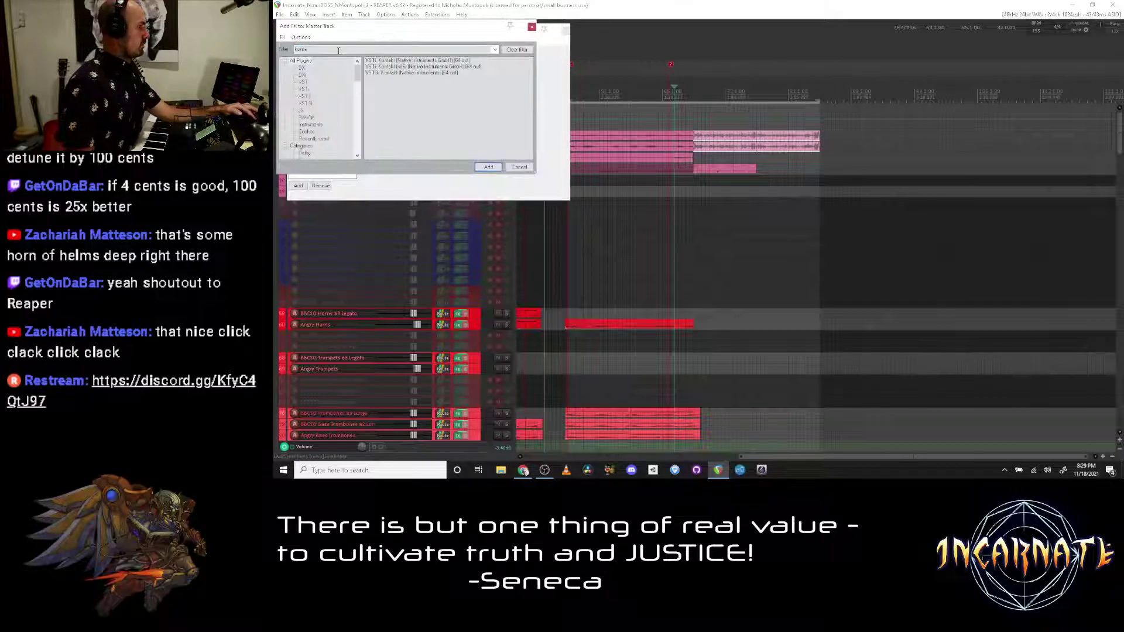
{"action": "key", "text": "Escape"}
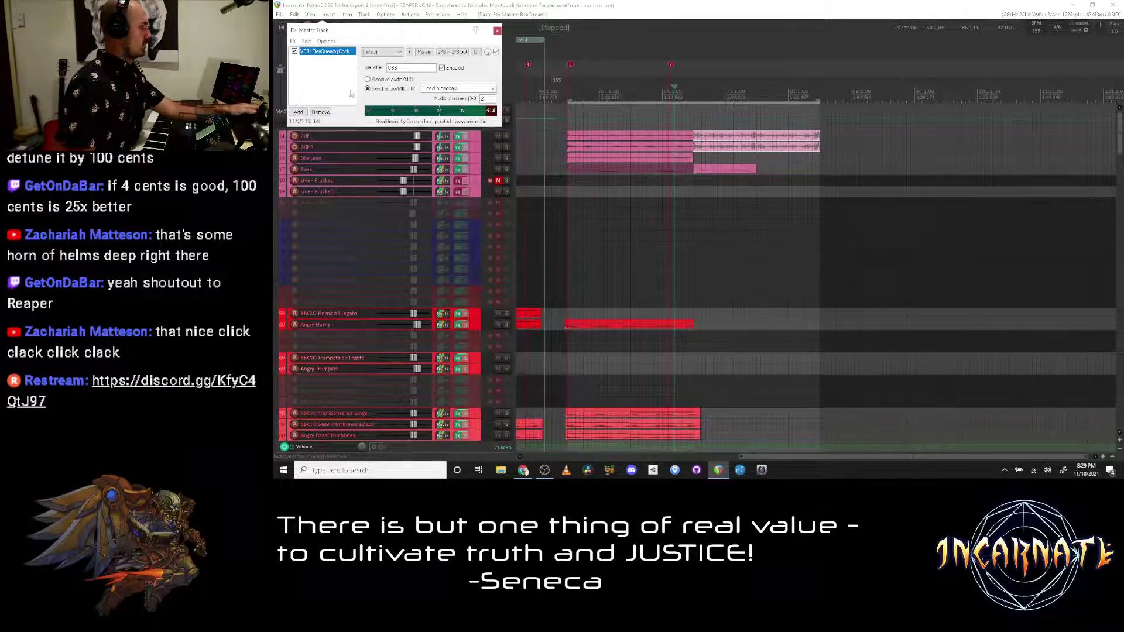
{"action": "key", "text": "Escape"}
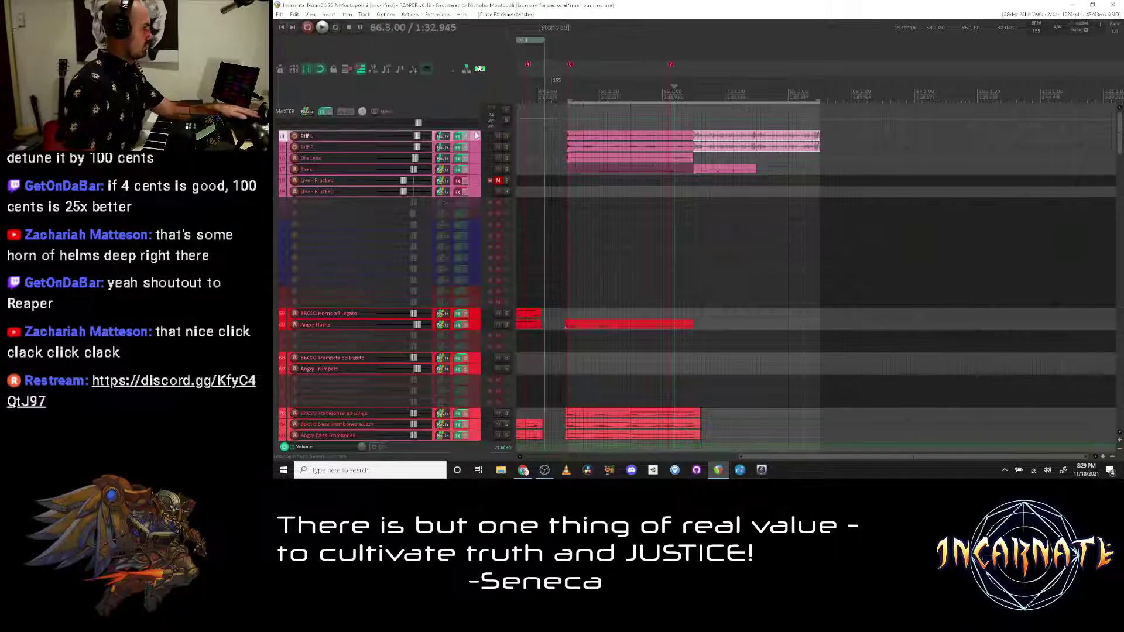
Step: Insert a new track directly above the first riff track
{"action": "key", "text": "ctrl+t"}
{"action": "left_click_drag", "start_coordinate": [477, 148], "coordinate": [477, 135]}
{"action": "key", "text": "Page_Up"}
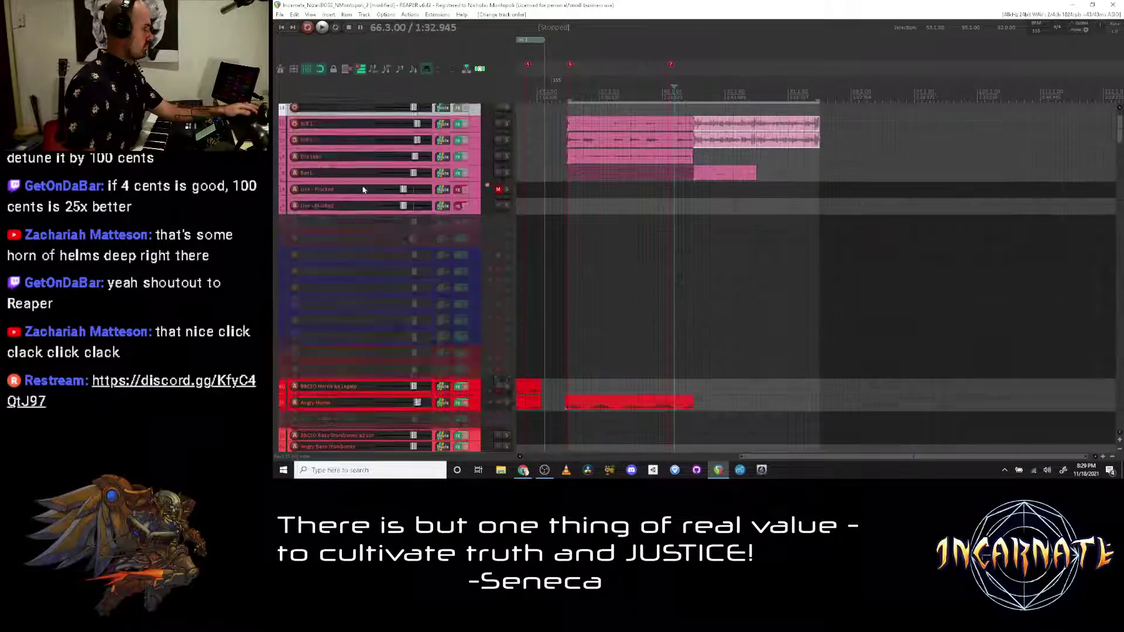
{"action": "key", "text": "Page_Up"}
{"action": "key", "text": "Page_Up"}
{"action": "key", "text": "Page_Up"}
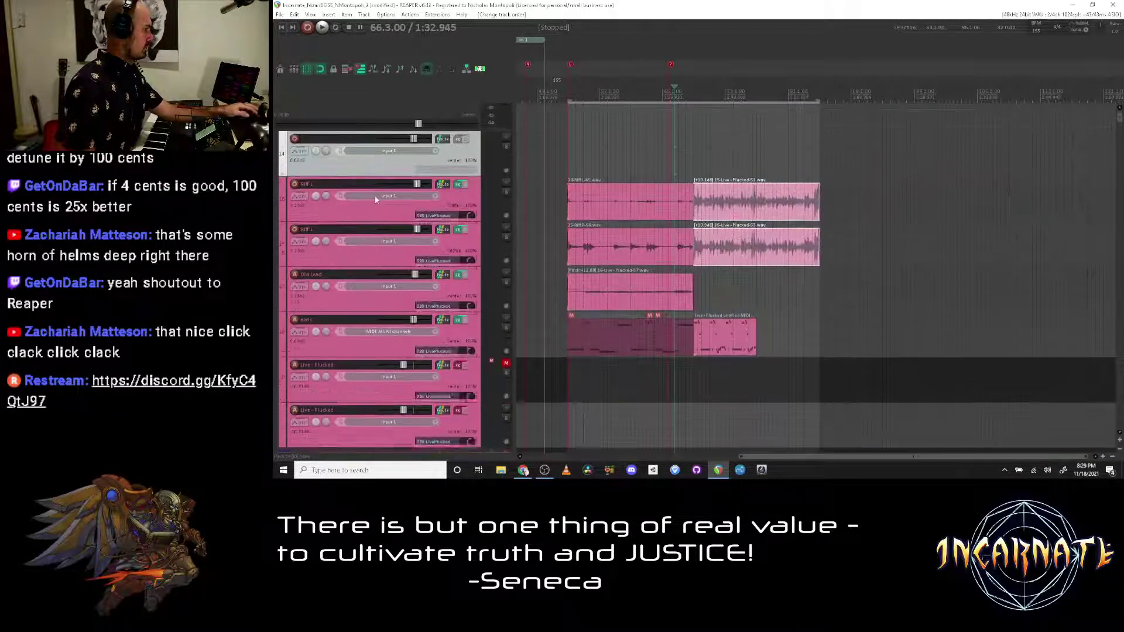
Step: Assign a mono input to the new track with record monitoring on, and check the incoming signal in OBS Studio
{"action": "left_click", "coordinate": [415, 121]}
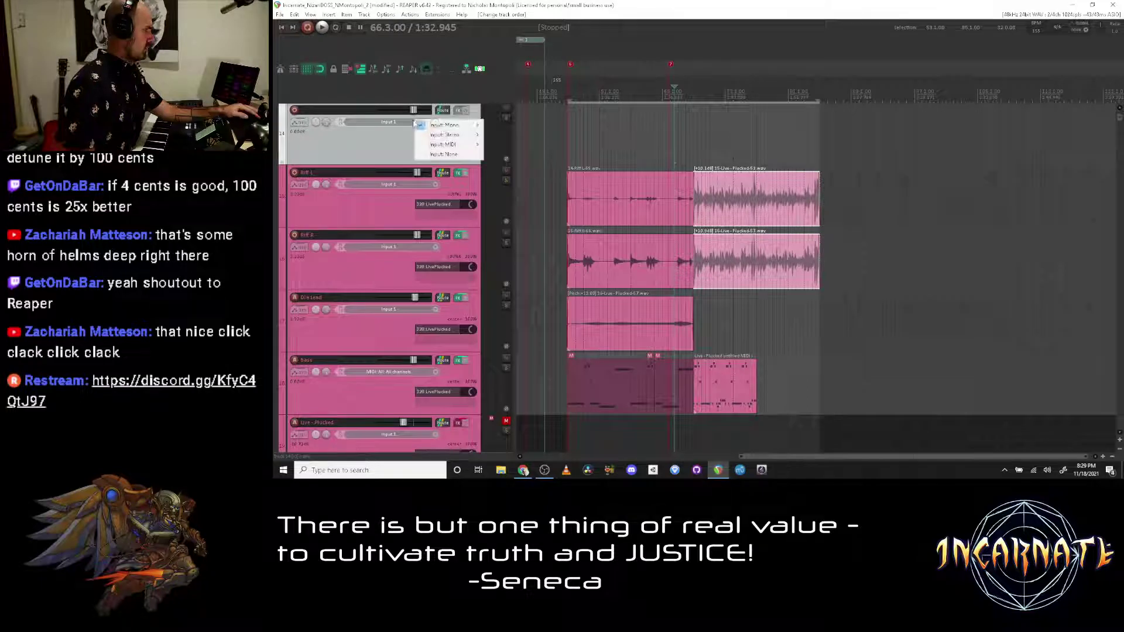
{"action": "mouse_move", "coordinate": [432, 125]}
{"action": "left_click", "coordinate": [505, 124]}
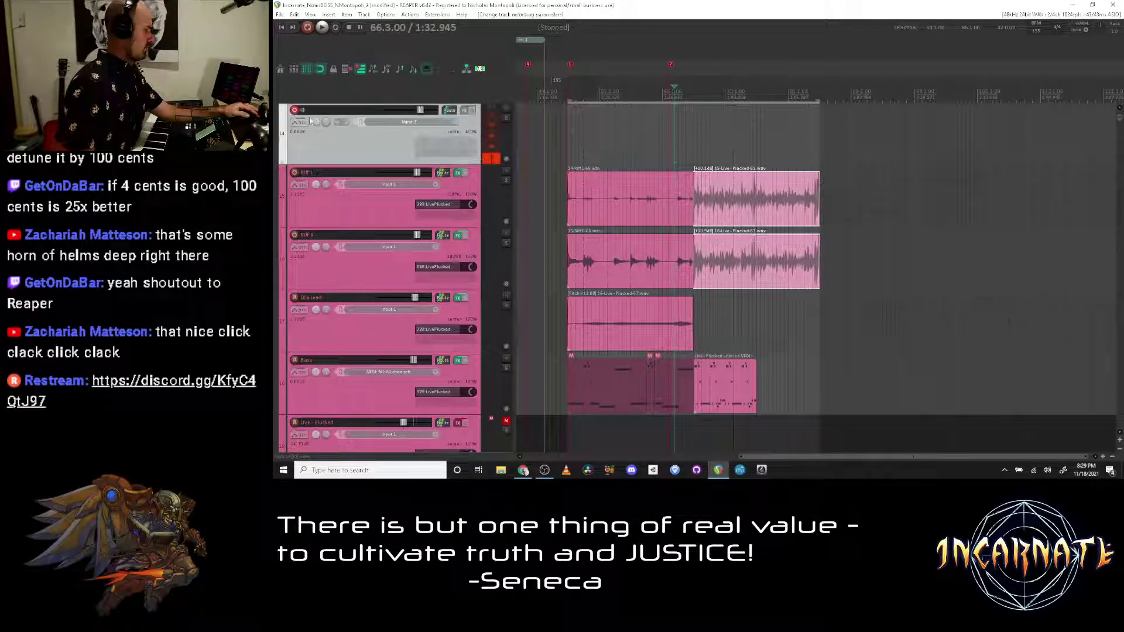
{"action": "key", "text": "alt+Tab"}
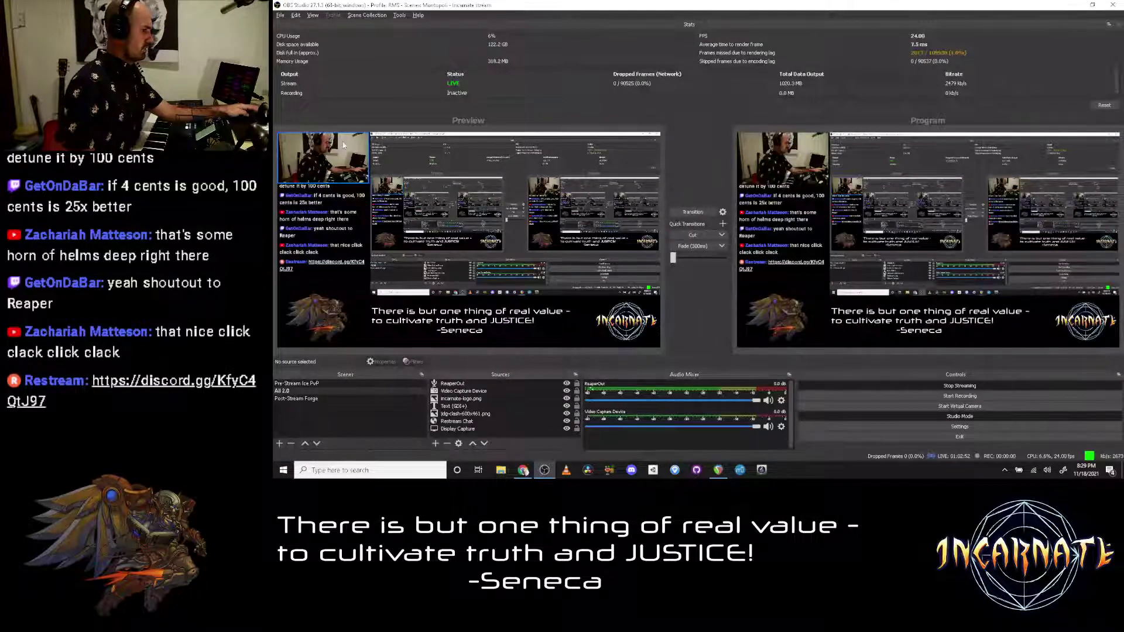
{"action": "key", "text": "alt+Tab"}
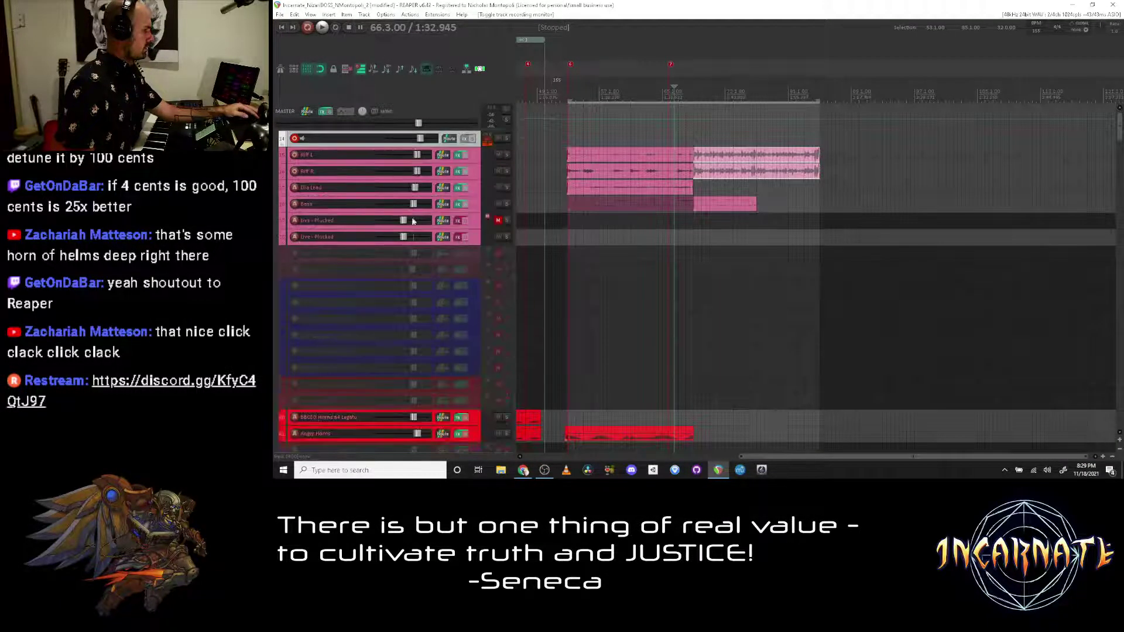
Step: Try hiding the unused muted tracks and restore the full track list
{"action": "scroll", "coordinate": [273, 214], "scroll_direction": "down", "scroll_amount": 15}
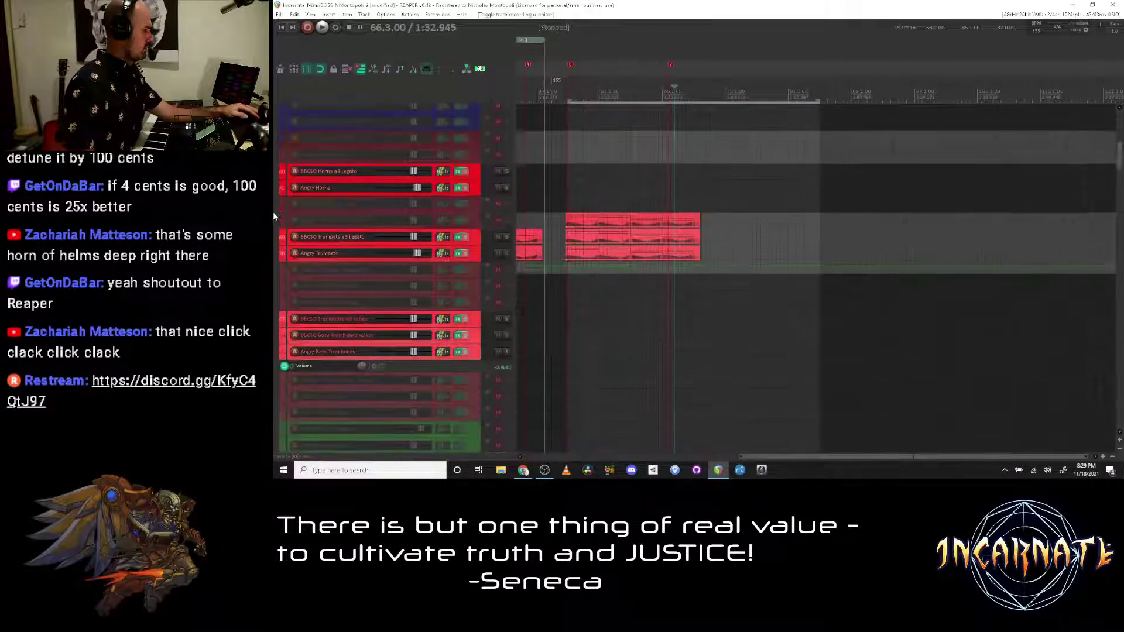
{"action": "key", "text": "grave"}
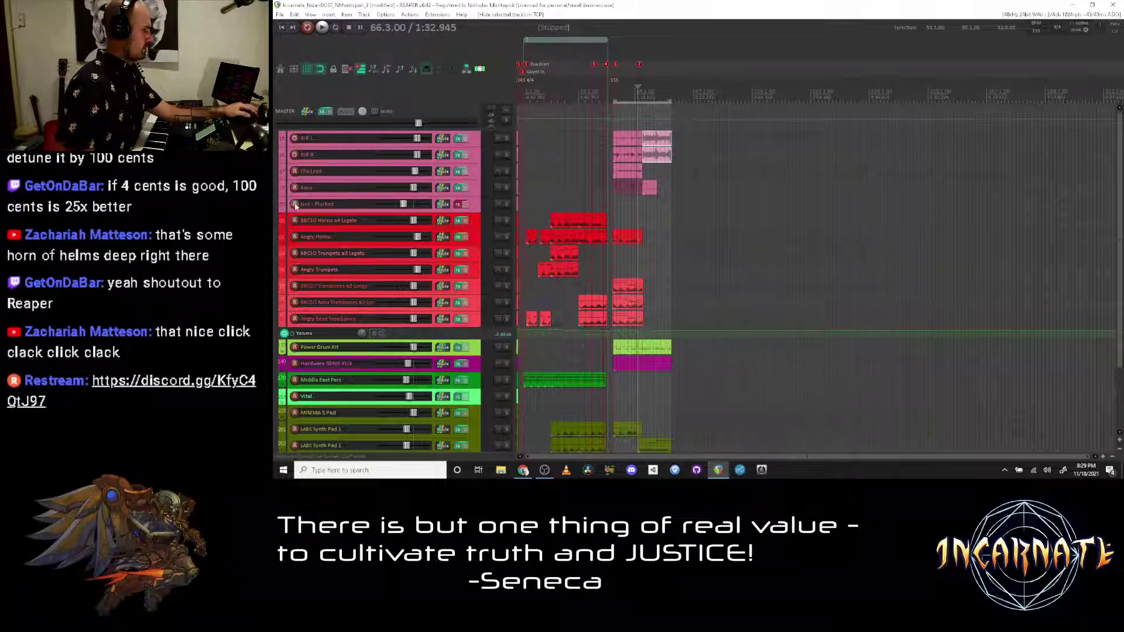
{"action": "key", "text": "grave"}
{"action": "scroll", "coordinate": [314, 204], "scroll_direction": "up", "scroll_amount": 5}
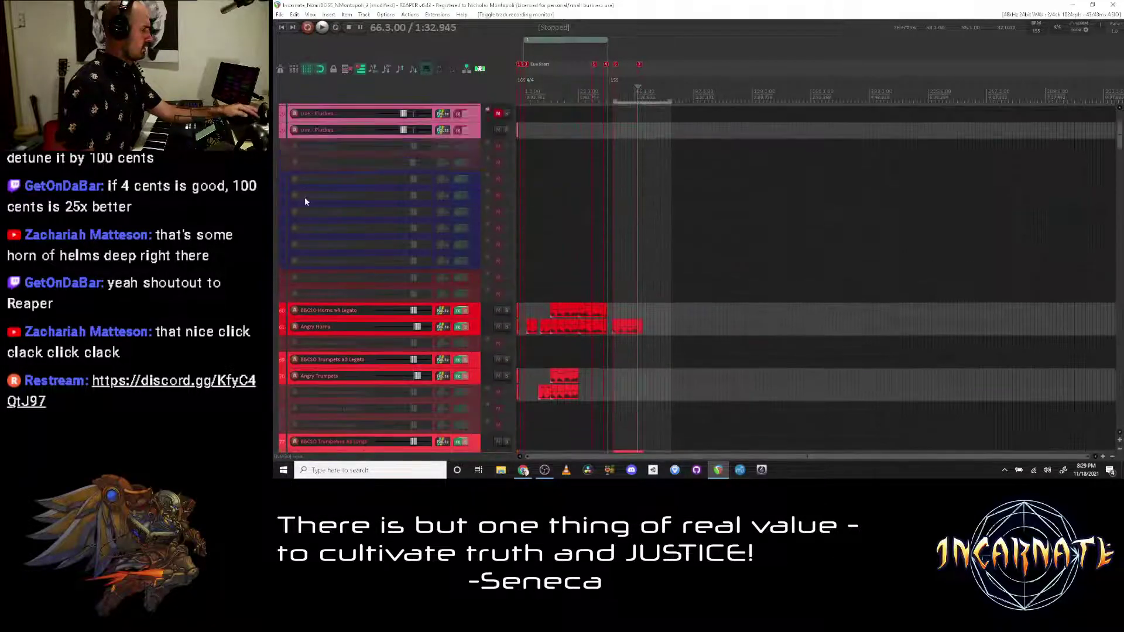
Step: Insert an empty MIDI item on the new track across the time selection ending at bar 85, and clear the selection
{"action": "left_click", "coordinate": [479, 145]}
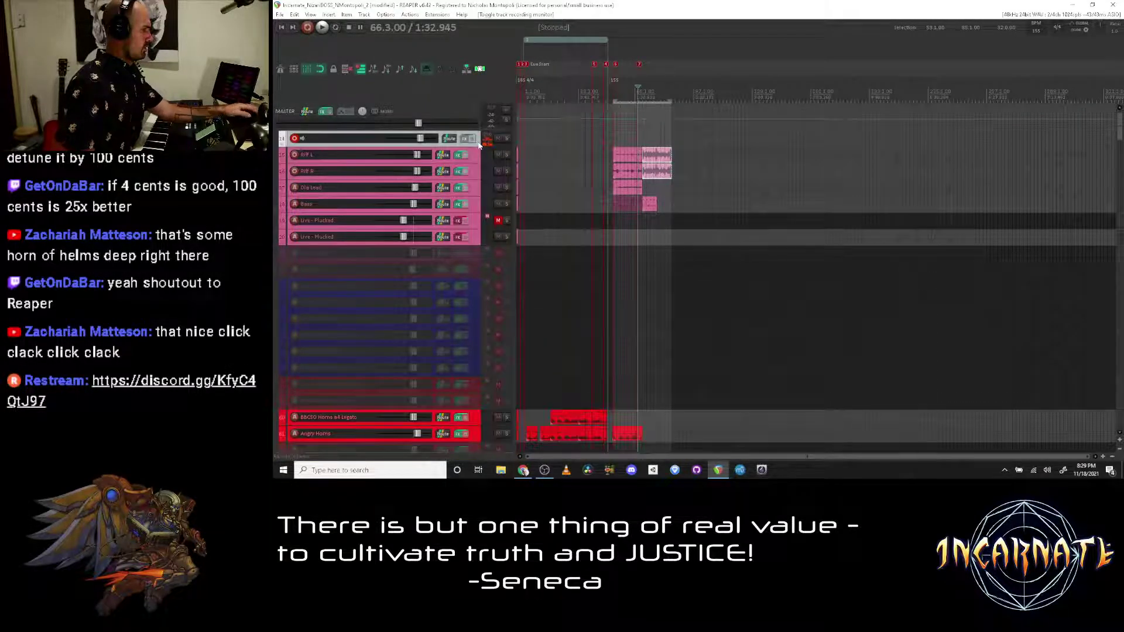
{"action": "key", "text": "ctrl+alt+n"}
{"action": "key", "text": "Escape"}
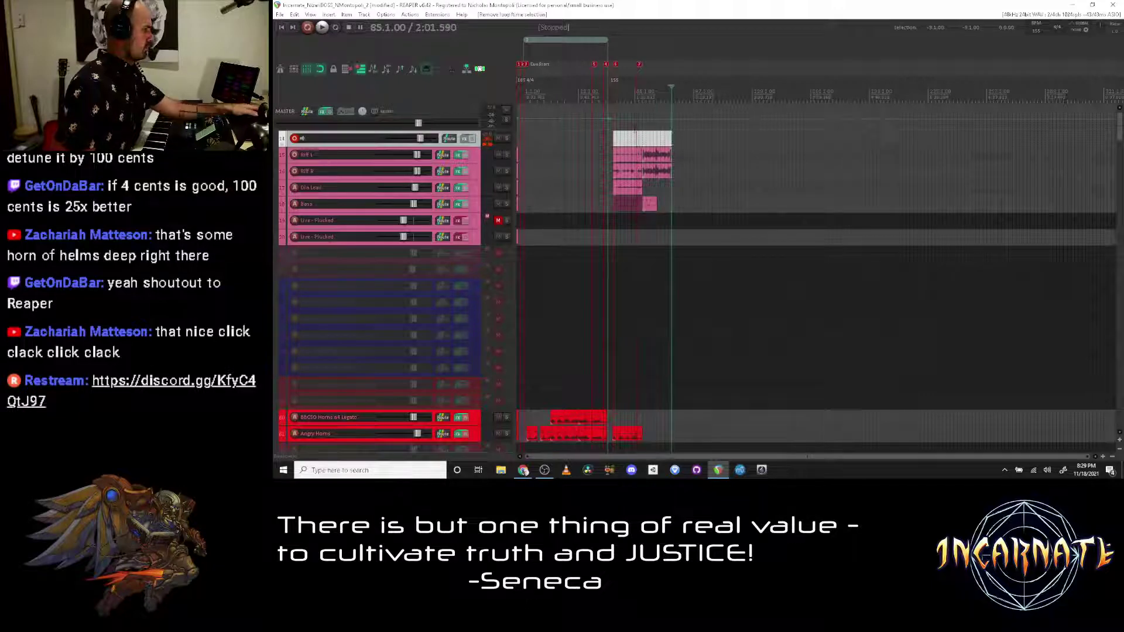
Step: Play the project from bar 21 and check in OBS Studio that its audio reaches the stream
{"action": "left_click", "coordinate": [558, 139]}
{"action": "key", "text": "space"}
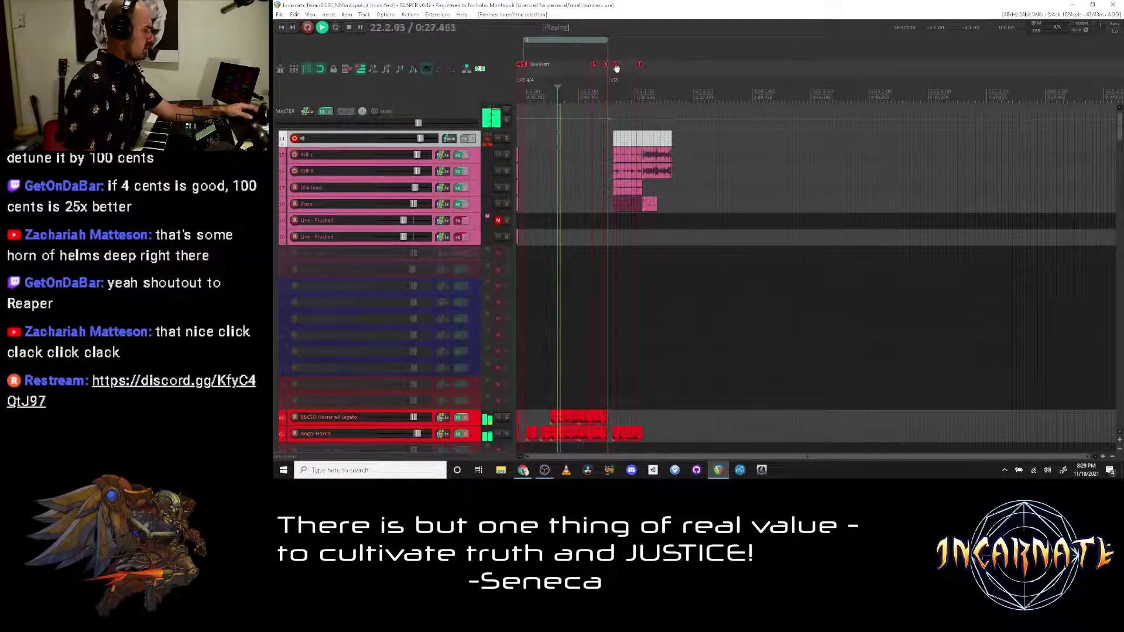
{"action": "key", "text": "alt+Tab"}
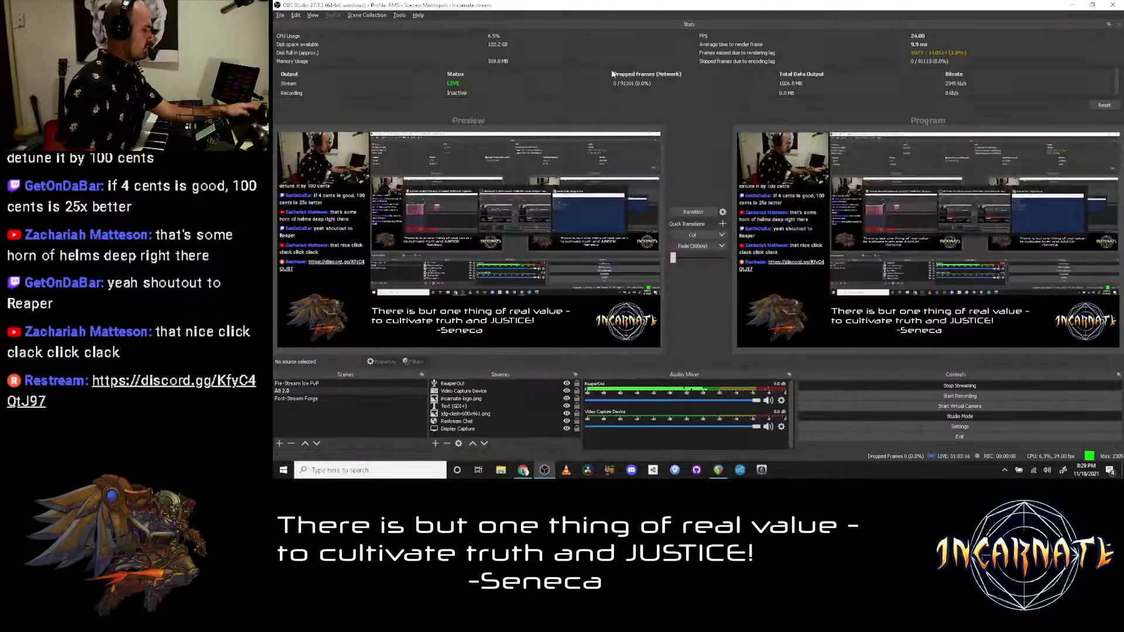
{"action": "key", "text": "alt+Tab"}
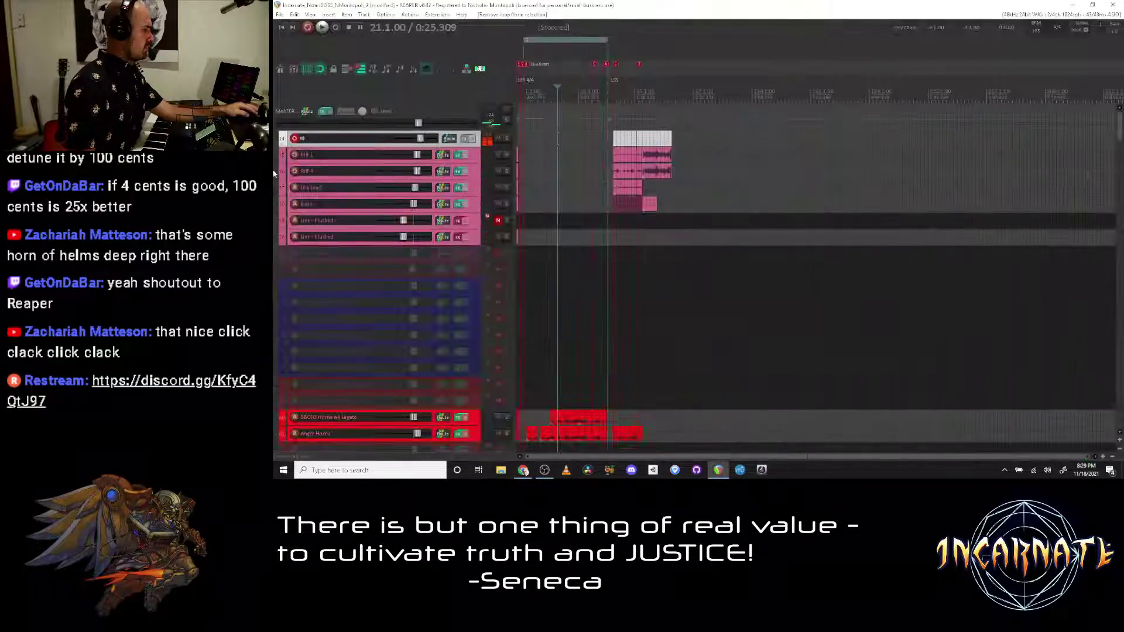
Step: Delete the empty MIDI item from the new input track and move that track to the very top of the track list
{"action": "scroll", "coordinate": [344, 172], "scroll_direction": "up", "scroll_amount": 4}
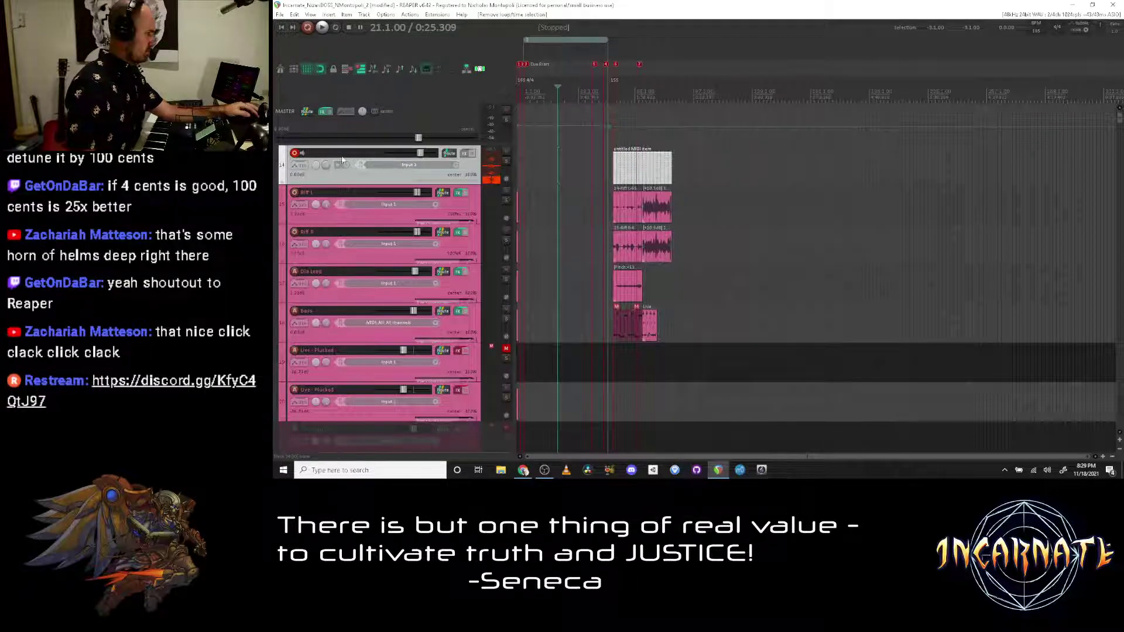
{"action": "left_click", "coordinate": [302, 153]}
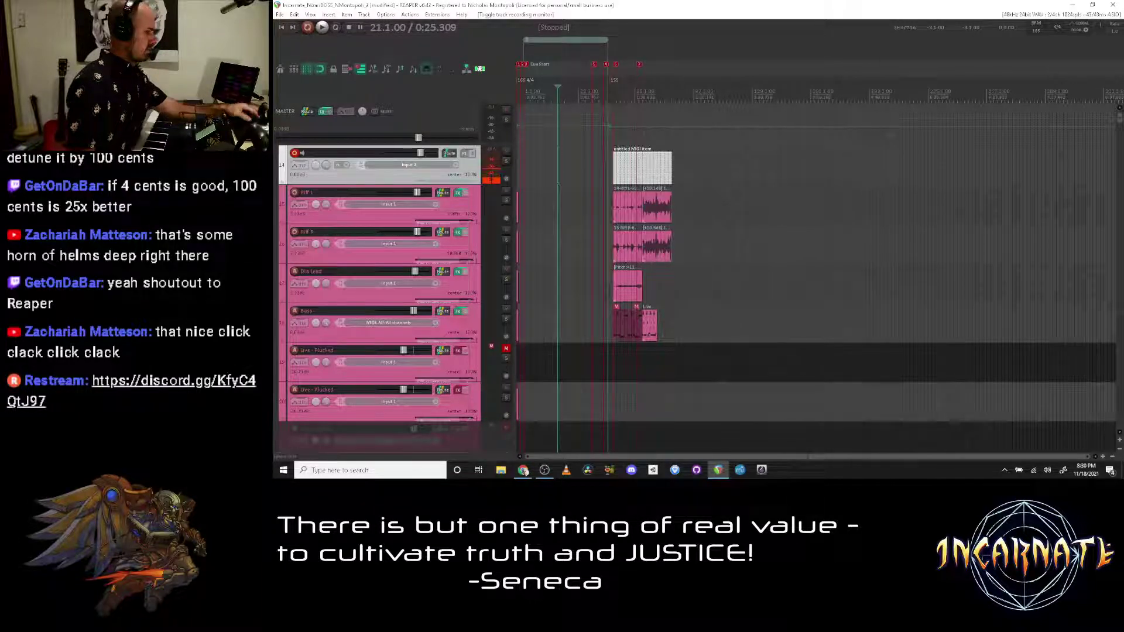
{"action": "key", "text": "Delete"}
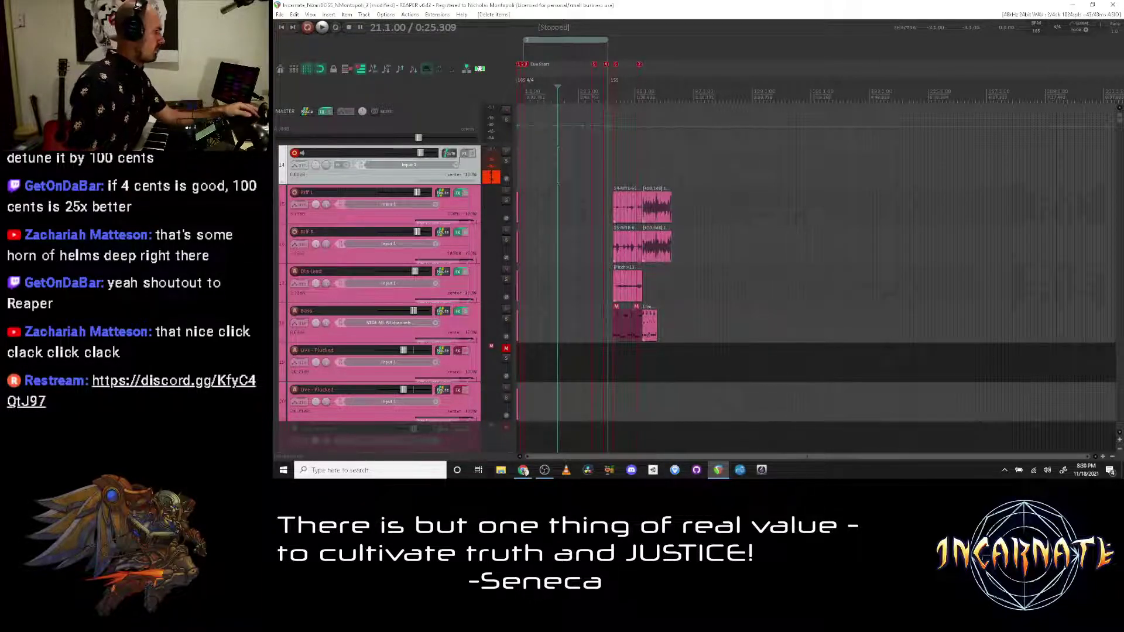
{"action": "left_click_drag", "start_coordinate": [451, 158], "coordinate": [476, 118]}
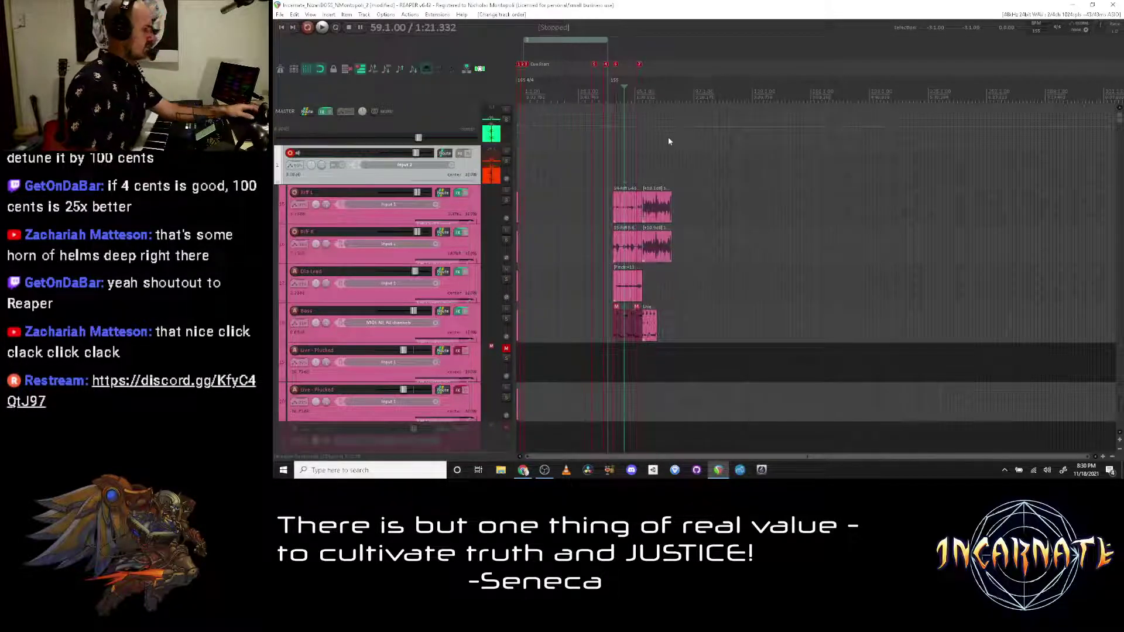
Step: Insert a short MIDI item on the top input track at the very start of the project
{"action": "scroll", "coordinate": [659, 133], "scroll_direction": "up", "scroll_amount": 3}
{"action": "left_click", "coordinate": [789, 79]}
{"action": "scroll", "coordinate": [913, 256], "scroll_direction": "down", "scroll_amount": 4}
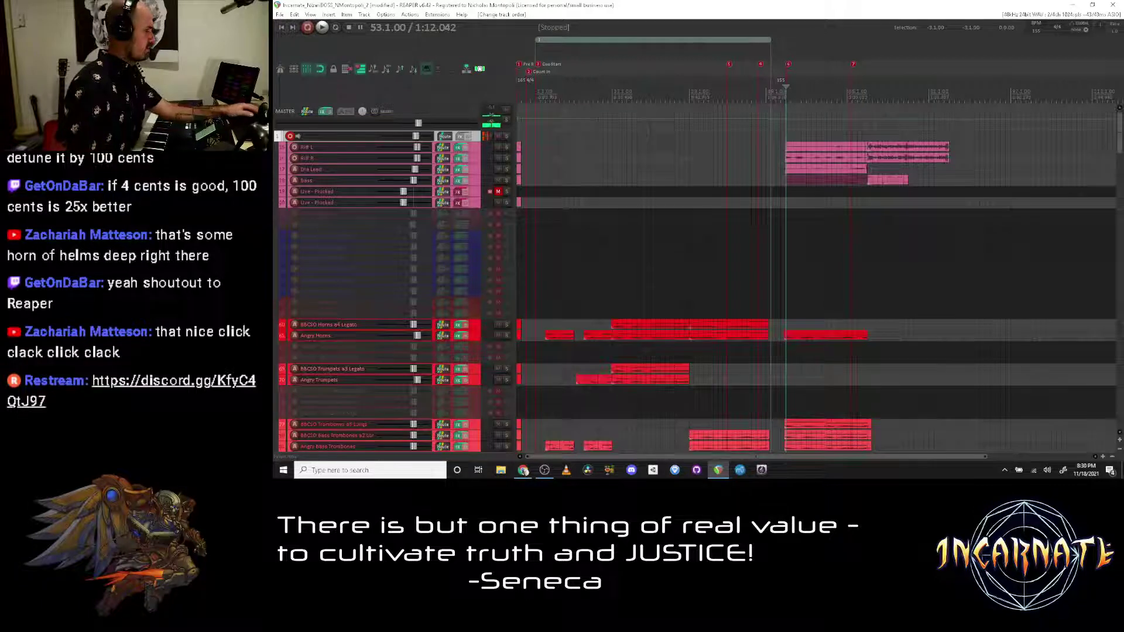
{"action": "key", "text": "ctrl+z"}
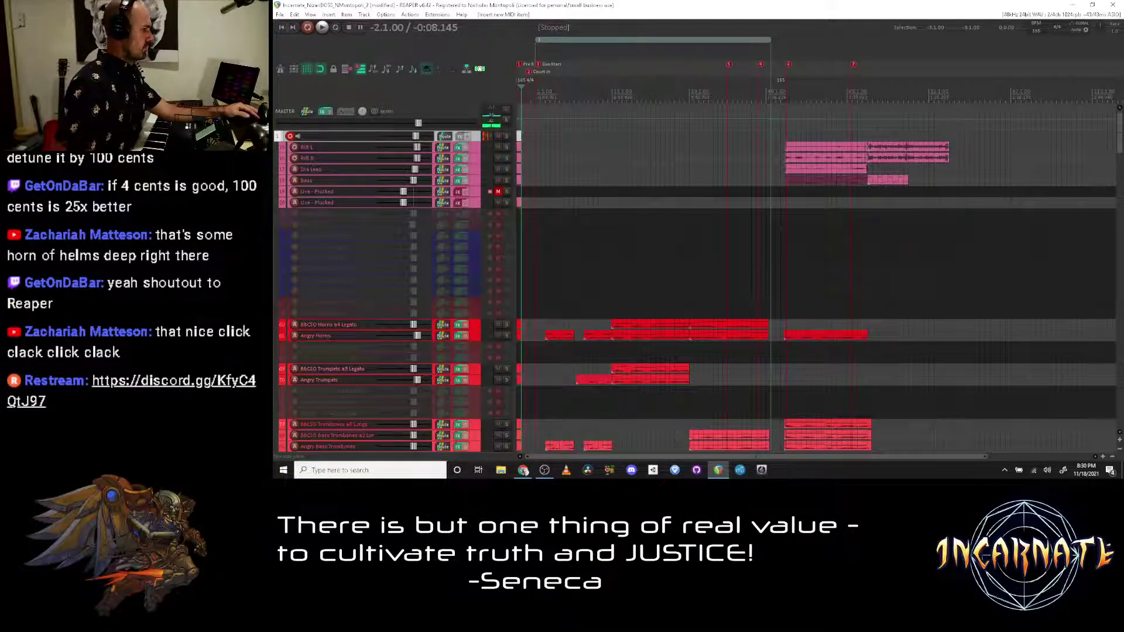
Step: Play the riff section from bar 52, toggle the top input track's mute during playback and stop
{"action": "left_click", "coordinate": [790, 93]}
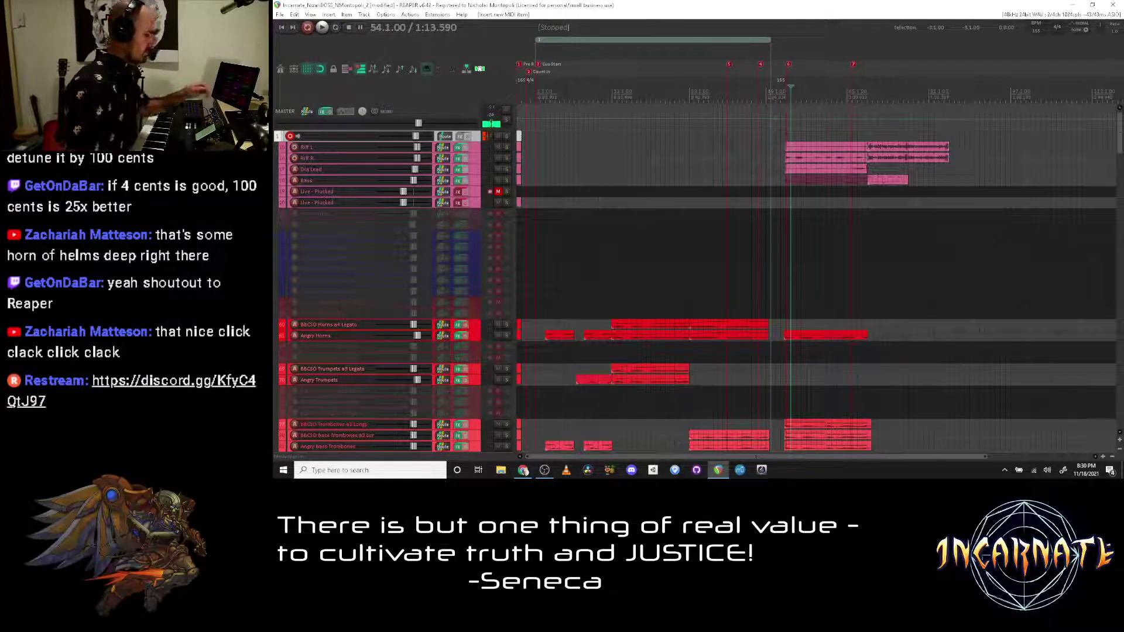
{"action": "key", "text": "space"}
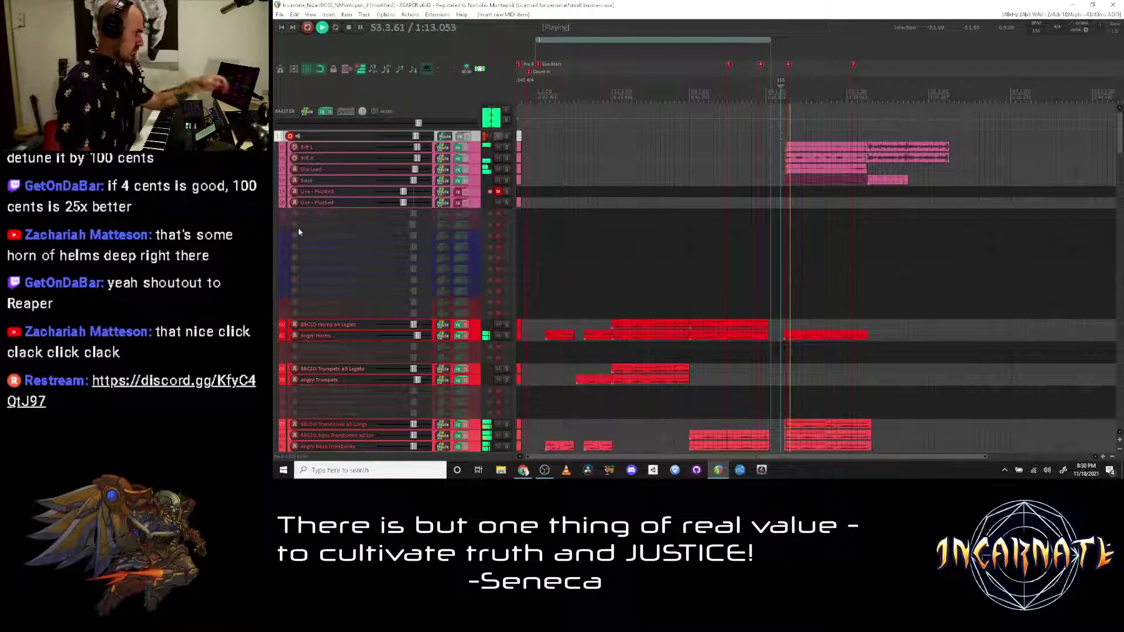
{"action": "key", "text": "F5"}
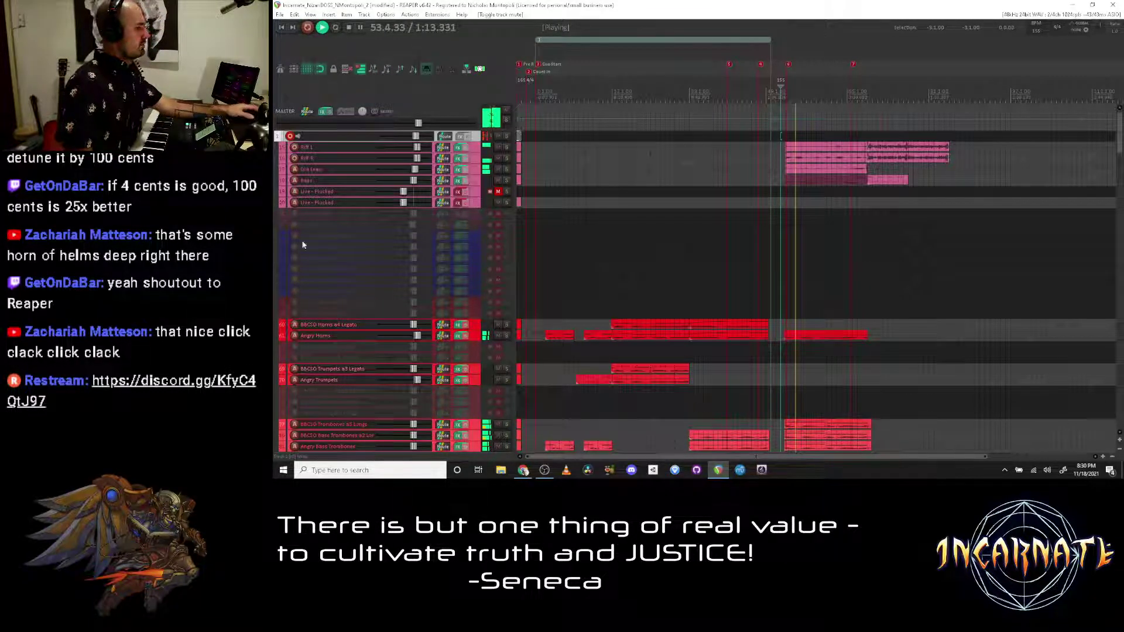
{"action": "scroll", "coordinate": [274, 322], "scroll_direction": "down", "scroll_amount": 3}
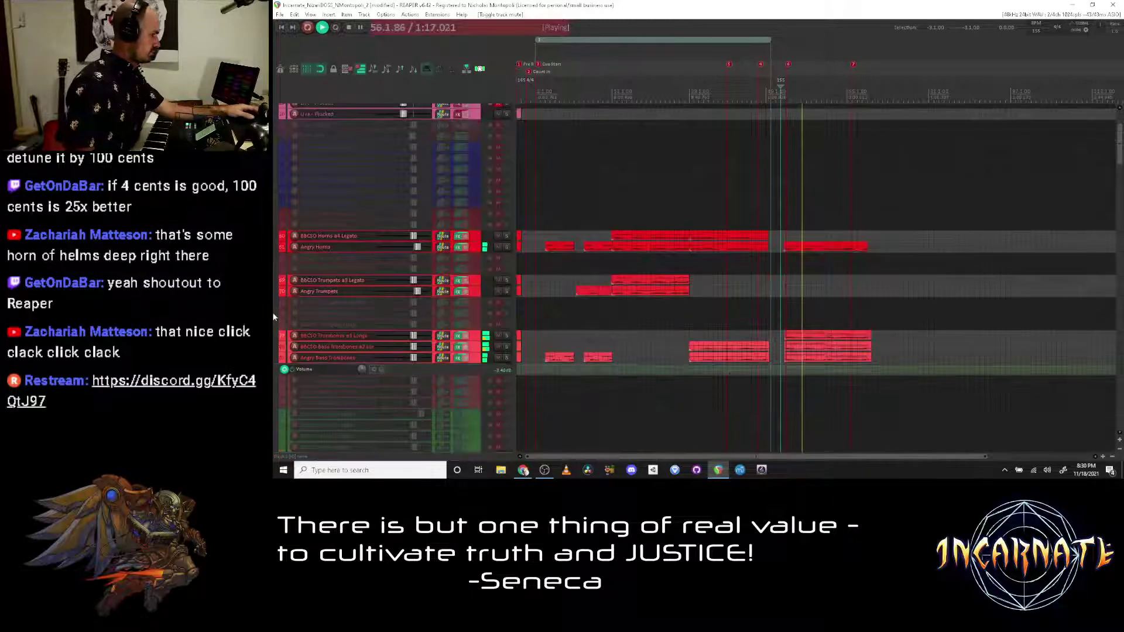
{"action": "key", "text": "space"}
{"action": "key", "text": "minus"}
{"action": "key", "text": "minus"}
{"action": "key", "text": "minus"}
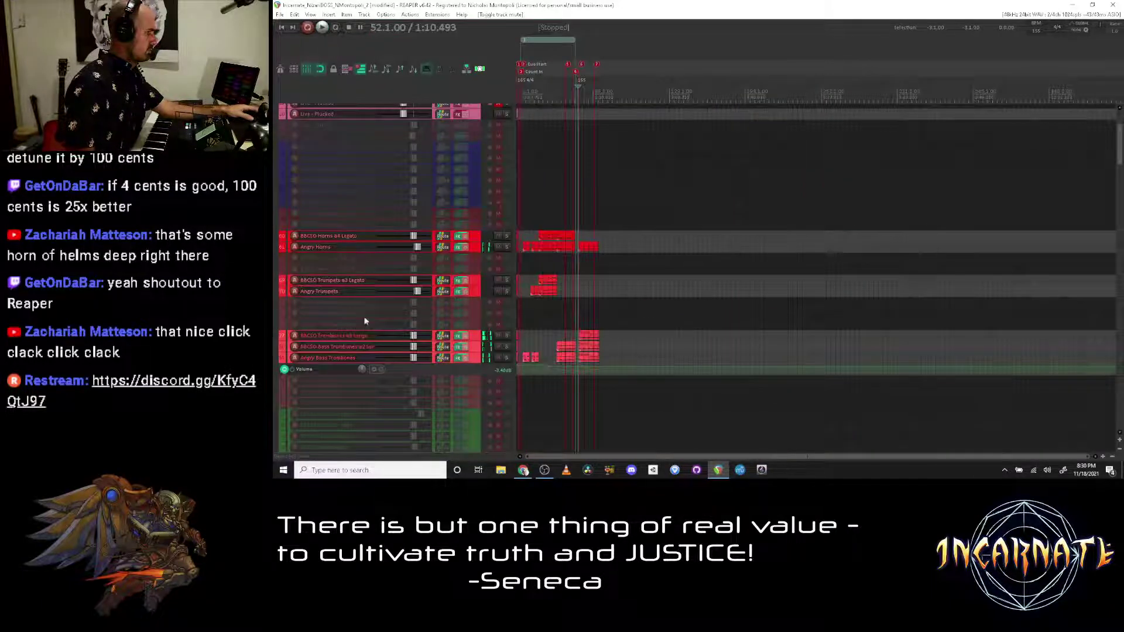
{"action": "key", "text": "equal"}
{"action": "key", "text": "equal"}
{"action": "scroll", "coordinate": [322, 313], "scroll_direction": "down", "scroll_amount": 5}
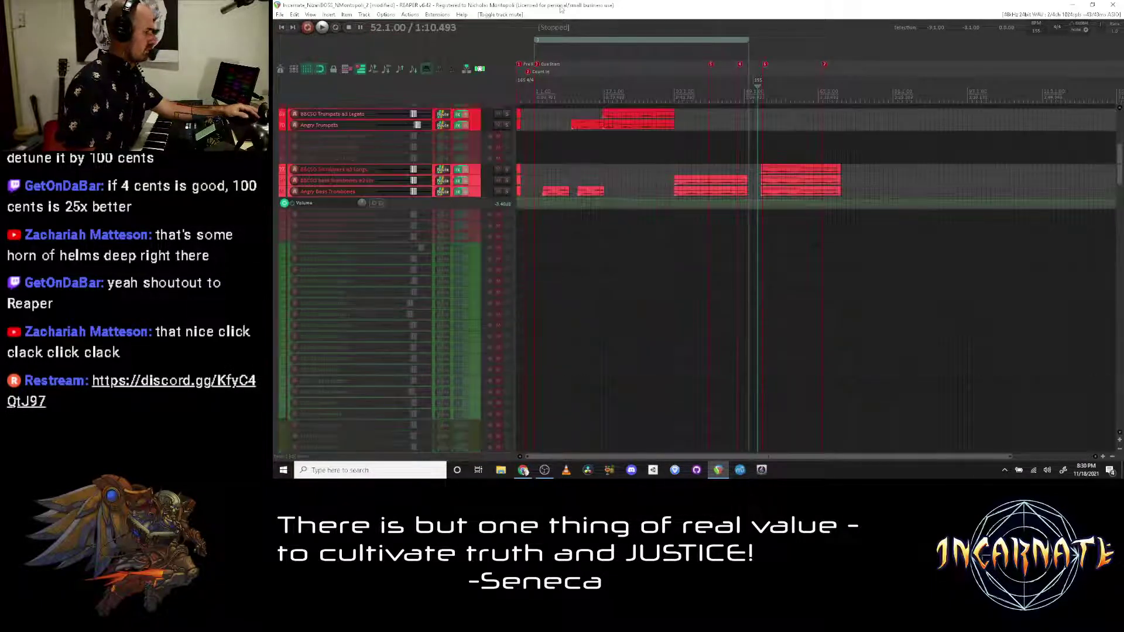
Step: Hide the unused tracks so only the tracks with material are listed and unmute the top input track
{"action": "key", "text": "ctrl+shift+h"}
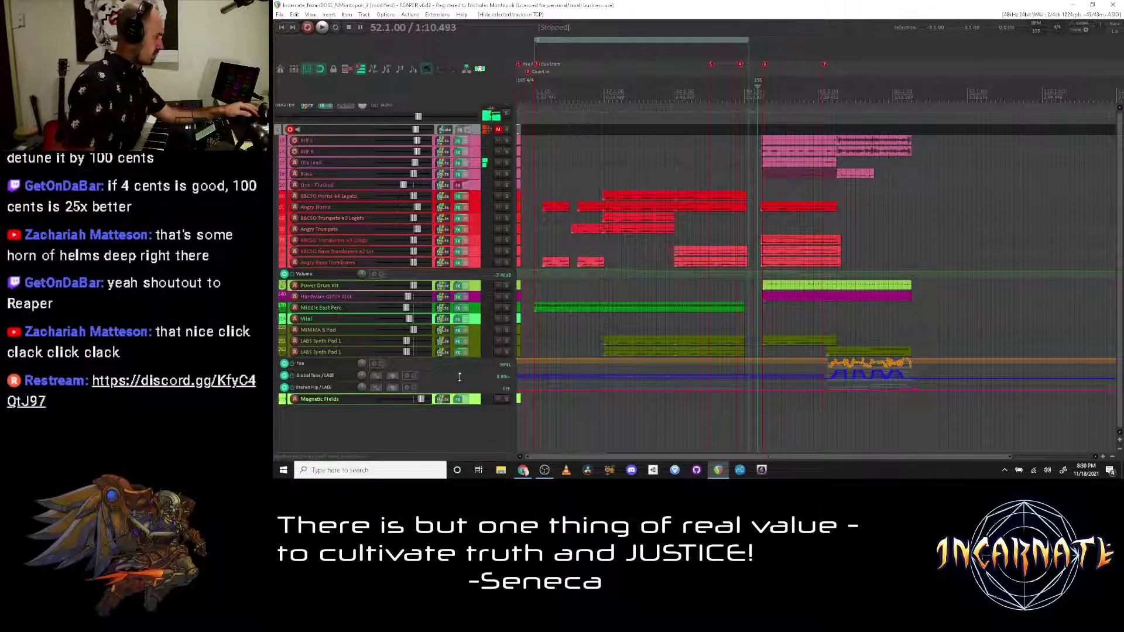
{"action": "scroll", "coordinate": [492, 114], "scroll_direction": "up", "scroll_amount": 1}
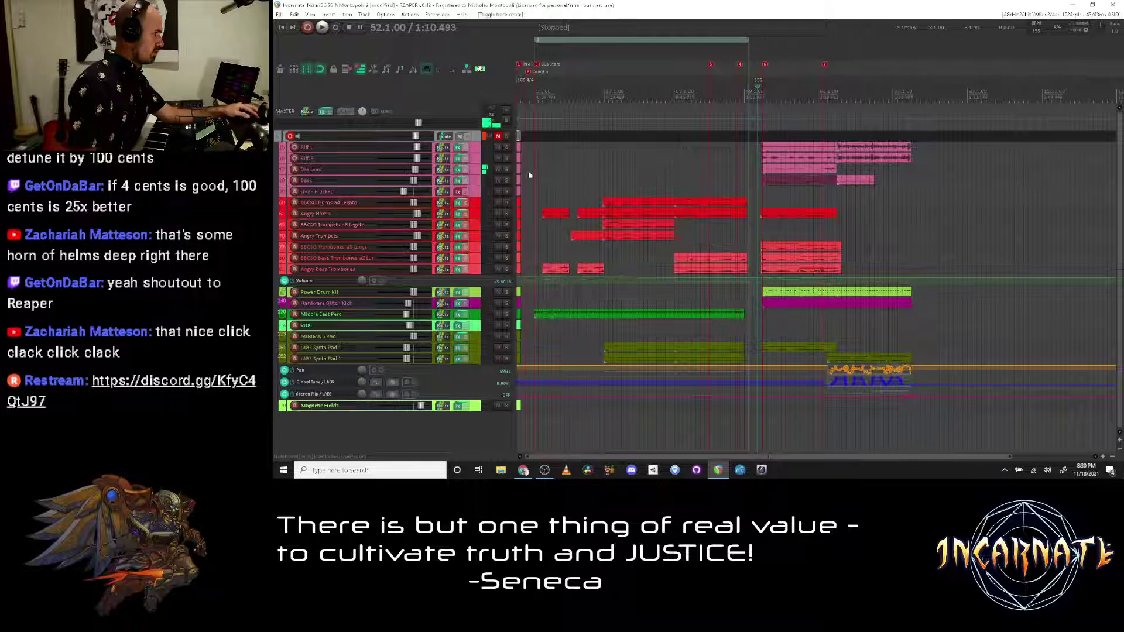
{"action": "left_click_drag", "start_coordinate": [515, 179], "coordinate": [592, 176]}
{"action": "key", "text": "F5"}
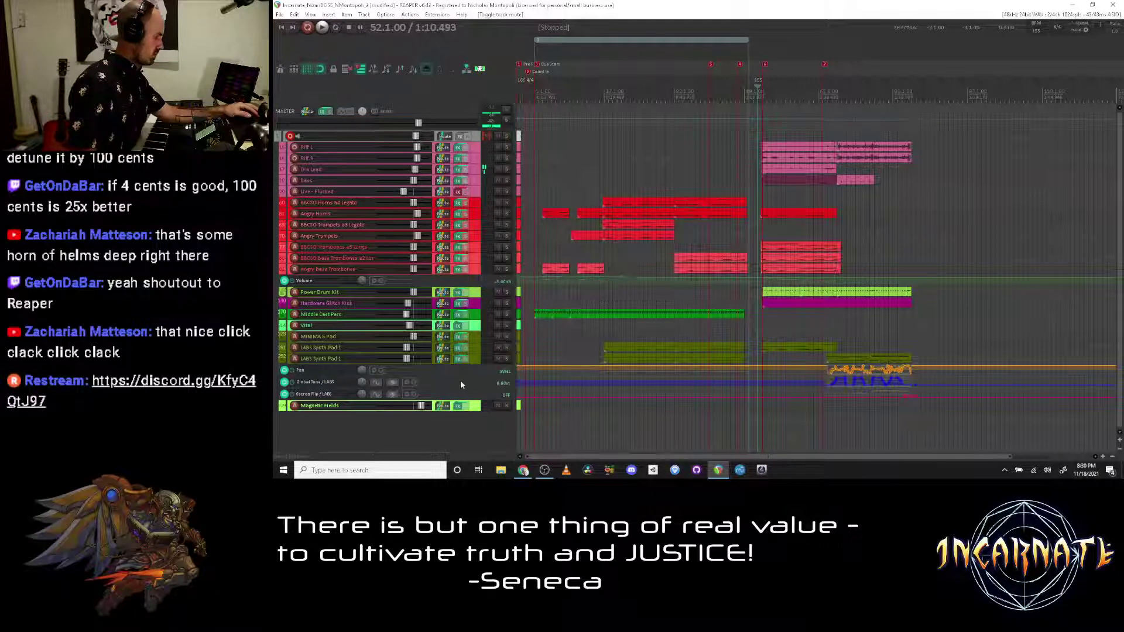
{"action": "key", "text": "F5"}
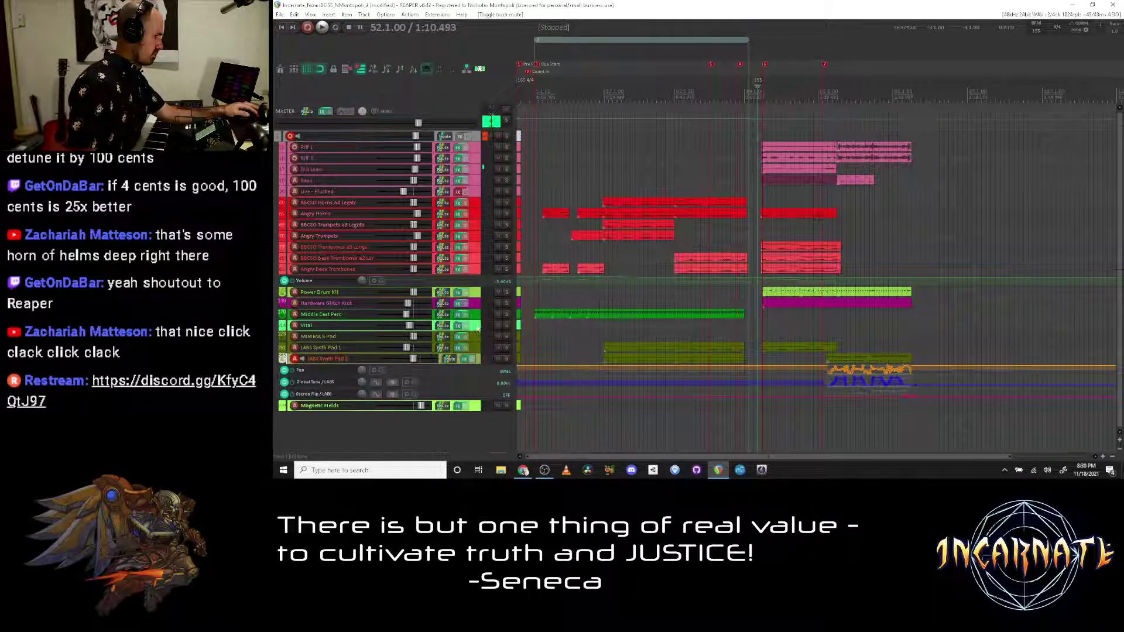
{"action": "key", "text": "Up"}
{"action": "key", "text": "Up"}
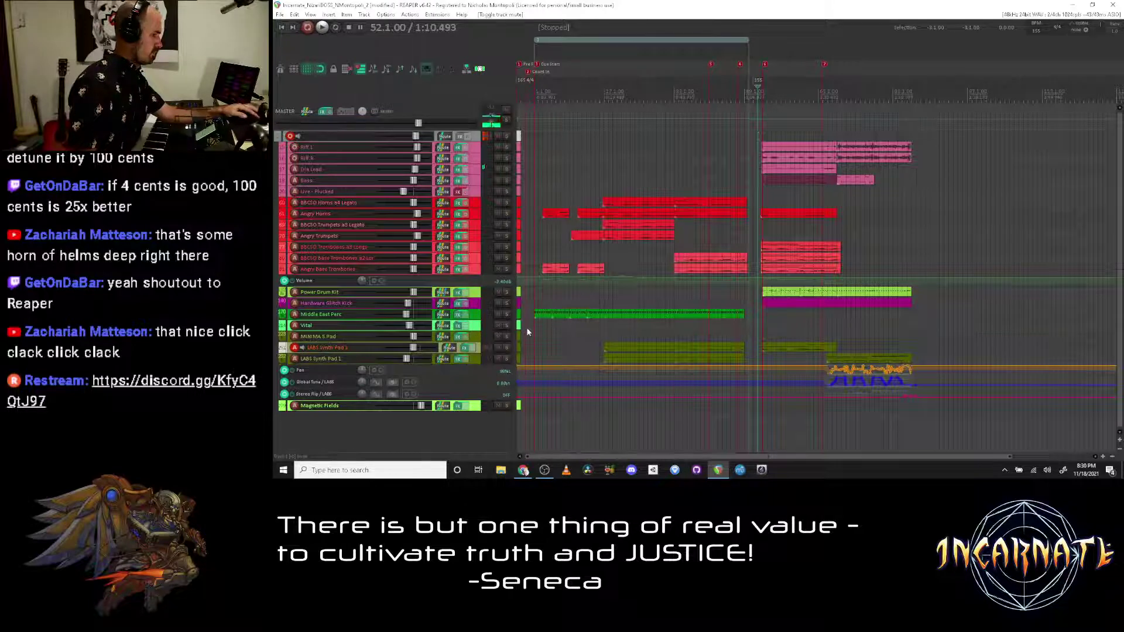
{"action": "key", "text": "Up"}
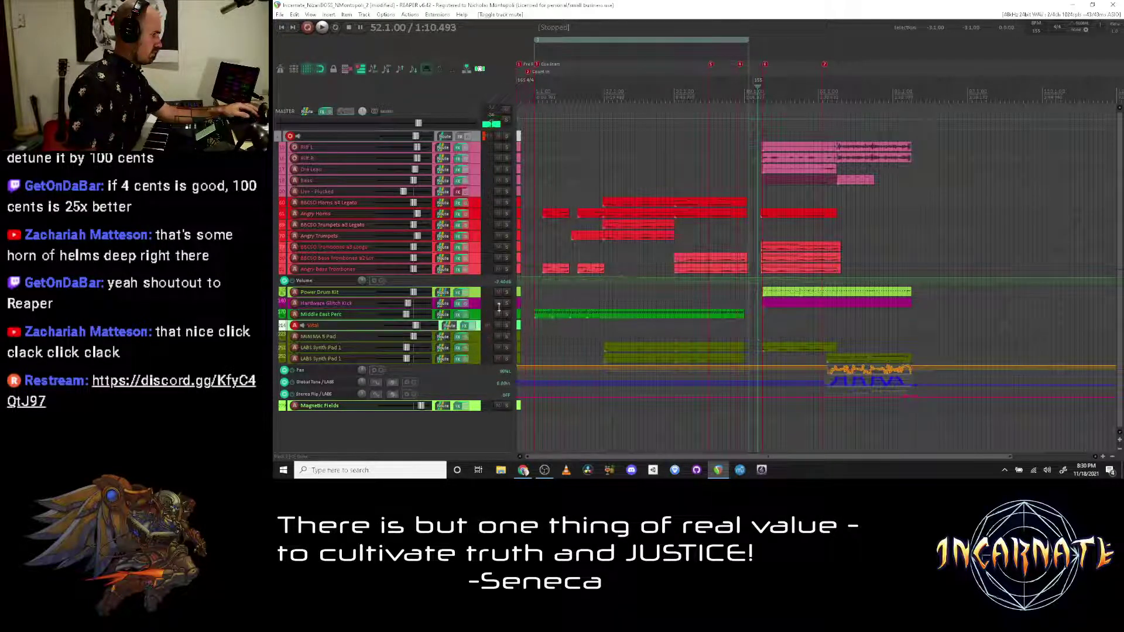
{"action": "key", "text": "Up"}
{"action": "key", "text": "alt+Tab"}
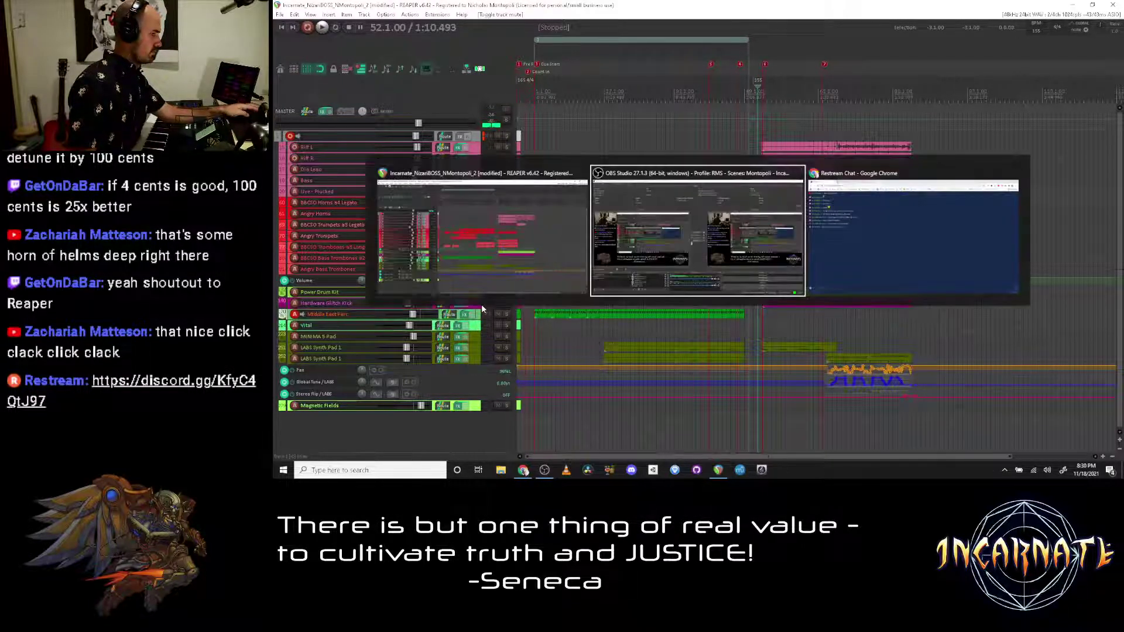
{"action": "key", "text": "alt+Tab"}
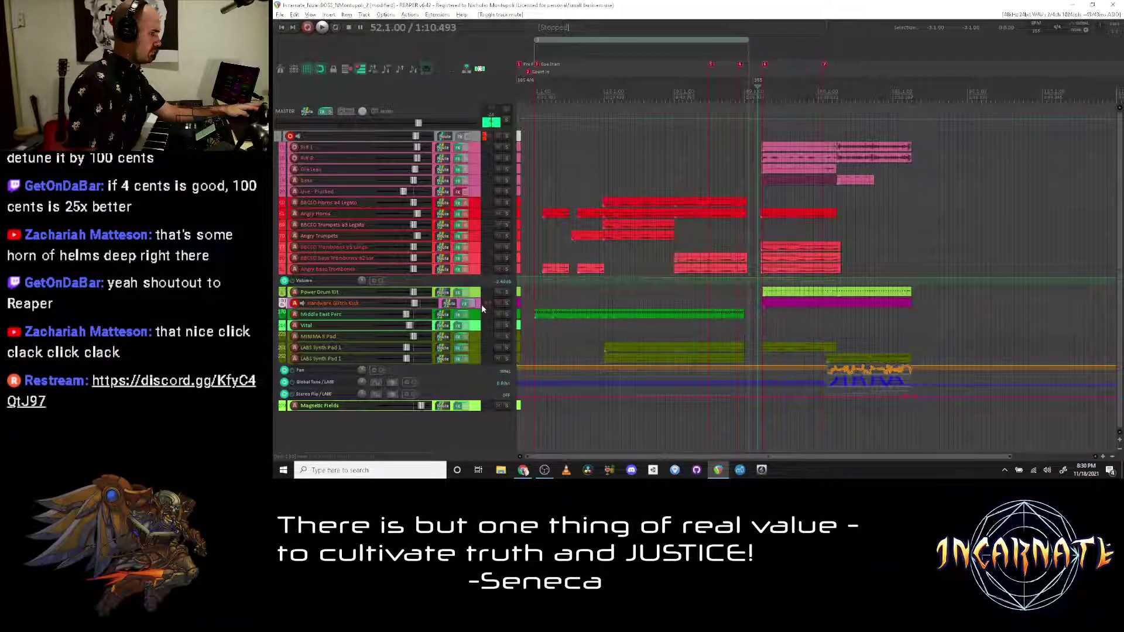
{"action": "key", "text": "alt+Tab"}
{"action": "key", "text": "alt+Tab"}
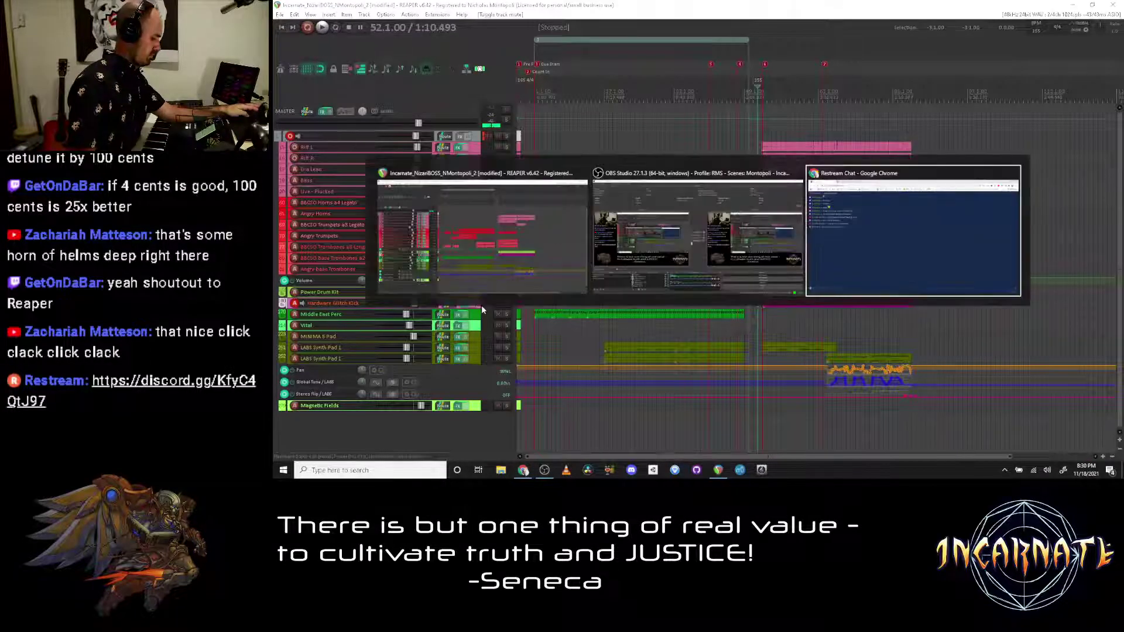
{"action": "key", "text": "alt+Tab"}
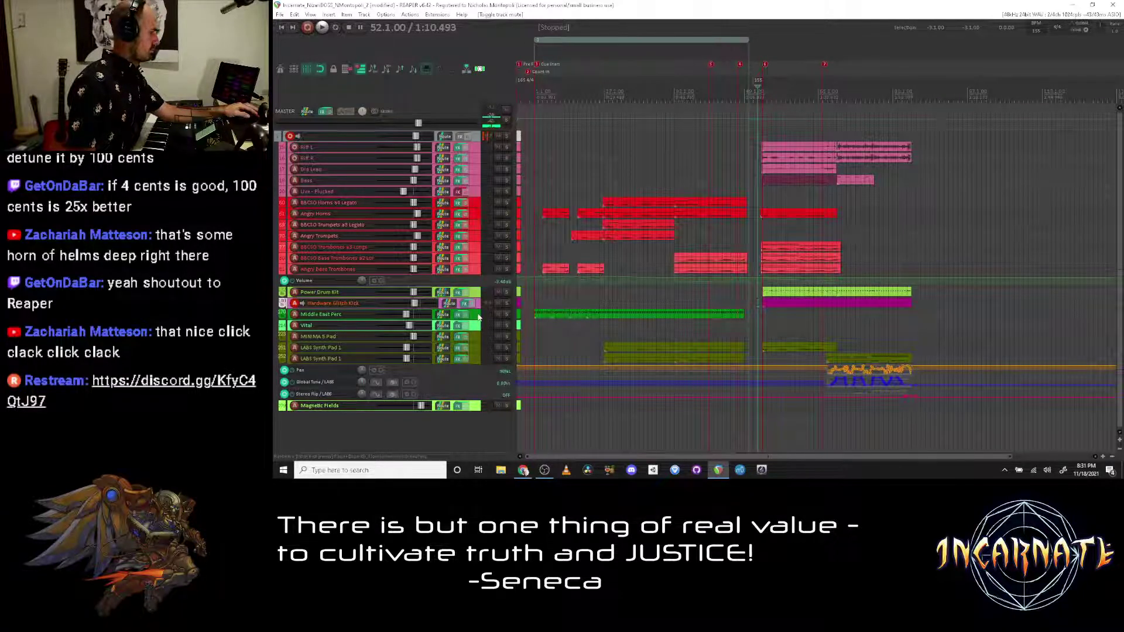
{"action": "left_click", "coordinate": [478, 317]}
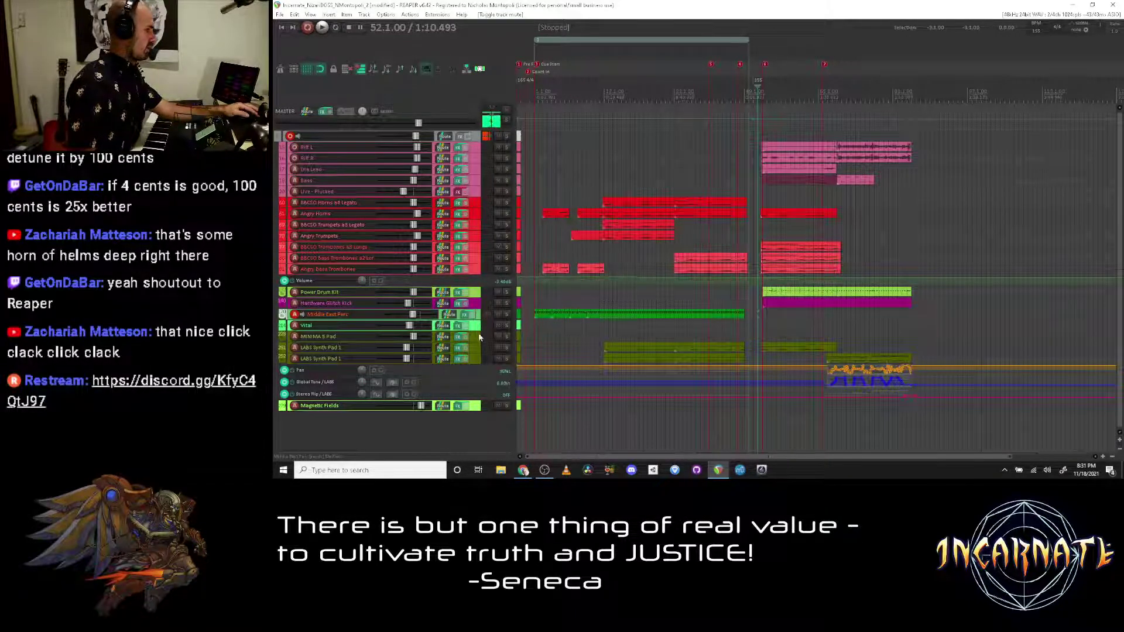
{"action": "left_click", "coordinate": [479, 335]}
{"action": "left_click", "coordinate": [478, 349], "text": "shift"}
{"action": "left_click", "coordinate": [478, 358], "text": "shift"}
{"action": "left_click", "coordinate": [479, 325], "text": "shift"}
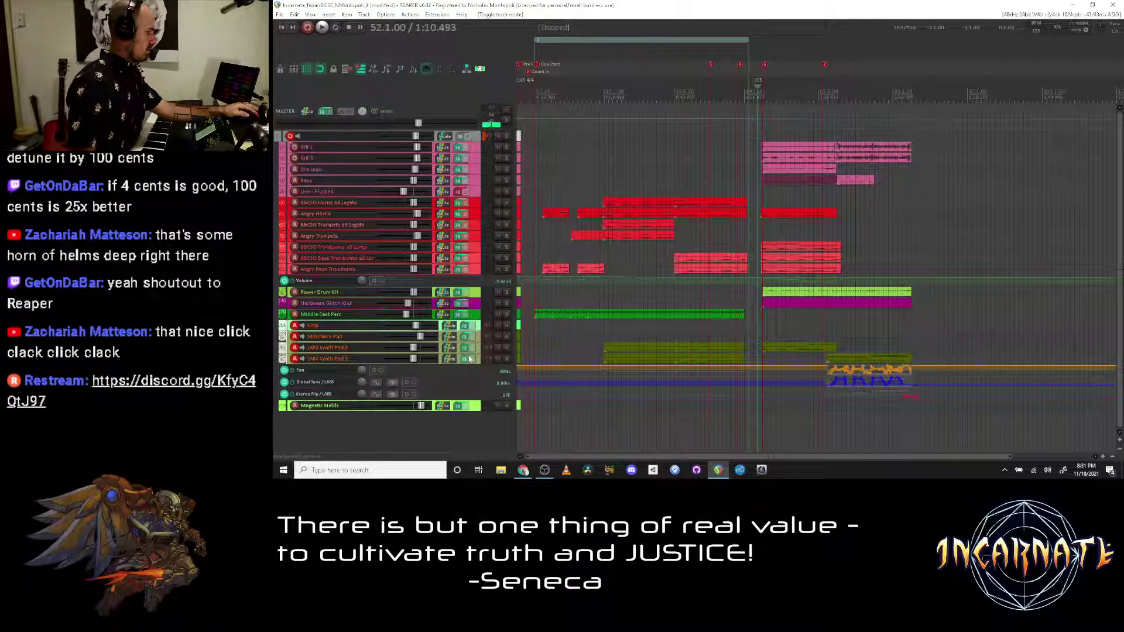
Step: Lock the controls of the Magnetic Fields track and hide it from the track list
{"action": "left_click", "coordinate": [478, 410]}
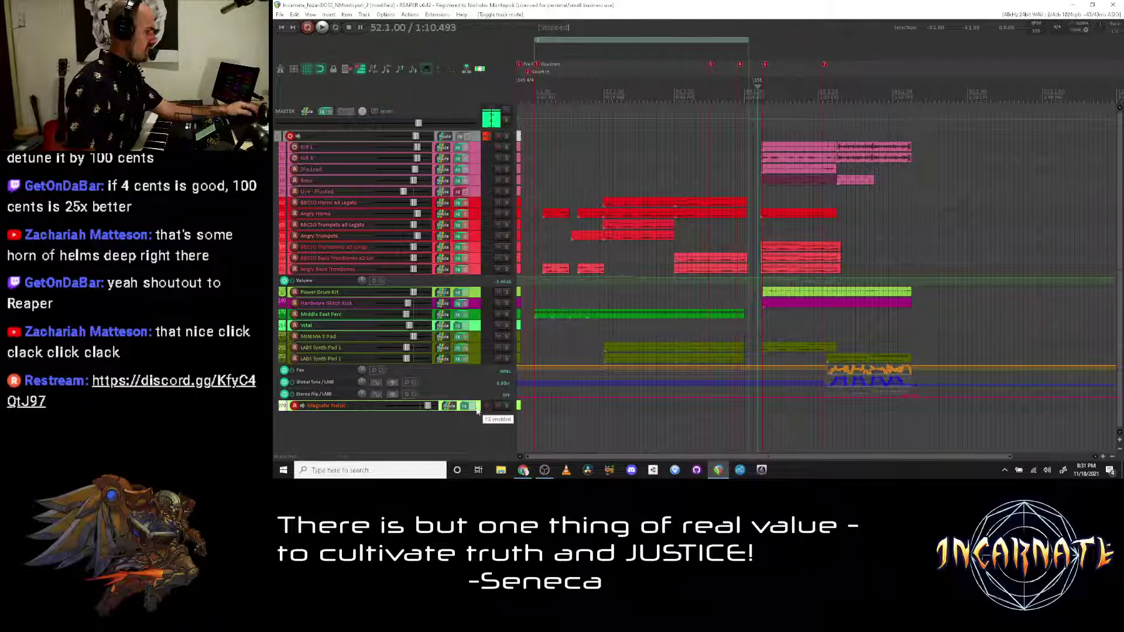
{"action": "key", "text": "ctrl+l"}
{"action": "key", "text": "Home"}
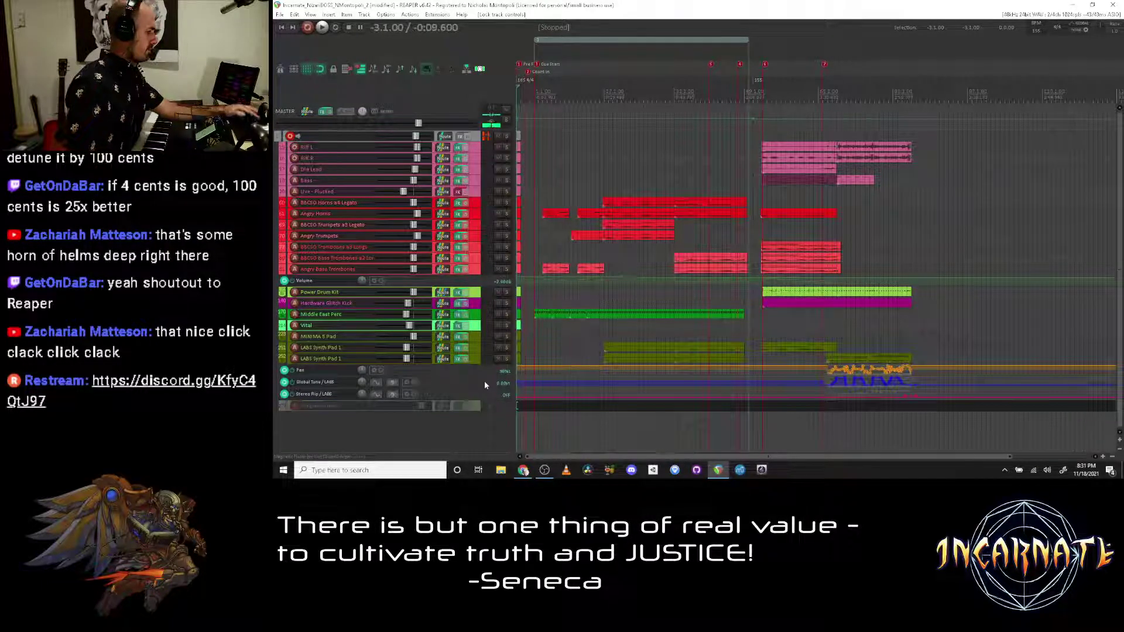
{"action": "key", "text": "h"}
{"action": "left_click", "coordinate": [476, 357]}
{"action": "left_click_drag", "start_coordinate": [474, 350], "coordinate": [480, 327]}
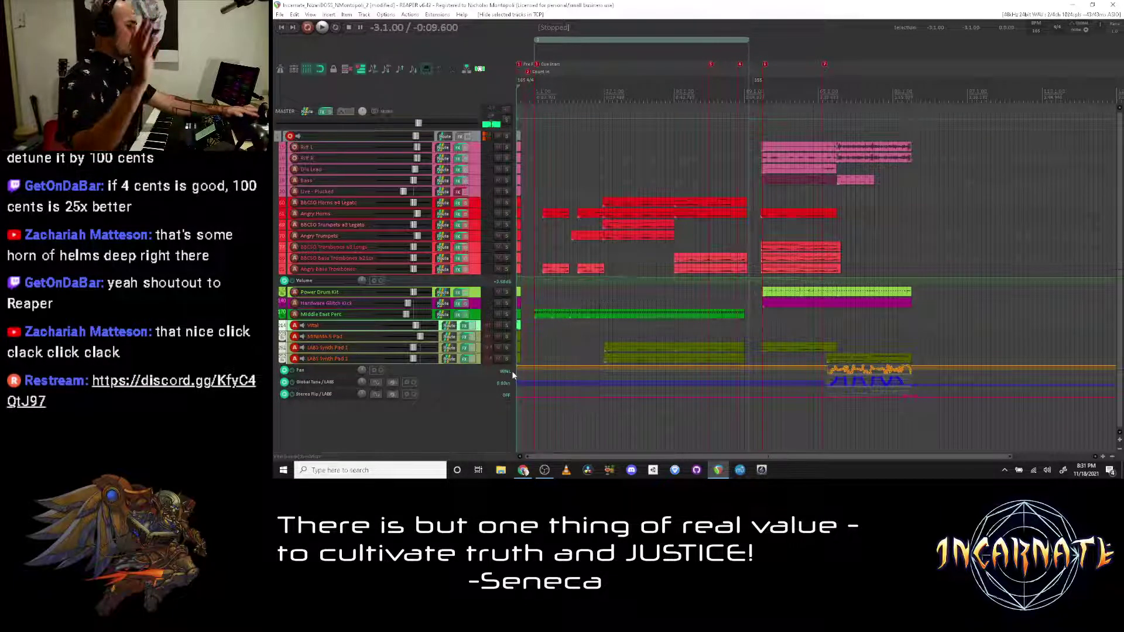
{"action": "key", "text": "ctrl+shift+a"}
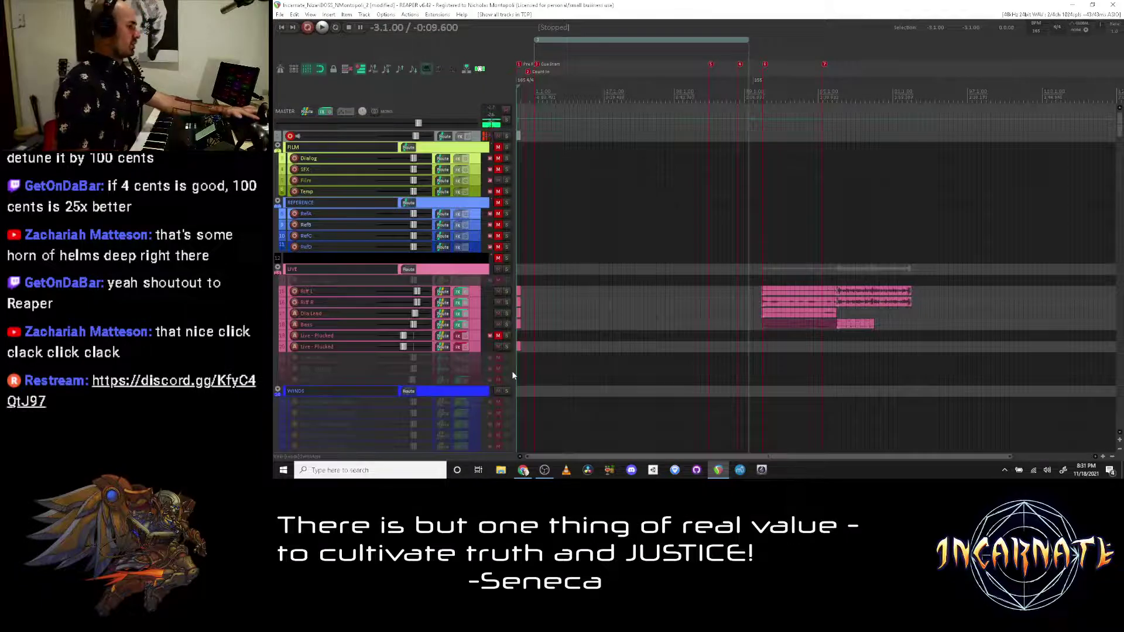
{"action": "key", "text": "ctrl+shift+a"}
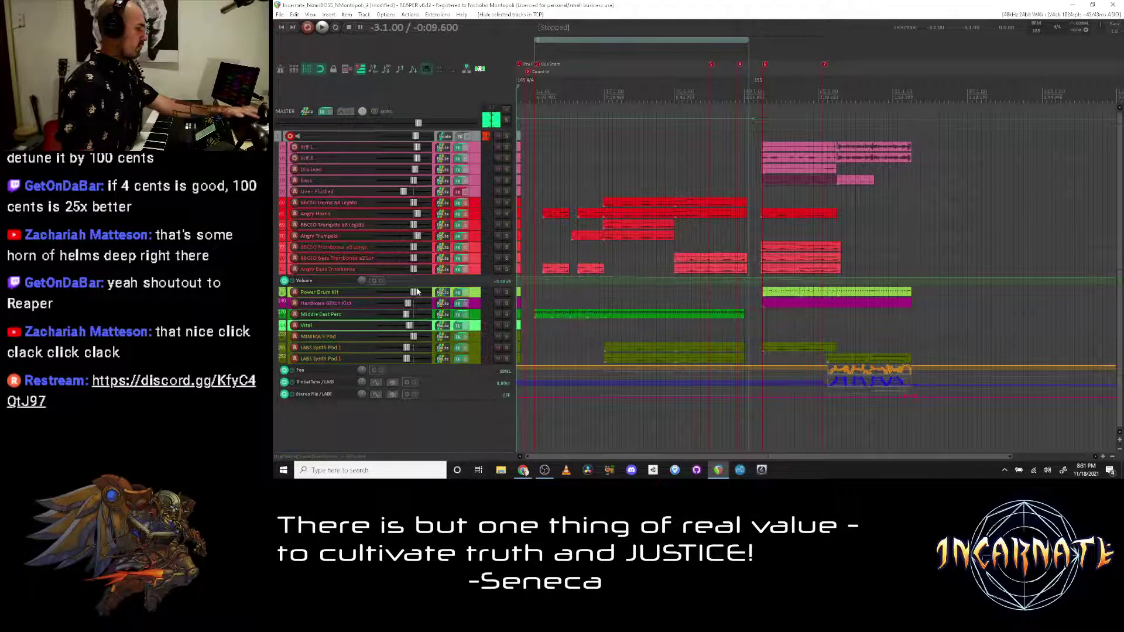
Step: Freeze the four neighbouring tracks from Vital down to the lower LABS Synth Pad 1
{"action": "left_click", "coordinate": [475, 355]}
{"action": "left_click_drag", "start_coordinate": [475, 354], "coordinate": [480, 325]}
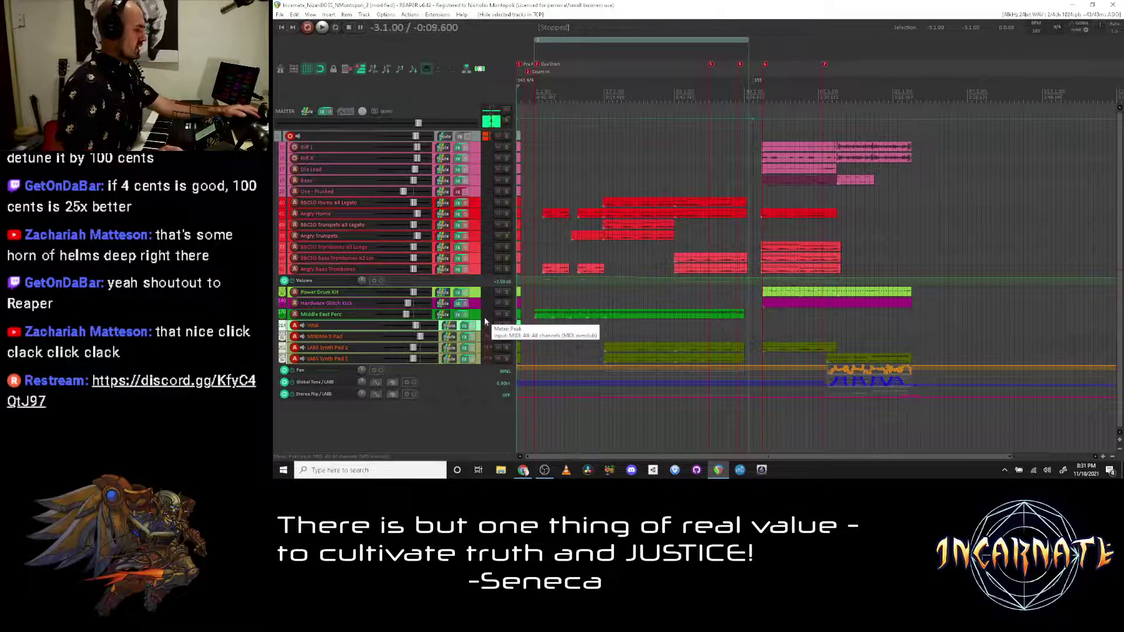
{"action": "key", "text": "ctrl+f"}
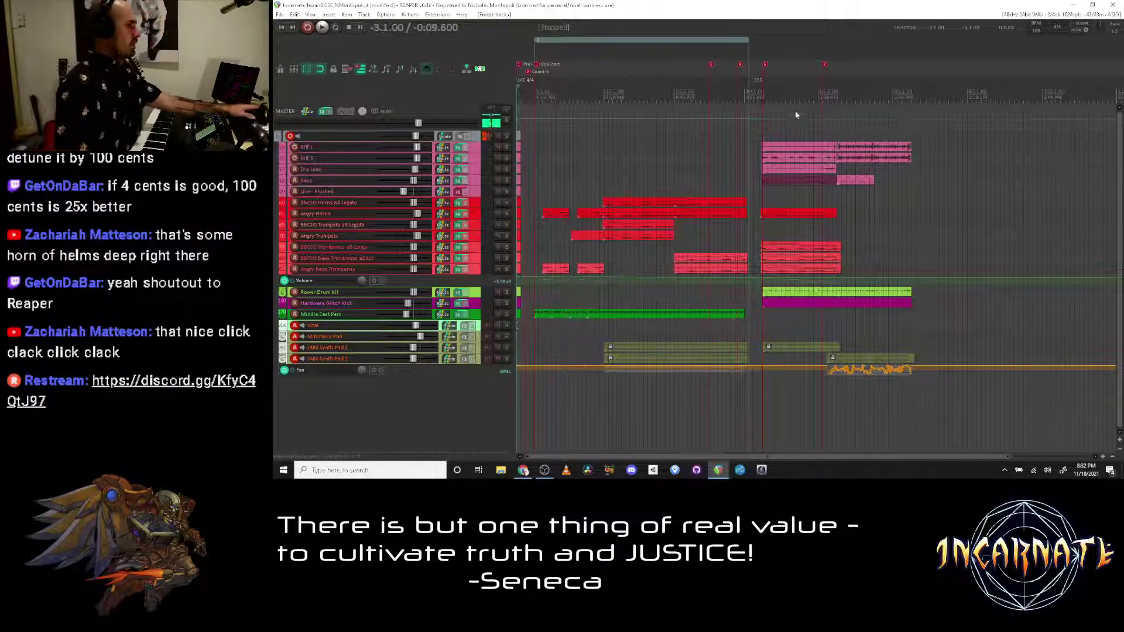
Step: Play the project from the marker at bar 53, where the riff section starts
{"action": "left_click", "coordinate": [765, 66]}
{"action": "key", "text": "space"}
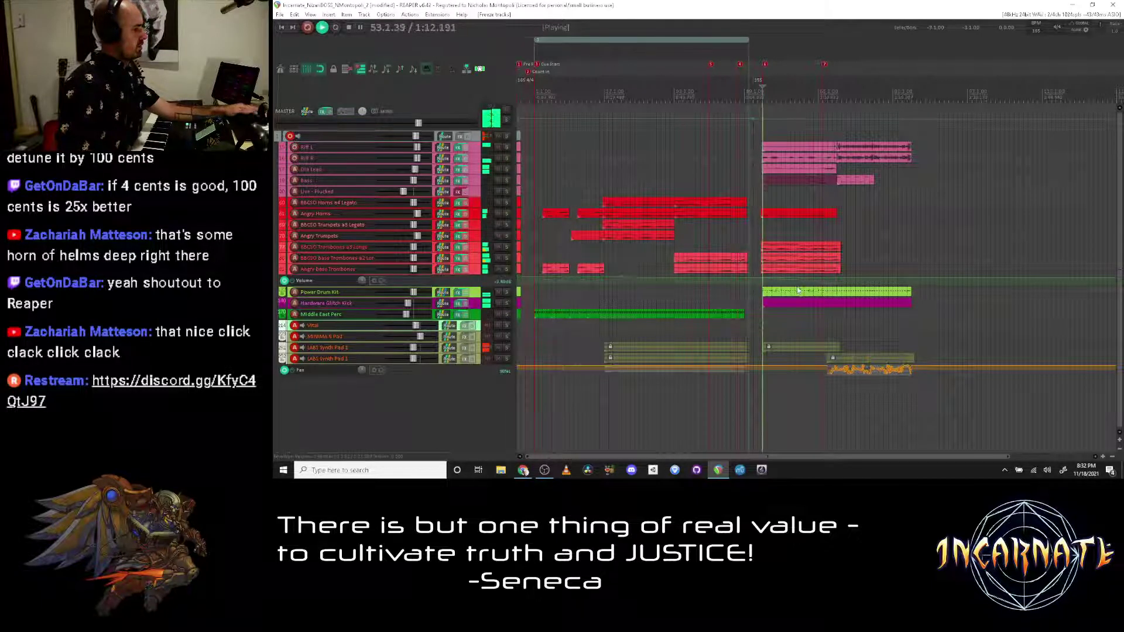
{"action": "scroll", "coordinate": [796, 286], "scroll_direction": "up", "scroll_amount": 3}
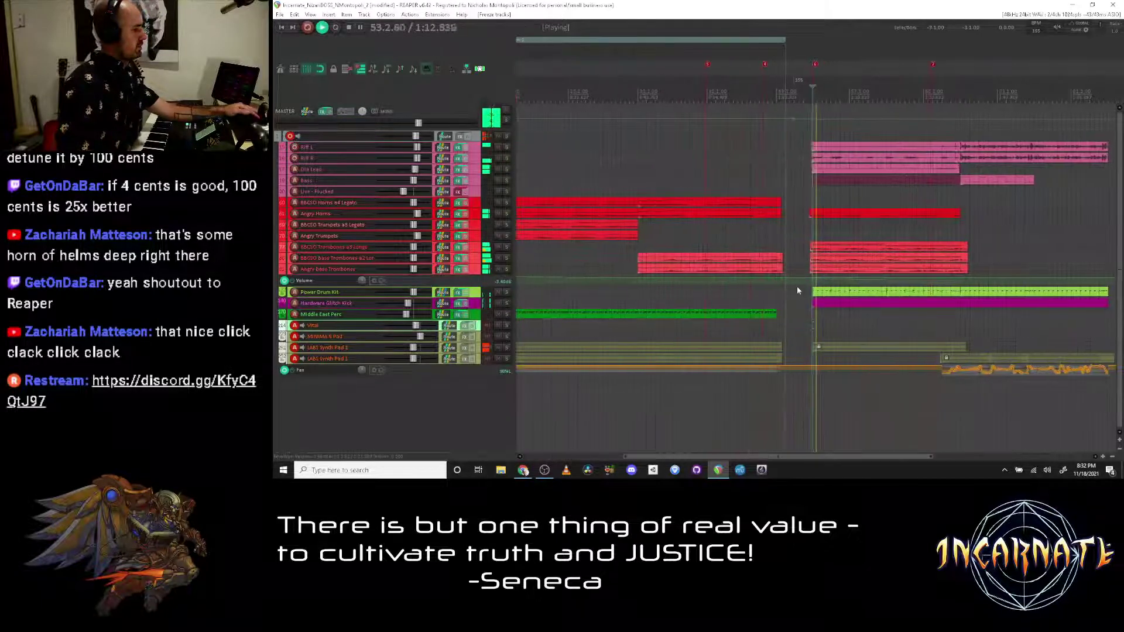
Step: Stop playback, bring up MT-PowerDrumKit's groove view in the Power Drum Kit track's FX chain and close the chain
{"action": "left_click", "coordinate": [458, 292]}
{"action": "key", "text": "space"}
{"action": "left_click", "coordinate": [592, 98]}
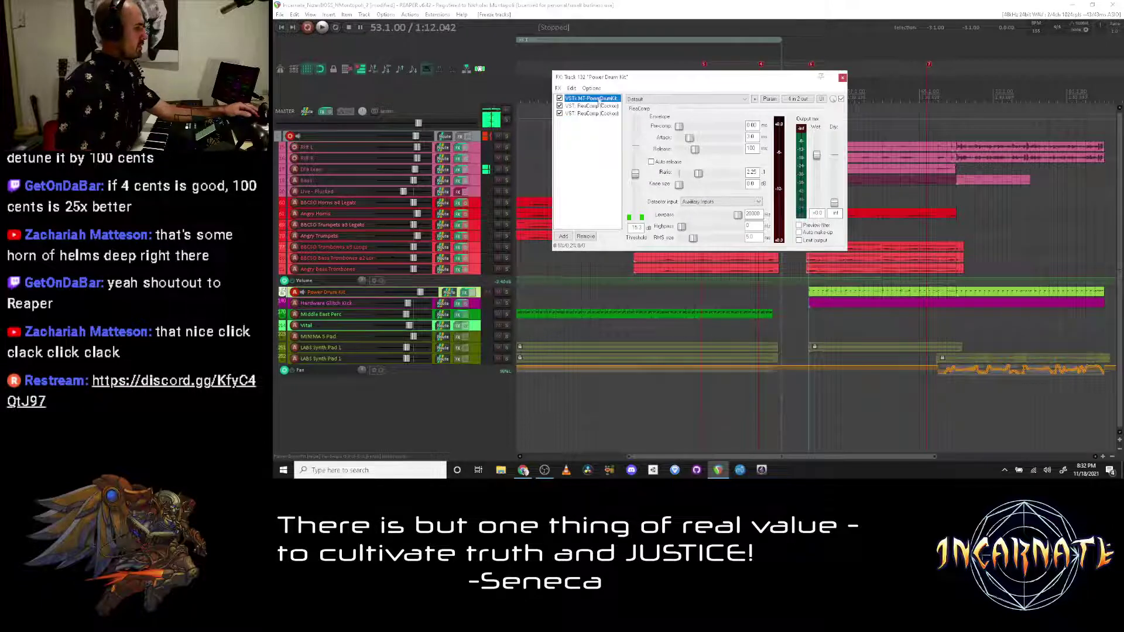
{"action": "left_click", "coordinate": [992, 352]}
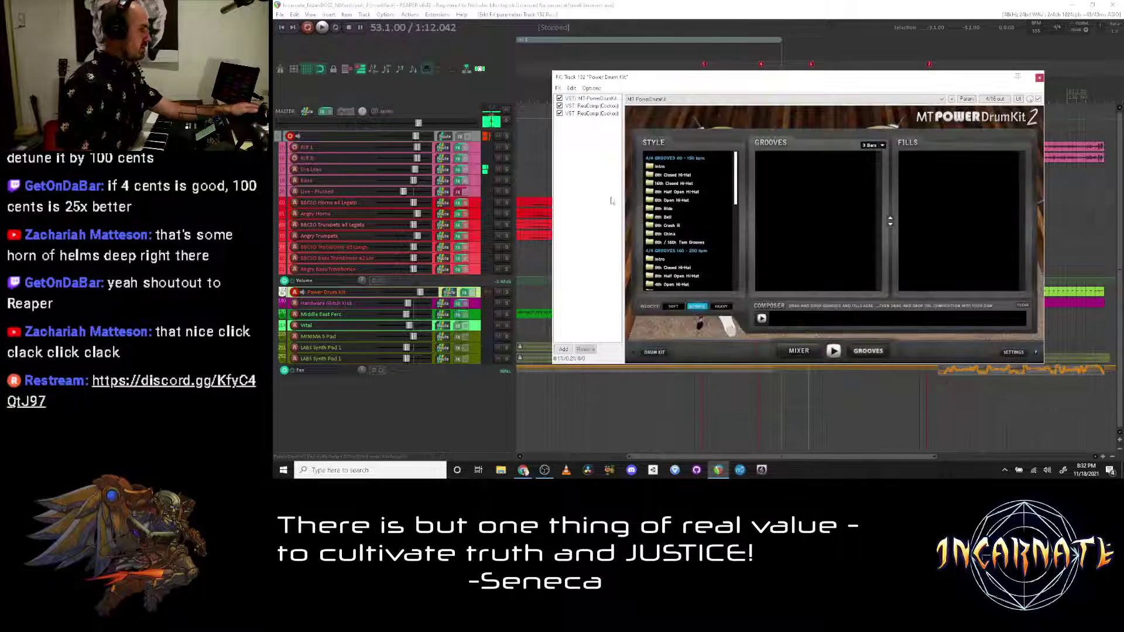
{"action": "key", "text": "Escape"}
Step: Play the riff section from bar 53 to its end, checking the Restream chat in Chrome meanwhile, and stop
{"action": "key", "text": "space"}
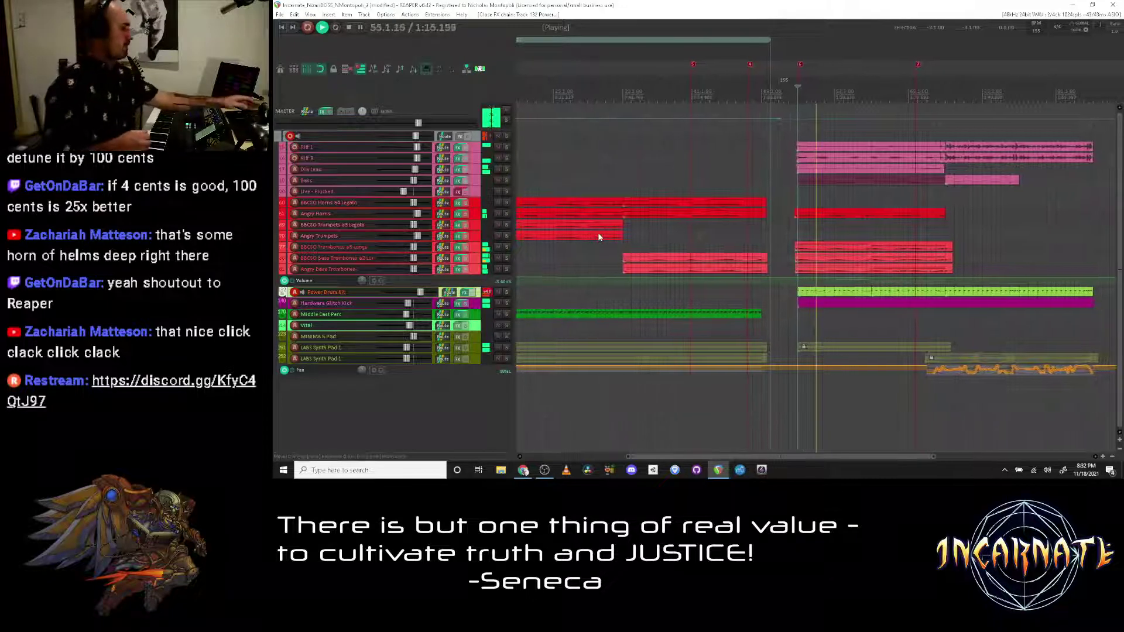
{"action": "key", "text": "alt+Tab"}
{"action": "key", "text": "alt+Tab"}
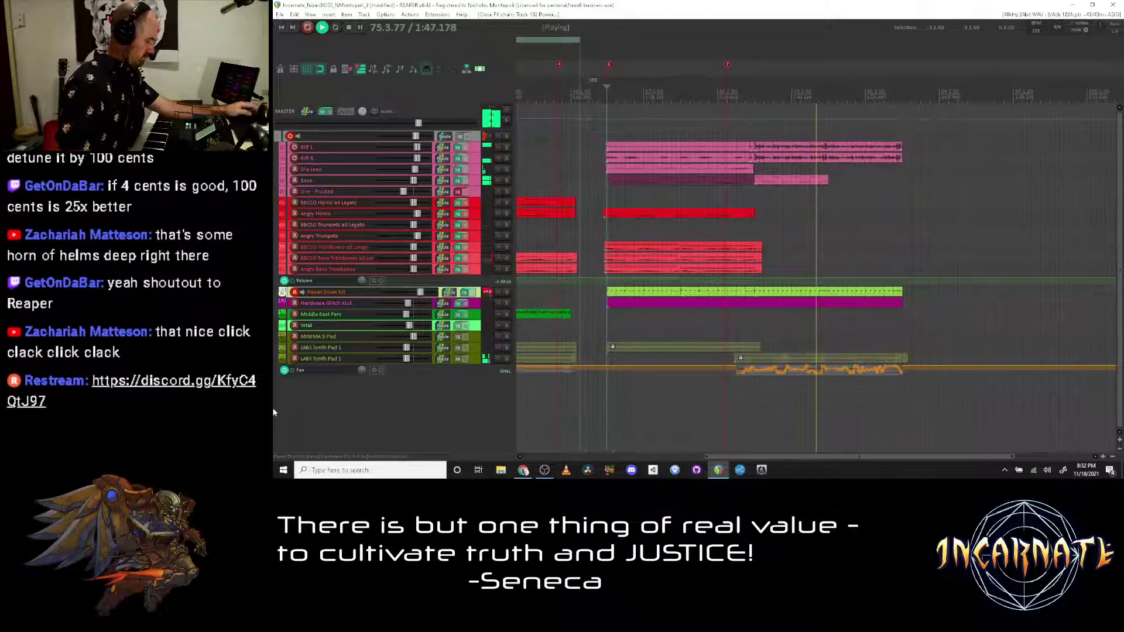
{"action": "key", "text": "alt+Tab"}
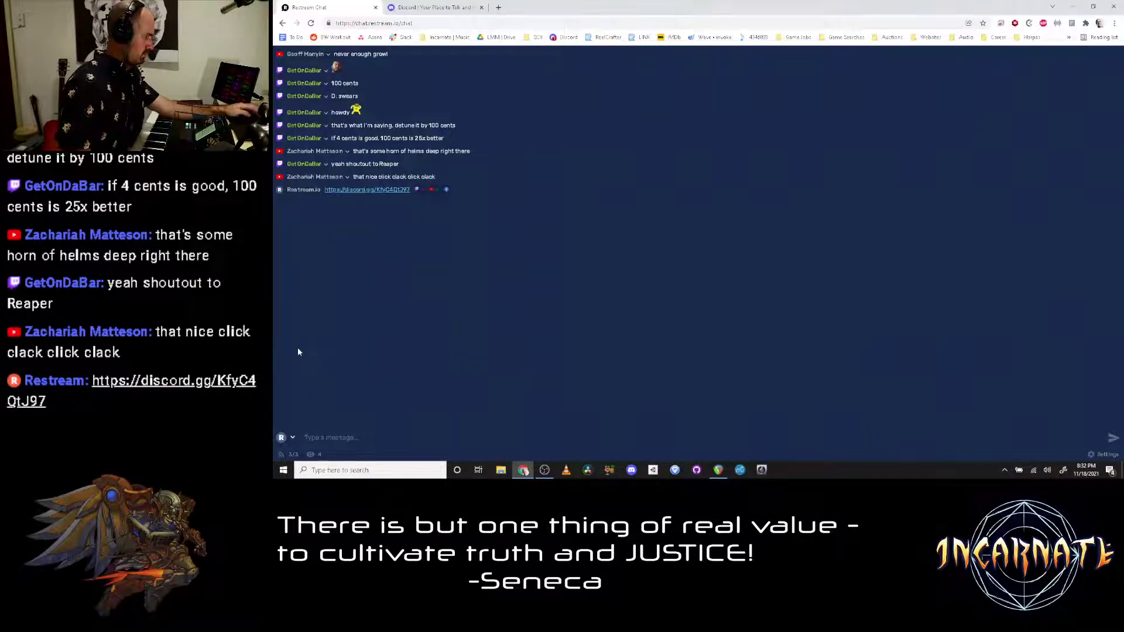
{"action": "key", "text": "alt+Tab"}
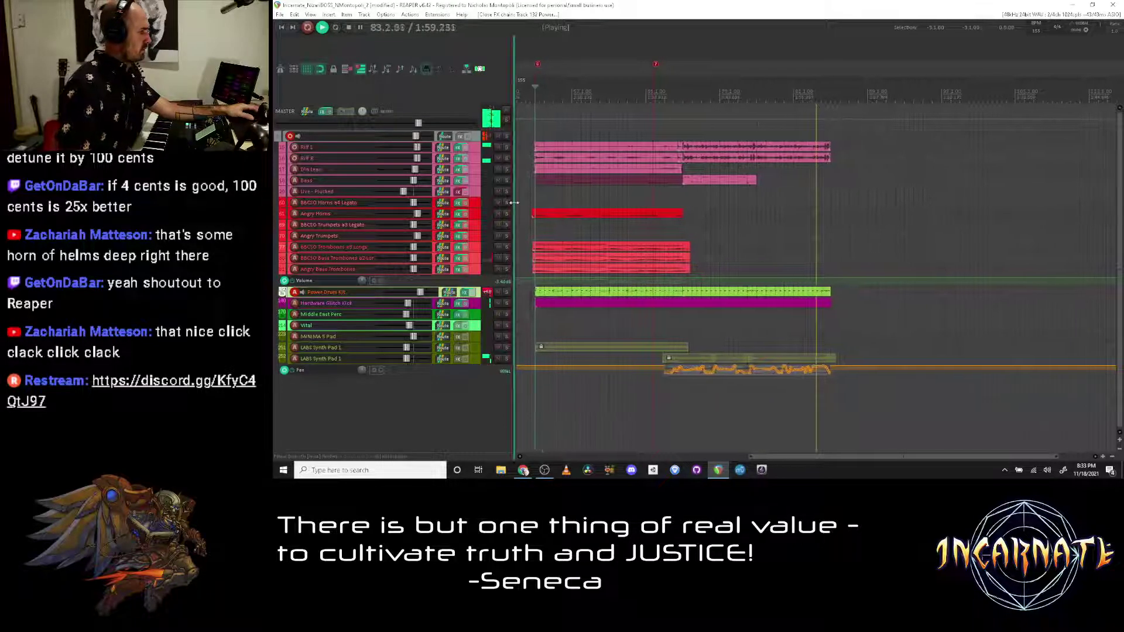
{"action": "key", "text": "space"}
Step: Select the Riff L track and reset the master track's clipped level meter
{"action": "left_click", "coordinate": [335, 148]}
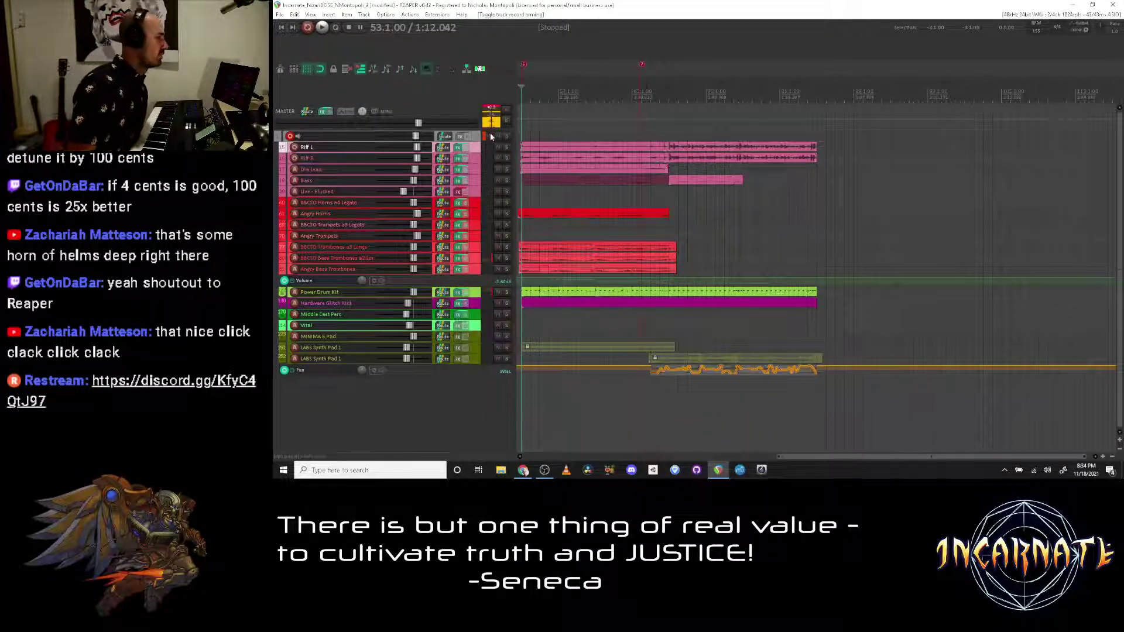
{"action": "left_click", "coordinate": [507, 113]}
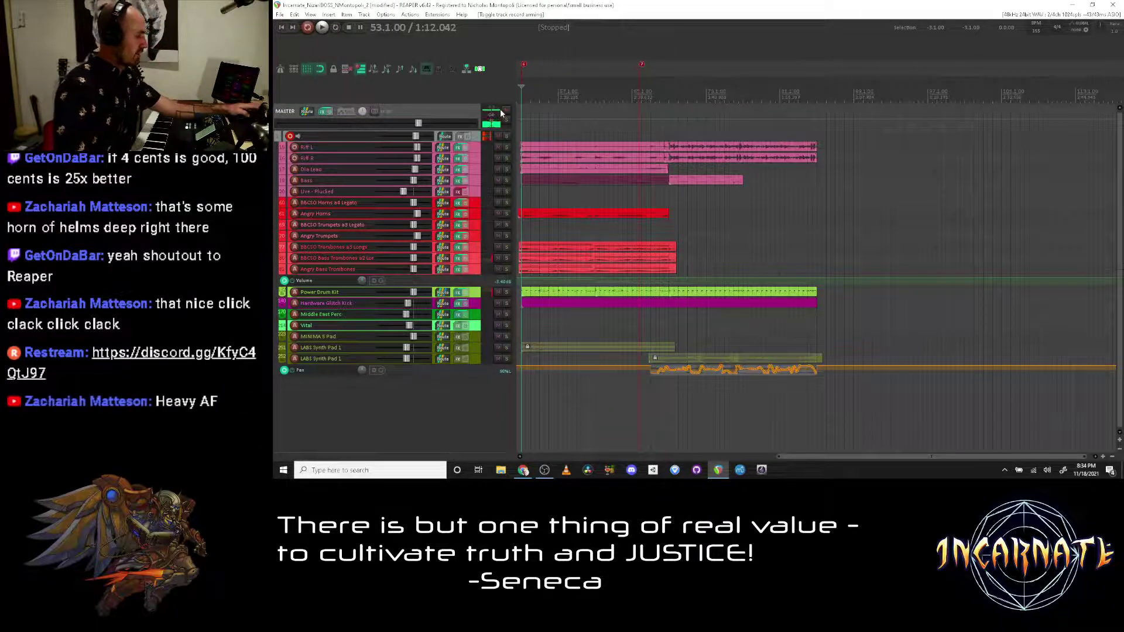
{"action": "scroll", "coordinate": [678, 208], "scroll_direction": "left", "scroll_amount": 5}
{"action": "scroll", "coordinate": [677, 202], "scroll_direction": "down", "scroll_amount": 2}
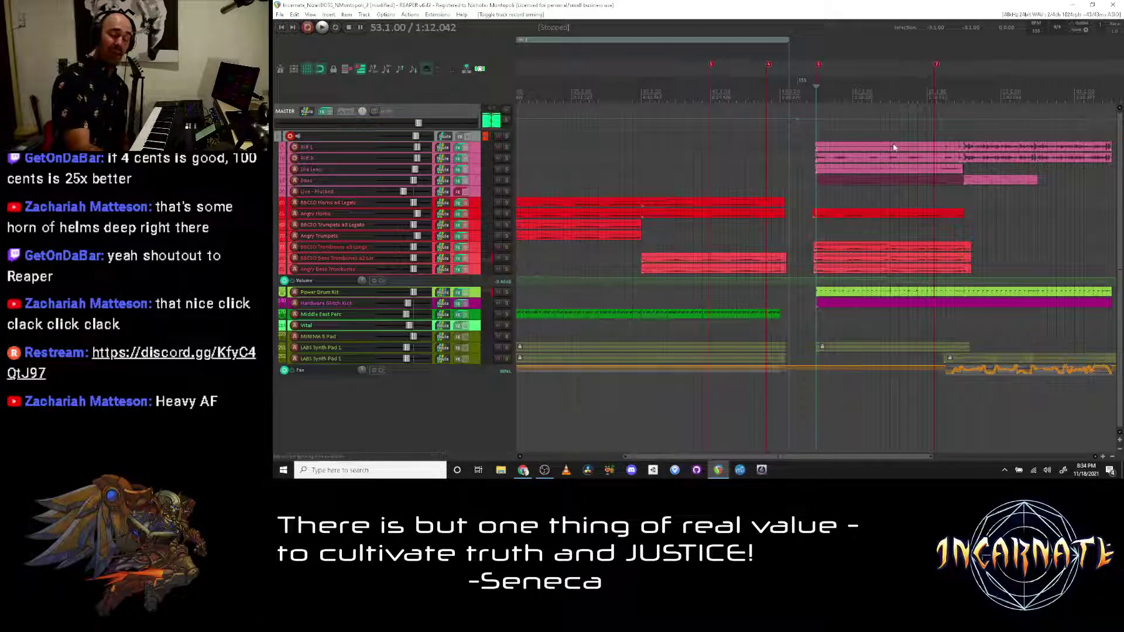
Step: Switch to the Restream chat in Chrome to read the latest viewer messages and return to REAPER
{"action": "left_click", "coordinate": [544, 470]}
{"action": "left_click", "coordinate": [523, 470]}
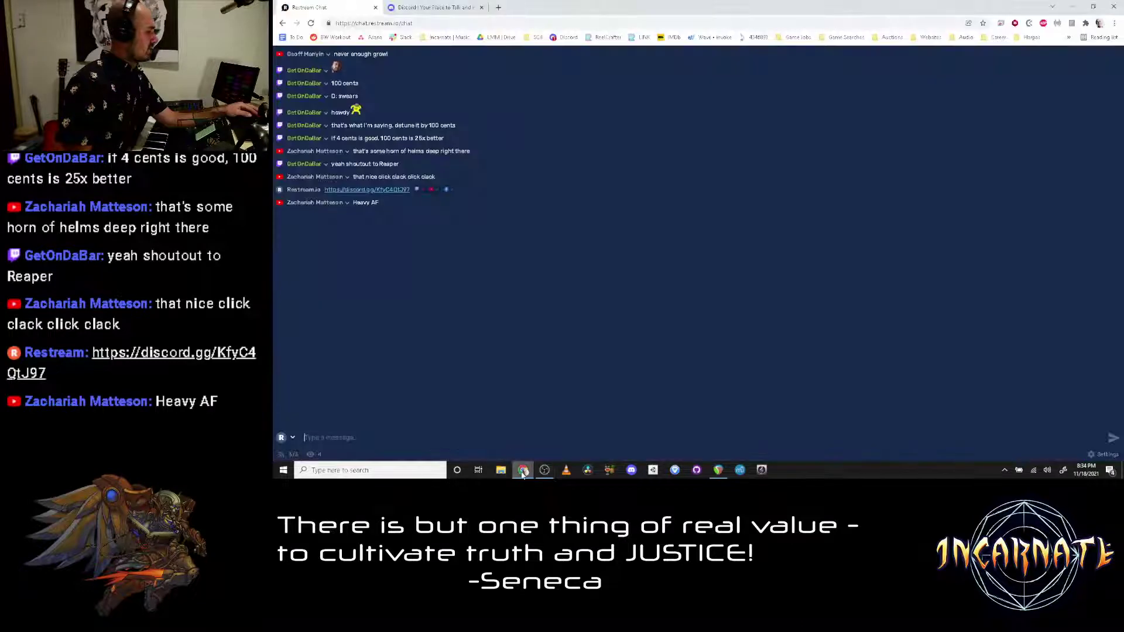
{"action": "key", "text": "alt+Tab"}
{"action": "key", "text": "alt+Tab"}
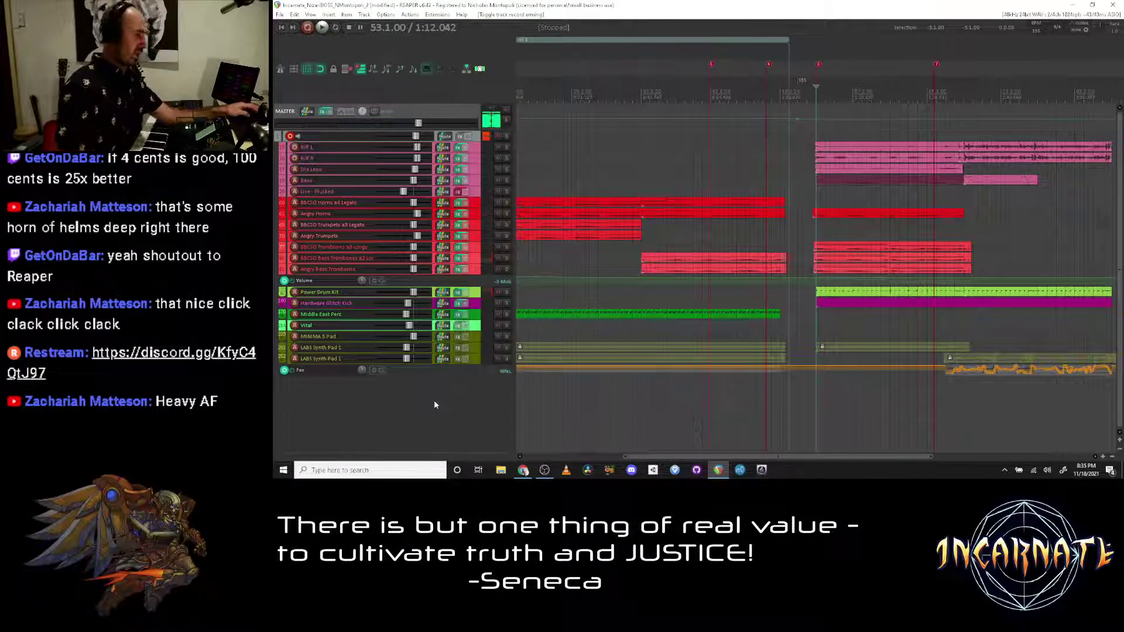
{"action": "key", "text": "alt+Tab"}
{"action": "key", "text": "alt+Tab"}
{"action": "key", "text": "alt+Tab"}
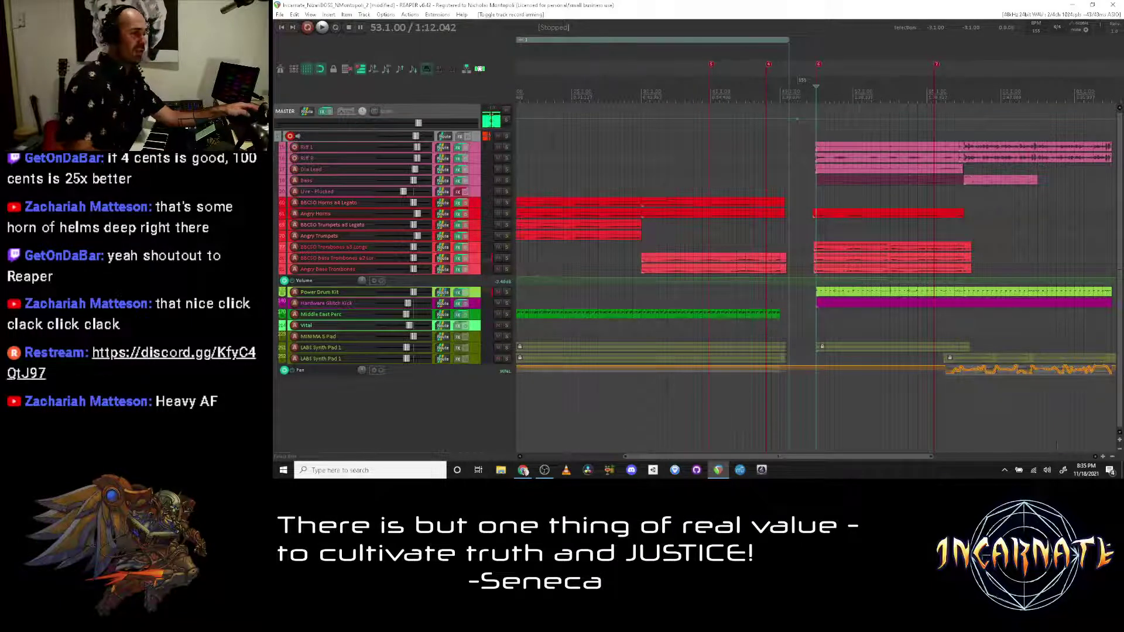
Step: Switch to OBS Studio and transition the live stream to the Post-Stream Forge scene
{"action": "key", "text": "alt+Tab"}
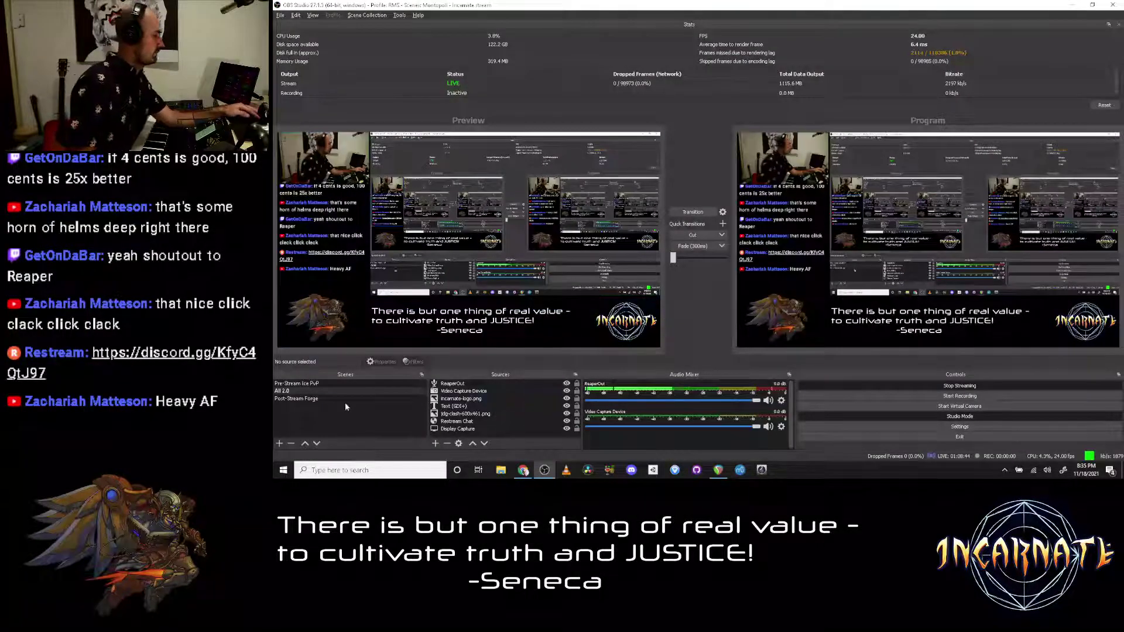
{"action": "left_click", "coordinate": [344, 398]}
{"action": "left_click", "coordinate": [695, 212]}
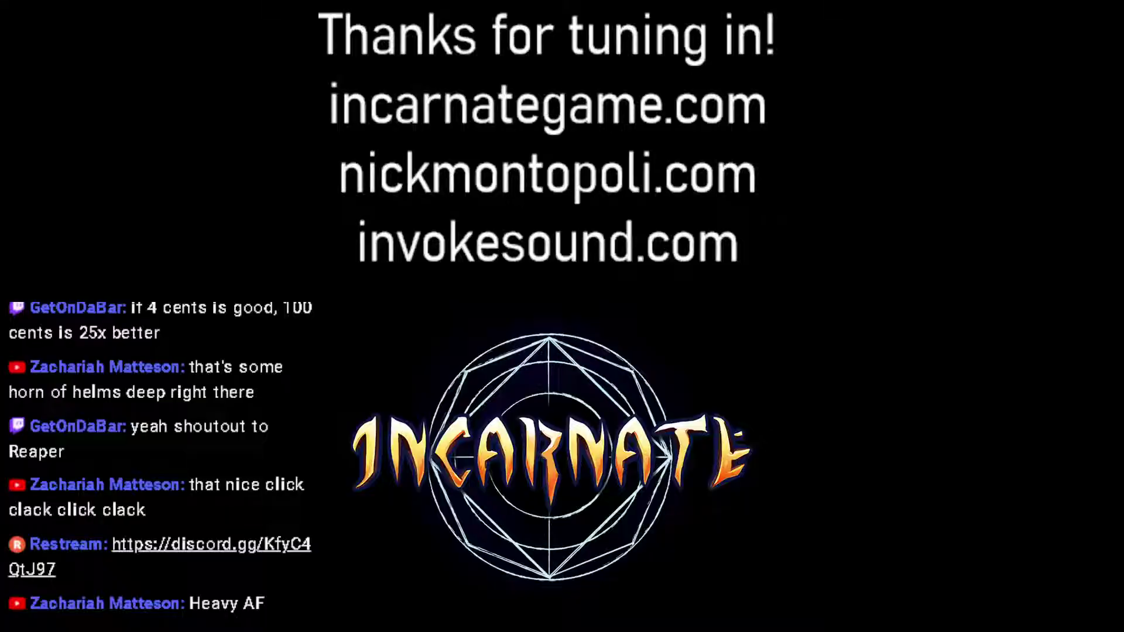